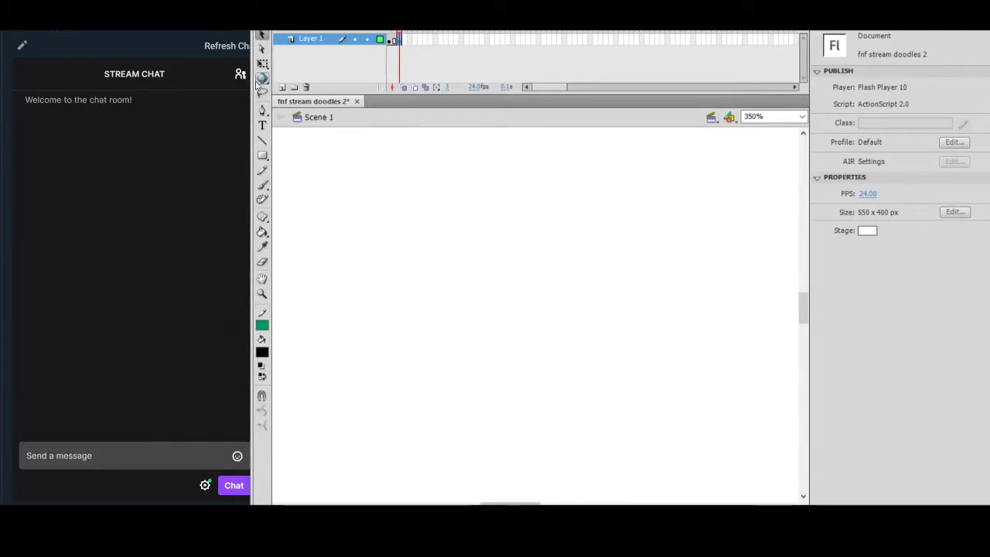
Brush the black outline of a wide-brimmed hat with a rounded crown and pointed front brim on the empty canvas.
mouse_move(253, 84)
mouse_down()
mouse_move(276, 82)
mouse_move(268, 82)
mouse_up()
click(277, 186)
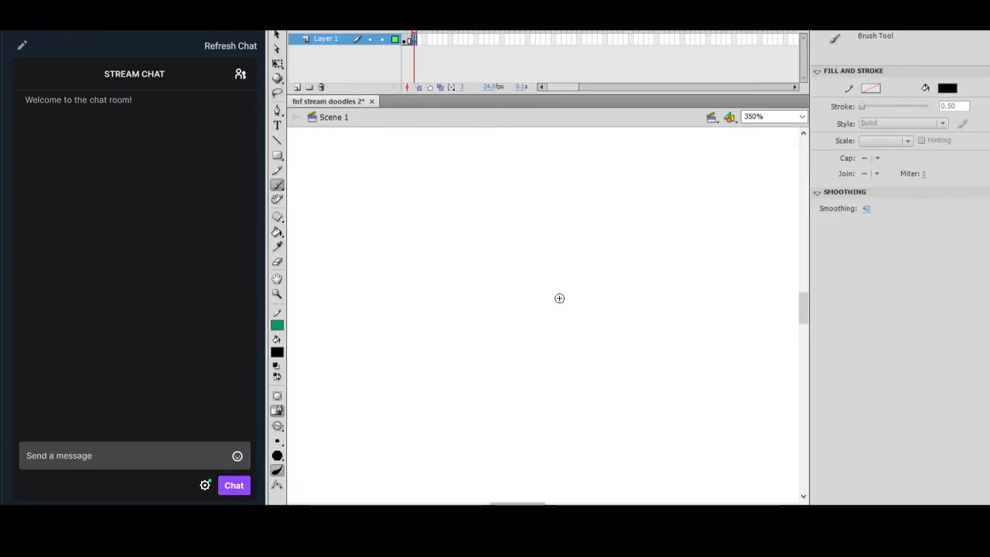
drag(487, 287, 473, 348)
key(ctrl+z)
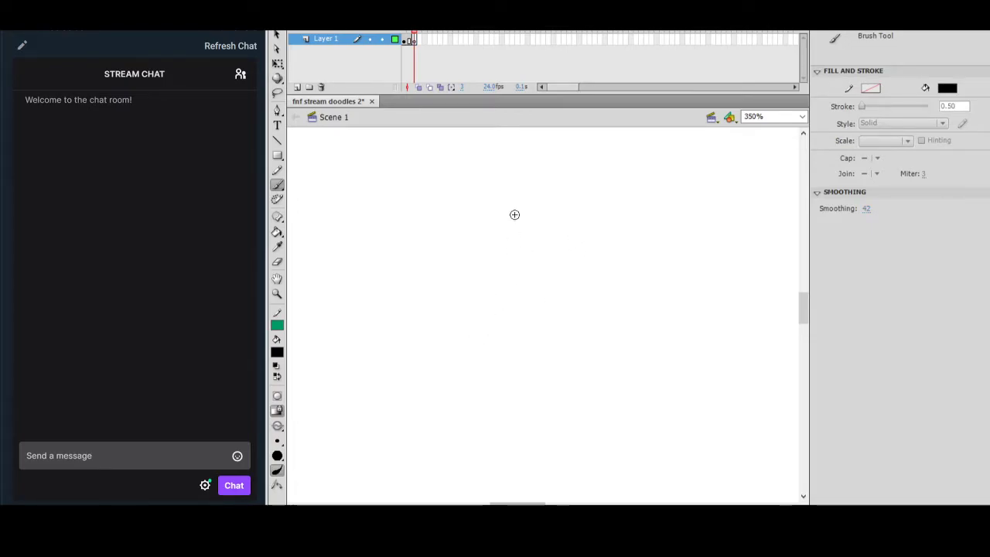
drag(471, 278, 478, 311)
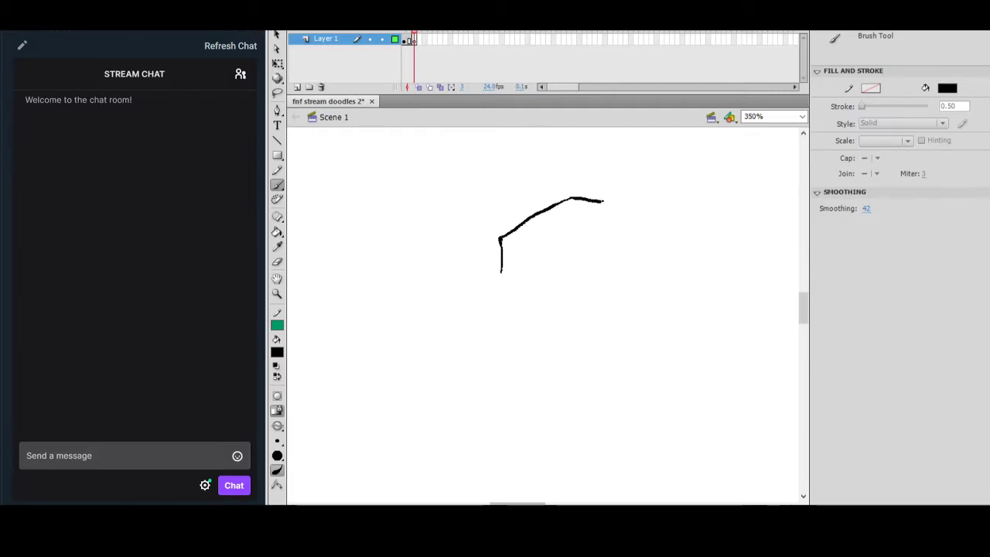
drag(615, 222, 615, 222)
mouse_move(502, 265)
mouse_down()
mouse_move(494, 293)
mouse_move(490, 273)
mouse_move(464, 307)
mouse_move(452, 303)
mouse_move(475, 293)
mouse_move(448, 304)
mouse_move(498, 314)
mouse_move(619, 275)
mouse_move(664, 222)
mouse_up()
key(ctrl+z)
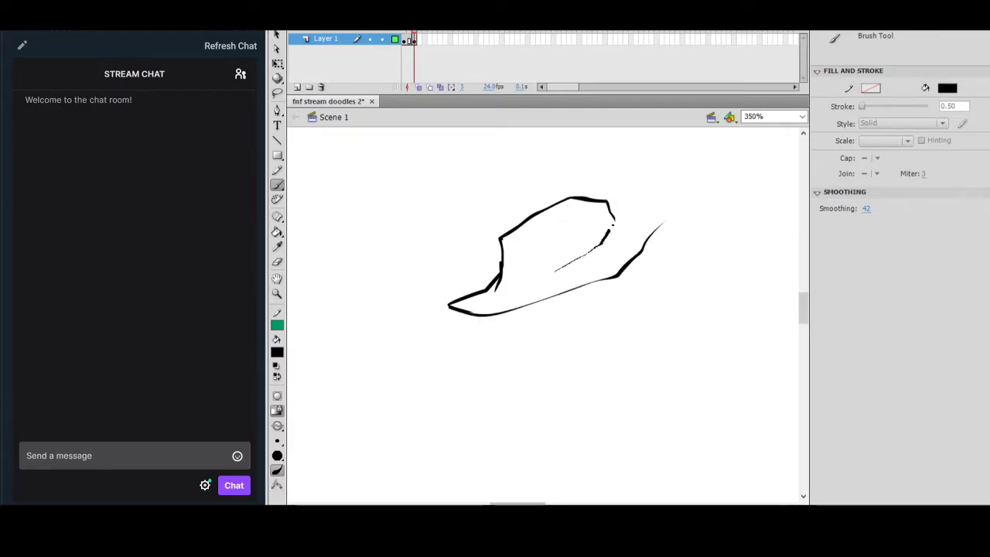
Add ragged, torn spikes to the hat's rear brim and behind its crown, and extend the crease lines toward the front brim.
mouse_move(639, 191)
mouse_down()
mouse_move(633, 205)
mouse_move(657, 200)
mouse_up()
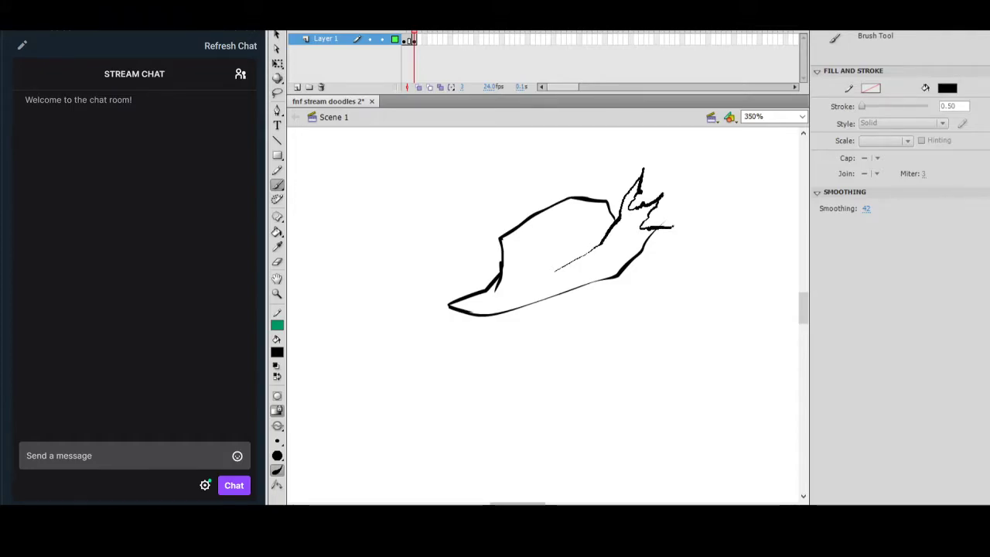
drag(646, 246, 644, 250)
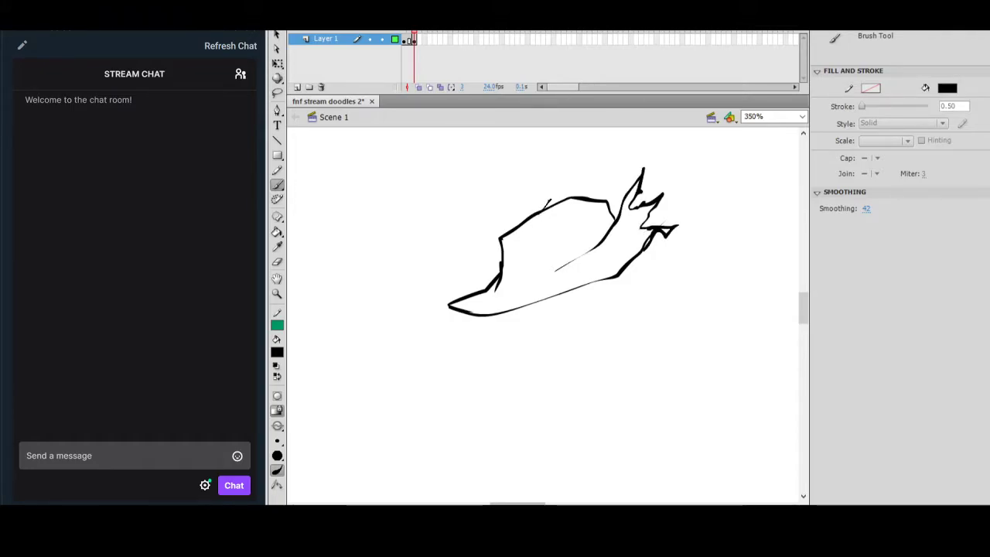
mouse_move(563, 195)
mouse_down()
mouse_move(587, 161)
mouse_move(596, 201)
mouse_up()
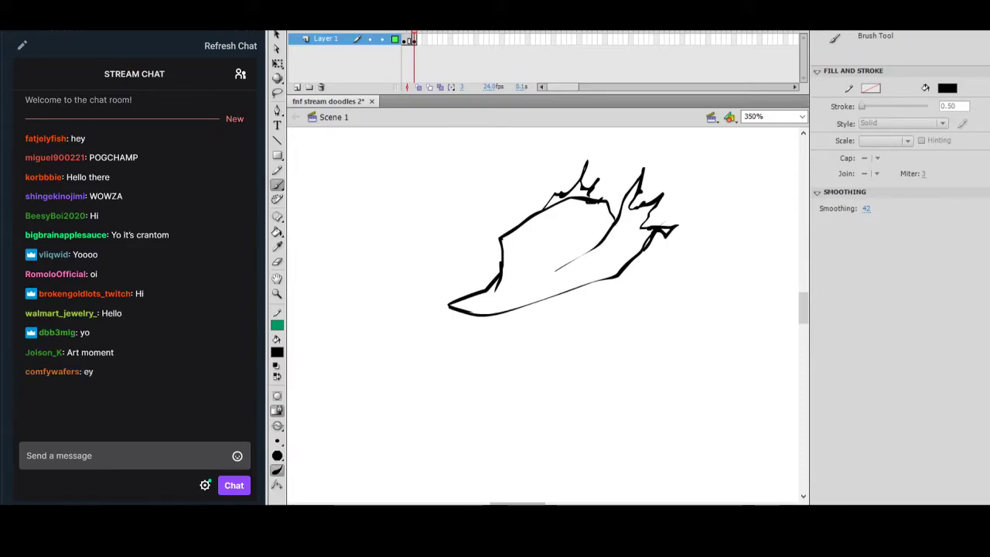
drag(601, 247, 528, 290)
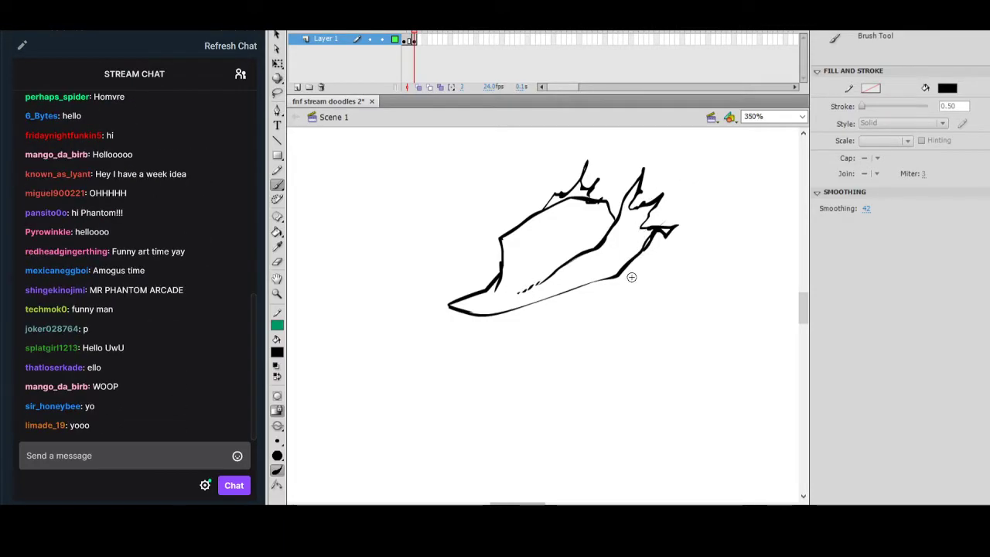
drag(460, 300, 478, 306)
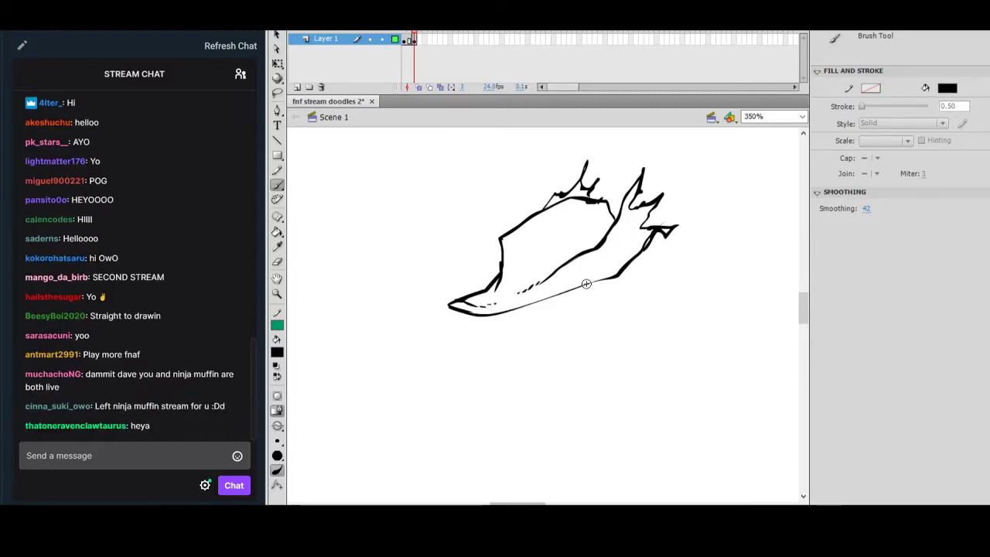
Draw a short nose profile descending from beneath the front of the hat brim and thicken its upper part.
key(ctrl+z)
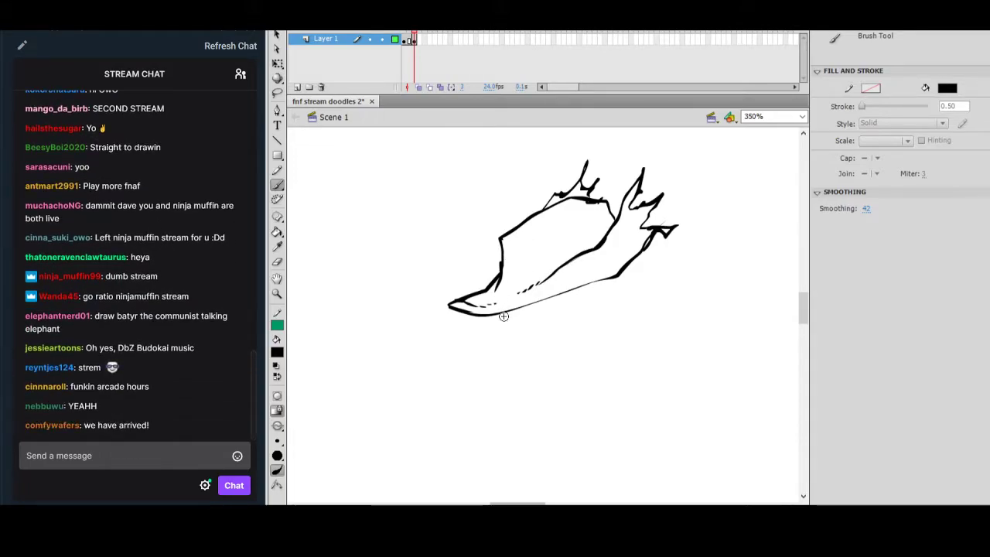
key(ctrl+z)
drag(504, 312, 502, 349)
key(ctrl+z)
drag(509, 313, 508, 359)
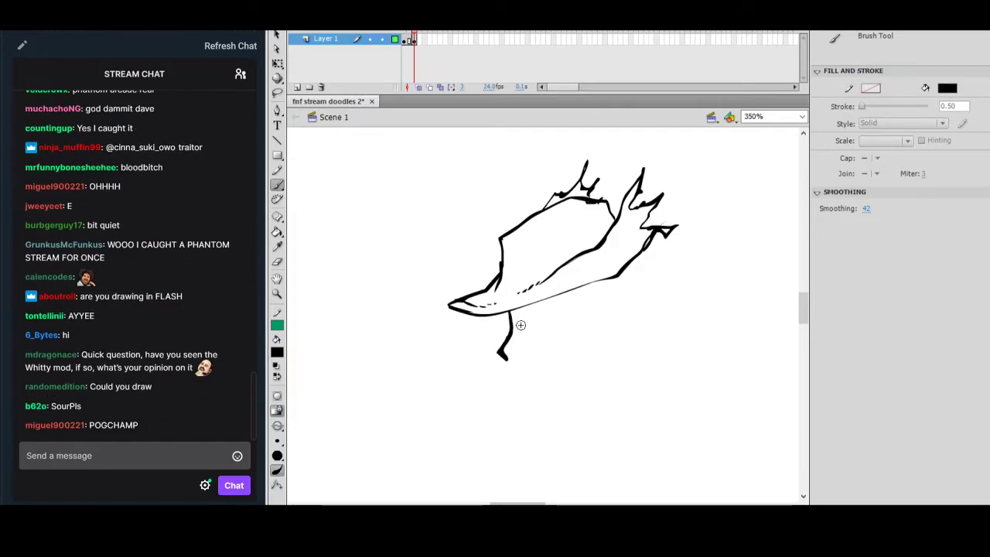
drag(505, 316, 508, 334)
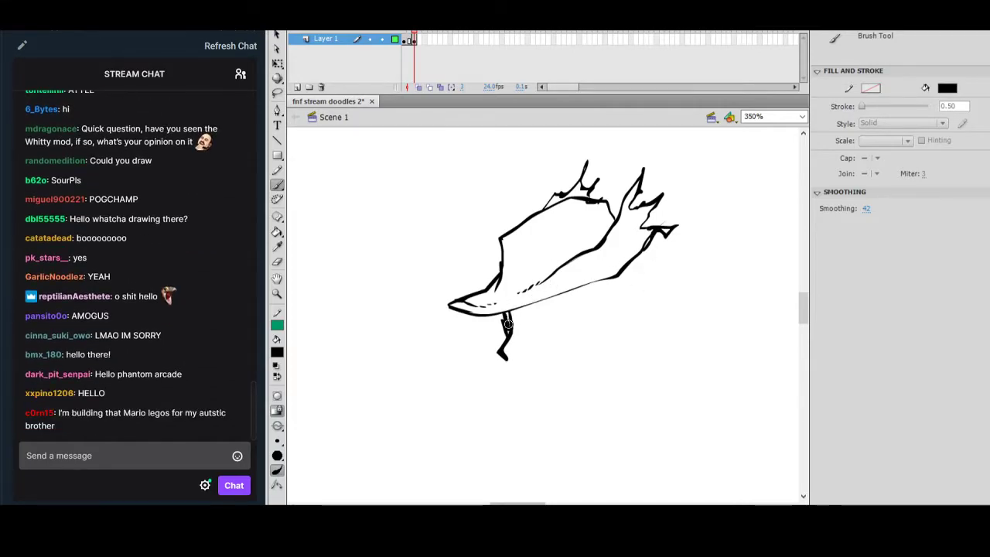
Lasso the nose profile beneath the brim and nudge it slightly upward.
key(l)
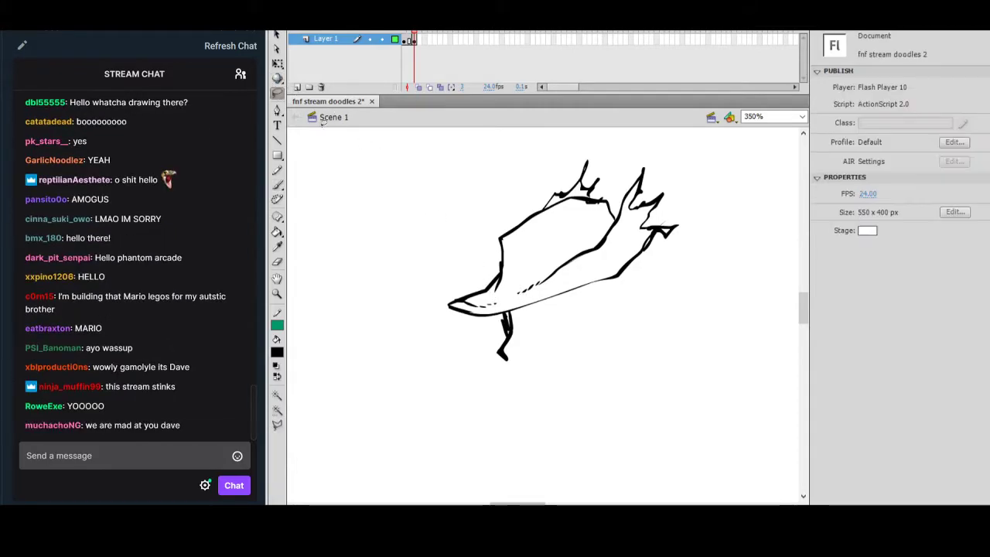
mouse_move(520, 317)
mouse_down()
mouse_move(502, 309)
mouse_move(482, 360)
mouse_move(551, 329)
mouse_up()
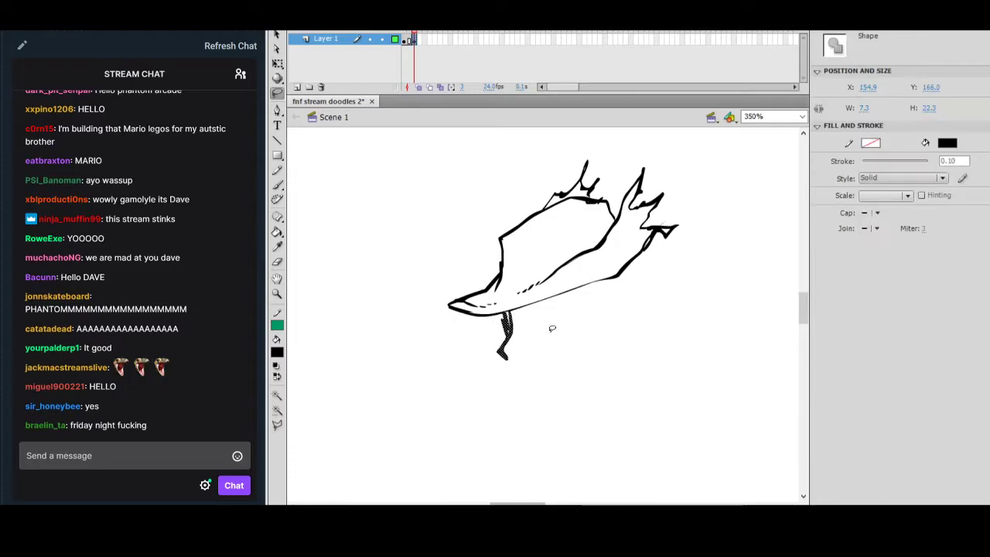
key(Up)
click(589, 304)
Reinforce the lower edge of the hat brim with the brush.
key(b)
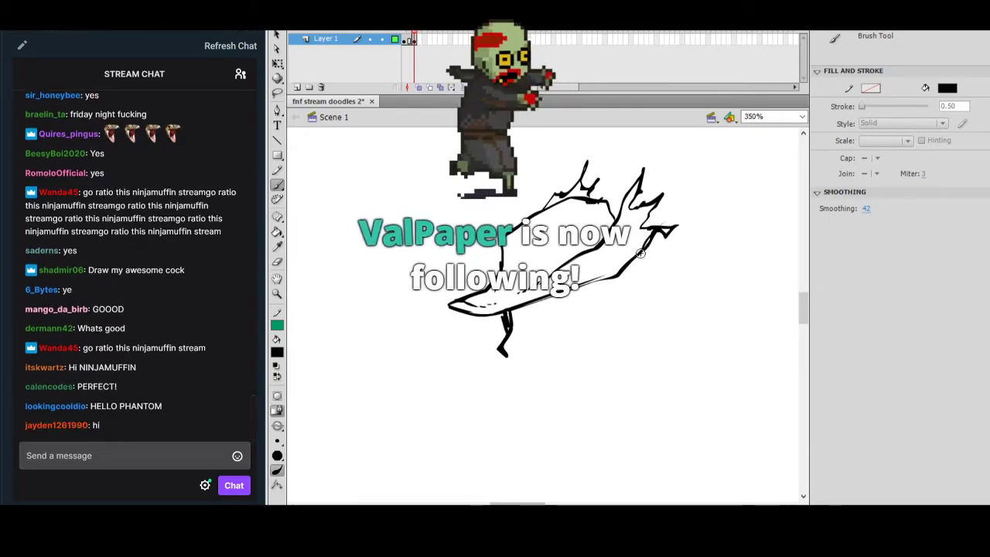
drag(630, 271, 638, 302)
key(ctrl+z)
Select the nose profile again and shorten it vertically with Free Transform.
click(277, 93)
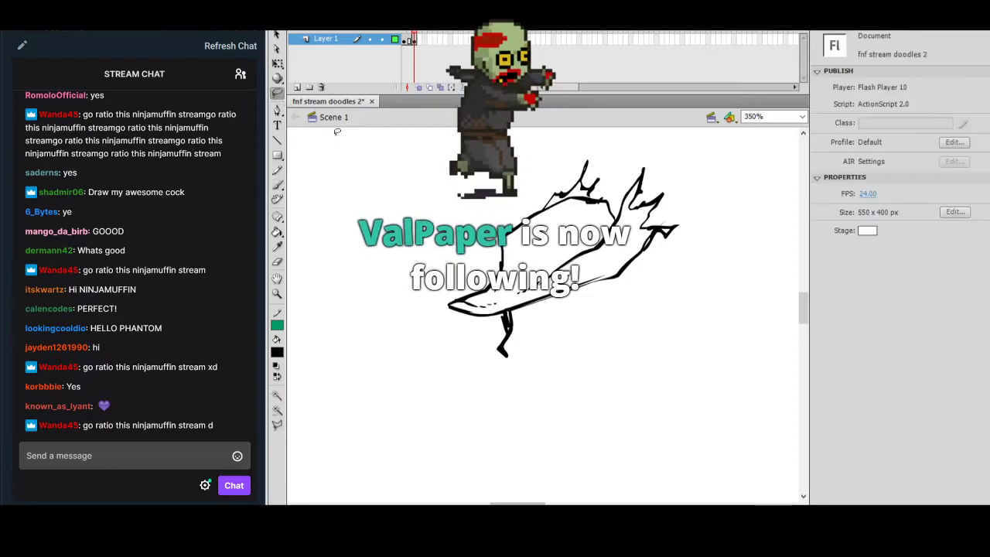
drag(504, 309, 521, 316)
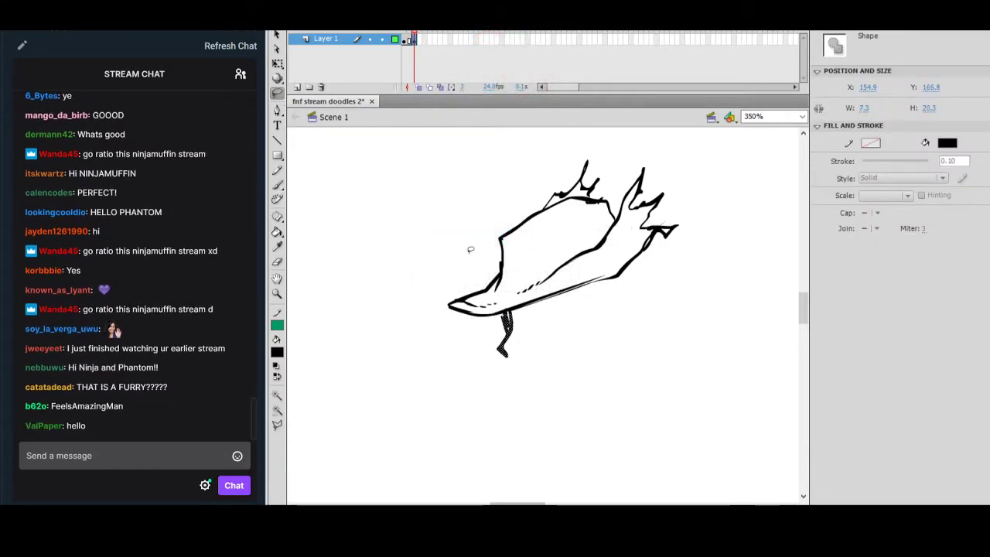
click(277, 64)
drag(504, 359, 504, 348)
click(582, 262)
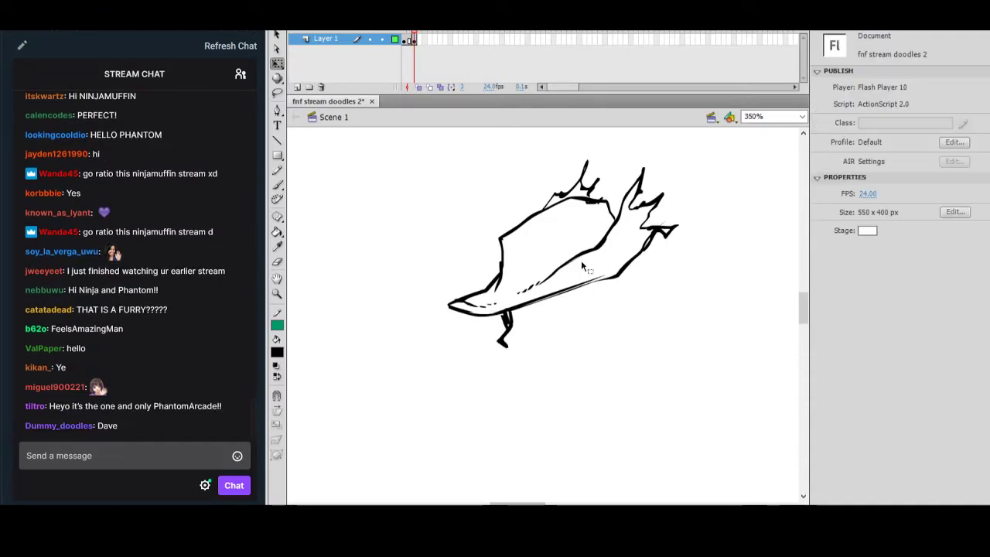
Brush the mouth, chin and jawline below the nose, plus a short line for the back of the head.
click(278, 184)
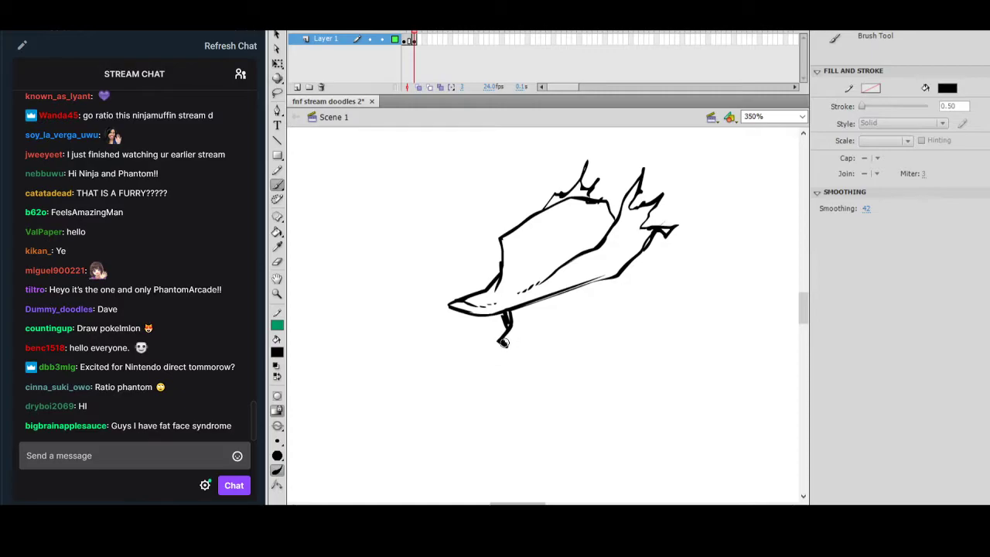
key(ctrl+z)
drag(506, 345, 516, 354)
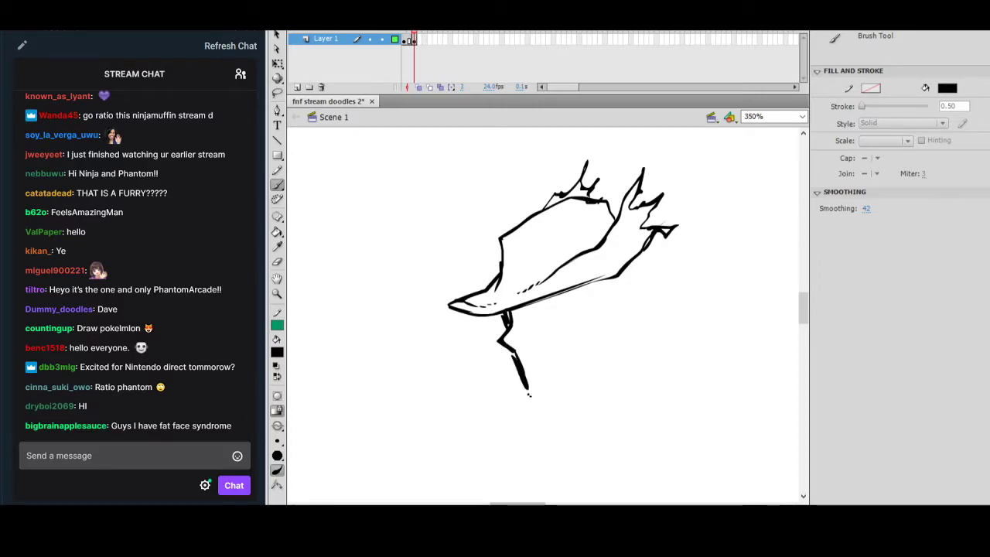
drag(539, 391, 554, 392)
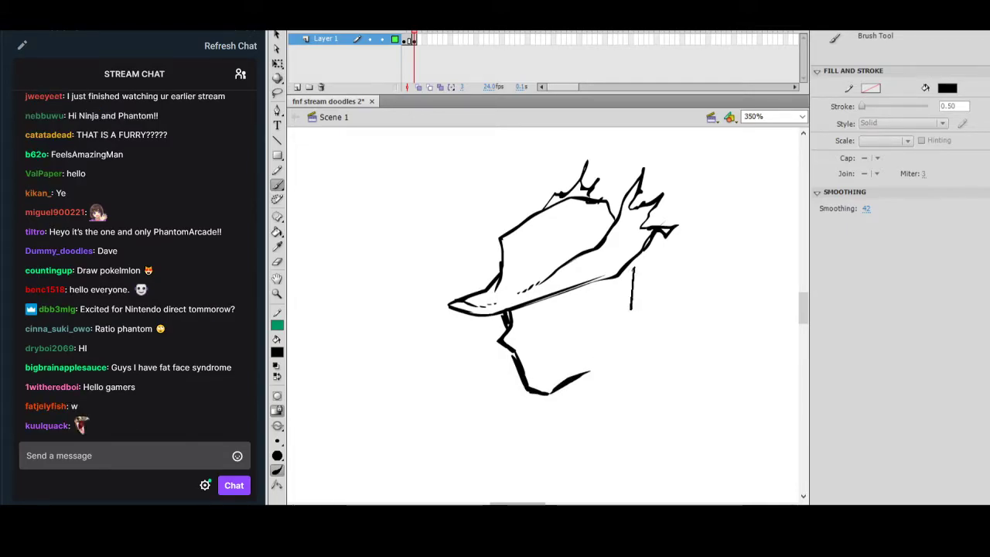
drag(629, 274, 627, 313)
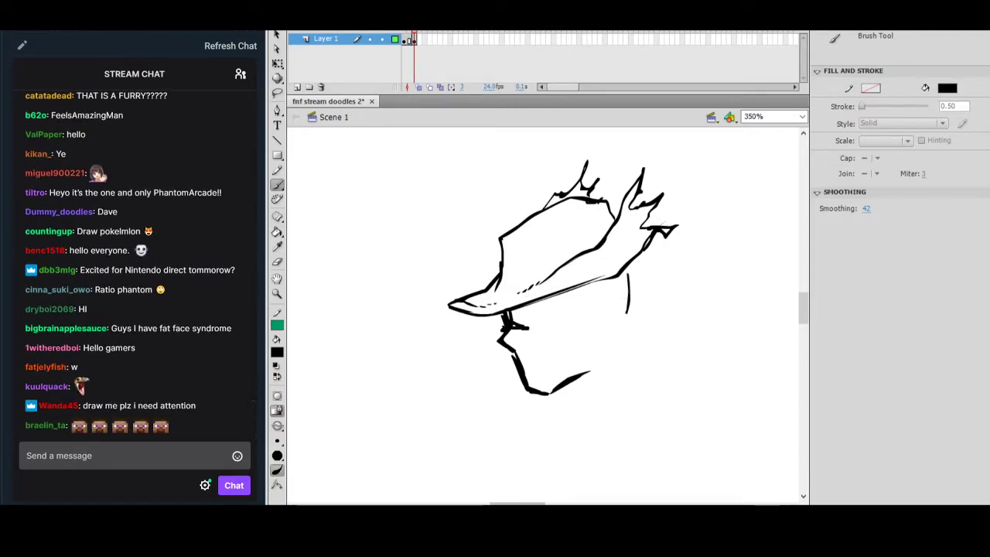
Brush a jagged dark band of hair beneath the brim, from the nose to the back of the head.
mouse_move(512, 322)
mouse_down()
mouse_move(583, 332)
mouse_move(608, 326)
mouse_up()
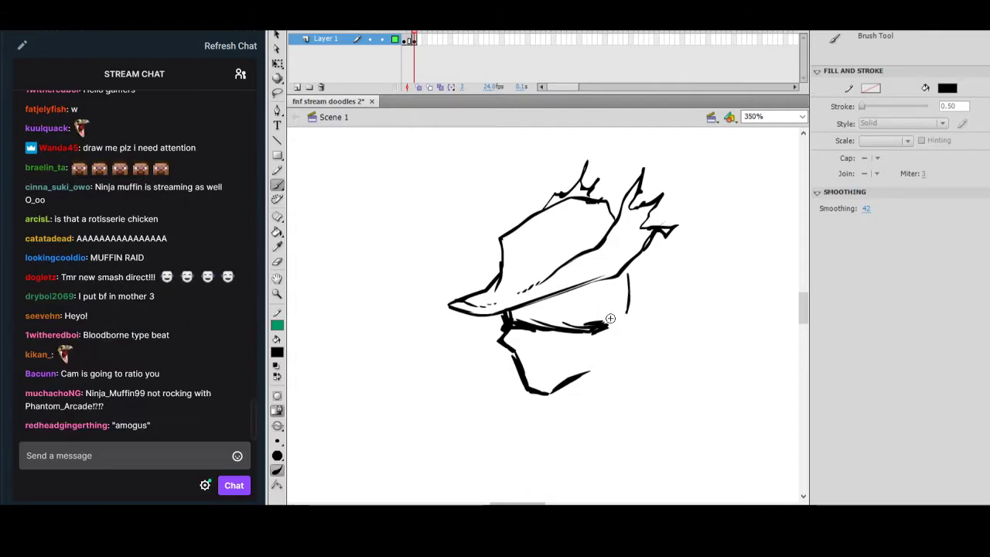
mouse_move(523, 298)
mouse_down()
mouse_move(562, 321)
mouse_move(628, 330)
mouse_up()
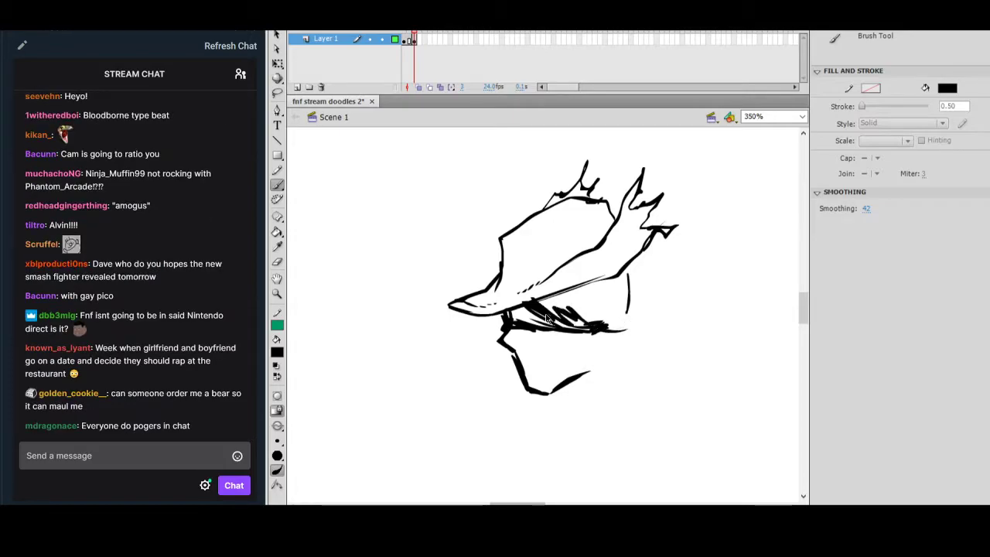
key(ctrl+z)
mouse_move(493, 316)
mouse_down()
mouse_move(502, 332)
mouse_move(621, 339)
mouse_move(631, 337)
mouse_move(628, 309)
mouse_move(649, 313)
mouse_up()
mouse_move(629, 267)
mouse_down()
mouse_move(642, 324)
mouse_move(644, 306)
mouse_up()
drag(648, 311, 632, 336)
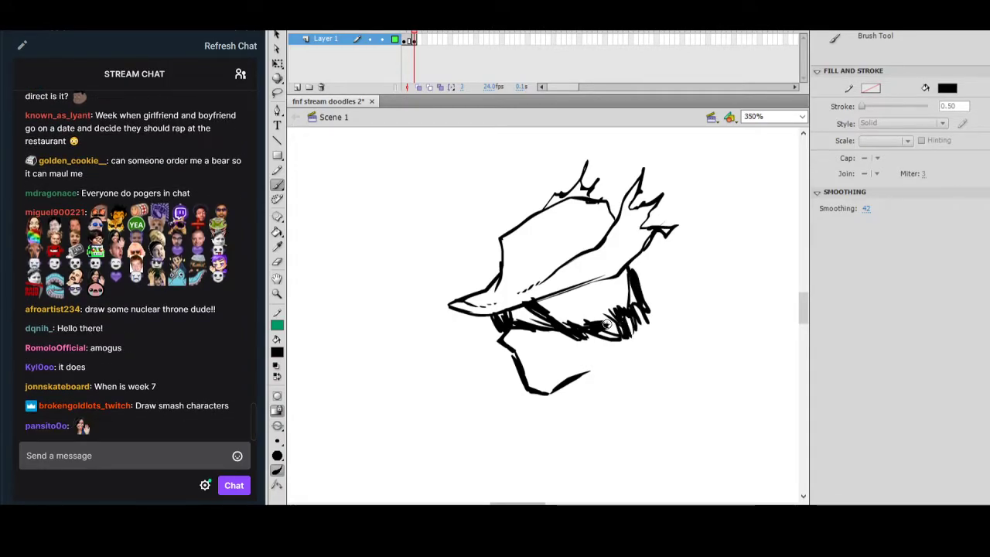
Fill the gaps in the dark band under the brim with dense vertical hatching strokes.
drag(620, 277, 630, 286)
drag(536, 302, 566, 320)
drag(549, 295, 568, 321)
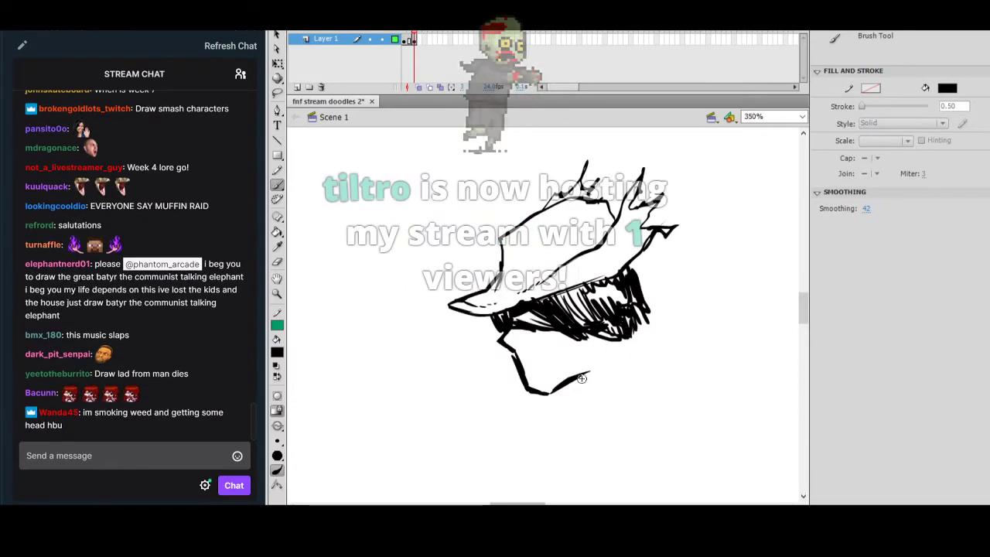
mouse_move(570, 401)
mouse_down()
mouse_move(652, 325)
mouse_move(647, 359)
mouse_up()
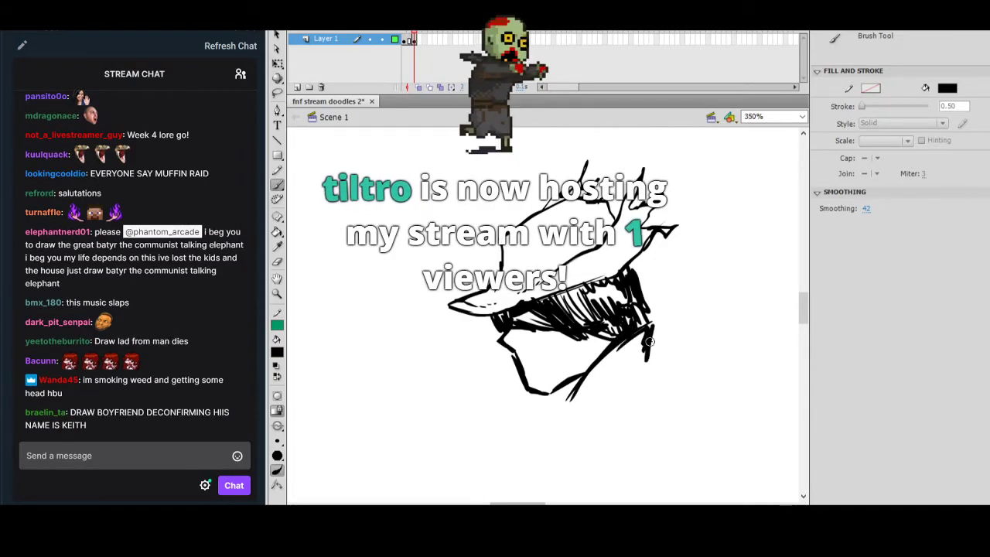
key(ctrl+z)
key(ctrl+z)
key(ctrl+z)
Draw a slanted neck or collar line, the rear shoulder line and a looped beaded edge below the chin.
drag(563, 401, 639, 351)
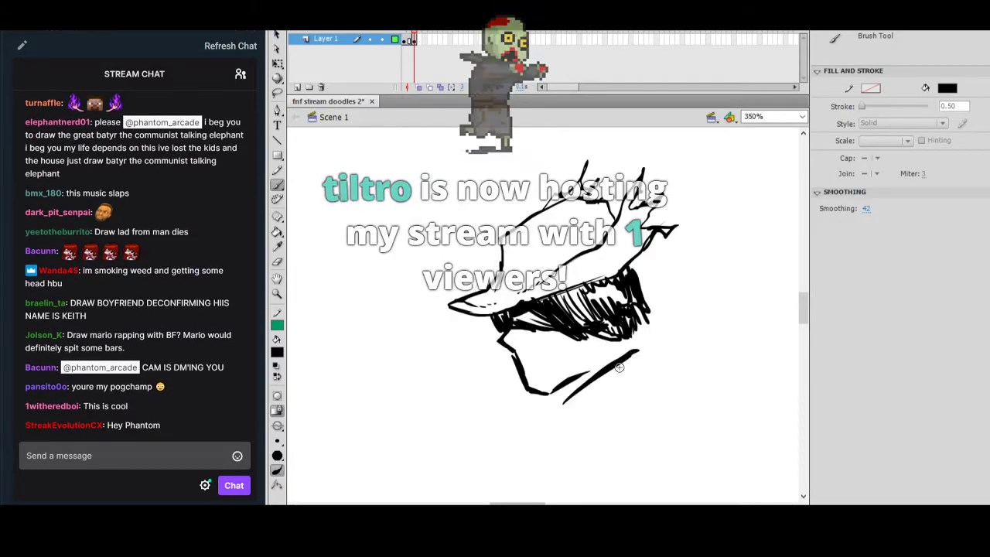
drag(560, 396, 562, 397)
mouse_move(649, 346)
mouse_down()
mouse_move(667, 369)
mouse_move(721, 393)
mouse_up()
drag(534, 413, 604, 423)
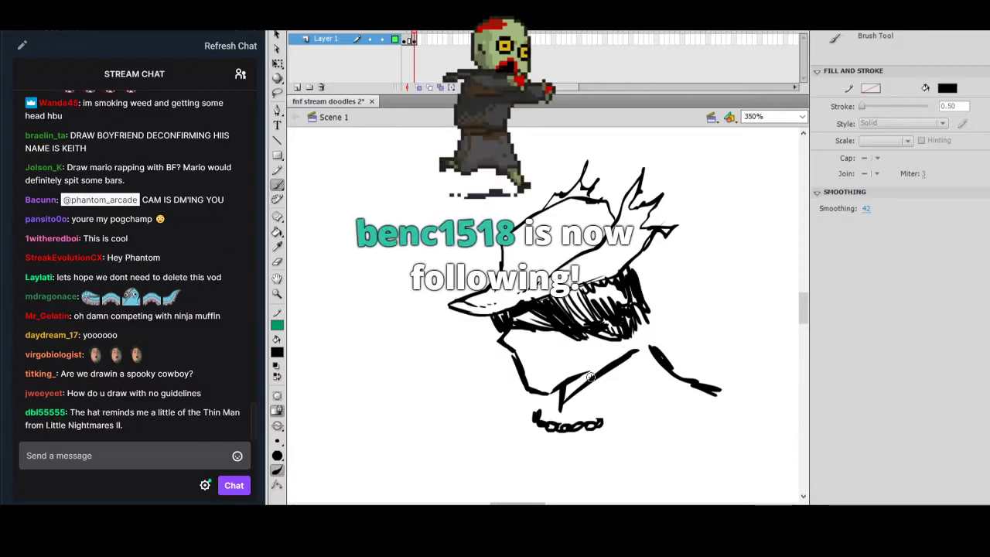
drag(548, 396, 502, 422)
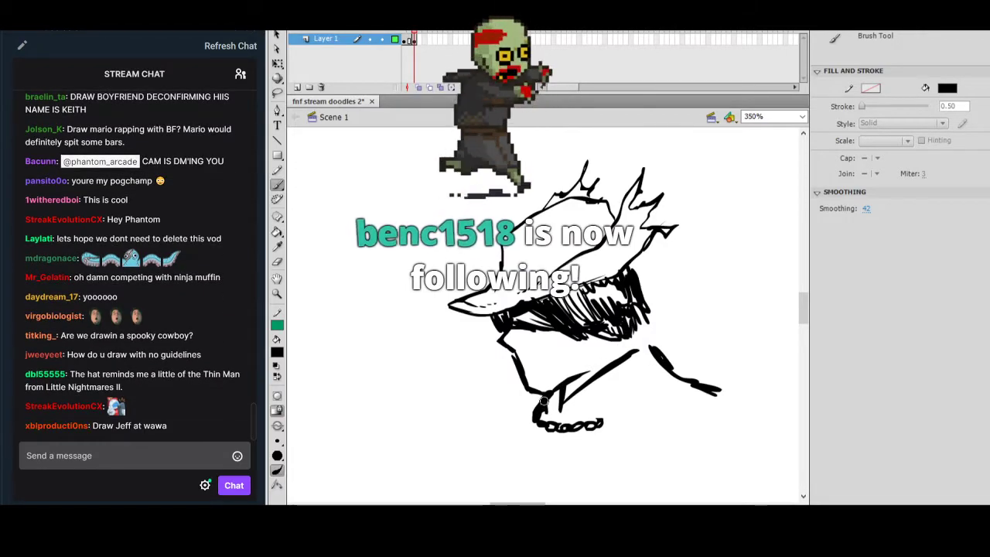
Brush a flat-topped cap with a curved brim and a boxed letter P in the blank area above the tattered-hat figure.
mouse_move(657, 313)
mouse_down()
mouse_move(696, 349)
mouse_move(718, 330)
mouse_move(682, 395)
mouse_move(694, 310)
mouse_move(710, 305)
mouse_up()
mouse_move(657, 353)
mouse_down()
mouse_move(706, 407)
mouse_move(712, 402)
mouse_up()
drag(717, 299, 668, 355)
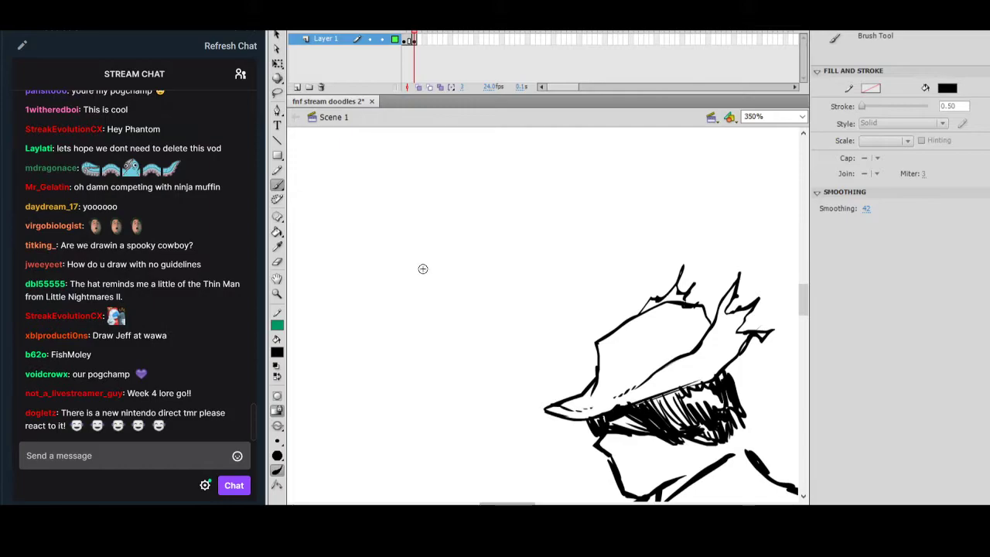
mouse_move(473, 243)
mouse_down()
mouse_move(566, 317)
mouse_move(482, 302)
mouse_up()
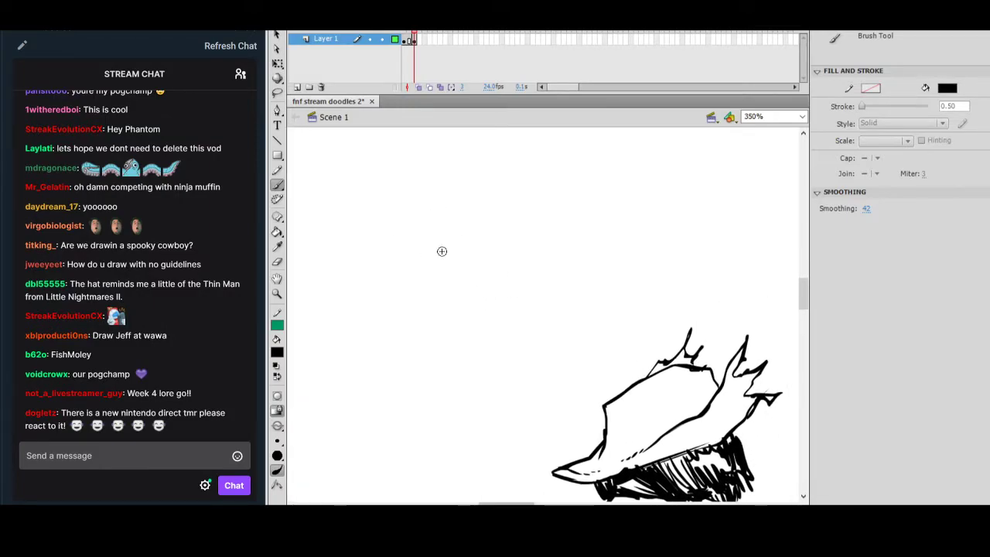
mouse_move(429, 252)
mouse_down()
mouse_move(432, 263)
mouse_move(436, 234)
mouse_move(447, 230)
mouse_up()
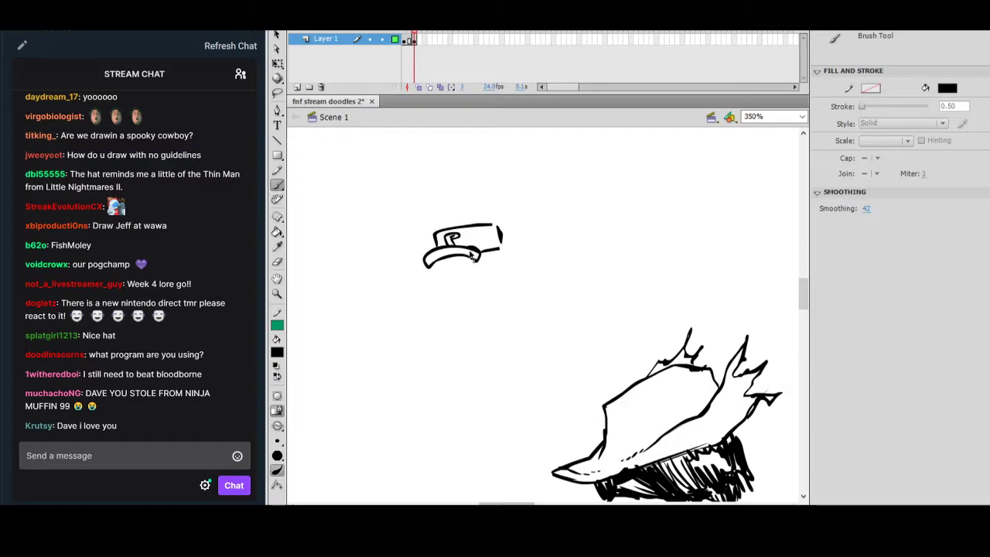
drag(448, 245, 457, 243)
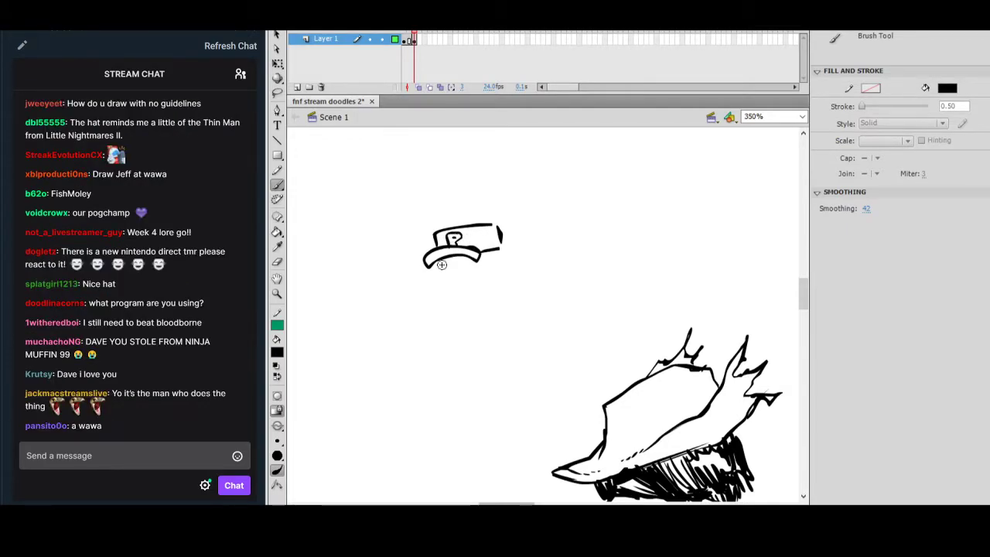
Draw two half-lidded eyes under the cap's brim, the squared jaw below them and dark hair tufts behind the face.
drag(444, 257, 455, 263)
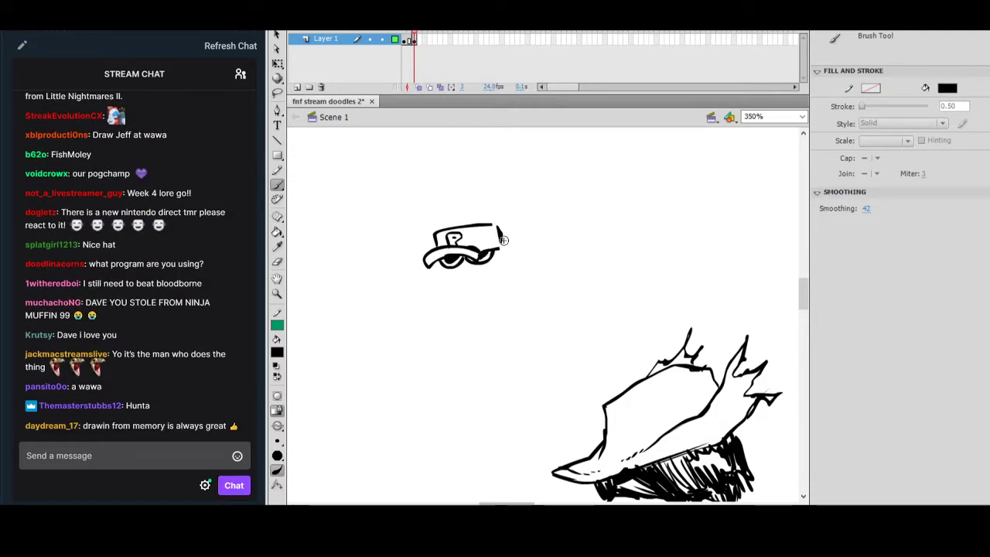
drag(496, 250, 503, 263)
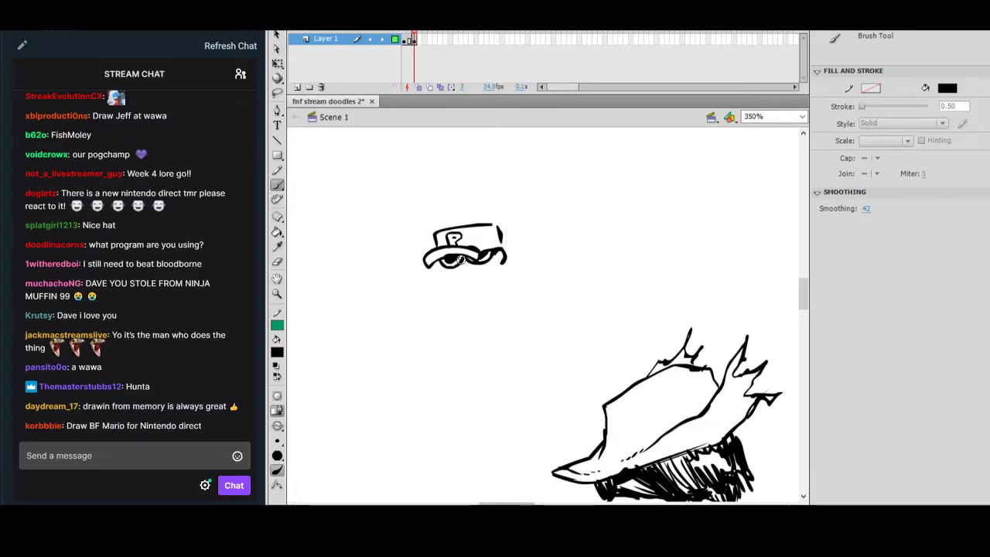
drag(435, 276, 456, 287)
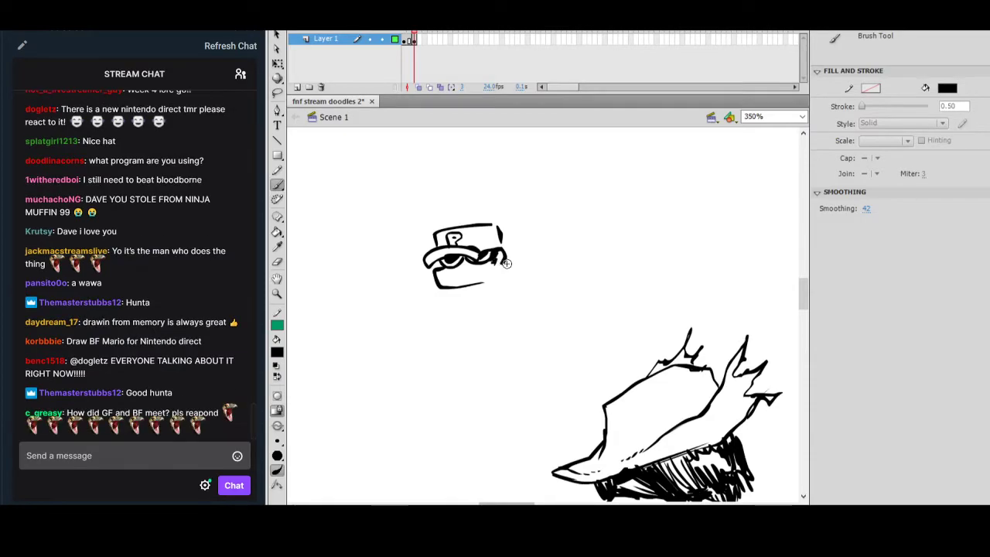
drag(508, 248, 505, 262)
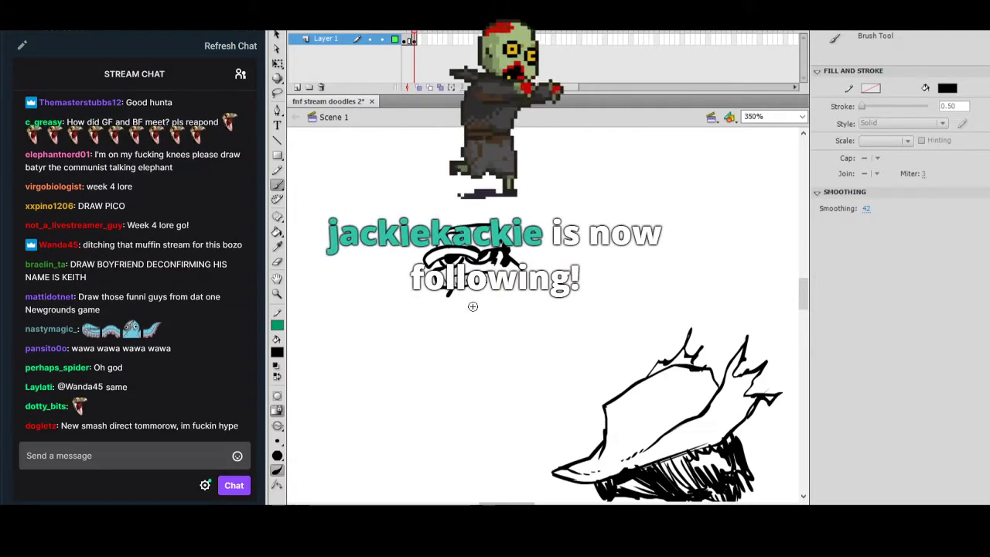
Draw the capped man's pointed collar below the jaw, his hunched shoulder and the rear sleeve hanging down to a cuff.
drag(449, 294, 470, 307)
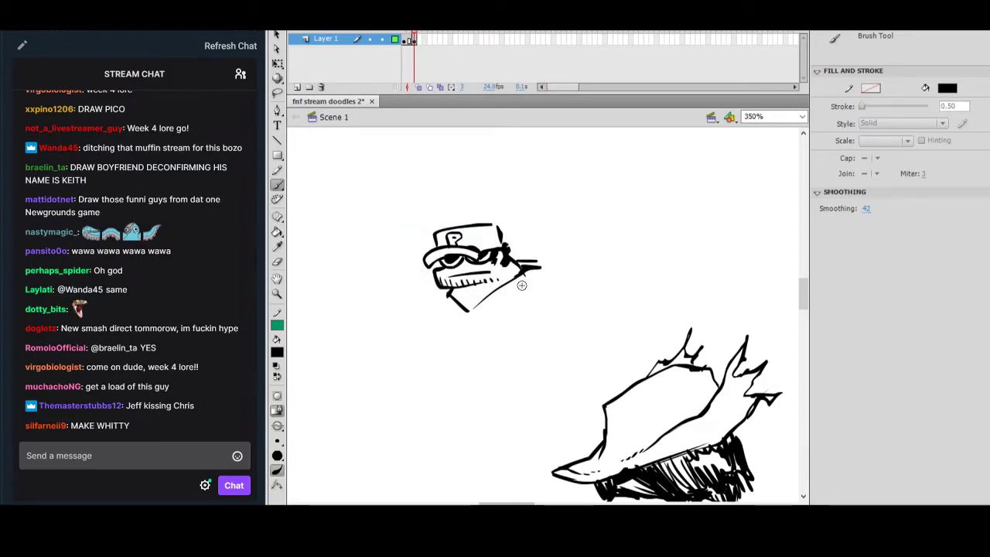
drag(519, 286, 548, 269)
drag(446, 289, 437, 295)
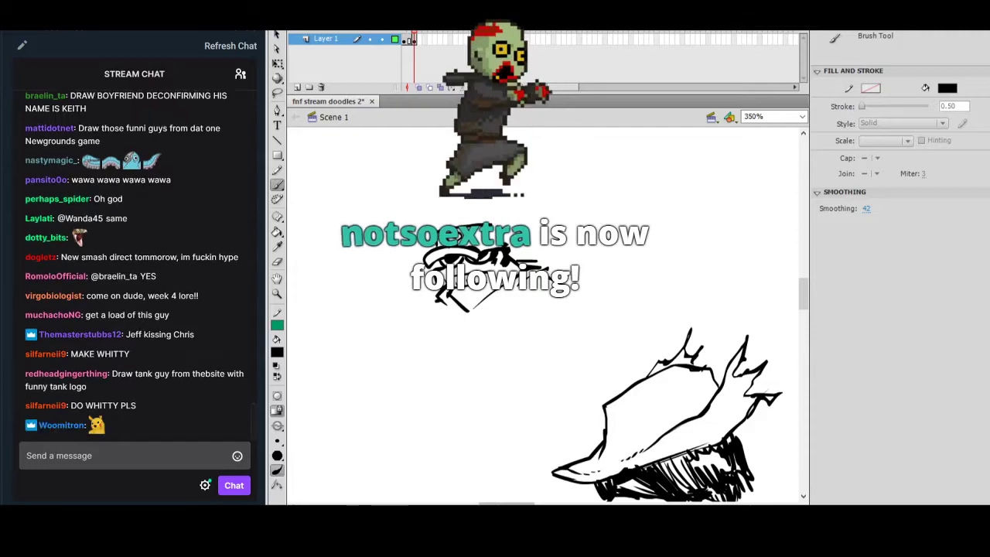
drag(572, 290, 581, 332)
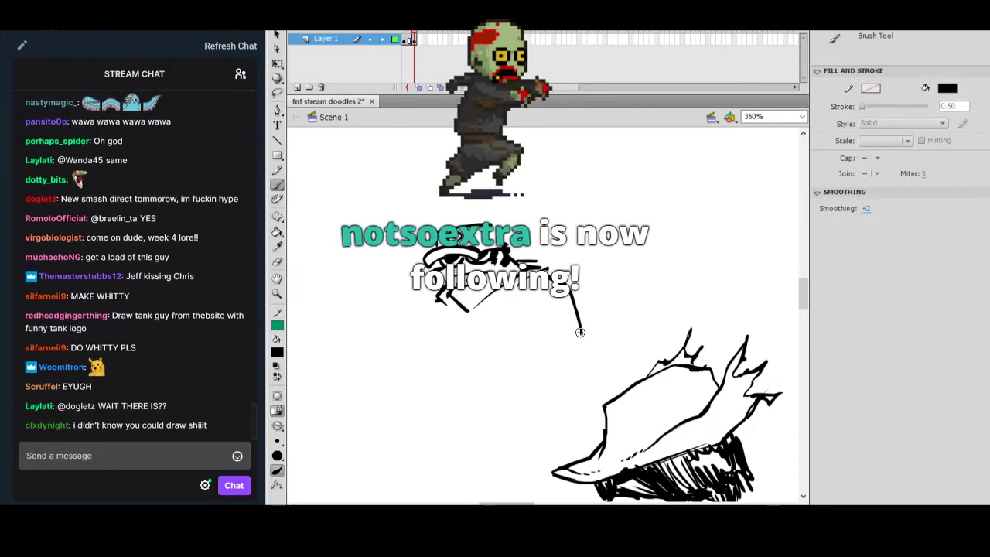
mouse_move(523, 302)
mouse_down()
mouse_move(546, 350)
mouse_move(579, 342)
mouse_move(579, 333)
mouse_move(548, 373)
mouse_up()
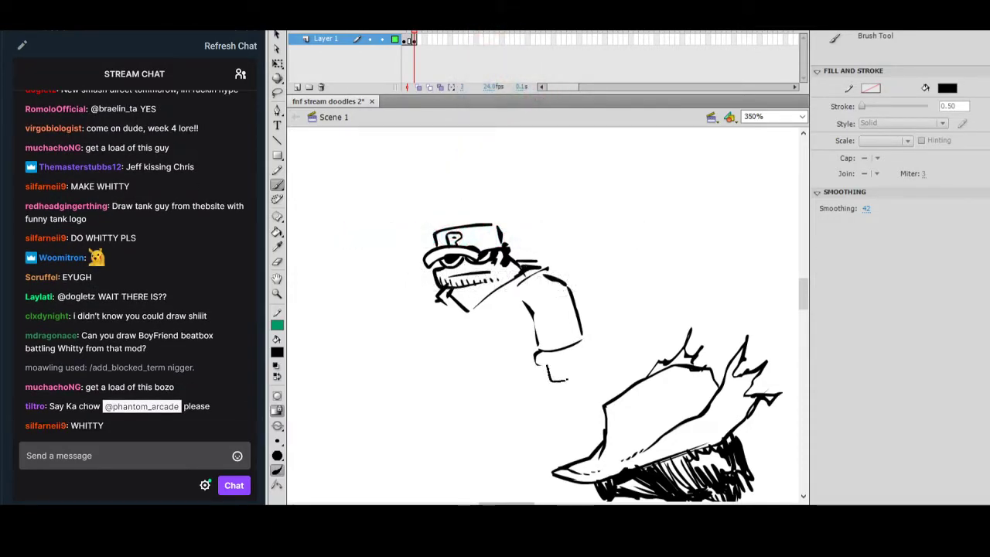
Draw a tall bag below the rear sleeve's cuff, with a curved handle opening and a letter W on its front.
mouse_move(584, 341)
mouse_down()
mouse_move(582, 364)
mouse_move(539, 382)
mouse_move(543, 432)
mouse_up()
key(ctrl+z)
drag(589, 358, 590, 358)
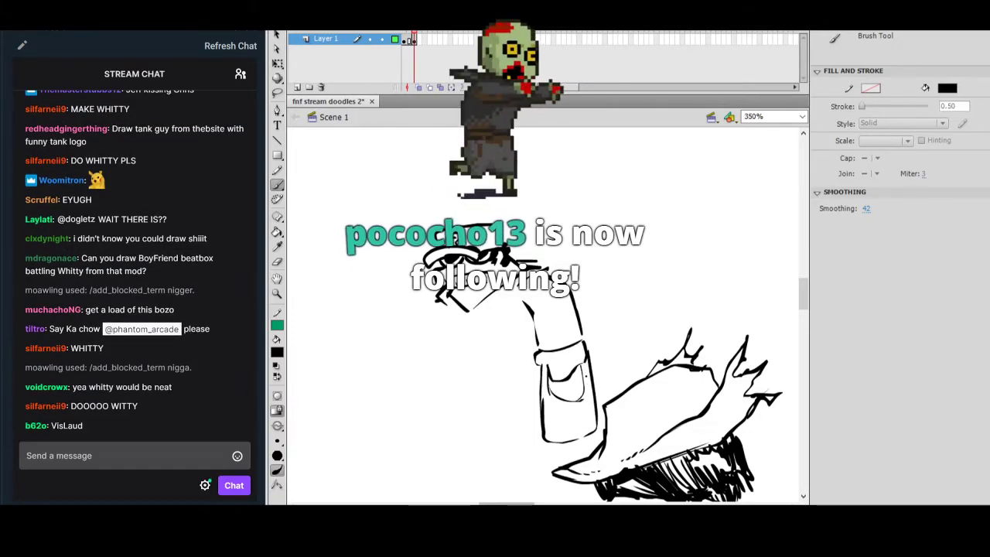
mouse_move(571, 418)
mouse_down()
mouse_move(585, 430)
mouse_move(585, 411)
mouse_up()
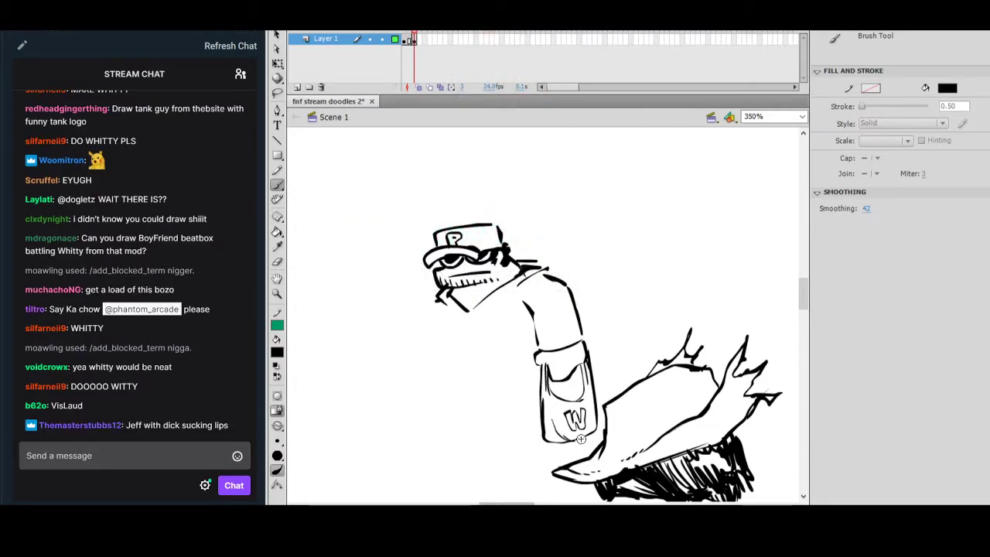
Lasso the capped man and move him up and away from the tattered-hat figure.
click(277, 93)
mouse_move(529, 181)
mouse_down()
mouse_move(457, 425)
mouse_move(582, 439)
mouse_move(604, 340)
mouse_move(587, 246)
mouse_up()
mouse_move(512, 261)
mouse_down()
mouse_move(469, 249)
mouse_move(461, 186)
mouse_up()
click(535, 208)
mouse_move(535, 208)
mouse_down()
mouse_move(645, 274)
mouse_move(572, 262)
mouse_move(600, 272)
mouse_up()
key(b)
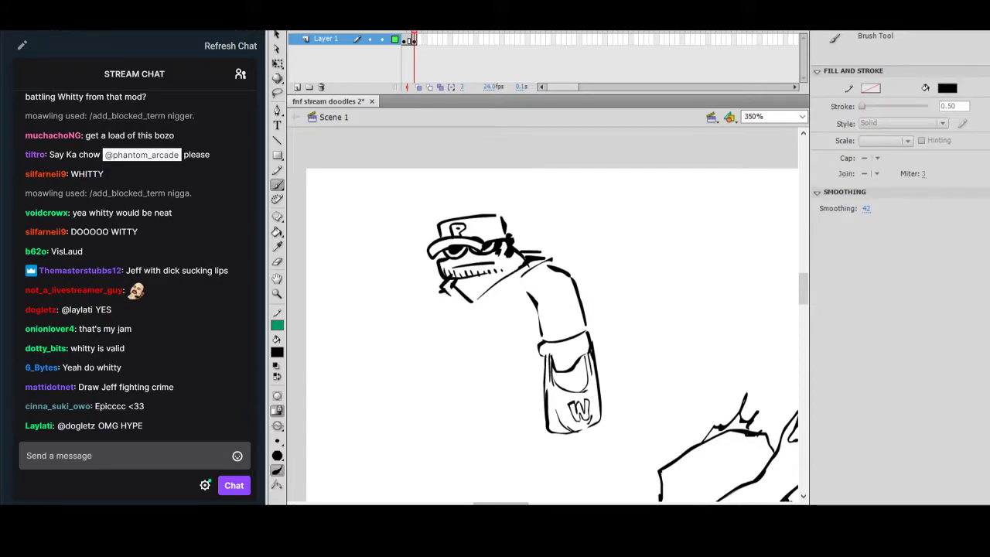
Draw the capped man's front torso line, both trouser legs and shoes, with dark fold strokes between the legs.
drag(443, 308, 446, 319)
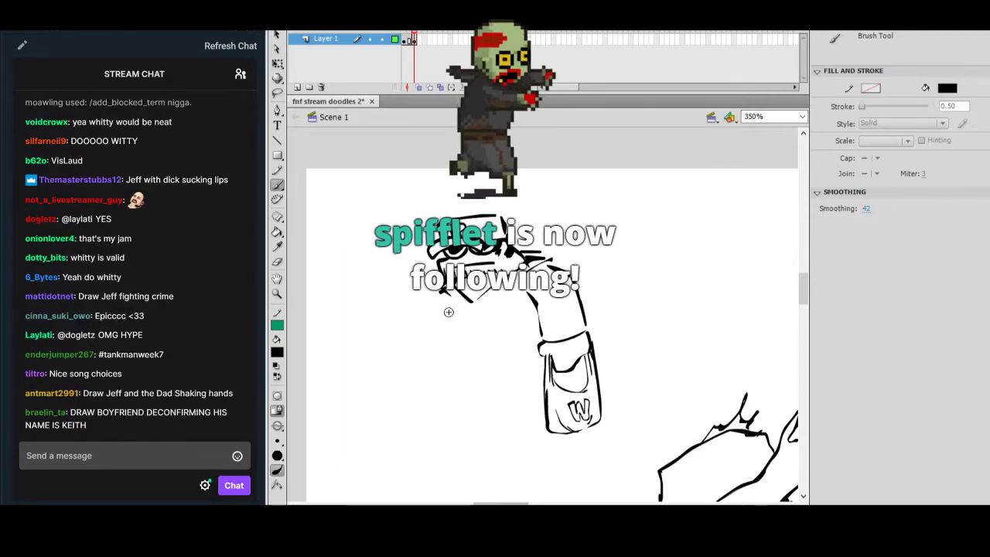
mouse_move(458, 338)
mouse_down()
mouse_move(438, 421)
mouse_move(504, 422)
mouse_up()
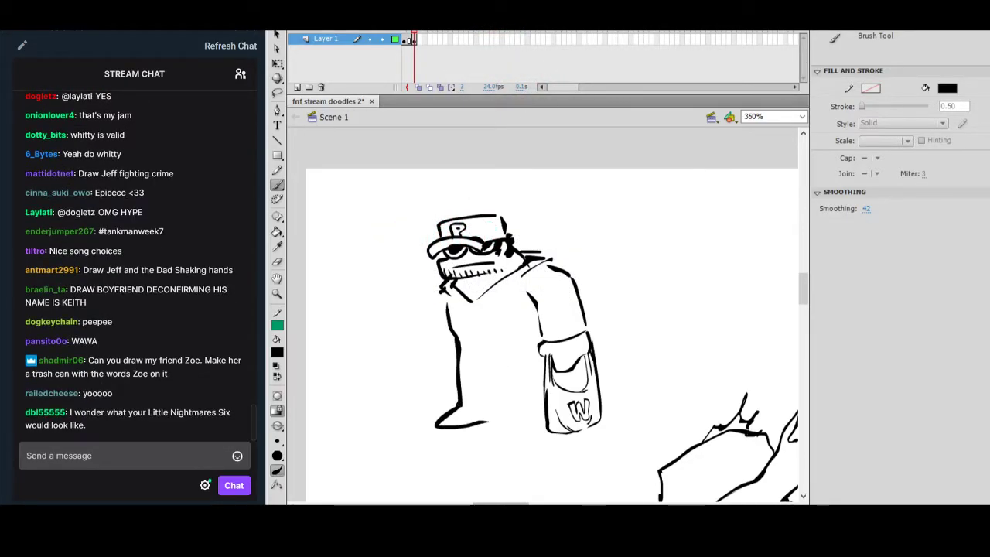
drag(479, 370, 493, 372)
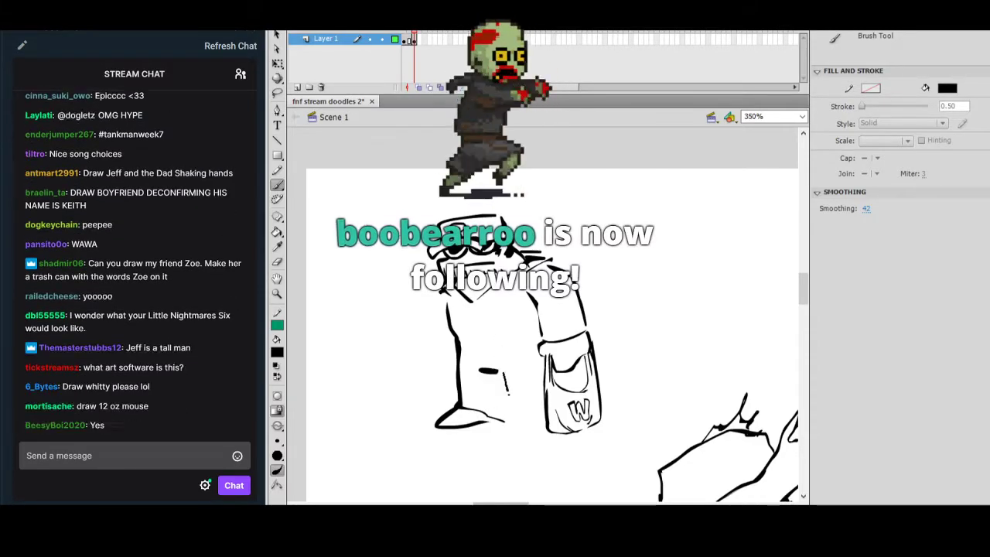
mouse_move(503, 372)
mouse_down()
mouse_move(513, 414)
mouse_move(520, 424)
mouse_move(545, 414)
mouse_move(547, 431)
mouse_up()
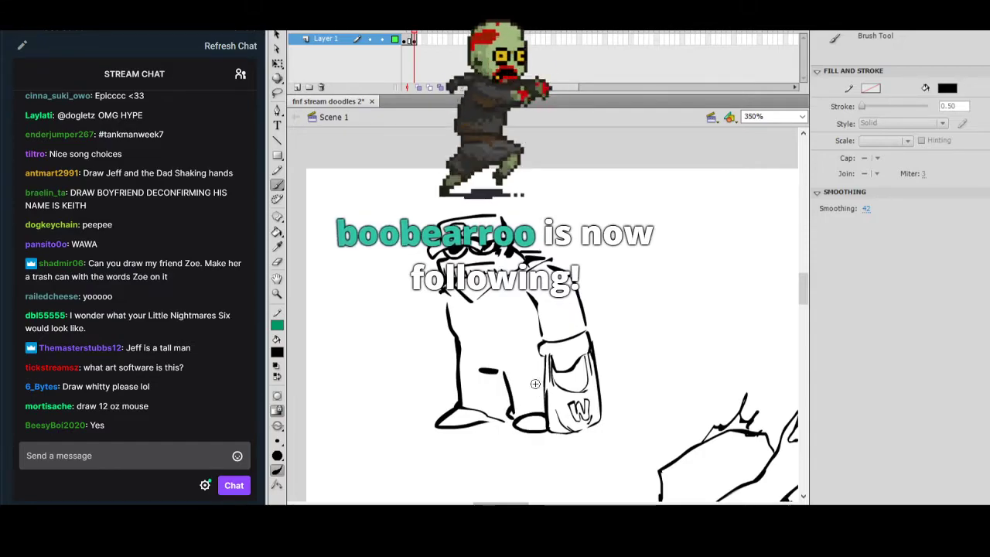
drag(478, 403, 509, 414)
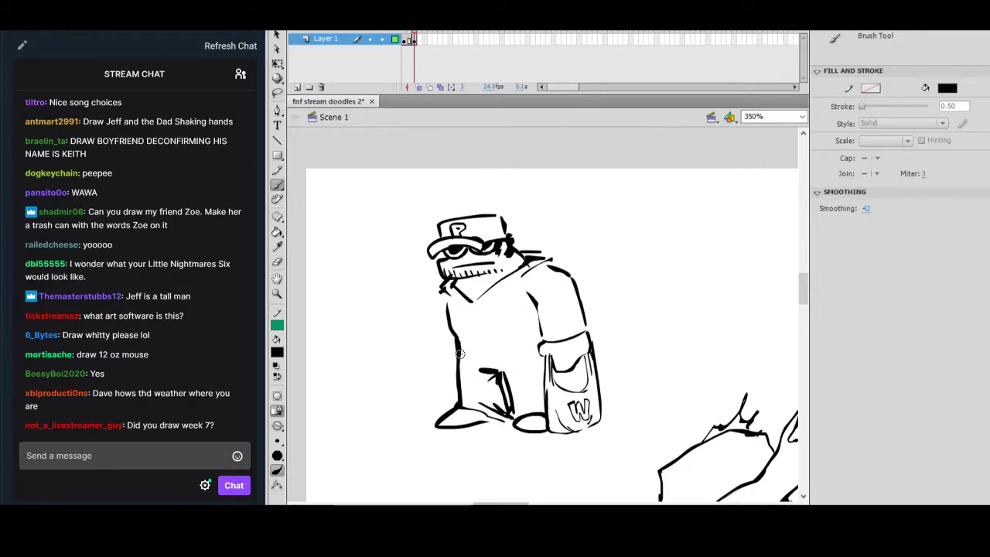
Add the jacket's hem, central zipper and hanging drawstrings, plus the front sleeve ending in a hand.
drag(456, 361, 542, 356)
mouse_move(477, 361)
mouse_down()
mouse_move(477, 303)
mouse_move(482, 328)
mouse_move(480, 306)
mouse_move(496, 300)
mouse_move(462, 307)
mouse_move(465, 341)
mouse_up()
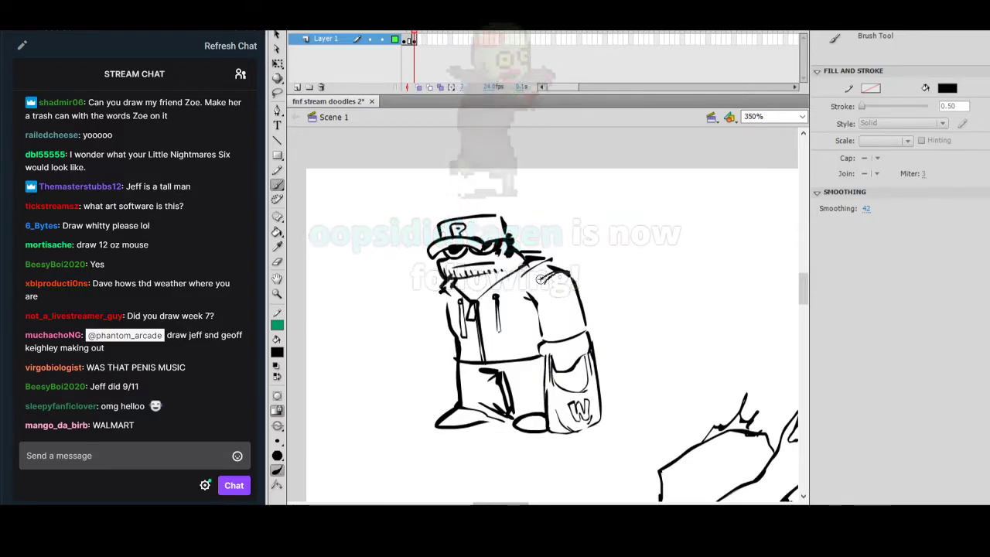
mouse_move(442, 301)
mouse_down()
mouse_move(441, 356)
mouse_move(454, 359)
mouse_move(443, 352)
mouse_move(431, 364)
mouse_move(458, 380)
mouse_up()
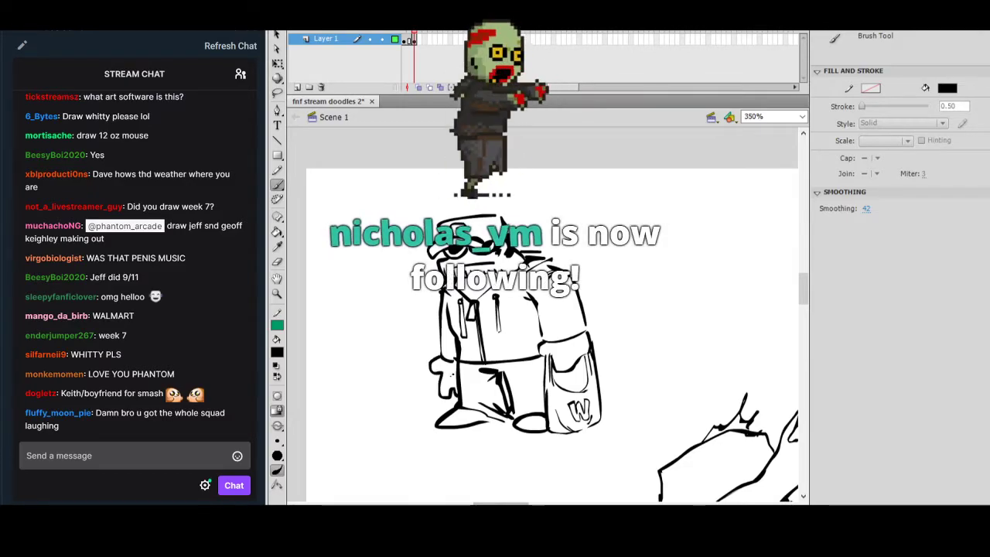
Add small crease strokes to the capped man's jacket and finger marks at the top of the W bag.
drag(600, 289, 616, 307)
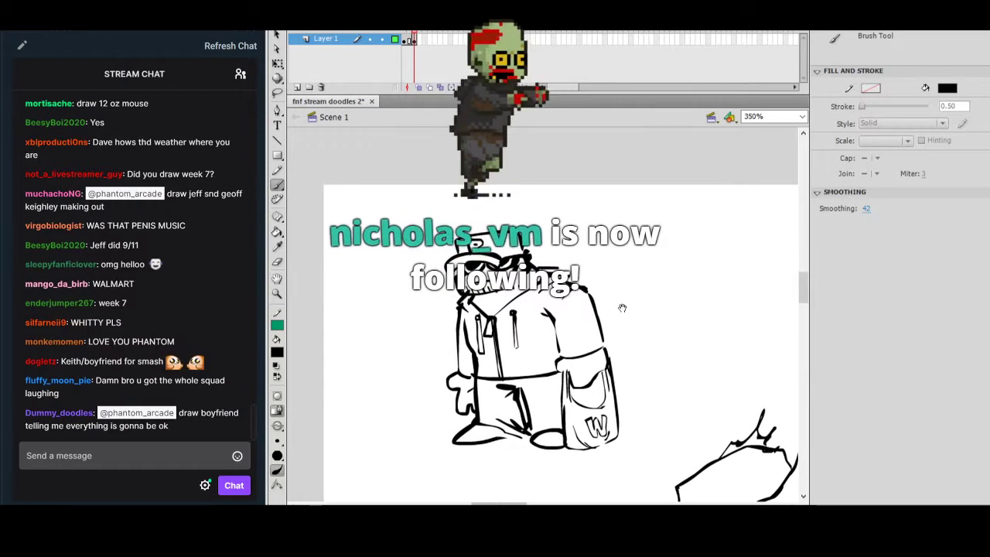
drag(636, 341, 631, 349)
mouse_move(637, 278)
mouse_down()
mouse_move(703, 290)
mouse_move(657, 301)
mouse_up()
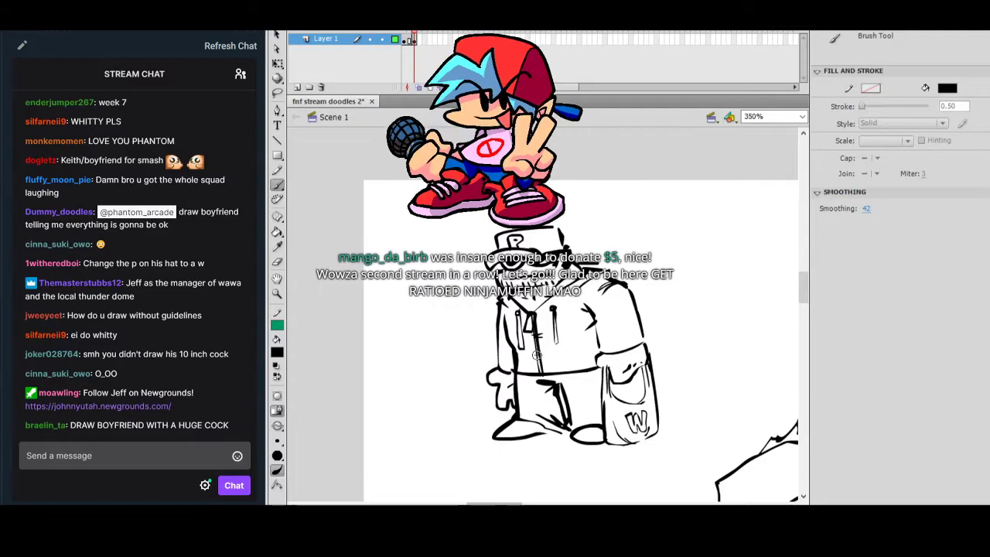
drag(577, 341, 578, 360)
mouse_move(655, 320)
mouse_down()
mouse_move(605, 332)
mouse_move(578, 324)
mouse_move(624, 305)
mouse_up()
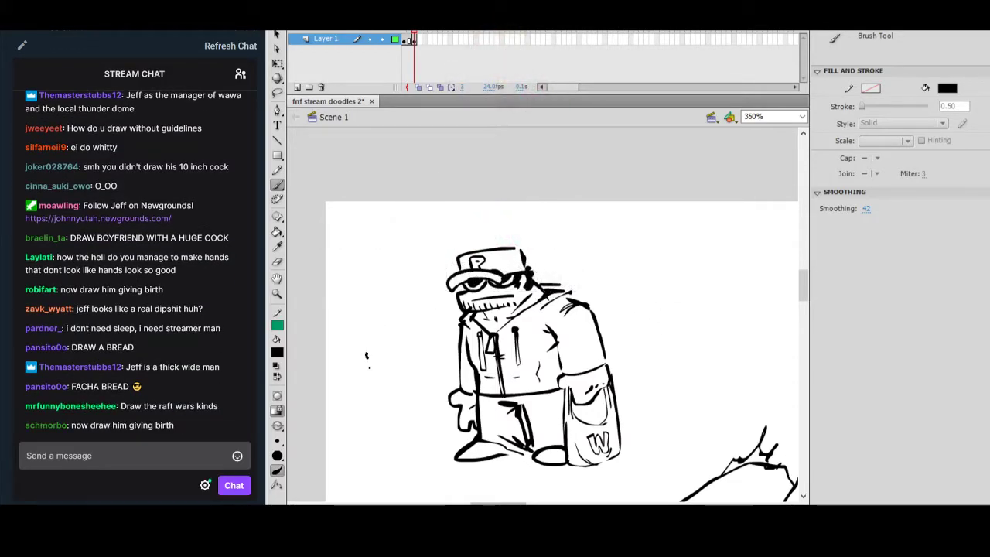
Draw a stepped cash register in front of the capped man, with a vertical side edge and a small display on top.
drag(397, 319, 442, 312)
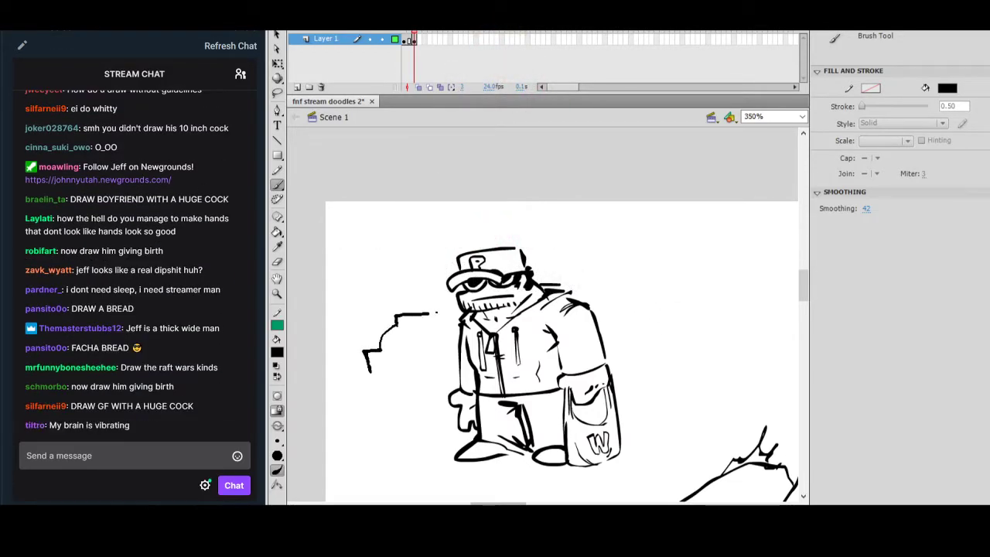
drag(378, 373, 445, 365)
drag(444, 313, 446, 365)
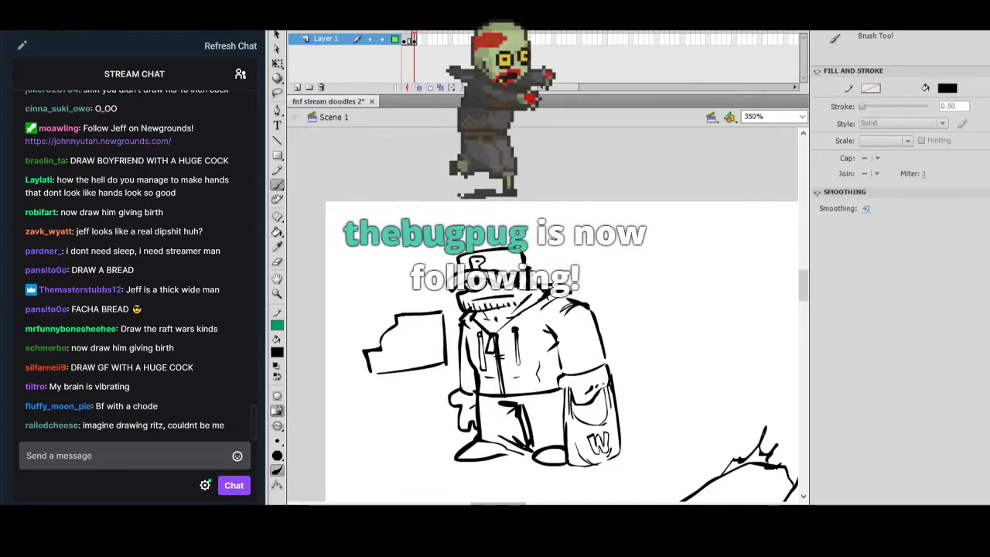
drag(410, 317, 412, 352)
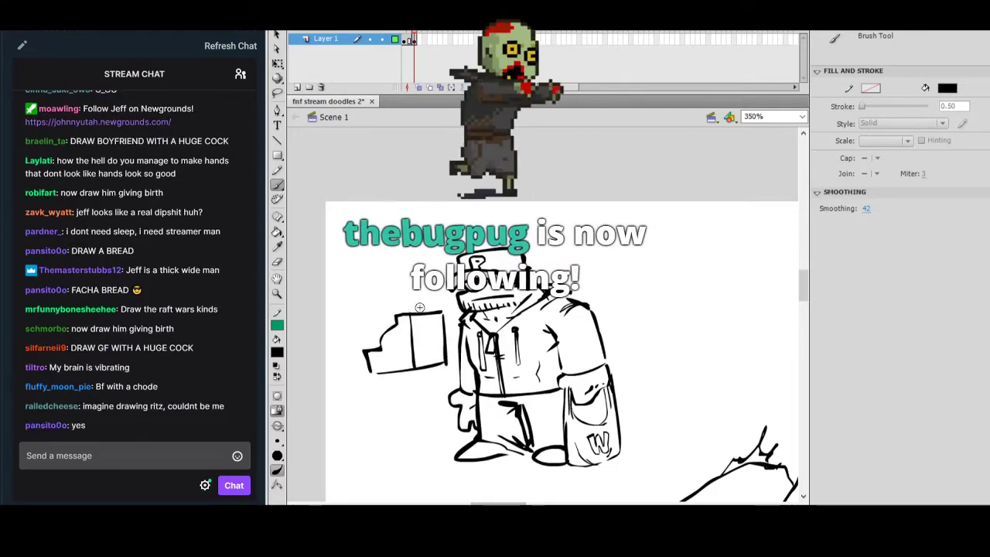
drag(412, 296, 422, 308)
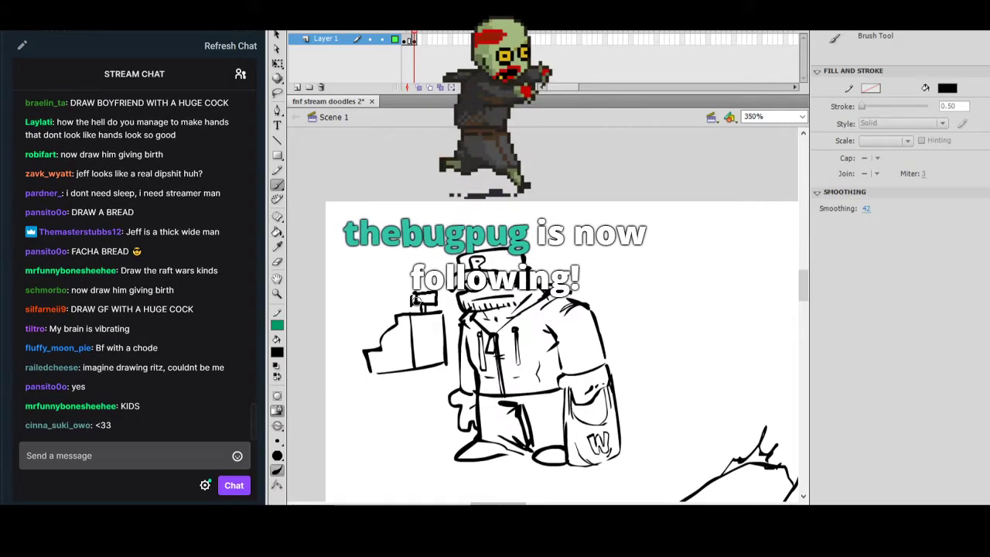
Draw a long counter line extending from the cash register's base, away from the capped man.
mouse_move(388, 359)
mouse_down()
mouse_move(431, 358)
mouse_move(389, 373)
mouse_move(322, 370)
mouse_up()
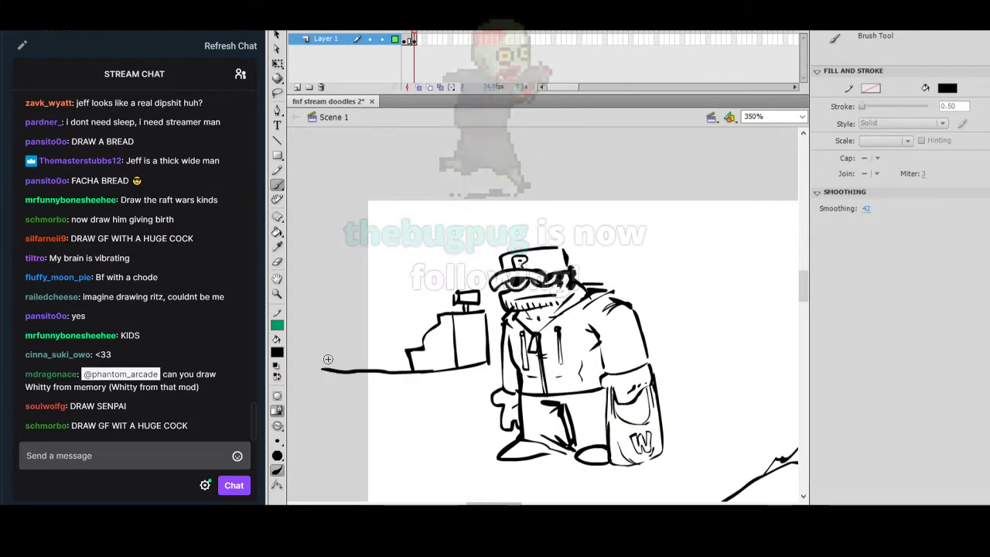
key(ctrl+z)
drag(415, 375, 330, 377)
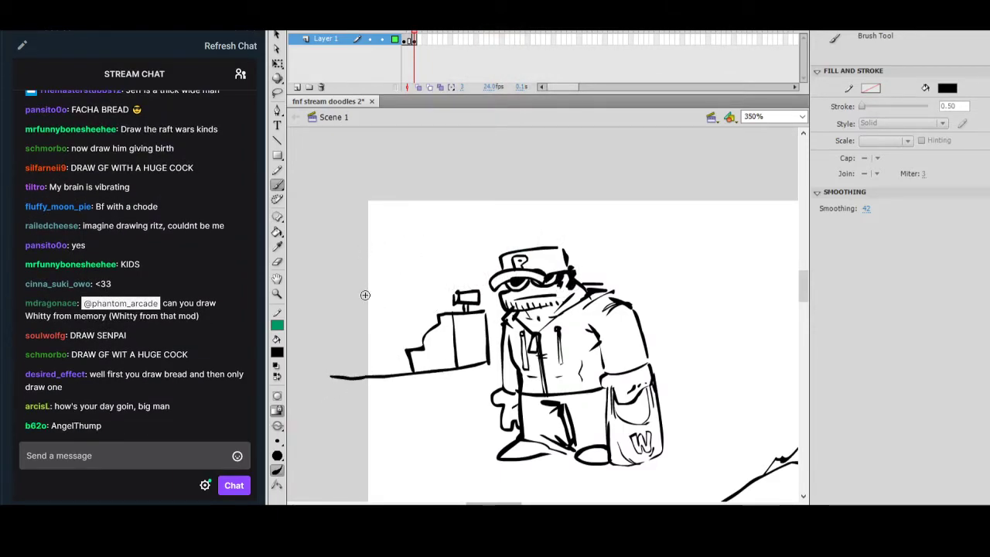
Draw a worried cashier's head above the counter with spiky hair, round dark eyes, an open mouth and sweat drops.
drag(384, 291, 362, 294)
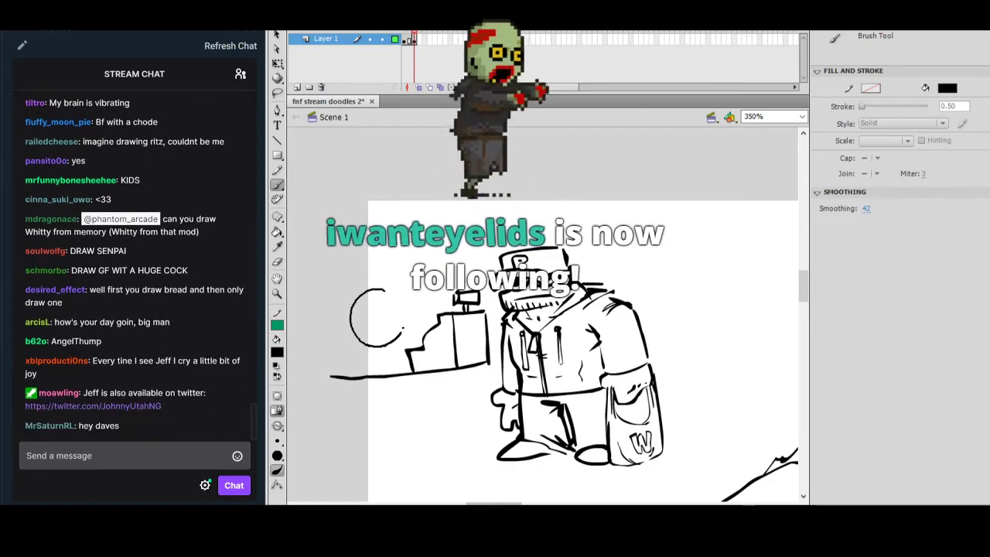
key(ctrl+z)
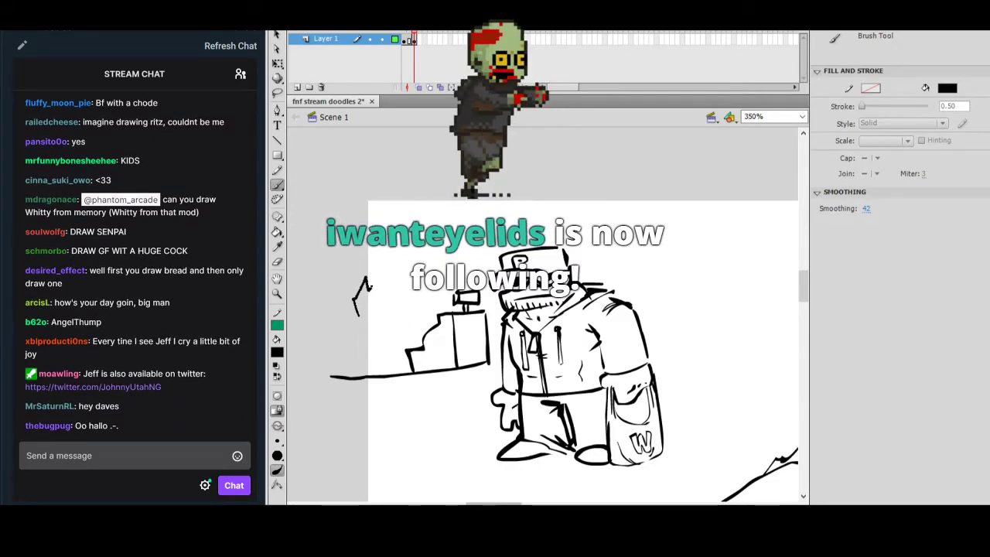
mouse_move(393, 285)
mouse_down()
mouse_move(410, 298)
mouse_move(402, 339)
mouse_move(378, 313)
mouse_move(401, 310)
mouse_move(399, 339)
mouse_up()
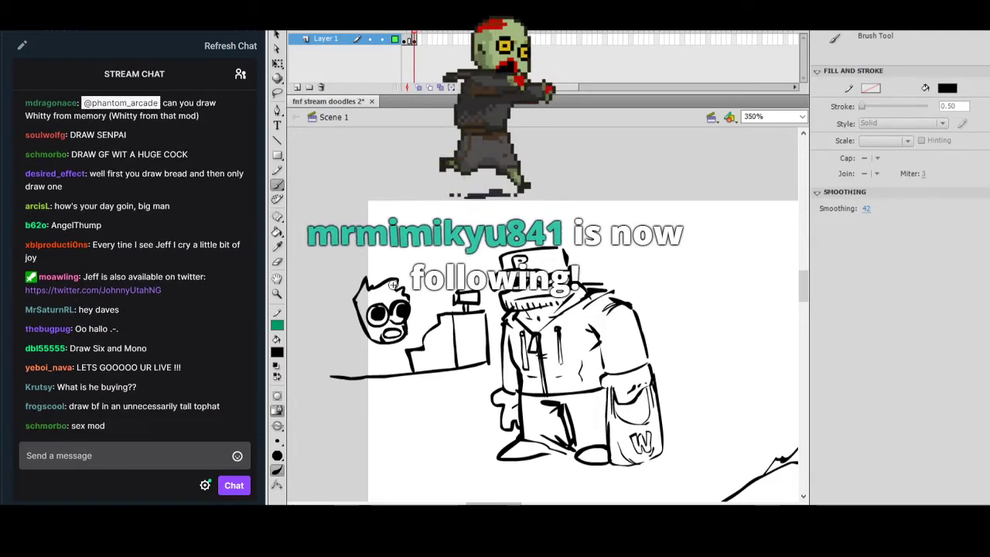
drag(370, 305, 398, 300)
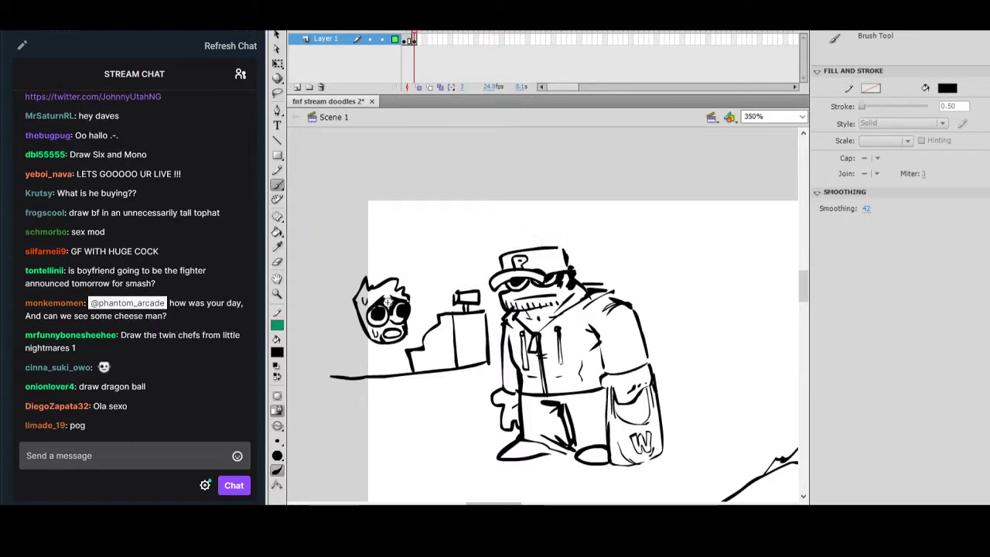
Draw the worried cashier's shoulders, arms and spread-fingered hands resting on the counter.
drag(401, 359, 356, 365)
mouse_move(356, 361)
mouse_down()
mouse_move(367, 375)
mouse_move(411, 367)
mouse_up()
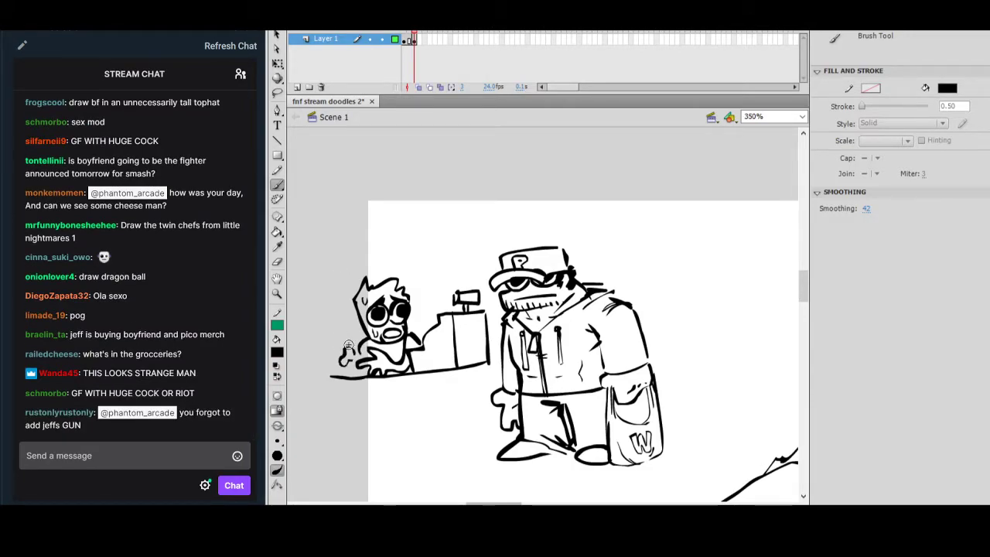
mouse_move(341, 341)
mouse_down()
mouse_move(332, 372)
mouse_move(343, 369)
mouse_up()
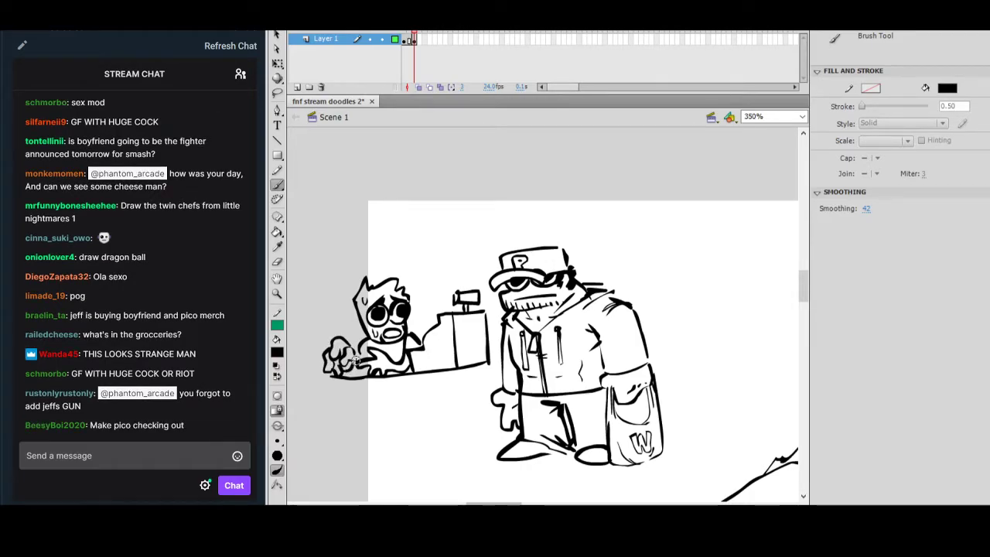
Extend the counter's edge with a thick stroke and draw a slanted shelf row beneath it, split by angled divider lines.
mouse_move(655, 288)
mouse_down()
mouse_move(562, 299)
mouse_move(710, 320)
mouse_up()
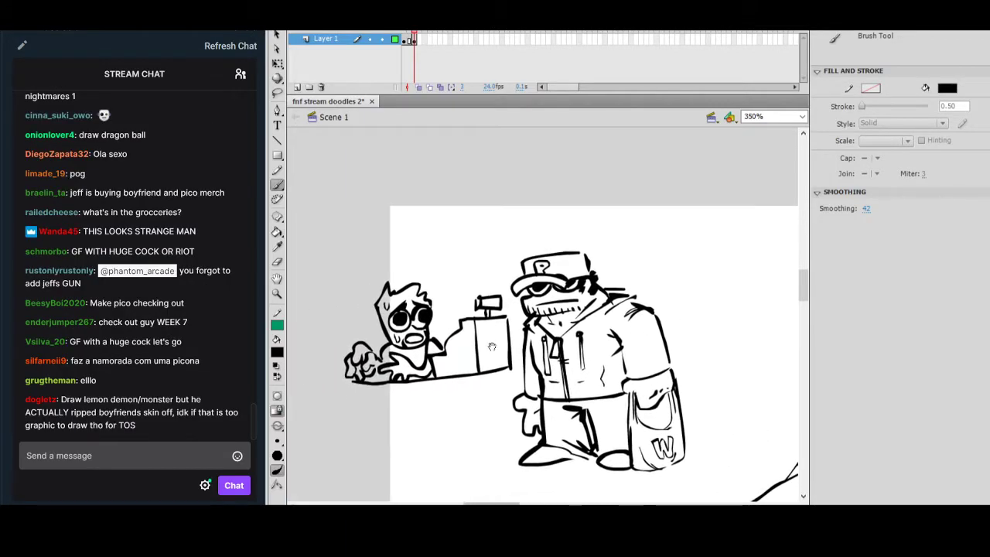
drag(383, 385, 318, 389)
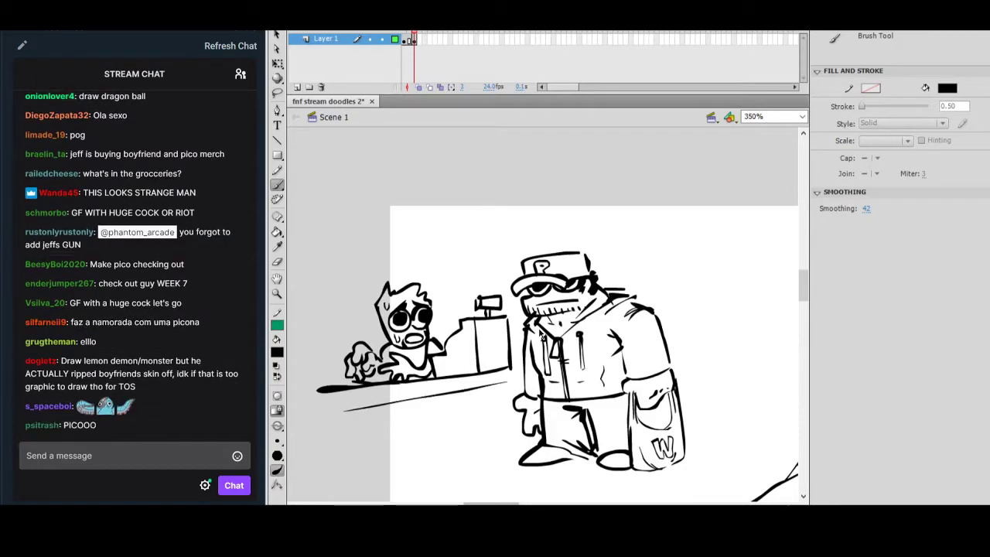
mouse_move(346, 406)
mouse_down()
mouse_move(478, 385)
mouse_move(350, 428)
mouse_move(356, 434)
mouse_move(510, 407)
mouse_up()
drag(378, 404, 399, 426)
drag(410, 395, 418, 399)
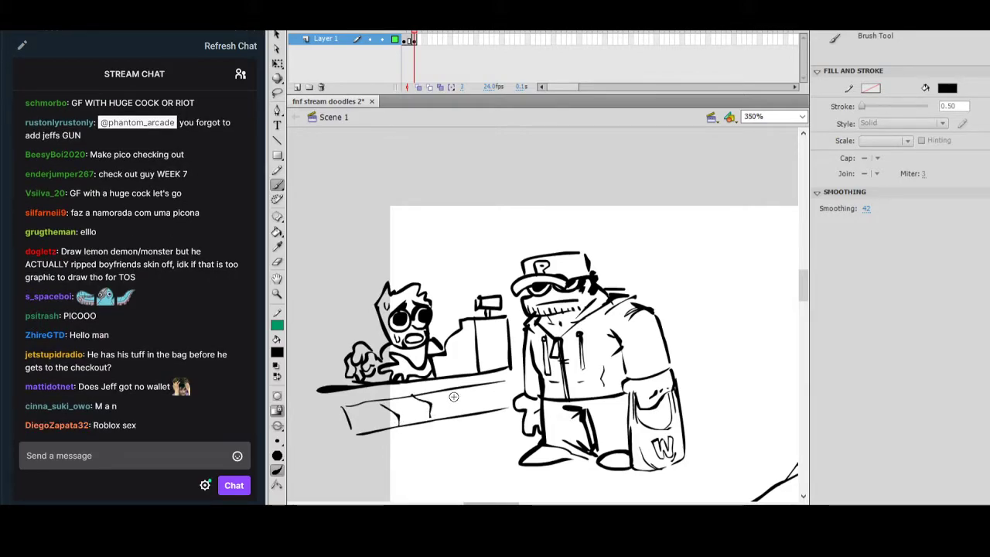
drag(478, 392, 498, 407)
Draw a second slanted shelf row below the first, with matching angled dividers.
drag(355, 450, 359, 471)
drag(356, 451, 487, 428)
drag(365, 470, 503, 448)
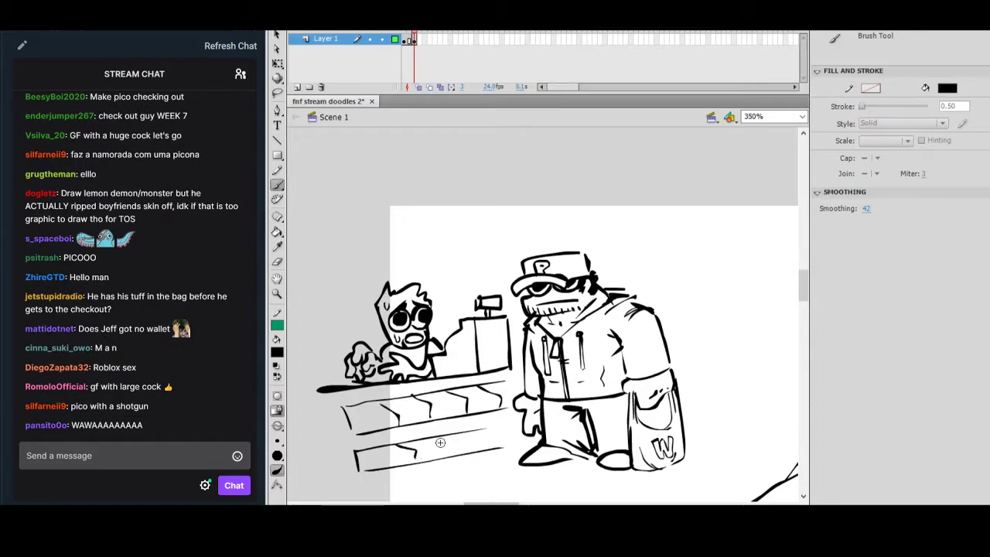
mouse_move(436, 437)
mouse_down()
mouse_move(451, 453)
mouse_move(513, 443)
mouse_up()
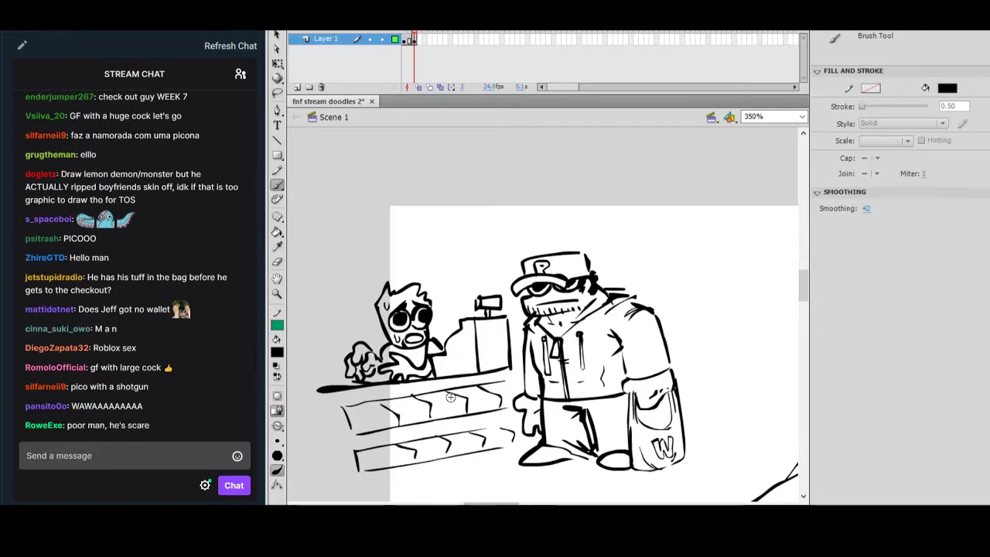
Add small dash marks as merchandise details inside the compartments of the counter shelves.
drag(374, 413, 382, 411)
drag(369, 420, 417, 400)
drag(410, 408, 449, 395)
drag(433, 403, 489, 389)
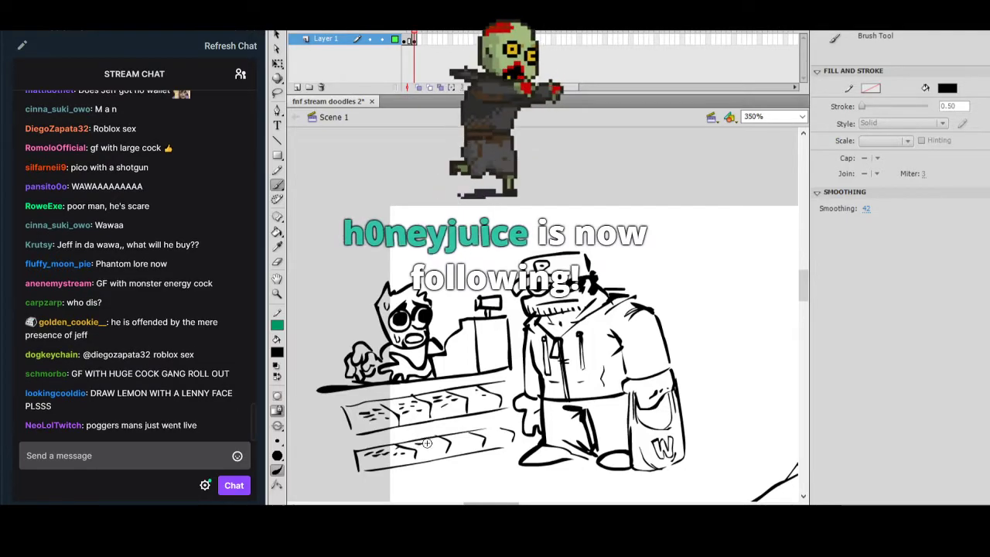
Draw a small grinning head with round eyes and a hood tail beside the capped man's W bag.
drag(727, 322, 619, 338)
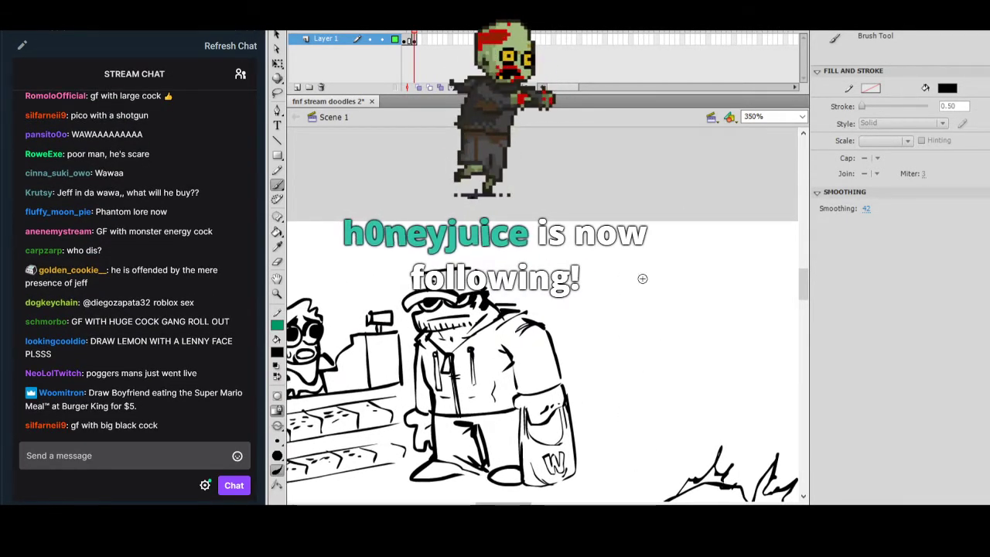
scroll(595, 334, left, 3)
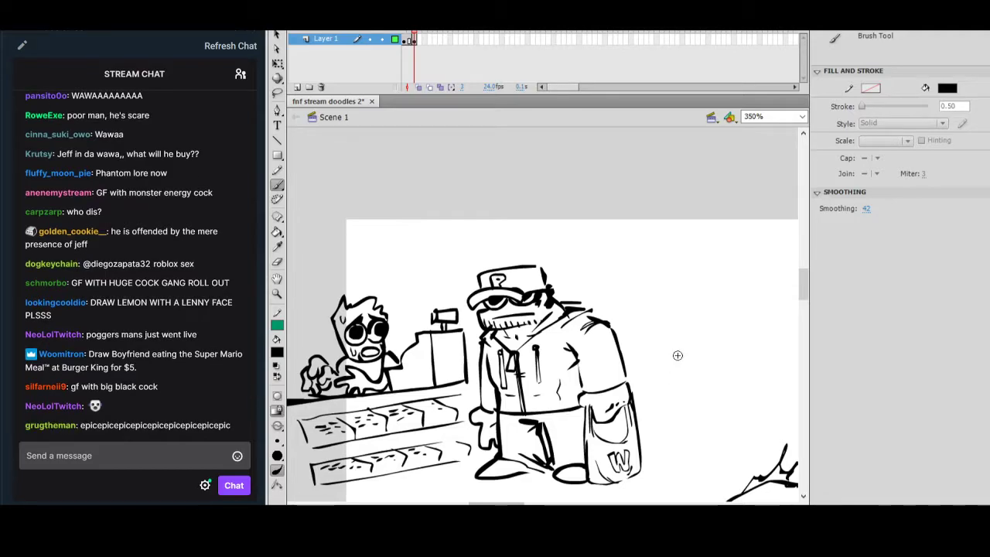
mouse_move(653, 372)
mouse_down()
mouse_move(659, 404)
mouse_move(649, 405)
mouse_move(699, 403)
mouse_up()
mouse_move(676, 355)
mouse_down()
mouse_move(726, 367)
mouse_move(705, 375)
mouse_move(698, 405)
mouse_up()
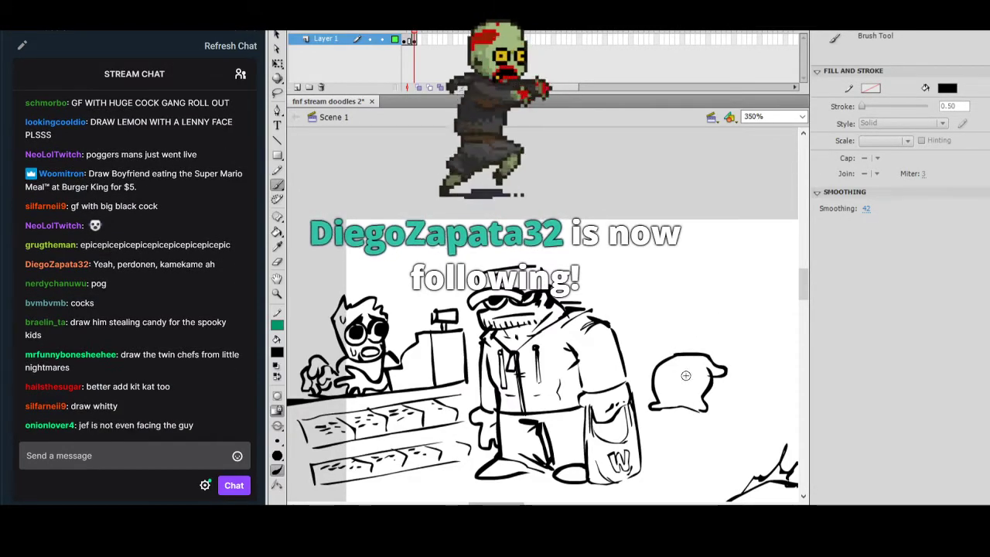
mouse_move(684, 376)
mouse_down()
mouse_move(699, 372)
mouse_move(662, 372)
mouse_move(666, 393)
mouse_move(683, 403)
mouse_move(688, 395)
mouse_move(663, 379)
mouse_move(695, 378)
mouse_up()
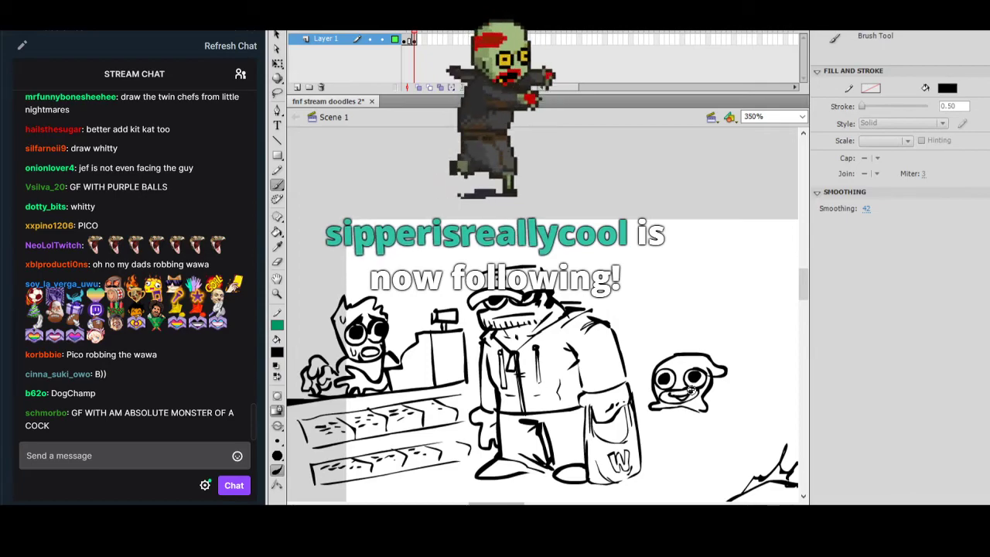
Draw the small figure's stubby body, legs and arms with dark gloved hands below its head.
mouse_move(659, 412)
mouse_down()
mouse_move(650, 436)
mouse_move(663, 420)
mouse_move(713, 424)
mouse_move(715, 433)
mouse_move(666, 420)
mouse_move(656, 470)
mouse_move(683, 447)
mouse_move(712, 465)
mouse_up()
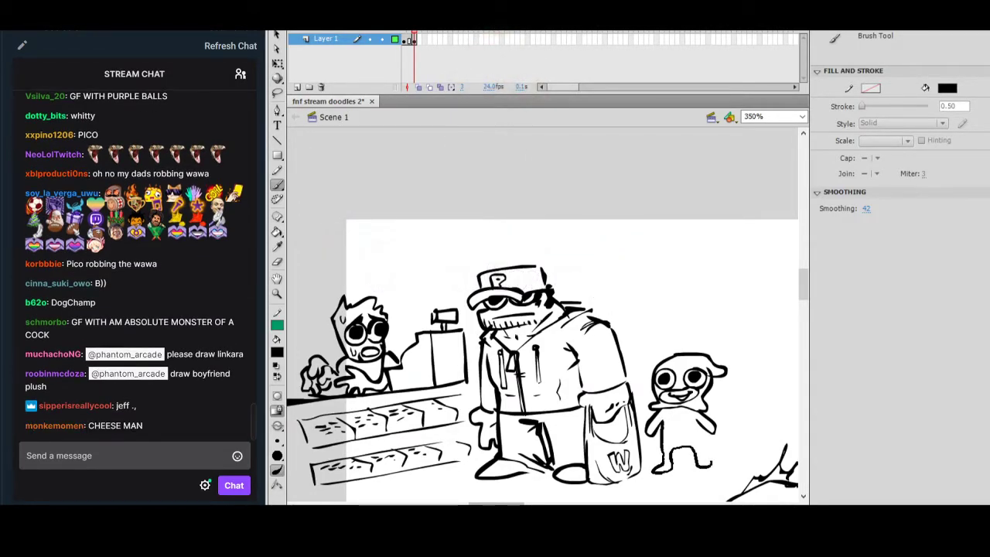
mouse_move(698, 412)
mouse_down()
mouse_move(715, 431)
mouse_move(718, 421)
mouse_up()
mouse_move(650, 435)
mouse_down()
mouse_move(646, 445)
mouse_move(642, 421)
mouse_up()
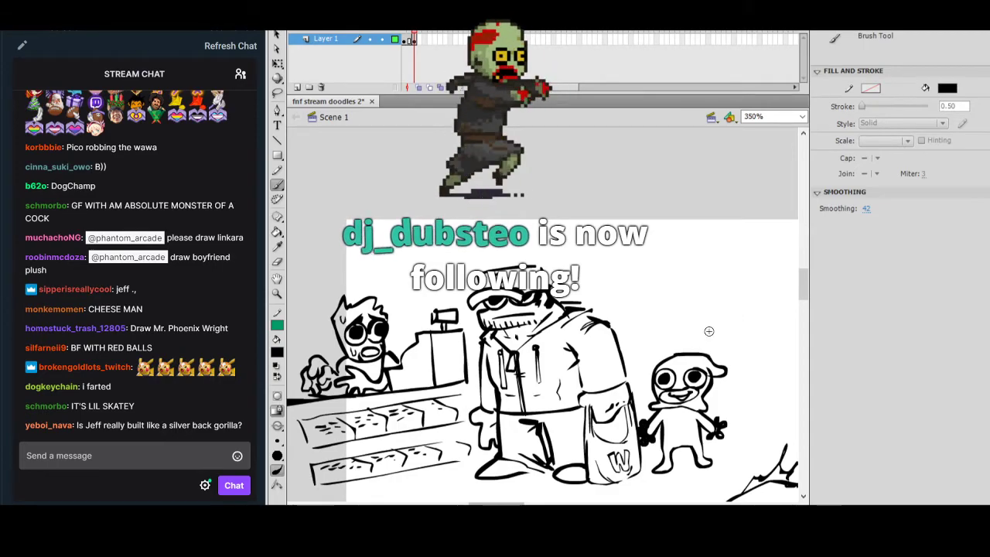
click(277, 232)
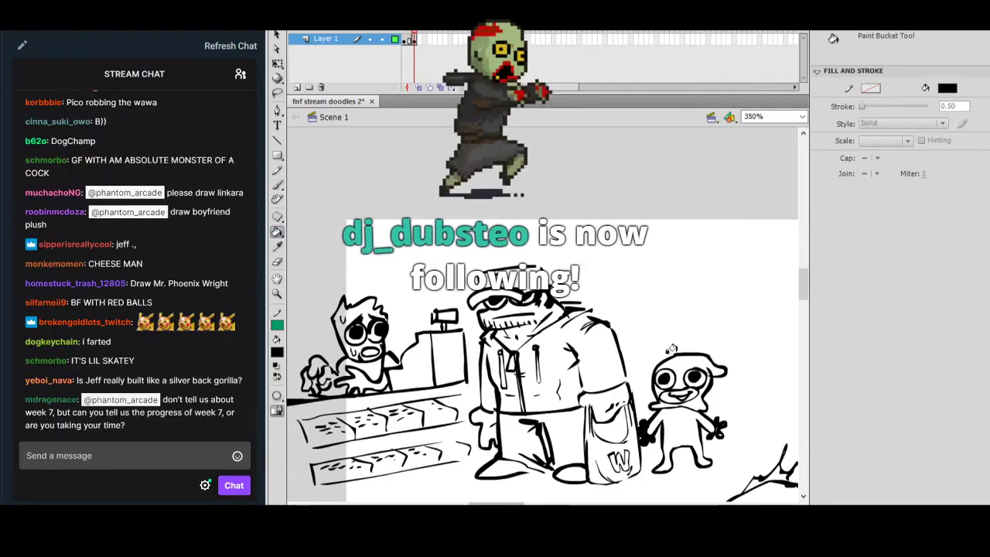
click(679, 356)
click(695, 395)
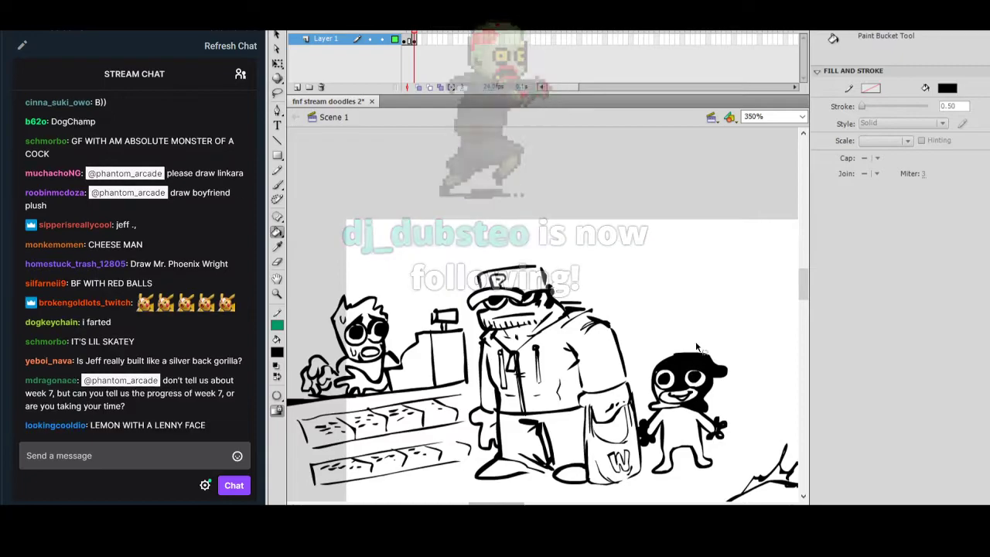
key(ctrl+z)
key(ctrl+z)
Adjust the Paint Bucket's gap size and fill the small figure's hooded head black, leaving the eyes and mouth white.
click(275, 397)
click(319, 396)
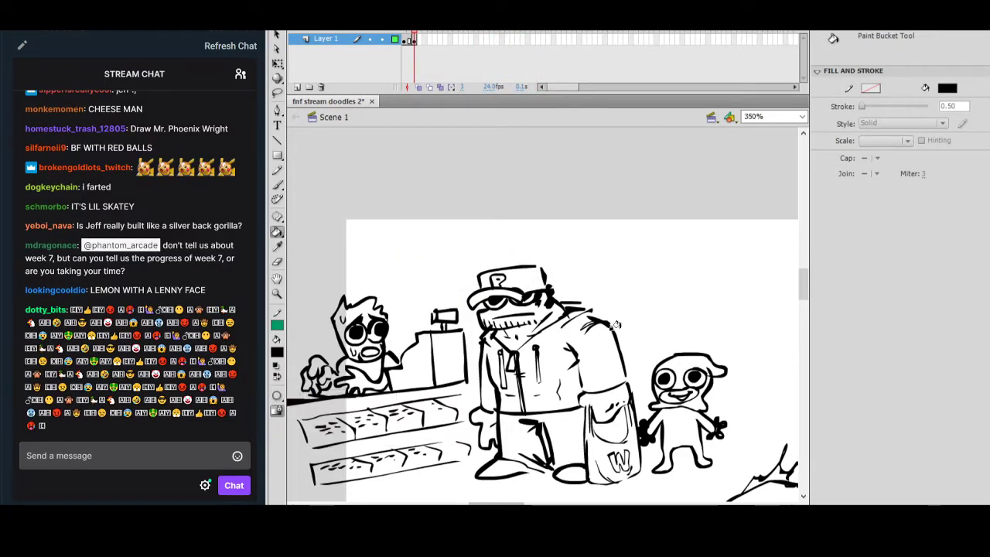
click(688, 370)
click(679, 390)
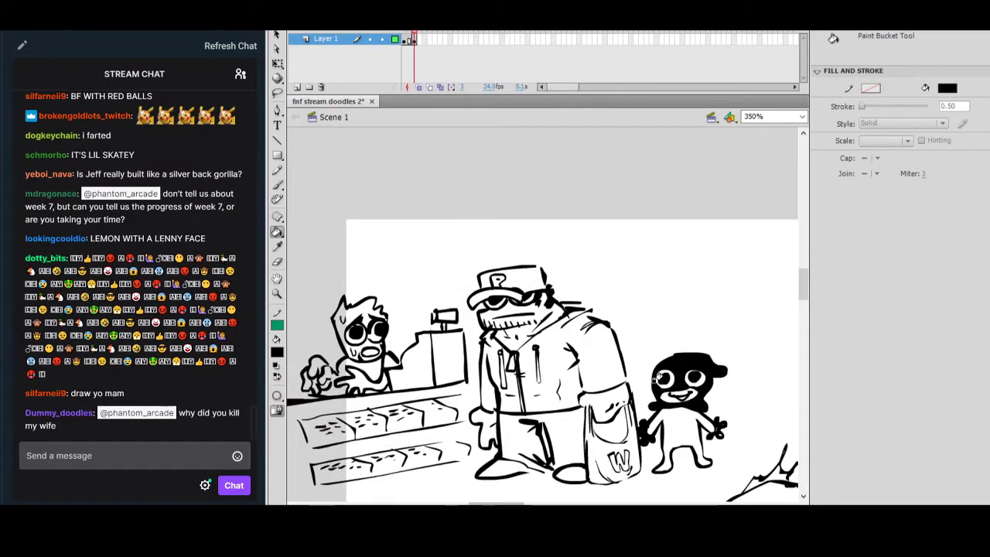
Brush a large pistol aimed at the back of the capped man's head, gripped by a dark gloved hand.
key(b)
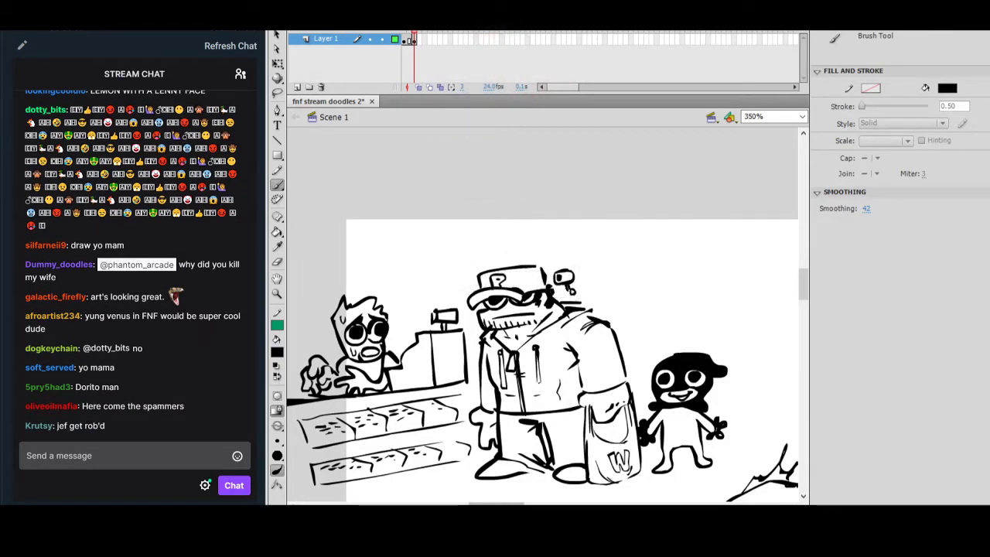
drag(577, 300, 574, 293)
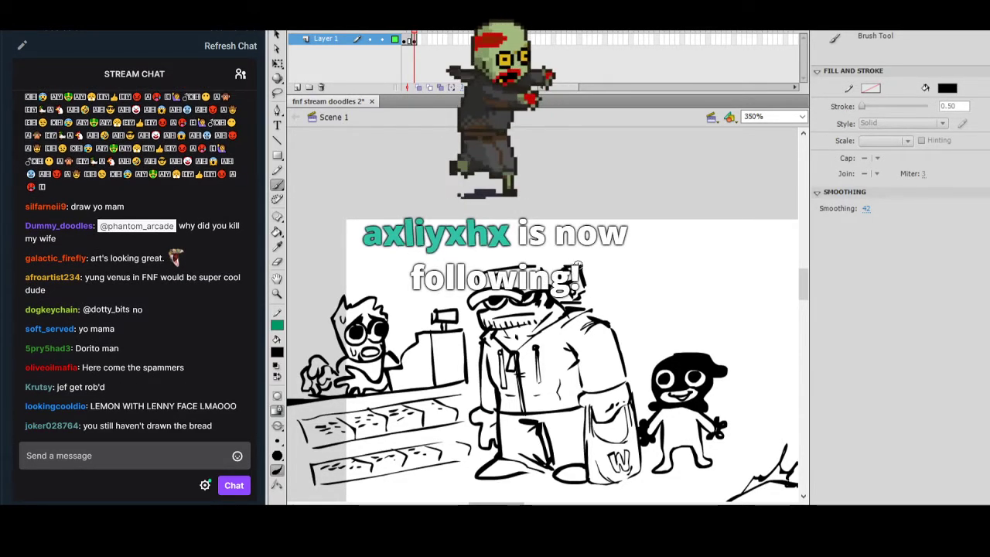
drag(579, 265, 634, 253)
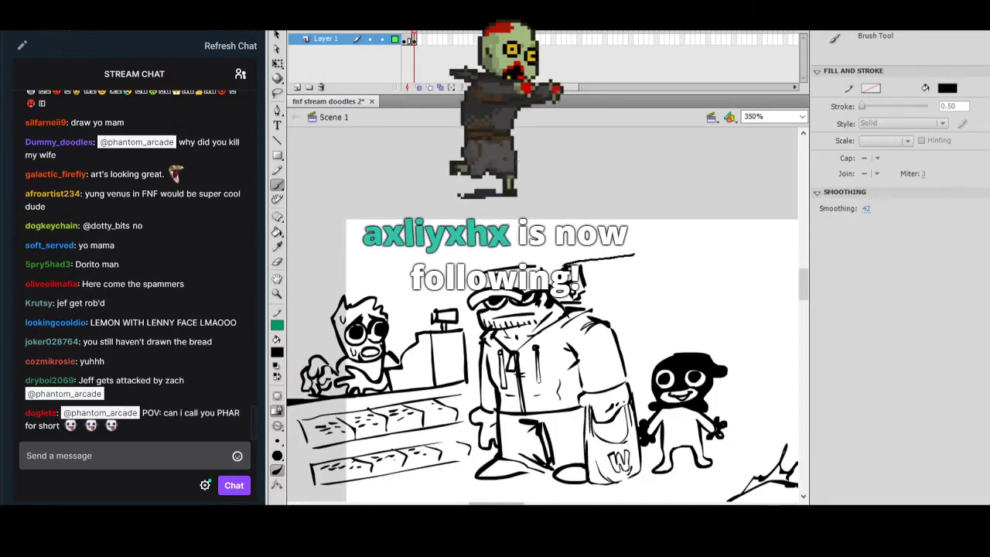
drag(577, 297, 646, 270)
key(ctrl+z)
drag(586, 275, 642, 268)
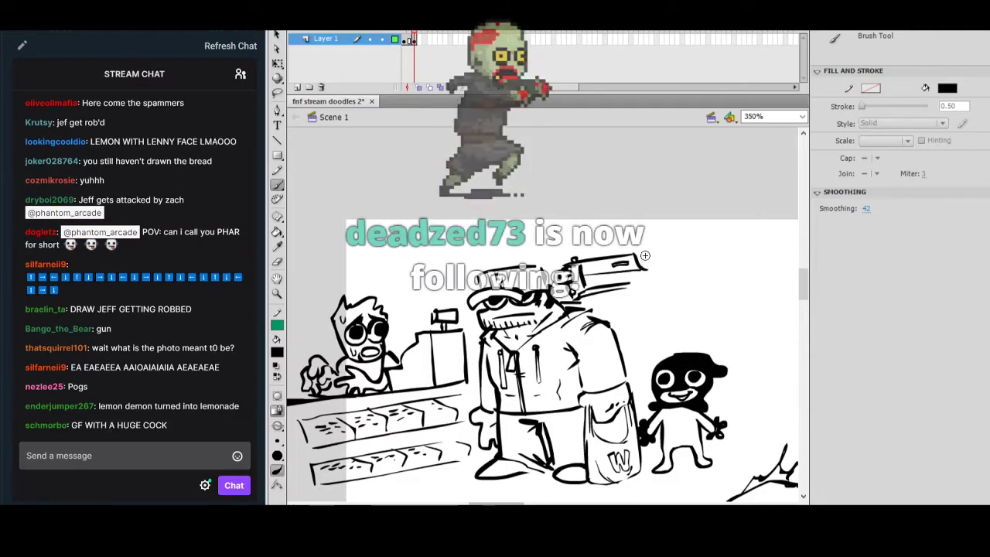
mouse_move(639, 292)
mouse_down()
mouse_move(630, 288)
mouse_move(650, 291)
mouse_move(658, 276)
mouse_up()
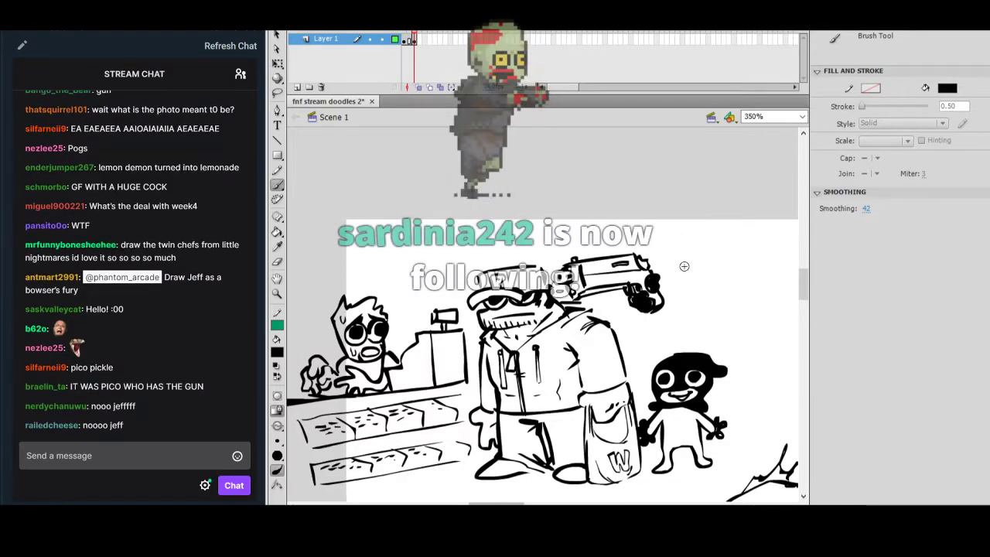
Draw a second small grinning figure holding the pistol, with a pointed hood, round eyes, a raised waving hand and bent legs.
mouse_move(669, 261)
mouse_down()
mouse_move(674, 301)
mouse_move(712, 292)
mouse_up()
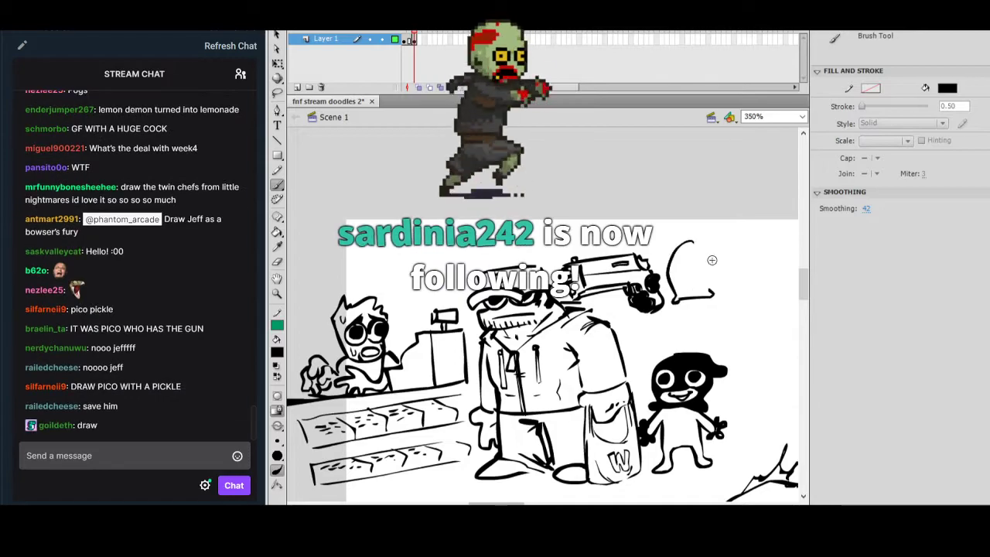
mouse_move(693, 241)
mouse_down()
mouse_move(722, 249)
mouse_move(712, 294)
mouse_move(703, 255)
mouse_move(674, 264)
mouse_move(693, 249)
mouse_move(681, 261)
mouse_move(707, 264)
mouse_up()
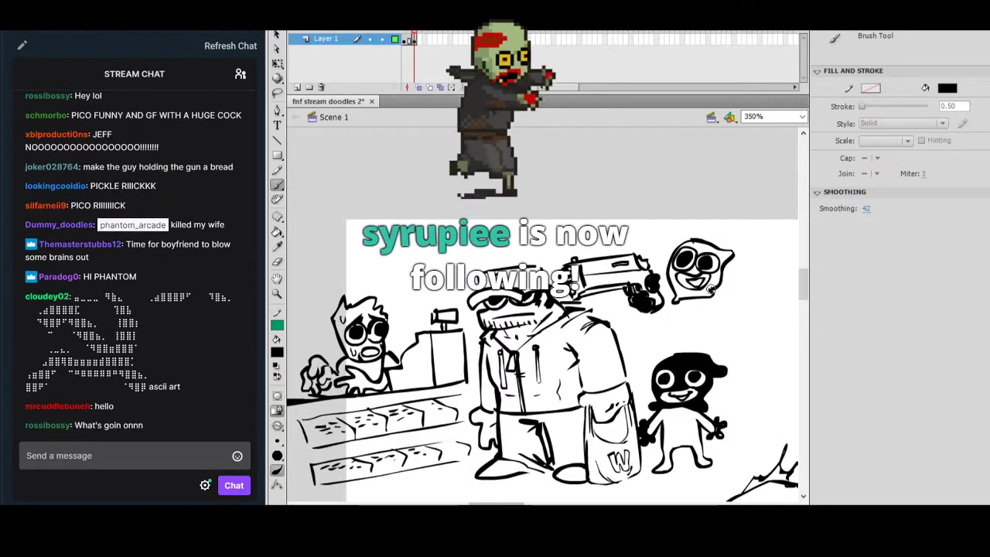
mouse_move(725, 289)
mouse_down()
mouse_move(742, 278)
mouse_move(742, 290)
mouse_move(758, 284)
mouse_move(757, 269)
mouse_move(748, 288)
mouse_move(760, 287)
mouse_move(756, 274)
mouse_up()
key(ctrl+z)
key(ctrl+z)
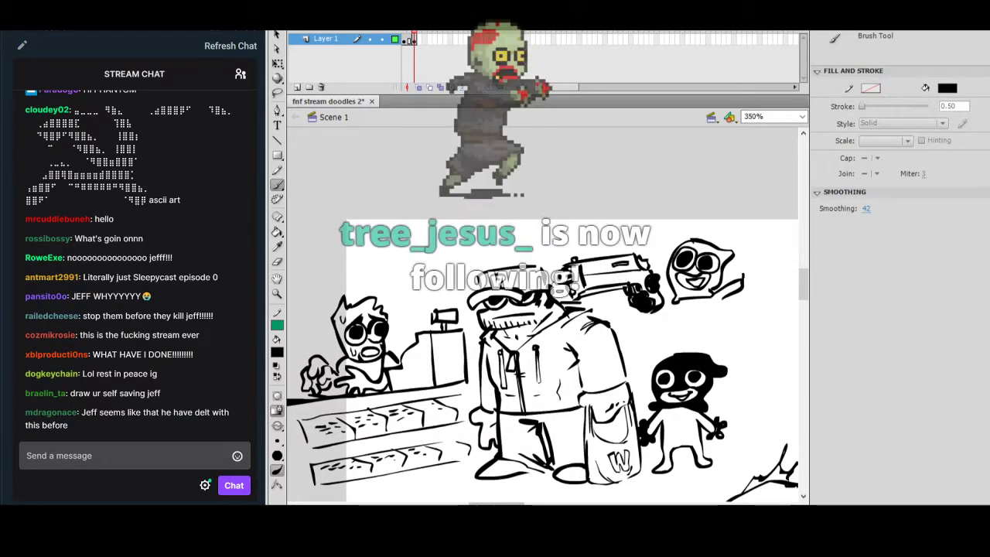
mouse_move(748, 277)
mouse_down()
mouse_move(756, 275)
mouse_move(757, 291)
mouse_move(750, 282)
mouse_up()
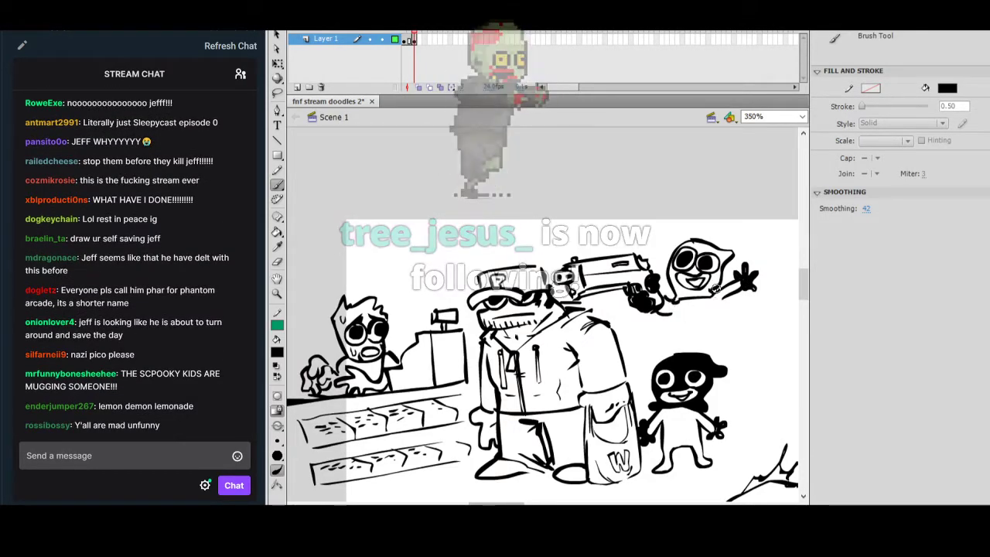
mouse_move(673, 315)
mouse_down()
mouse_move(672, 352)
mouse_move(682, 350)
mouse_move(695, 327)
mouse_move(710, 325)
mouse_move(721, 346)
mouse_move(738, 345)
mouse_move(729, 294)
mouse_up()
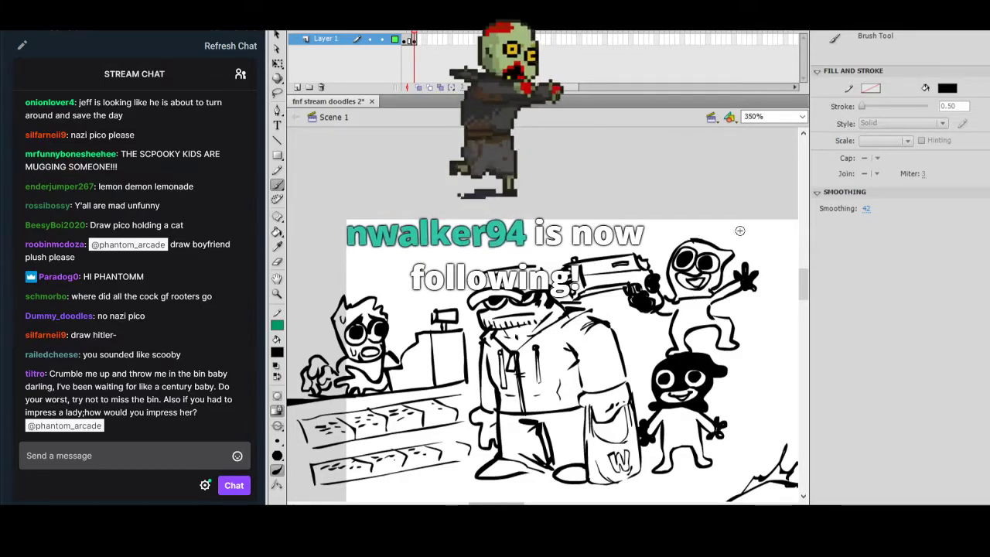
Fill the pistol-holding figure's hooded head with black, leaving the eyes and mouth white.
click(277, 231)
click(693, 263)
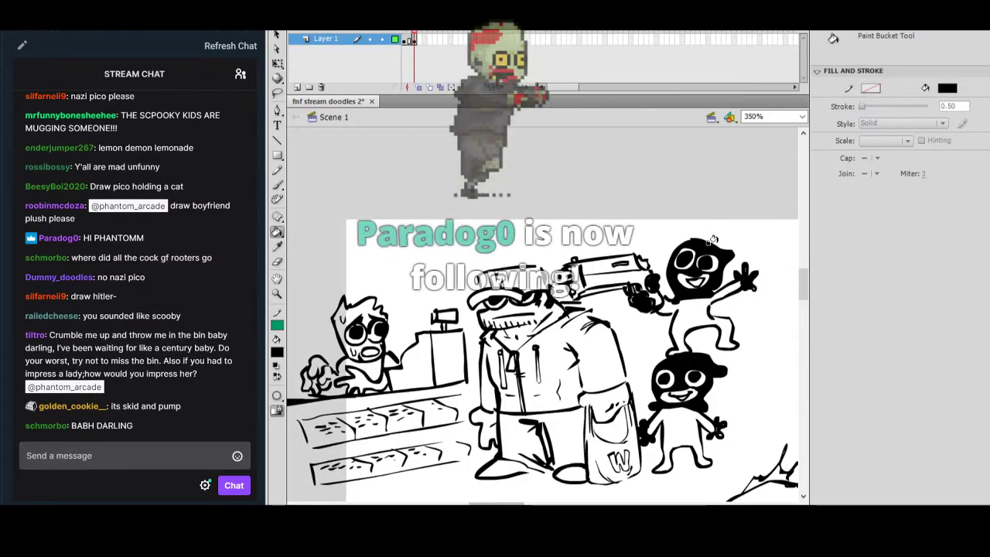
mouse_move(687, 305)
mouse_down()
mouse_move(678, 300)
mouse_move(721, 280)
mouse_up()
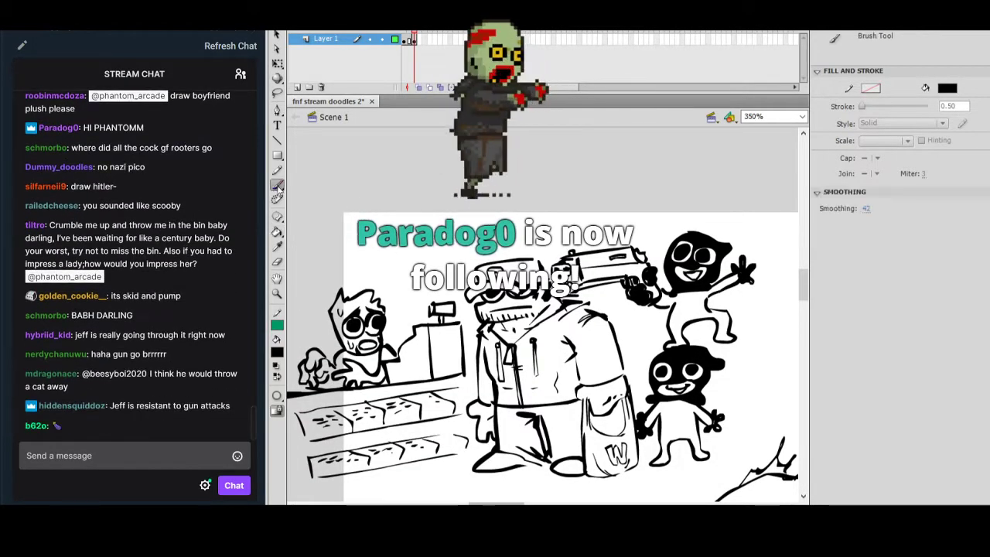
key(b)
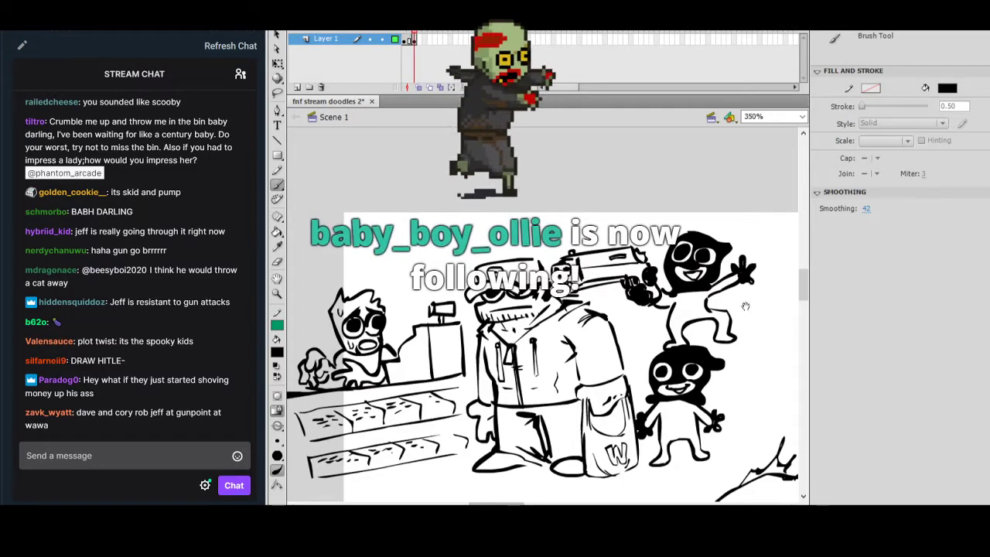
mouse_move(727, 356)
mouse_down()
mouse_move(686, 353)
mouse_move(681, 338)
mouse_up()
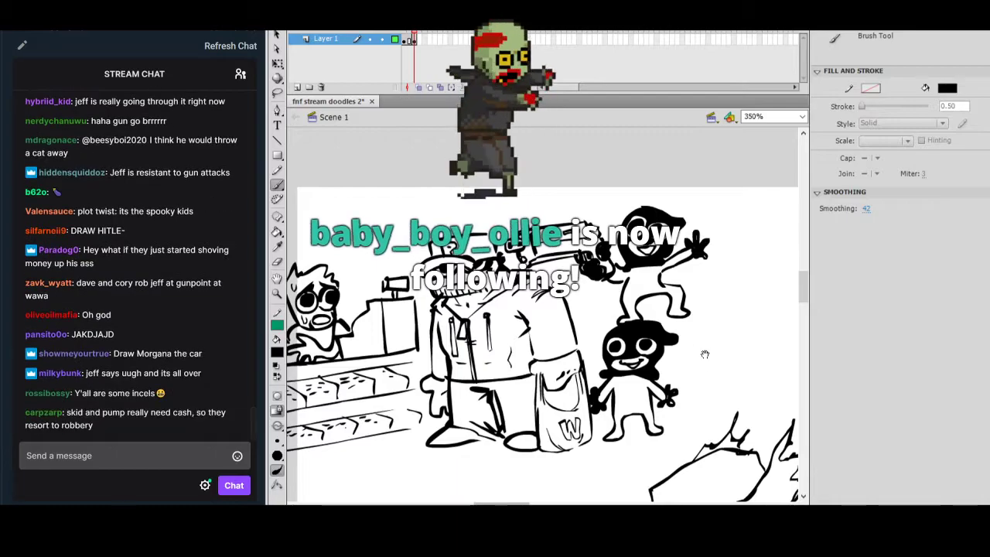
mouse_move(685, 377)
mouse_down()
mouse_move(659, 378)
mouse_move(699, 399)
mouse_up()
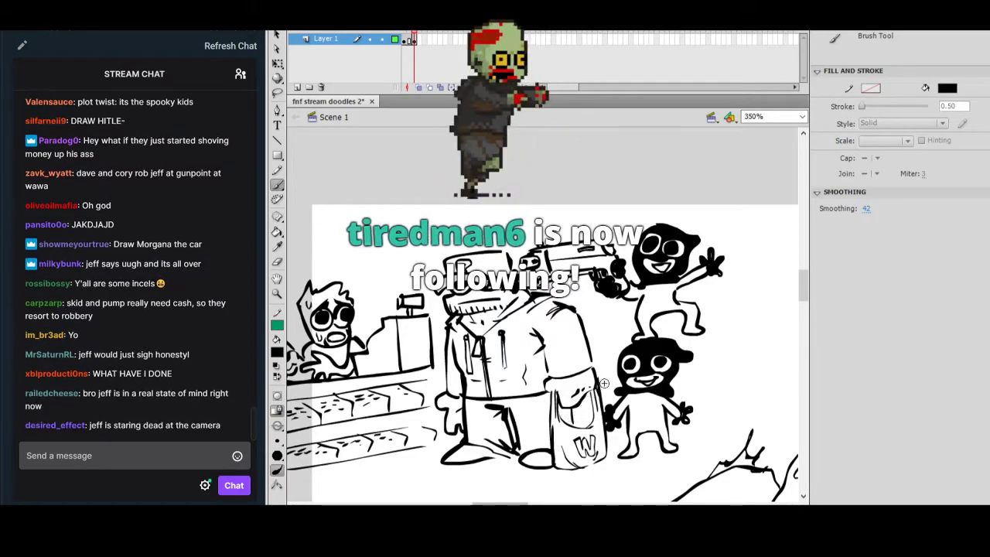
drag(576, 370, 587, 353)
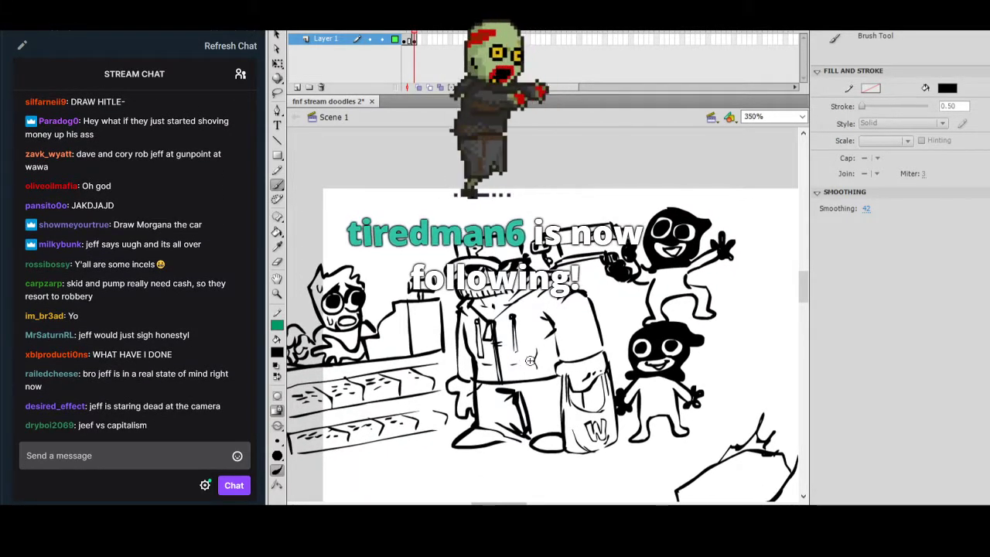
drag(764, 360, 771, 374)
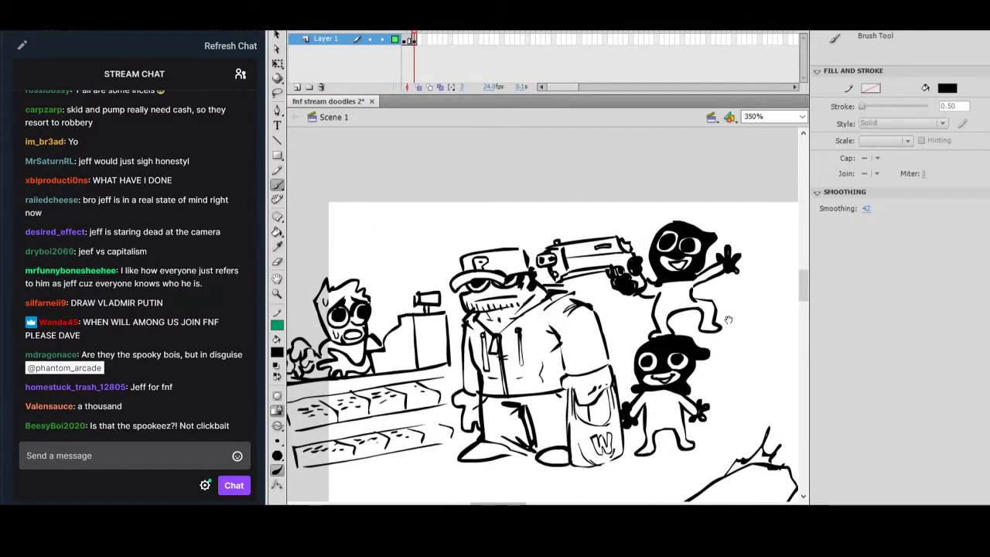
Brush a knight's rounded helmet with a pointed, perforated visor and a rounded shoulder plate in the empty area below the store scene.
drag(706, 380, 584, 379)
drag(699, 316, 662, 322)
mouse_move(700, 348)
mouse_down()
mouse_move(641, 336)
mouse_move(615, 361)
mouse_move(642, 376)
mouse_move(741, 358)
mouse_up()
mouse_move(593, 409)
mouse_down()
mouse_move(651, 259)
mouse_move(773, 307)
mouse_move(706, 254)
mouse_up()
mouse_move(537, 390)
mouse_down()
mouse_move(475, 394)
mouse_move(529, 411)
mouse_move(503, 387)
mouse_move(520, 360)
mouse_up()
drag(571, 380, 560, 410)
mouse_move(494, 399)
mouse_down()
mouse_move(529, 400)
mouse_move(594, 356)
mouse_move(594, 344)
mouse_up()
mouse_move(571, 376)
mouse_down()
mouse_move(586, 357)
mouse_move(598, 362)
mouse_move(589, 390)
mouse_move(608, 388)
mouse_move(566, 388)
mouse_move(609, 400)
mouse_move(615, 335)
mouse_up()
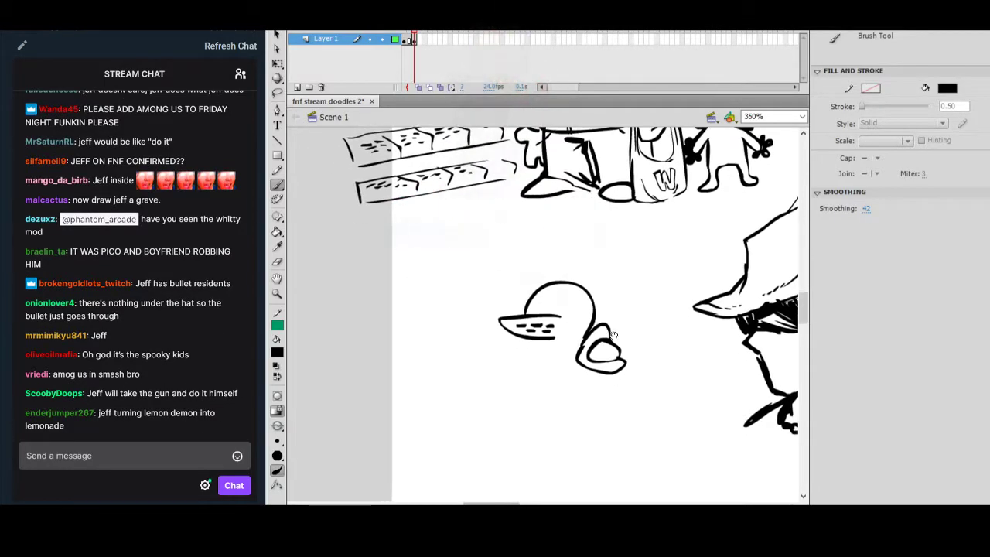
Draw the knight's breastplate and waist skirt, with two jointed armoured arms ending in open hands.
mouse_move(588, 371)
mouse_down()
mouse_move(592, 404)
mouse_move(611, 404)
mouse_move(613, 380)
mouse_move(616, 416)
mouse_move(630, 356)
mouse_move(609, 395)
mouse_move(622, 408)
mouse_move(631, 390)
mouse_move(612, 419)
mouse_move(621, 432)
mouse_move(632, 406)
mouse_up()
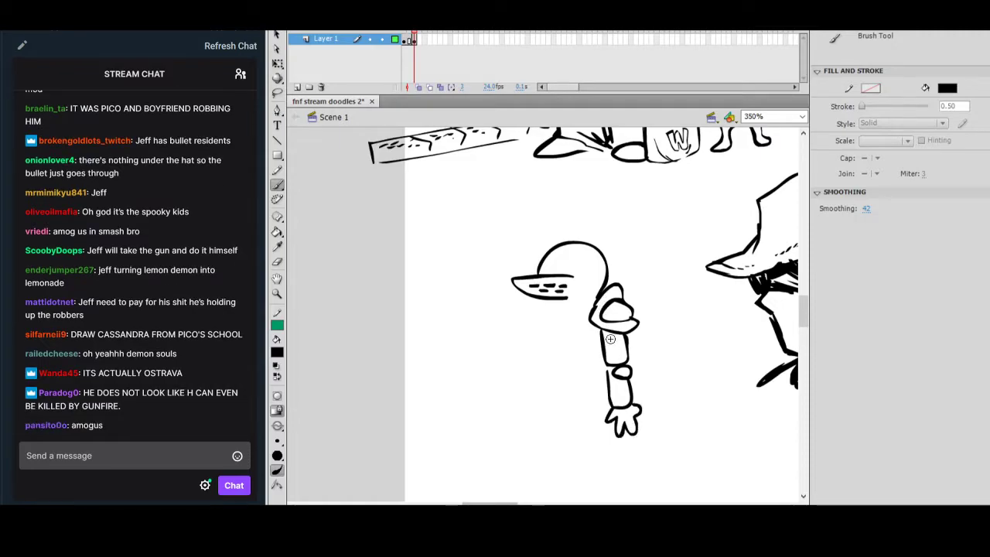
key(ctrl+z)
mouse_move(547, 309)
mouse_down()
mouse_move(589, 307)
mouse_move(542, 310)
mouse_move(533, 344)
mouse_move(546, 357)
mouse_move(595, 362)
mouse_move(542, 369)
mouse_move(533, 390)
mouse_move(605, 391)
mouse_up()
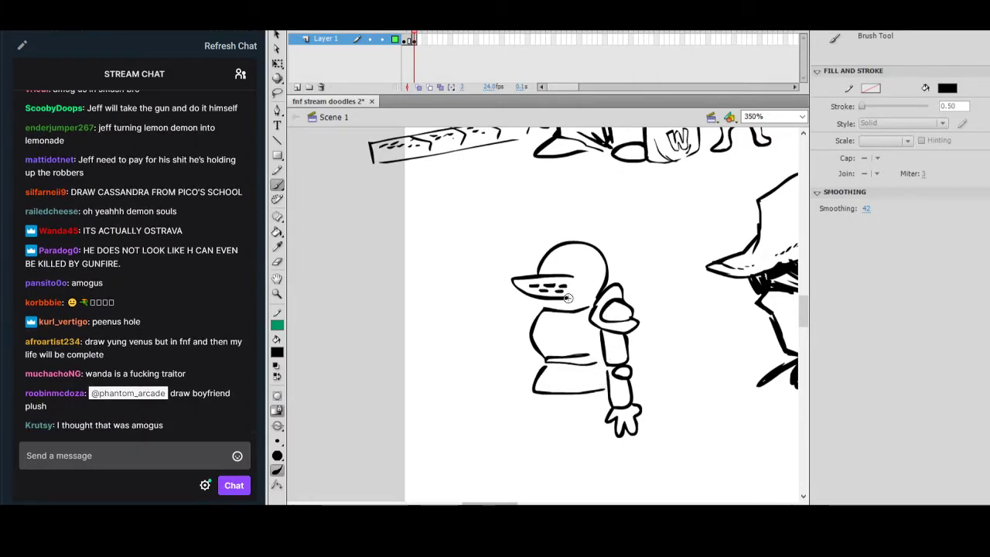
mouse_move(540, 304)
mouse_down()
mouse_move(531, 357)
mouse_move(511, 393)
mouse_move(527, 383)
mouse_move(531, 370)
mouse_move(508, 410)
mouse_move(523, 398)
mouse_up()
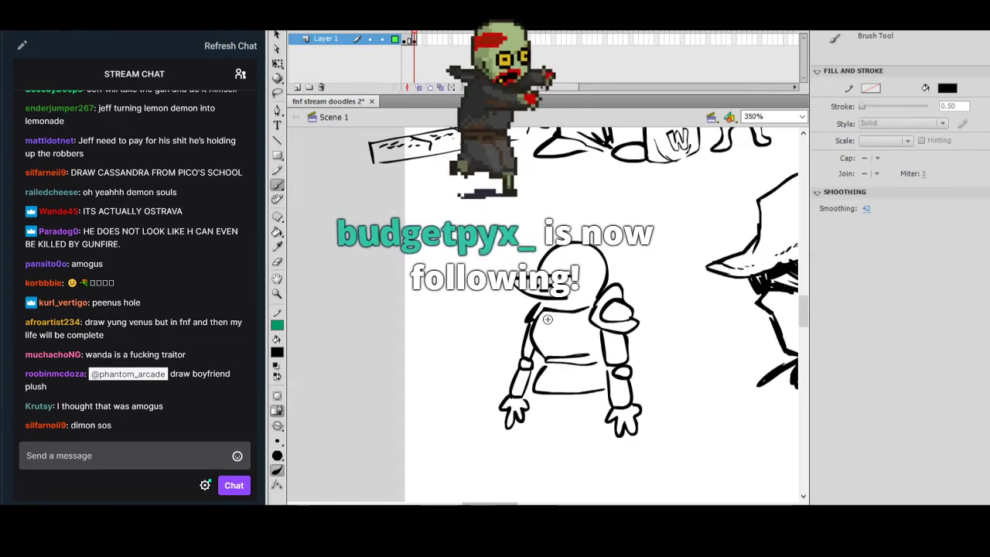
Add vertical fluting to the knight's breastplate and draw the eyes, brow slits and visor hinge on the helmet.
mouse_move(547, 321)
mouse_down()
mouse_move(548, 357)
mouse_move(583, 353)
mouse_up()
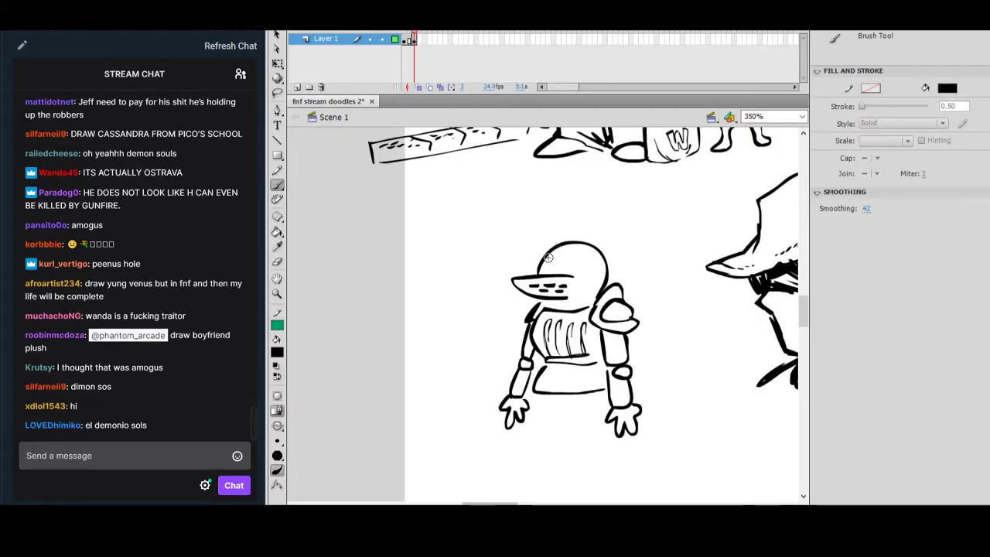
drag(572, 265, 590, 271)
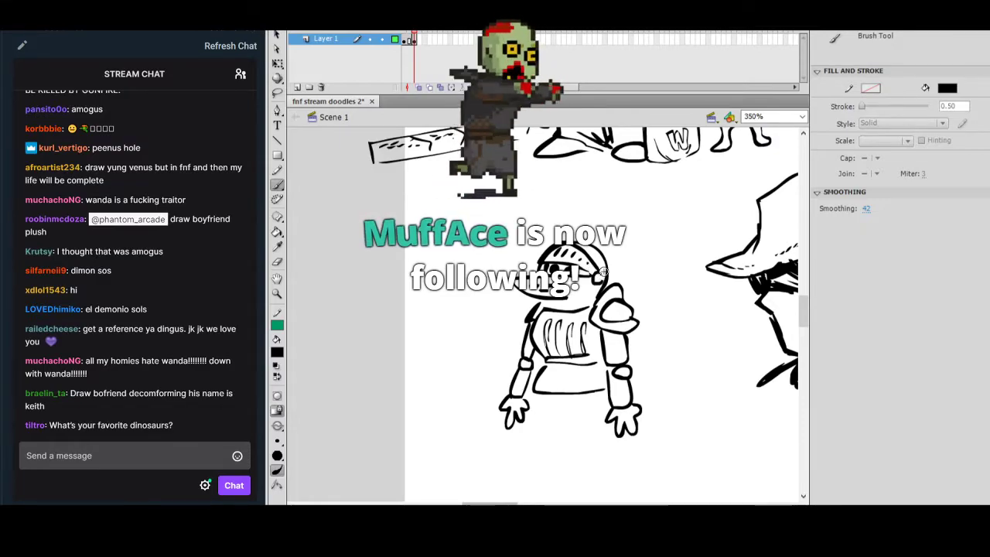
Draw the knight's two legs with round knee guards and feet, and add fluting lines to the waist skirt.
scroll(611, 307, down, 1)
mouse_move(539, 362)
mouse_down()
mouse_move(540, 403)
mouse_move(540, 380)
mouse_up()
key(ctrl+z)
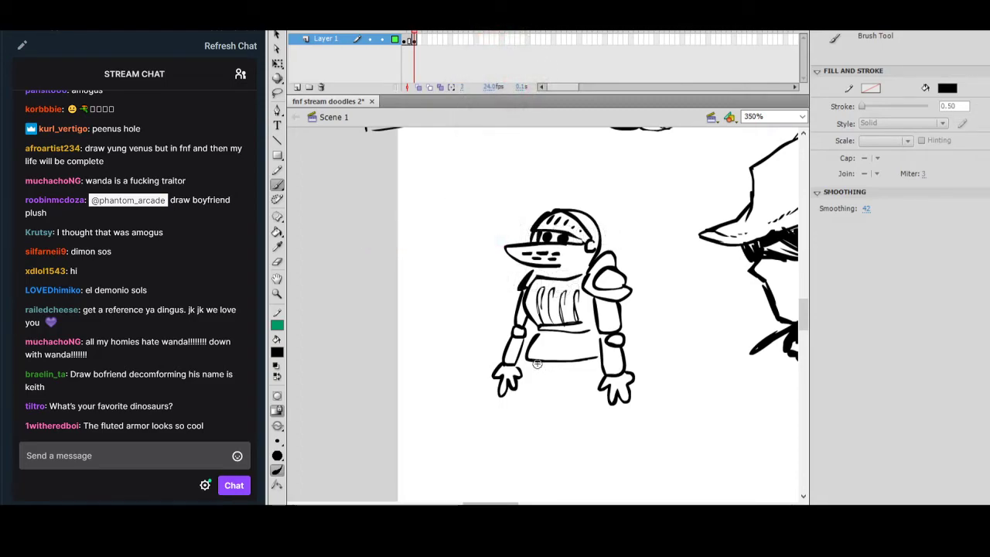
mouse_move(545, 399)
mouse_down()
mouse_move(553, 435)
mouse_move(550, 404)
mouse_move(567, 404)
mouse_move(577, 444)
mouse_move(545, 449)
mouse_move(566, 453)
mouse_move(574, 368)
mouse_move(596, 458)
mouse_up()
mouse_move(609, 410)
mouse_down()
mouse_move(616, 445)
mouse_move(597, 457)
mouse_move(588, 408)
mouse_up()
drag(596, 358, 600, 384)
mouse_move(575, 309)
mouse_down()
mouse_move(578, 322)
mouse_move(542, 352)
mouse_up()
mouse_move(554, 336)
mouse_down()
mouse_move(553, 352)
mouse_move(573, 351)
mouse_up()
drag(656, 287, 710, 366)
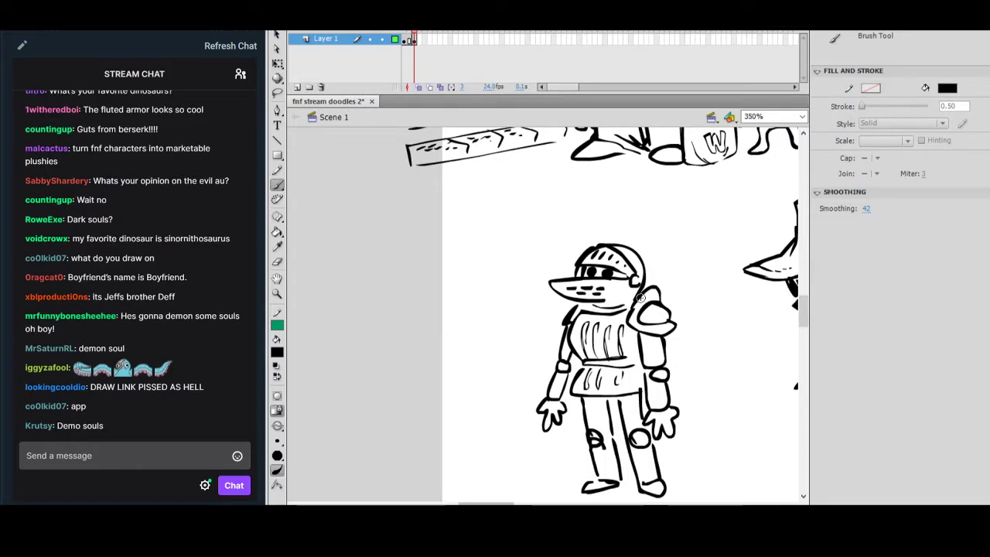
Brush a muscular outstretched arm with a wristband and clenched fist punching toward the knight's helmet.
drag(695, 321, 671, 320)
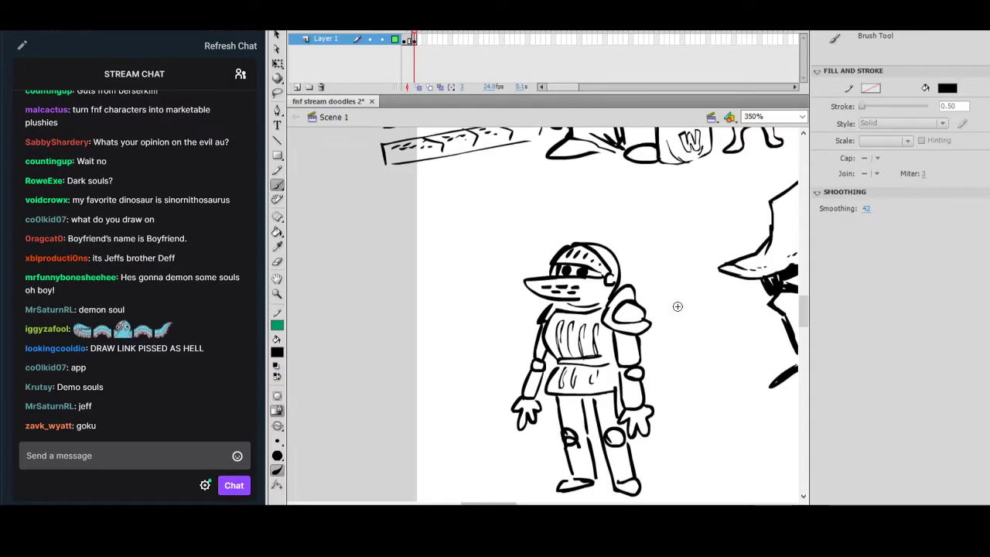
drag(670, 331, 720, 339)
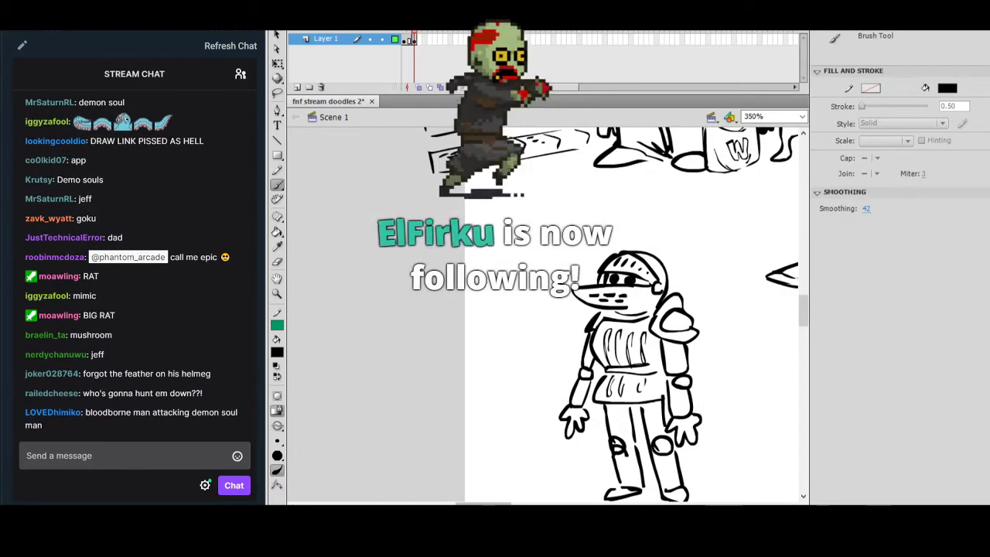
mouse_move(440, 267)
mouse_down()
mouse_move(444, 314)
mouse_move(518, 301)
mouse_move(520, 282)
mouse_move(506, 297)
mouse_move(534, 280)
mouse_up()
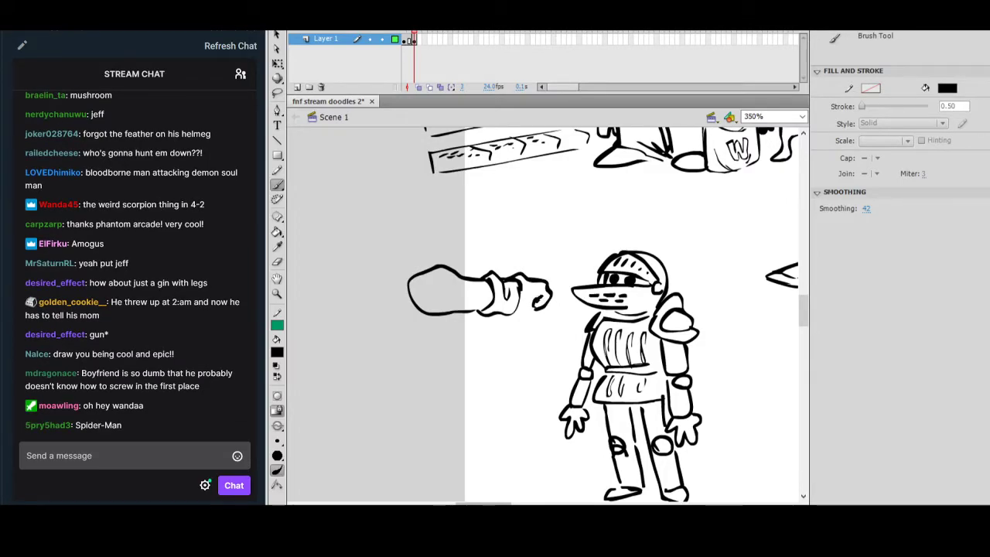
drag(514, 313, 535, 309)
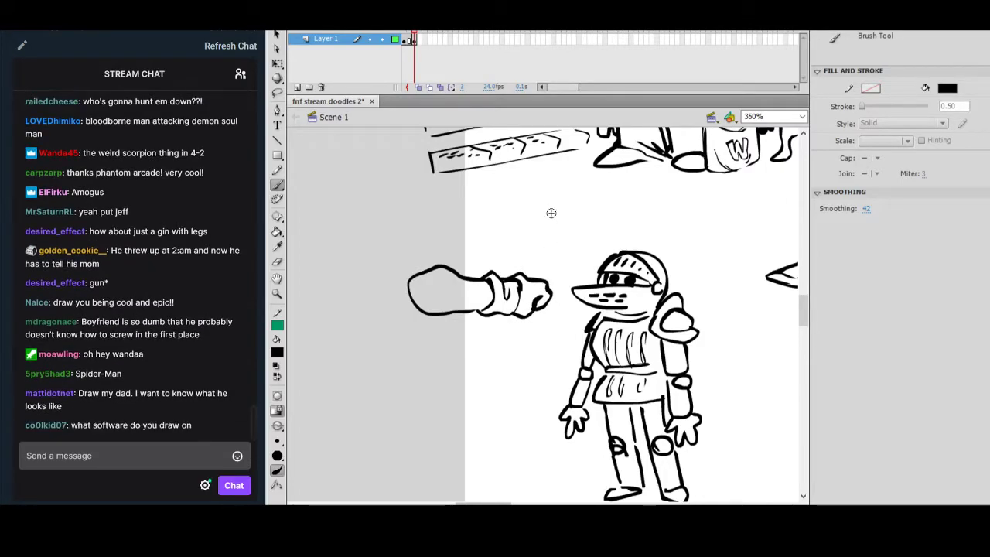
drag(437, 275, 481, 283)
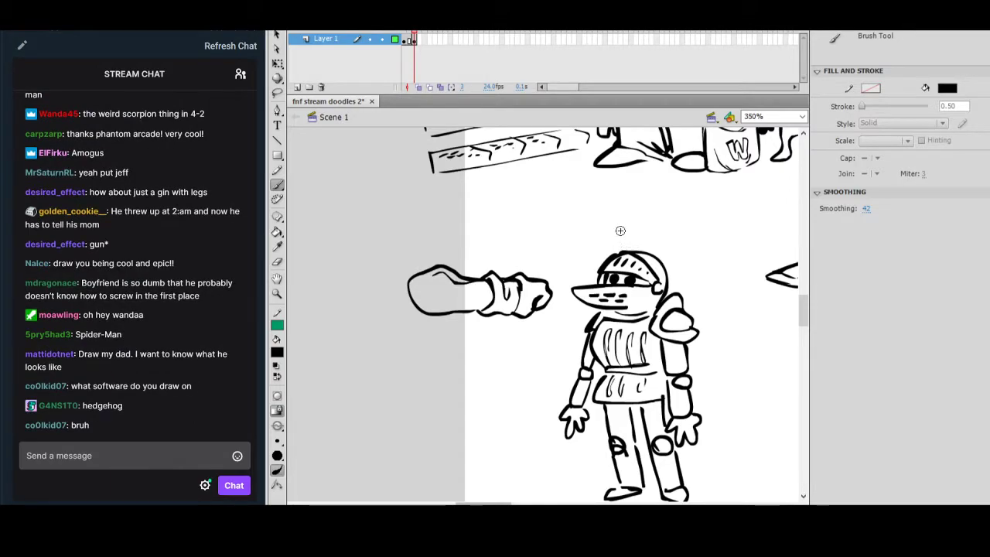
Brush the shoulder edge and ragged collar lines above the punching arm's upper end.
drag(424, 250, 445, 252)
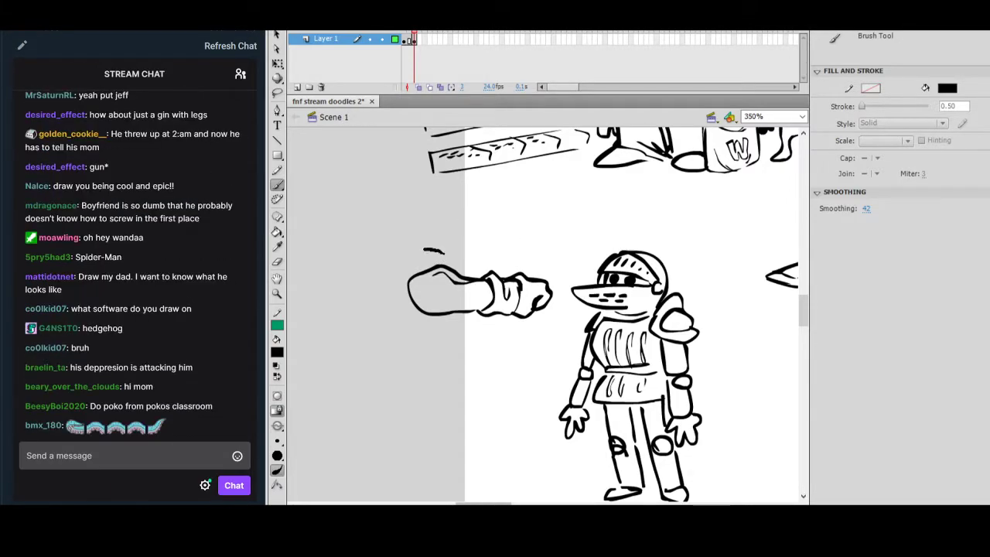
key(ctrl+z)
key(ctrl+z)
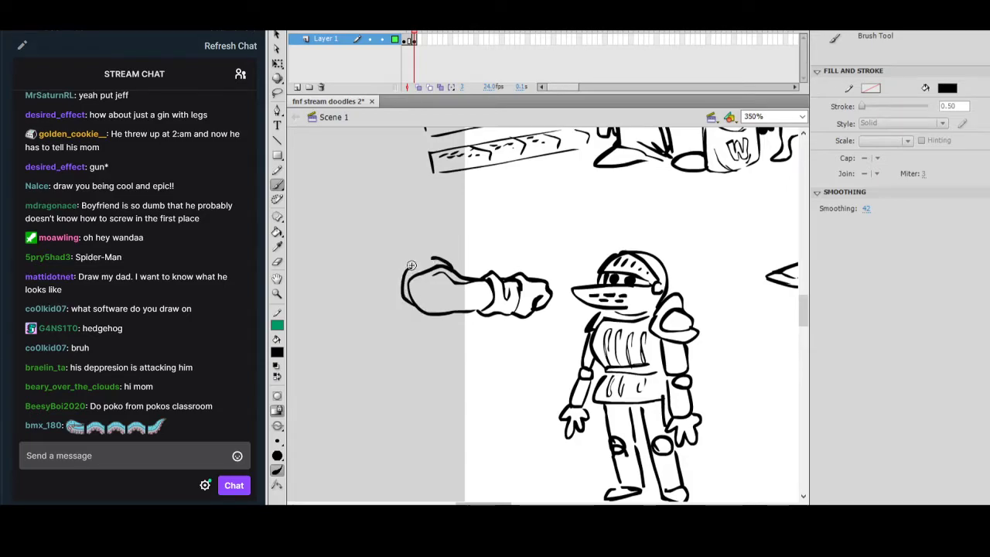
drag(401, 261, 397, 284)
drag(418, 250, 404, 252)
key(ctrl+z)
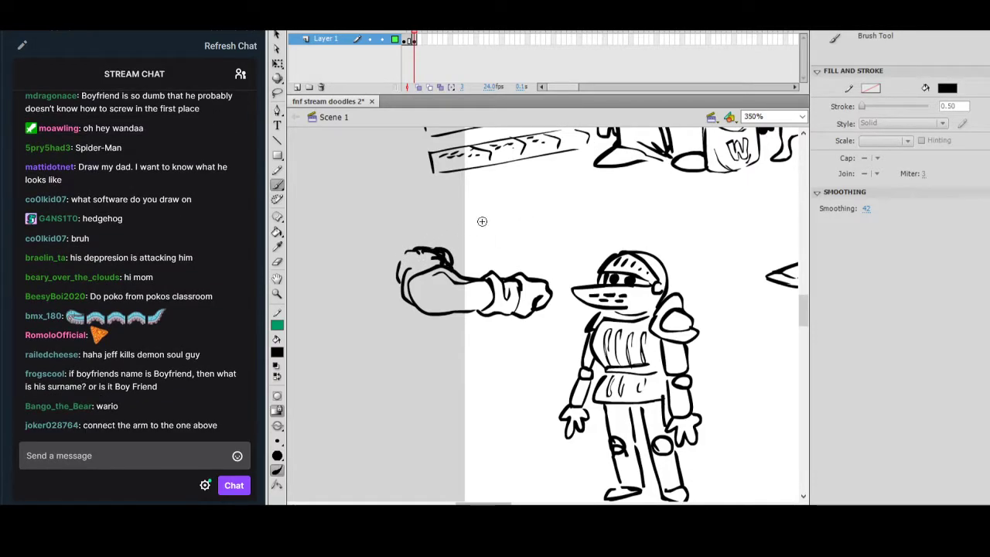
drag(405, 255, 419, 255)
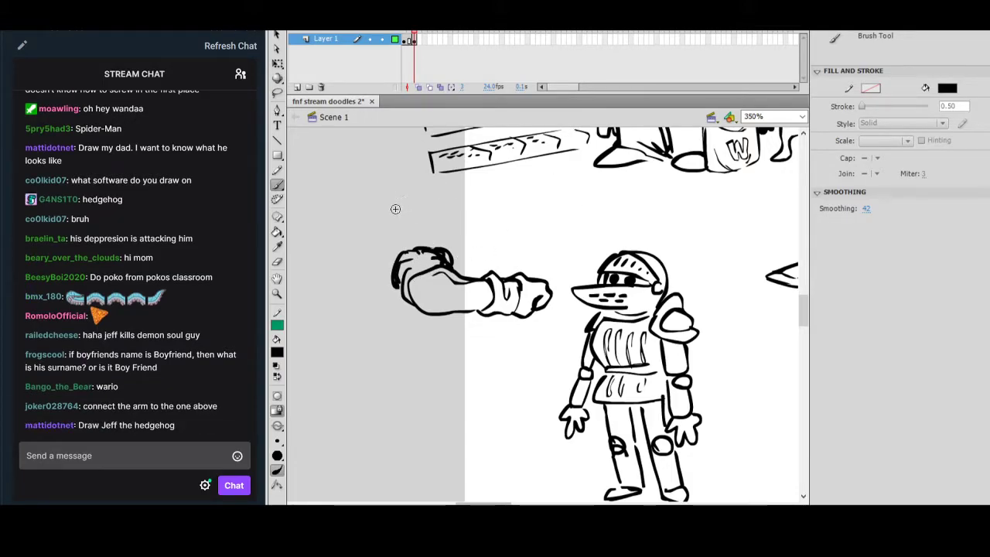
Outline a large spiky hairdo above the punching arm's shoulder and fill it with black.
drag(413, 200, 394, 221)
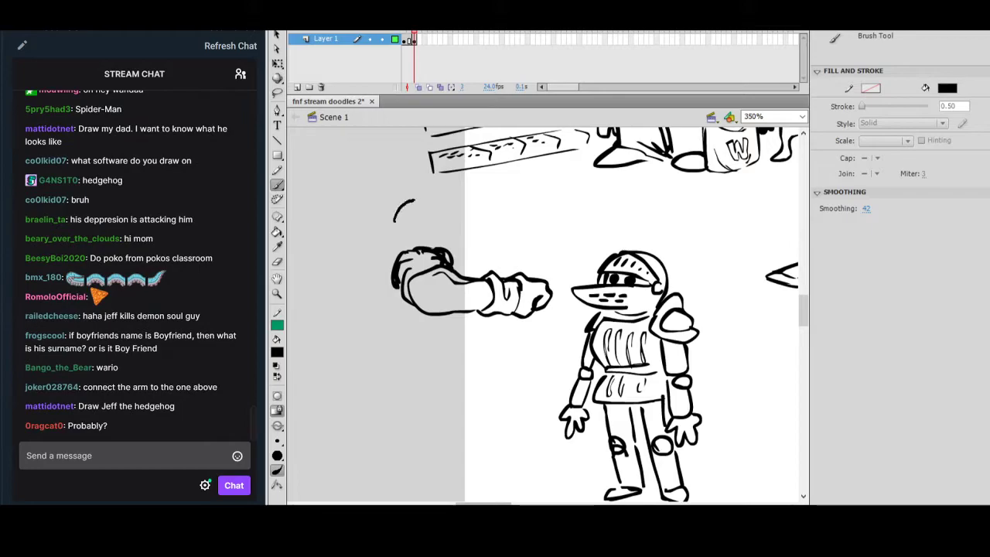
mouse_move(517, 207)
mouse_down()
mouse_move(483, 234)
mouse_move(510, 257)
mouse_move(464, 252)
mouse_up()
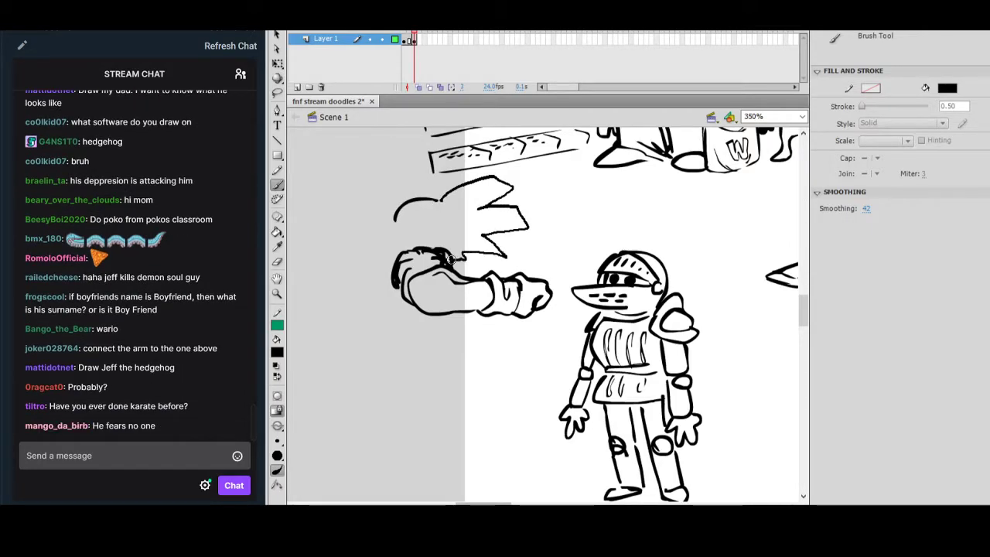
drag(383, 252, 394, 259)
drag(432, 200, 444, 201)
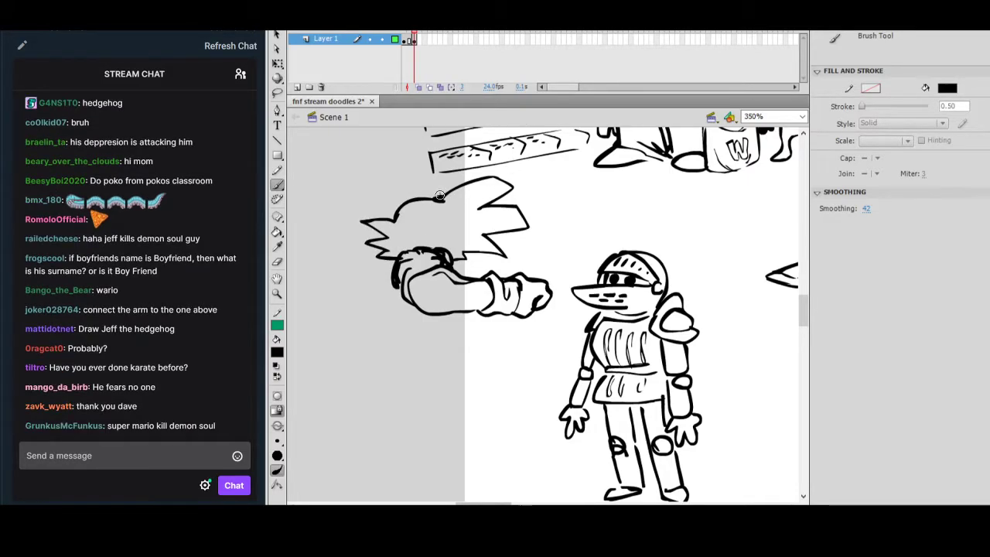
click(277, 232)
click(457, 220)
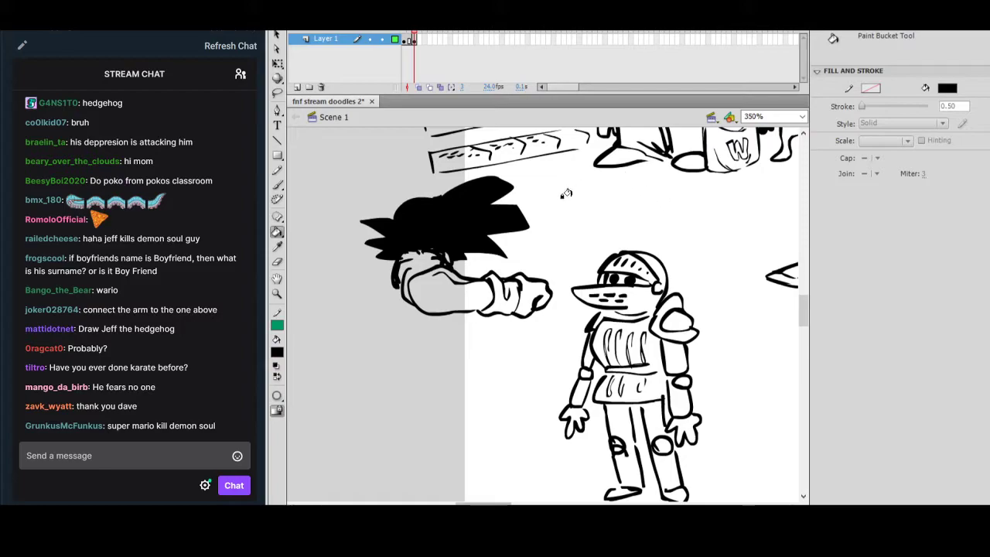
Brush the spiky-haired fighter's torso with shirt folds and a waistband, plus the first edges of the rear arm.
key(b)
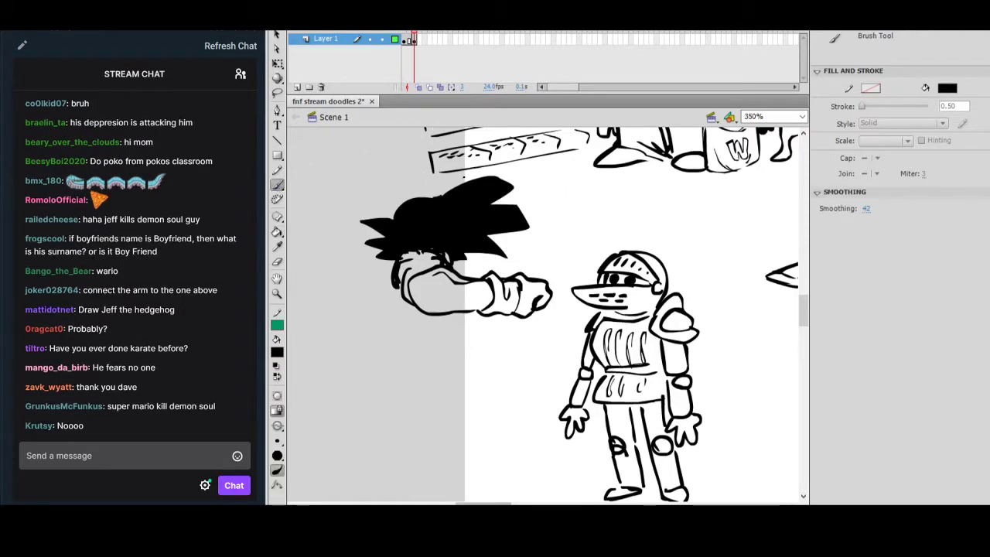
drag(649, 244, 684, 206)
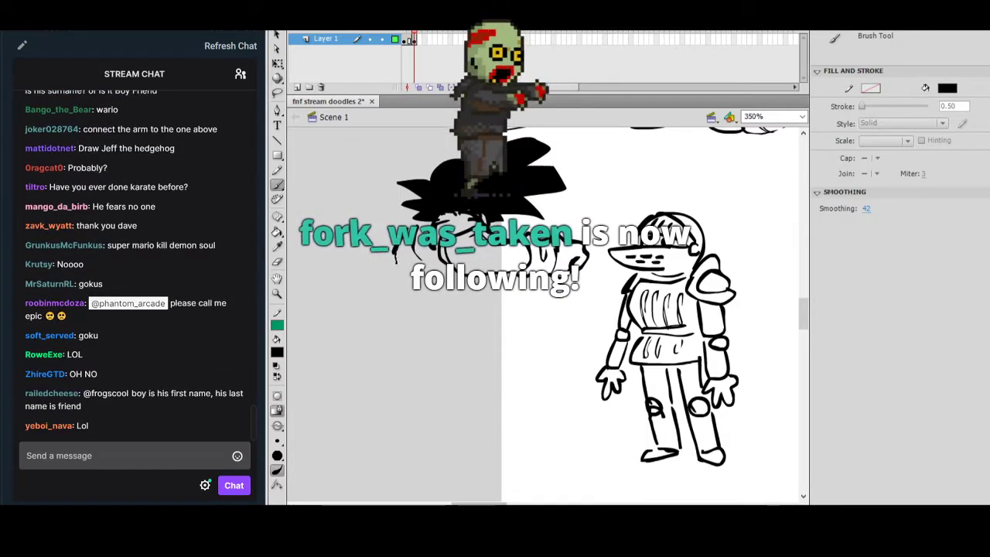
mouse_move(393, 249)
mouse_down()
mouse_move(399, 303)
mouse_move(474, 309)
mouse_up()
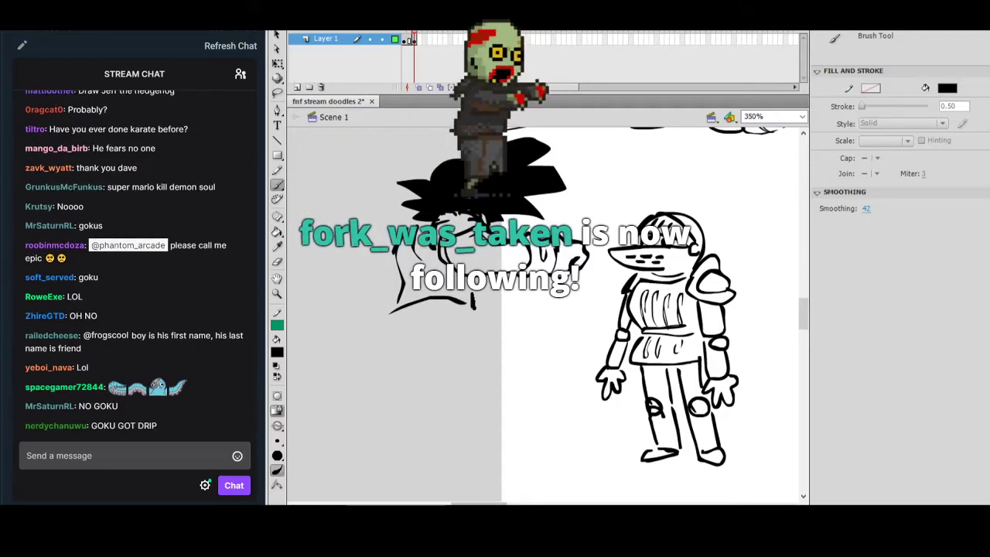
drag(394, 319, 474, 316)
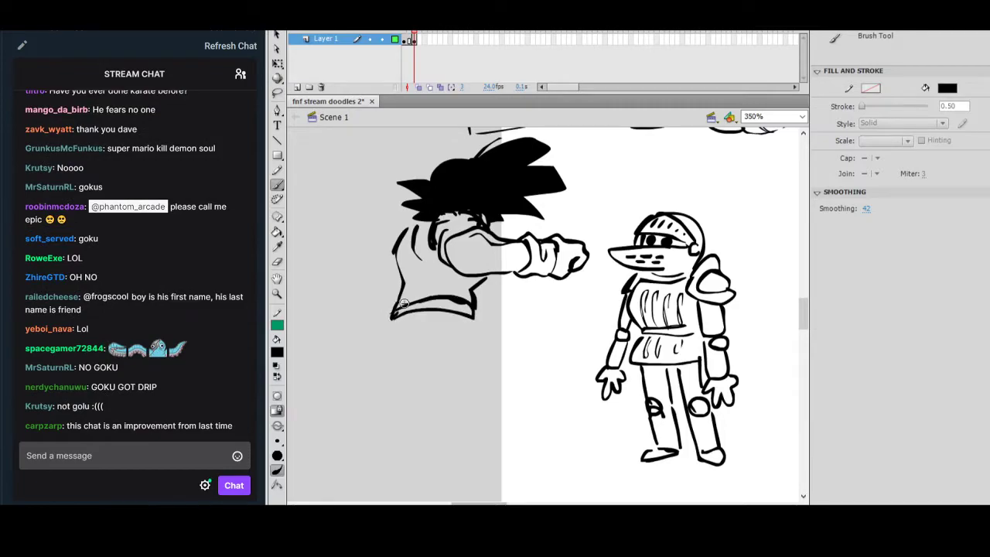
drag(661, 212, 652, 215)
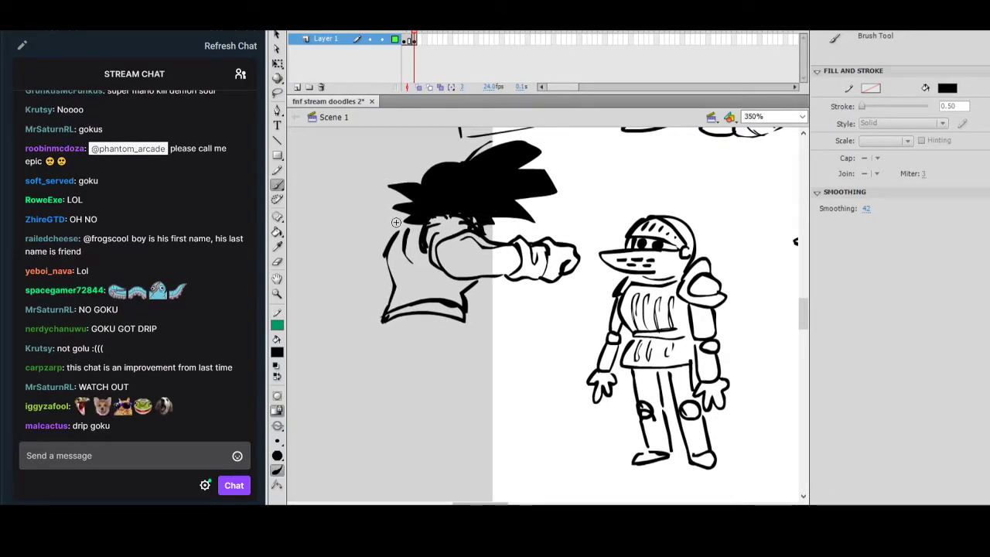
drag(369, 222, 356, 226)
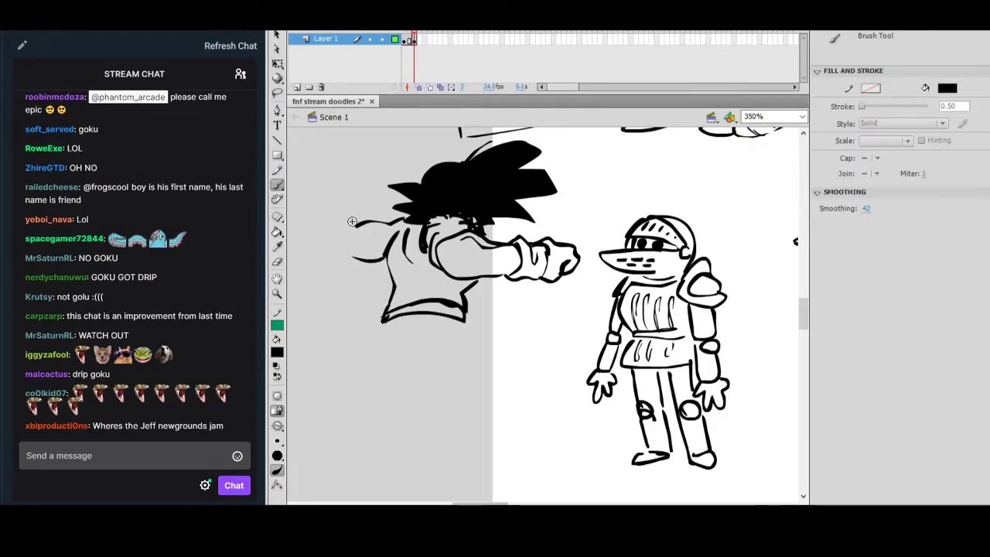
drag(352, 222, 334, 222)
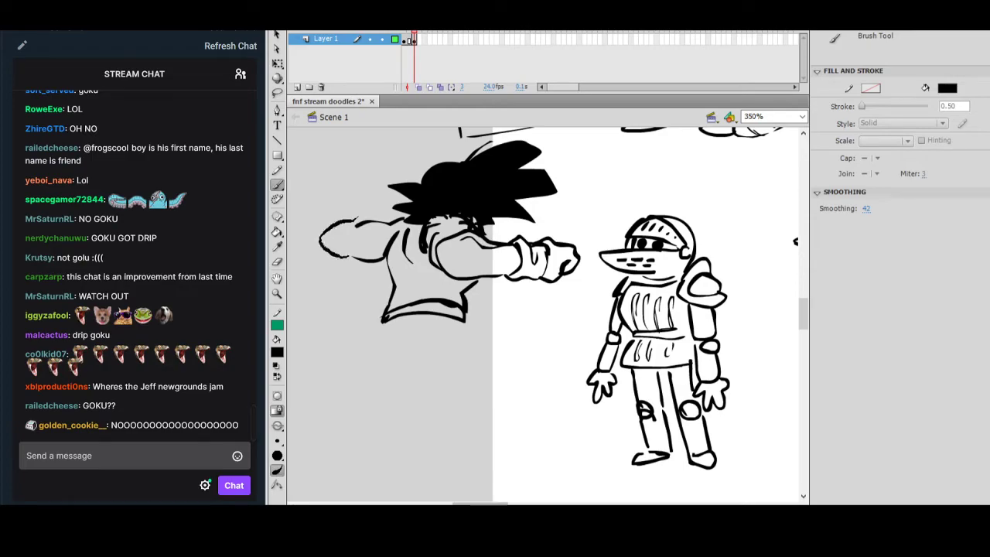
drag(335, 246, 336, 233)
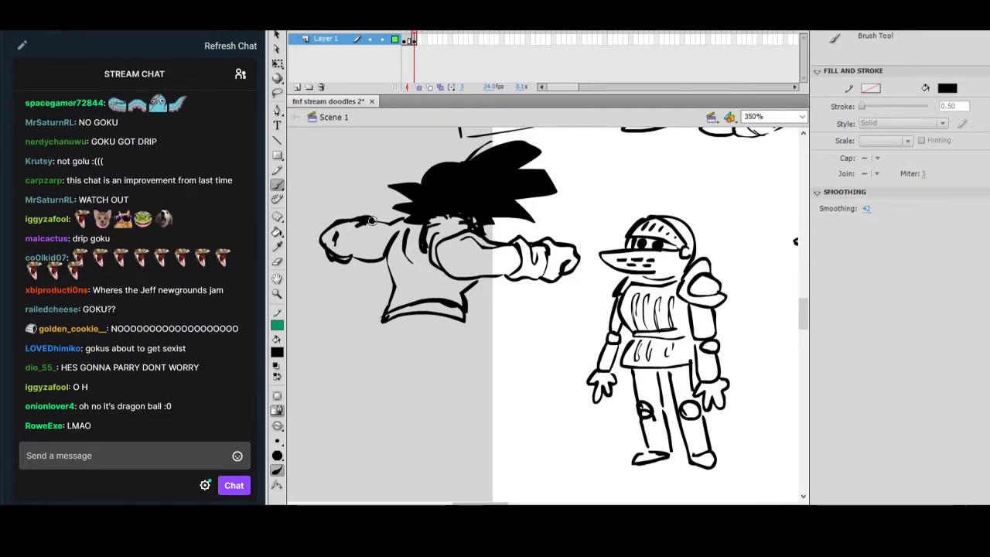
drag(366, 222, 354, 226)
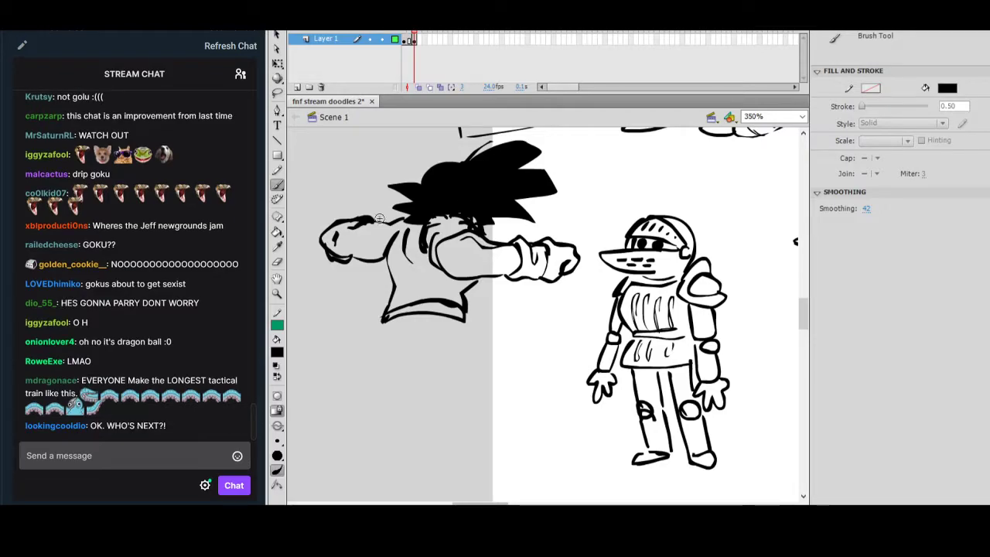
drag(375, 221, 384, 201)
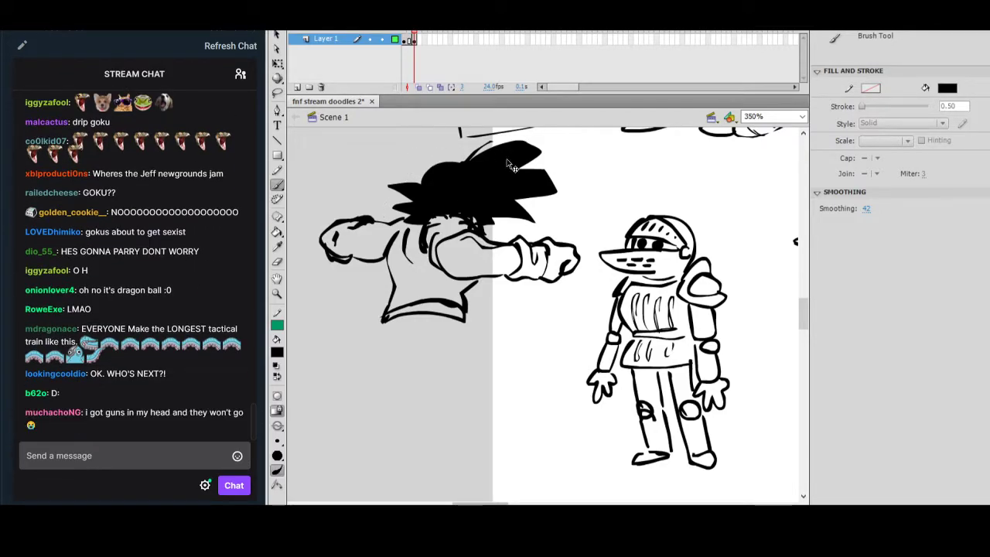
key(ctrl+z)
key(ctrl+z)
key(ctrl+z)
key(ctrl+z)
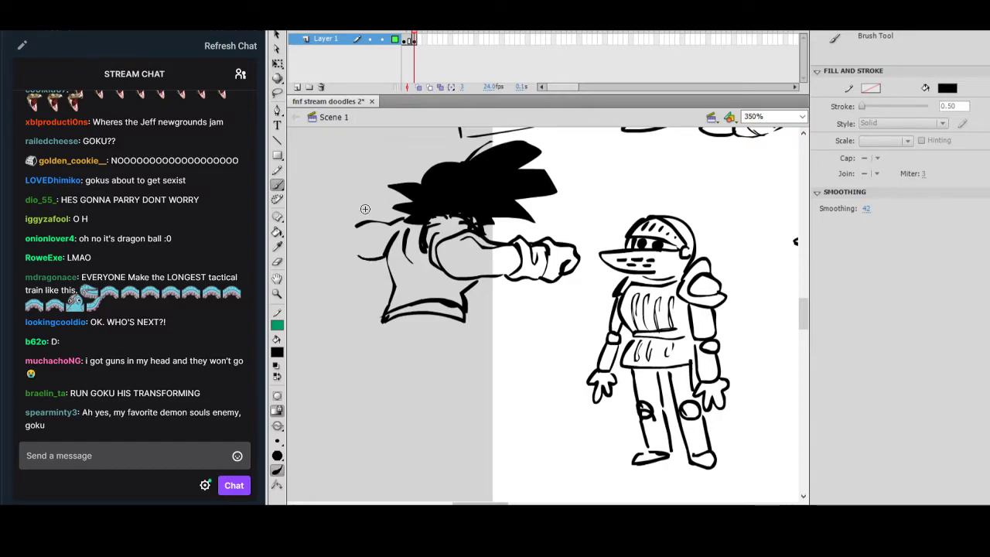
Draw the fighter's rear arm bent downward behind the torso, with a wristband and a clenched fist.
mouse_move(360, 222)
mouse_down()
mouse_move(325, 251)
mouse_move(347, 283)
mouse_move(365, 255)
mouse_up()
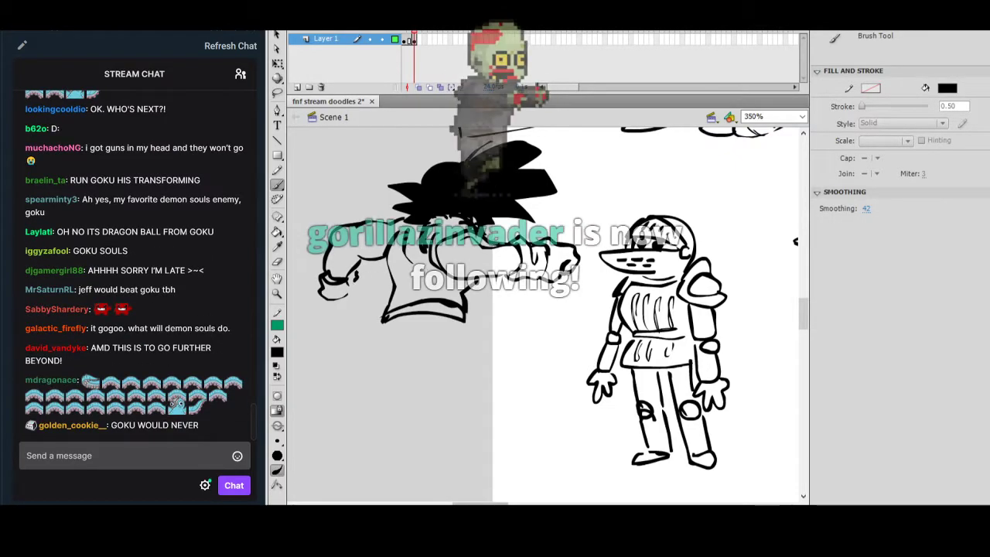
mouse_move(355, 287)
mouse_down()
mouse_move(323, 310)
mouse_move(332, 324)
mouse_move(367, 300)
mouse_move(370, 312)
mouse_up()
click(337, 327)
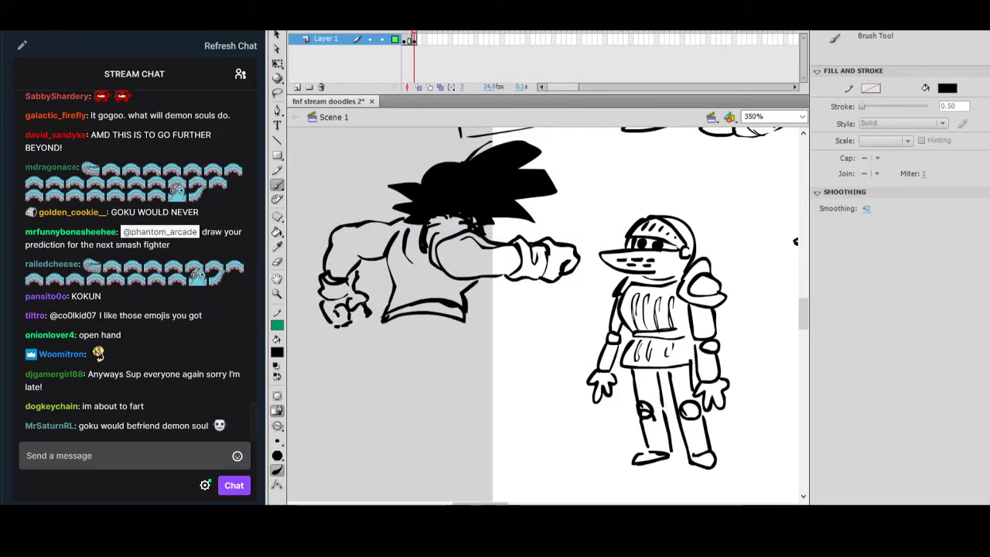
drag(337, 313, 352, 318)
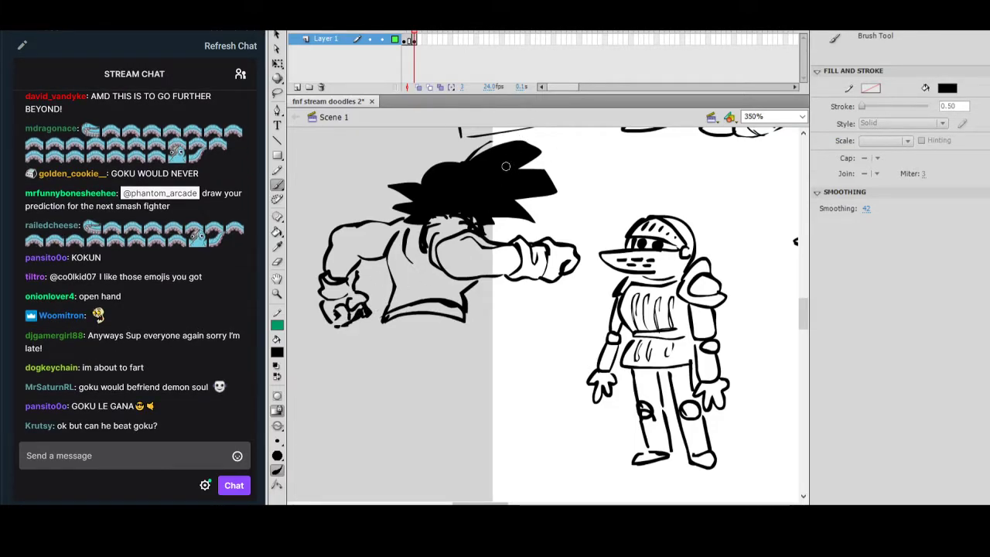
Add a muscle line to the fighter's rear arm, then lasso its clenched fist and scale it down slightly.
mouse_move(362, 246)
mouse_down()
mouse_move(384, 246)
mouse_move(330, 260)
mouse_up()
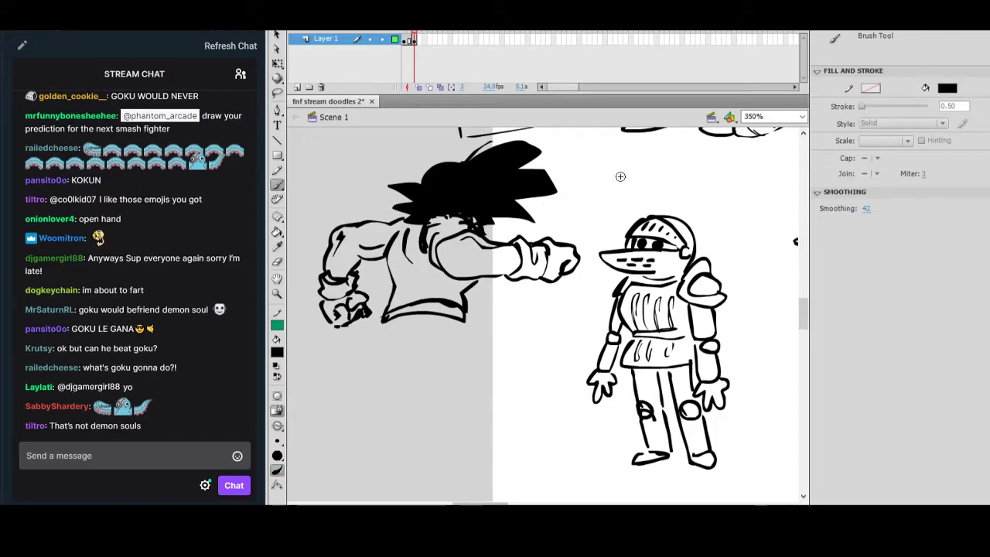
click(276, 94)
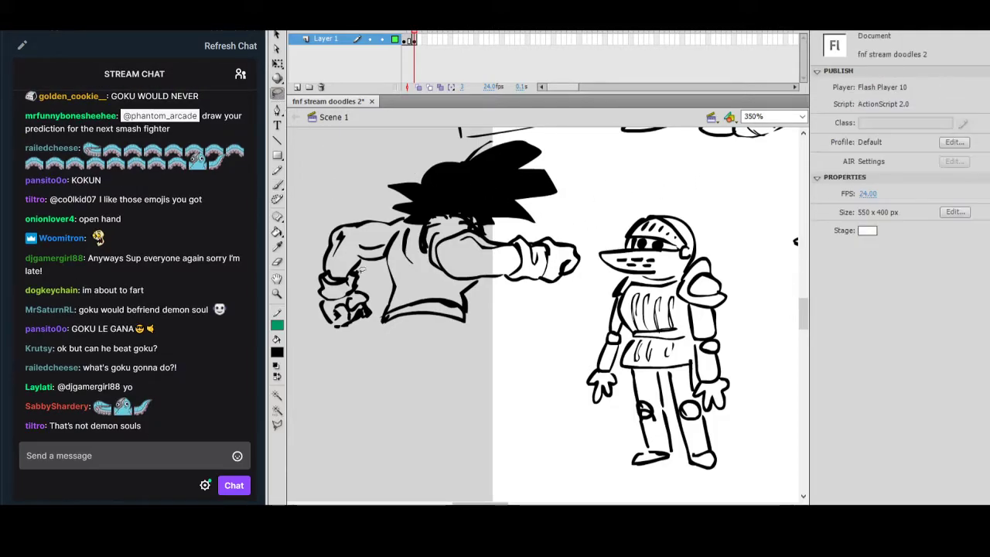
mouse_move(330, 332)
mouse_down()
mouse_move(379, 308)
mouse_move(364, 318)
mouse_up()
key(q)
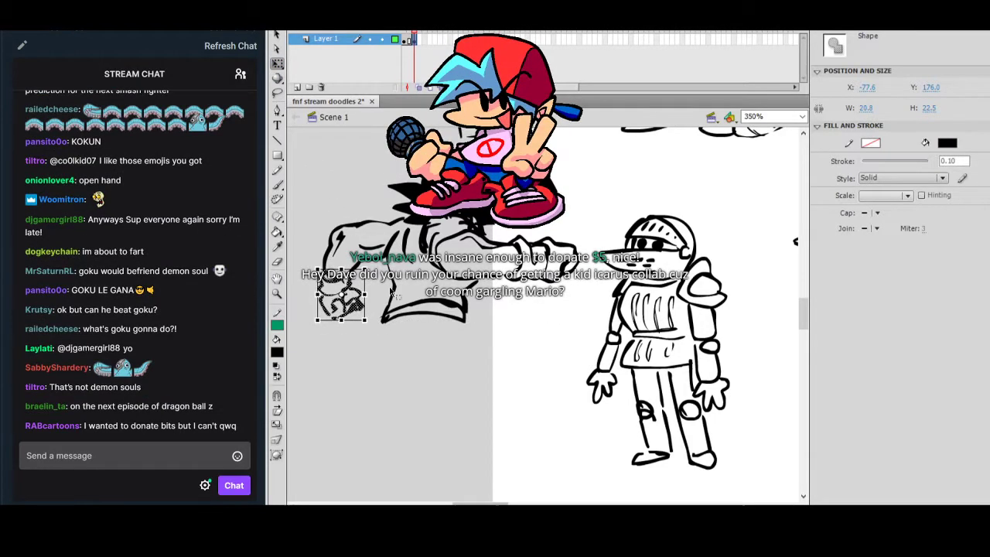
click(548, 305)
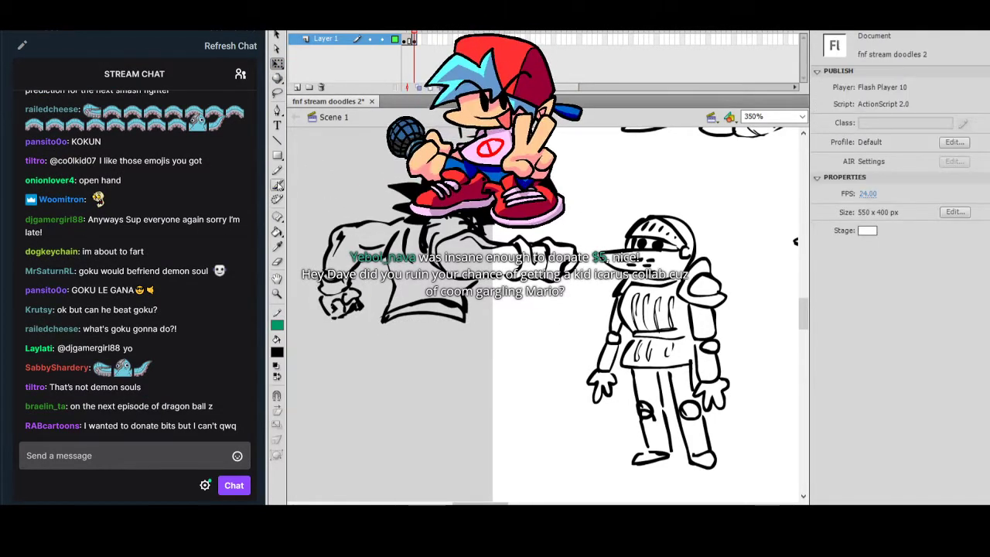
click(277, 185)
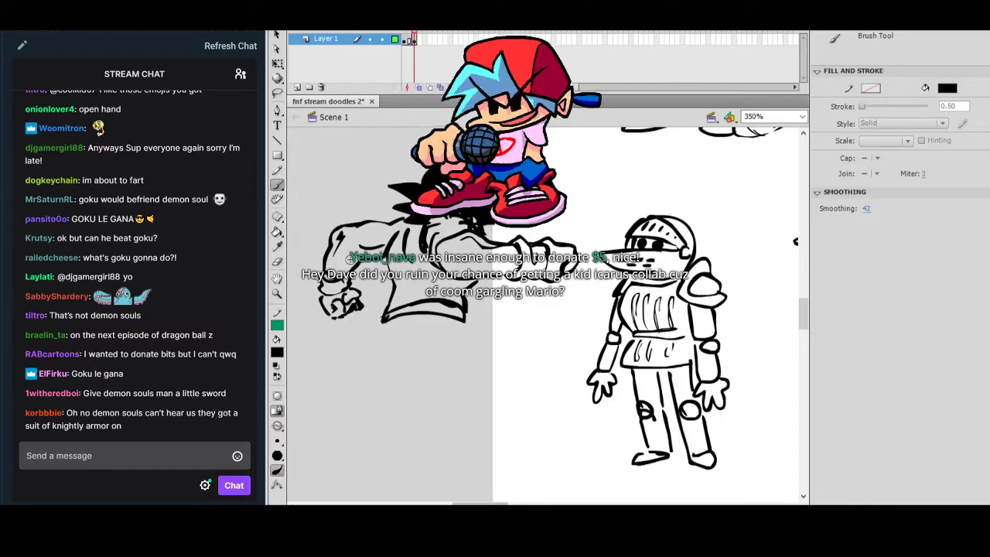
Rework the waistband's front edge and brush the raised front thigh with trouser folds and a gathered cuff.
key(e)
drag(430, 323, 508, 310)
key(b)
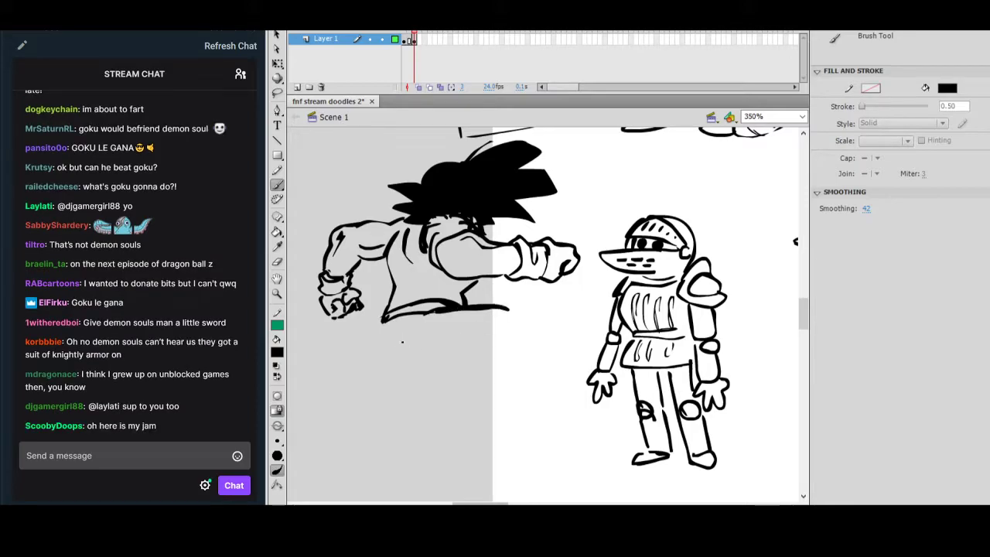
mouse_move(401, 339)
mouse_down()
mouse_move(427, 364)
mouse_move(510, 355)
mouse_up()
key(ctrl+z)
mouse_move(455, 369)
mouse_down()
mouse_move(512, 340)
mouse_move(514, 356)
mouse_up()
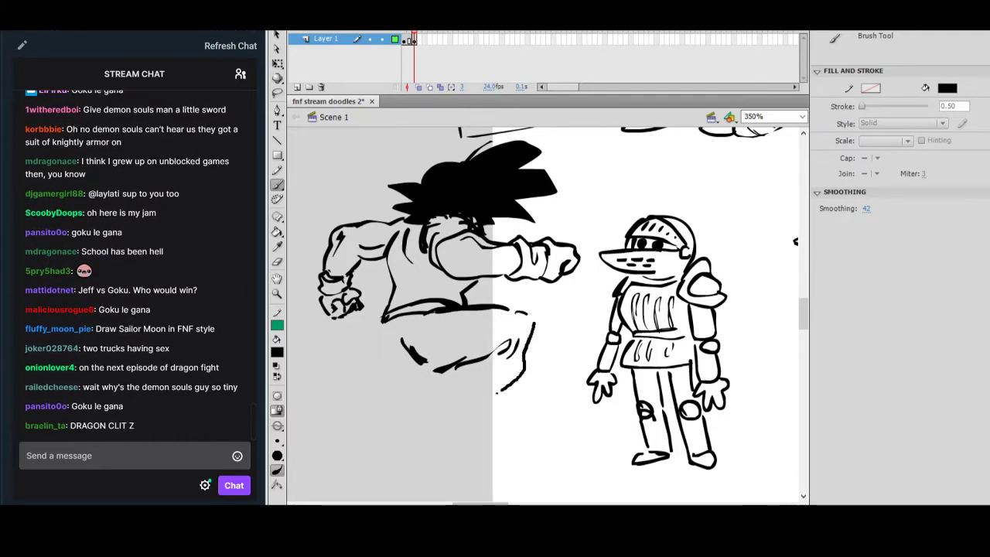
drag(456, 378, 503, 368)
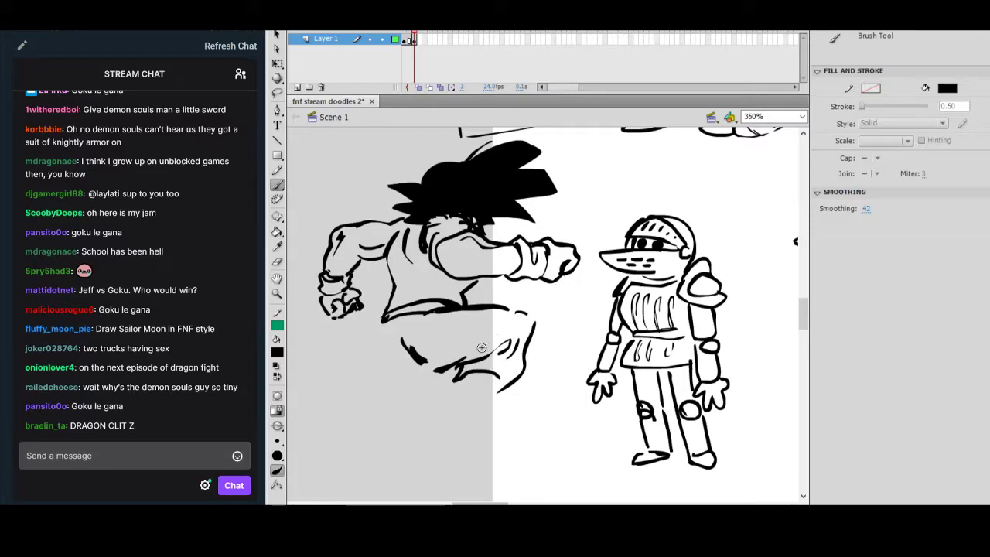
Brush the fighter's front shin and the boot with its sole below the bent knee.
mouse_move(444, 402)
mouse_down()
mouse_move(501, 386)
mouse_move(442, 407)
mouse_up()
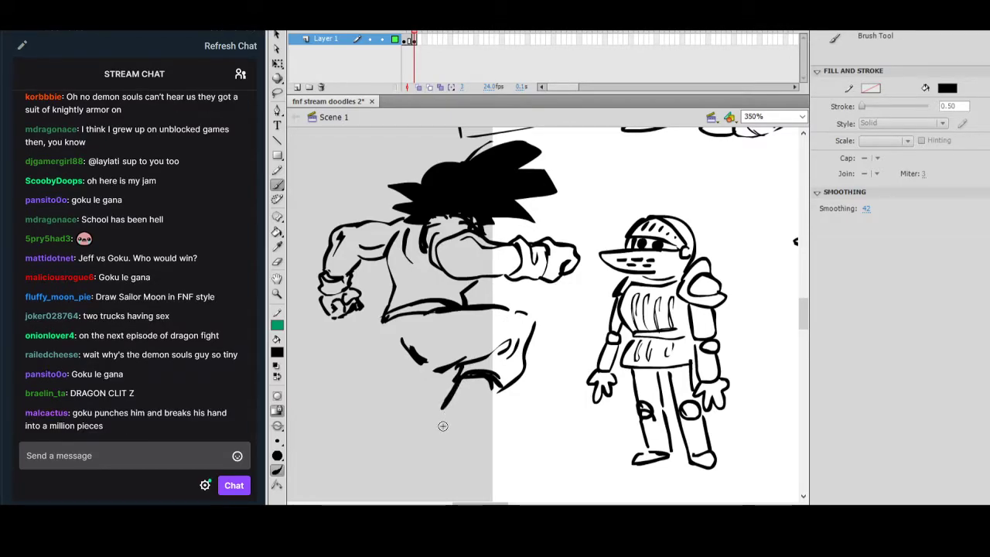
drag(449, 452, 451, 456)
mouse_move(460, 408)
mouse_down()
mouse_move(476, 421)
mouse_move(478, 458)
mouse_up()
drag(500, 403, 489, 414)
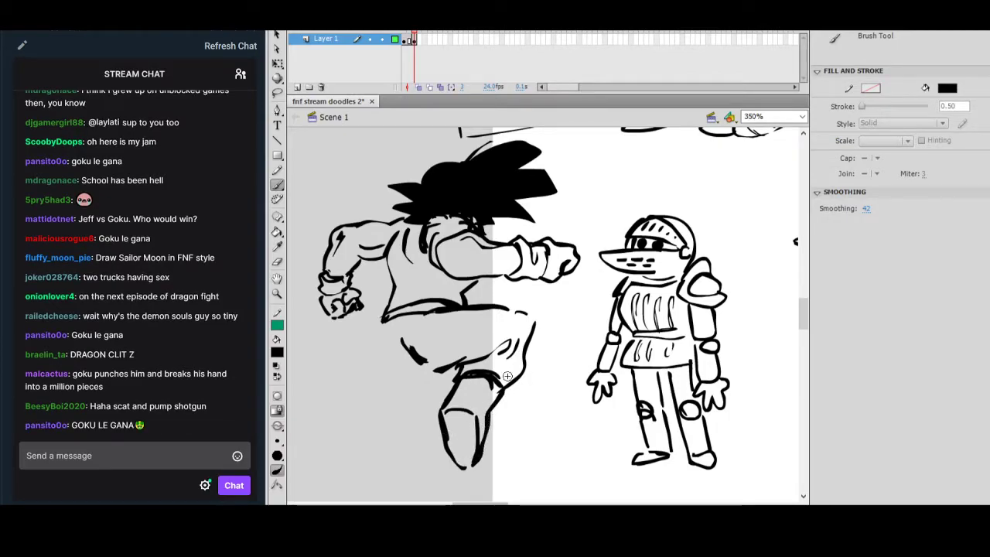
Draw the rear leg trailing diagonally behind the fighter, ending in ragged speed streaks.
drag(384, 323, 335, 418)
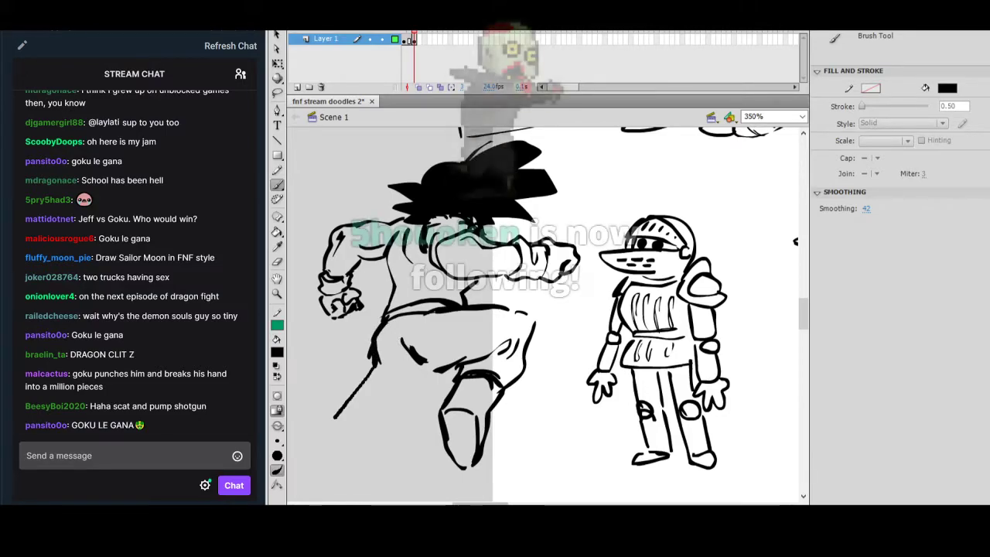
mouse_move(429, 371)
mouse_down()
mouse_move(353, 457)
mouse_move(380, 419)
mouse_move(307, 490)
mouse_up()
drag(361, 409, 300, 462)
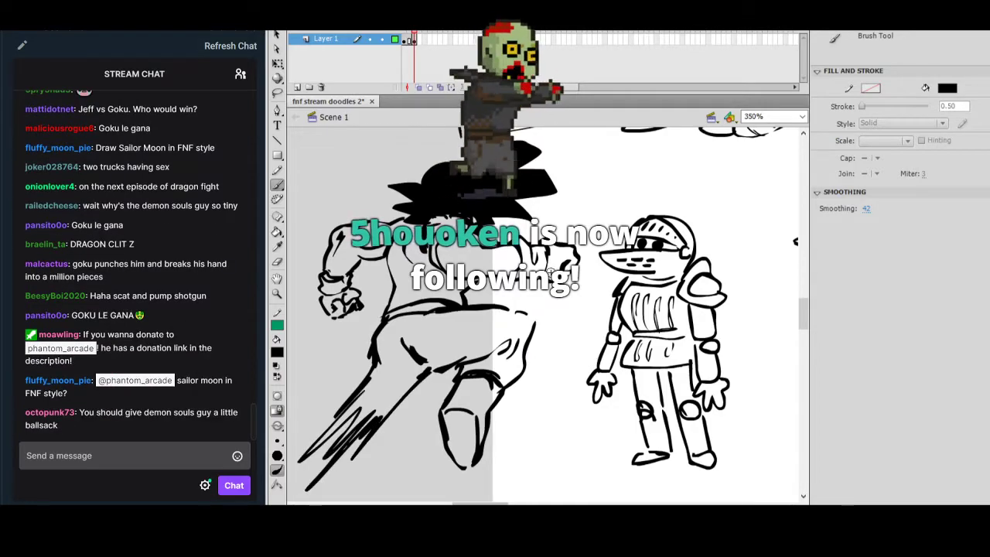
Brush fluttering belt tails behind the fighter's waist and tread lines across the front boot's sole.
mouse_move(394, 285)
mouse_down()
mouse_move(379, 303)
mouse_move(383, 316)
mouse_move(307, 369)
mouse_move(294, 411)
mouse_move(377, 355)
mouse_up()
drag(600, 249, 608, 254)
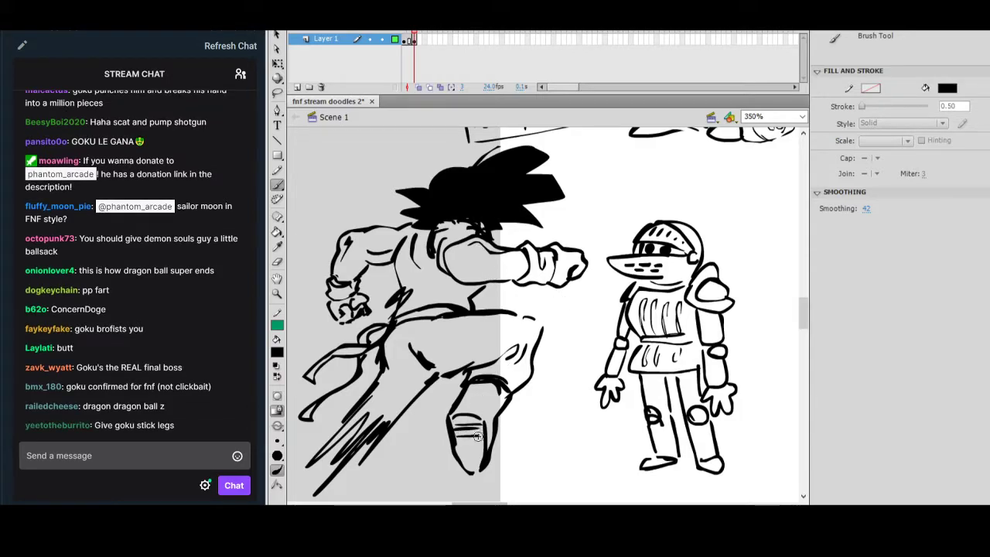
drag(459, 458, 472, 465)
drag(742, 351, 758, 352)
drag(481, 222, 502, 228)
Lasso the whole spiky-haired fighter and convert it to a movie clip symbol named goku.
key(l)
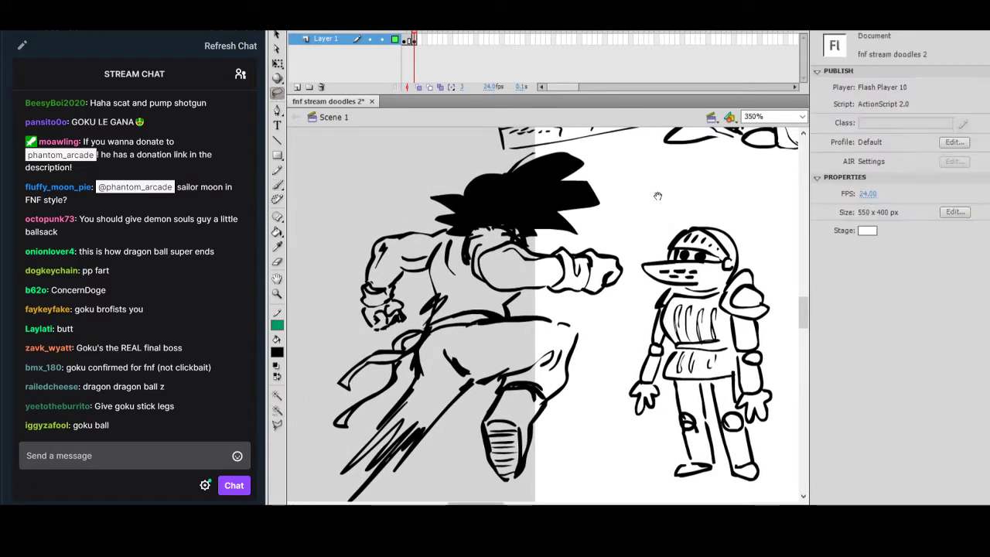
drag(656, 192, 657, 187)
drag(597, 150, 572, 143)
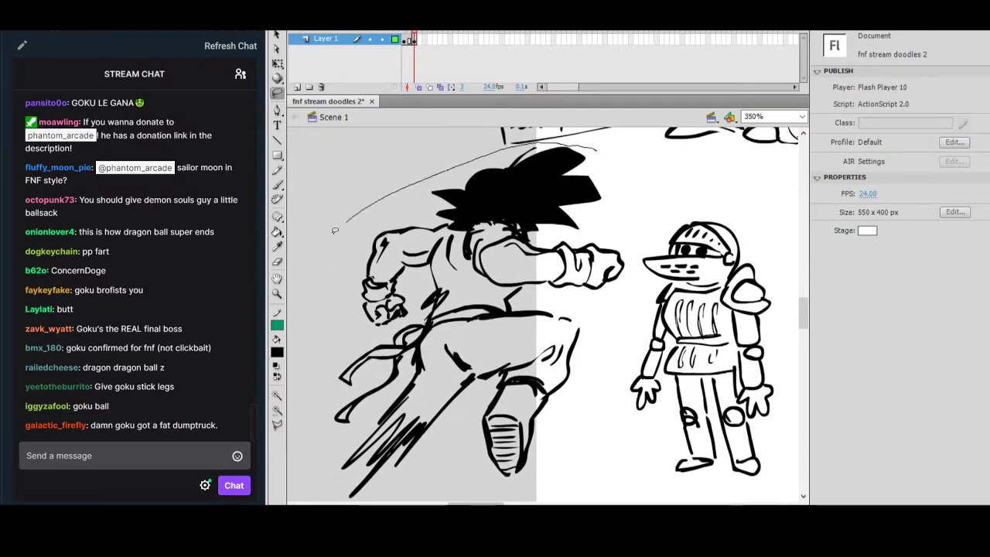
drag(637, 171, 637, 174)
right_click(543, 188)
click(600, 471)
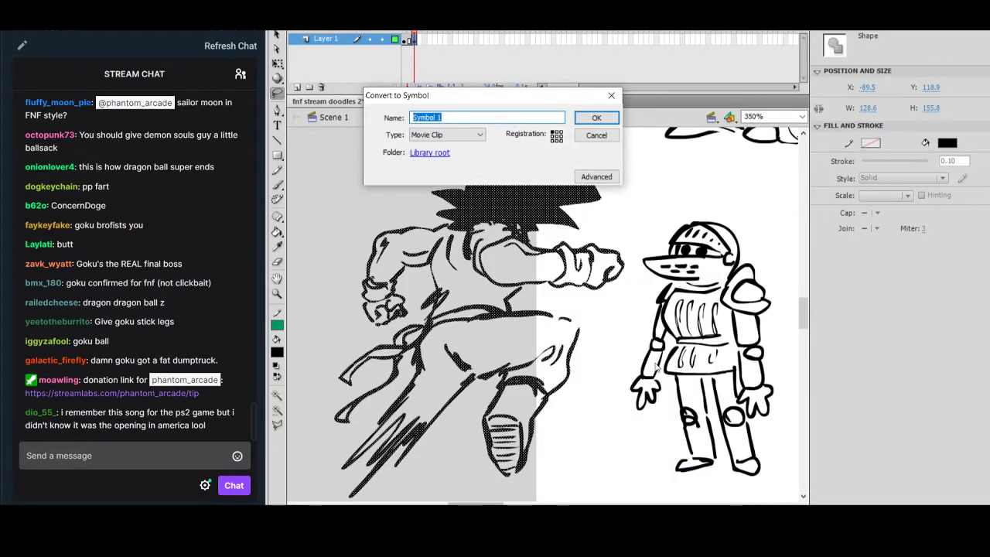
click(597, 117)
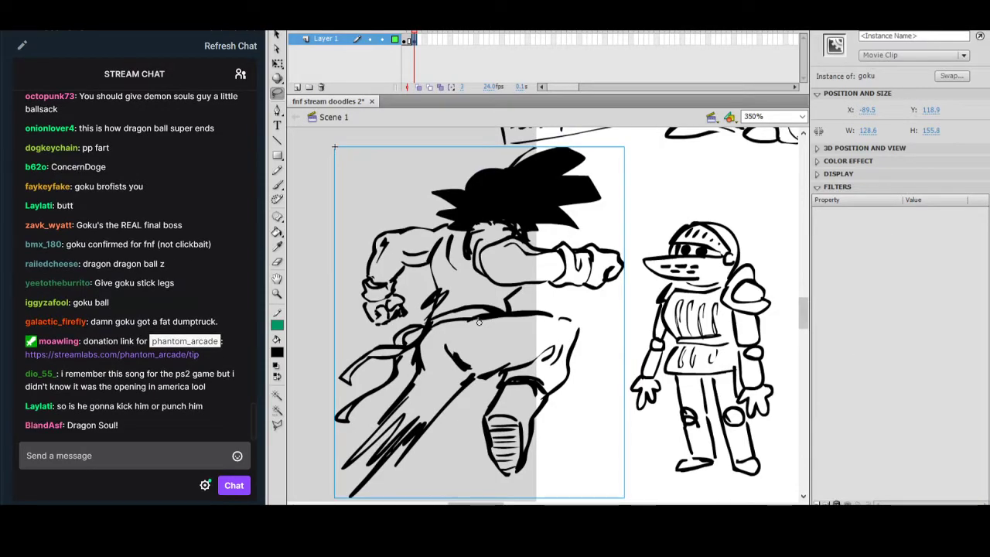
Apply a Blur filter to the goku clip with unlinked axes, Blur X 2 px and Blur Y 0 px.
click(821, 503)
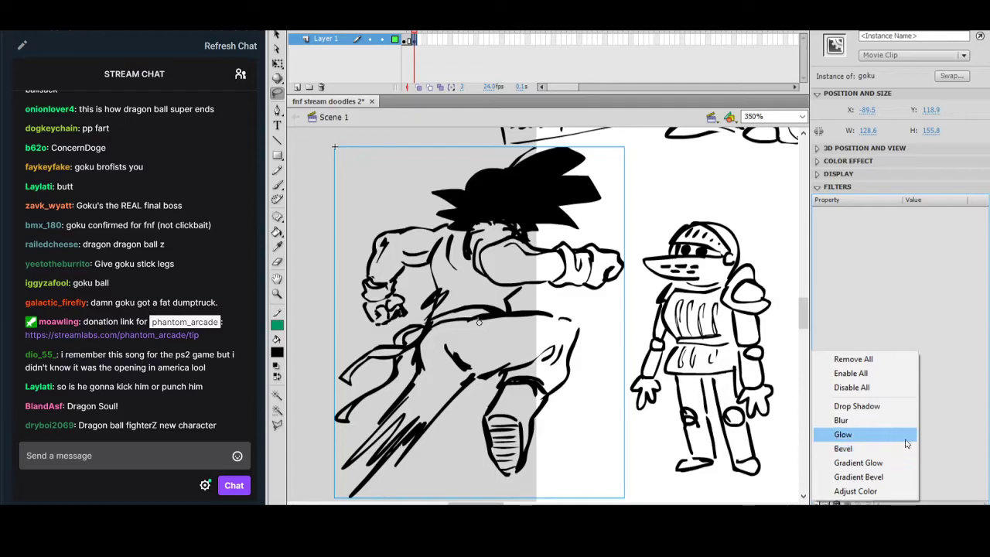
click(879, 423)
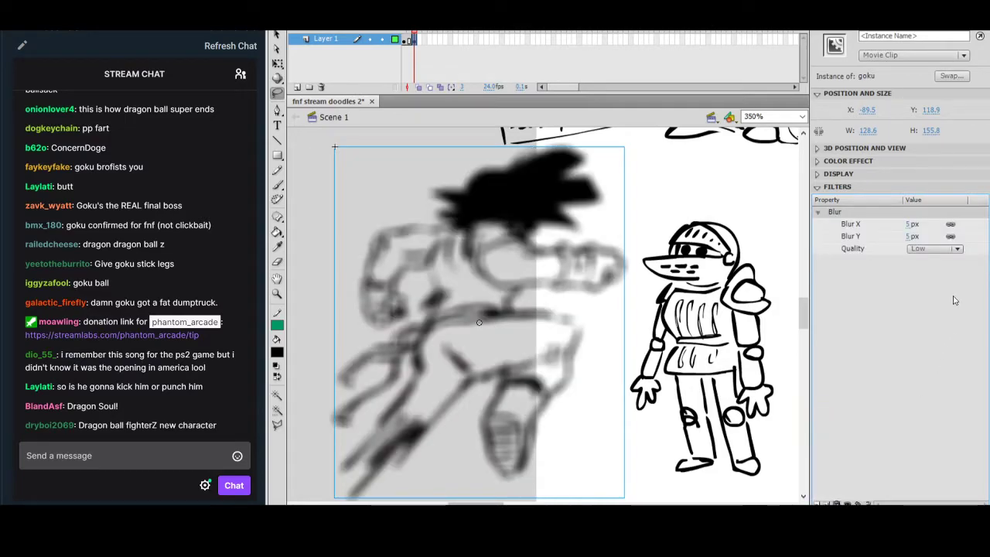
click(946, 248)
click(956, 249)
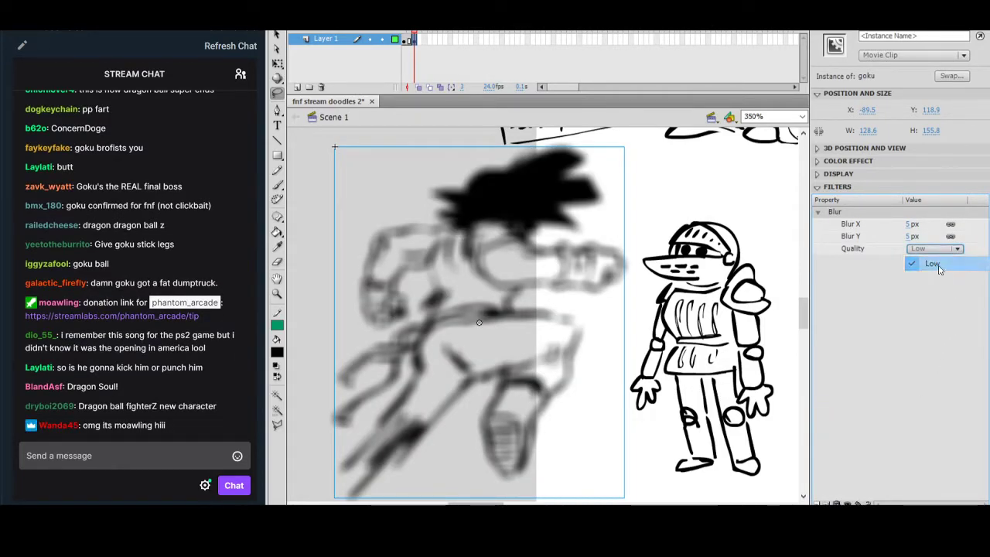
mouse_move(909, 237)
mouse_down()
mouse_move(920, 237)
mouse_move(903, 237)
mouse_move(914, 226)
mouse_up()
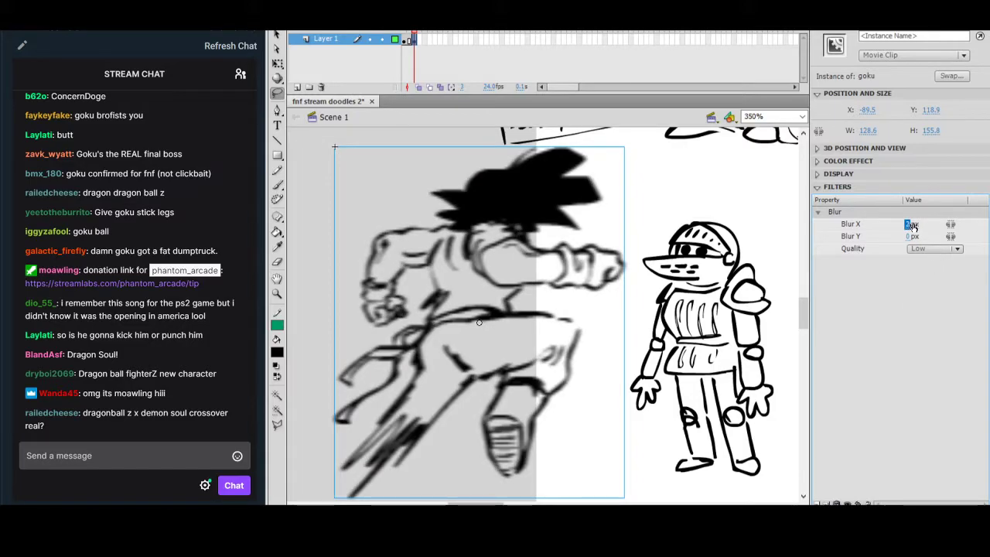
click(782, 287)
drag(762, 338, 754, 339)
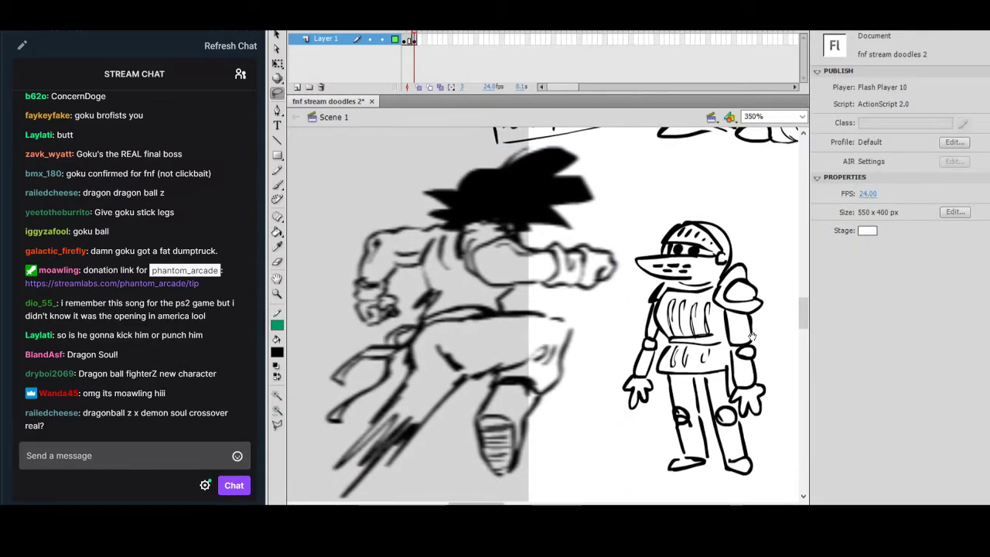
Increase the goku clip's Blur X to 7 px for a stronger horizontal motion blur.
click(497, 176)
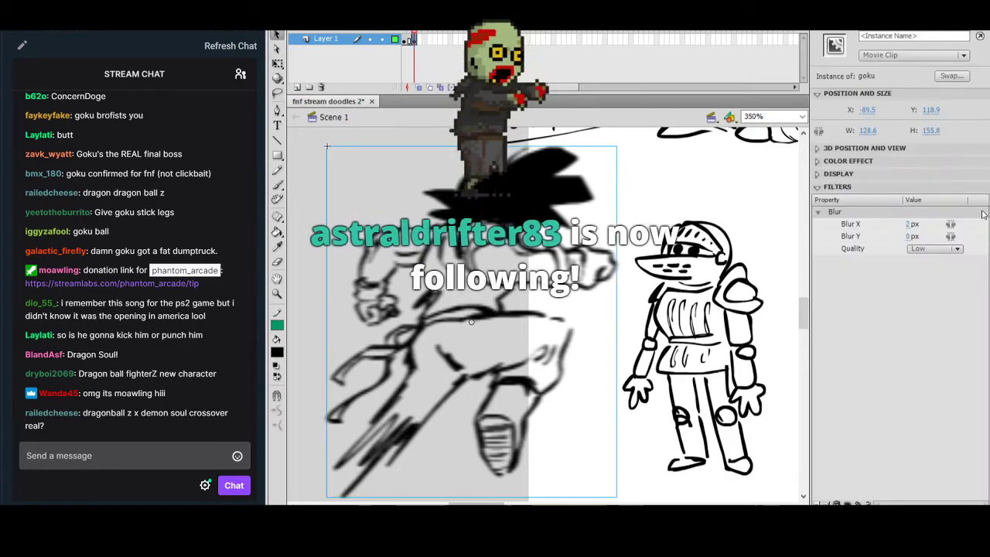
drag(911, 226, 914, 225)
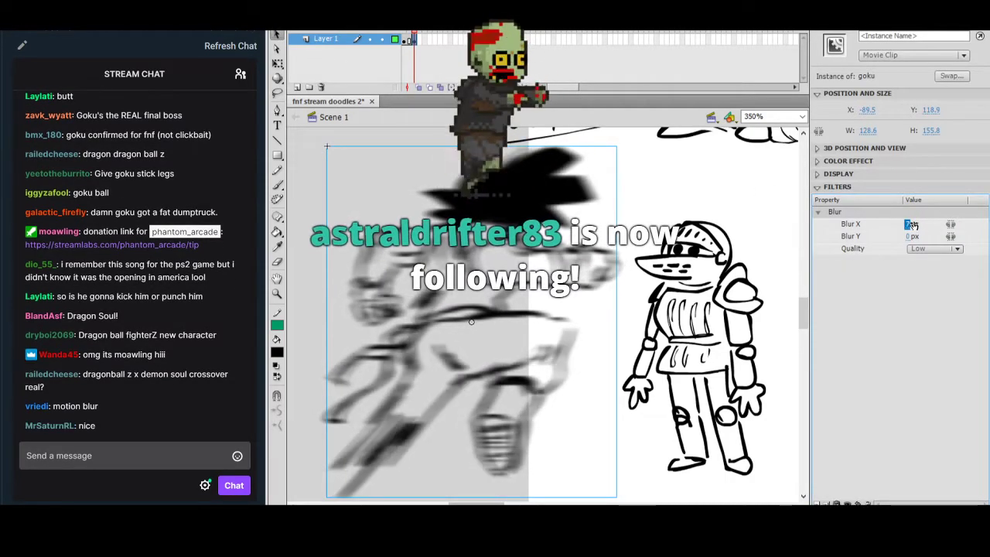
click(782, 274)
drag(780, 284, 733, 268)
drag(721, 331, 723, 323)
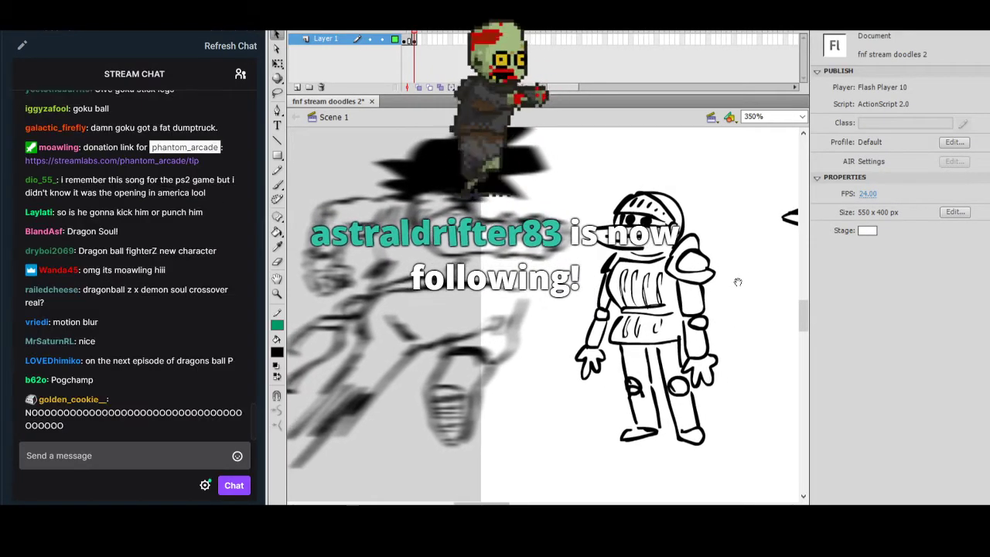
Hand-letter GOKU in black below the figures with a larger brush and draw a long thick horizontal bar beneath it.
click(278, 185)
mouse_move(705, 402)
mouse_down()
mouse_move(753, 343)
mouse_move(734, 352)
mouse_up()
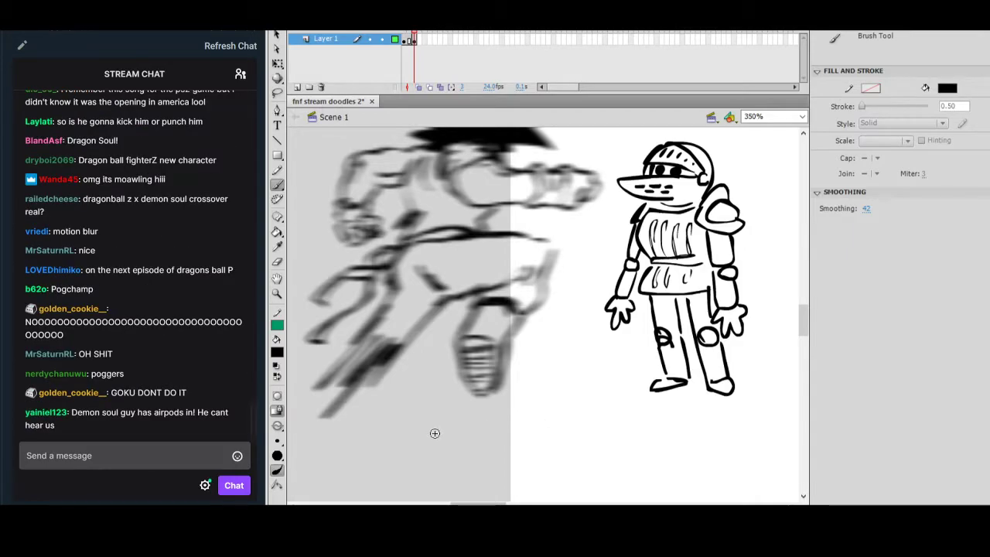
key(ctrl+z)
click(278, 441)
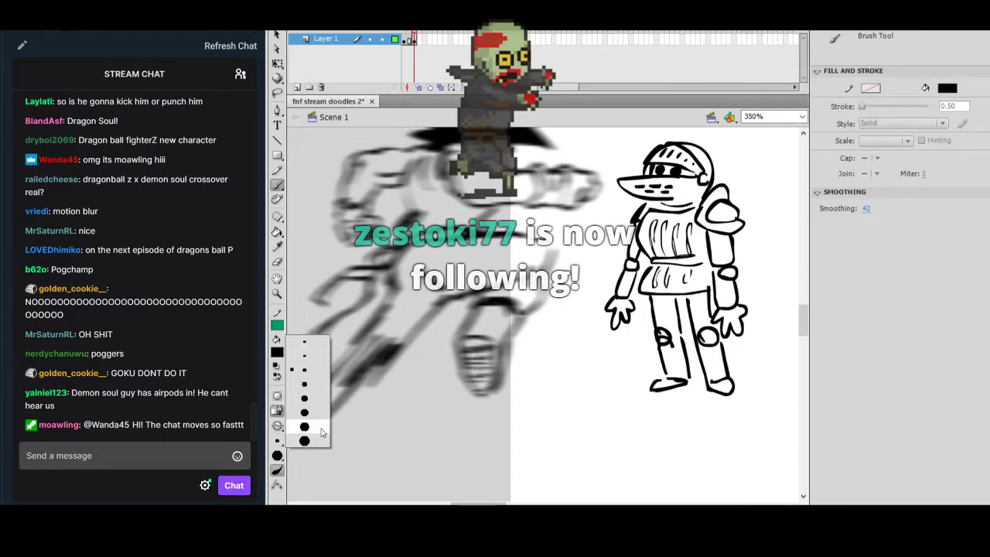
click(312, 416)
mouse_move(454, 435)
mouse_down()
mouse_move(439, 456)
mouse_move(455, 456)
mouse_move(459, 426)
mouse_move(465, 448)
mouse_move(459, 439)
mouse_move(499, 446)
mouse_up()
key(ctrl+z)
mouse_move(513, 425)
mouse_down()
mouse_move(503, 435)
mouse_move(519, 445)
mouse_move(539, 423)
mouse_up()
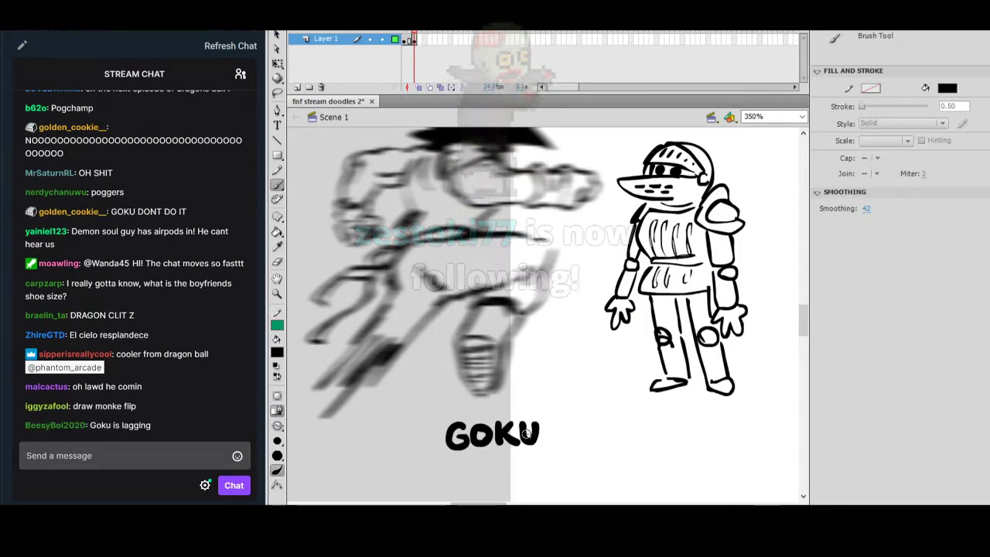
drag(414, 465, 750, 465)
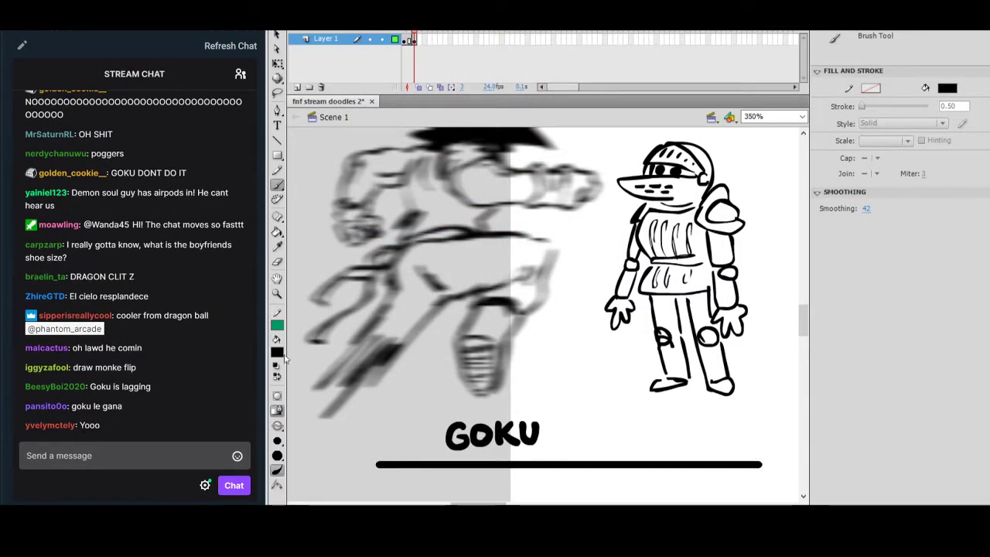
Paint thin white lines inside the black GOKU letters with a smaller brush.
click(277, 352)
click(439, 410)
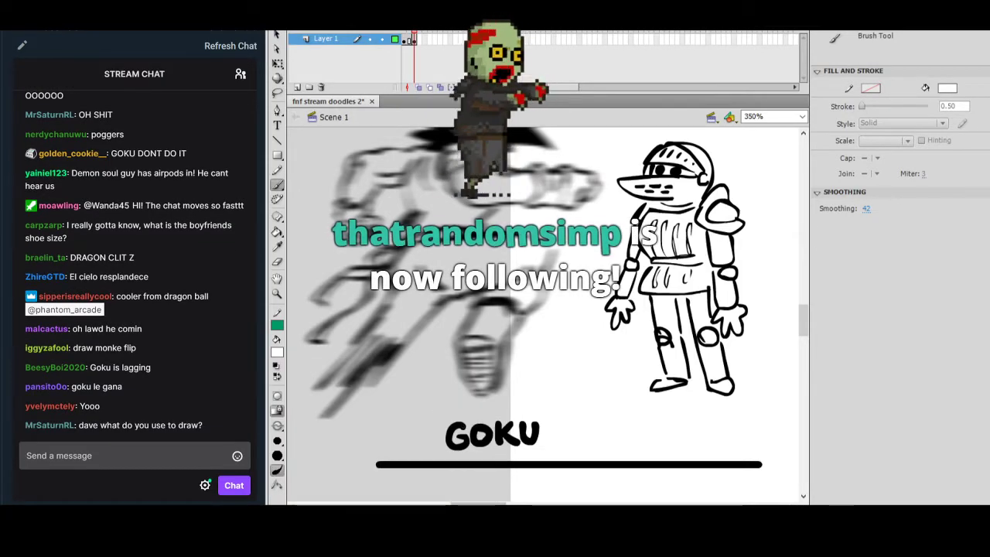
click(278, 395)
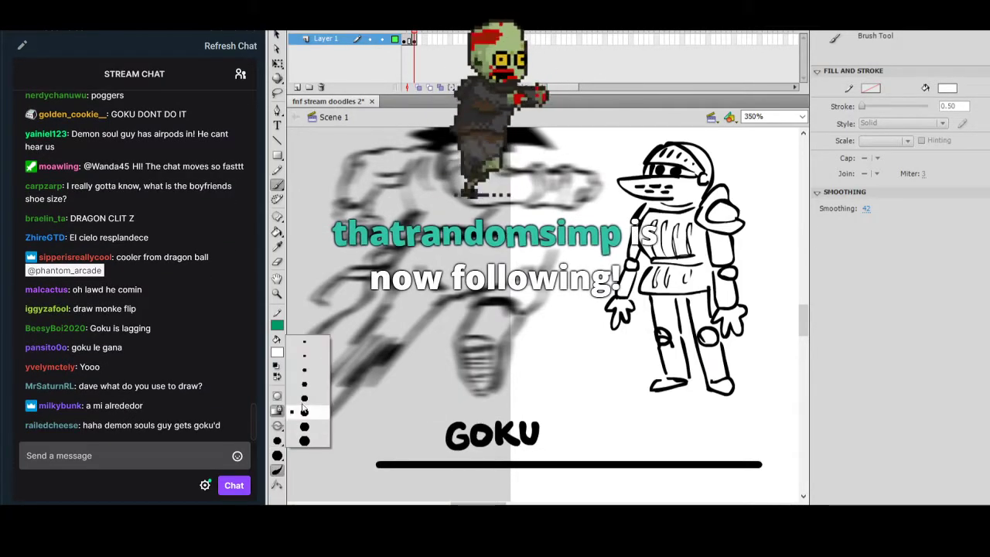
click(317, 371)
mouse_move(454, 425)
mouse_down()
mouse_move(455, 445)
mouse_move(460, 436)
mouse_up()
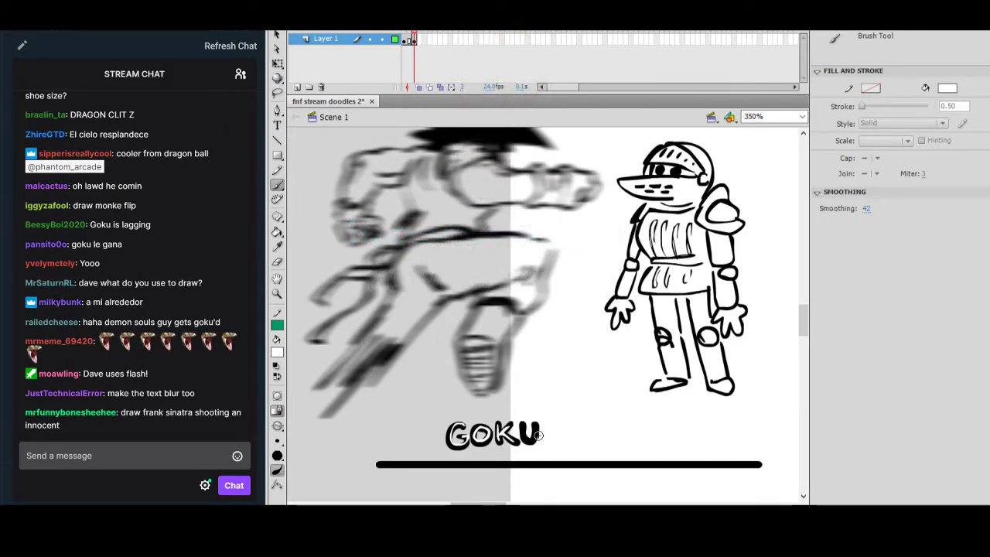
Paint a red stripe along the inside of the black bar to make a boss health bar.
click(283, 351)
click(305, 438)
drag(381, 464, 612, 466)
key(ctrl+z)
drag(379, 464, 639, 464)
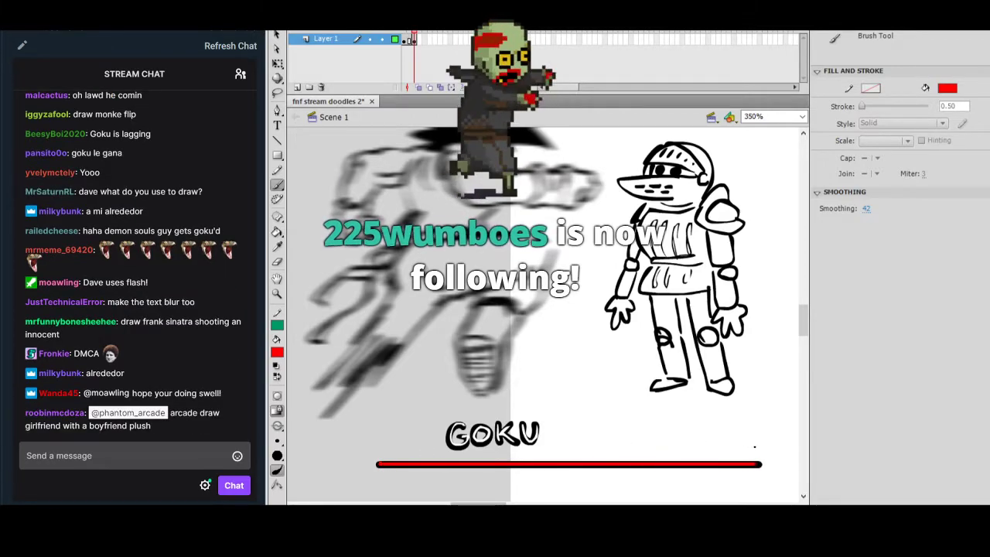
drag(775, 328, 726, 340)
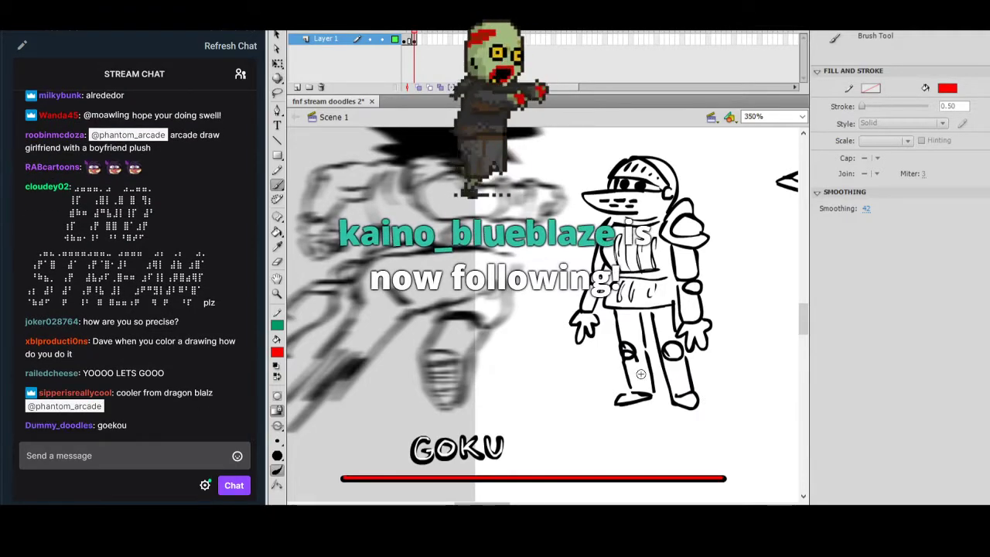
Switch to the streaming software and bring its dashboard with the feed and mixer over the drawing.
mouse_move(109, 16)
mouse_down()
mouse_move(646, 20)
mouse_move(758, 9)
mouse_up()
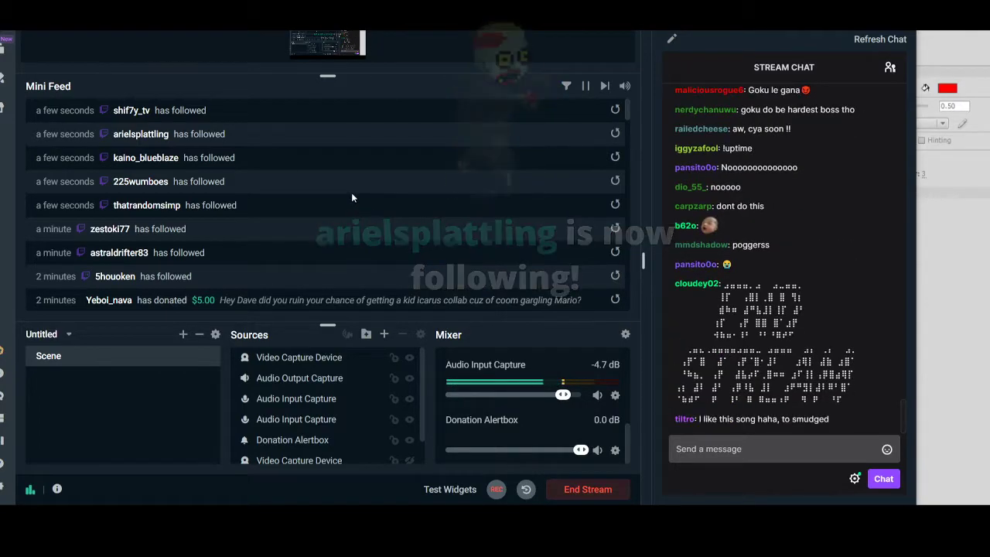
Look through the recent follows and donations in the Mini Feed and move the dashboard aside, leaving its chat beside the drawing.
scroll(356, 195, down, 10)
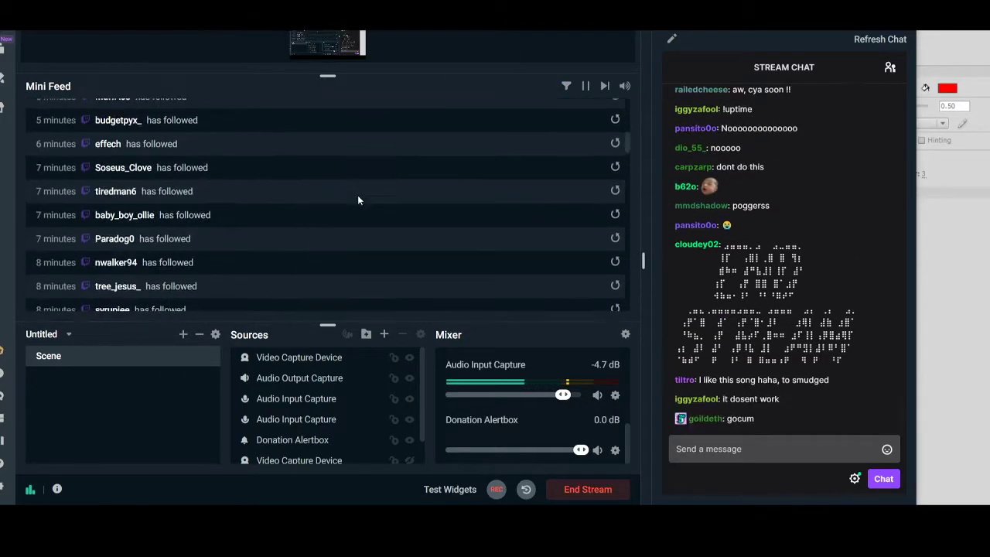
scroll(361, 202, down, 1)
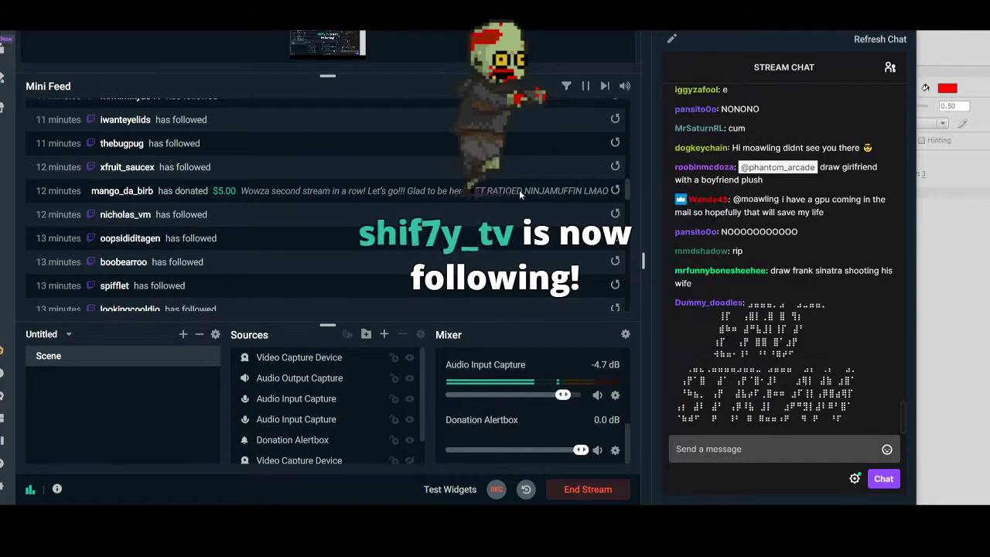
scroll(511, 199, down, 15)
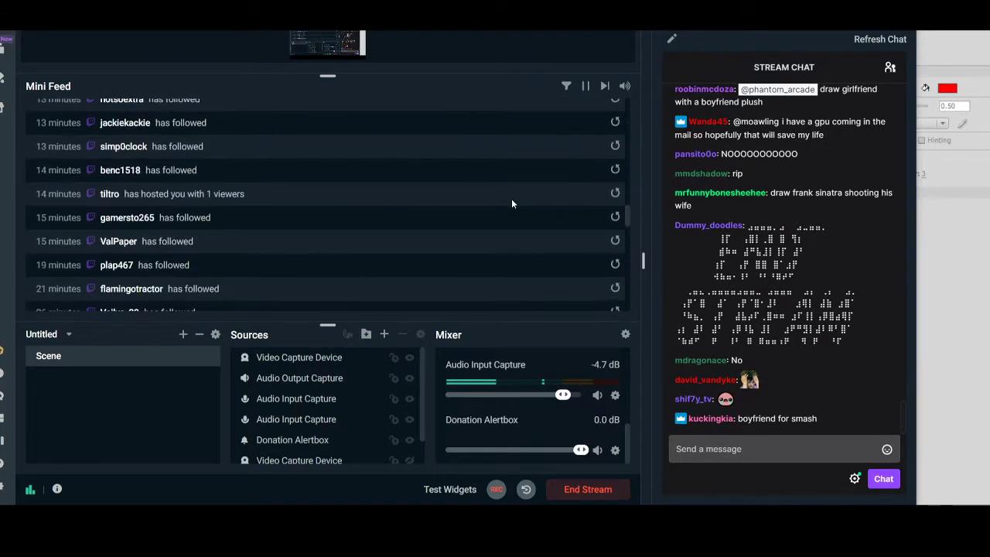
scroll(510, 206, up, 3)
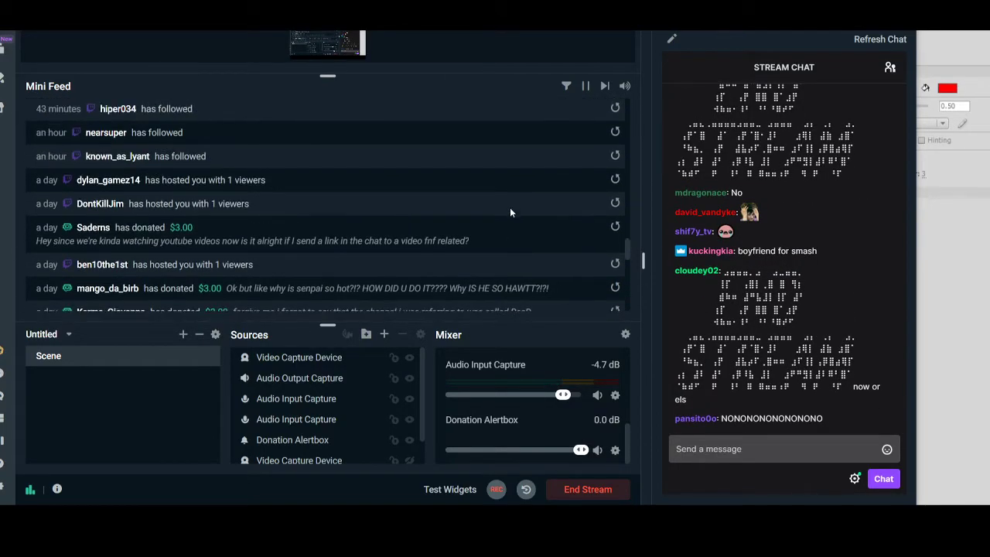
scroll(510, 207, up, 20)
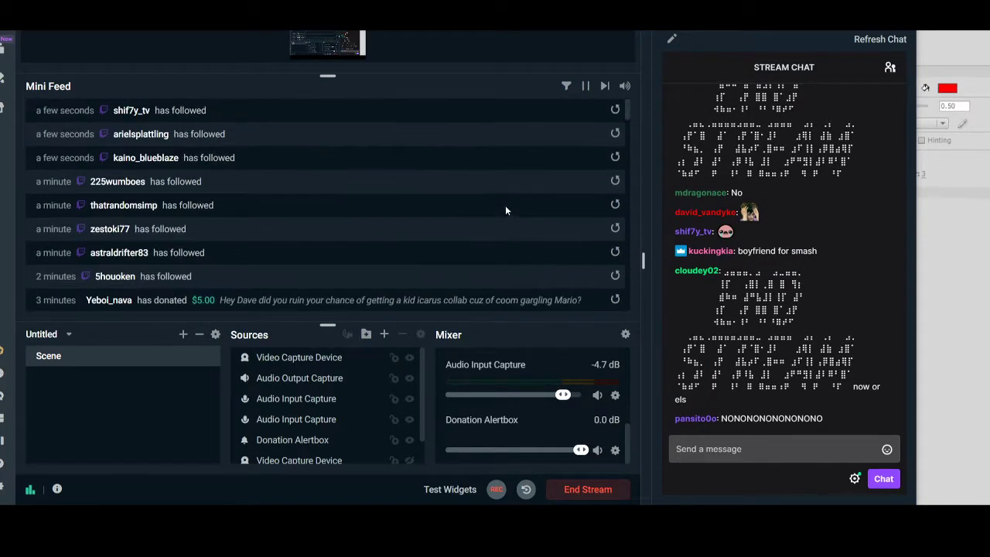
mouse_move(754, 35)
mouse_down()
mouse_move(71, 34)
mouse_move(102, 42)
mouse_up()
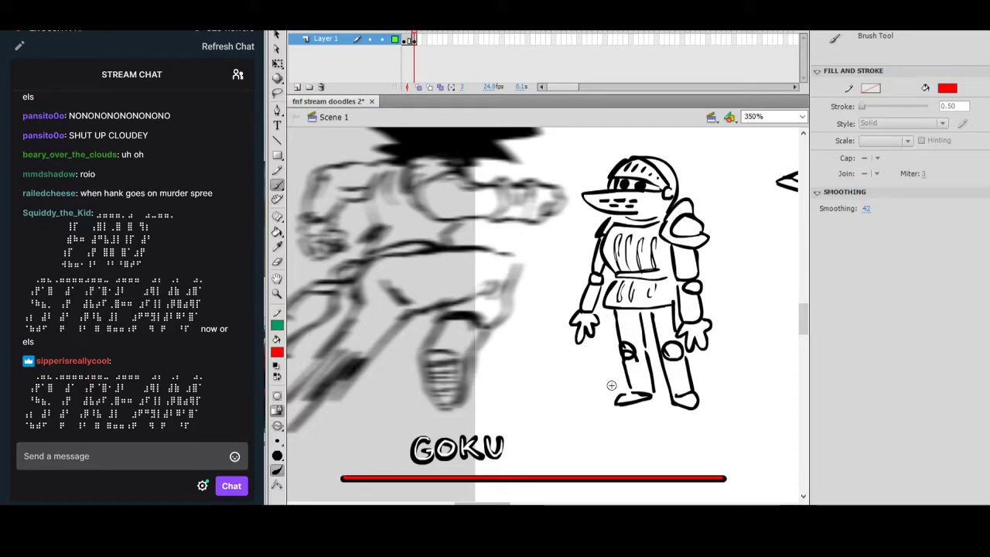
Set the brush smoothing to 41.
drag(803, 328, 803, 310)
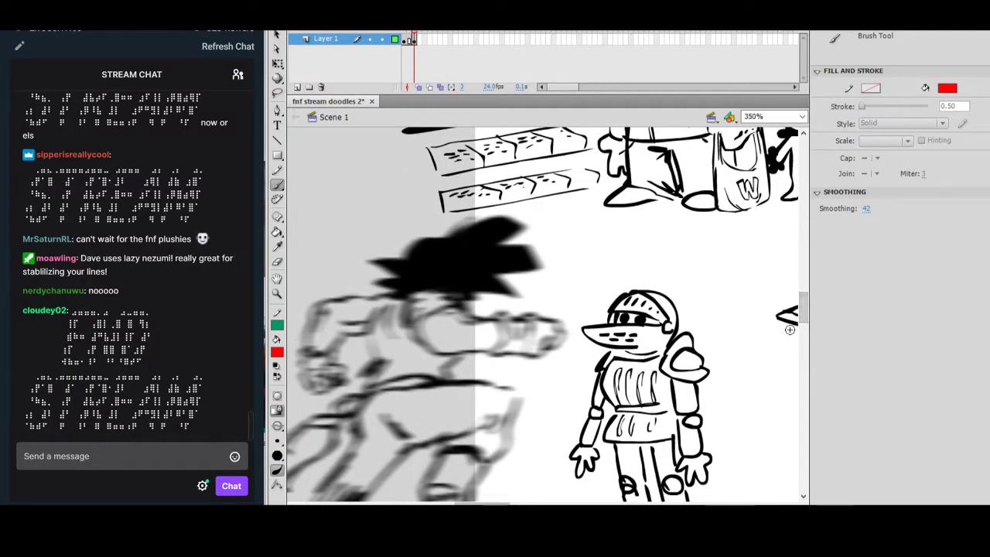
drag(734, 359, 581, 325)
drag(675, 443, 689, 311)
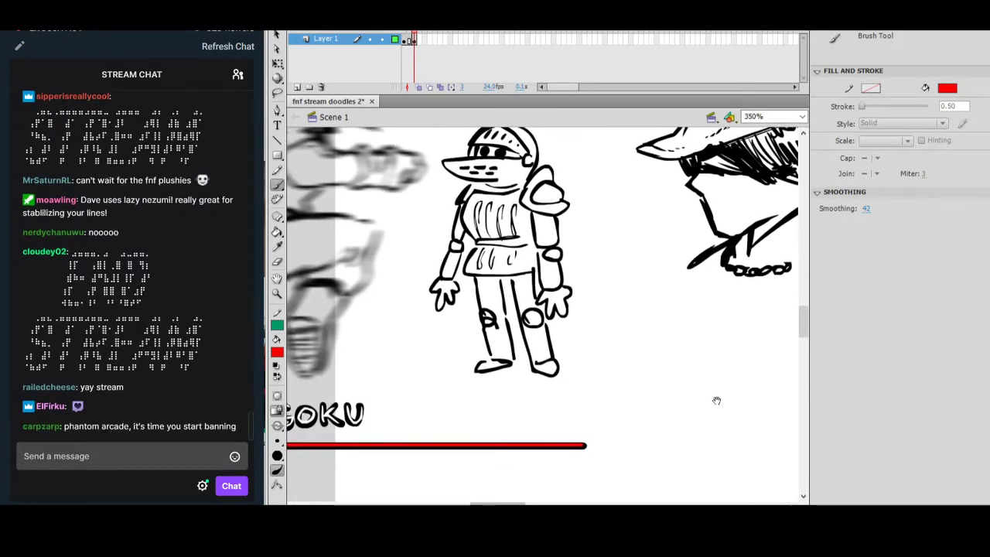
drag(717, 393, 691, 394)
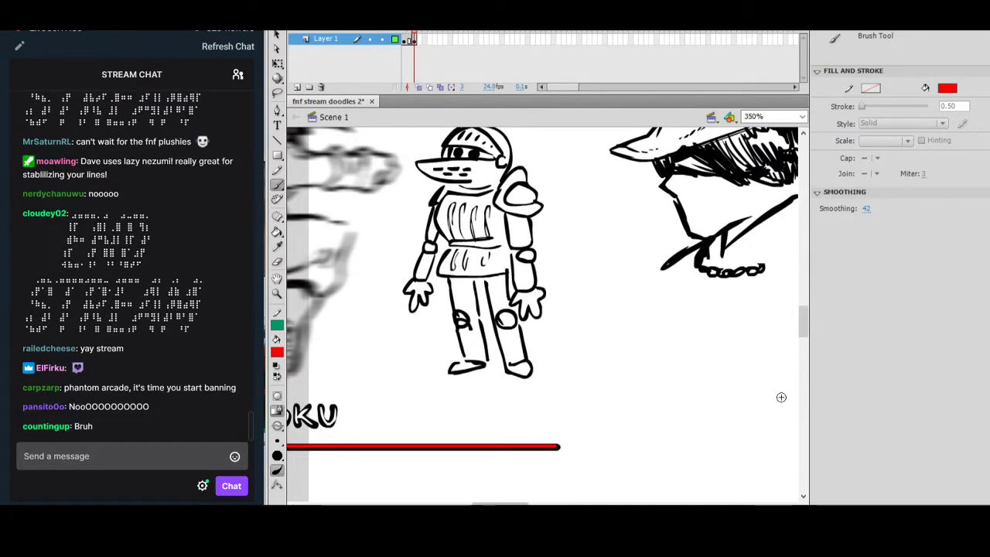
drag(630, 338, 701, 470)
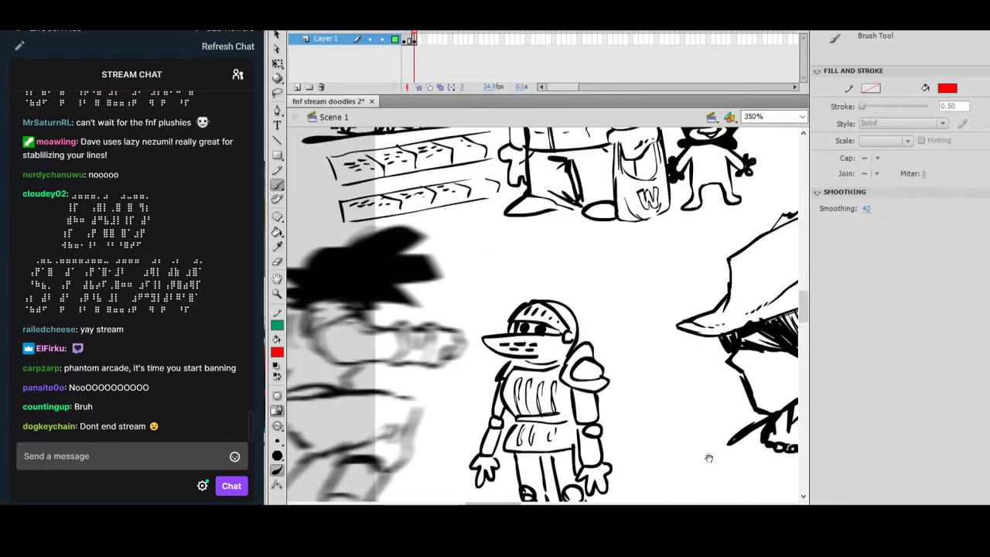
mouse_move(866, 217)
mouse_down()
mouse_move(876, 209)
mouse_move(852, 259)
mouse_up()
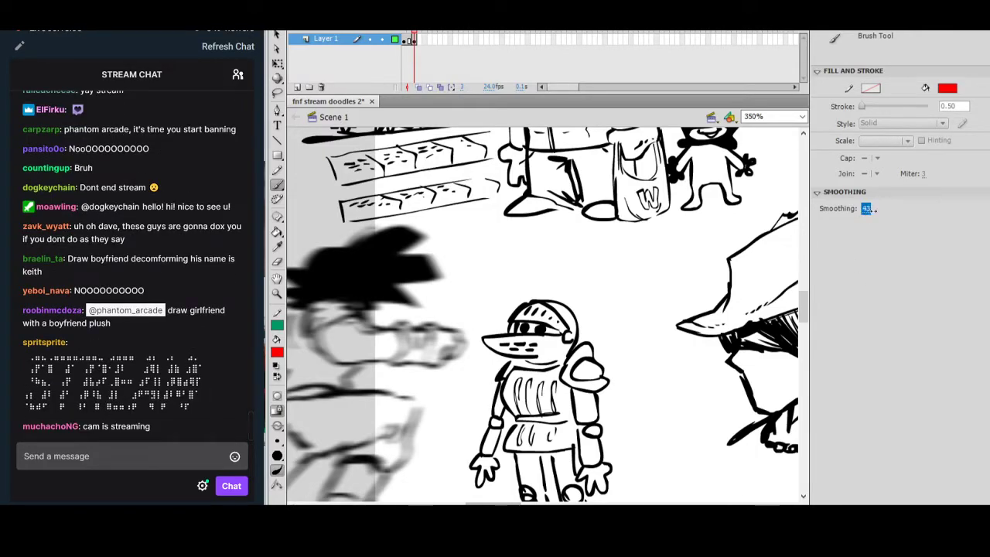
drag(872, 209, 874, 210)
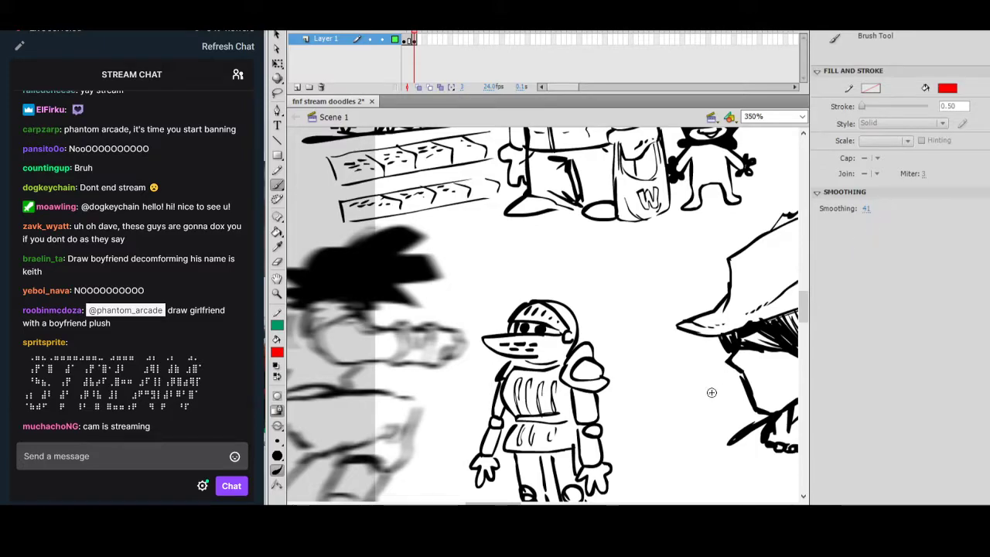
Switch the brush fill to black and draw a zigzag hair fringe in the empty area beside the two masked figures.
scroll(710, 393, down, 3)
scroll(622, 398, down, 3)
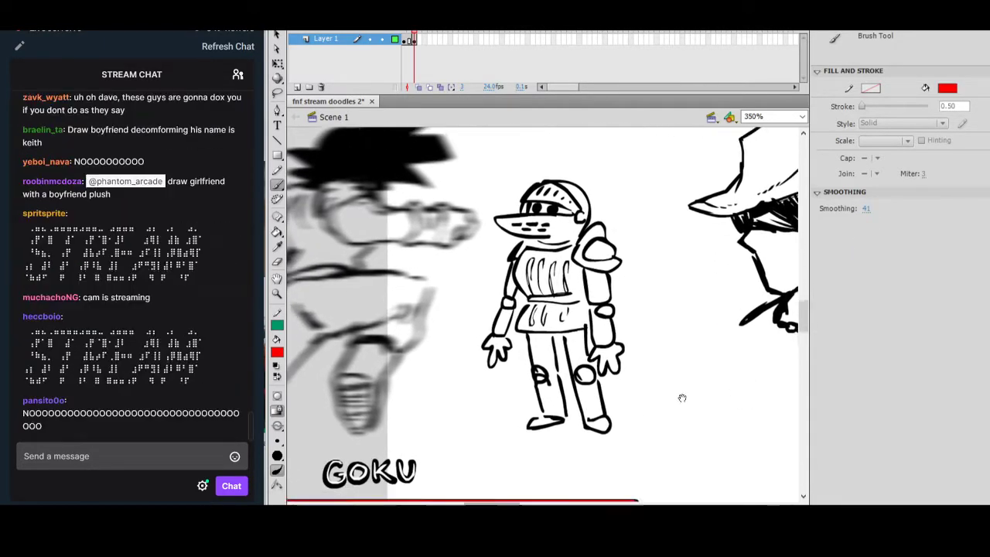
click(277, 352)
click(281, 378)
mouse_move(623, 413)
mouse_down()
mouse_move(633, 413)
mouse_move(597, 339)
mouse_up()
drag(725, 370, 660, 498)
mouse_move(783, 210)
mouse_down()
mouse_move(722, 328)
mouse_move(673, 392)
mouse_move(714, 391)
mouse_move(674, 402)
mouse_move(600, 389)
mouse_up()
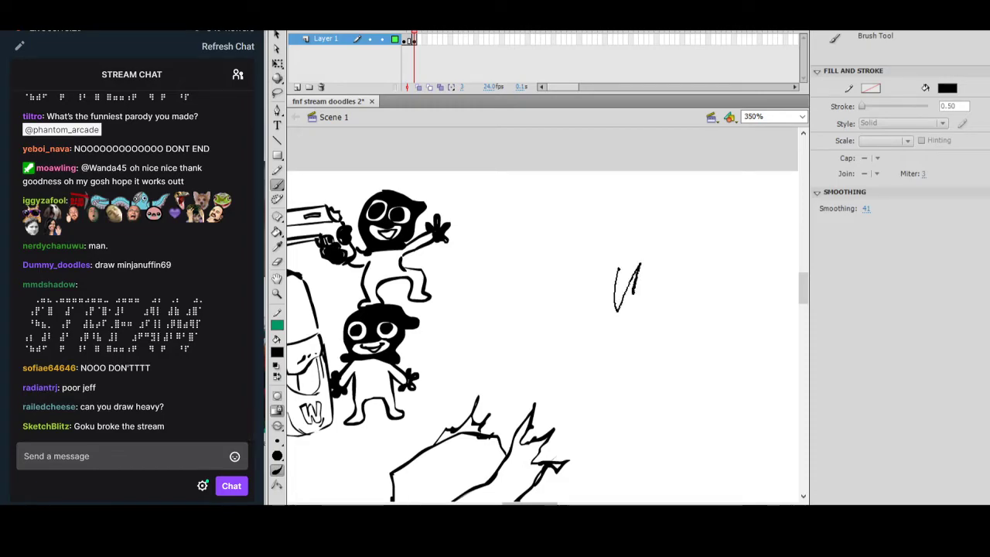
drag(669, 257, 687, 259)
Outline the top of the head and large angular hair spikes on the left side, above and around the fringe.
drag(660, 197, 698, 217)
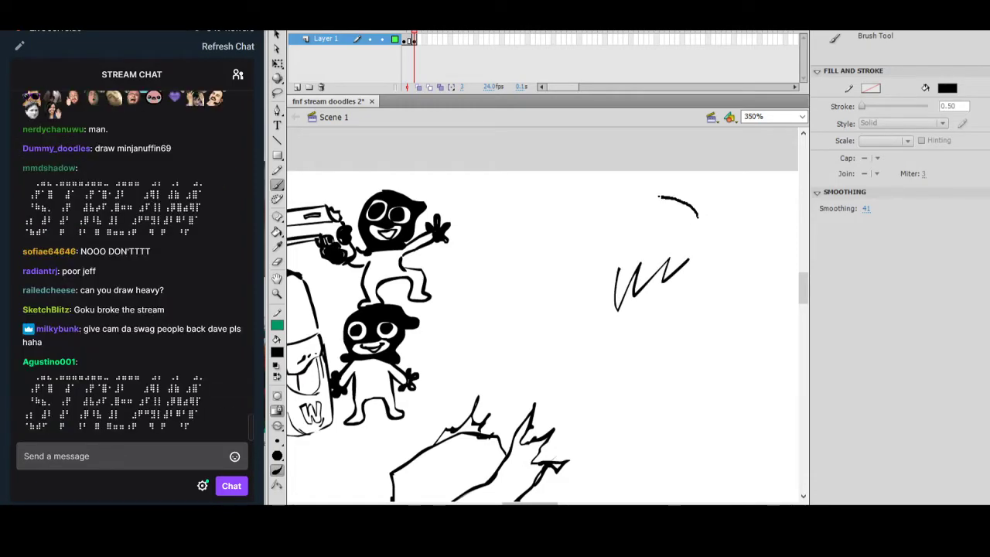
mouse_move(636, 198)
mouse_down()
mouse_move(600, 165)
mouse_move(565, 167)
mouse_move(560, 185)
mouse_move(592, 216)
mouse_up()
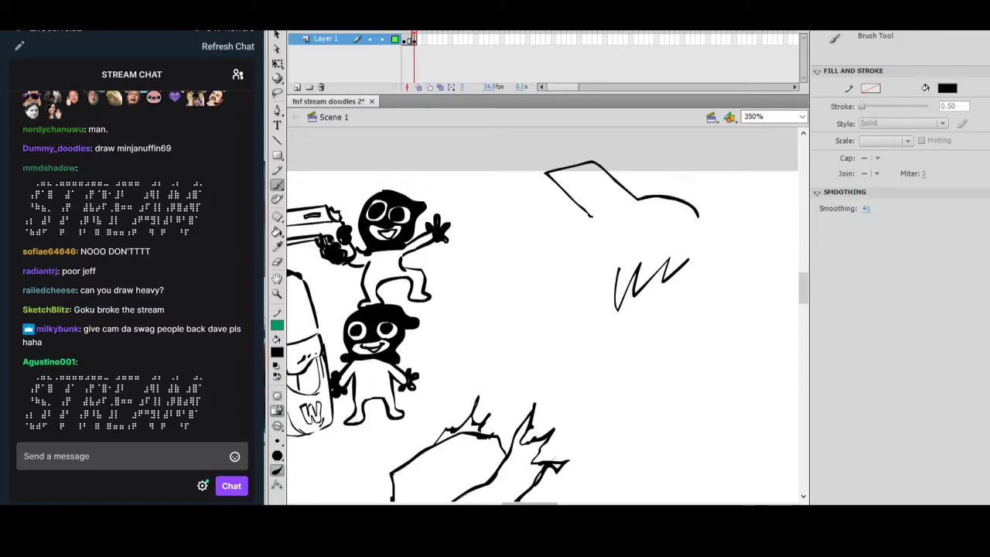
mouse_move(534, 205)
mouse_down()
mouse_move(498, 245)
mouse_move(588, 260)
mouse_move(529, 294)
mouse_move(588, 296)
mouse_move(575, 319)
mouse_move(616, 327)
mouse_up()
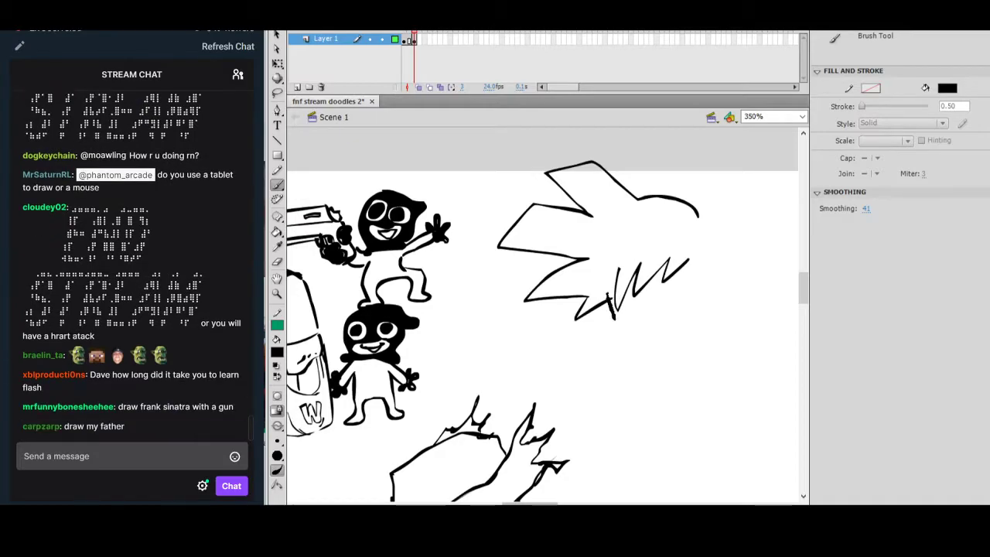
key(ctrl+z)
key(ctrl+z)
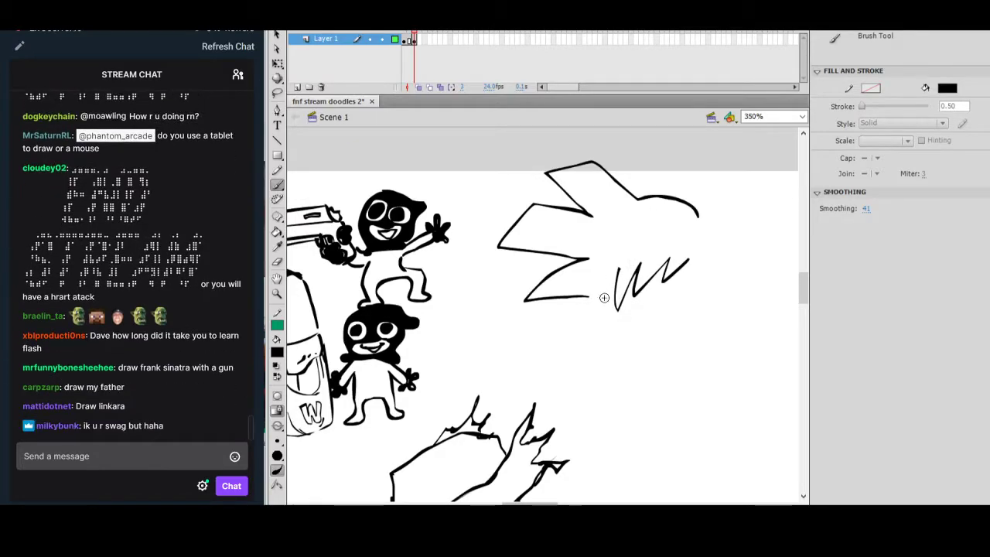
Draw the pointed jaw and the sides of the face, plus a small hair spike and ear edge on the left.
drag(645, 348, 646, 349)
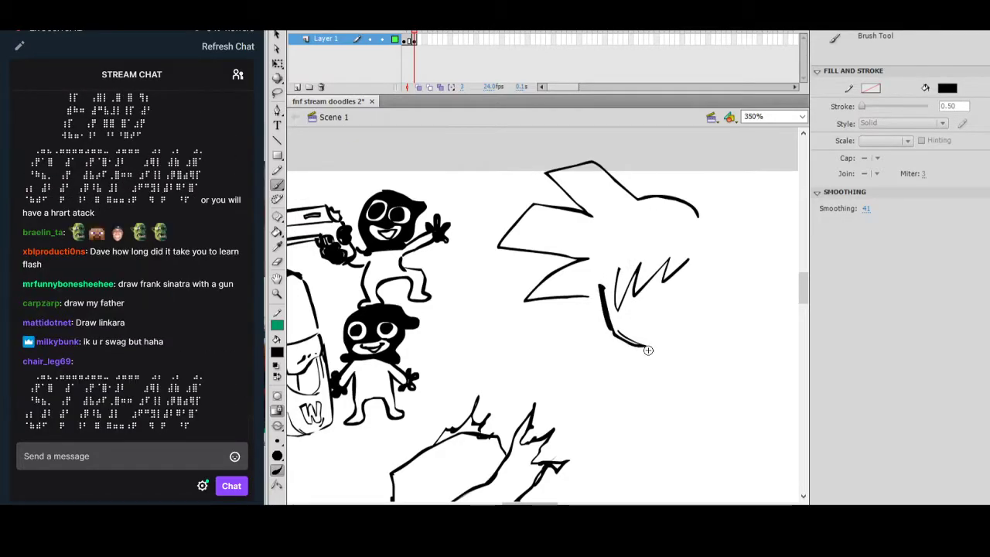
key(ctrl+z)
mouse_move(601, 287)
mouse_down()
mouse_move(612, 339)
mouse_move(659, 353)
mouse_up()
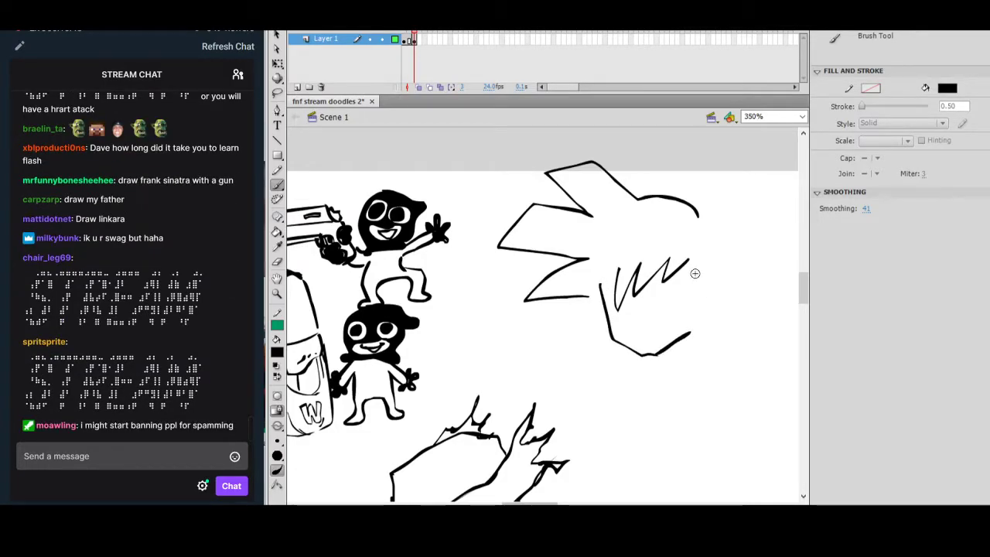
drag(594, 291, 597, 314)
drag(619, 269, 598, 322)
key(ctrl+z)
mouse_move(619, 271)
mouse_down()
mouse_move(601, 316)
mouse_move(610, 335)
mouse_move(598, 325)
mouse_up()
key(ctrl+z)
mouse_move(689, 263)
mouse_down()
mouse_move(700, 291)
mouse_move(694, 325)
mouse_up()
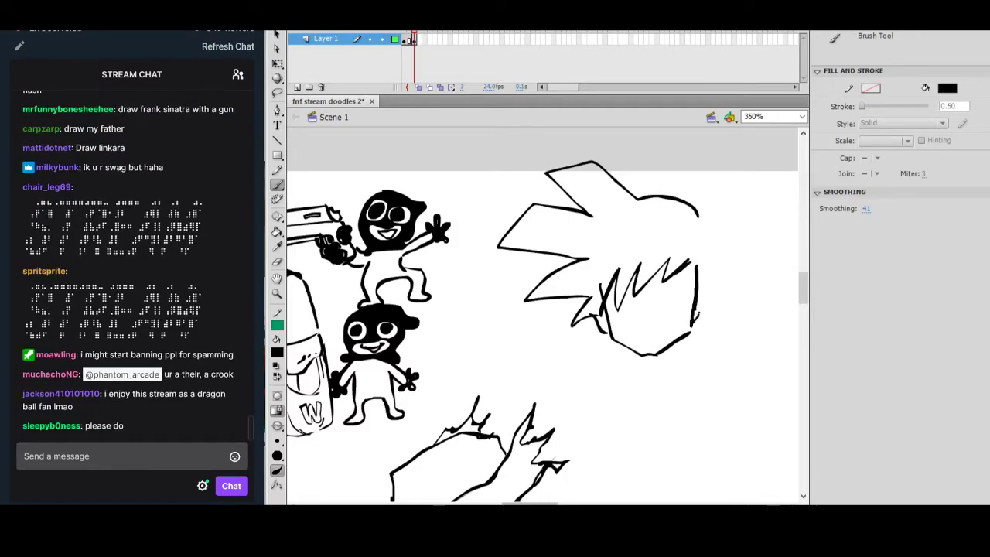
Draw the right ear, close the hair outline with spikes on the right, and add a loose strand on top.
mouse_move(712, 283)
mouse_down()
mouse_move(721, 304)
mouse_move(700, 321)
mouse_up()
drag(694, 205, 714, 241)
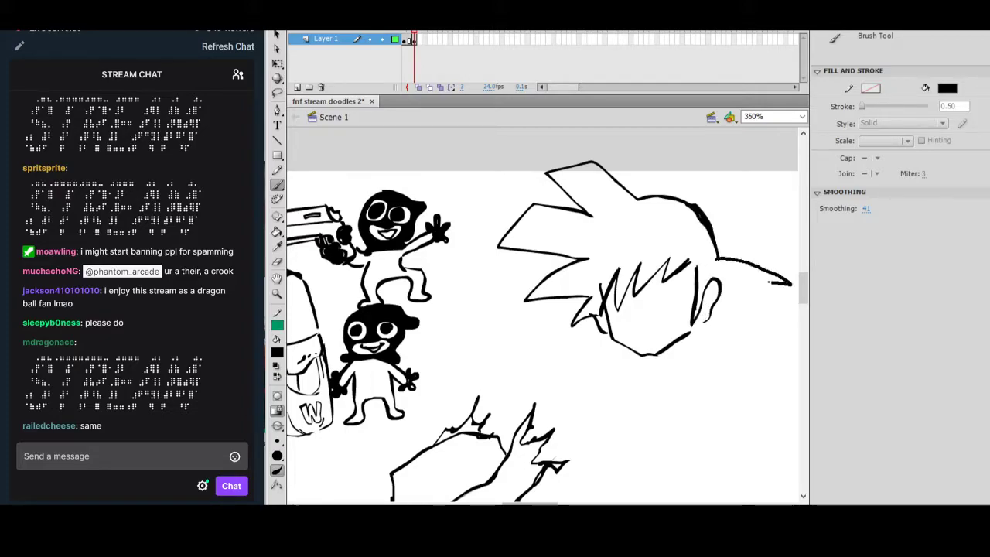
drag(787, 285, 732, 286)
drag(780, 311, 699, 318)
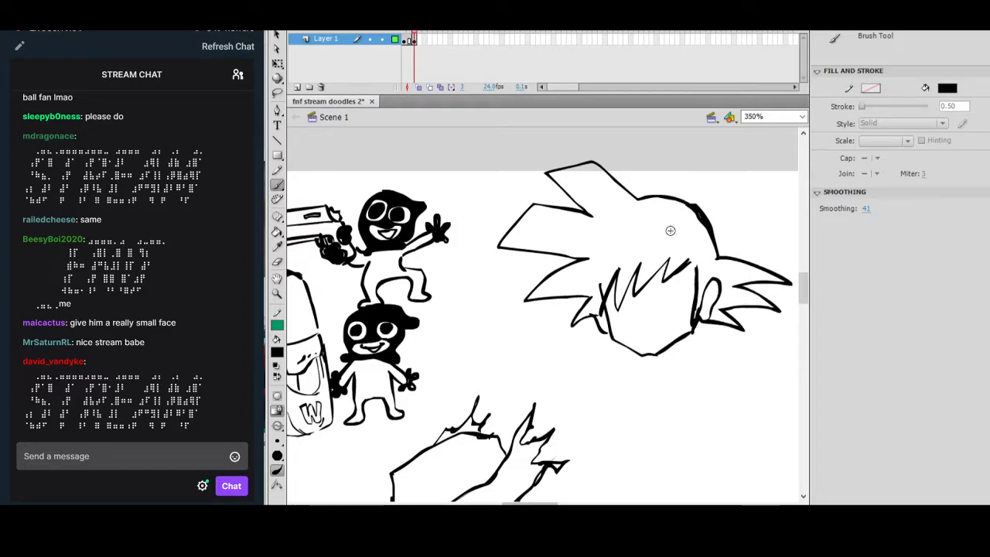
drag(610, 159, 636, 196)
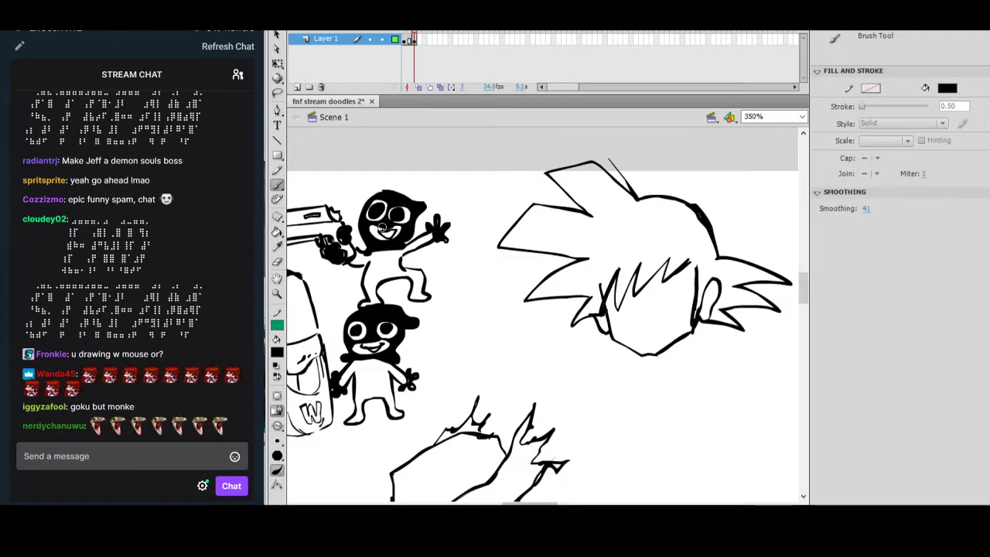
Adjust the Paint Bucket's gap size and fill the whole spiky hair outline with solid black.
click(278, 231)
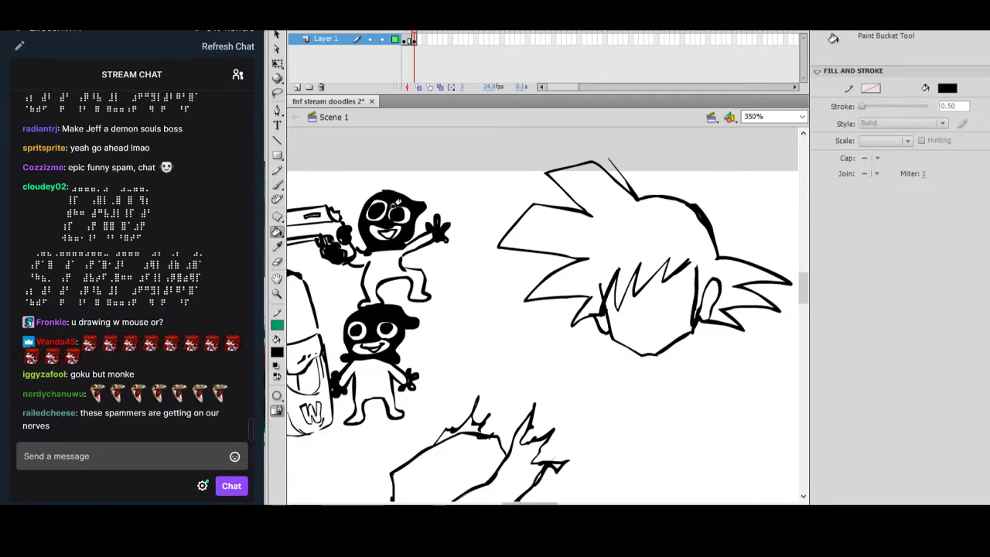
click(278, 185)
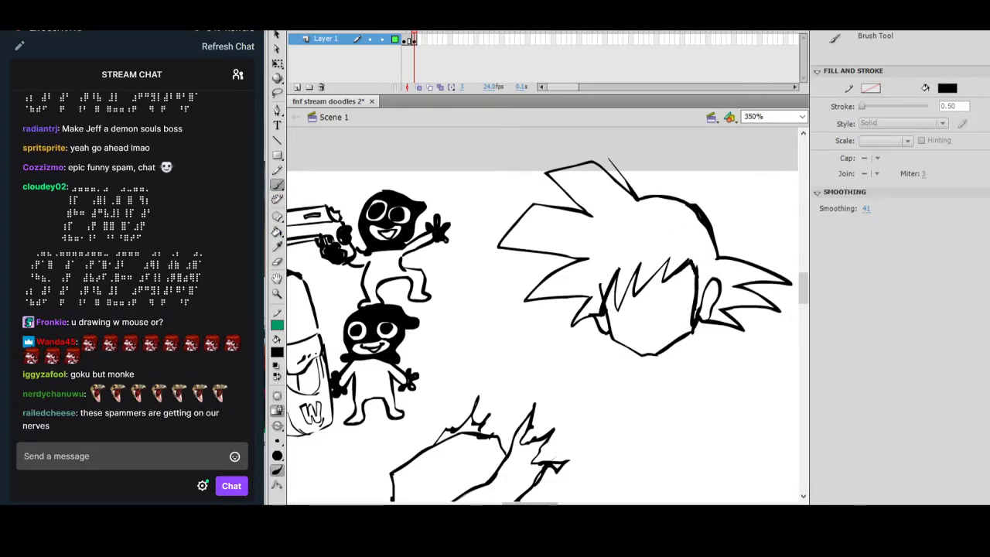
click(278, 231)
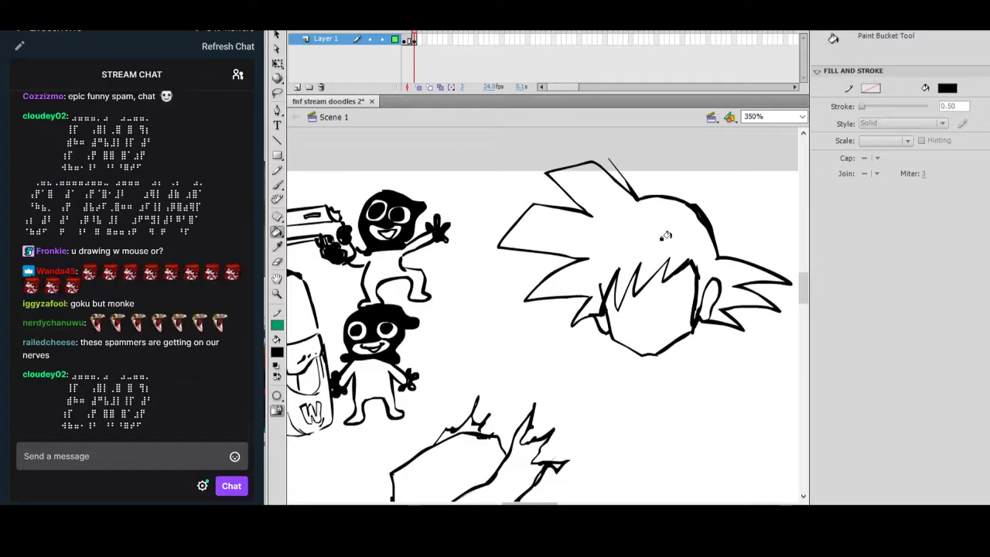
click(278, 395)
click(333, 438)
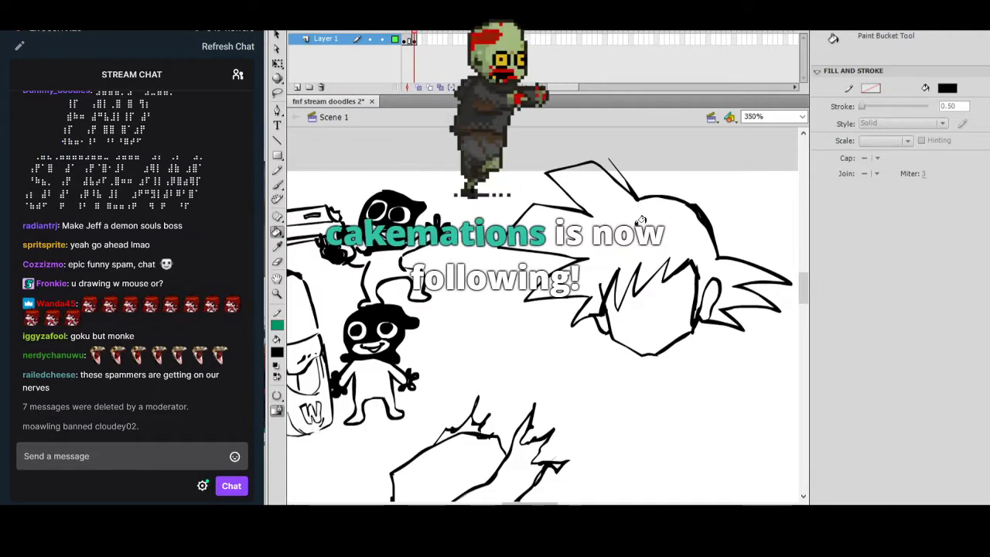
click(619, 265)
key(ctrl+z)
click(278, 396)
click(309, 395)
click(277, 396)
click(333, 438)
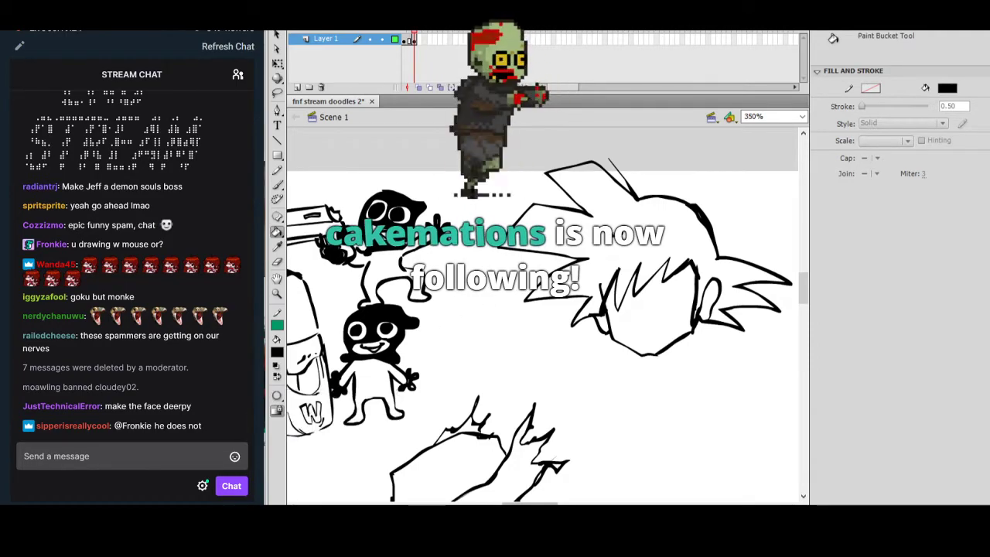
click(541, 259)
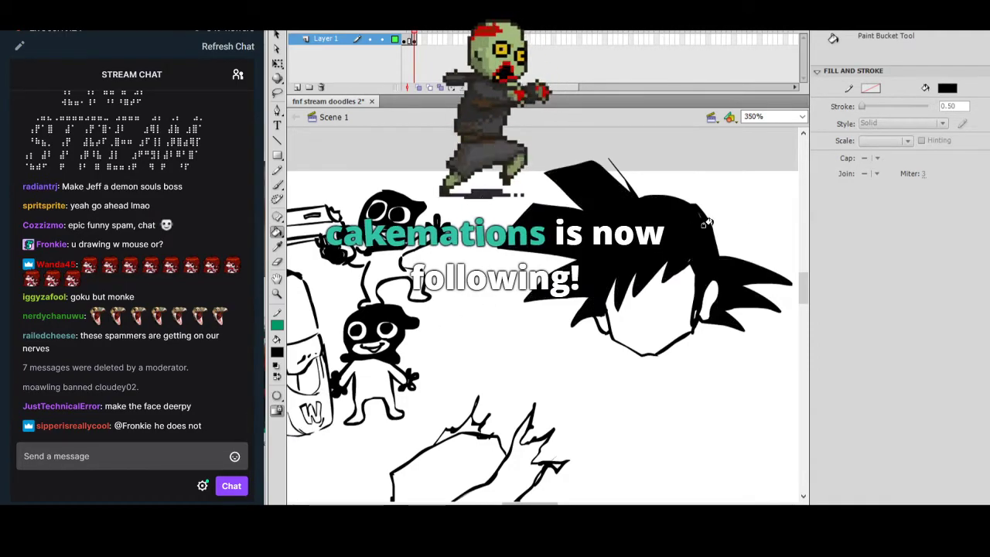
Draw the rounded outline of the right eye below the fringe with a slightly larger brush.
click(278, 186)
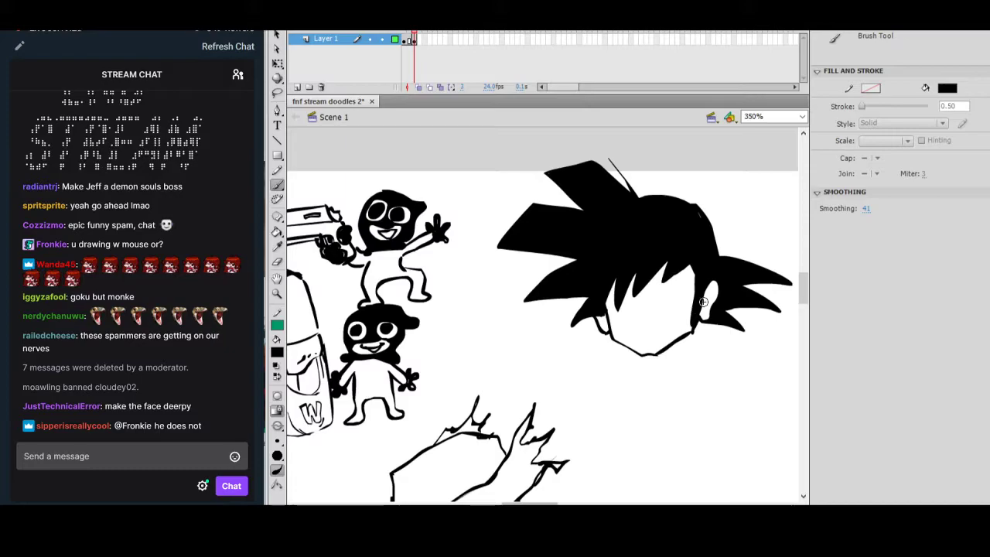
ctrl+click(673, 309)
ctrl+click(553, 318)
drag(564, 320, 662, 358)
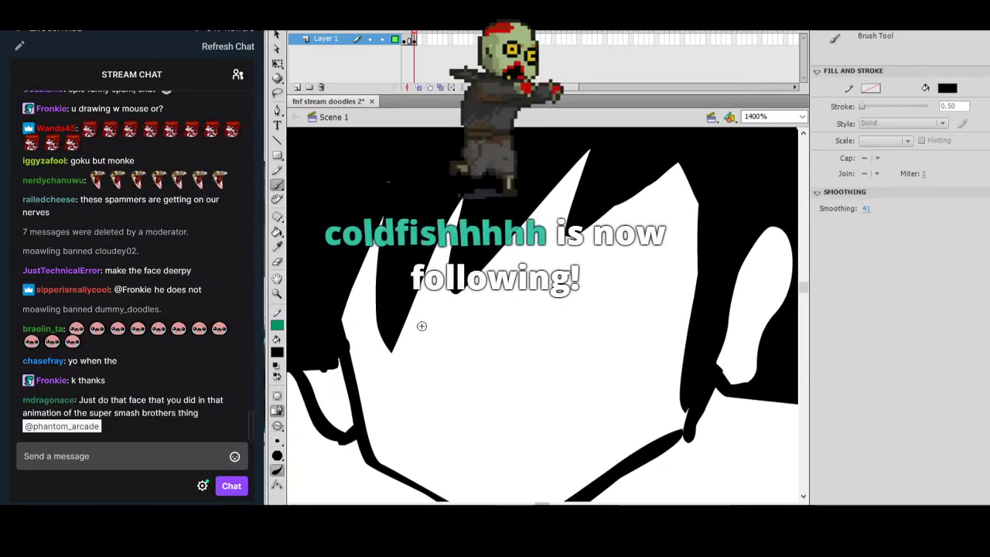
click(278, 441)
click(317, 394)
mouse_move(638, 273)
mouse_down()
mouse_move(681, 316)
mouse_move(682, 333)
mouse_up()
key(ctrl+z)
key(ctrl+minus)
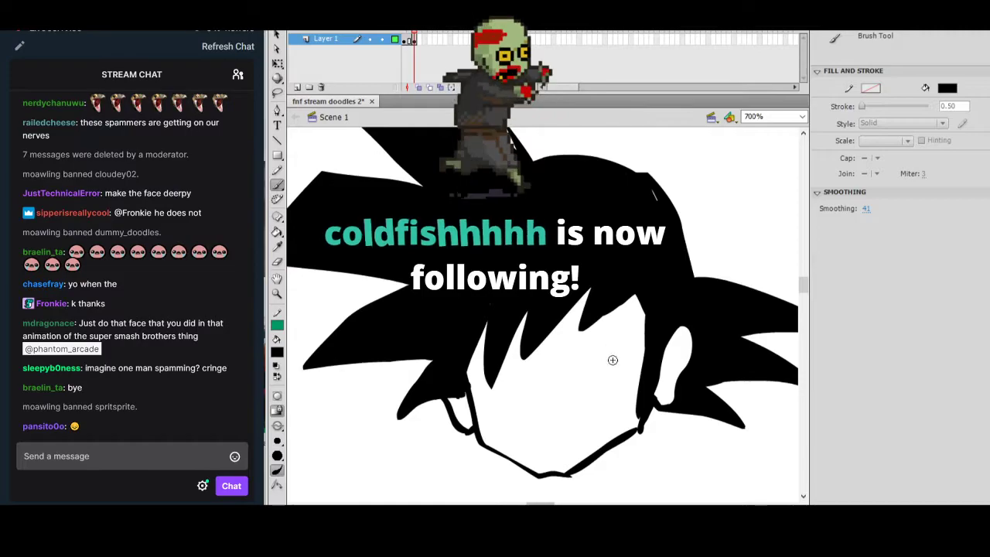
drag(562, 366, 572, 356)
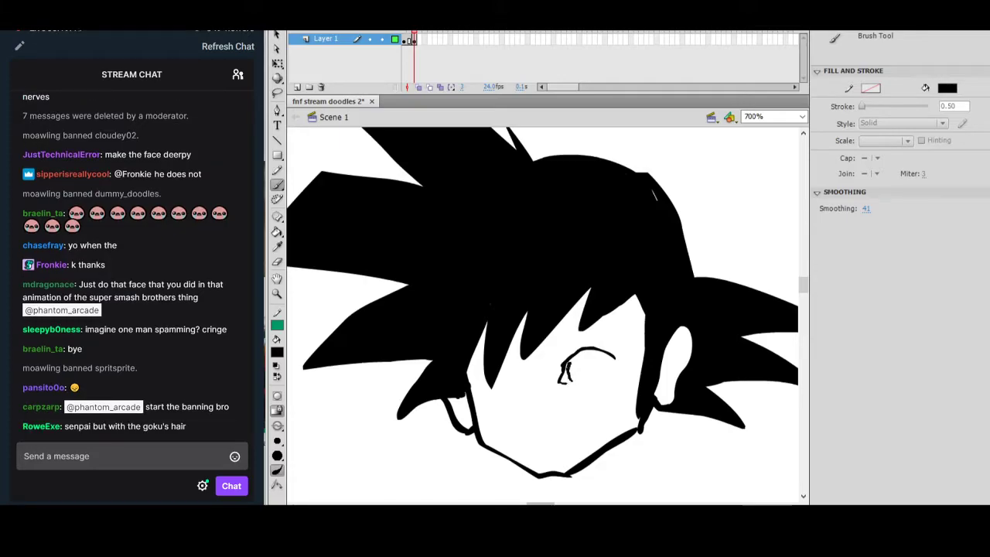
drag(571, 384, 582, 389)
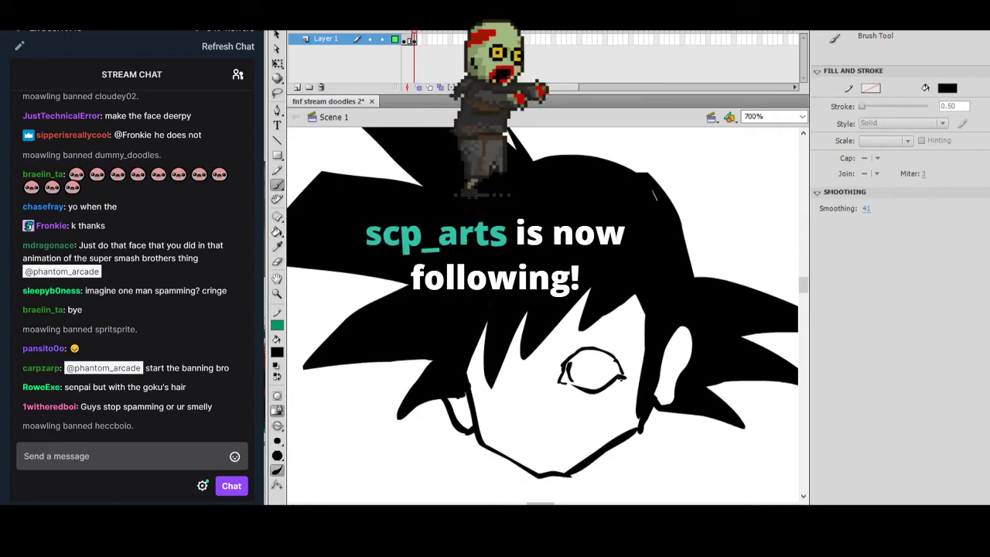
Finish the right eye with a lower lid line, a ringed pupil and a heavy crease above it, undoing stray strokes.
drag(571, 388, 623, 378)
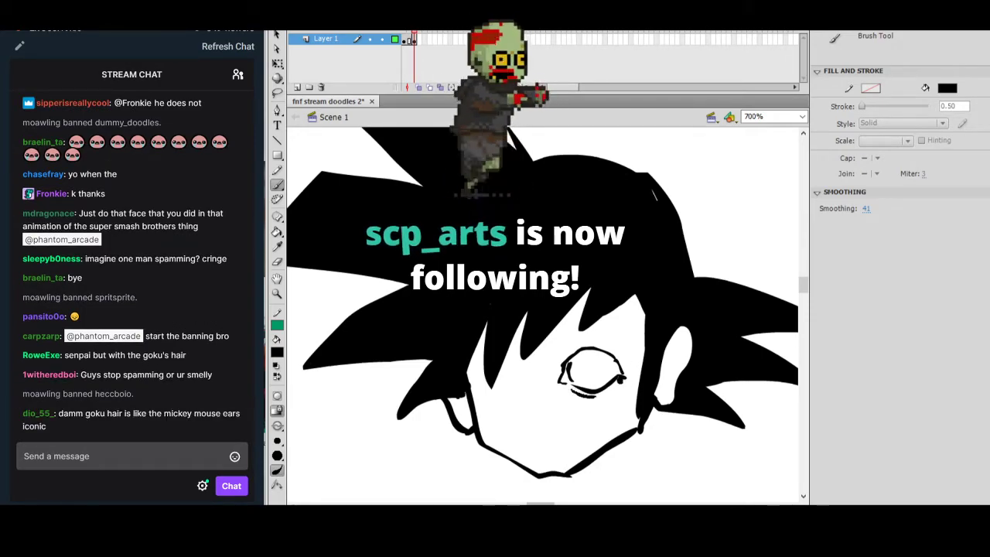
click(592, 373)
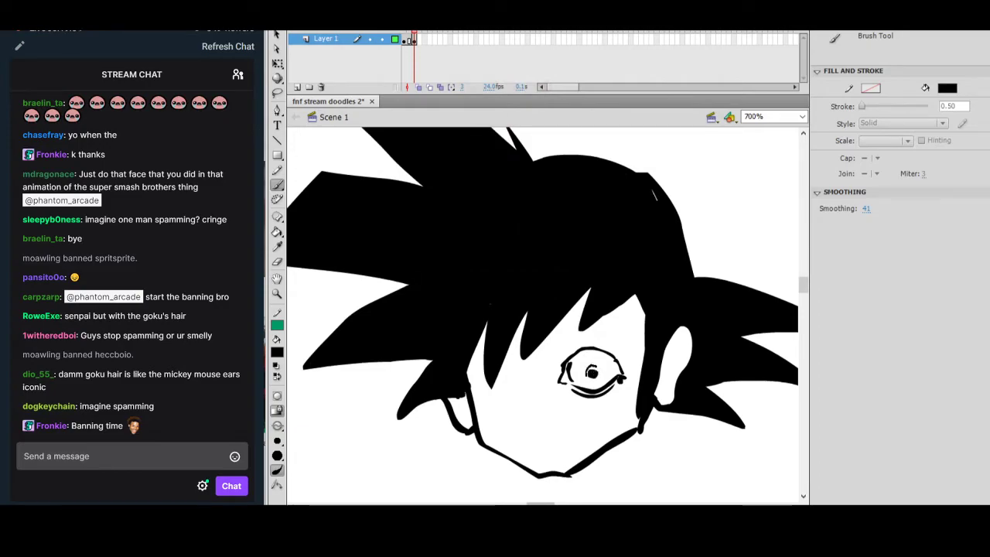
mouse_move(599, 369)
mouse_down()
mouse_move(588, 379)
mouse_move(601, 345)
mouse_move(568, 356)
mouse_up()
key(ctrl+z)
key(ctrl+z)
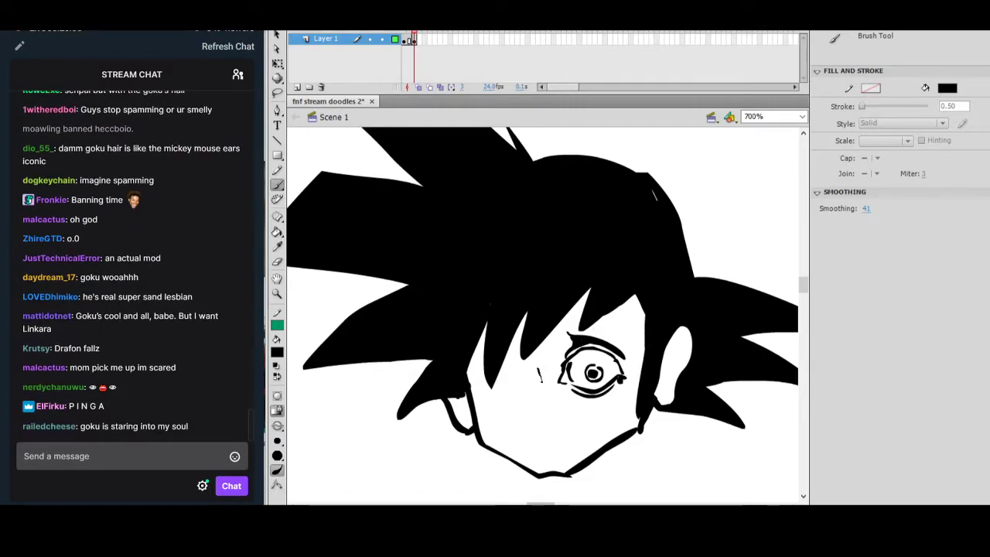
Draw the nose, the frown lines and shadows beside it, and the round outline of the left eye.
drag(540, 368, 544, 422)
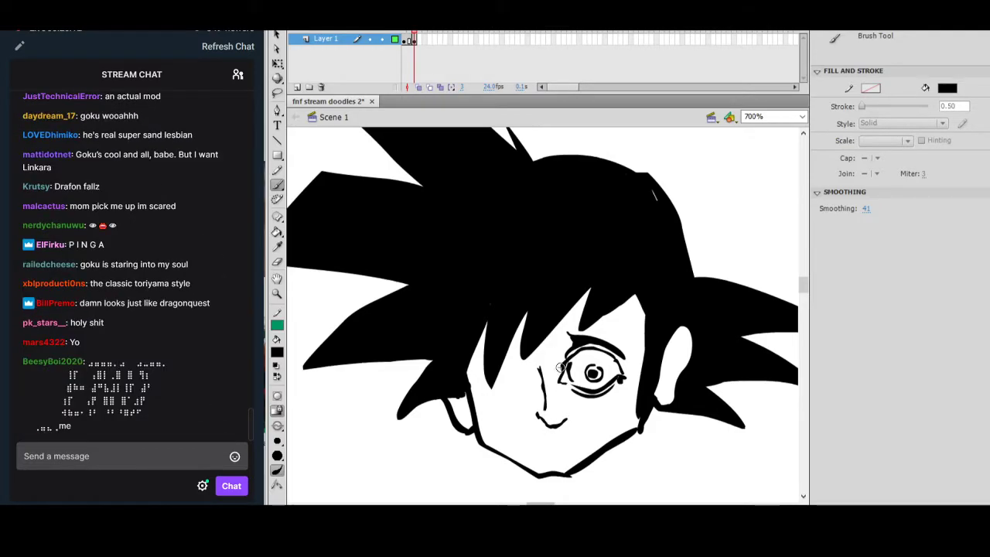
drag(561, 382, 568, 405)
drag(559, 357, 567, 404)
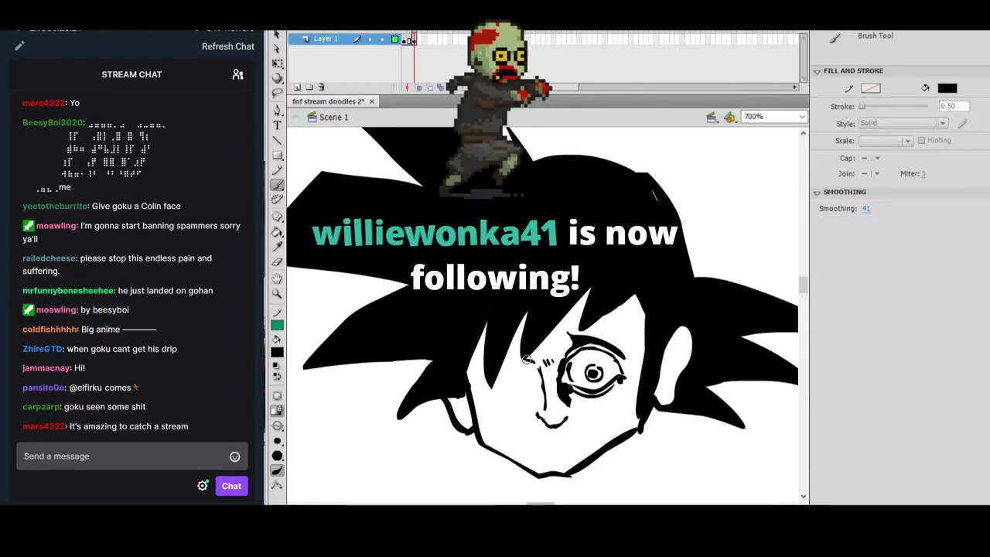
mouse_move(520, 360)
mouse_down()
mouse_move(507, 400)
mouse_move(527, 400)
mouse_move(513, 400)
mouse_move(543, 379)
mouse_up()
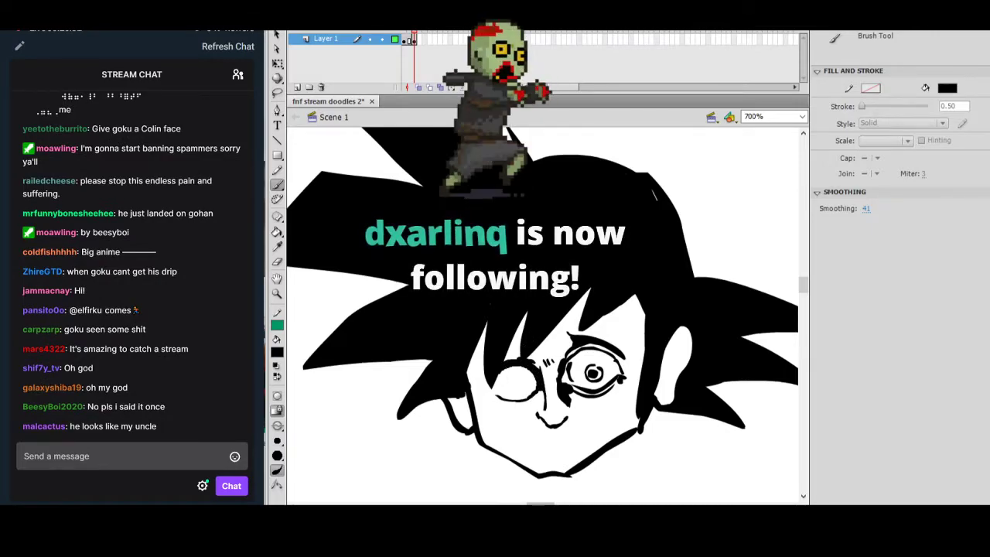
mouse_move(527, 399)
mouse_down()
mouse_move(538, 381)
mouse_move(543, 409)
mouse_up()
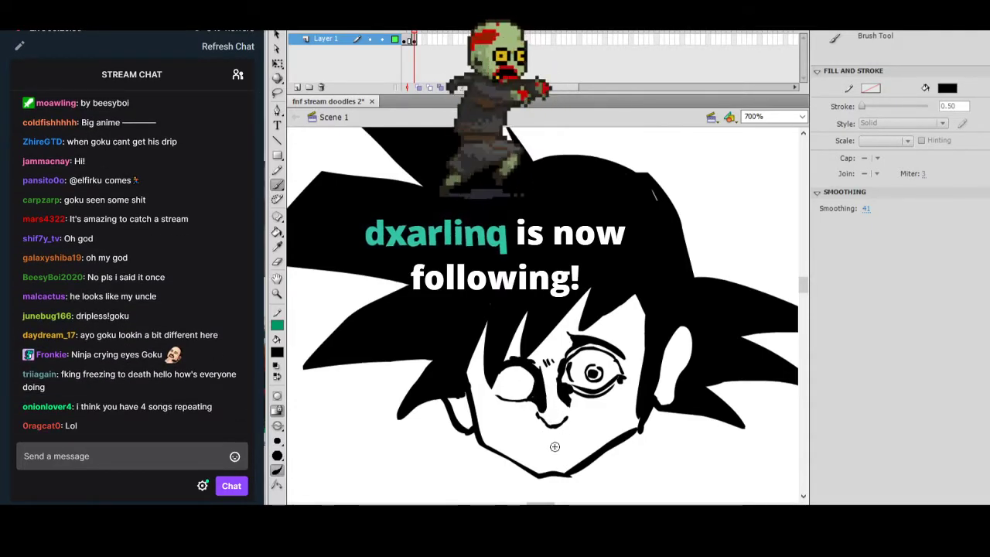
Draw a grimacing mouth below the nose, with a row of uneven teeth and thick dark lips.
drag(520, 442, 605, 437)
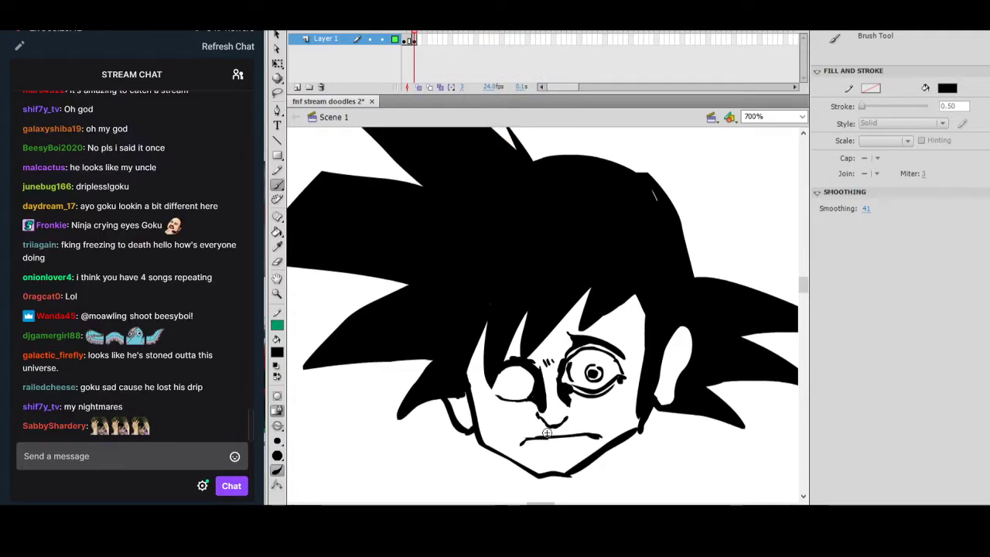
drag(526, 445, 599, 439)
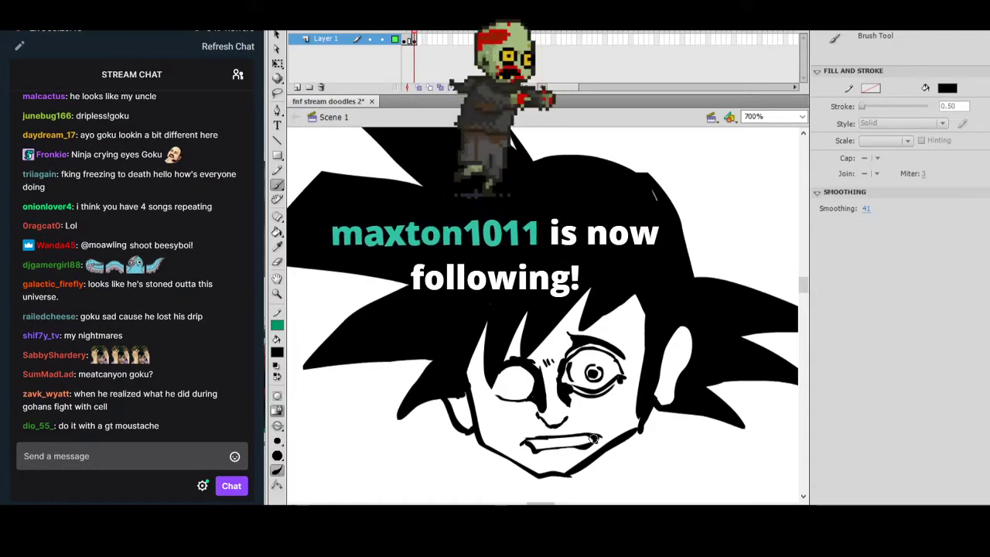
drag(534, 440, 538, 443)
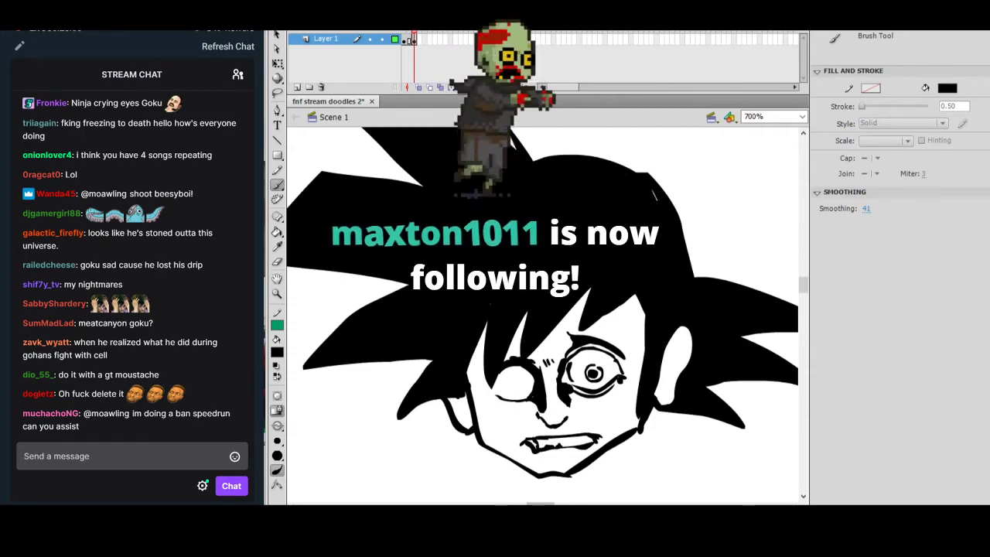
mouse_move(565, 446)
mouse_down()
mouse_move(577, 444)
mouse_move(555, 442)
mouse_up()
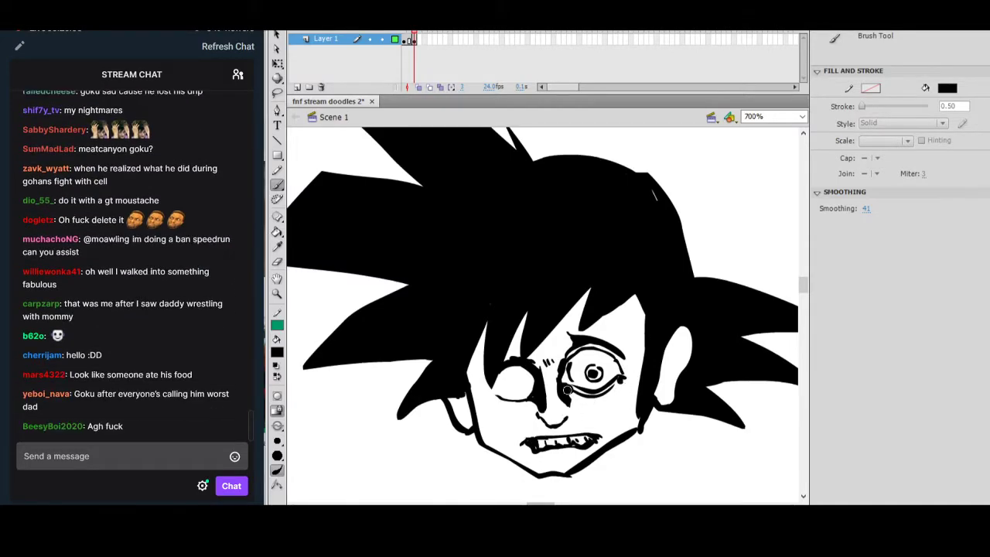
drag(540, 438, 552, 443)
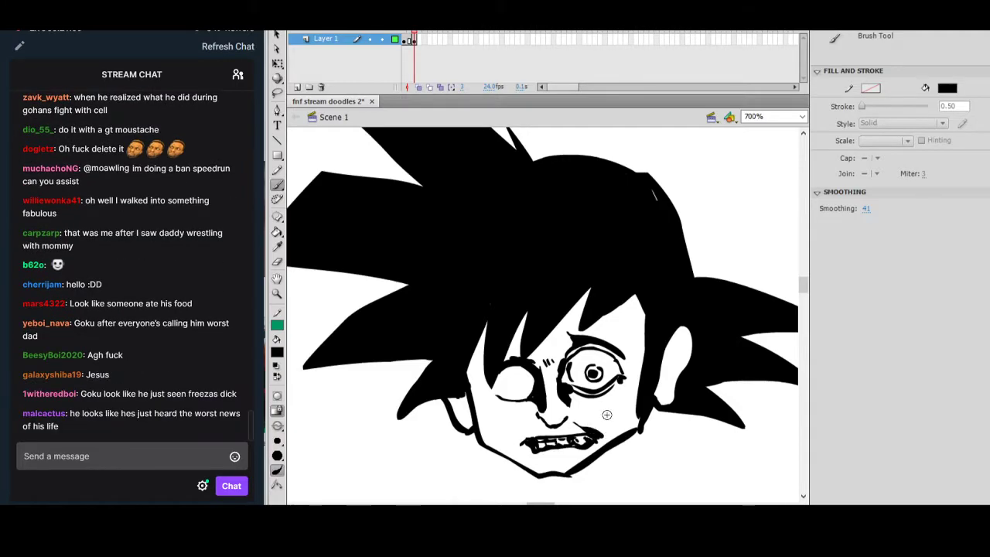
Add cheek and chin creases, the left pupil, hatching under both eyes, brows and inner ear lines.
drag(498, 411, 496, 418)
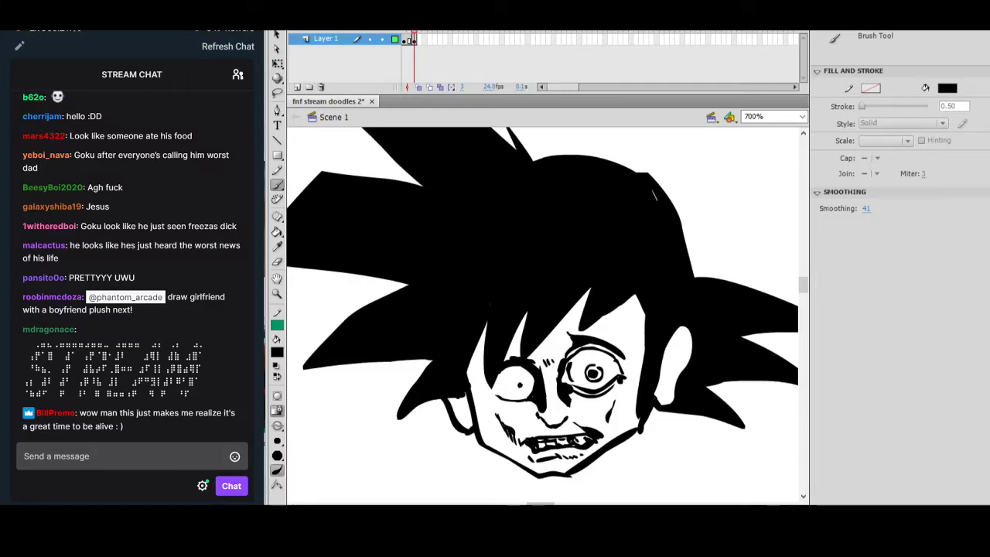
drag(519, 384, 520, 385)
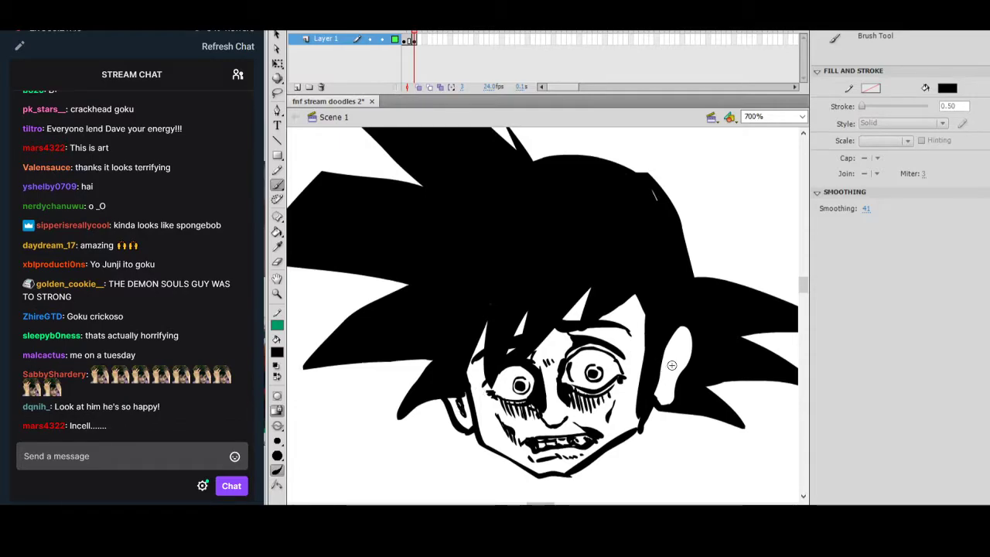
mouse_move(682, 359)
mouse_down()
mouse_move(667, 385)
mouse_move(678, 379)
mouse_move(663, 376)
mouse_up()
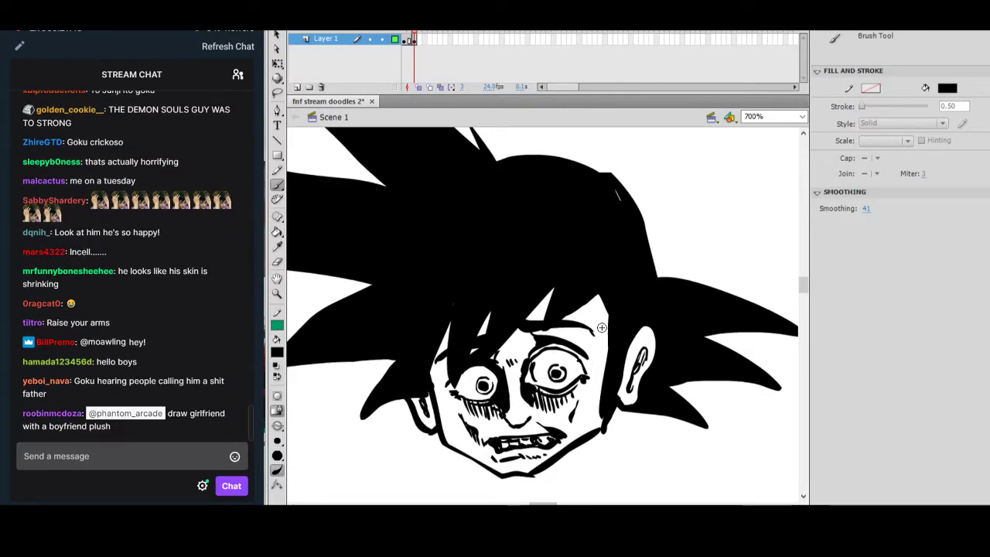
Hatch the temple beside the right eye and draw the neck and shoulder lines below the jaw.
drag(604, 327, 604, 361)
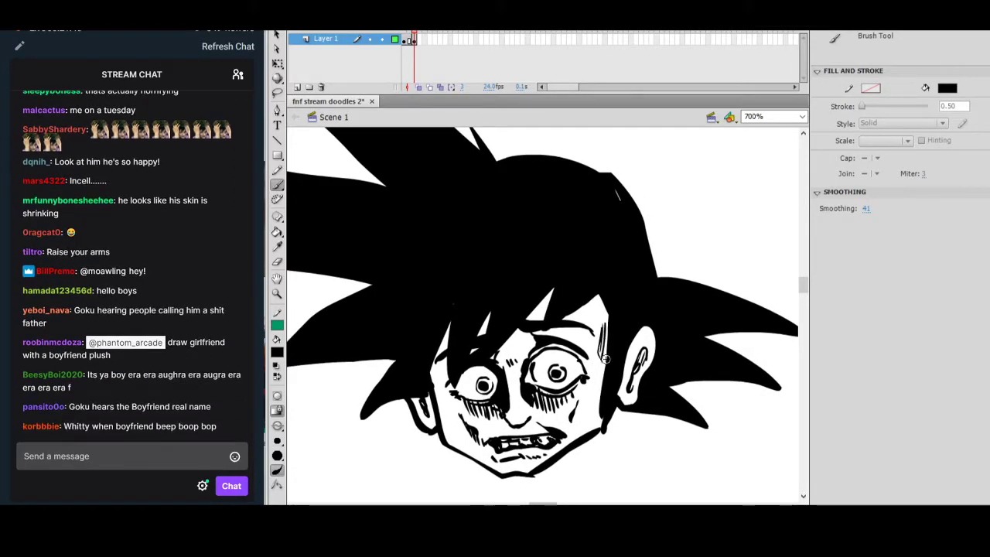
mouse_move(586, 406)
mouse_down()
mouse_move(582, 373)
mouse_move(627, 415)
mouse_up()
ctrl+alt+click(609, 376)
ctrl+click(531, 348)
drag(657, 344, 662, 352)
drag(470, 345, 466, 381)
mouse_move(619, 361)
mouse_down()
mouse_move(615, 372)
mouse_move(652, 356)
mouse_move(658, 331)
mouse_move(678, 434)
mouse_up()
ctrl+shift+click(705, 391)
scroll(619, 362, up, 3)
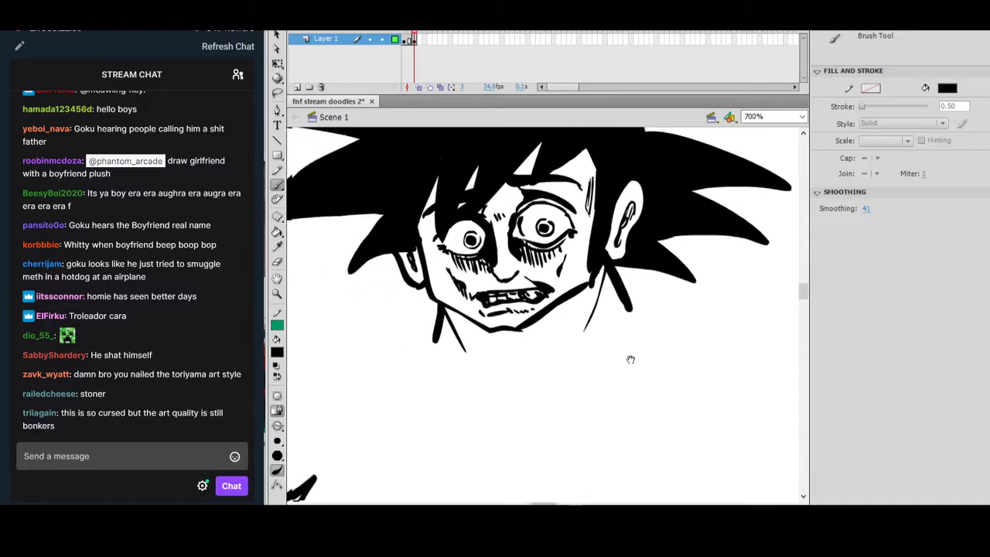
Draw four gripping fingers with fingernails in the empty area below the head.
drag(618, 364, 627, 331)
drag(639, 395, 617, 403)
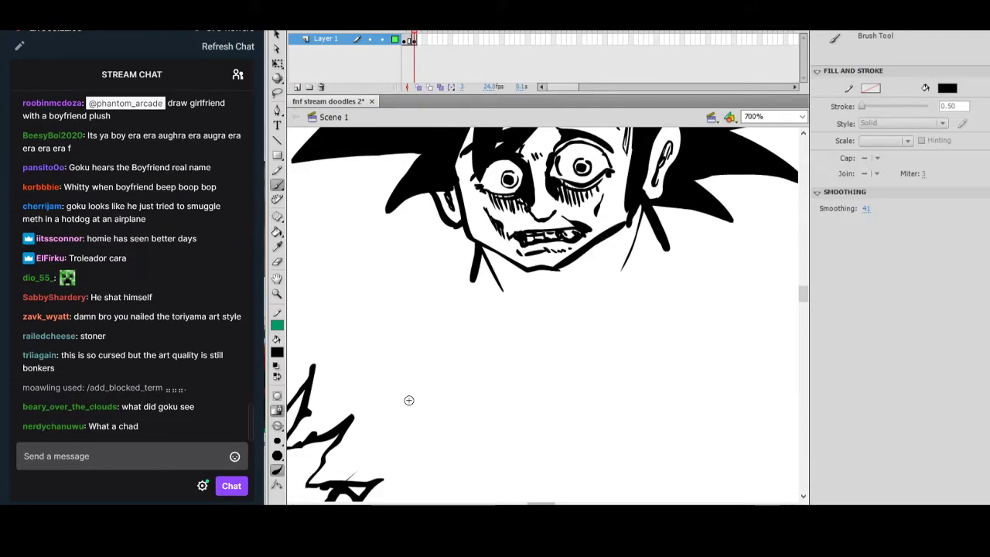
mouse_move(425, 422)
mouse_down()
mouse_move(414, 481)
mouse_move(436, 490)
mouse_move(447, 417)
mouse_move(426, 419)
mouse_move(440, 442)
mouse_move(440, 426)
mouse_move(431, 424)
mouse_move(449, 485)
mouse_move(471, 499)
mouse_move(481, 473)
mouse_move(479, 430)
mouse_move(460, 424)
mouse_move(490, 497)
mouse_move(515, 497)
mouse_up()
drag(489, 433, 488, 436)
mouse_move(495, 441)
mouse_down()
mouse_move(526, 474)
mouse_move(548, 474)
mouse_move(539, 447)
mouse_up()
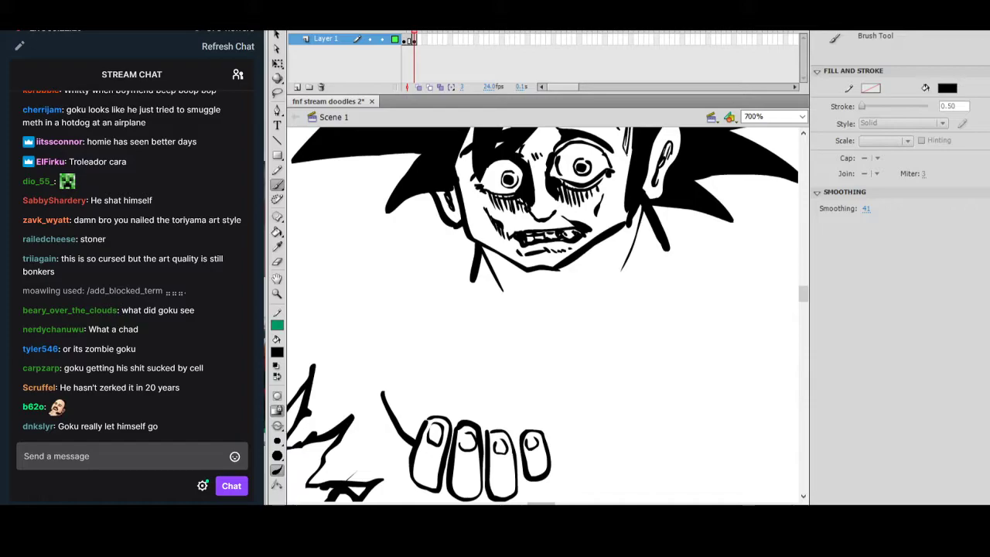
Outline a second head held above the fingers, with jagged bangs, an ear, bowl-shaped hair and a striped shine band.
mouse_move(554, 444)
mouse_down()
mouse_move(566, 415)
mouse_move(560, 385)
mouse_move(523, 337)
mouse_move(499, 338)
mouse_move(480, 320)
mouse_move(438, 366)
mouse_up()
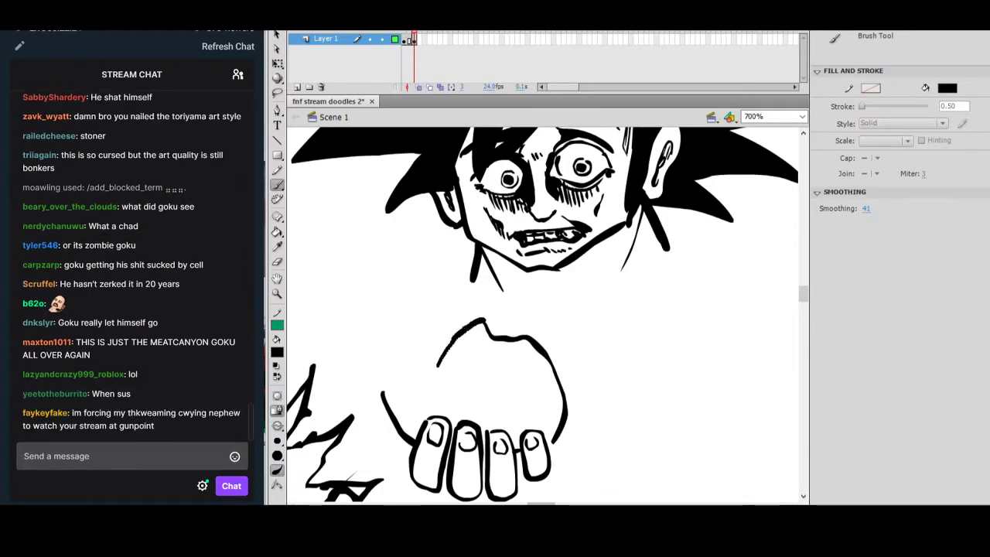
mouse_move(414, 328)
mouse_down()
mouse_move(420, 379)
mouse_move(408, 387)
mouse_move(401, 355)
mouse_move(397, 385)
mouse_move(365, 431)
mouse_up()
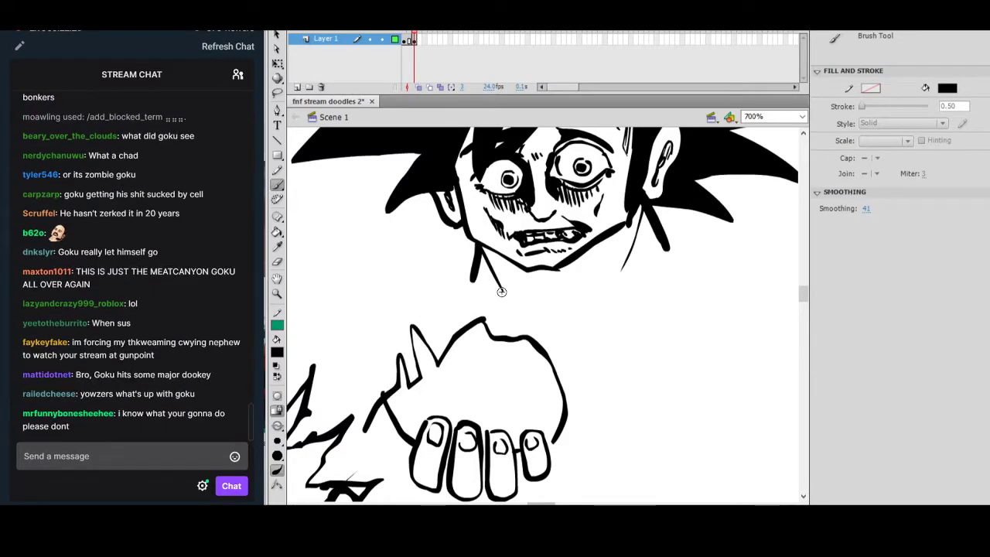
mouse_move(415, 276)
mouse_down()
mouse_move(496, 282)
mouse_move(539, 315)
mouse_up()
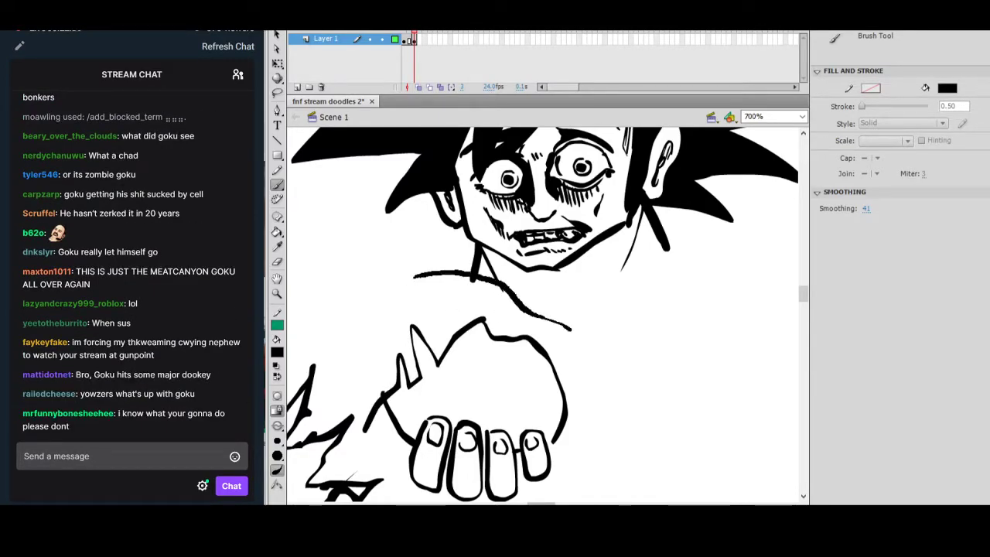
mouse_move(559, 348)
mouse_down()
mouse_move(534, 334)
mouse_move(556, 370)
mouse_up()
mouse_move(419, 281)
mouse_down()
mouse_move(387, 293)
mouse_move(334, 344)
mouse_up()
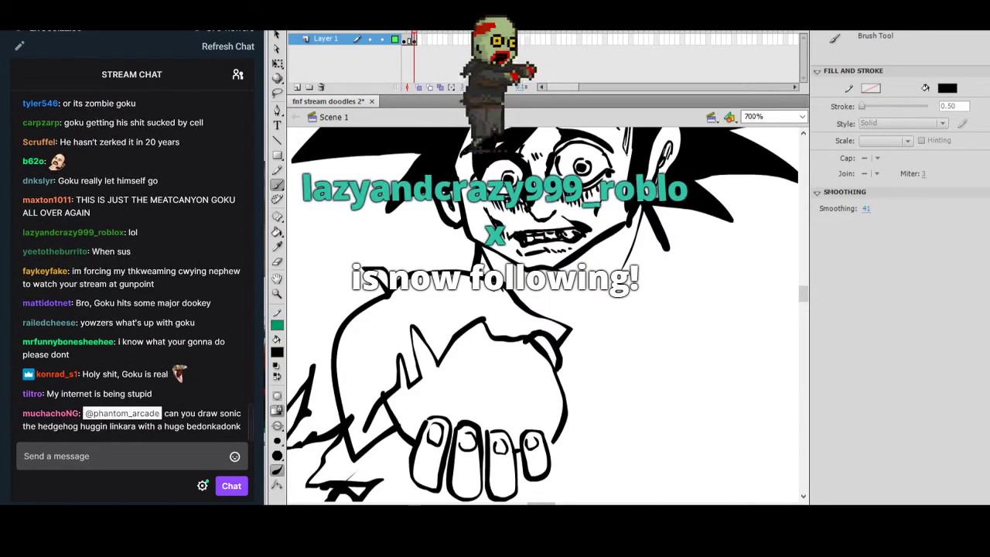
mouse_move(342, 355)
mouse_down()
mouse_move(430, 309)
mouse_move(385, 316)
mouse_move(435, 305)
mouse_move(461, 291)
mouse_up()
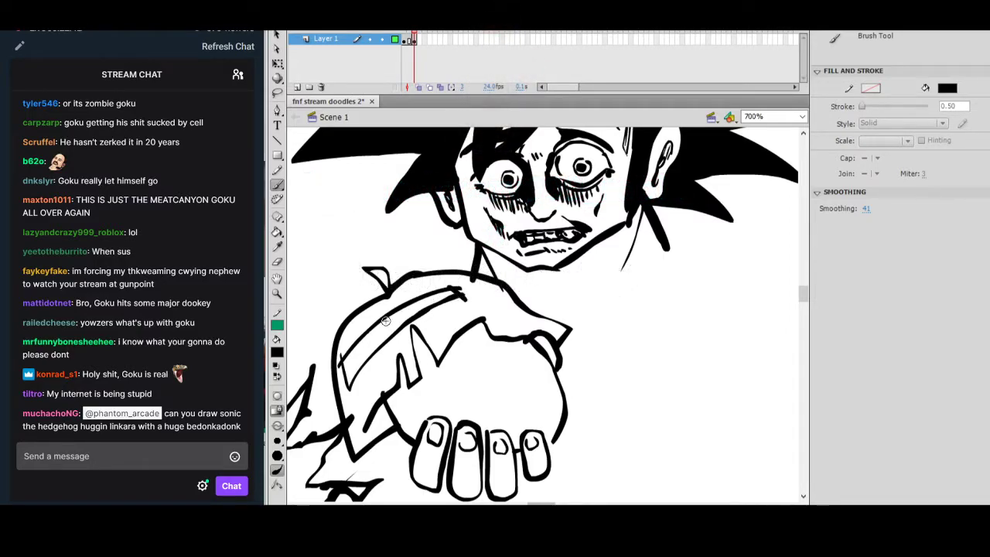
mouse_move(371, 342)
mouse_down()
mouse_move(355, 379)
mouse_move(394, 315)
mouse_move(417, 321)
mouse_move(435, 309)
mouse_up()
Fill the second head's hair and its small top tuft with solid black, leaving the shine patches white.
click(277, 232)
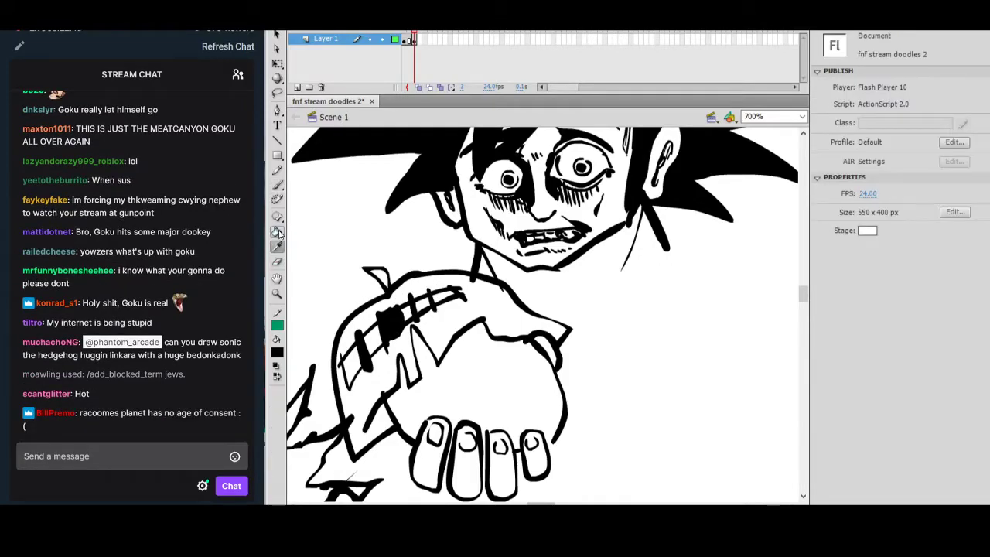
click(511, 294)
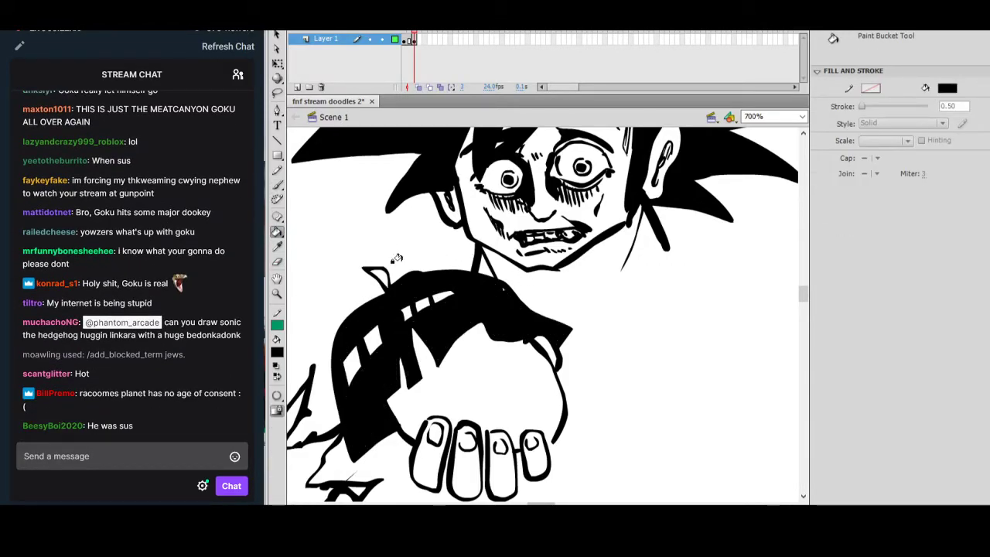
click(377, 279)
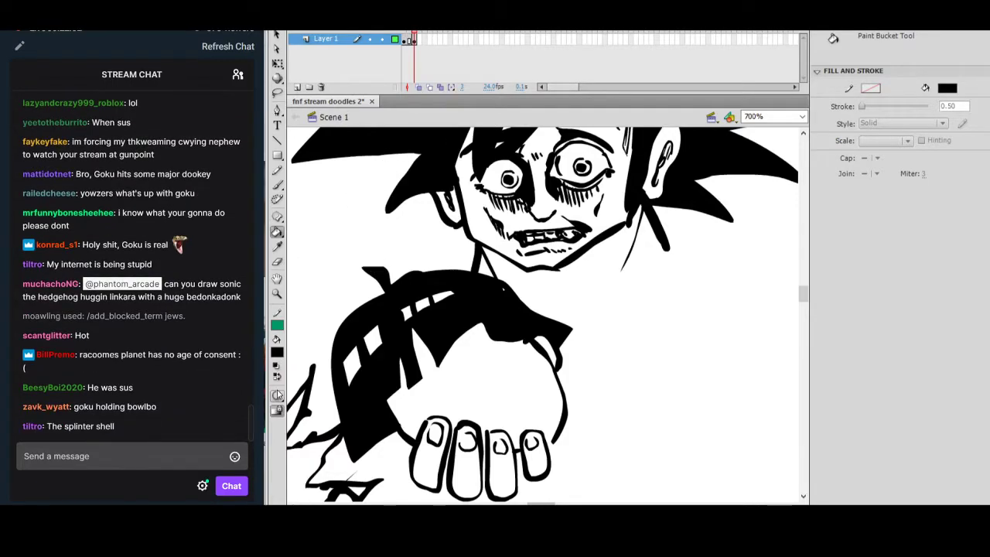
Brush a swollen, half-closed eye with dots and brow marks on the held head, plus wrinkle lines beside it.
key(b)
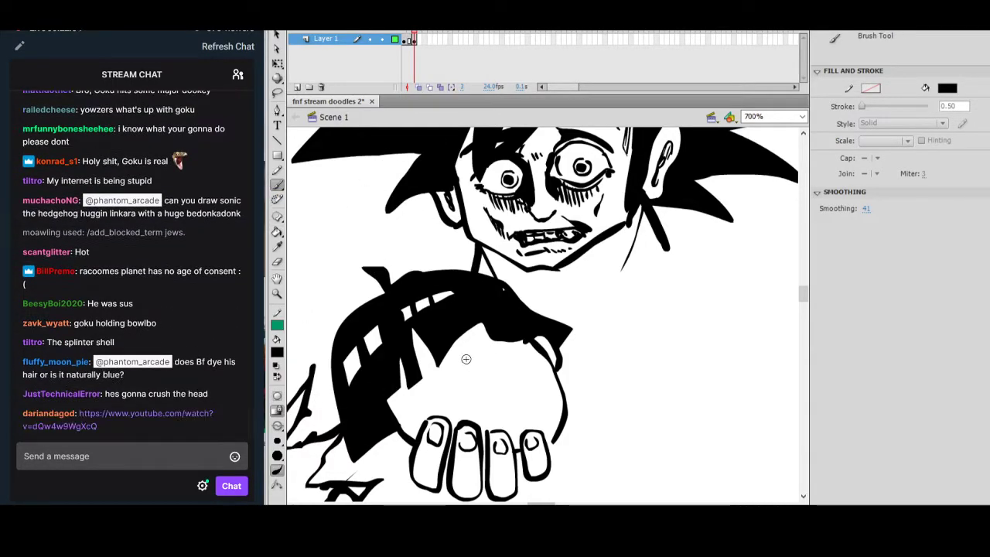
drag(492, 364, 454, 392)
mouse_move(501, 361)
mouse_down()
mouse_move(469, 378)
mouse_move(493, 359)
mouse_move(483, 384)
mouse_move(463, 395)
mouse_move(500, 370)
mouse_move(492, 357)
mouse_move(457, 381)
mouse_up()
mouse_move(485, 345)
mouse_down()
mouse_move(461, 387)
mouse_move(468, 393)
mouse_move(519, 350)
mouse_up()
drag(513, 355, 519, 357)
click(470, 356)
click(478, 357)
click(486, 352)
click(488, 390)
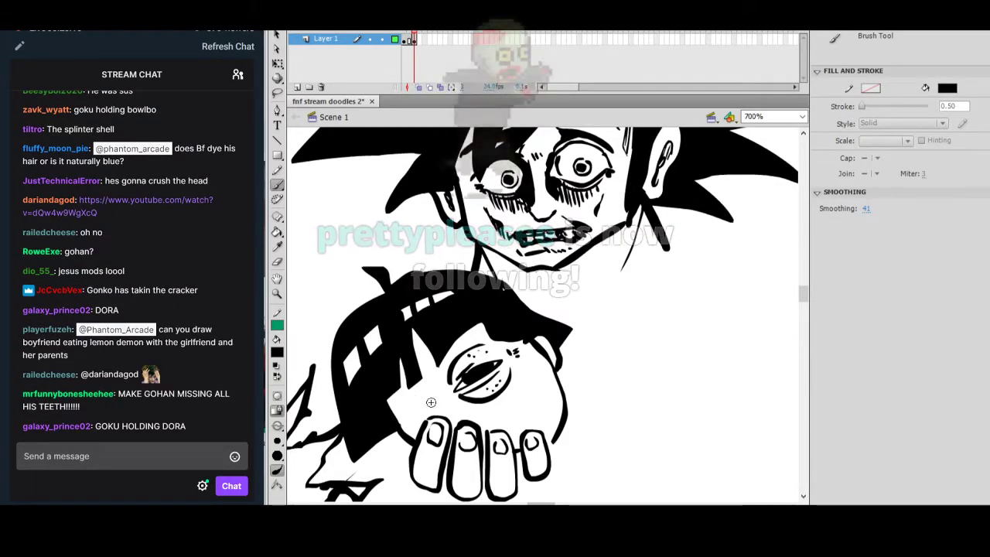
drag(424, 405, 405, 427)
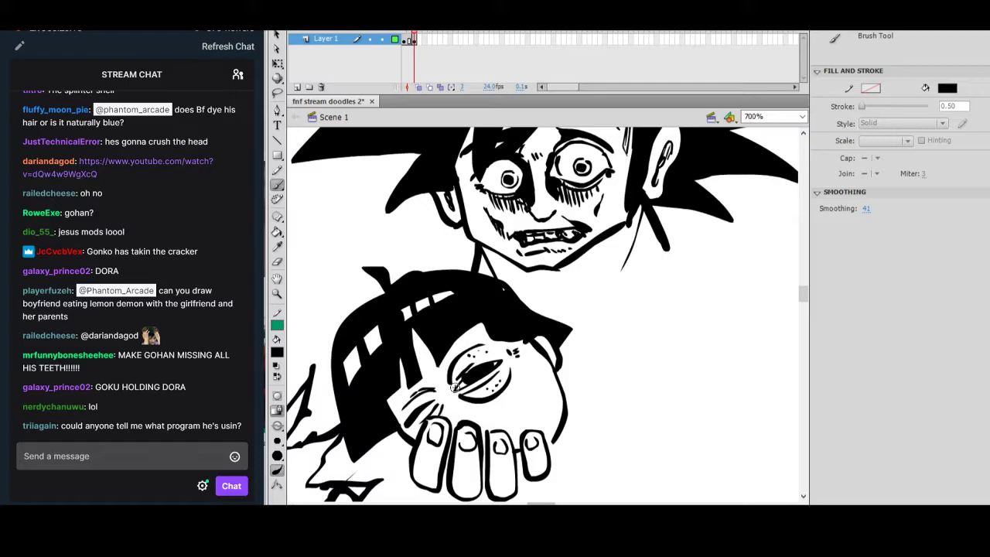
drag(475, 423, 525, 377)
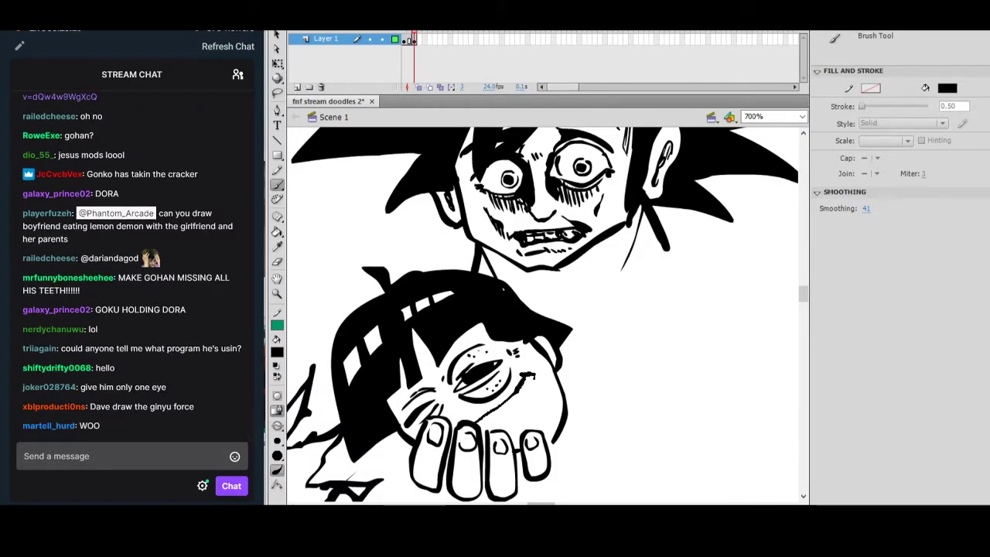
key(ctrl+z)
key(ctrl+z)
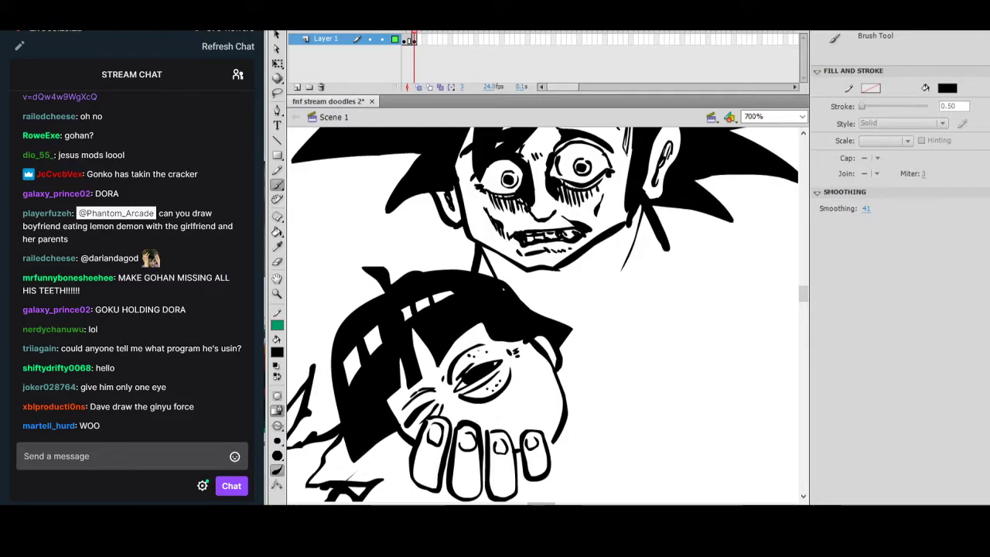
Draw a long curved shape below the held head's swollen eye and add thin vertical lines beneath it.
drag(537, 389, 507, 431)
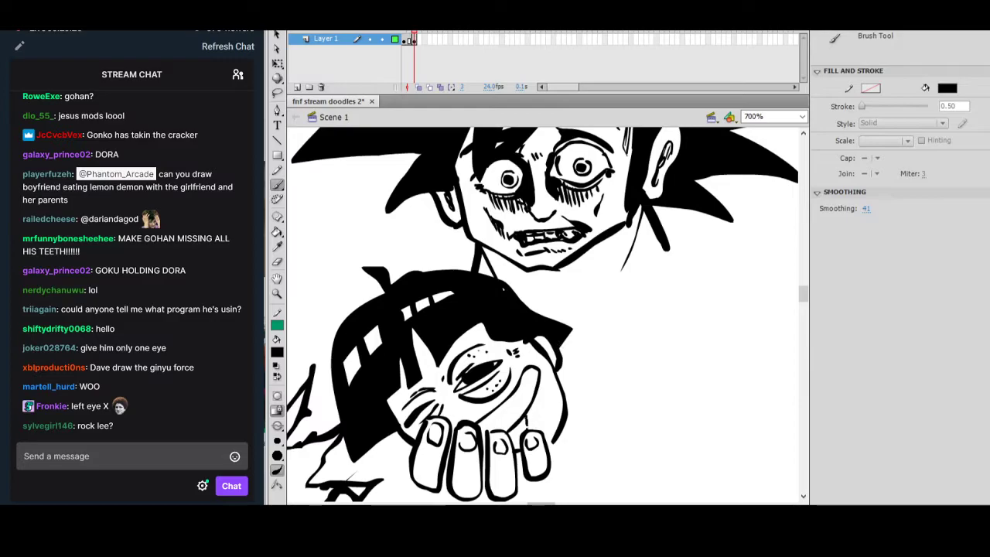
mouse_move(540, 382)
mouse_down()
mouse_move(543, 433)
mouse_move(514, 442)
mouse_up()
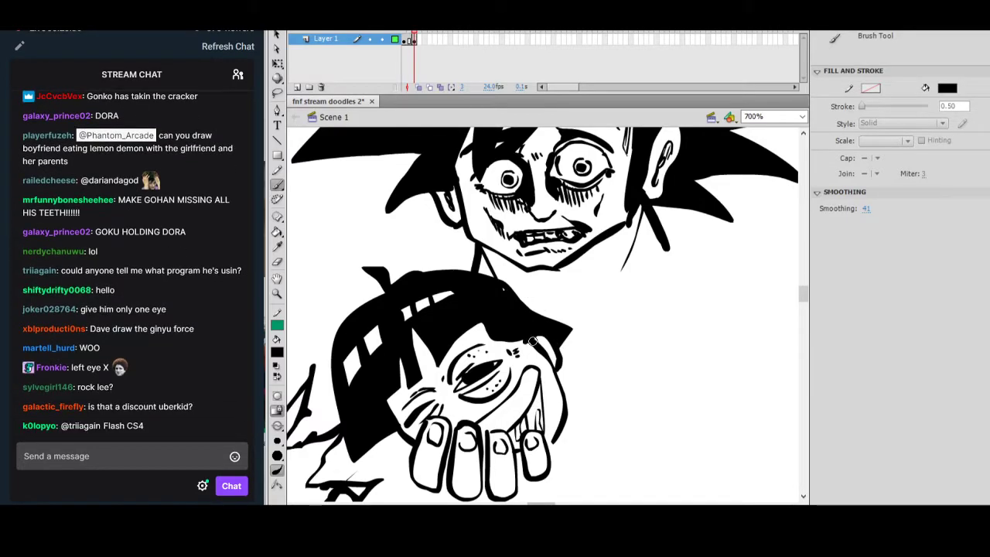
mouse_move(634, 350)
mouse_down()
mouse_move(593, 361)
mouse_move(591, 350)
mouse_up()
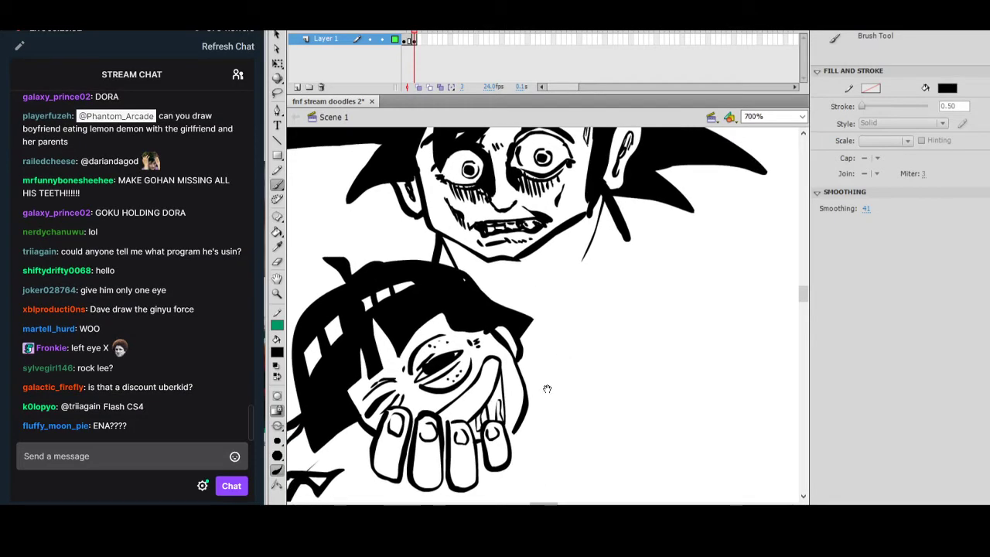
Draw a limp arm hanging beside the held head, with a wristband and a small dangling hand.
drag(550, 382, 546, 351)
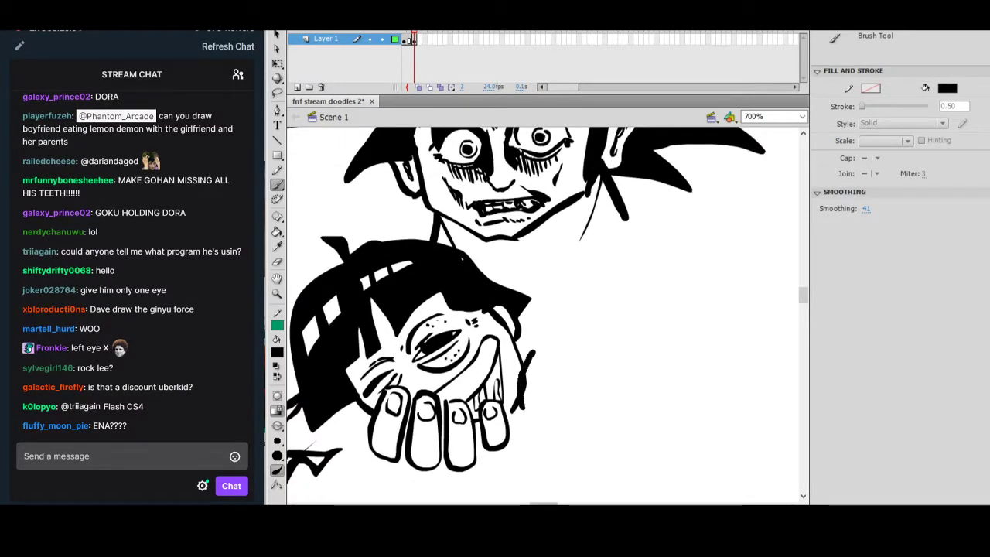
drag(523, 405, 524, 457)
drag(579, 415, 590, 354)
mouse_move(533, 395)
mouse_down()
mouse_move(531, 420)
mouse_move(576, 402)
mouse_up()
drag(576, 412, 576, 399)
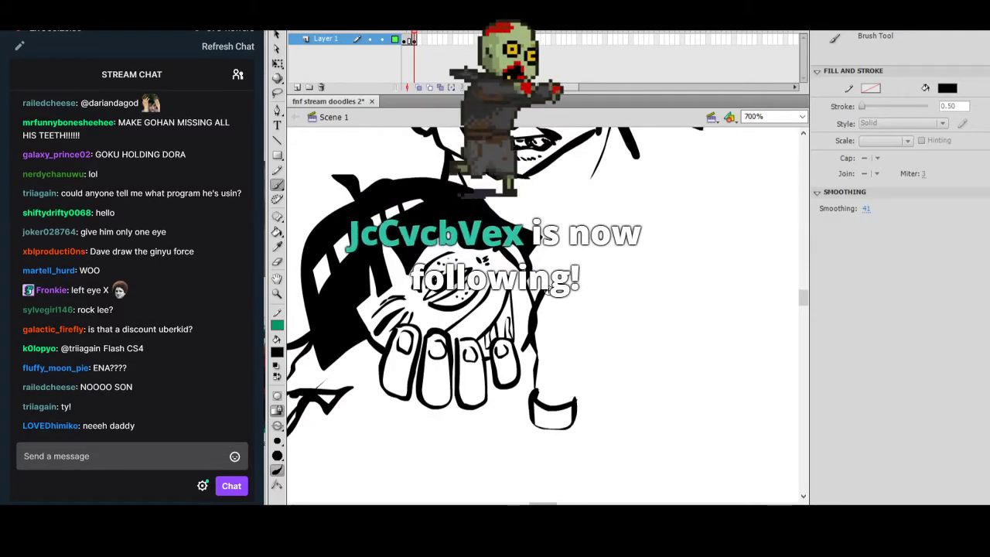
drag(572, 286, 577, 391)
mouse_move(535, 428)
mouse_down()
mouse_move(530, 473)
mouse_move(548, 462)
mouse_move(560, 488)
mouse_move(578, 465)
mouse_up()
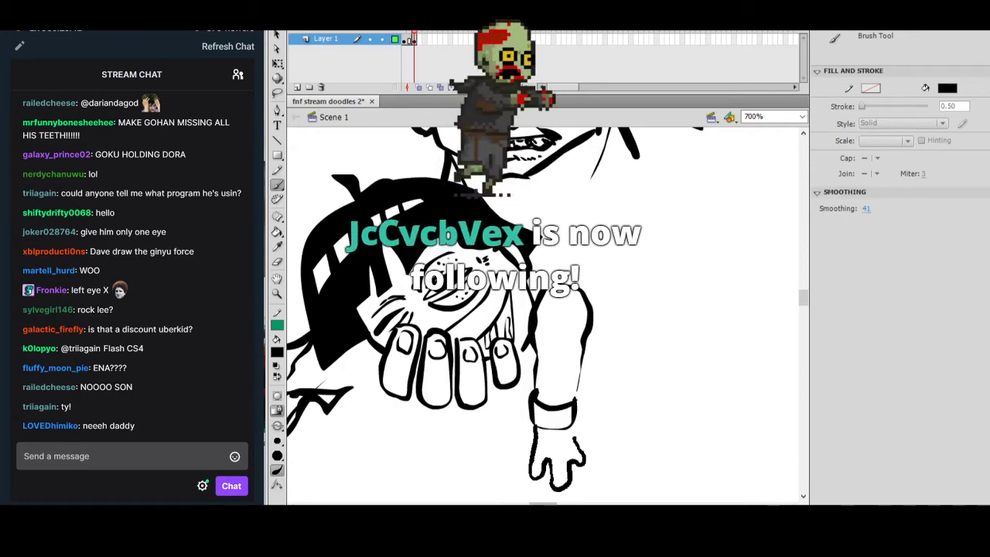
Draw four fingers with nails beside the limp arm and a wavy body outline running from the held head over them.
drag(569, 249, 572, 295)
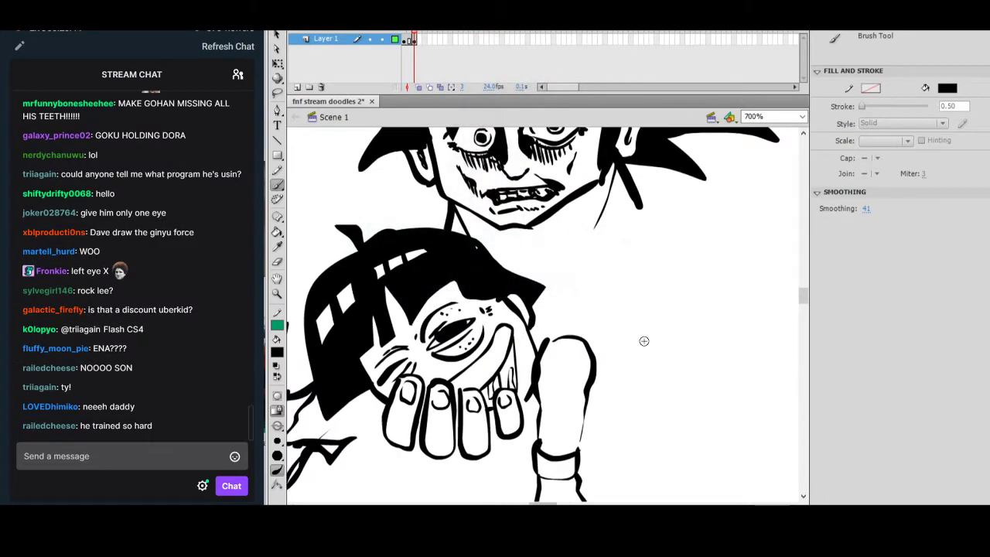
mouse_move(596, 455)
mouse_down()
mouse_move(623, 451)
mouse_move(611, 397)
mouse_move(596, 427)
mouse_move(628, 404)
mouse_move(647, 448)
mouse_move(653, 392)
mouse_move(654, 413)
mouse_move(681, 437)
mouse_move(713, 392)
mouse_move(678, 390)
mouse_up()
mouse_move(632, 407)
mouse_down()
mouse_move(643, 401)
mouse_move(619, 413)
mouse_up()
key(ctrl+z)
key(ctrl+z)
mouse_move(669, 344)
mouse_down()
mouse_move(567, 310)
mouse_move(627, 334)
mouse_move(691, 314)
mouse_move(723, 306)
mouse_up()
drag(770, 356, 750, 431)
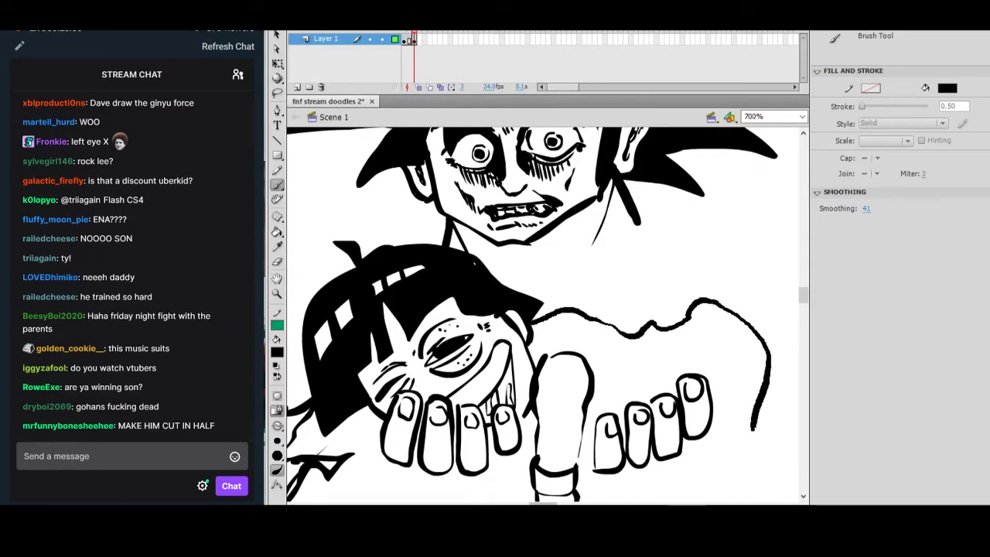
Outline the jagged lower edges of the held body below the fingers and close the gaps around the arm and fingers.
drag(773, 397, 765, 346)
mouse_move(743, 443)
mouse_down()
mouse_move(765, 403)
mouse_move(745, 379)
mouse_up()
mouse_move(571, 410)
mouse_down()
mouse_move(569, 446)
mouse_move(604, 453)
mouse_move(625, 480)
mouse_up()
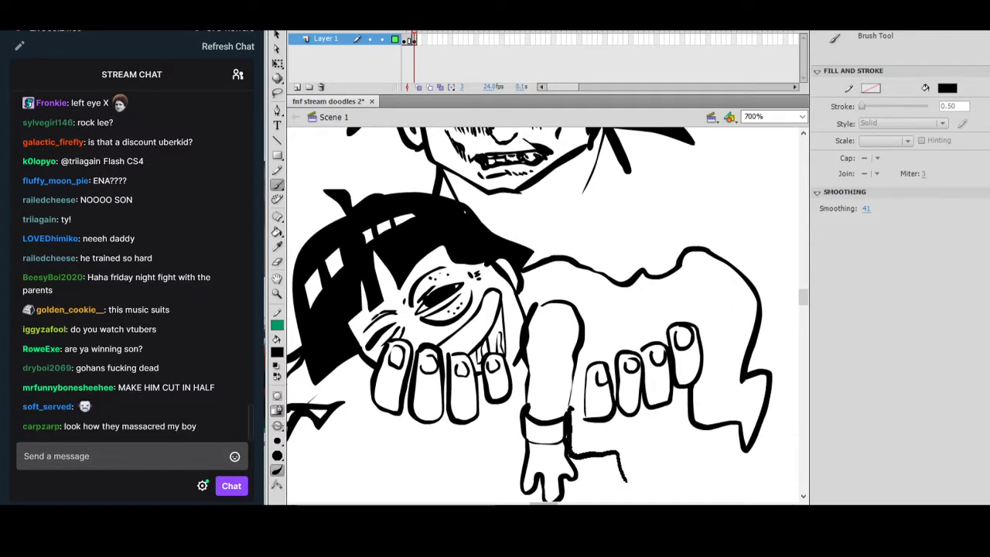
drag(648, 404, 635, 466)
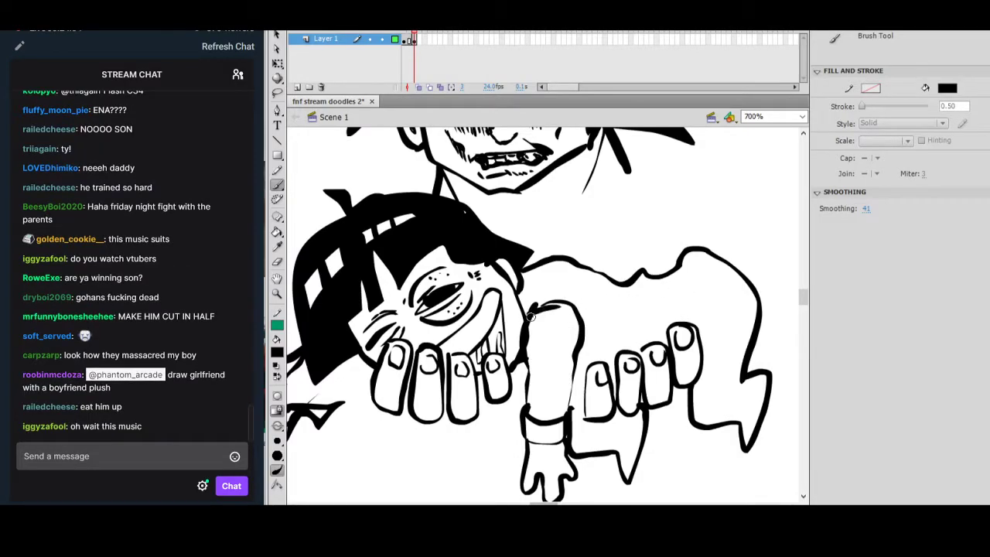
drag(732, 307, 728, 316)
drag(584, 397, 581, 430)
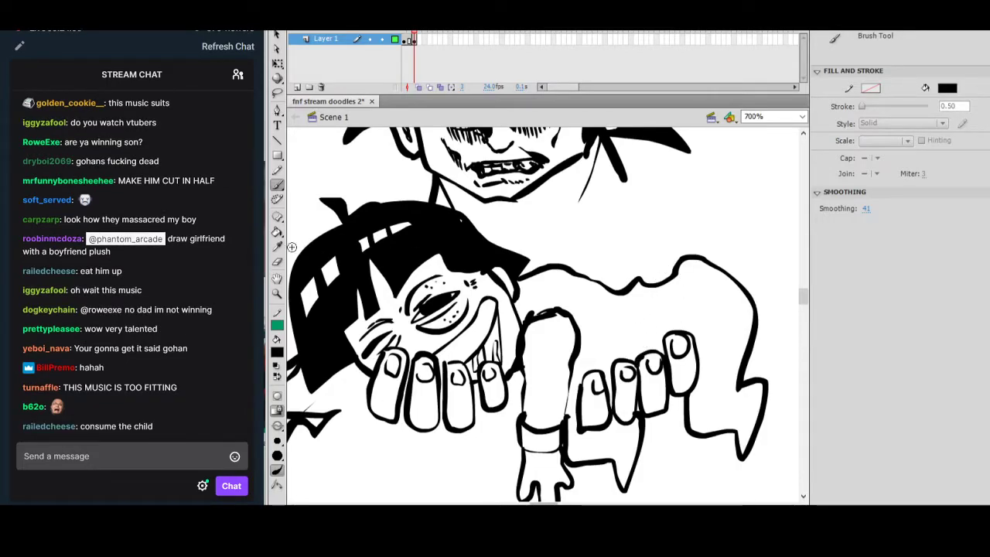
Fill the held body's outline with solid black, leaving the arm and fingers white.
key(k)
click(648, 310)
scroll(672, 320, up, 4)
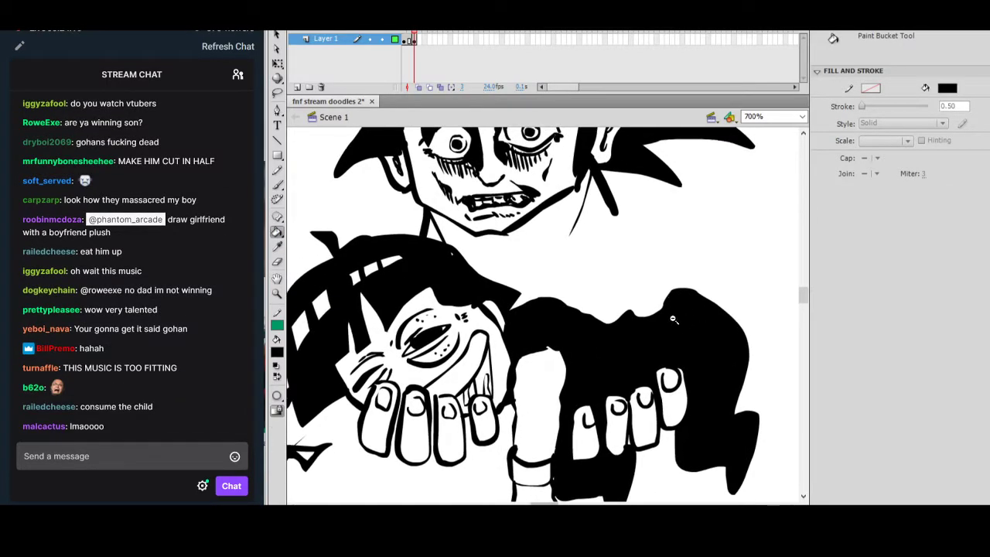
Lasso the spiky-haired character's horrified eyes, nose and mouth and delete them, keeping the face outline and bangs.
ctrl+shift+click(672, 320)
drag(607, 293, 644, 337)
drag(559, 334, 587, 347)
drag(675, 374, 640, 350)
mouse_move(663, 382)
mouse_down()
mouse_move(639, 373)
mouse_move(668, 376)
mouse_move(663, 386)
mouse_up()
ctrl+click(567, 325)
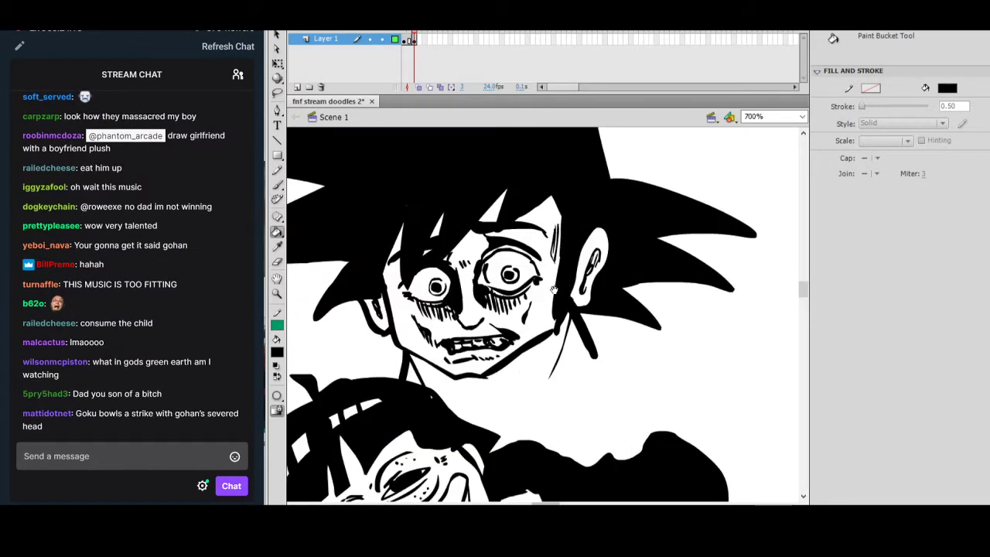
drag(413, 186, 448, 205)
key(l)
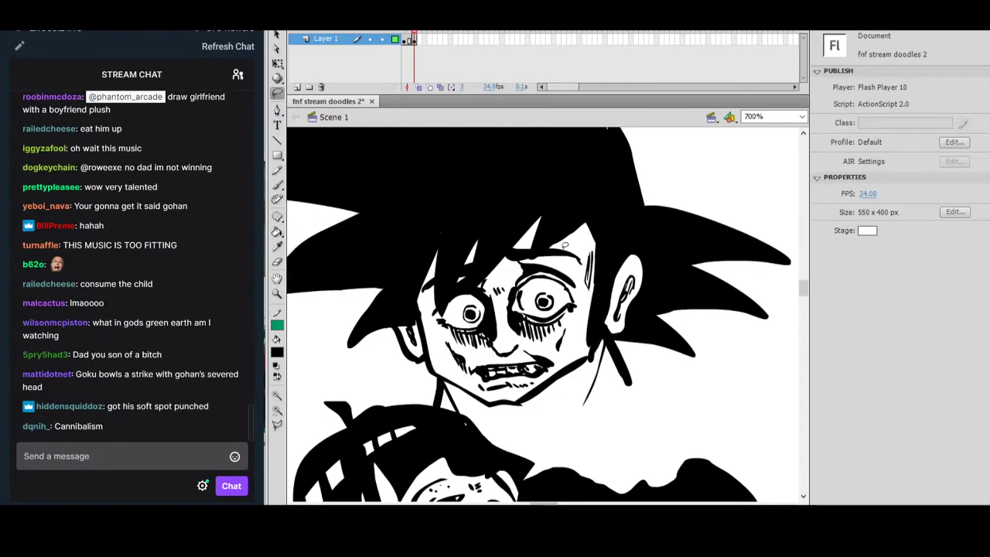
drag(550, 245, 530, 237)
mouse_move(489, 279)
mouse_down()
mouse_move(468, 290)
mouse_move(471, 256)
mouse_up()
mouse_move(437, 310)
mouse_down()
mouse_move(434, 273)
mouse_move(424, 293)
mouse_move(447, 361)
mouse_move(494, 393)
mouse_move(527, 387)
mouse_move(585, 332)
mouse_move(604, 236)
mouse_up()
key(Delete)
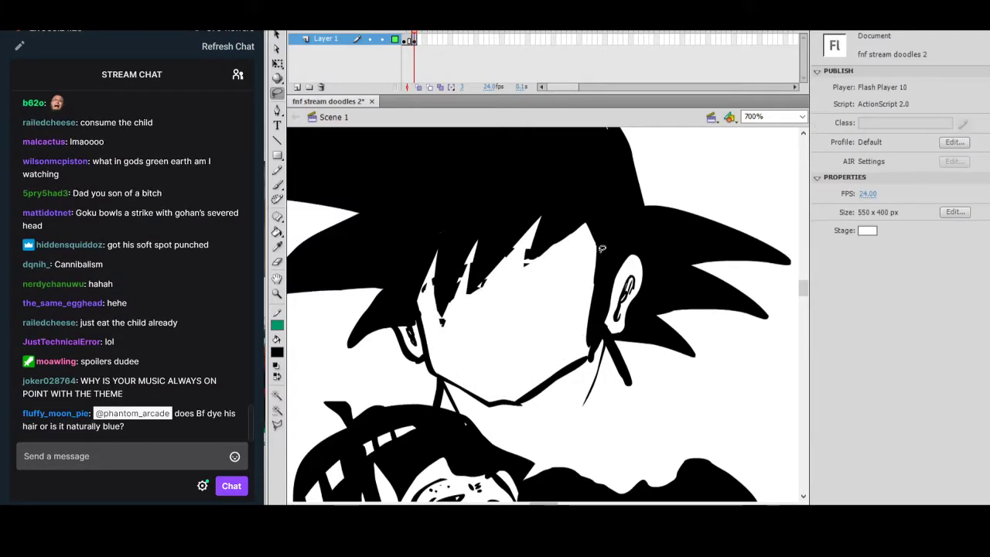
Erase the leftover specks and ragged bits along the tips of the character's bangs.
key(e)
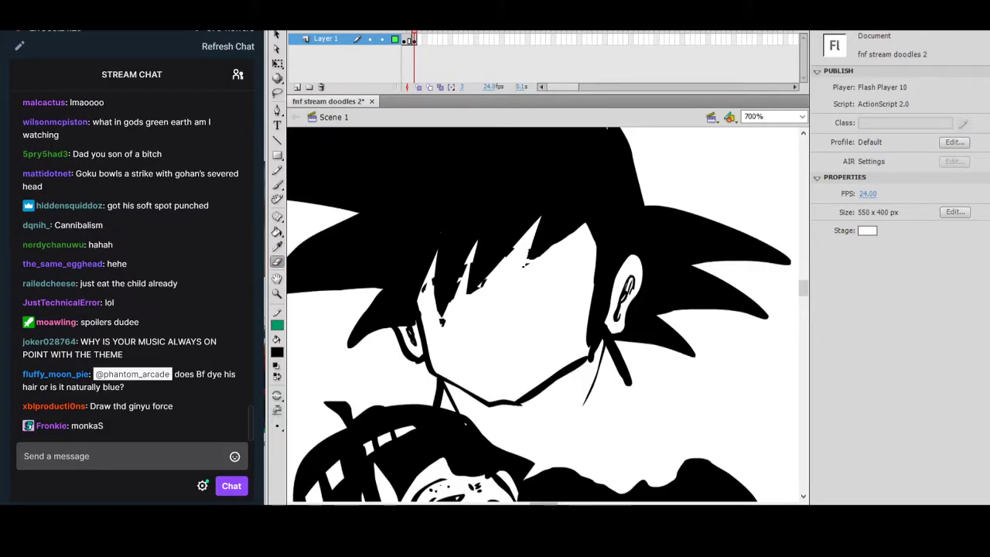
mouse_move(470, 263)
mouse_down()
mouse_move(468, 292)
mouse_move(485, 283)
mouse_move(450, 302)
mouse_up()
click(443, 324)
click(425, 288)
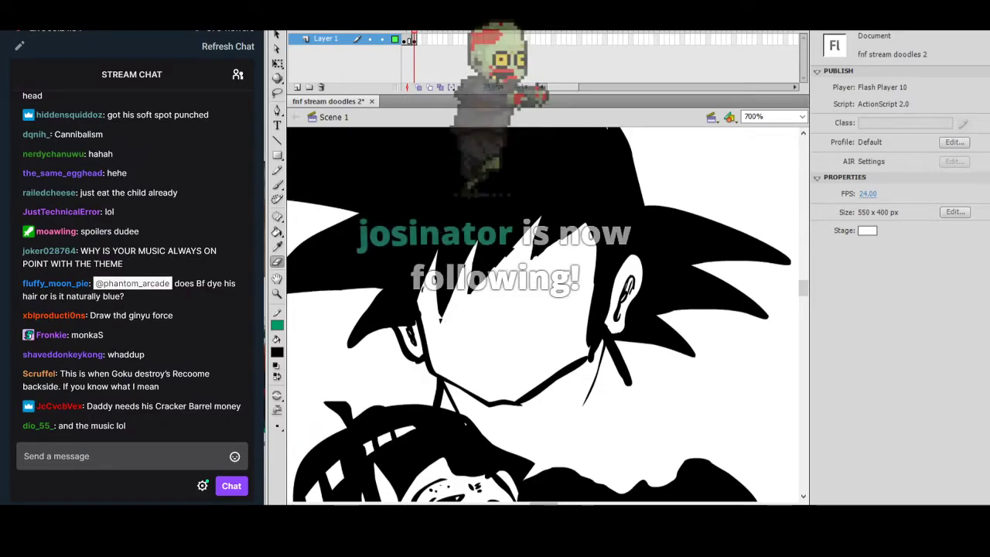
Draw tall, rounded eyes with solid black oval pupils and a small pointed nose on the blank face.
key(b)
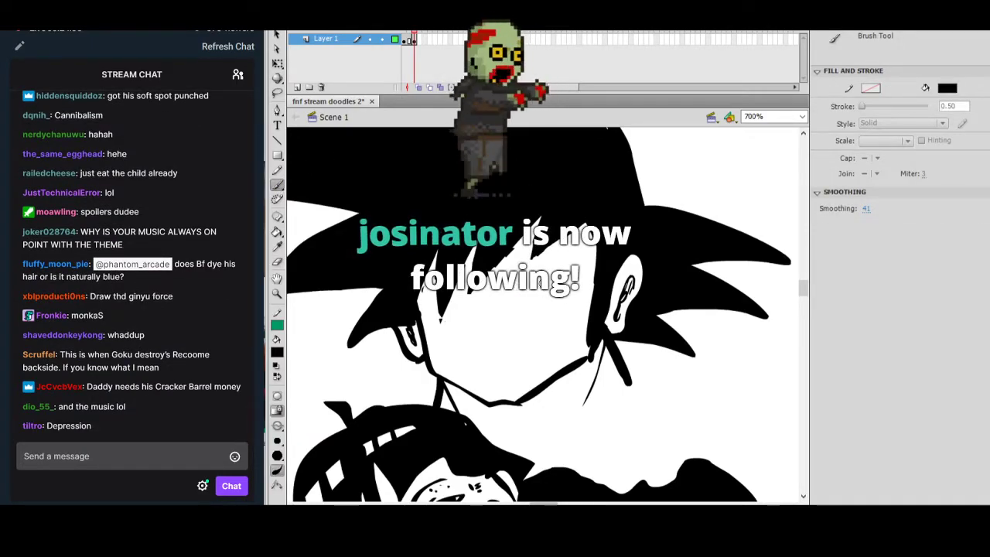
drag(565, 303, 565, 325)
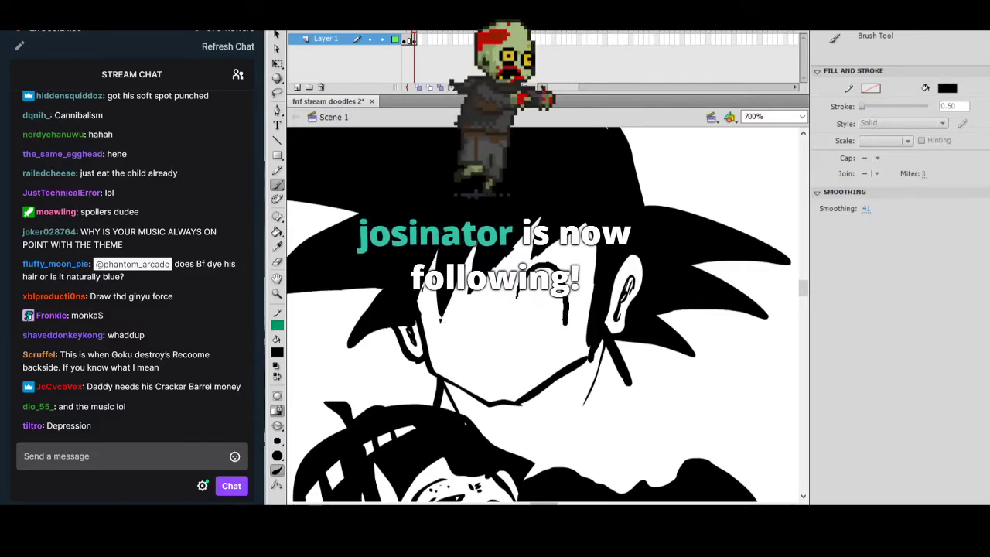
key(ctrl+z)
drag(446, 302, 459, 349)
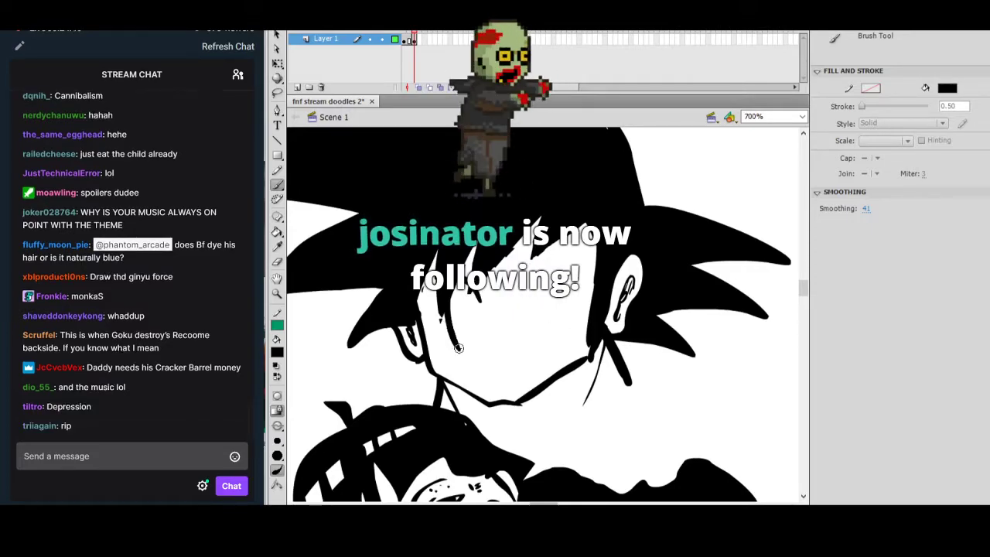
mouse_move(512, 296)
mouse_down()
mouse_move(567, 313)
mouse_move(568, 330)
mouse_up()
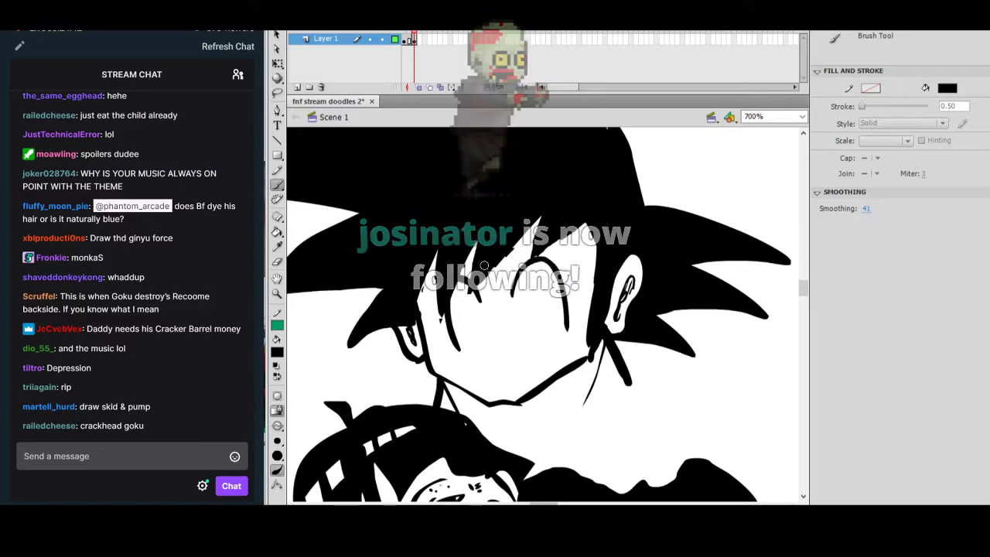
drag(475, 339, 477, 303)
mouse_move(540, 295)
mouse_down()
mouse_move(515, 300)
mouse_move(536, 332)
mouse_up()
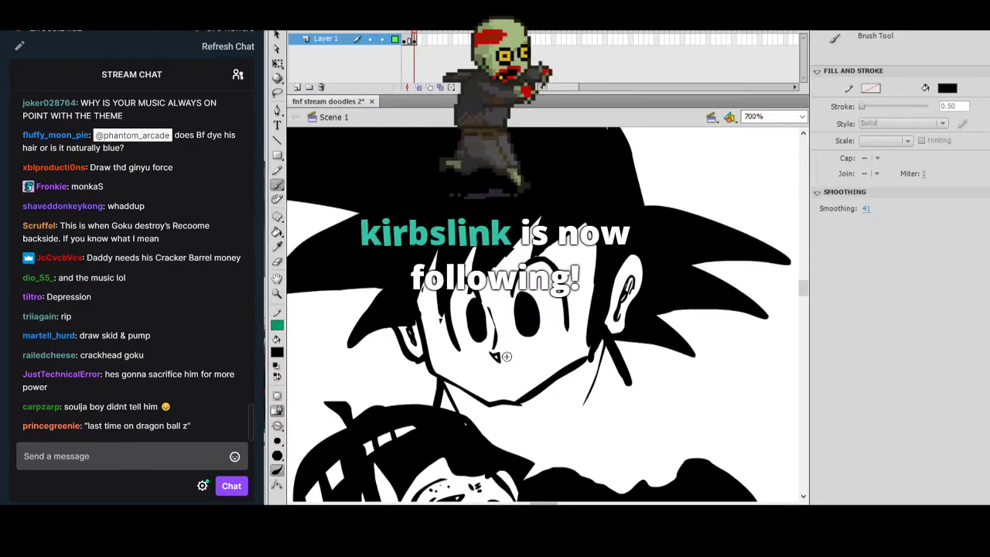
mouse_move(475, 367)
mouse_down()
mouse_move(490, 373)
mouse_move(555, 349)
mouse_up()
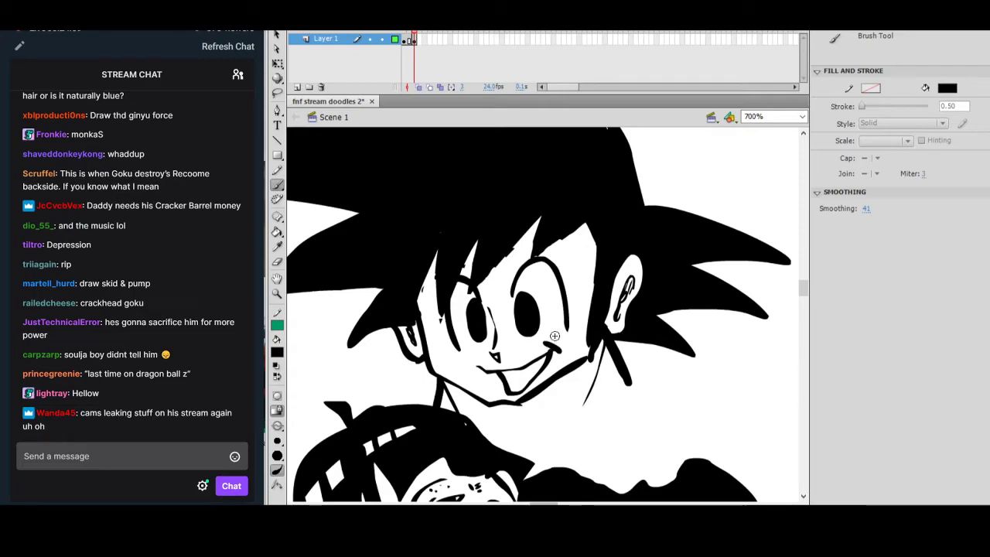
key(ctrl+z)
key(ctrl+z)
Draw a wide, open grin with a dark interior under the nose, and add thin cheek lines below both eyes.
mouse_move(488, 381)
mouse_down()
mouse_move(554, 352)
mouse_move(523, 389)
mouse_move(553, 355)
mouse_up()
key(ctrl+z)
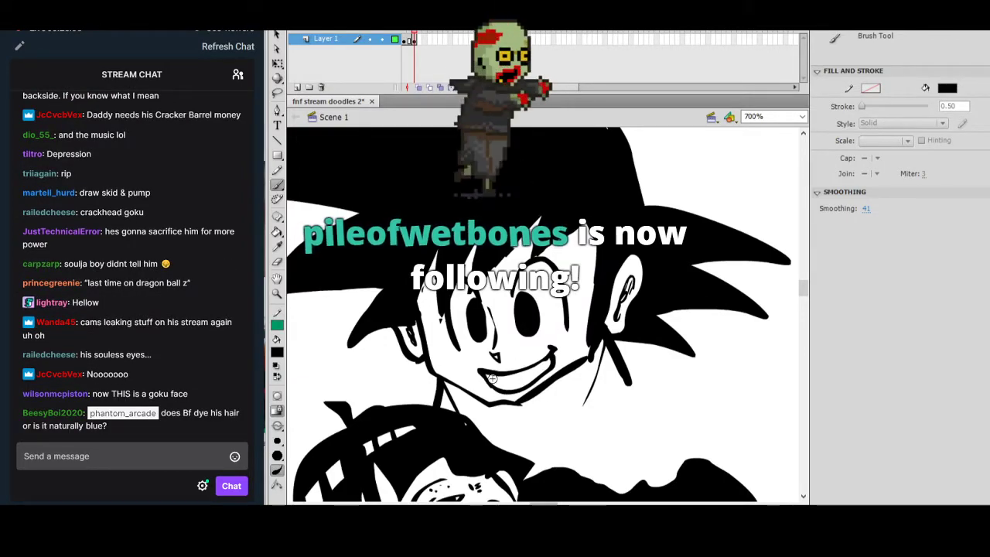
mouse_move(508, 381)
mouse_down()
mouse_move(546, 367)
mouse_move(506, 386)
mouse_up()
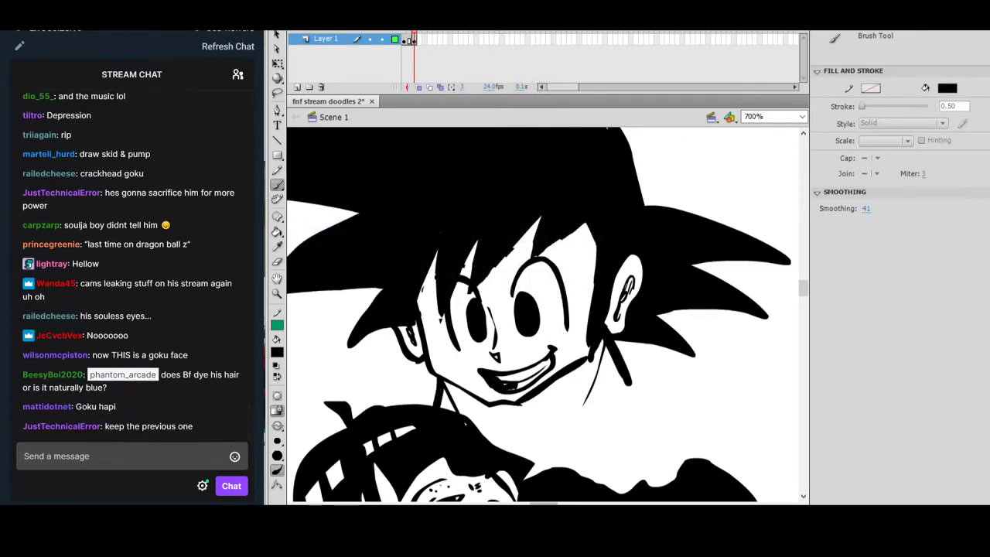
drag(438, 357, 582, 338)
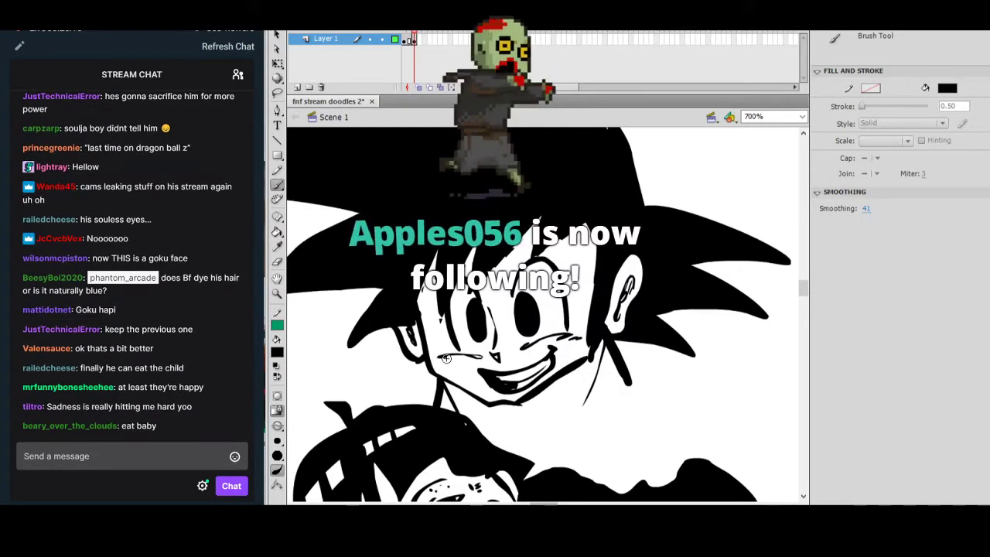
Draw the smiling character's thick neck, the collar of his outfit and rounded shoulders behind the held body.
key(ctrl+minus)
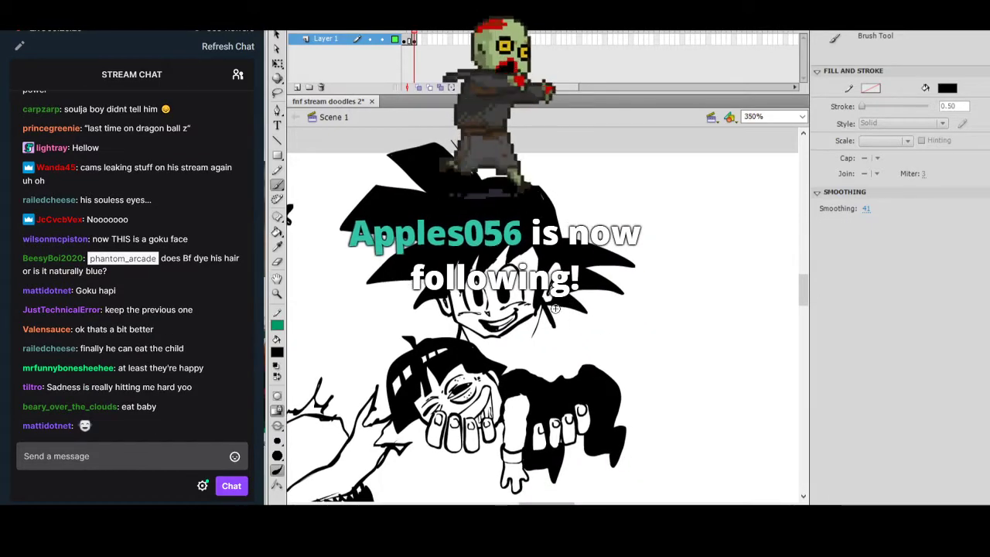
drag(556, 330, 517, 366)
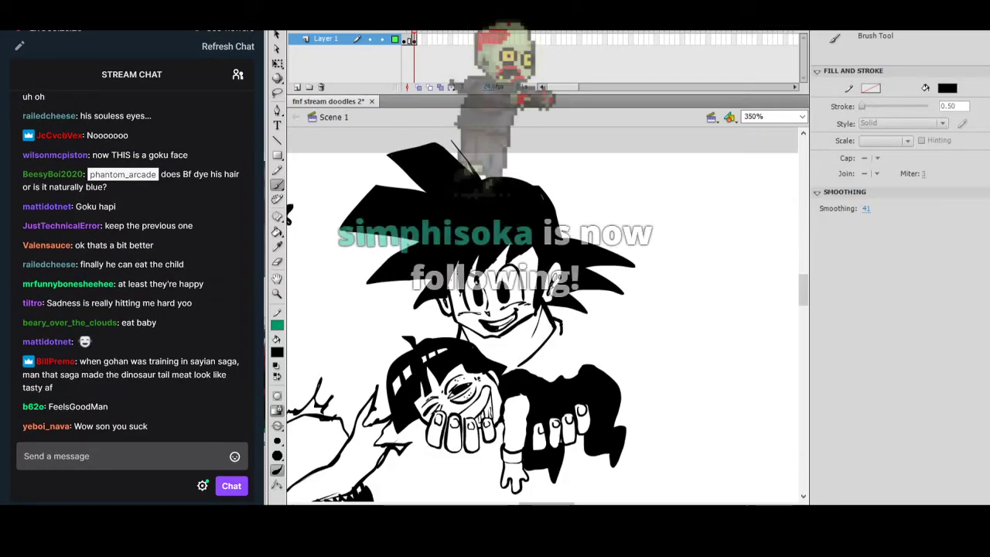
mouse_move(553, 316)
mouse_down()
mouse_move(552, 355)
mouse_move(619, 337)
mouse_move(577, 368)
mouse_up()
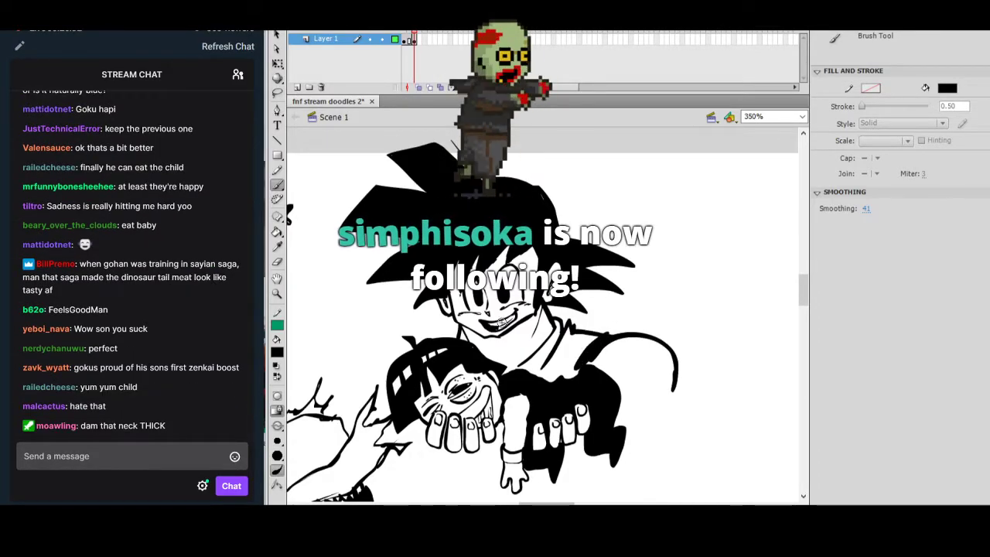
drag(396, 345, 354, 398)
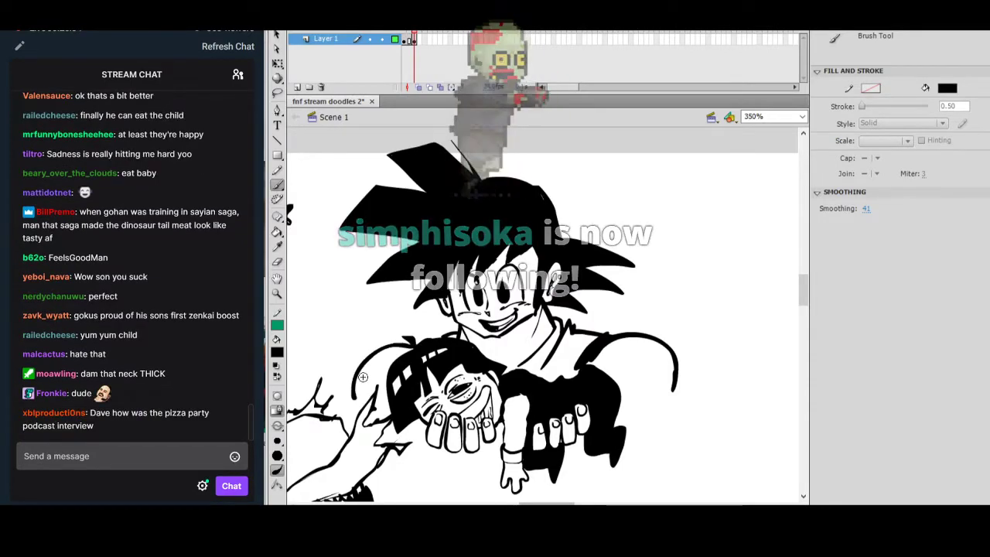
Ink the outfit's collar band and shoulder edge in solid black and touch up the lines around the neck.
drag(684, 325, 635, 341)
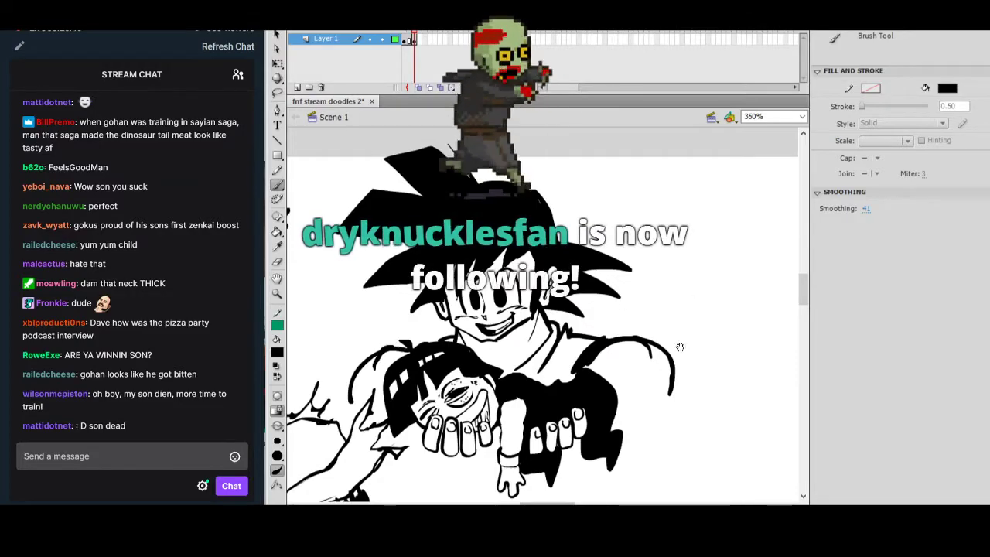
drag(682, 347, 689, 315)
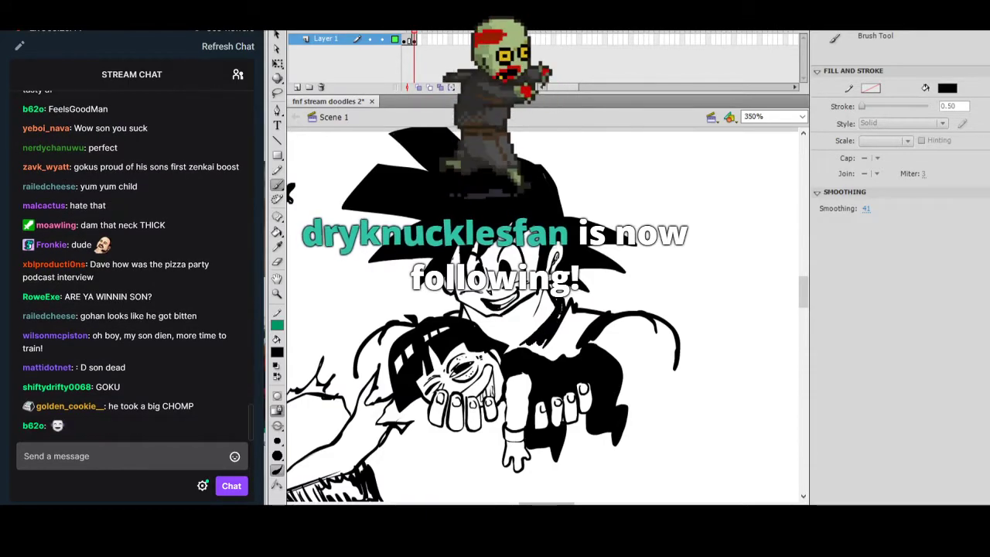
click(550, 337)
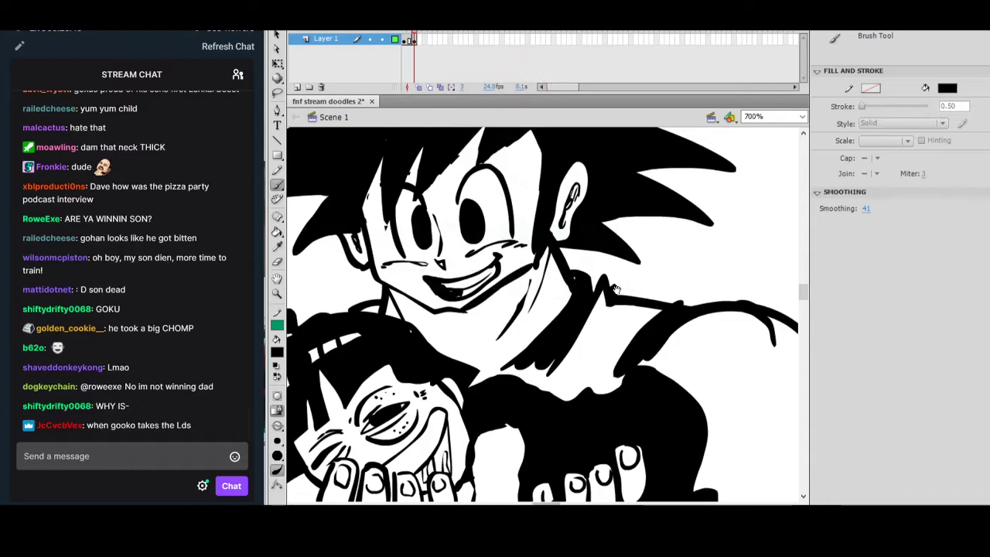
drag(646, 302, 631, 329)
click(632, 331)
drag(565, 289, 586, 314)
click(516, 285)
drag(479, 233, 517, 272)
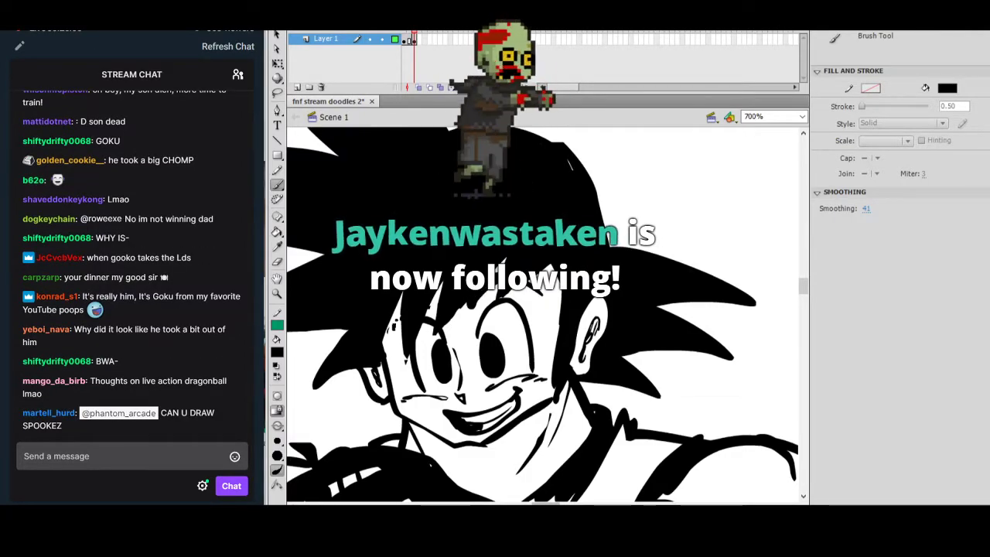
click(627, 334)
drag(691, 356, 688, 311)
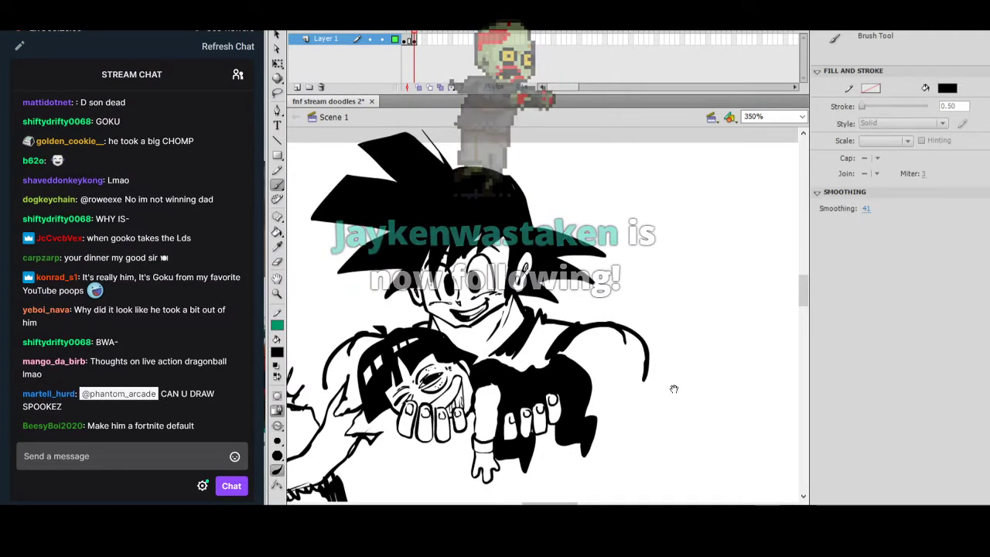
drag(674, 387, 699, 380)
mouse_move(657, 407)
mouse_down()
mouse_move(706, 309)
mouse_move(648, 294)
mouse_move(635, 358)
mouse_move(601, 366)
mouse_up()
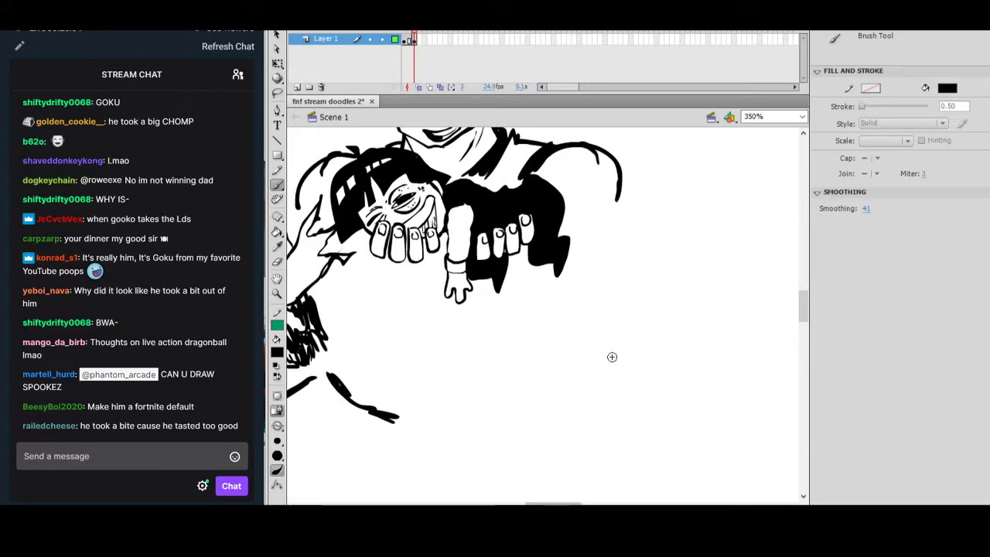
ctrl+click(539, 367)
mouse_move(537, 345)
mouse_down()
mouse_move(598, 392)
mouse_move(637, 322)
mouse_move(603, 329)
mouse_up()
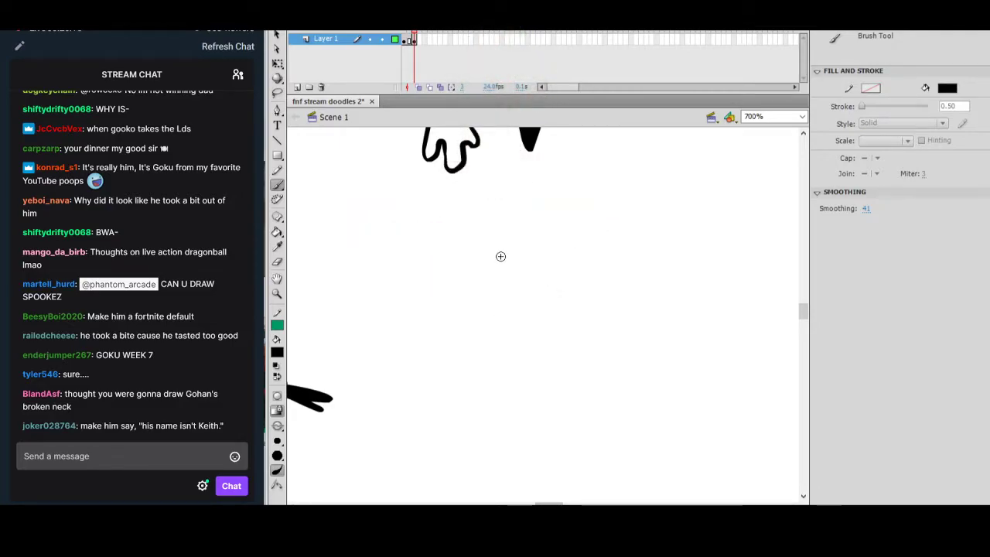
drag(599, 292, 508, 283)
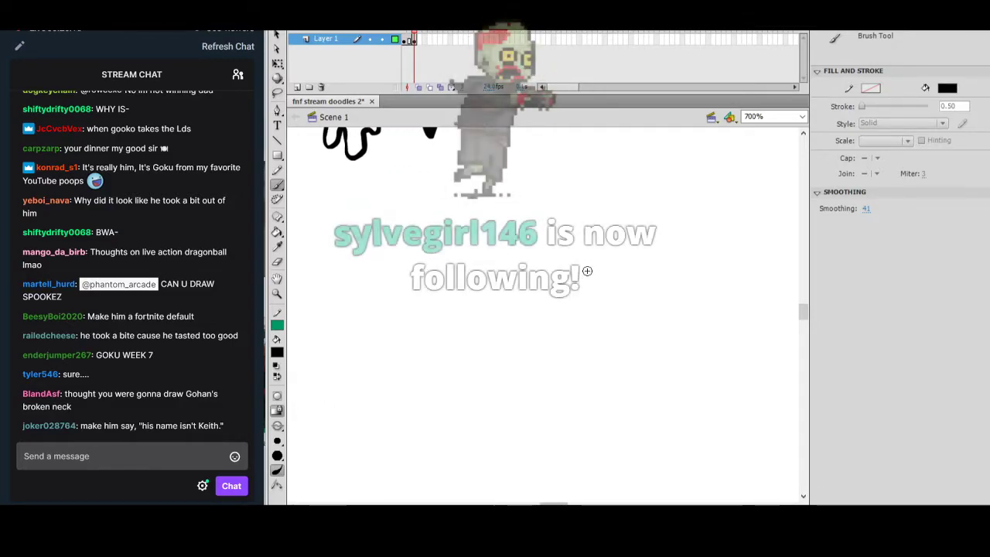
Draw a pointed cap brim, the cap's tall front edge and long top line, and a jagged, torn back edge.
drag(589, 300, 589, 314)
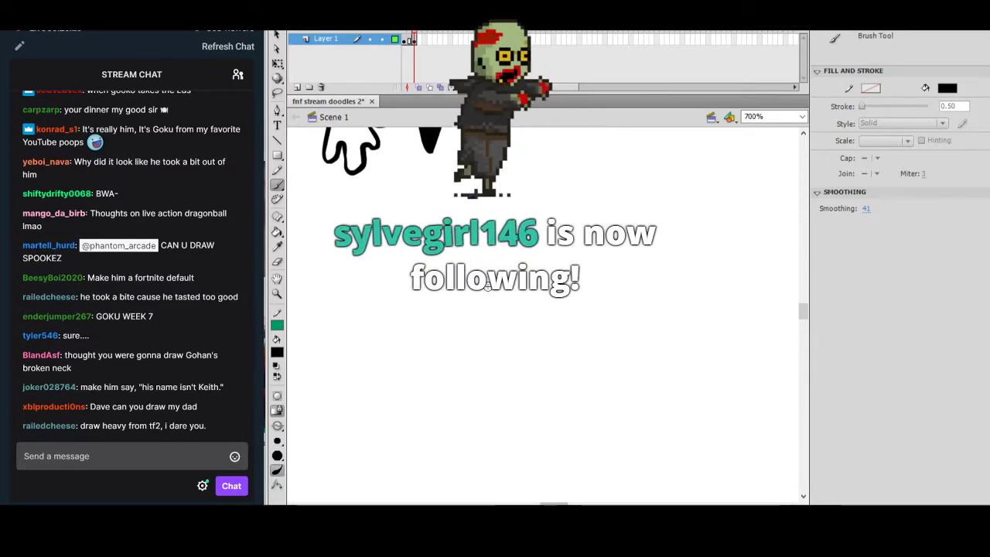
mouse_move(533, 271)
mouse_down()
mouse_move(557, 304)
mouse_move(622, 291)
mouse_move(477, 300)
mouse_move(611, 303)
mouse_move(650, 291)
mouse_move(598, 279)
mouse_move(662, 283)
mouse_up()
key(ctrl+z)
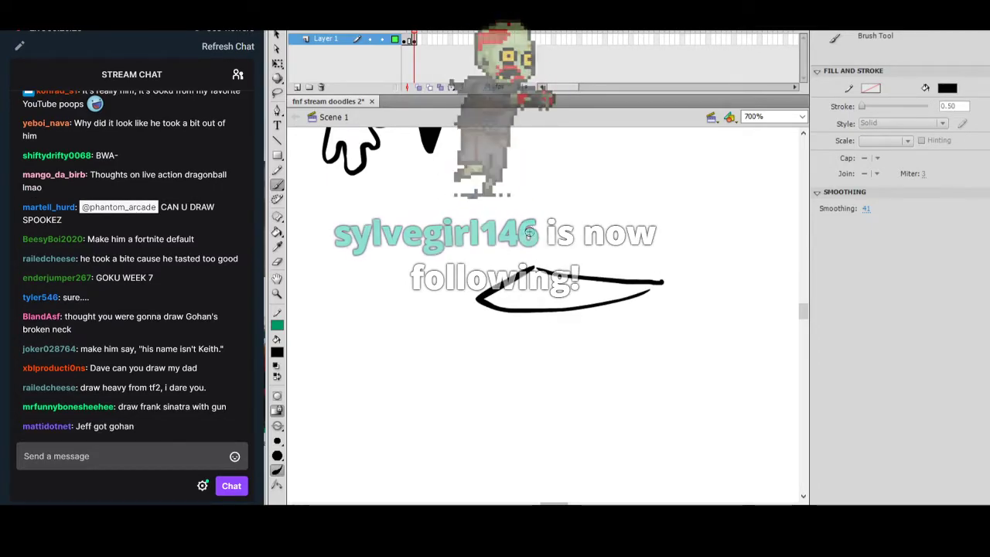
drag(522, 213, 535, 267)
drag(556, 187, 638, 177)
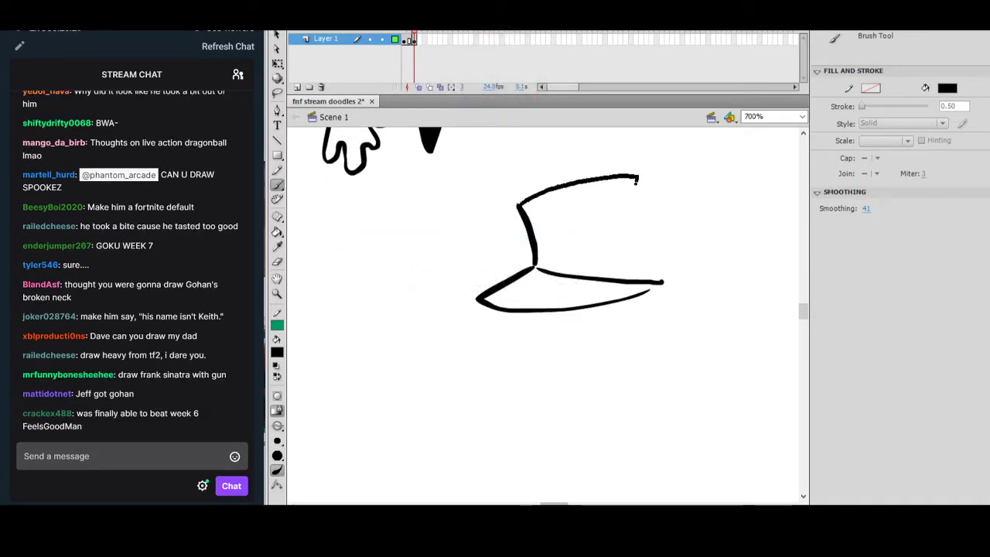
key(ctrl+z)
mouse_move(517, 203)
mouse_down()
mouse_move(673, 176)
mouse_move(684, 195)
mouse_move(725, 195)
mouse_move(724, 225)
mouse_up()
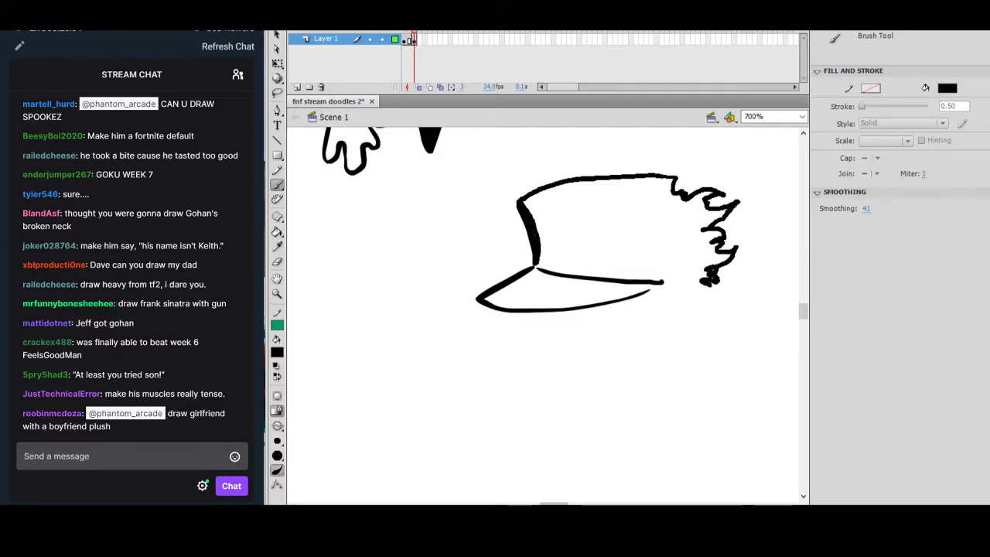
Join the jagged edge to the brim, add jagged shading lines on the brim, and draw a square hand badge and top crease on the cap.
drag(704, 281, 684, 281)
mouse_move(540, 270)
mouse_down()
mouse_move(544, 297)
mouse_move(523, 306)
mouse_up()
mouse_move(615, 284)
mouse_down()
mouse_move(581, 288)
mouse_move(562, 308)
mouse_move(710, 277)
mouse_up()
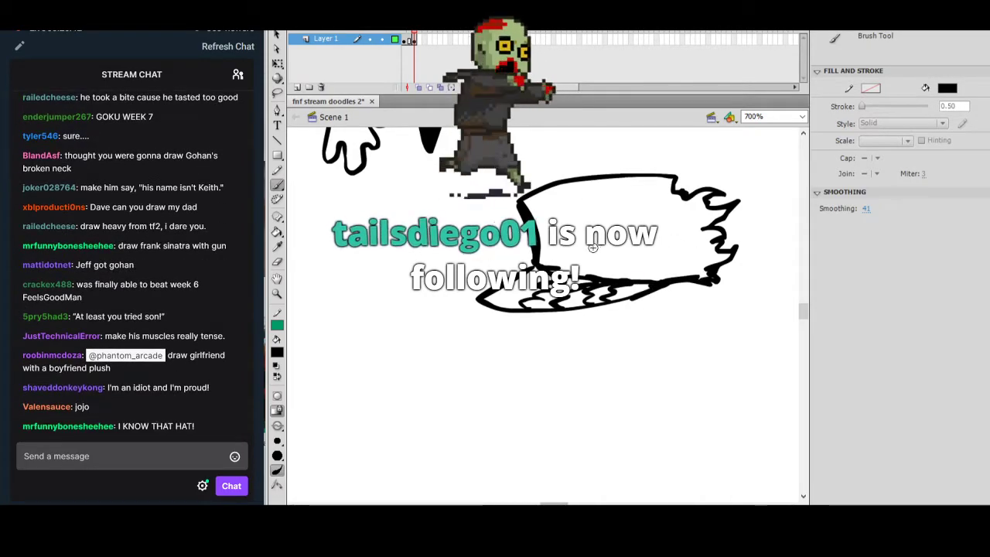
mouse_move(635, 231)
mouse_down()
mouse_move(634, 279)
mouse_move(622, 274)
mouse_move(610, 238)
mouse_move(610, 257)
mouse_move(624, 252)
mouse_up()
drag(585, 201, 643, 197)
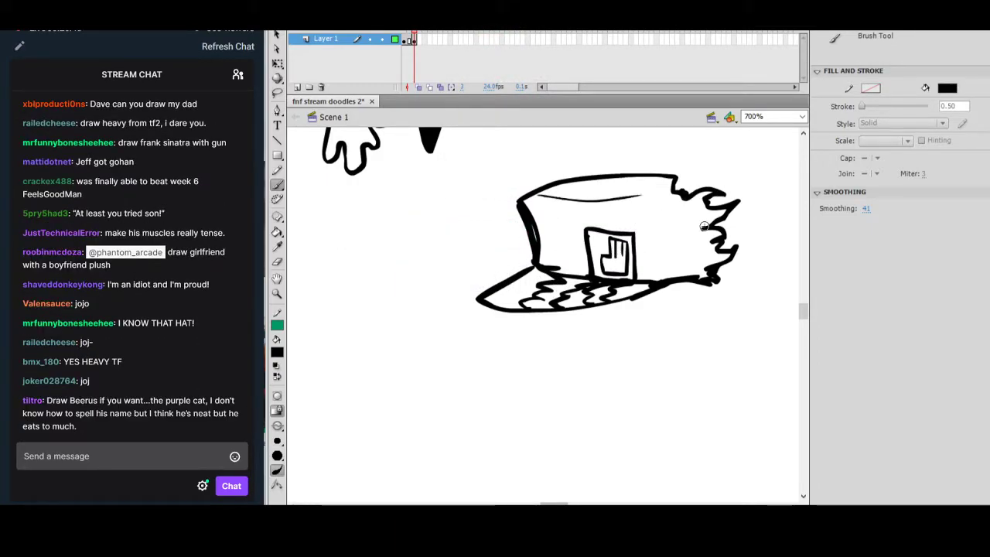
Outline the spiky hair merging into the back of the cap, and fill the hair and brim shading solid black.
mouse_move(682, 224)
mouse_down()
mouse_move(691, 226)
mouse_move(659, 214)
mouse_move(691, 241)
mouse_move(670, 279)
mouse_up()
key(ctrl+z)
mouse_move(672, 184)
mouse_down()
mouse_move(695, 177)
mouse_move(687, 187)
mouse_up()
key(k)
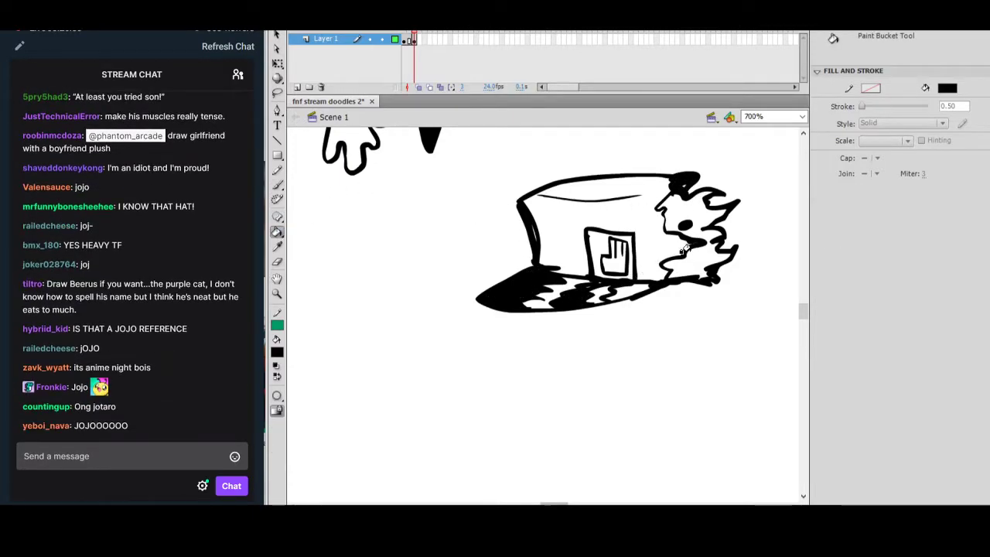
click(704, 226)
click(277, 183)
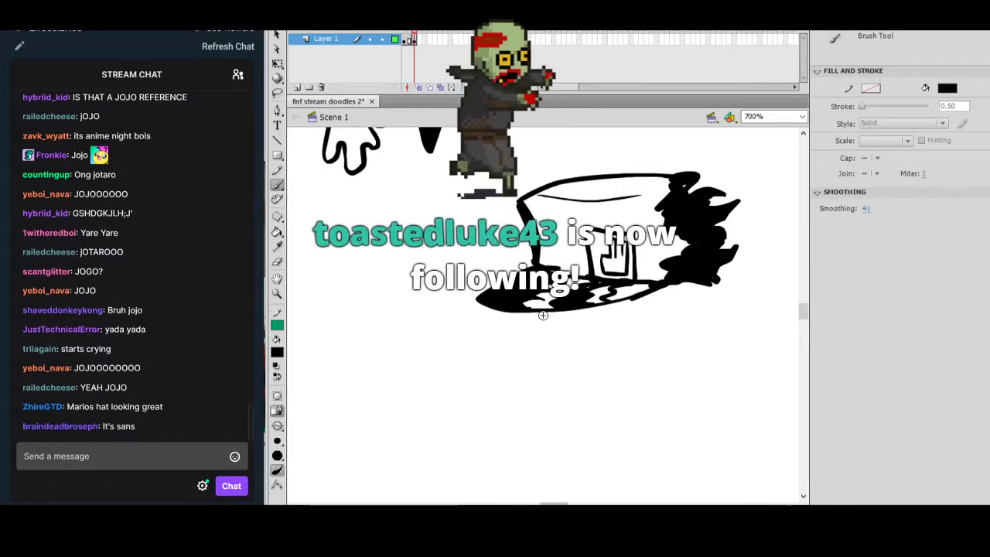
Draw the angular face and jaw below the brim, the ear outline, and a black sideburn in front of the ear.
mouse_move(538, 309)
mouse_down()
mouse_move(544, 352)
mouse_move(568, 372)
mouse_move(564, 398)
mouse_move(598, 408)
mouse_move(657, 372)
mouse_up()
mouse_move(686, 296)
mouse_down()
mouse_move(680, 306)
mouse_move(700, 319)
mouse_up()
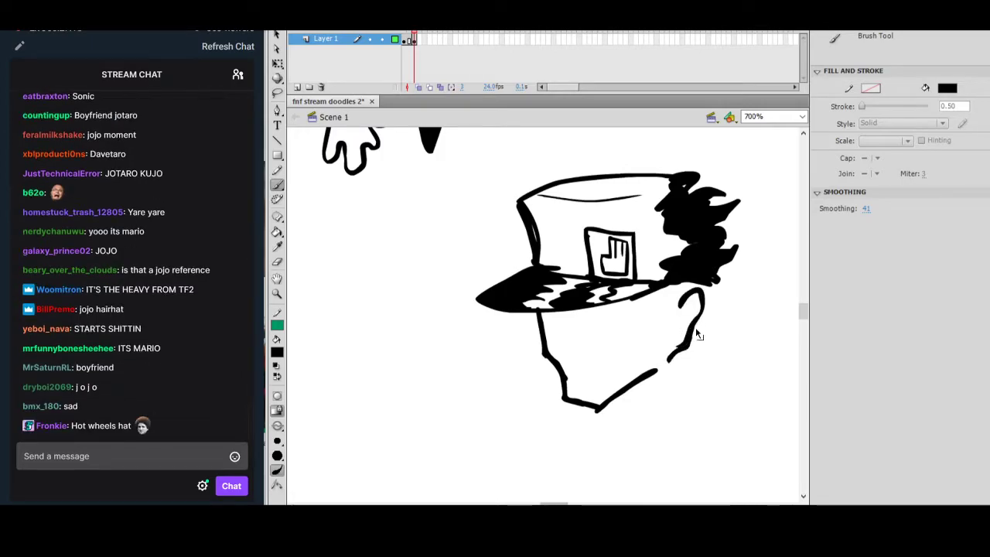
key(ctrl+z)
key(ctrl+z)
drag(672, 359, 688, 338)
mouse_move(687, 292)
mouse_down()
mouse_move(710, 318)
mouse_move(691, 332)
mouse_move(704, 295)
mouse_move(674, 320)
mouse_up()
key(ctrl+z)
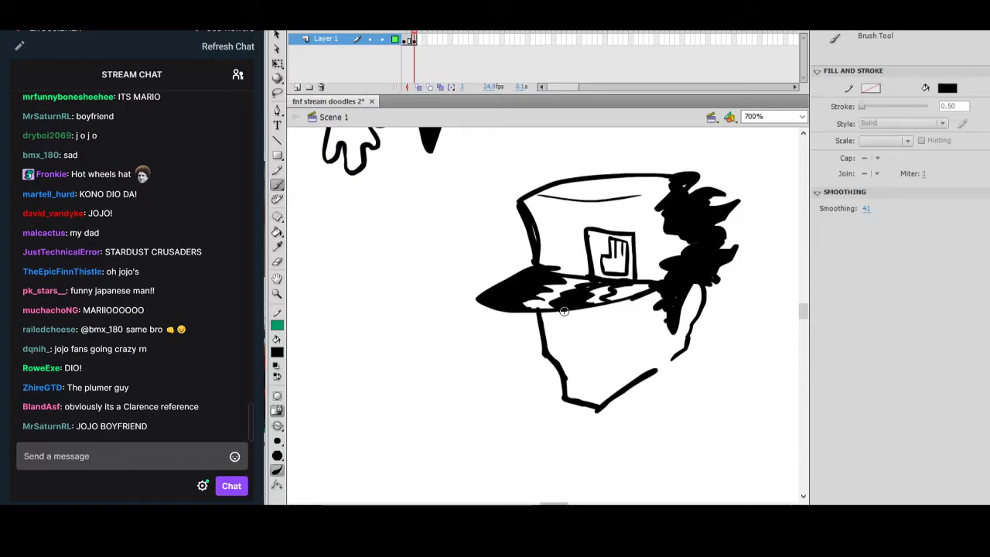
Draw the nose line with dark shading under the brim, and bulk up the black hair behind the ear and cap.
mouse_move(580, 376)
mouse_down()
mouse_move(582, 314)
mouse_move(567, 318)
mouse_move(576, 326)
mouse_up()
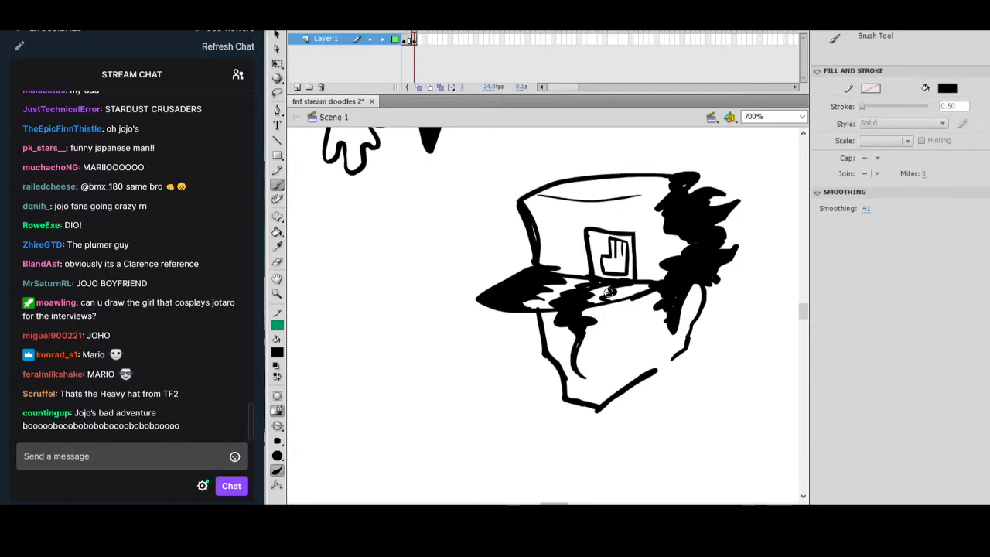
drag(706, 295, 695, 334)
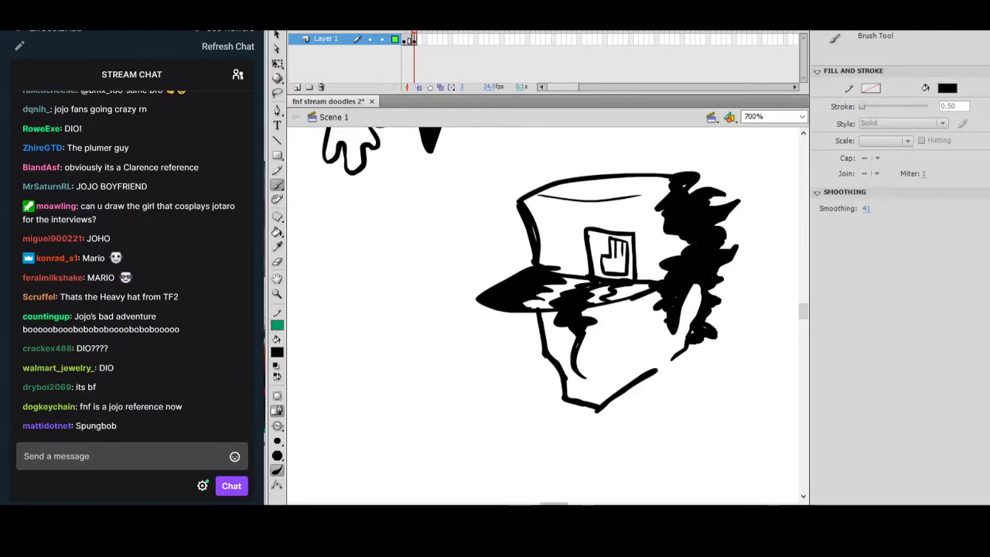
mouse_move(713, 198)
mouse_down()
mouse_move(726, 223)
mouse_move(726, 190)
mouse_move(744, 191)
mouse_move(733, 201)
mouse_up()
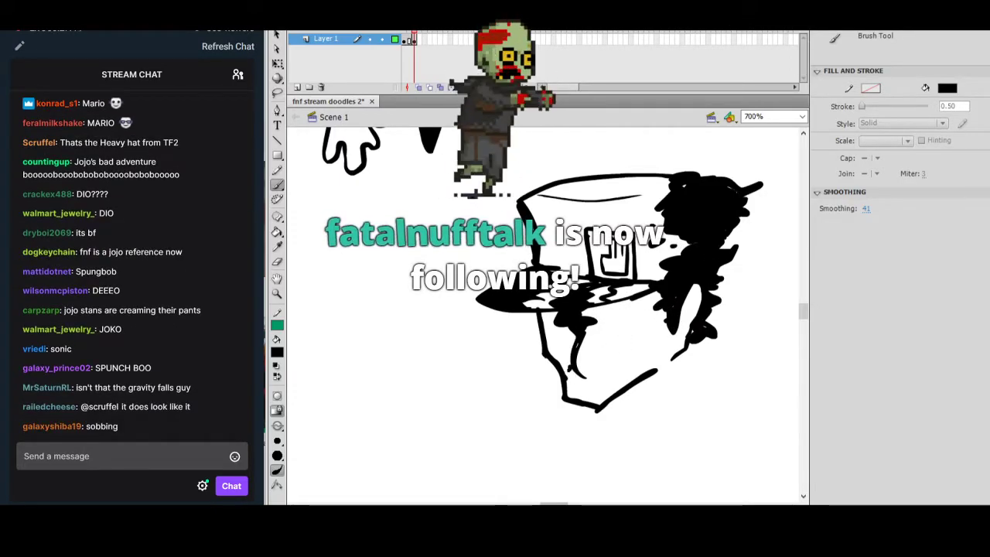
Draw the frowning mouth, nostril, shadowed eye and angular cheek line, and add detail inside the ear.
mouse_move(571, 367)
mouse_down()
mouse_move(622, 379)
mouse_move(586, 381)
mouse_up()
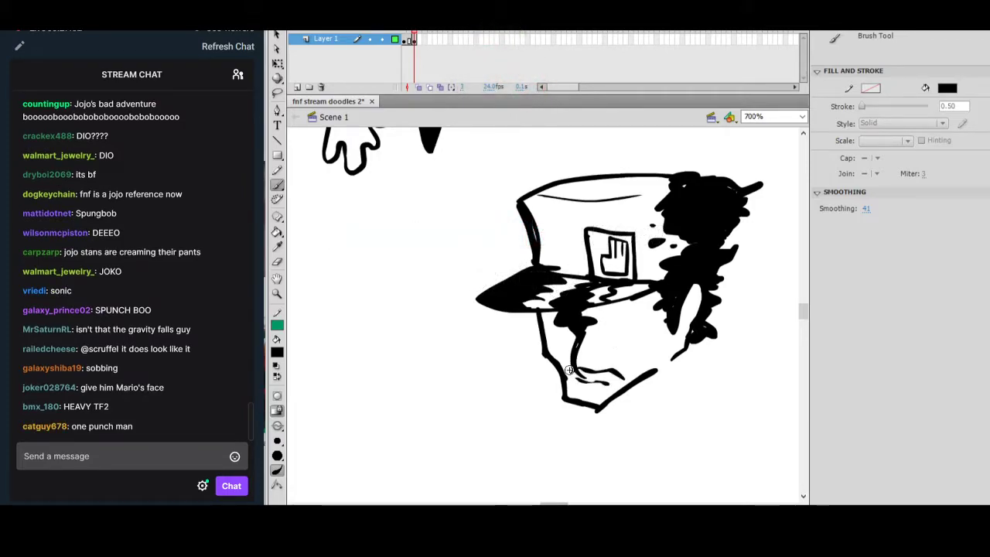
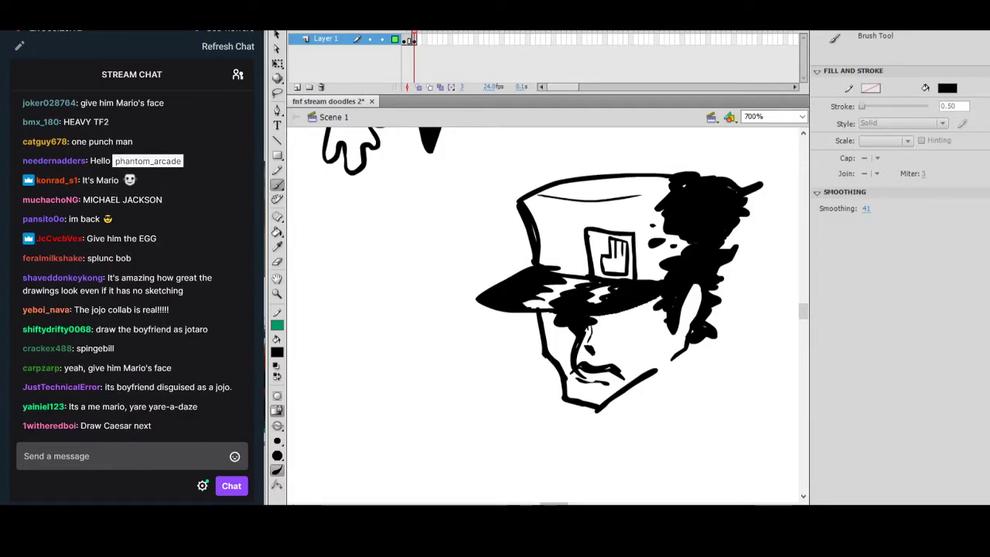
drag(602, 309, 614, 329)
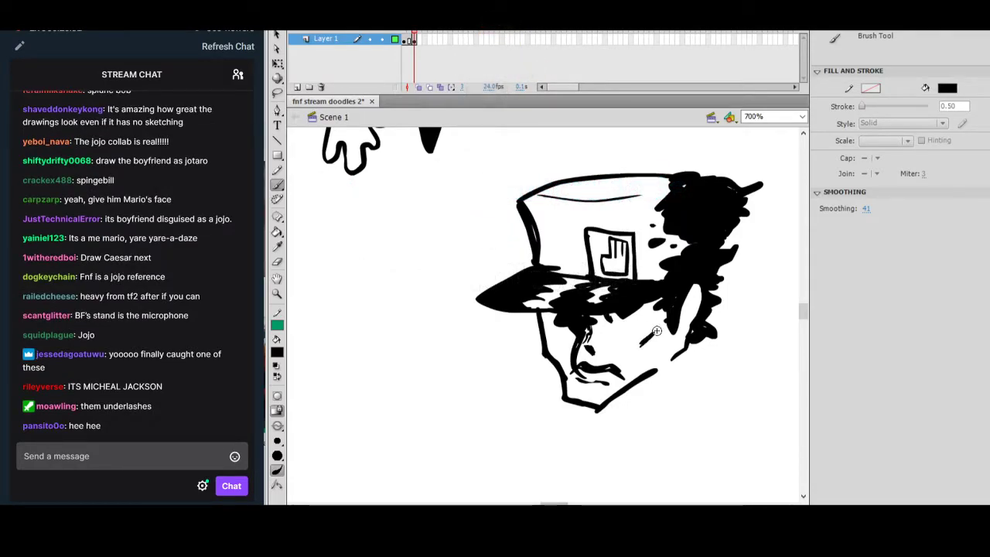
drag(657, 317, 638, 345)
mouse_move(681, 294)
mouse_down()
mouse_move(660, 222)
mouse_move(648, 316)
mouse_up()
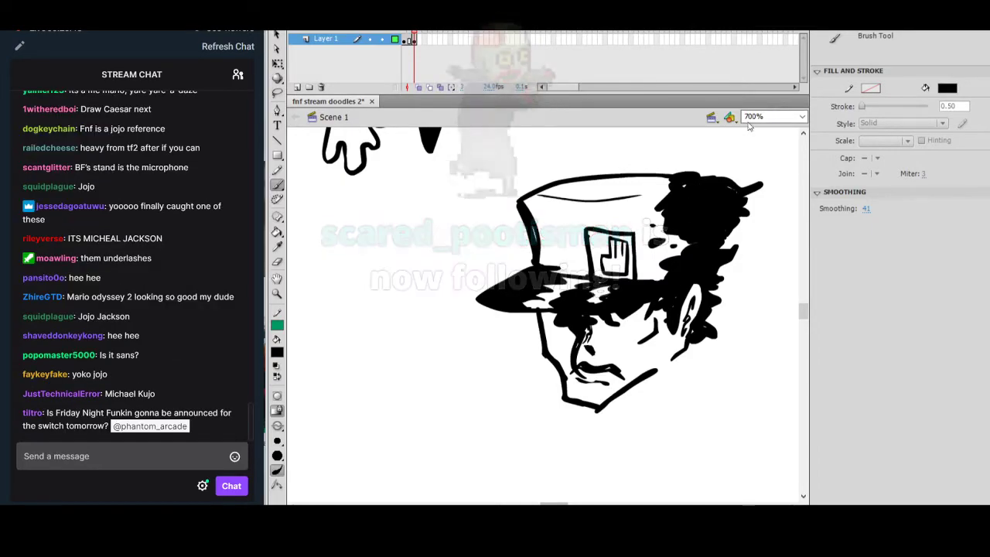
Draw the neck and tall open coat collar around the jaw, with two thick interlocking chain rings on the collar.
drag(681, 347, 675, 318)
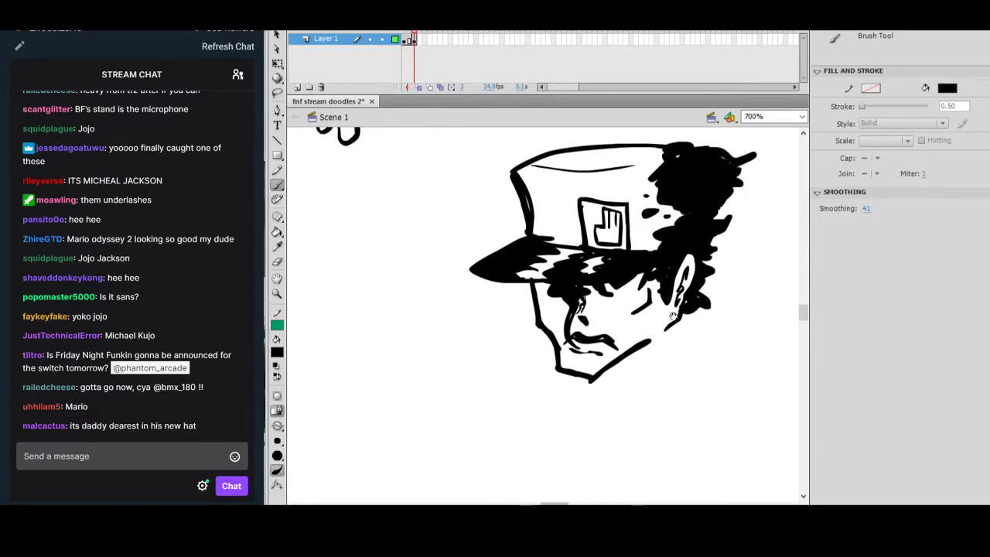
mouse_move(648, 361)
mouse_down()
mouse_move(713, 341)
mouse_move(659, 347)
mouse_move(688, 343)
mouse_move(672, 400)
mouse_move(719, 384)
mouse_move(710, 362)
mouse_move(679, 385)
mouse_move(707, 382)
mouse_move(703, 365)
mouse_move(689, 374)
mouse_move(692, 364)
mouse_move(662, 360)
mouse_move(680, 364)
mouse_move(671, 359)
mouse_move(678, 349)
mouse_move(621, 379)
mouse_move(628, 423)
mouse_up()
key(ctrl+z)
drag(547, 333, 480, 360)
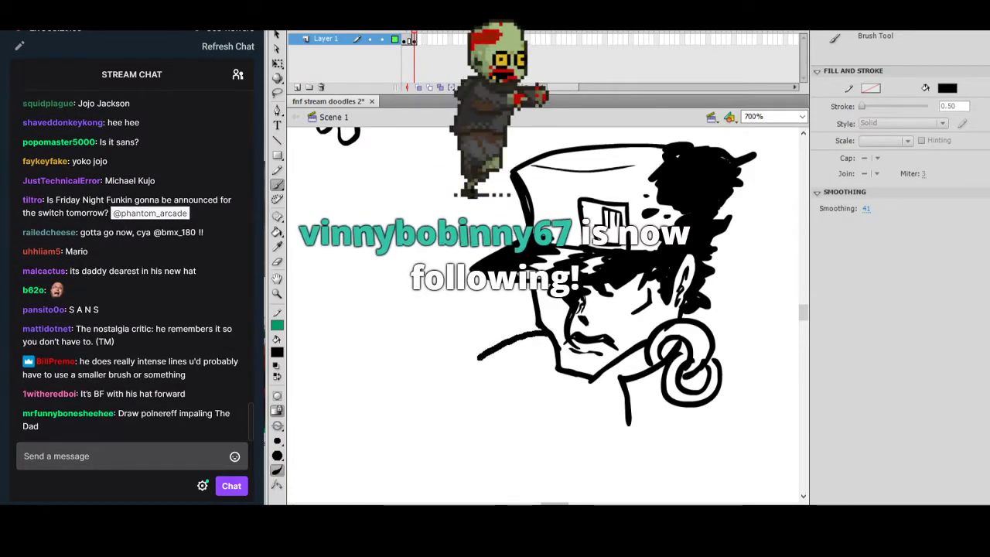
key(ctrl+z)
mouse_move(548, 335)
mouse_down()
mouse_move(502, 359)
mouse_move(518, 408)
mouse_up()
drag(579, 377, 574, 404)
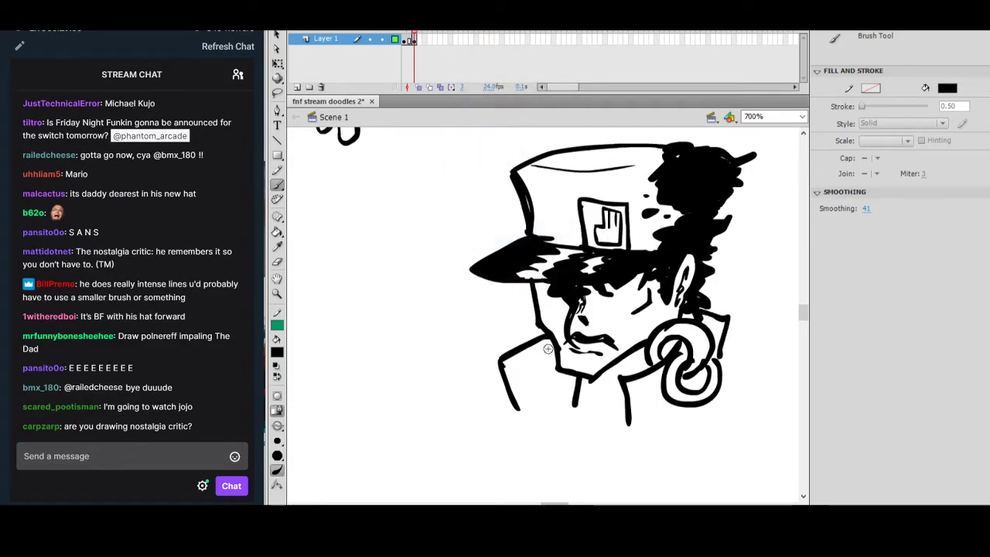
drag(506, 359, 525, 417)
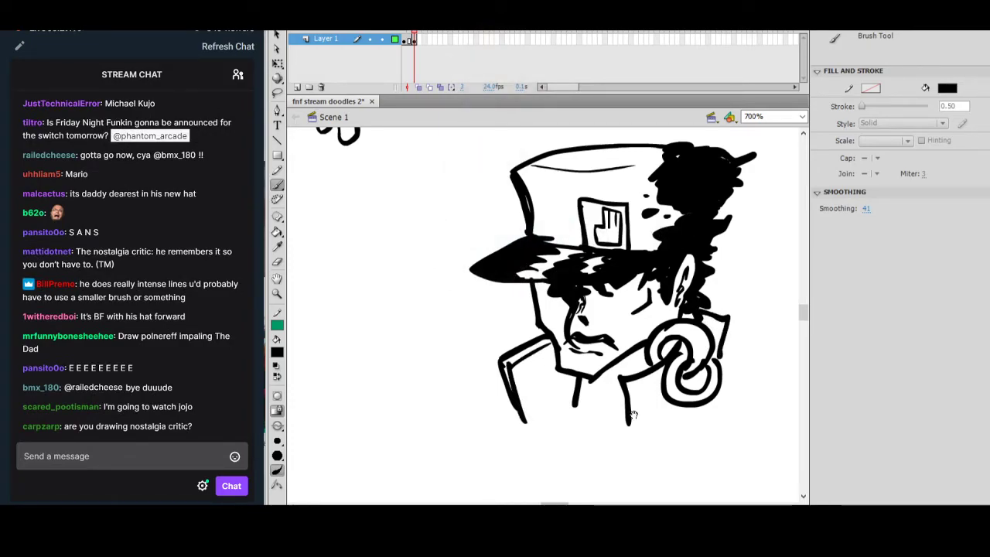
Extend the collar chain downward with more round links, and continue the collar's outer edge beside them.
drag(634, 415, 643, 370)
mouse_move(709, 356)
mouse_down()
mouse_move(724, 382)
mouse_move(728, 347)
mouse_up()
mouse_move(713, 332)
mouse_down()
mouse_move(695, 338)
mouse_move(707, 393)
mouse_move(689, 385)
mouse_up()
mouse_move(685, 389)
mouse_down()
mouse_move(708, 388)
mouse_move(699, 411)
mouse_up()
mouse_move(720, 313)
mouse_down()
mouse_move(703, 338)
mouse_move(731, 404)
mouse_move(742, 394)
mouse_up()
Draw a big round nose and two bulging eyes with black pupils in the empty space beside the capped man.
drag(622, 302, 674, 347)
drag(564, 414, 639, 333)
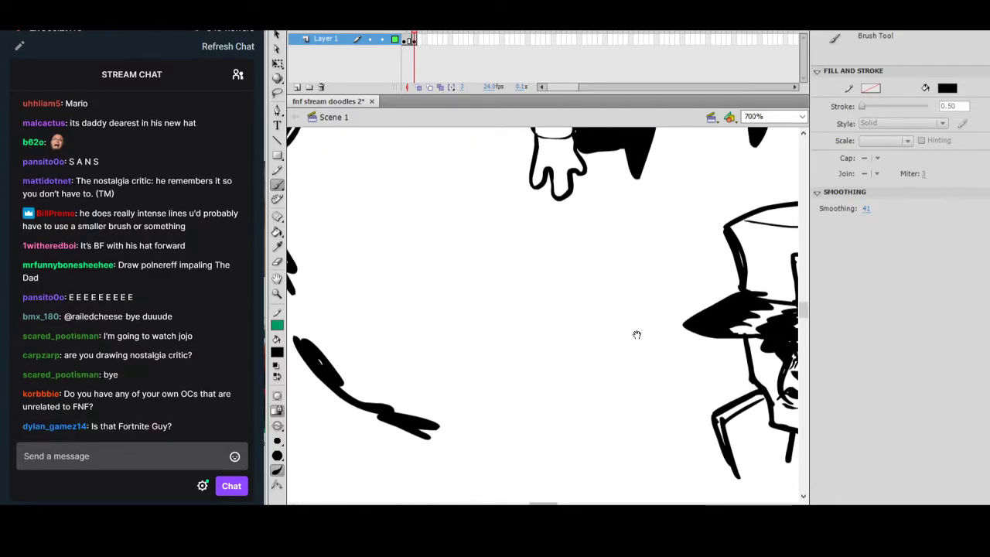
drag(634, 398, 658, 287)
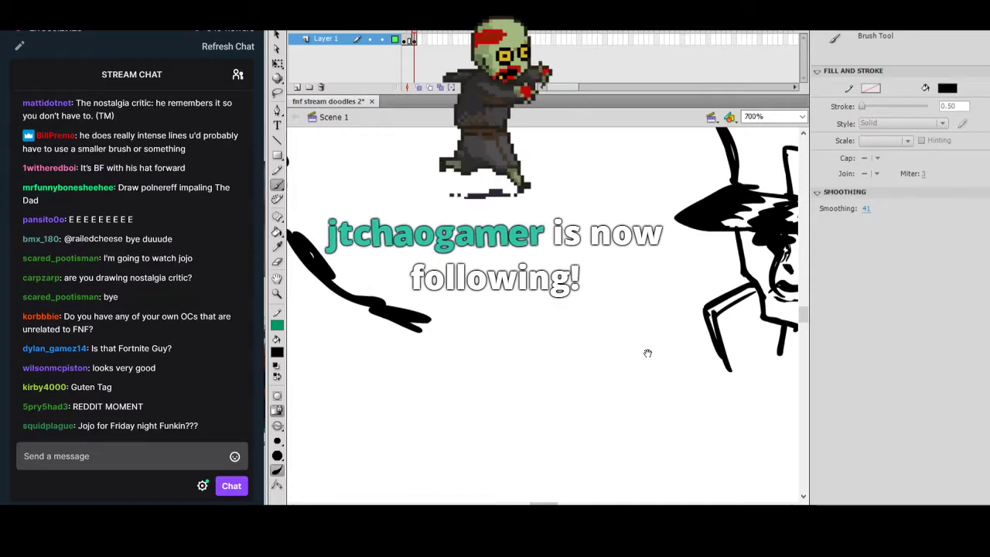
drag(646, 339, 621, 304)
mouse_move(697, 321)
mouse_down()
mouse_move(630, 356)
mouse_move(580, 415)
mouse_up()
drag(725, 345, 544, 372)
mouse_move(654, 320)
mouse_down()
mouse_move(621, 335)
mouse_move(570, 330)
mouse_up()
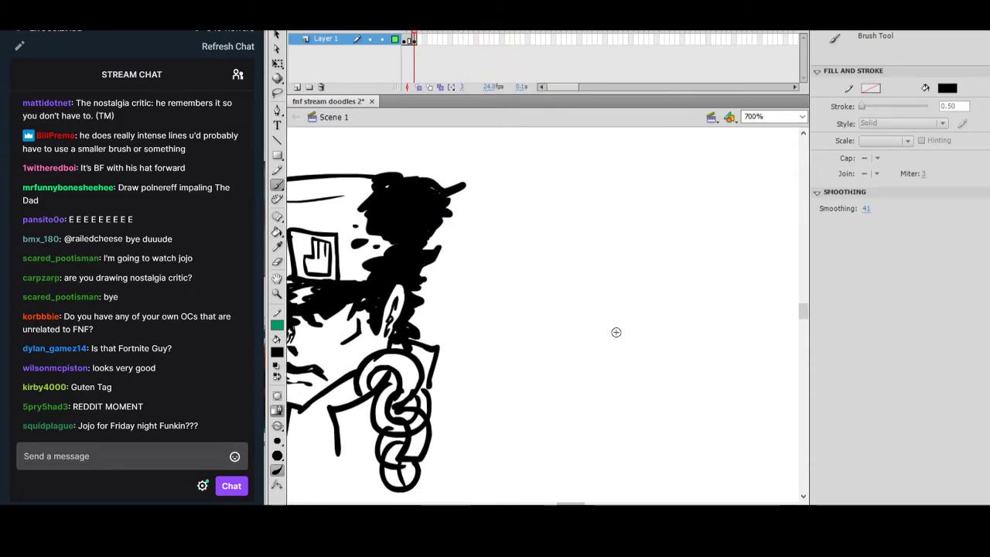
mouse_move(625, 287)
mouse_down()
mouse_move(599, 315)
mouse_move(613, 342)
mouse_up()
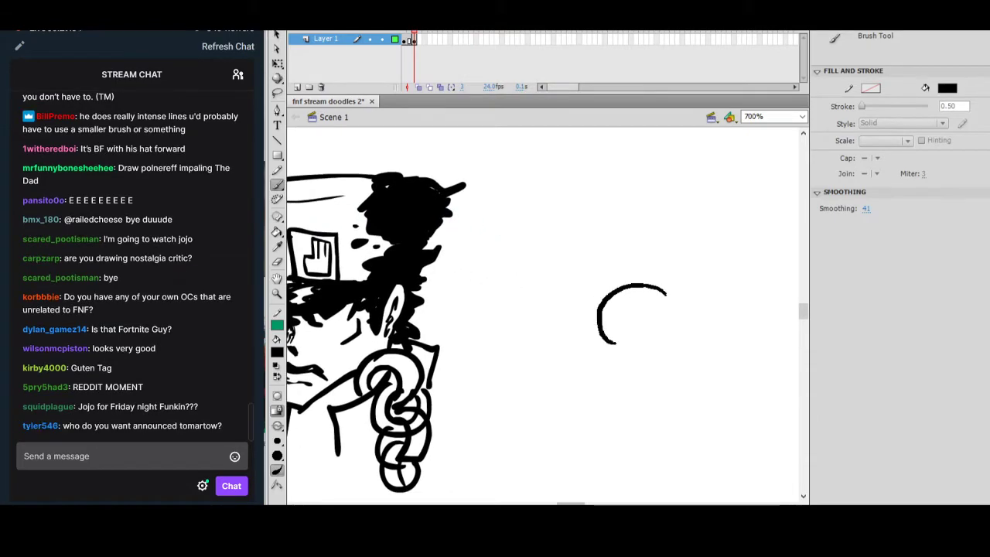
key(ctrl+z)
mouse_move(662, 292)
mouse_down()
mouse_move(604, 292)
mouse_move(598, 332)
mouse_move(629, 344)
mouse_move(656, 340)
mouse_up()
mouse_move(660, 296)
mouse_down()
mouse_move(704, 262)
mouse_move(678, 311)
mouse_move(683, 306)
mouse_up()
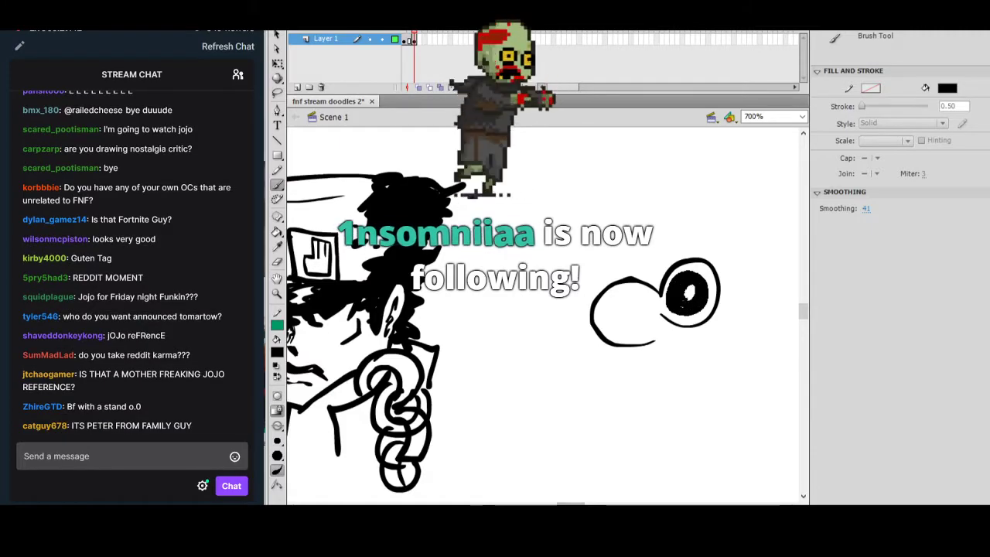
mouse_move(637, 246)
mouse_down()
mouse_move(624, 277)
mouse_move(640, 280)
mouse_up()
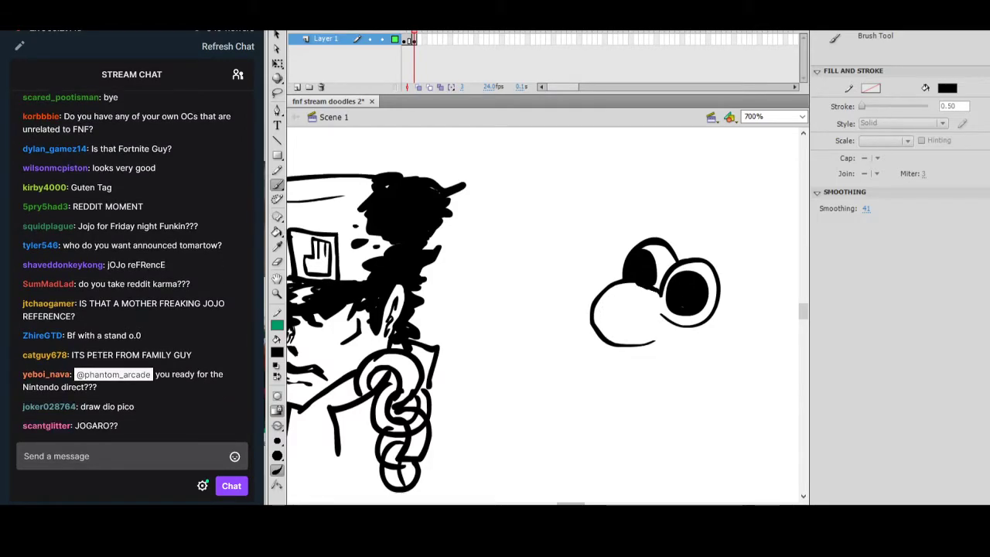
Draw a solid black scalloped moustache under the nose, and outline the mouth and chin below it.
drag(660, 341, 722, 331)
mouse_move(589, 296)
mouse_down()
mouse_move(579, 319)
mouse_move(611, 341)
mouse_move(681, 344)
mouse_move(667, 352)
mouse_move(708, 340)
mouse_up()
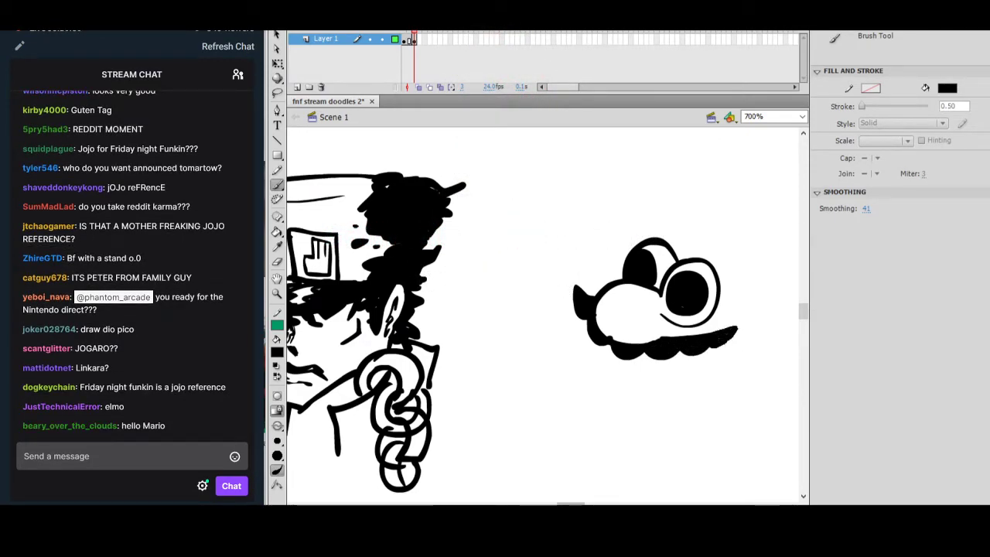
drag(608, 341, 617, 368)
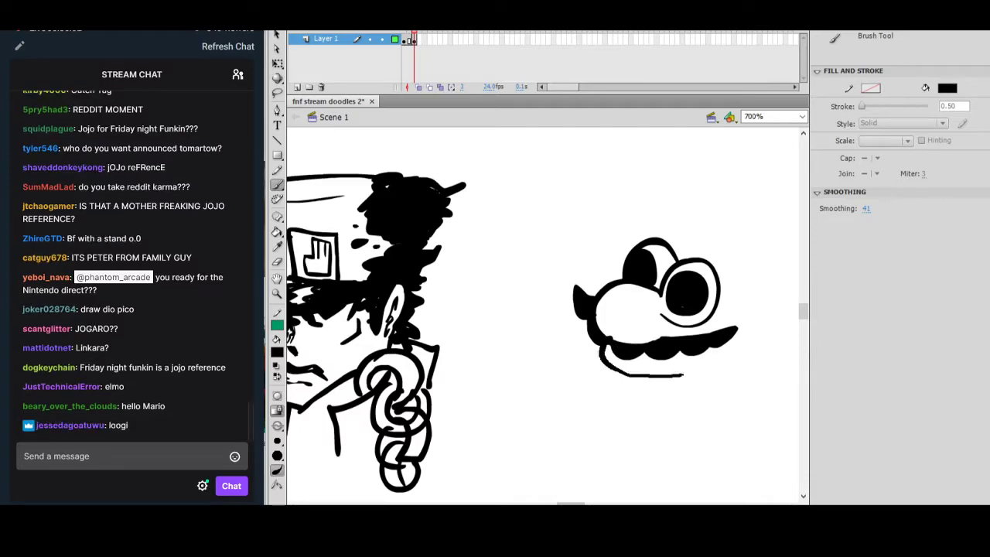
drag(681, 375, 716, 368)
drag(618, 374, 701, 388)
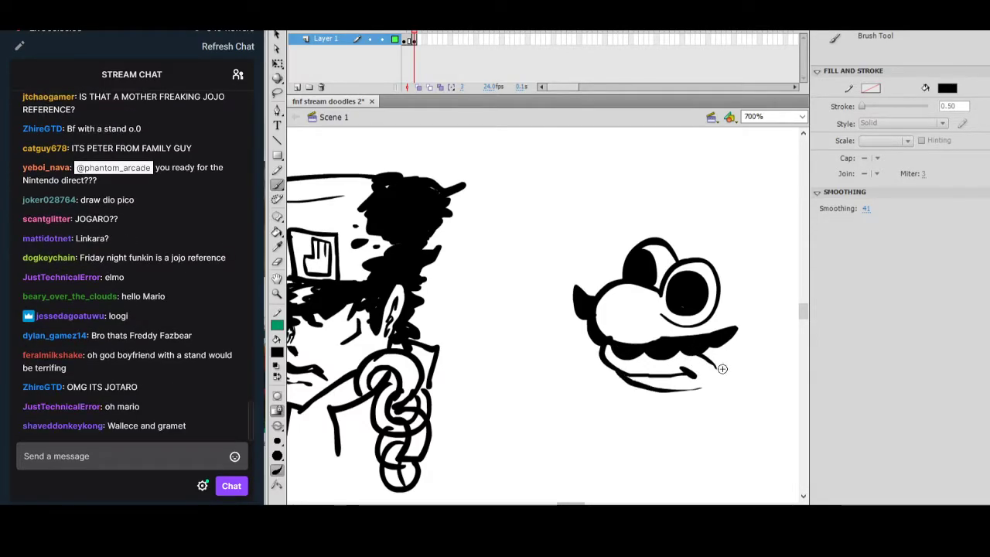
key(ctrl+z)
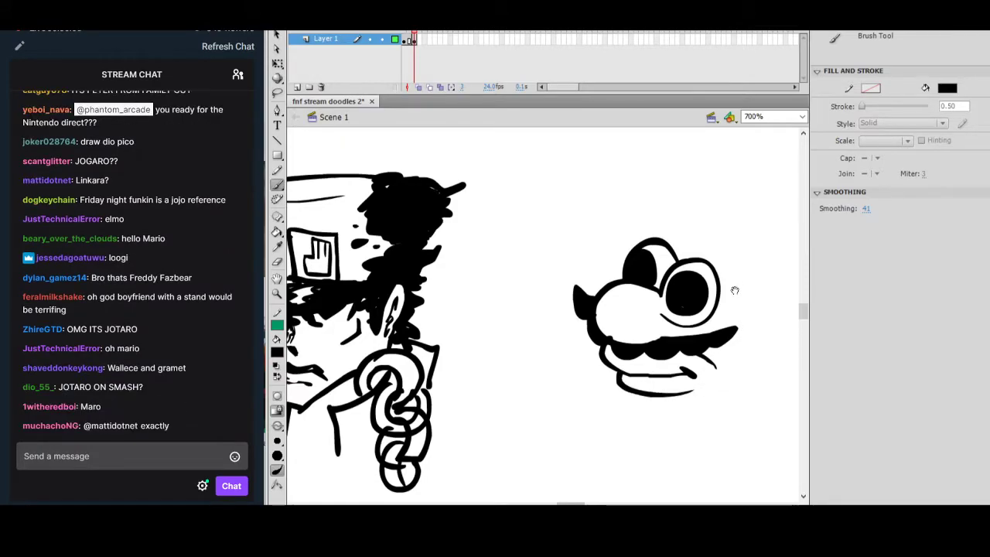
Draw the brow above the eyes and a long, curved cap brim arching over the moustached face.
drag(736, 287, 648, 287)
drag(523, 239, 507, 239)
key(ctrl+z)
mouse_move(582, 239)
mouse_down()
mouse_move(600, 243)
mouse_move(592, 260)
mouse_move(599, 234)
mouse_move(511, 226)
mouse_move(517, 215)
mouse_move(617, 225)
mouse_move(647, 284)
mouse_up()
key(ctrl+z)
key(ctrl+z)
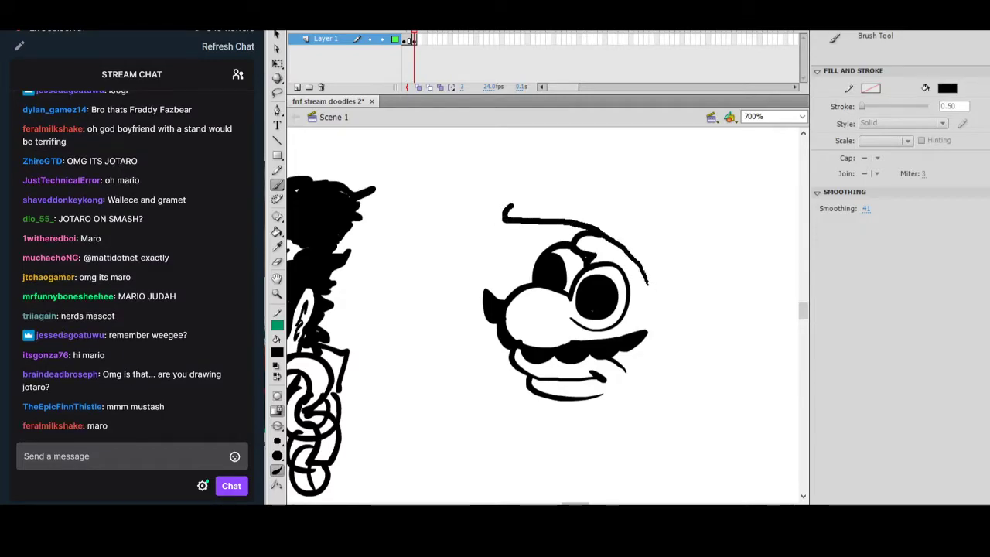
mouse_move(659, 255)
mouse_down()
mouse_move(679, 293)
mouse_move(664, 303)
mouse_move(648, 283)
mouse_up()
key(ctrl+z)
Draw the puffy cap crown above the brim with a small bump at its back, and close its lower edge.
drag(685, 250, 642, 268)
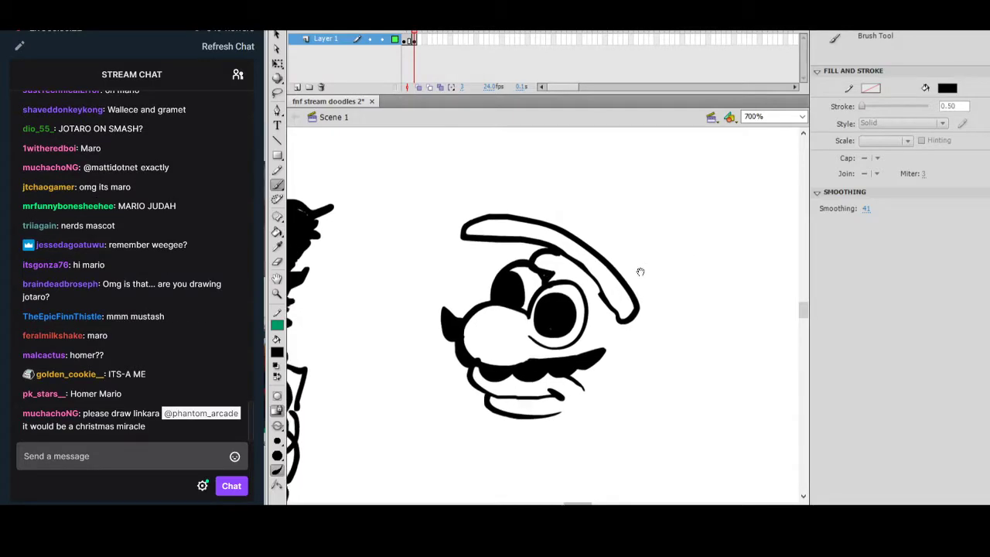
mouse_move(619, 172)
mouse_down()
mouse_move(645, 198)
mouse_move(677, 270)
mouse_up()
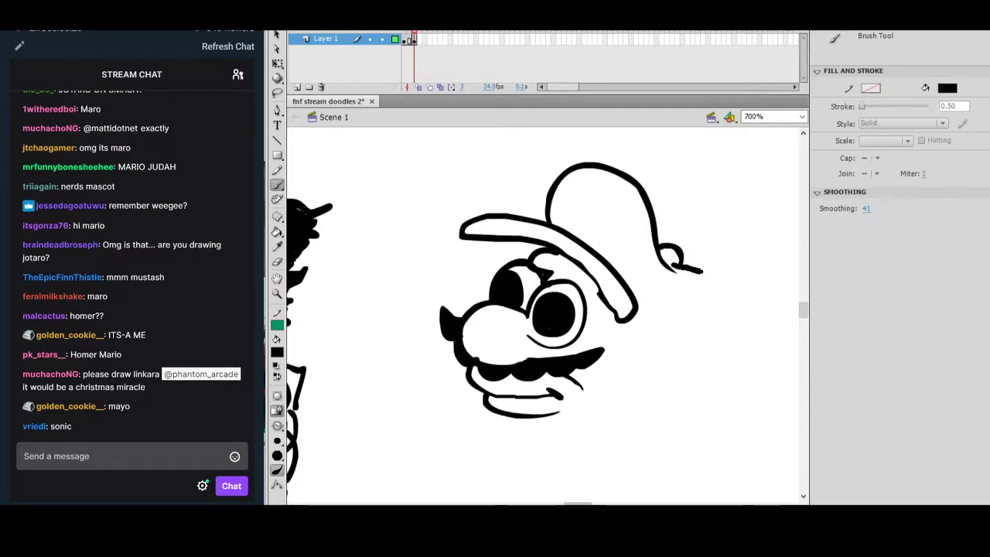
mouse_move(725, 316)
mouse_down()
mouse_move(654, 336)
mouse_move(635, 317)
mouse_up()
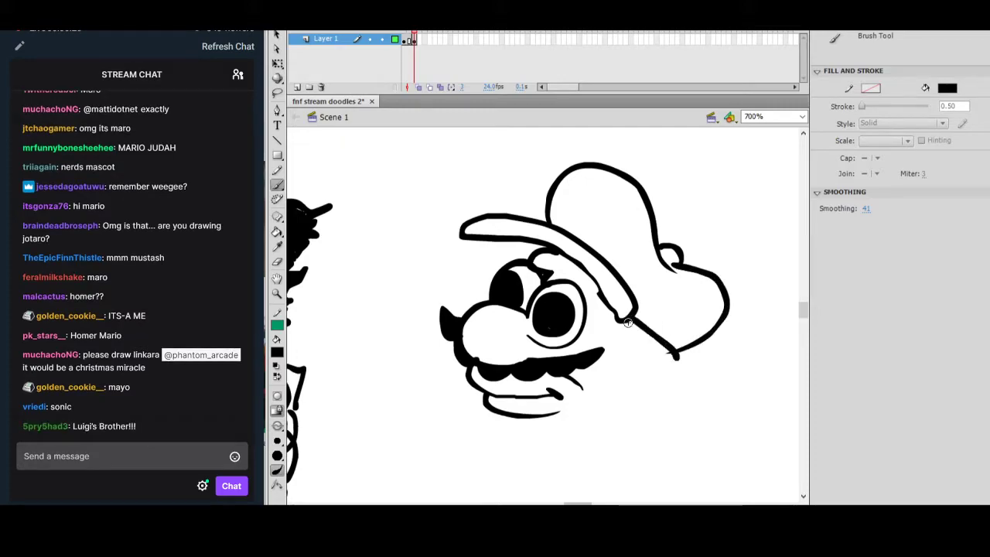
Draw the sideburn, ear and back hair under the cap, and a round M emblem on the cap's front.
mouse_move(603, 372)
mouse_down()
mouse_move(631, 360)
mouse_move(653, 351)
mouse_move(640, 389)
mouse_move(676, 358)
mouse_move(659, 391)
mouse_move(636, 399)
mouse_move(640, 413)
mouse_move(627, 418)
mouse_move(616, 387)
mouse_move(654, 353)
mouse_up()
mouse_move(545, 241)
mouse_down()
mouse_move(546, 211)
mouse_move(589, 200)
mouse_move(590, 265)
mouse_up()
mouse_move(564, 210)
mouse_down()
mouse_move(557, 232)
mouse_move(568, 223)
mouse_move(588, 253)
mouse_move(590, 221)
mouse_move(571, 207)
mouse_move(553, 233)
mouse_up()
key(ctrl+z)
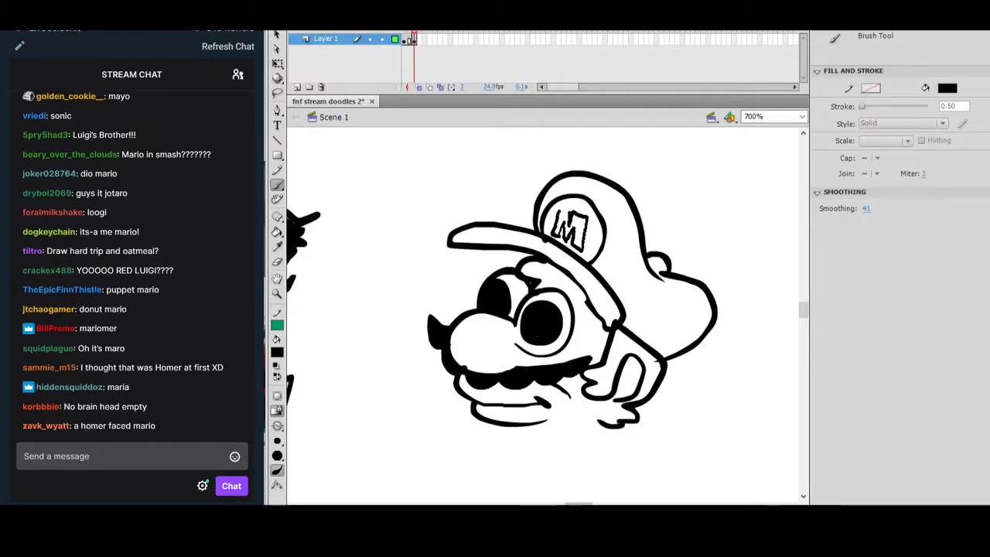
Draw the curved shoulder strap under the chin and begin the near arm's rounded sleeve below it.
scroll(655, 336, down, 2)
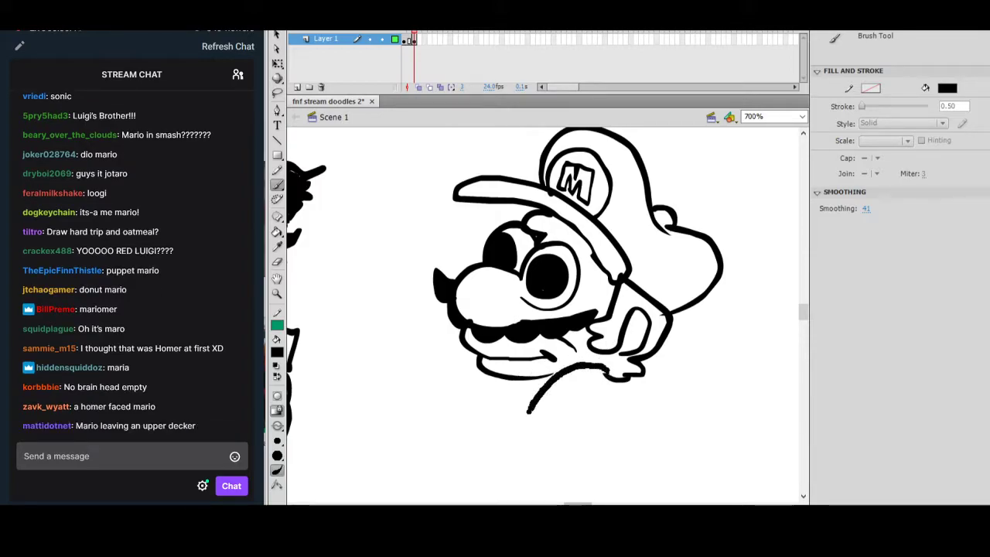
scroll(664, 340, down, 2)
drag(604, 338, 575, 386)
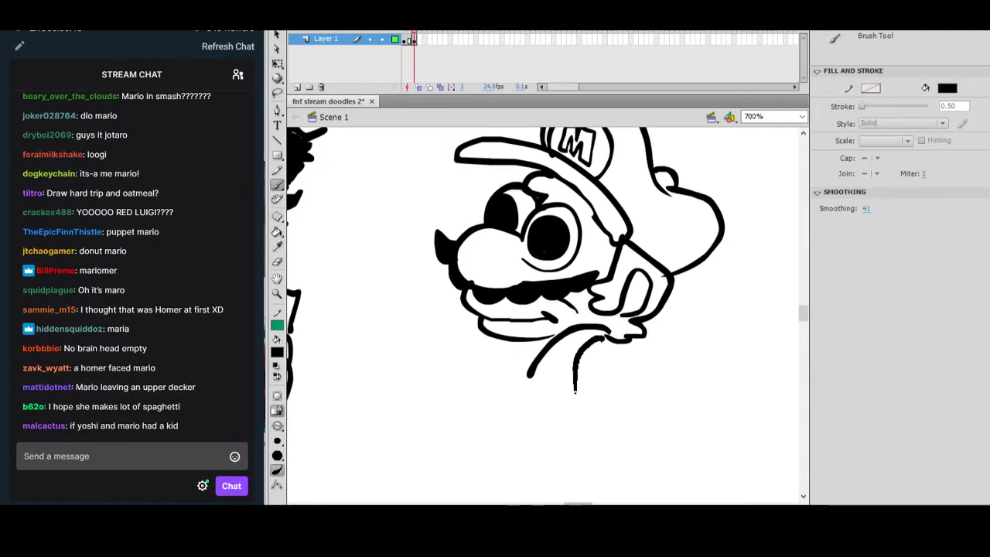
key(ctrl+z)
key(ctrl+z)
mouse_move(592, 335)
mouse_down()
mouse_move(560, 339)
mouse_move(534, 387)
mouse_up()
drag(588, 349, 570, 379)
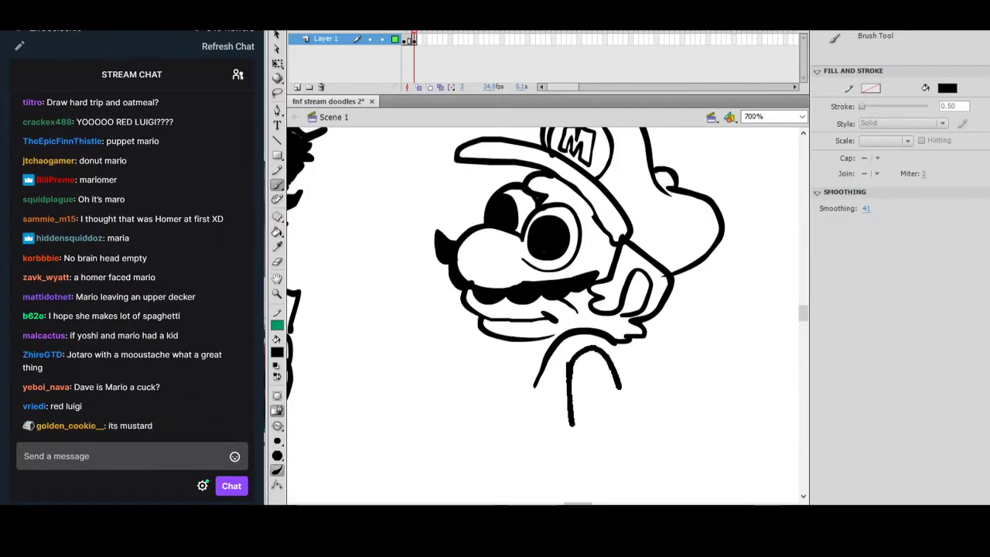
Complete the near sleeve and draw its cuff and a gloved hand with stubby fingers hanging down.
drag(630, 382, 629, 357)
mouse_move(562, 407)
mouse_down()
mouse_move(594, 389)
mouse_move(629, 405)
mouse_move(569, 420)
mouse_move(625, 408)
mouse_move(631, 420)
mouse_move(557, 447)
mouse_move(576, 449)
mouse_move(577, 473)
mouse_move(635, 450)
mouse_move(626, 414)
mouse_up()
drag(646, 337, 663, 369)
Draw the belly curve down from the chin, then the overall bib edge with its two strap ends and round buttons.
mouse_move(510, 346)
mouse_down()
mouse_move(481, 385)
mouse_move(460, 466)
mouse_up()
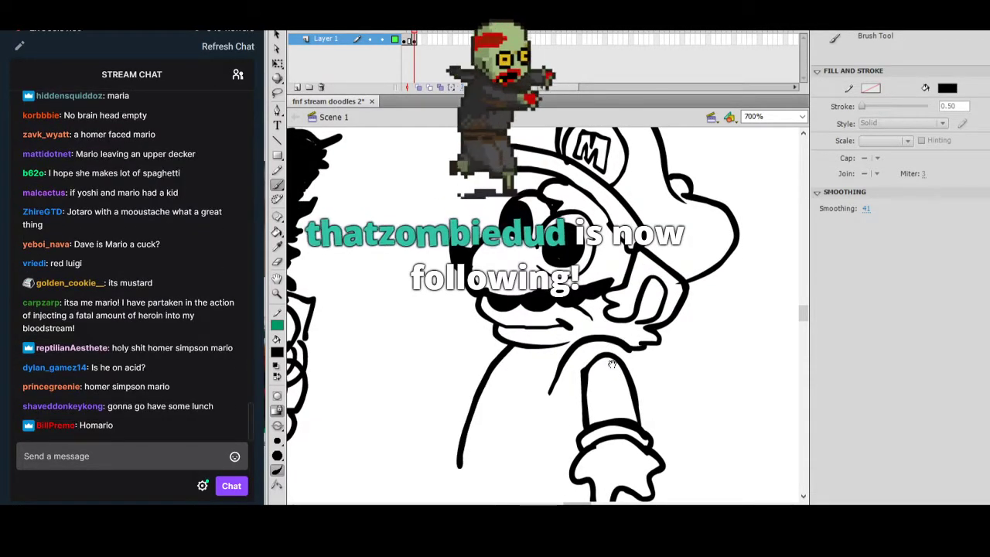
drag(614, 361, 609, 303)
key(ctrl+z)
mouse_move(520, 289)
mouse_down()
mouse_move(466, 370)
mouse_move(456, 442)
mouse_up()
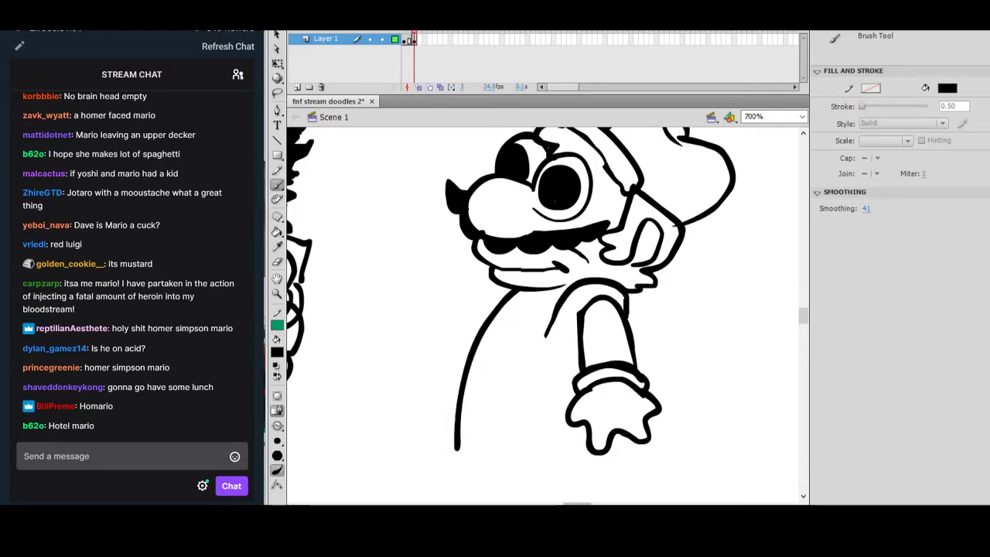
mouse_move(539, 329)
mouse_down()
mouse_move(554, 323)
mouse_move(568, 337)
mouse_up()
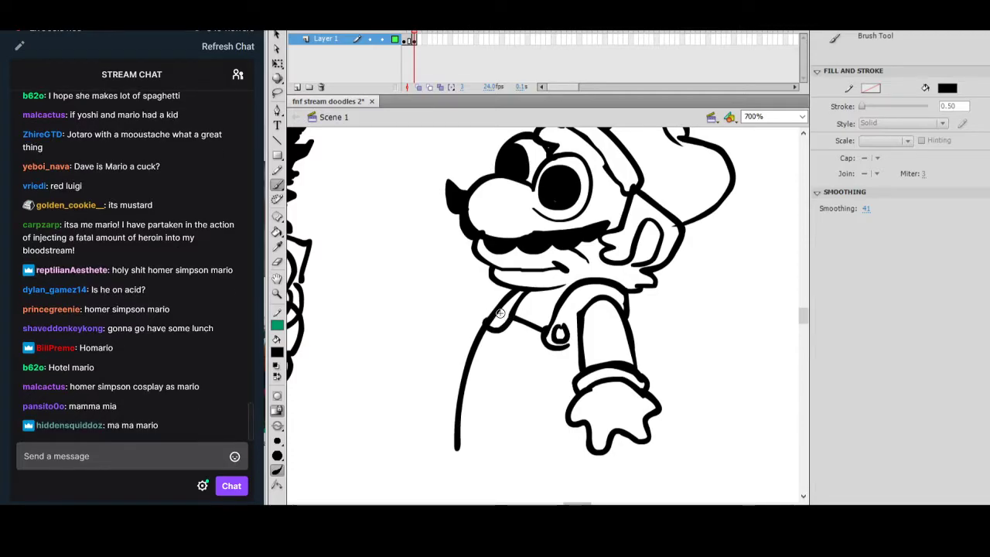
Draw the far trouser leg with its cuff and rounded shoe, and the crease and inner edge of the near leg.
scroll(510, 375, down, 2)
drag(444, 404, 412, 449)
key(ctrl+z)
mouse_move(460, 401)
mouse_down()
mouse_move(454, 416)
mouse_move(419, 422)
mouse_move(407, 458)
mouse_move(491, 465)
mouse_move(502, 462)
mouse_move(495, 444)
mouse_move(504, 451)
mouse_up()
mouse_move(486, 352)
mouse_down()
mouse_move(523, 381)
mouse_move(511, 450)
mouse_up()
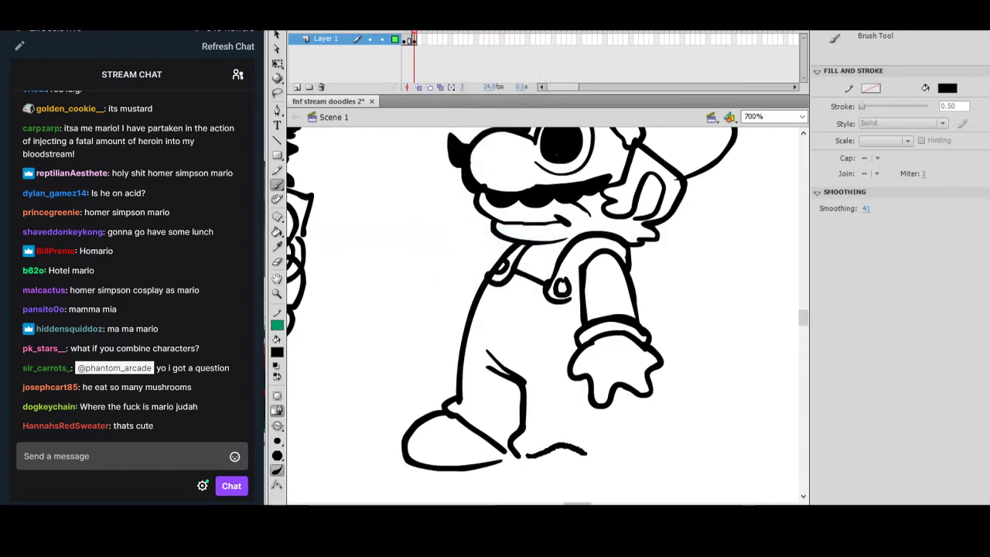
Close the near leg with a cuff and large round shoe, and add laces and a sole line to the shoes.
drag(586, 452, 602, 460)
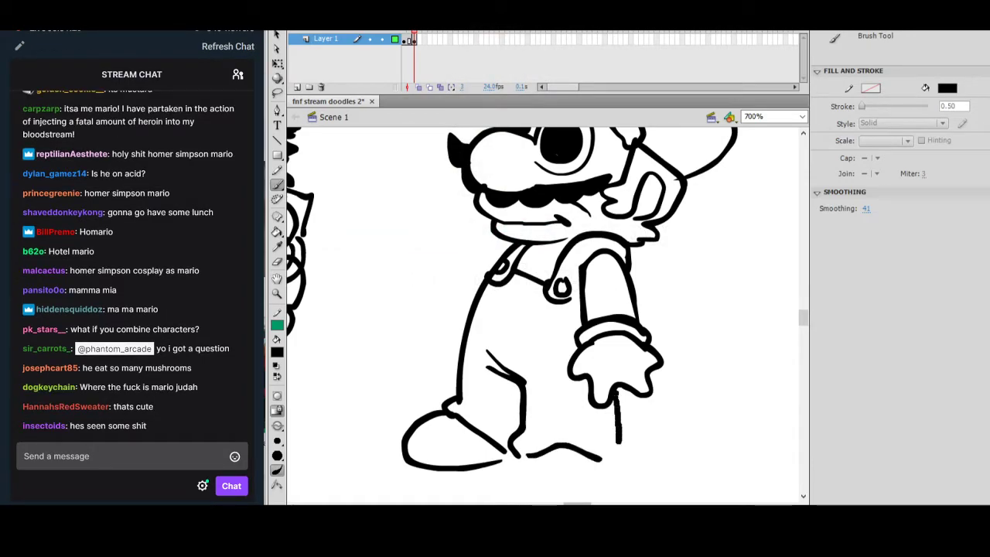
drag(547, 440, 564, 394)
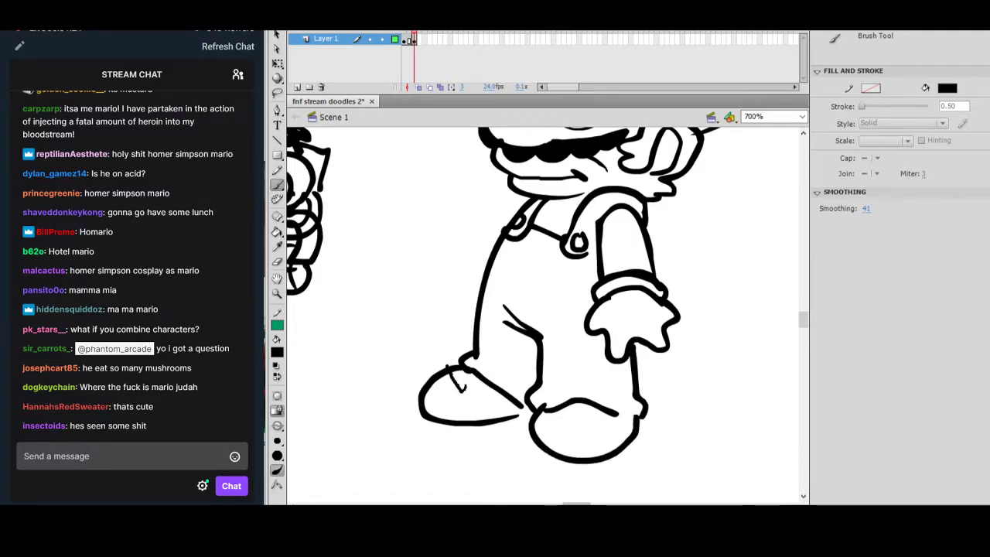
drag(480, 386, 471, 372)
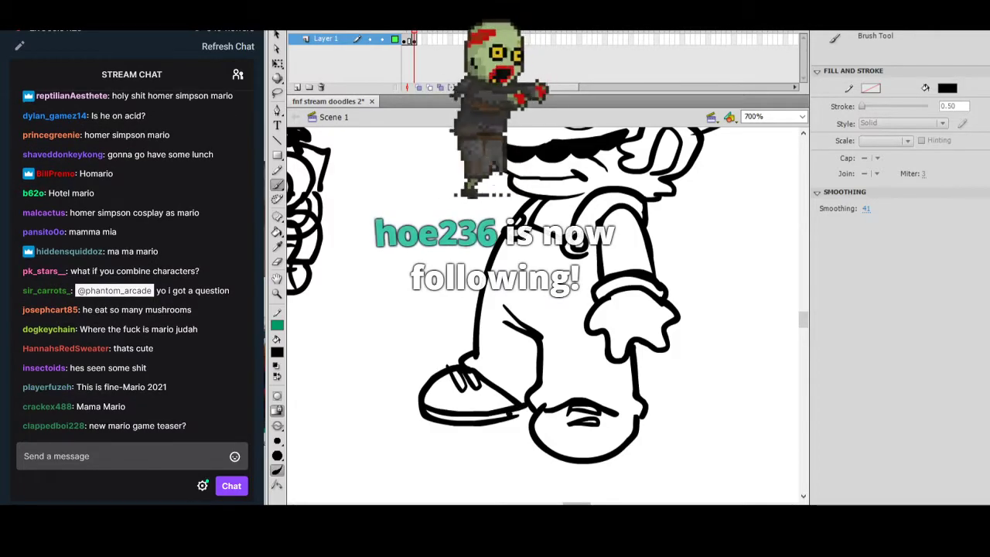
Add a square pocket to the bib, and draw the far arm reaching out with a cuff and open gloved hand.
scroll(588, 295, up, 3)
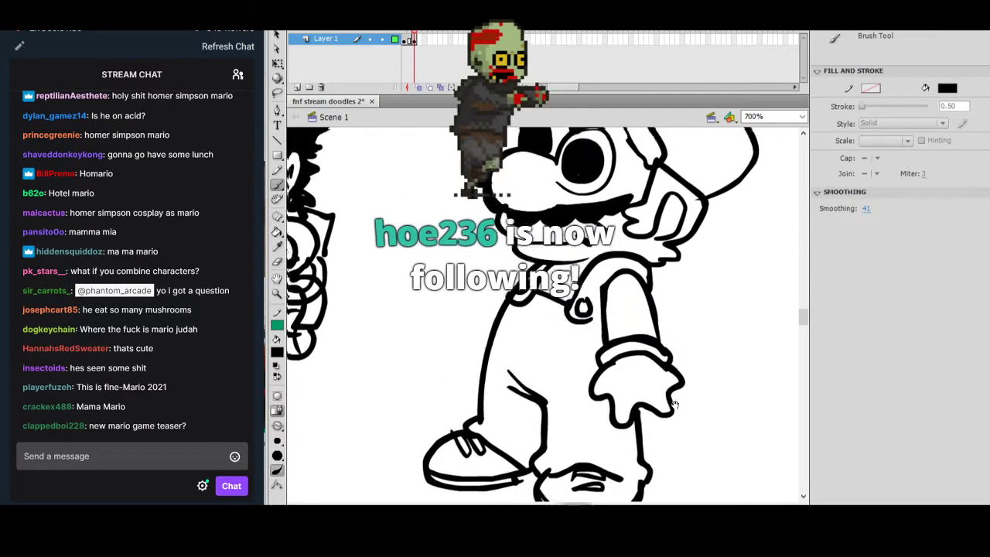
mouse_move(530, 346)
mouse_down()
mouse_move(551, 374)
mouse_move(571, 361)
mouse_up()
mouse_move(548, 301)
mouse_down()
mouse_move(492, 384)
mouse_move(455, 393)
mouse_up()
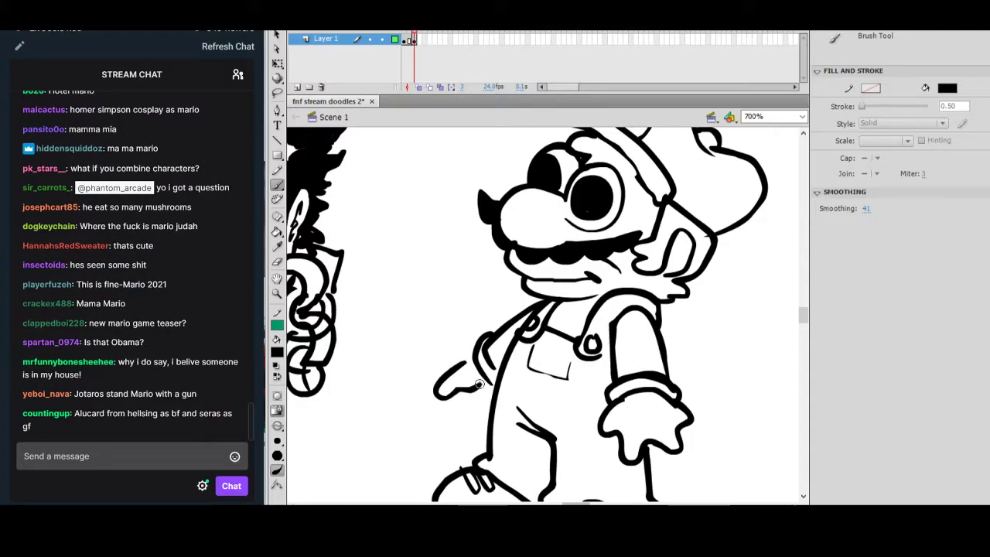
drag(469, 350, 449, 347)
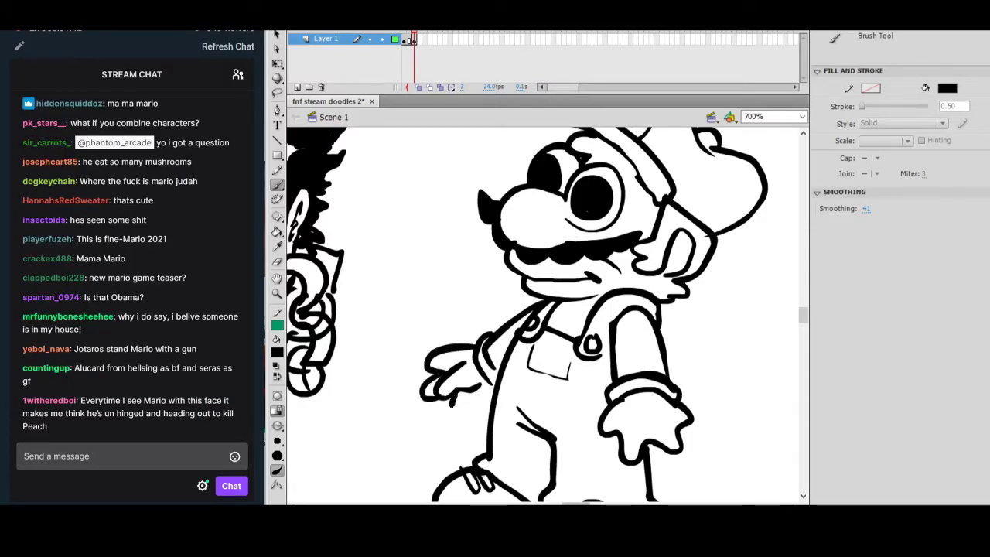
drag(474, 403, 495, 392)
Examine the whole Mario figure beside the capped man at 350%, and the empty space next to his cap at 700%.
drag(726, 297, 671, 347)
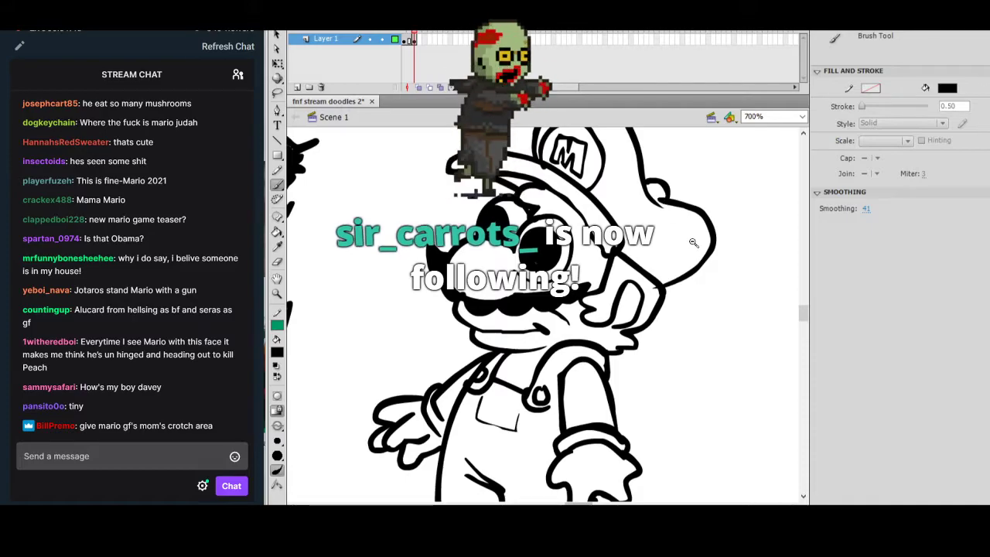
ctrl+alt+click(660, 308)
mouse_move(600, 339)
mouse_down()
mouse_move(668, 340)
mouse_move(660, 313)
mouse_move(653, 331)
mouse_up()
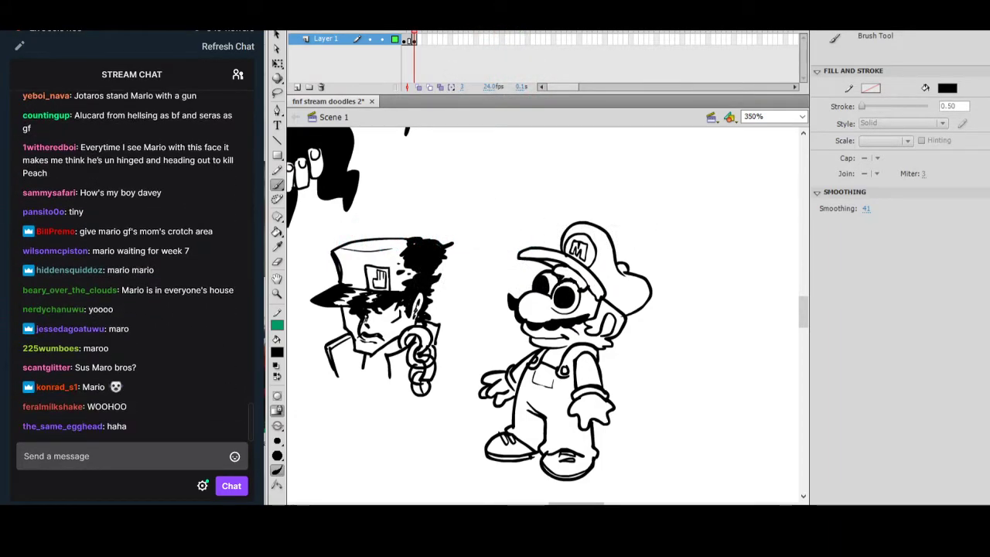
drag(659, 318, 608, 319)
drag(686, 320, 612, 314)
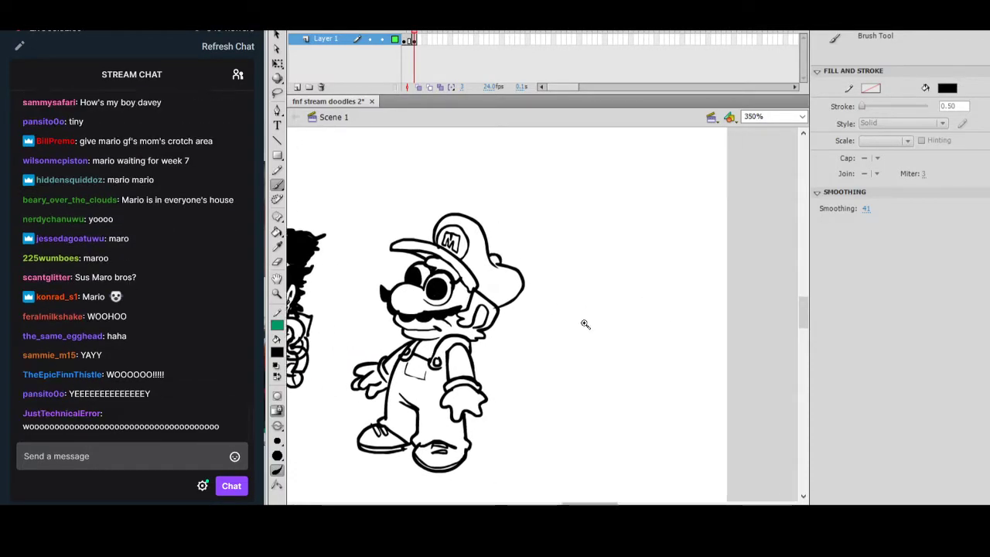
ctrl+click(568, 325)
drag(548, 314, 608, 307)
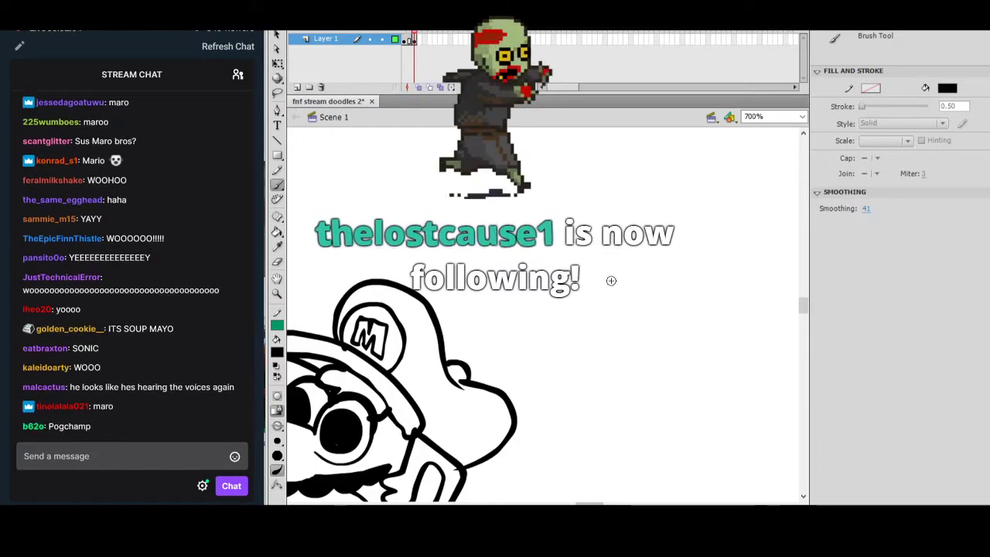
mouse_move(563, 373)
mouse_down()
mouse_move(579, 323)
mouse_move(643, 348)
mouse_move(652, 314)
mouse_move(657, 402)
mouse_move(546, 444)
mouse_up()
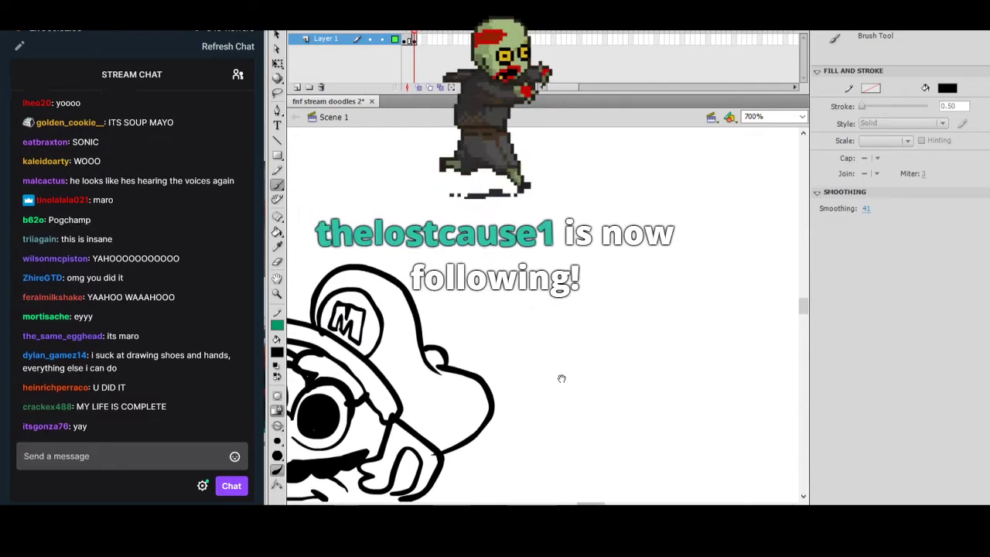
drag(611, 314, 582, 366)
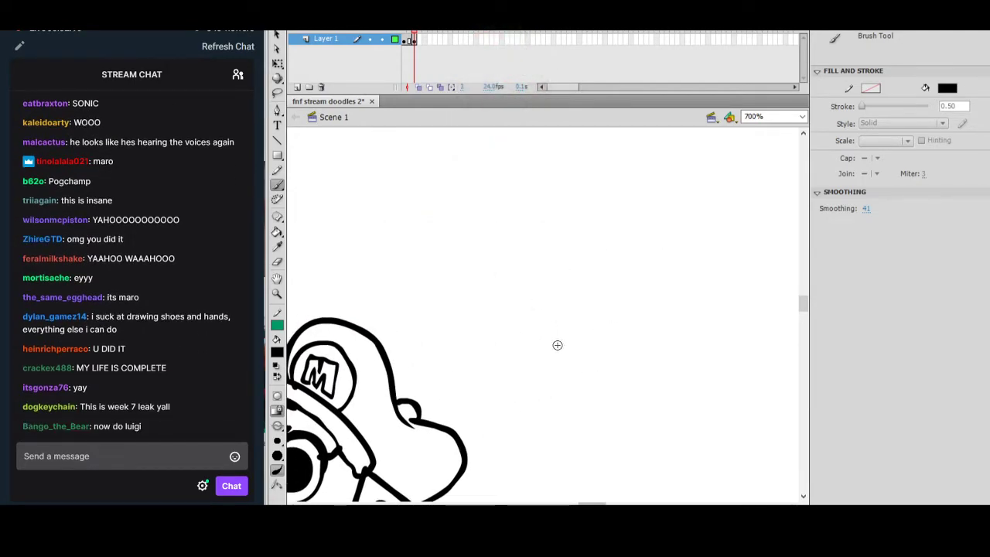
drag(619, 257, 603, 283)
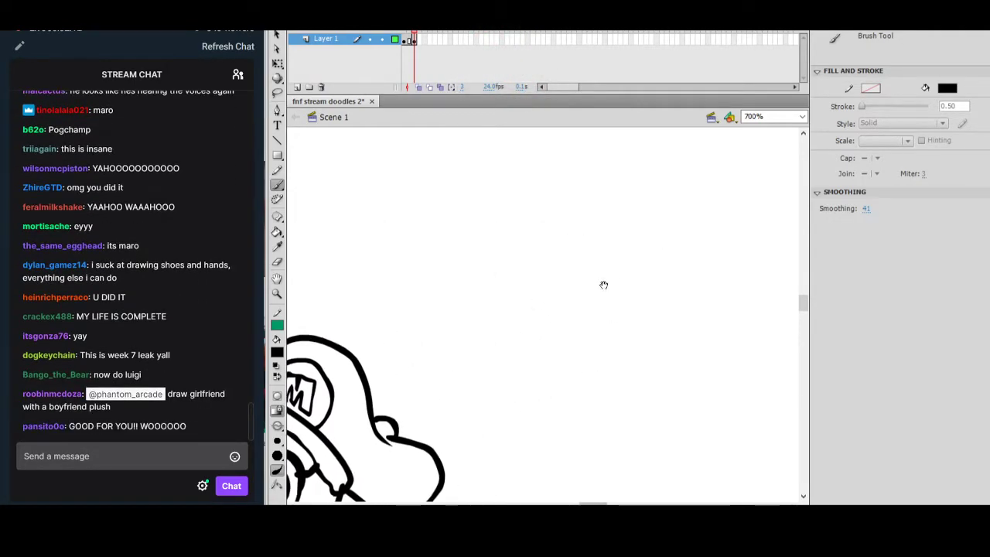
mouse_move(514, 287)
mouse_down()
mouse_move(480, 261)
mouse_move(441, 262)
mouse_move(415, 300)
mouse_up()
drag(436, 395, 466, 402)
key(ctrl+z)
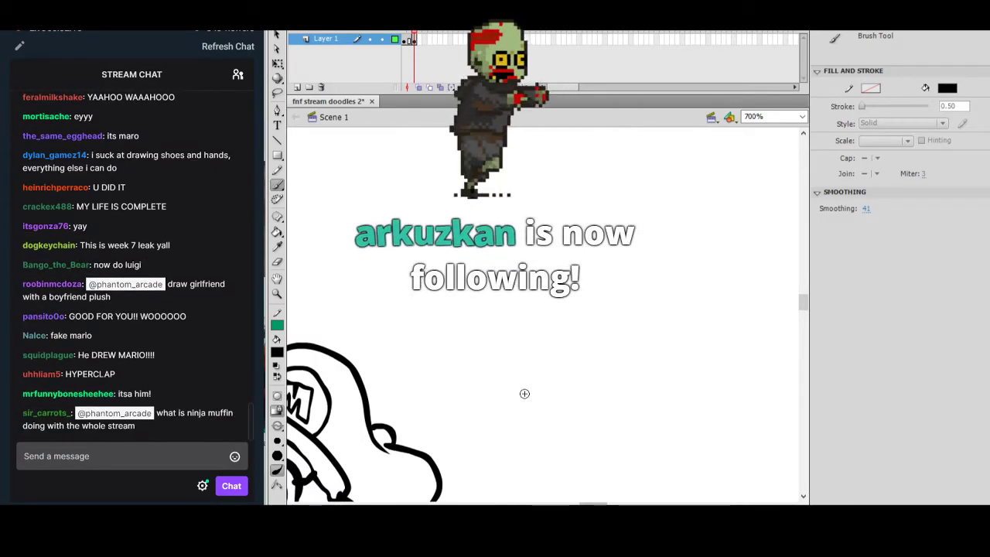
Draw a Goomba's mushroom-shaped head with a short rounded stalk beneath it, in the empty space beside Mario's legs.
drag(539, 456, 683, 163)
drag(633, 356, 653, 269)
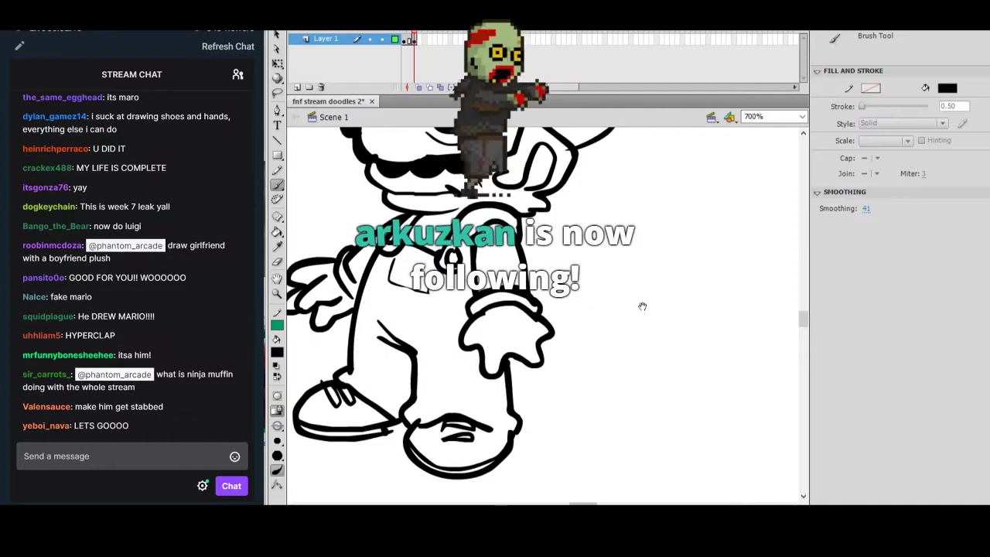
drag(635, 304, 584, 292)
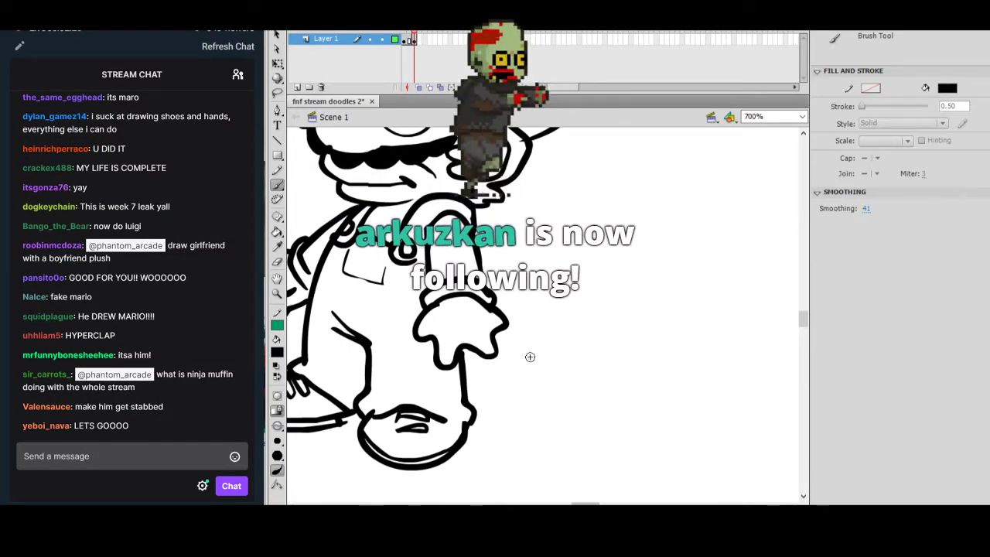
drag(511, 378, 578, 302)
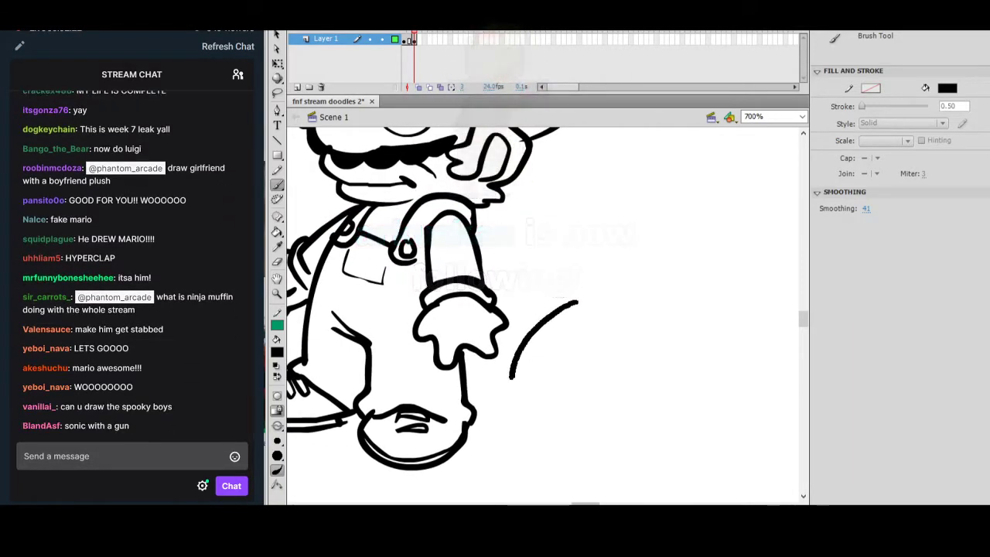
drag(541, 418, 571, 413)
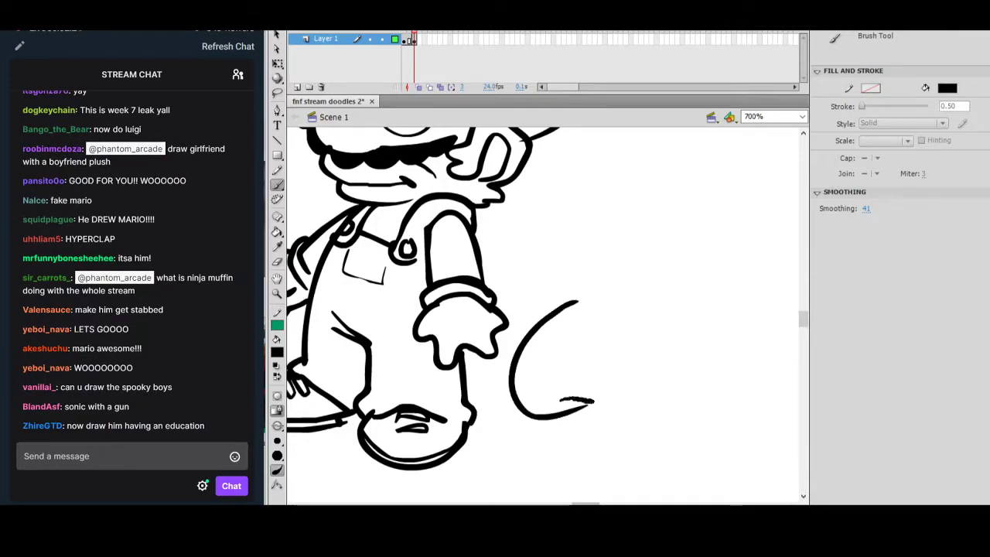
key(ctrl+z)
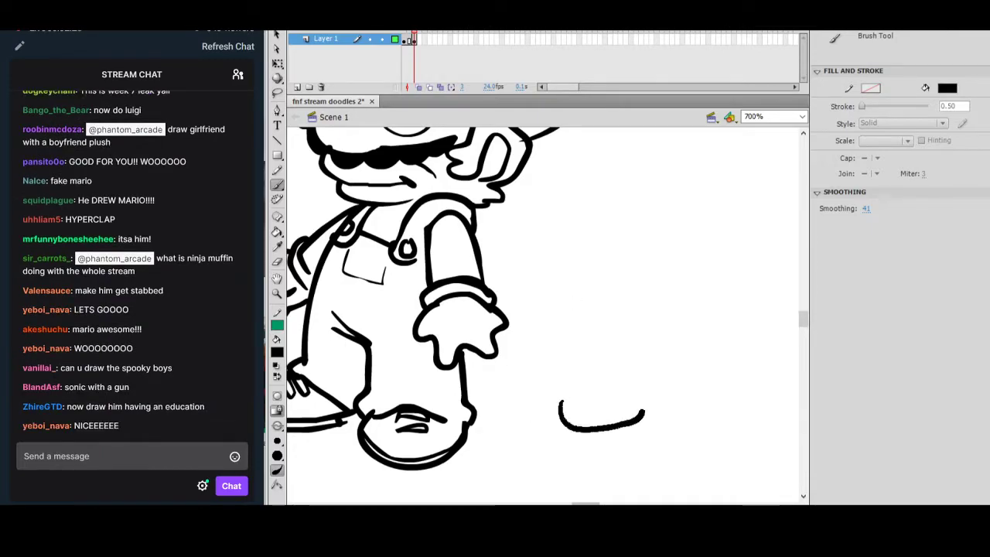
mouse_move(577, 393)
mouse_down()
mouse_move(634, 392)
mouse_move(660, 407)
mouse_move(698, 385)
mouse_move(704, 350)
mouse_move(664, 291)
mouse_up()
key(ctrl+z)
mouse_move(645, 408)
mouse_down()
mouse_move(670, 334)
mouse_move(619, 285)
mouse_move(514, 386)
mouse_move(558, 411)
mouse_move(599, 379)
mouse_move(548, 403)
mouse_up()
key(ctrl+z)
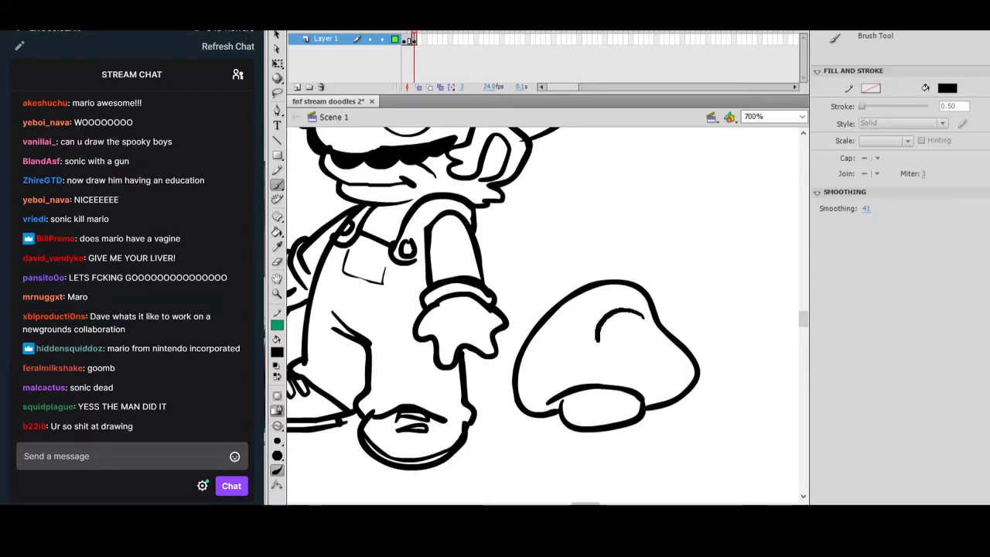
Draw two round eyes with large black pupils and a wide smile with cheek creases on the Goomba's head.
drag(596, 323, 591, 321)
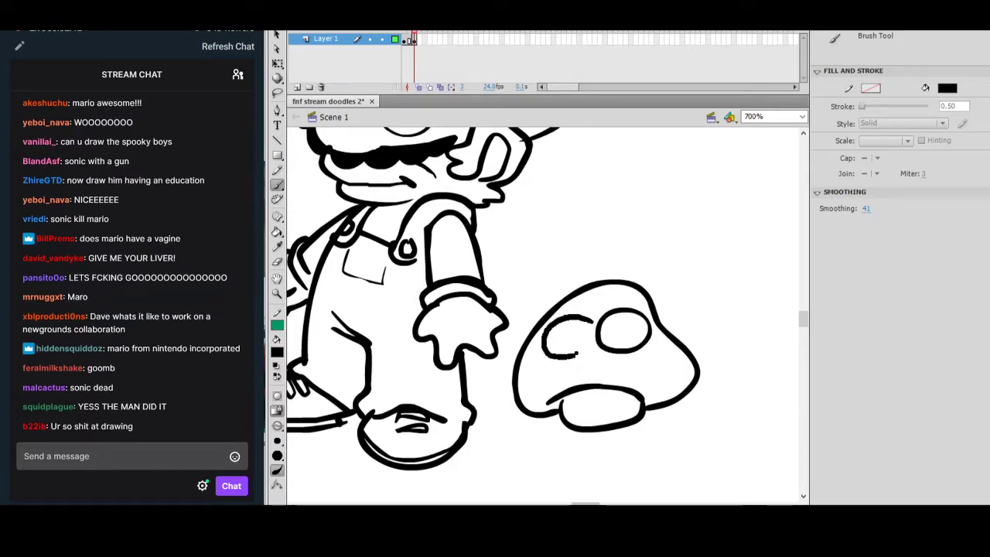
drag(589, 371, 652, 354)
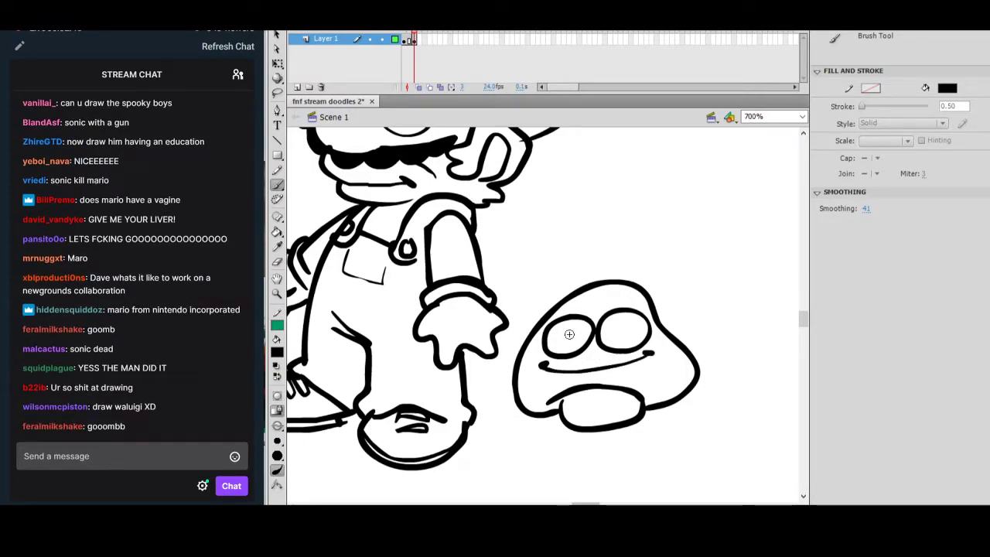
drag(565, 329, 568, 333)
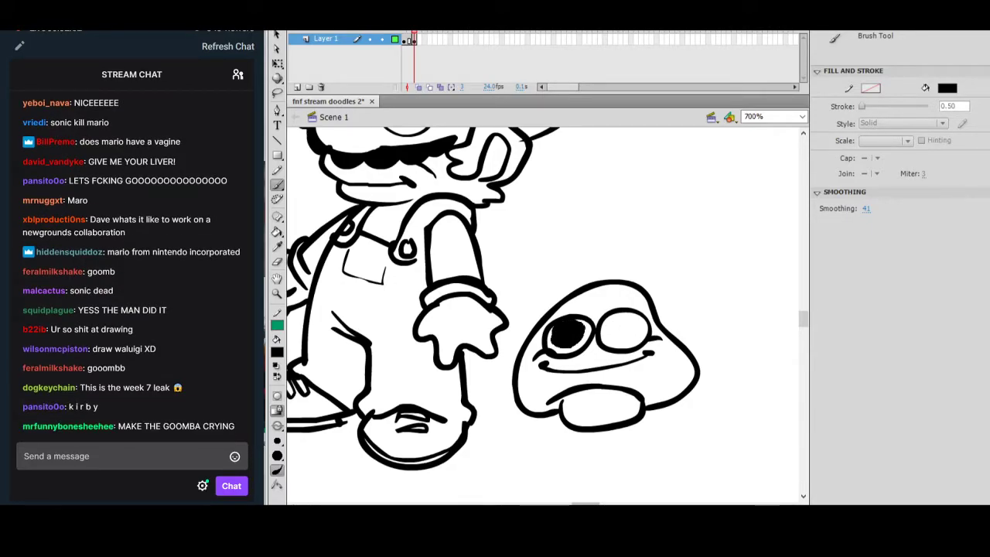
key(ctrl+z)
mouse_move(622, 318)
mouse_down()
mouse_move(611, 325)
mouse_move(637, 334)
mouse_up()
Add worried brows with small forehead wrinkles above the Goomba's eyes, and a shading line under its smile.
mouse_move(593, 297)
mouse_down()
mouse_move(657, 318)
mouse_move(592, 305)
mouse_up()
drag(603, 295, 602, 302)
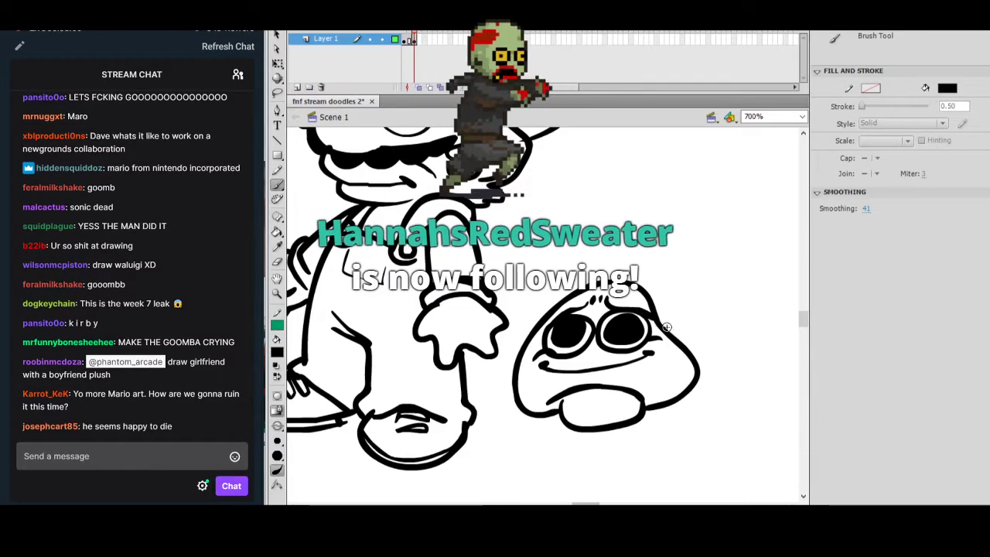
drag(557, 379, 686, 353)
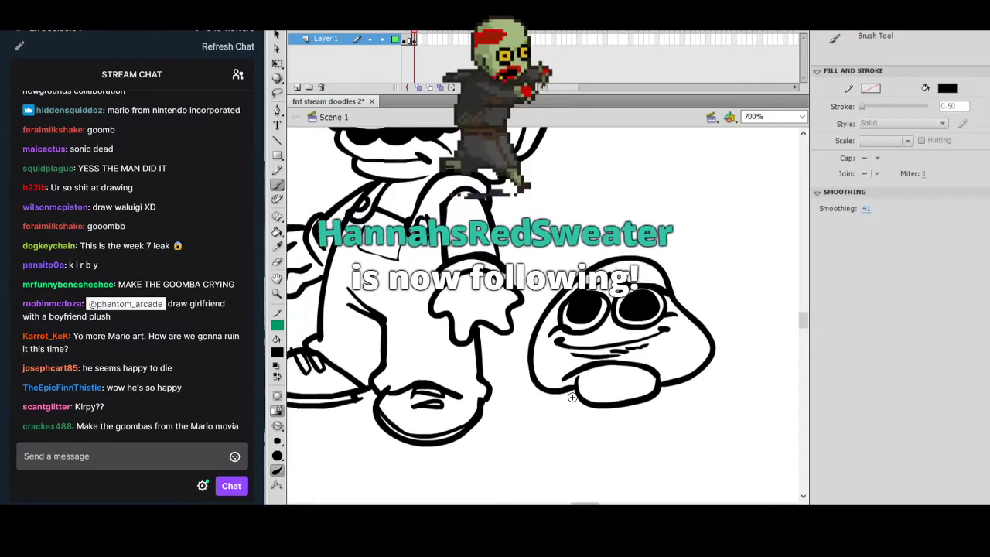
Draw two rounded feet beneath the Goomba's stalk and switch to the Eraser tool.
mouse_move(571, 397)
mouse_down()
mouse_move(545, 424)
mouse_move(608, 416)
mouse_up()
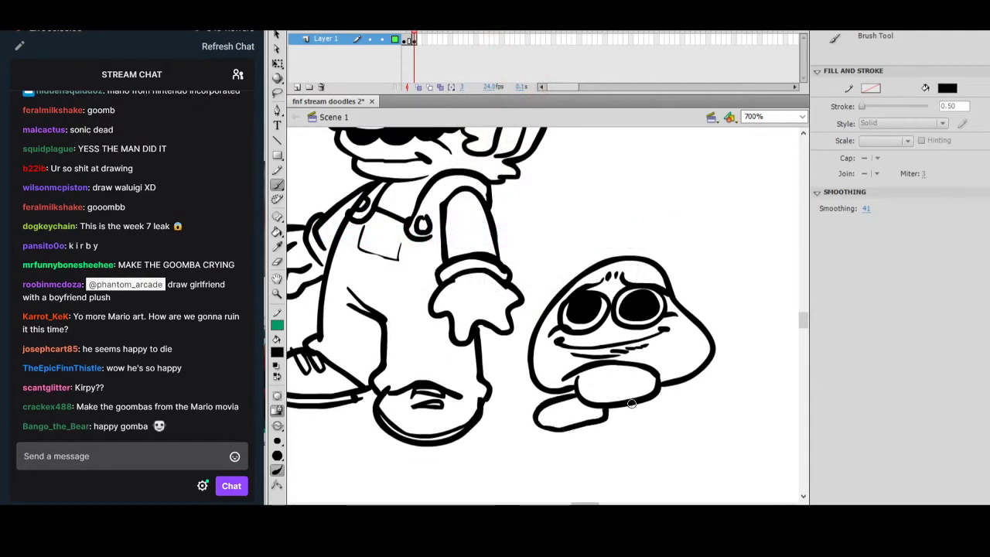
drag(654, 394, 636, 397)
mouse_move(722, 344)
mouse_down()
mouse_move(685, 392)
mouse_move(687, 377)
mouse_up()
click(277, 262)
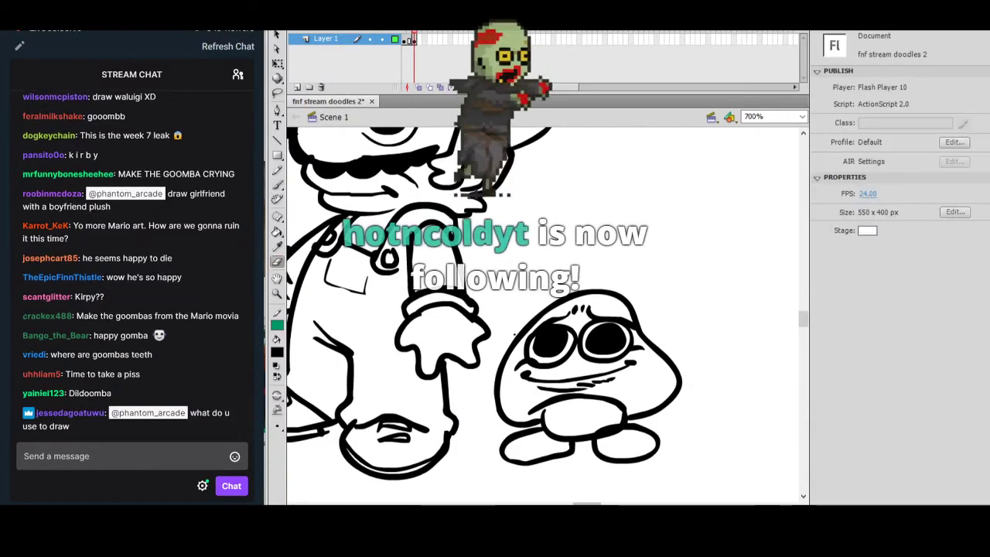
Look over the finished Mario and Goomba and the other doodles around the canvas, ending at an empty area beyond the knight.
scroll(647, 344, down, 4)
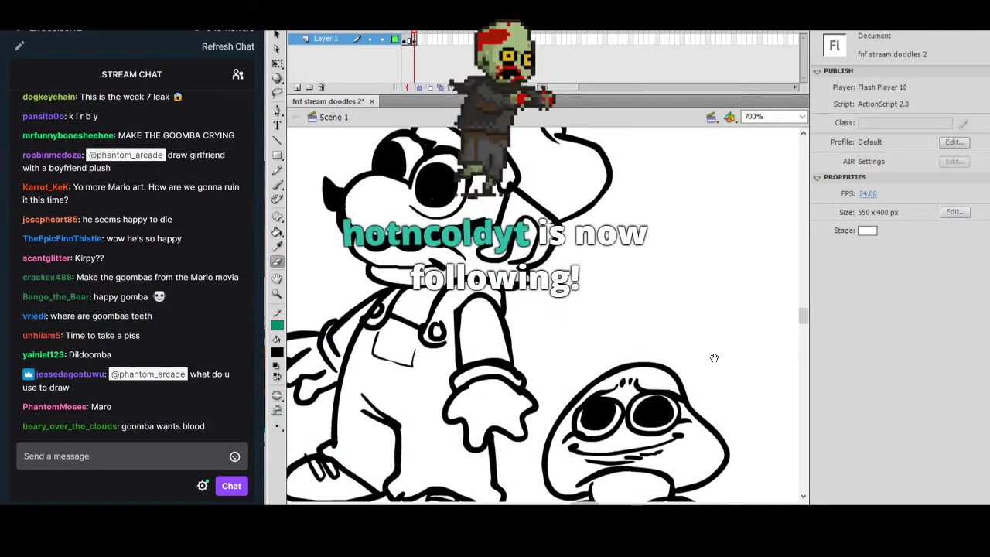
drag(569, 334, 671, 402)
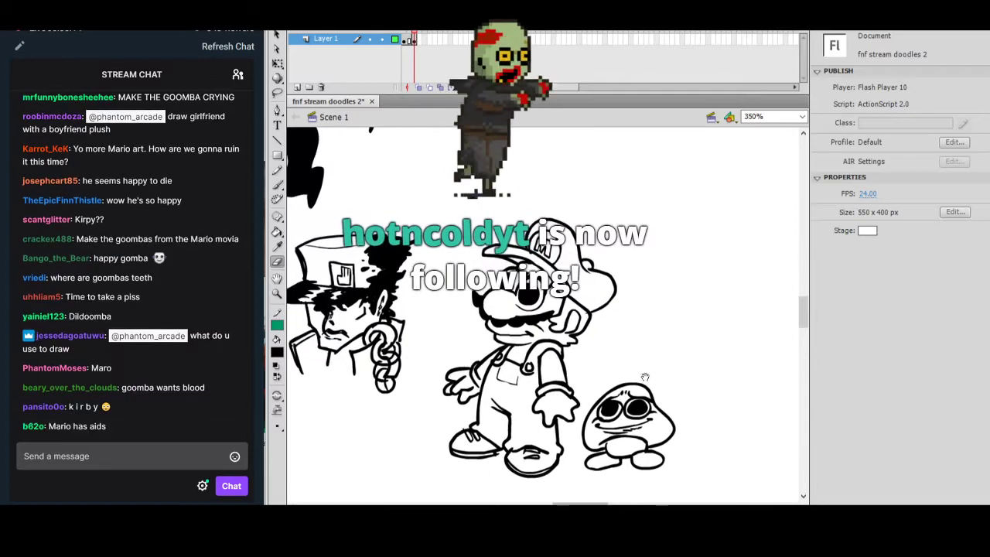
drag(640, 361, 643, 380)
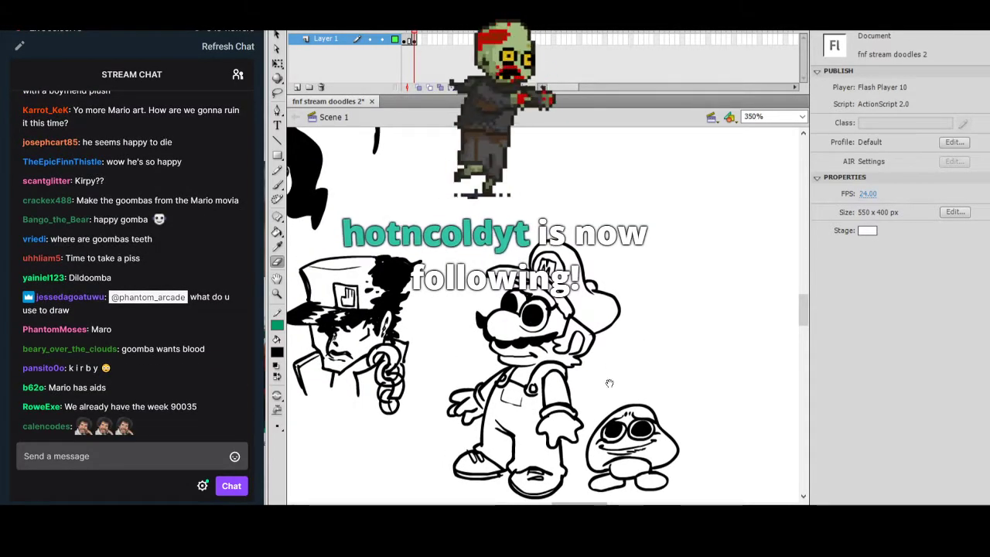
drag(602, 334, 650, 434)
drag(575, 346, 644, 422)
drag(556, 403, 705, 409)
mouse_move(579, 415)
mouse_down()
mouse_move(693, 359)
mouse_move(681, 403)
mouse_up()
drag(592, 407, 656, 485)
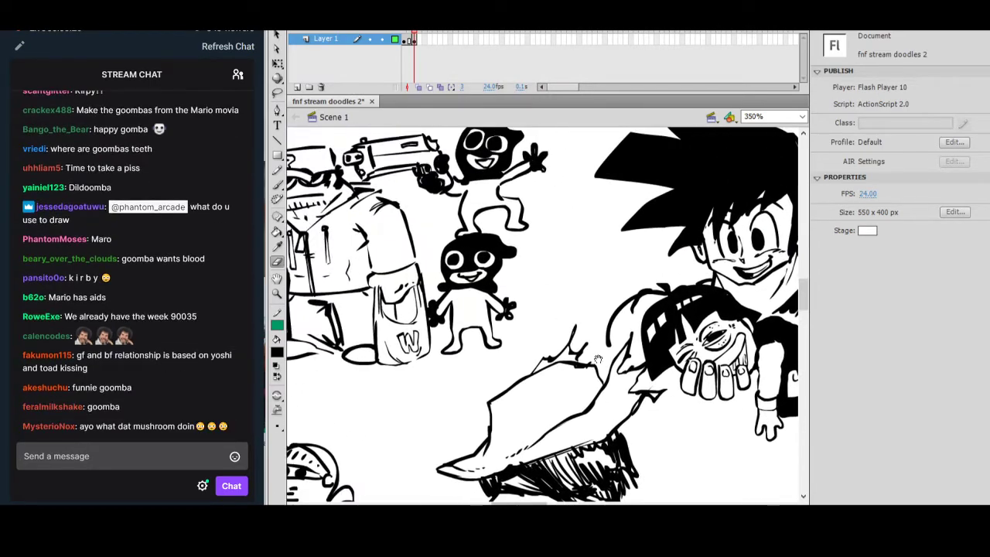
drag(549, 351, 660, 392)
mouse_move(608, 408)
mouse_down()
mouse_move(679, 343)
mouse_move(641, 372)
mouse_up()
drag(596, 492, 657, 382)
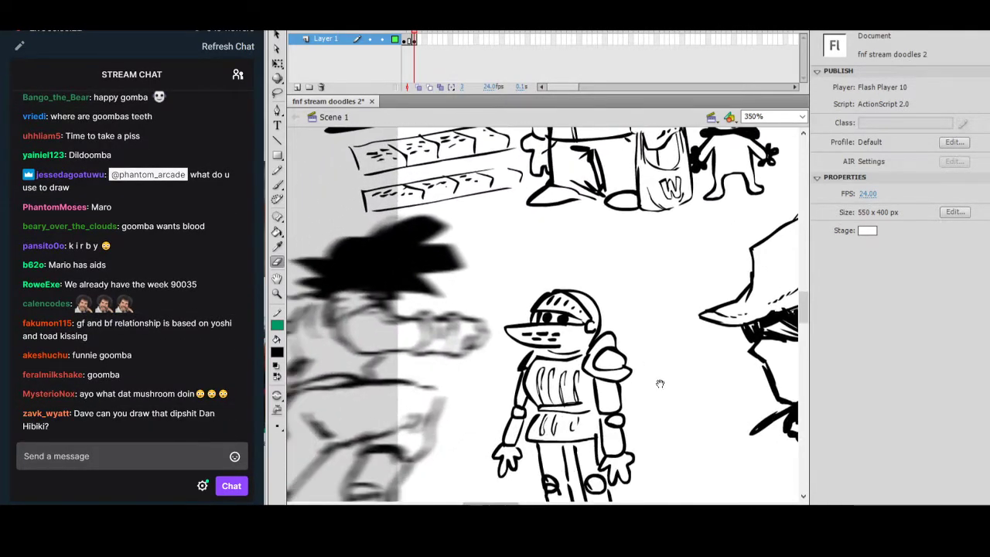
drag(595, 412, 654, 380)
drag(667, 464, 689, 325)
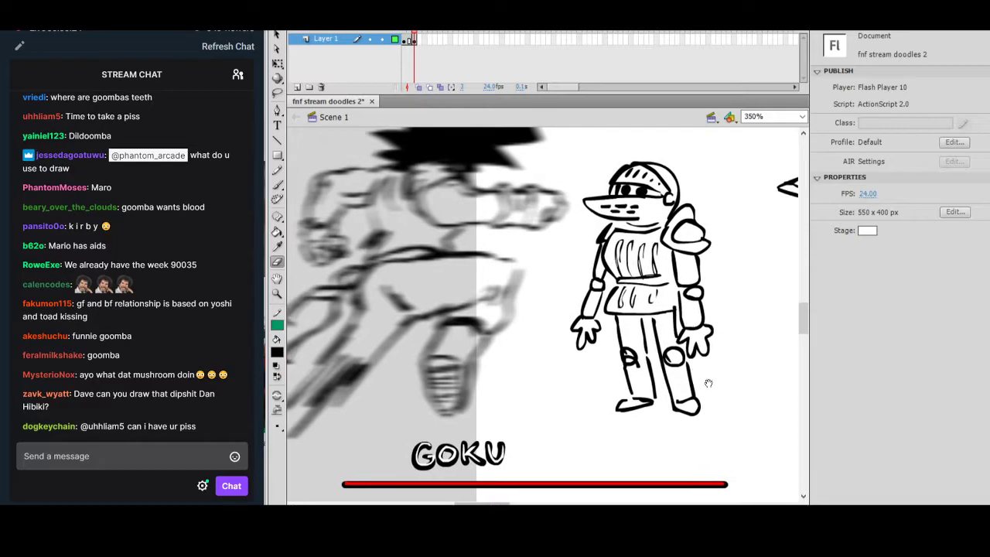
mouse_move(708, 373)
mouse_down()
mouse_move(710, 410)
mouse_move(720, 380)
mouse_move(697, 415)
mouse_move(733, 435)
mouse_move(709, 361)
mouse_up()
drag(752, 399, 632, 303)
drag(709, 386, 618, 316)
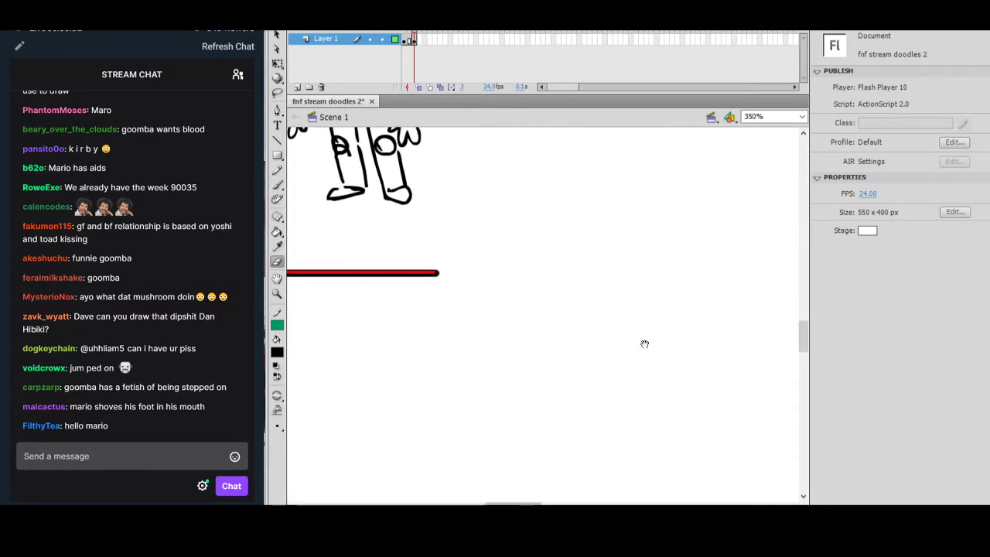
Brush a new head's jagged, spiky tufts in the empty area, with a rounded forehead shape above, a curved lower edge and a small knotted end.
key(ctrl+equal)
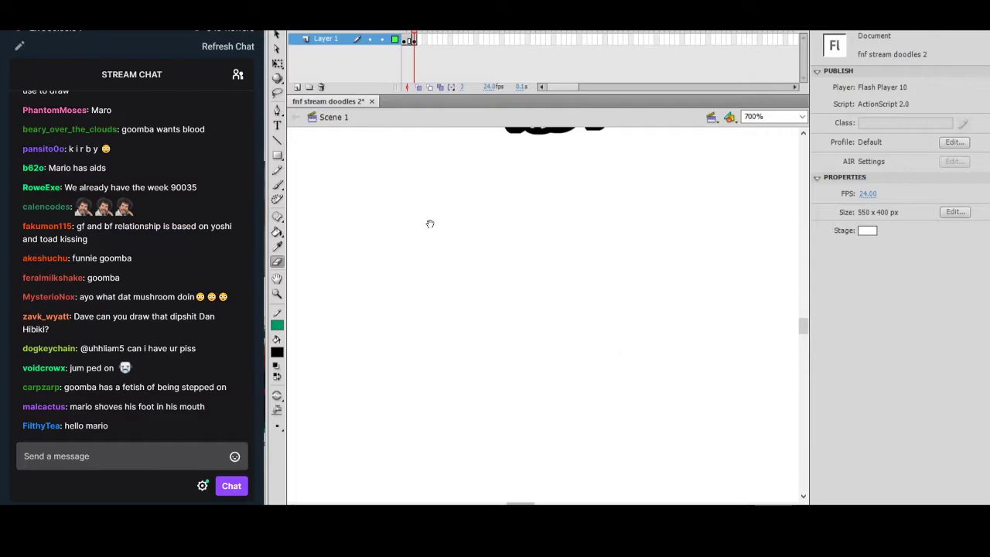
click(276, 187)
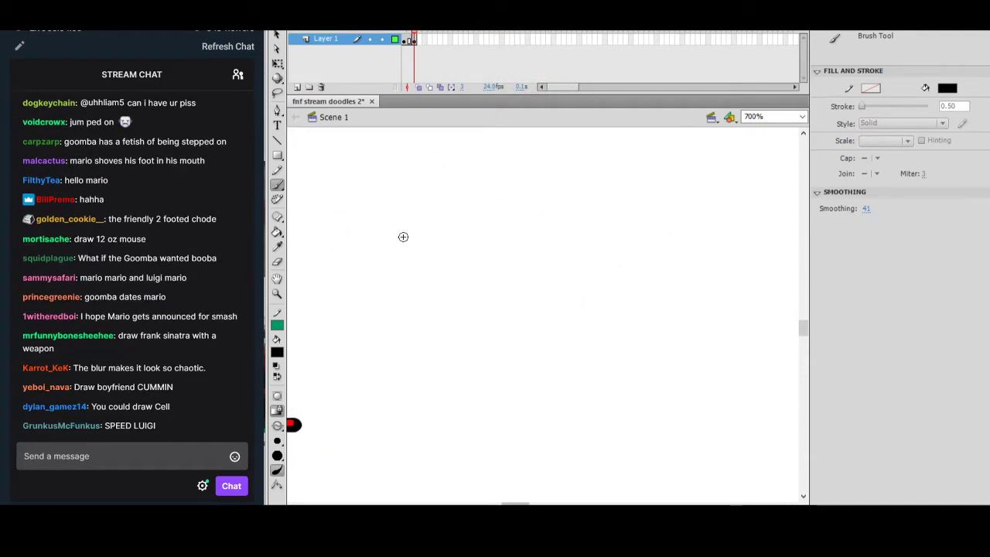
mouse_move(629, 294)
mouse_down()
mouse_move(589, 252)
mouse_move(584, 290)
mouse_move(558, 273)
mouse_move(524, 280)
mouse_move(557, 319)
mouse_up()
mouse_move(485, 365)
mouse_down()
mouse_move(555, 354)
mouse_move(566, 332)
mouse_move(629, 319)
mouse_move(623, 349)
mouse_move(653, 325)
mouse_move(678, 347)
mouse_up()
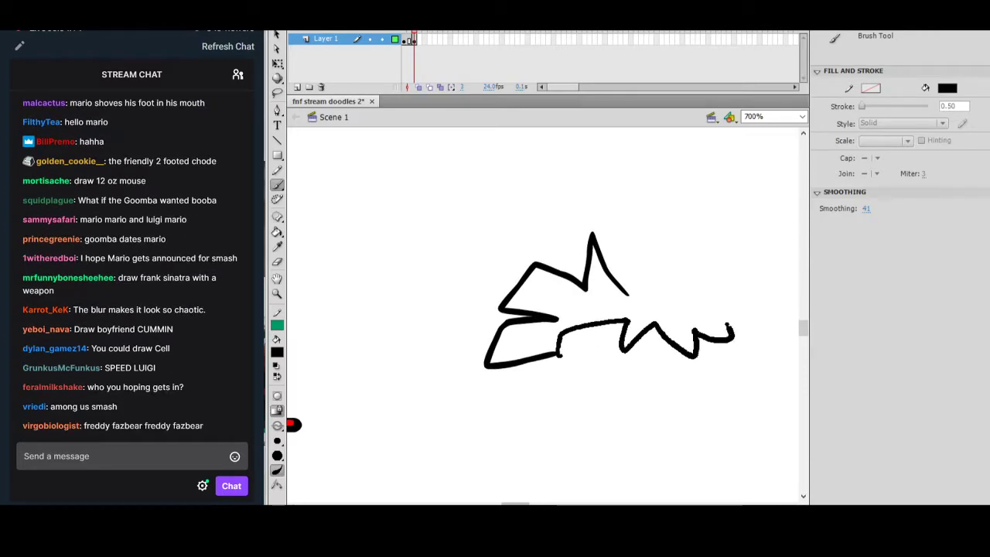
drag(637, 295, 732, 331)
mouse_move(552, 267)
mouse_down()
mouse_move(557, 230)
mouse_move(683, 218)
mouse_move(746, 300)
mouse_move(730, 317)
mouse_move(776, 354)
mouse_move(750, 325)
mouse_move(753, 316)
mouse_up()
mouse_move(537, 328)
mouse_down()
mouse_move(539, 344)
mouse_move(507, 359)
mouse_move(634, 365)
mouse_move(698, 339)
mouse_move(718, 286)
mouse_up()
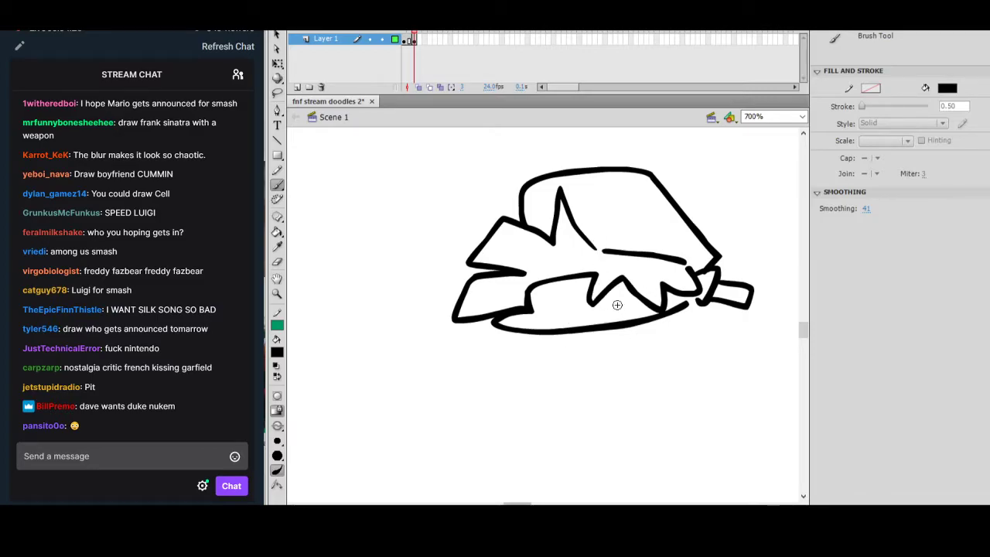
mouse_move(679, 302)
mouse_down()
mouse_move(658, 256)
mouse_move(621, 245)
mouse_up()
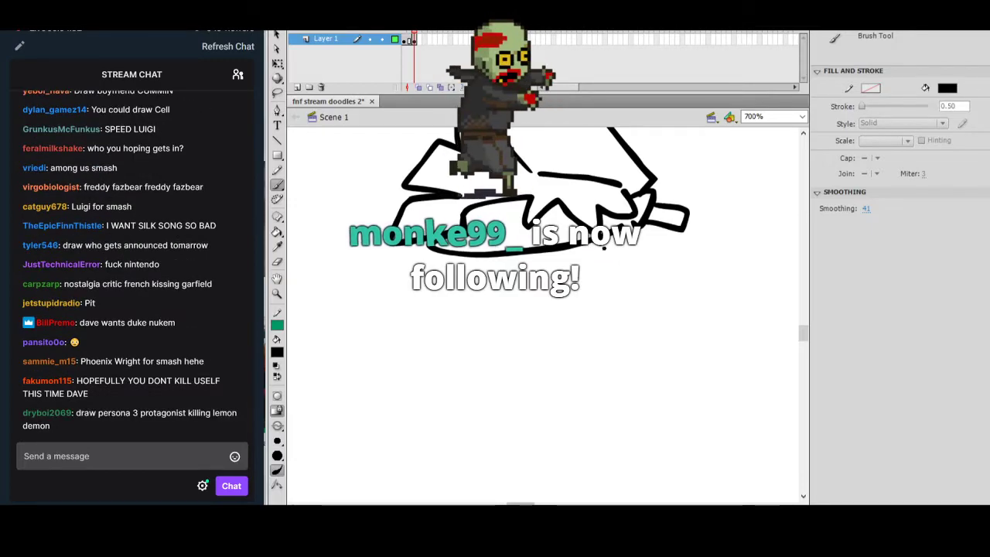
mouse_move(554, 266)
mouse_down()
mouse_move(581, 299)
mouse_move(623, 280)
mouse_up()
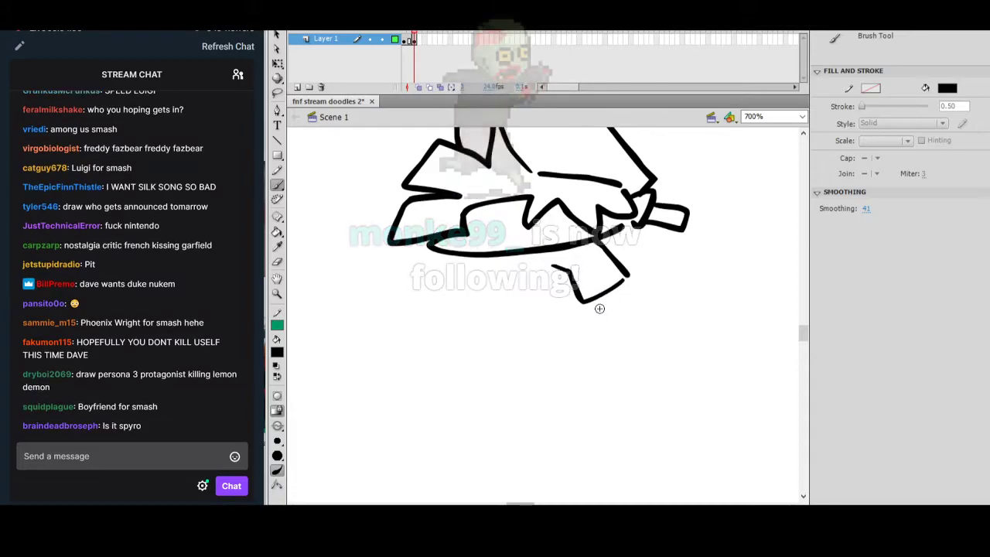
drag(595, 302, 626, 384)
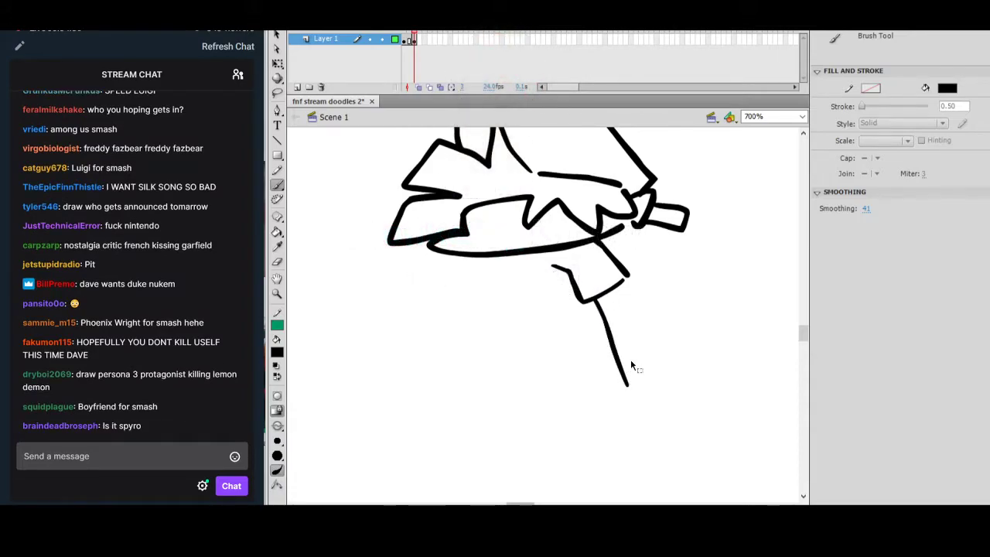
key(ctrl+z)
key(ctrl+z)
key(ctrl+z)
mouse_move(668, 276)
mouse_down()
mouse_move(590, 338)
mouse_move(603, 357)
mouse_move(584, 344)
mouse_up()
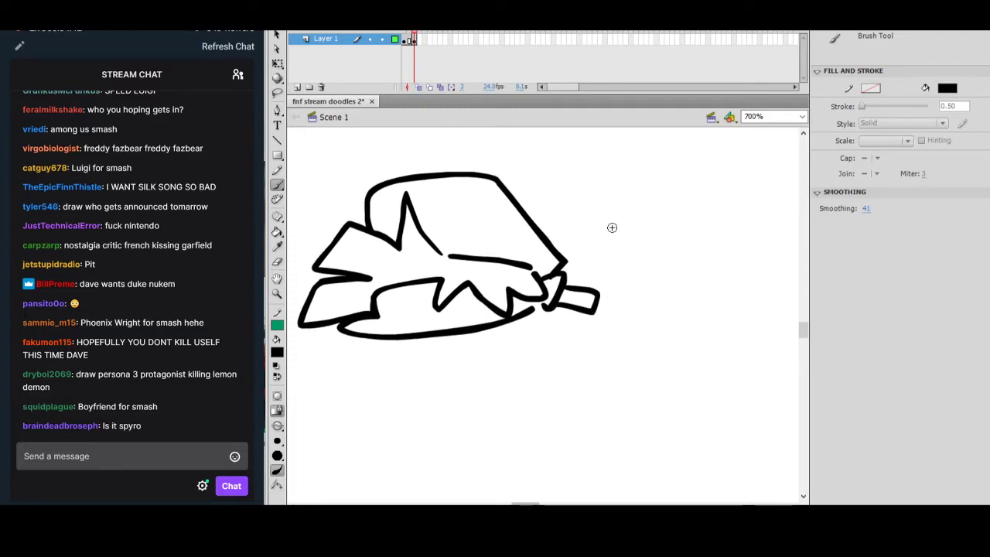
drag(569, 305, 589, 308)
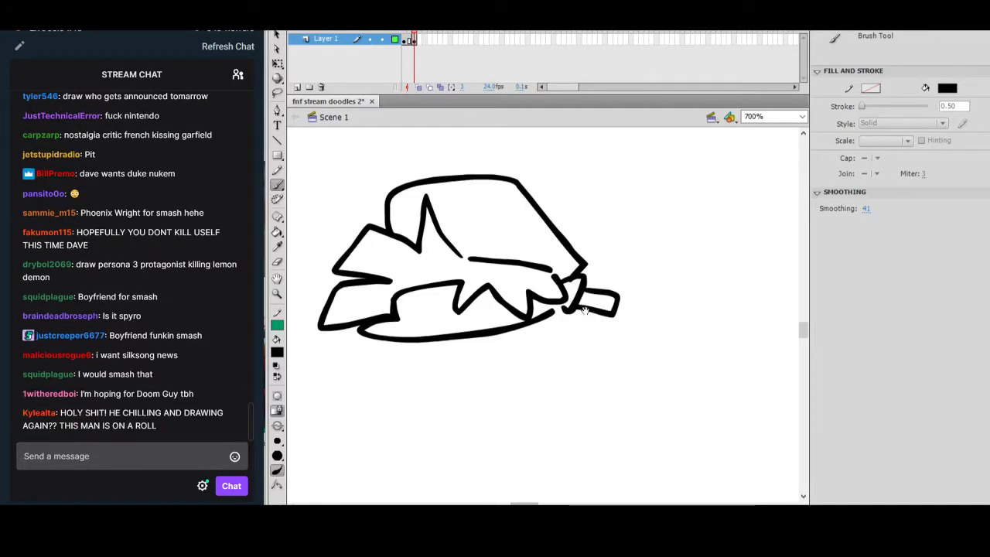
drag(557, 327, 623, 331)
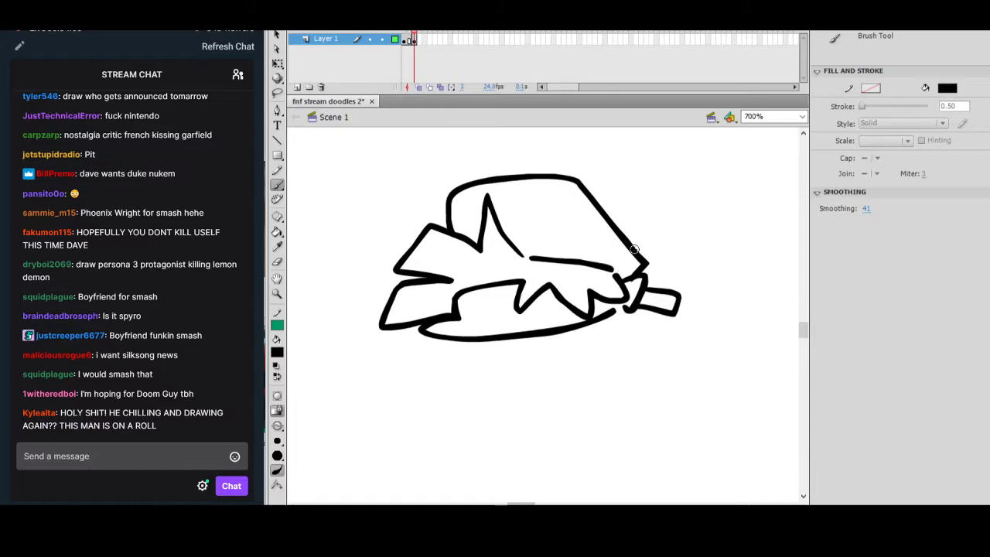
drag(623, 218, 616, 213)
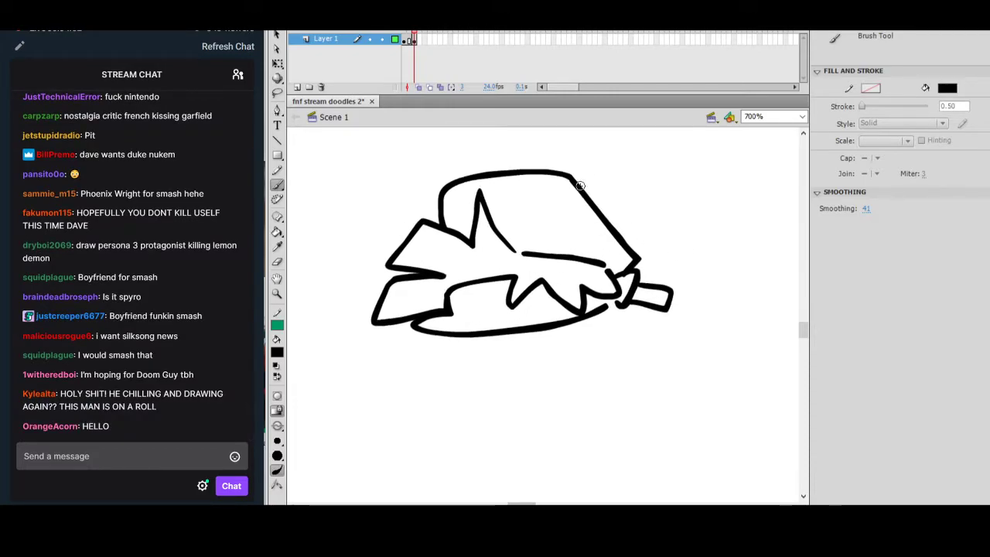
drag(605, 177, 663, 187)
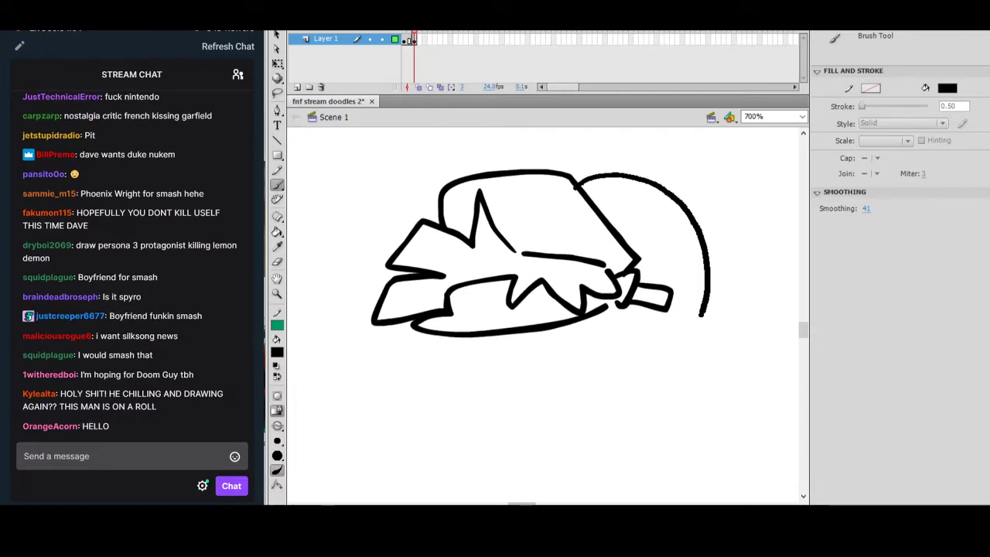
drag(669, 361, 664, 372)
key(ctrl+z)
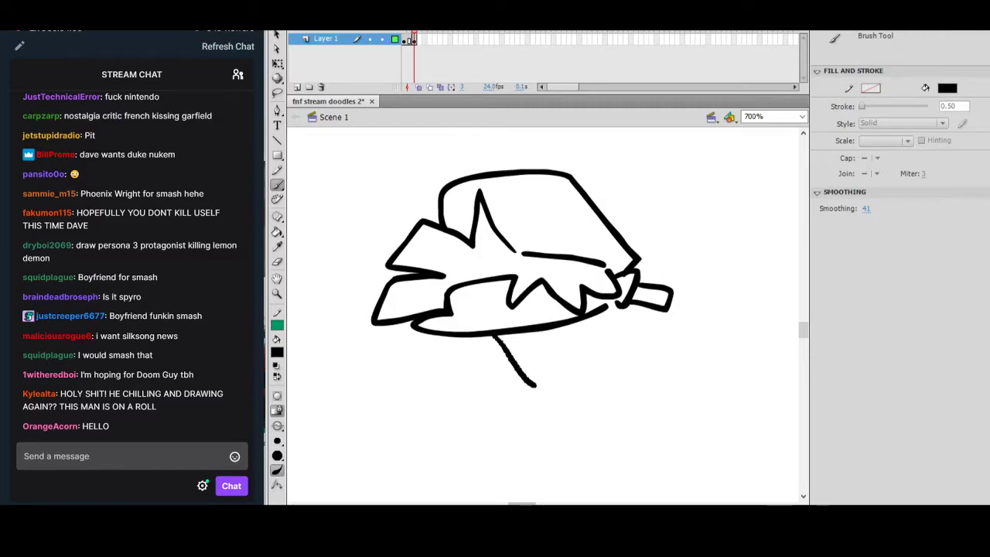
key(ctrl+z)
Draw a small angular jaw beneath the spiky shape and a large round dome over the top and back of the head.
mouse_move(495, 334)
mouse_down()
mouse_move(533, 392)
mouse_move(605, 397)
mouse_up()
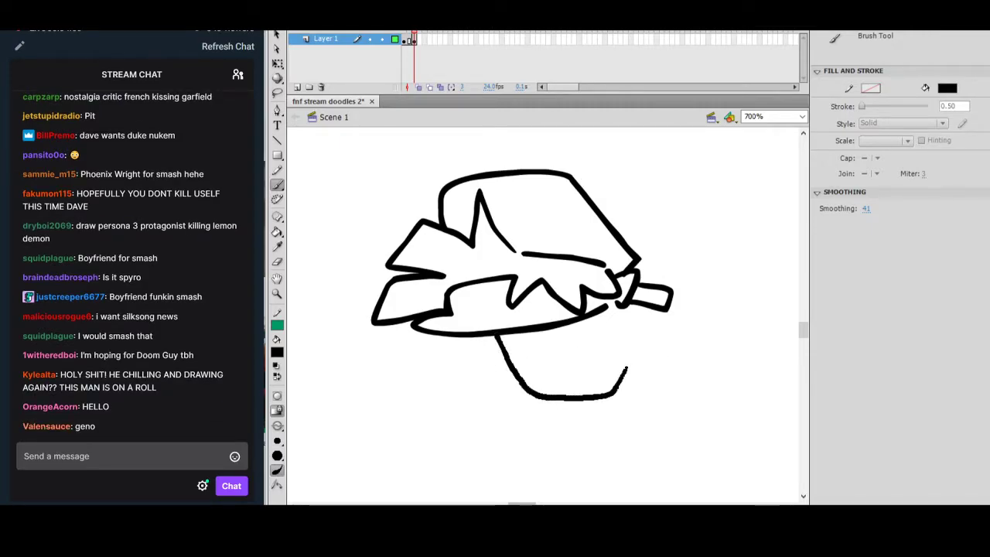
key(ctrl+z)
mouse_move(501, 336)
mouse_down()
mouse_move(532, 386)
mouse_move(595, 323)
mouse_up()
key(ctrl+z)
drag(661, 238, 643, 305)
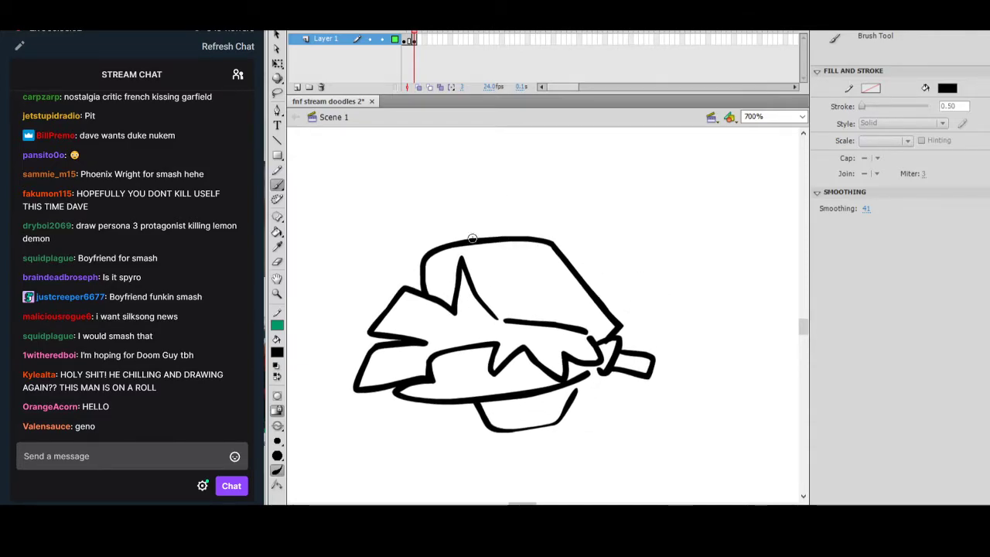
mouse_move(495, 190)
mouse_down()
mouse_move(548, 181)
mouse_move(594, 195)
mouse_up()
drag(636, 255, 623, 334)
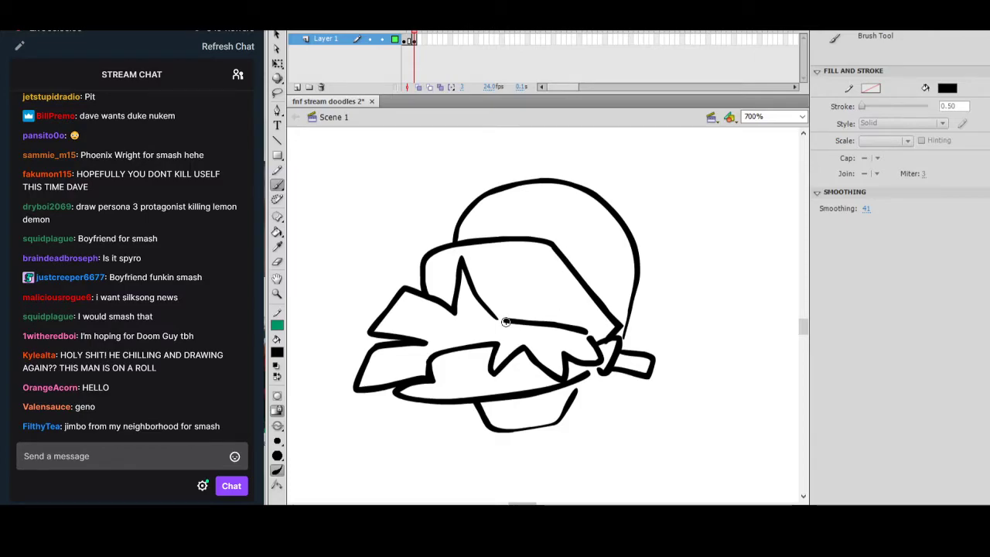
Paint two black ovals among the lower spikes and erase the lower strokes of the tall upper spike.
drag(470, 360, 475, 383)
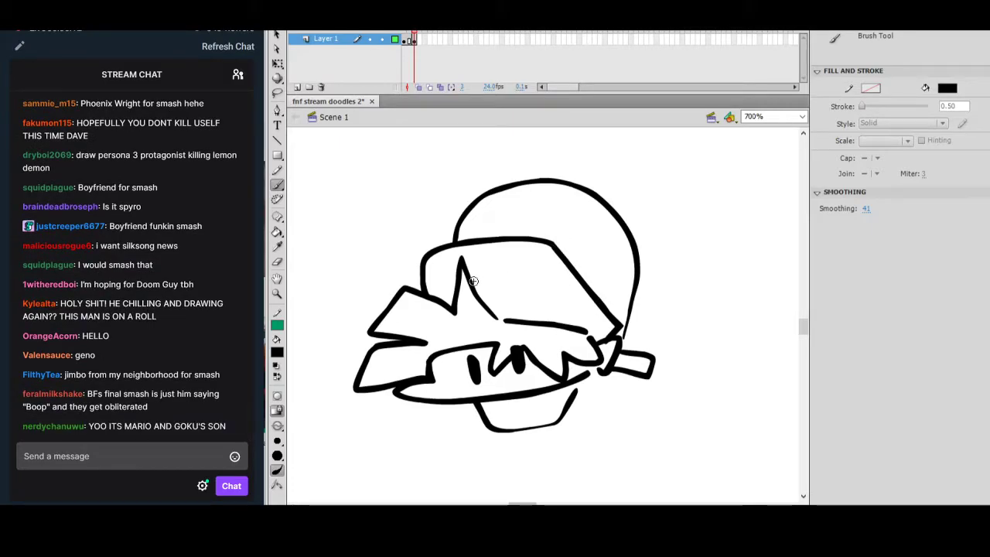
click(277, 264)
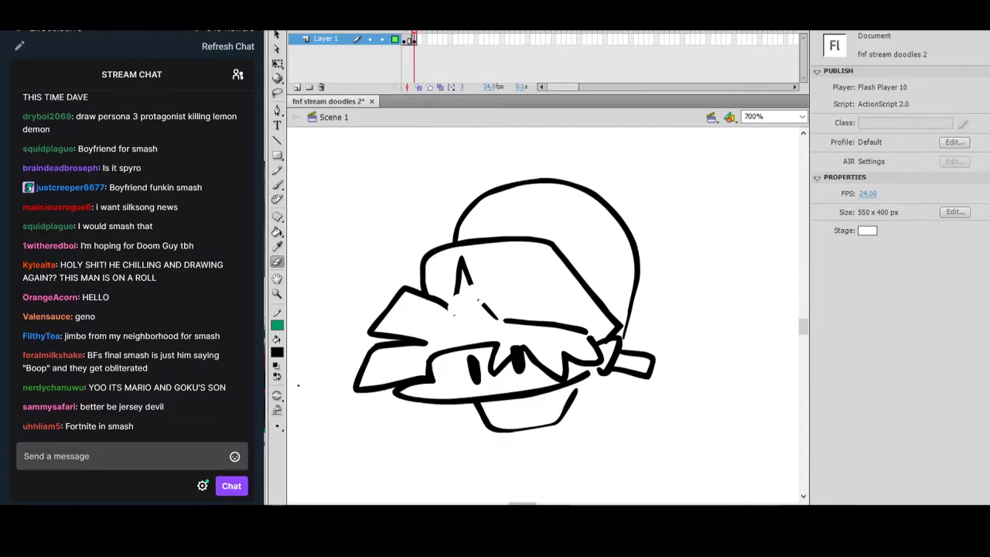
click(277, 426)
click(309, 369)
click(277, 185)
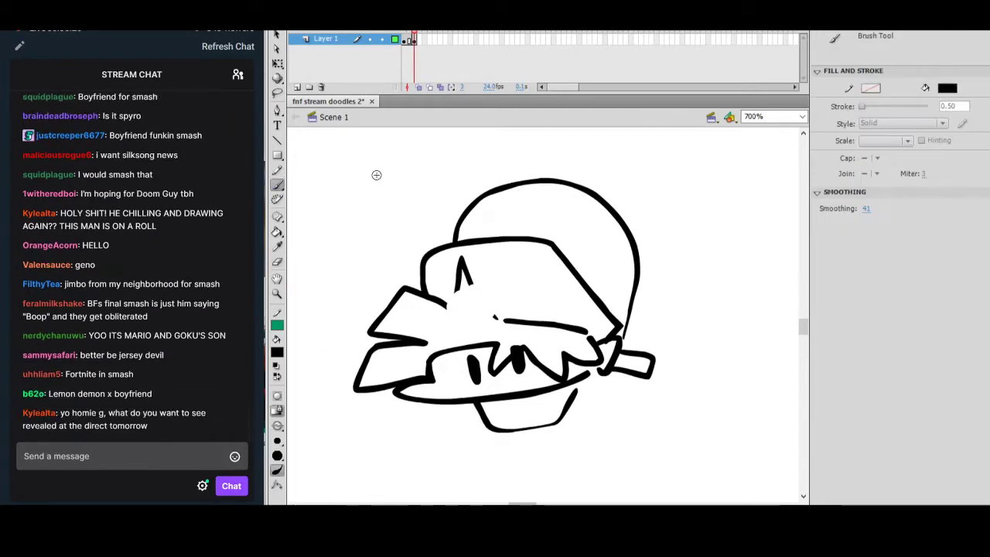
Draw two round eyes with heavy dark rims on the face and an open mouth with a row of small teeth in the jaw.
mouse_move(468, 285)
mouse_down()
mouse_move(447, 306)
mouse_move(478, 321)
mouse_move(495, 289)
mouse_move(582, 282)
mouse_up()
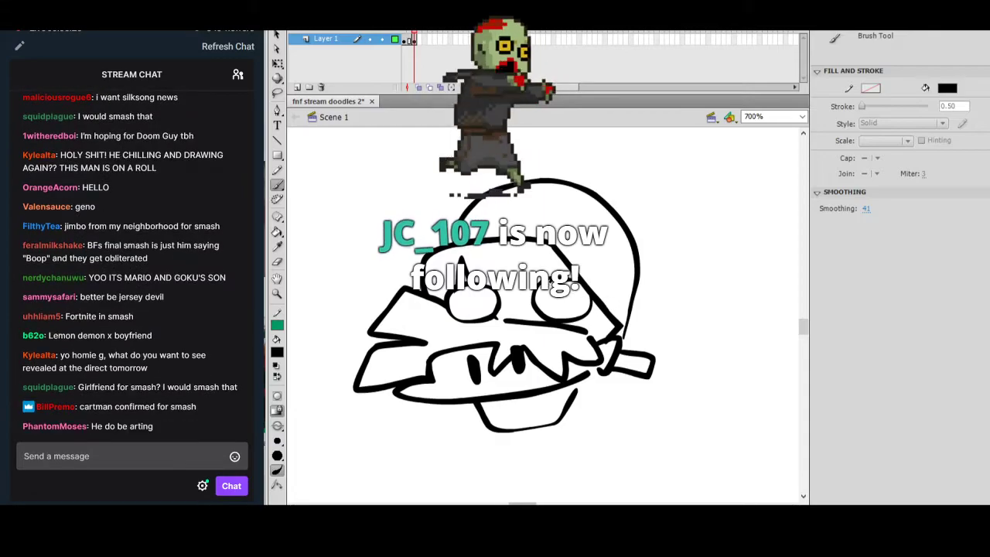
mouse_move(589, 289)
mouse_down()
mouse_move(584, 312)
mouse_move(573, 286)
mouse_up()
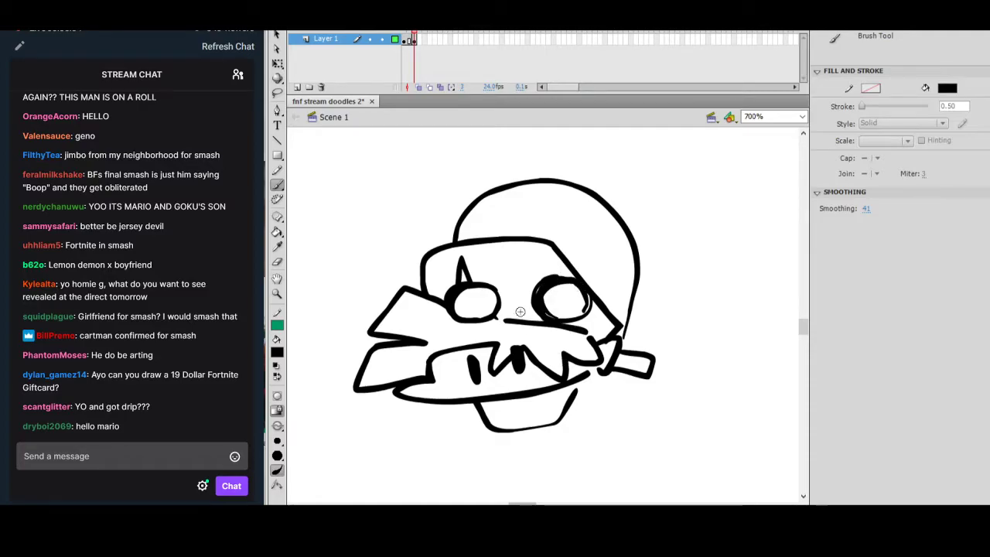
drag(496, 401, 495, 409)
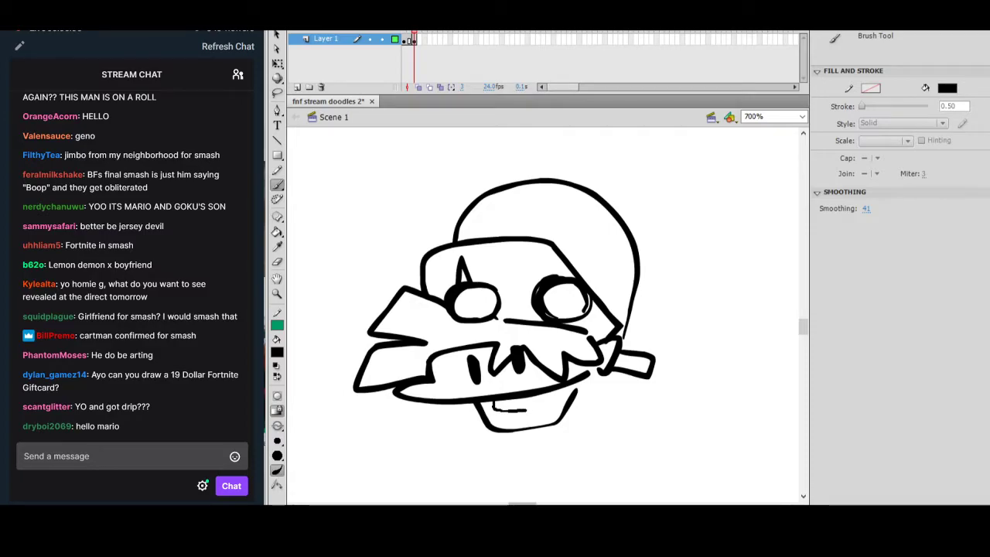
drag(558, 405, 562, 387)
drag(498, 418, 519, 419)
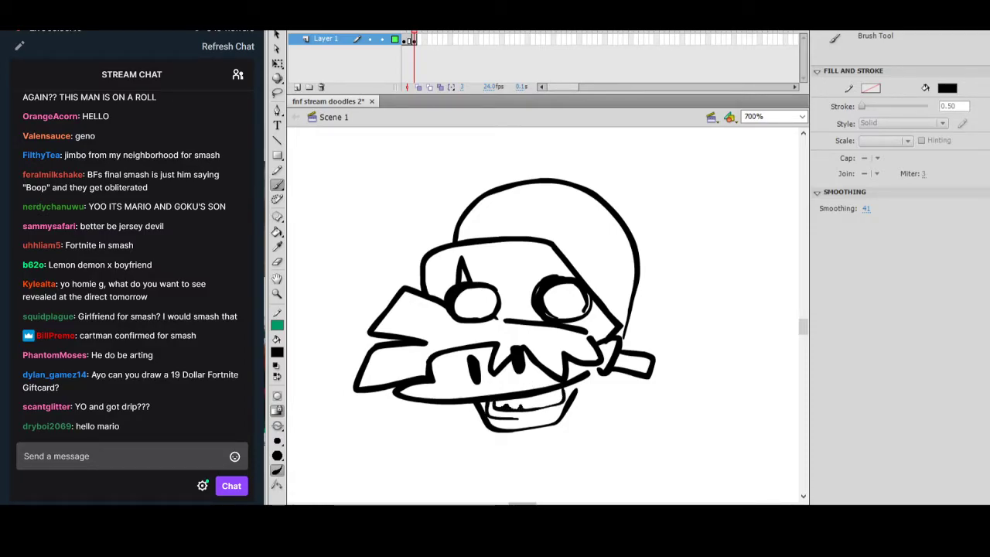
mouse_move(519, 400)
mouse_down()
mouse_move(547, 404)
mouse_move(587, 387)
mouse_up()
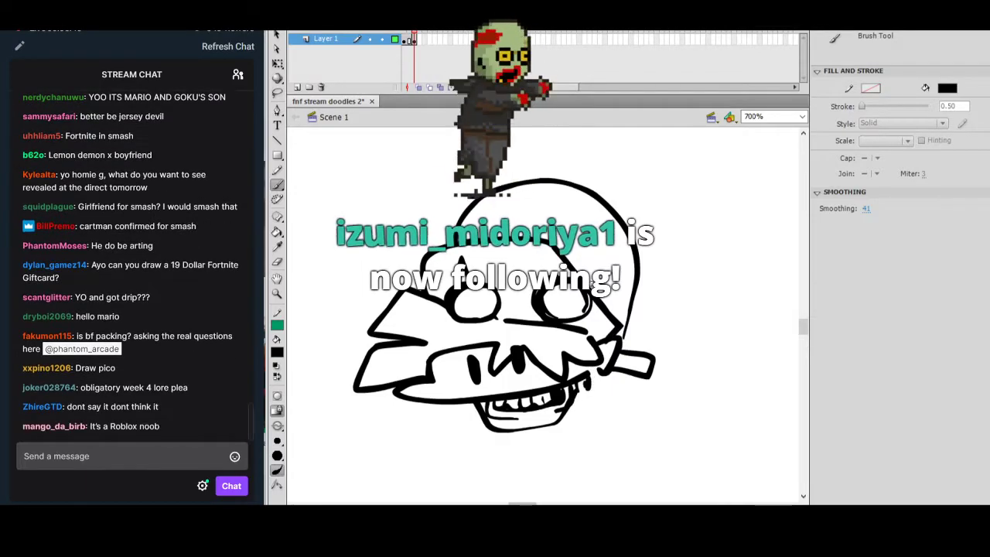
Detail the left eye with a curved inner outline, fine veins, a small ringed pupil and lines radiating from it.
key(ctrl+equal)
drag(512, 299, 479, 294)
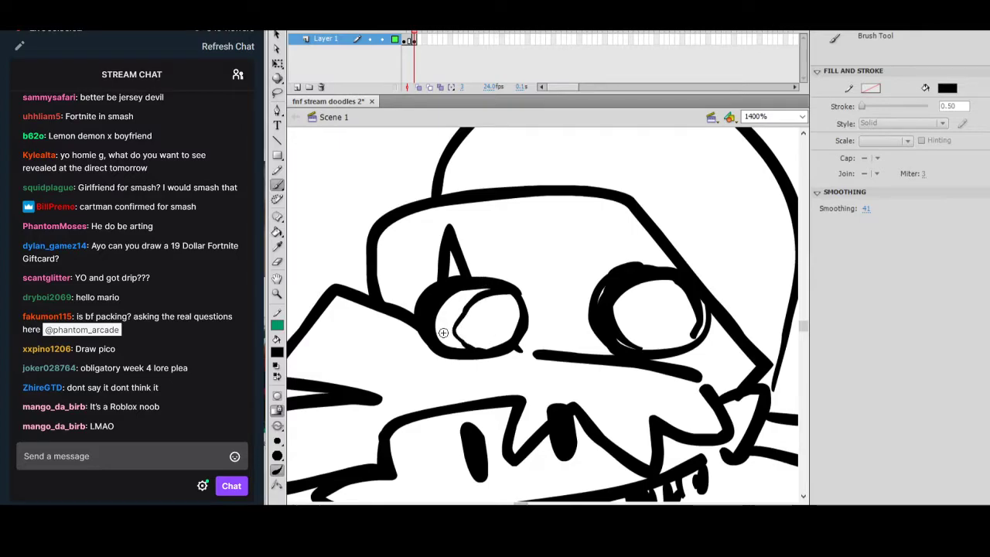
mouse_move(465, 303)
mouse_down()
mouse_move(452, 307)
mouse_move(462, 316)
mouse_up()
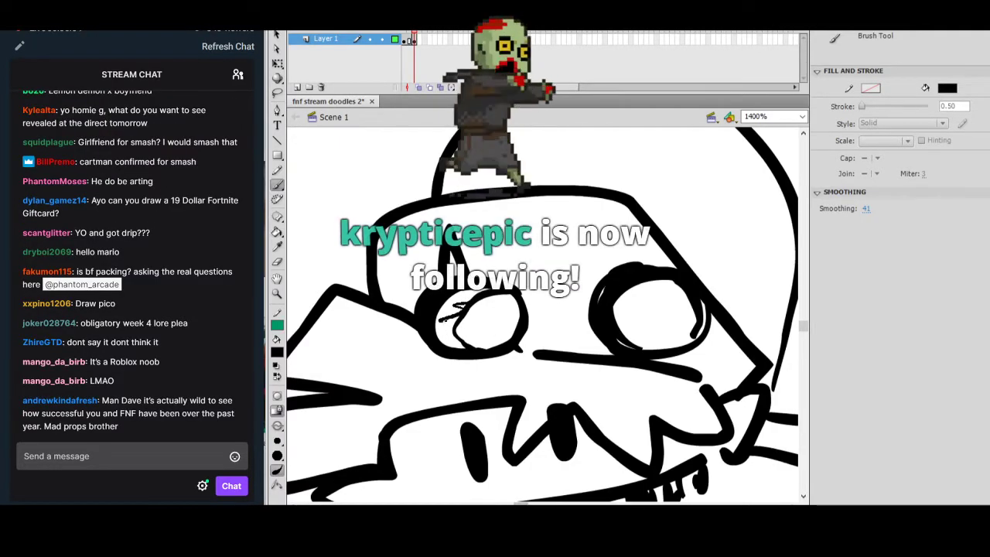
click(500, 324)
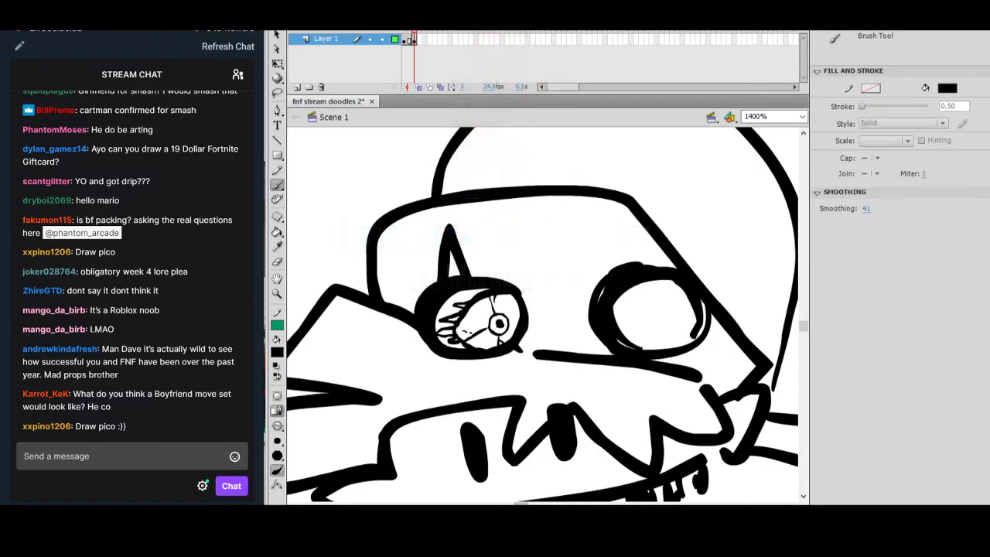
mouse_move(476, 301)
mouse_down()
mouse_move(482, 314)
mouse_move(521, 314)
mouse_up()
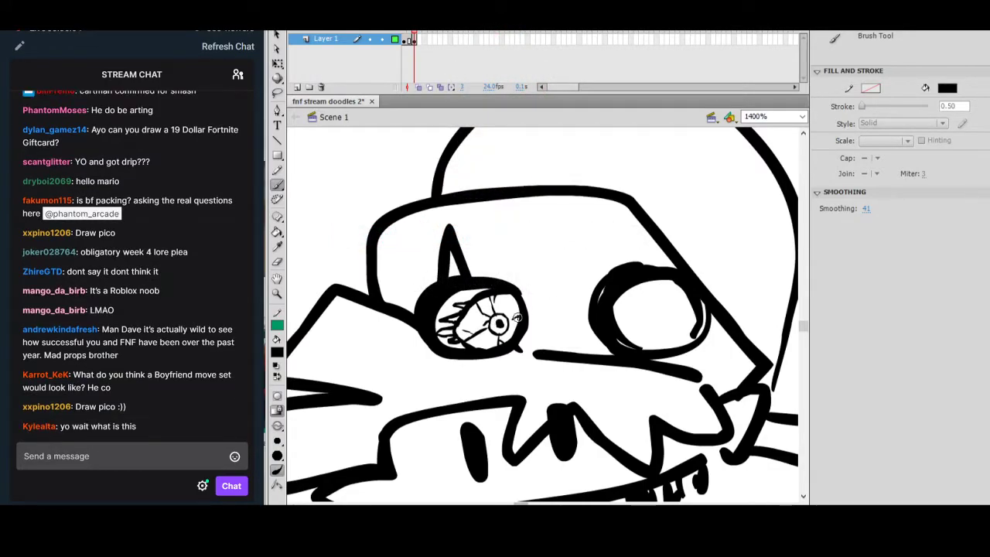
Draw a small ringed pupil with radiating veins in the right eye and fill the outer part of the left eye with black.
mouse_move(646, 313)
mouse_down()
mouse_move(593, 311)
mouse_move(612, 293)
mouse_move(625, 293)
mouse_move(627, 308)
mouse_up()
drag(635, 341, 581, 332)
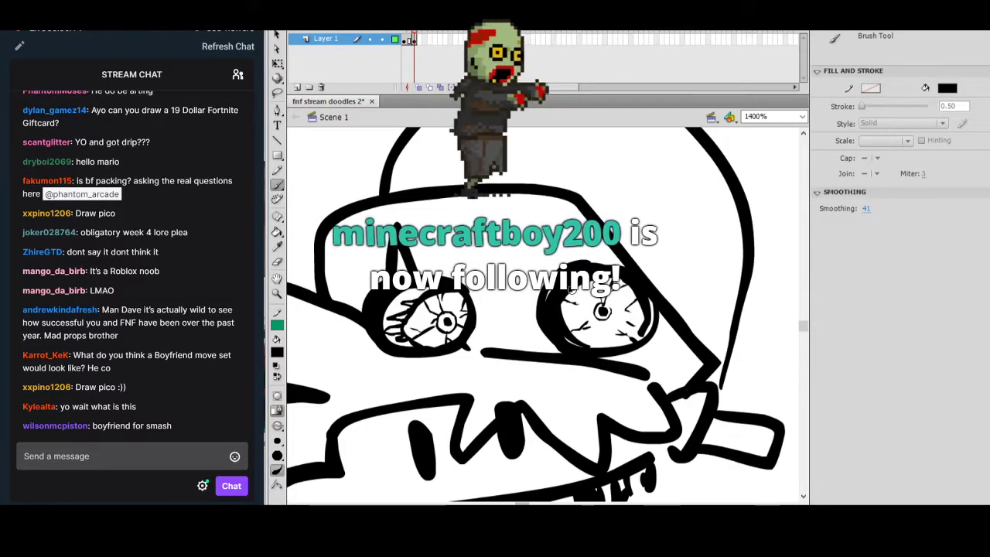
key(ctrl+minus)
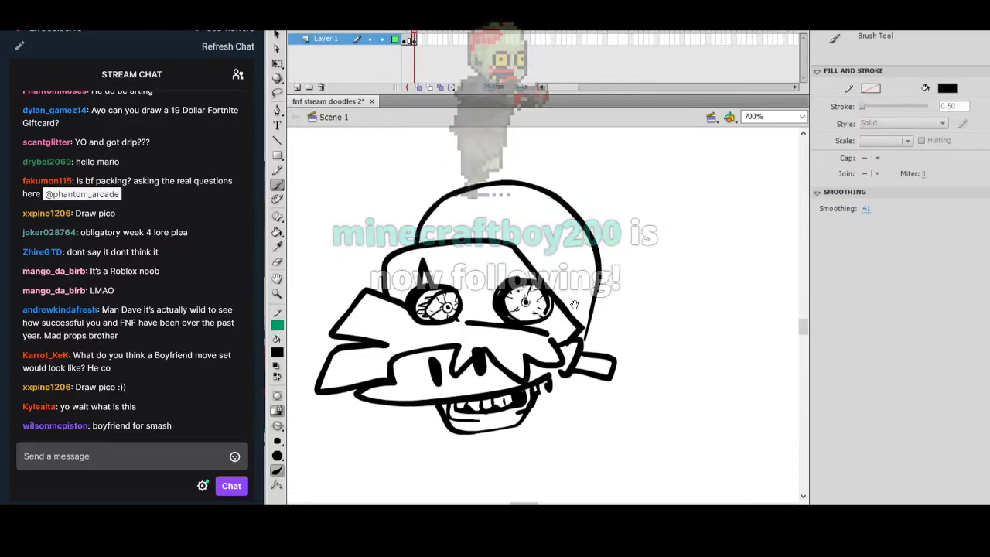
key(k)
click(416, 298)
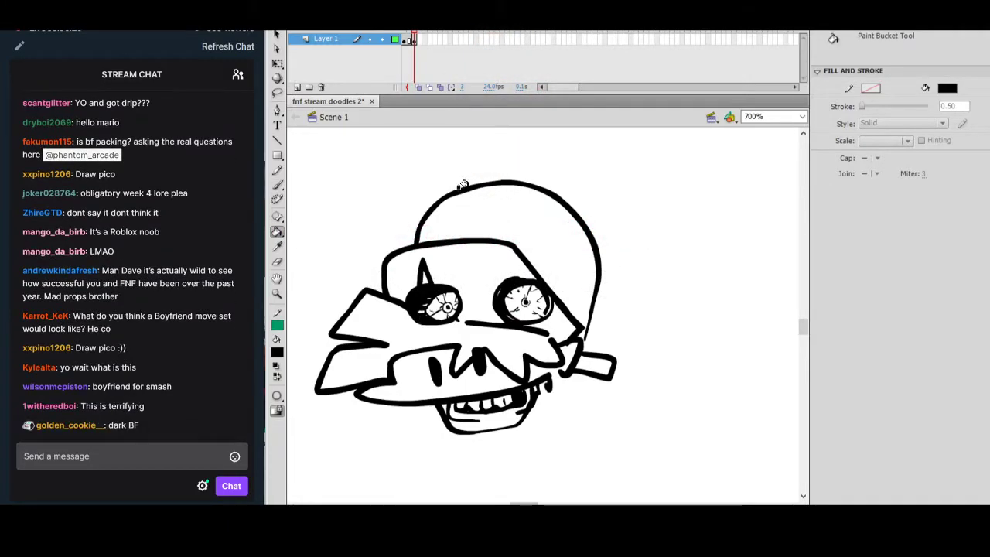
click(277, 186)
key(ctrl+z)
drag(577, 317, 596, 304)
click(277, 261)
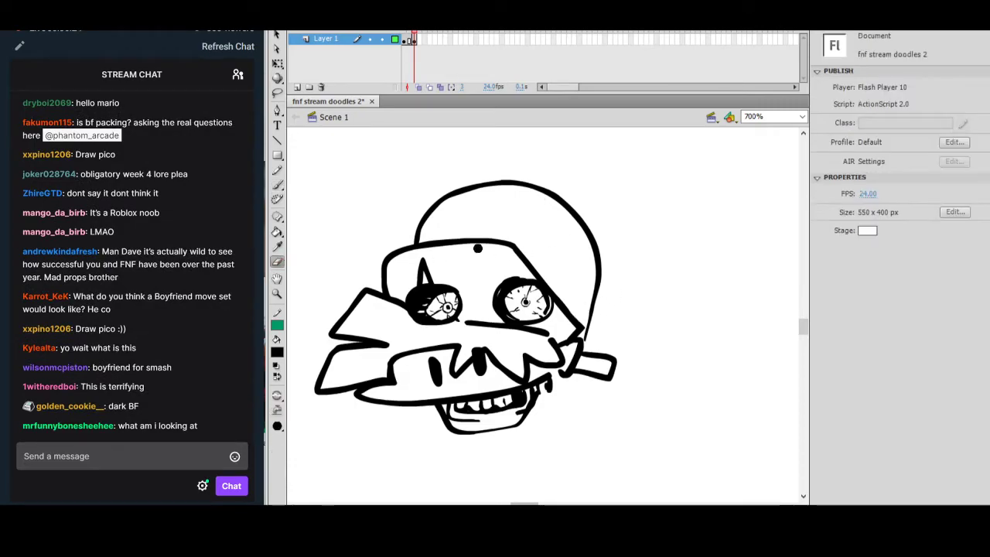
Draw a curved ear at the back of the head and a thick black band along the dome's lower back edge.
click(277, 185)
mouse_move(603, 263)
mouse_down()
mouse_move(586, 317)
mouse_move(607, 310)
mouse_move(592, 344)
mouse_up()
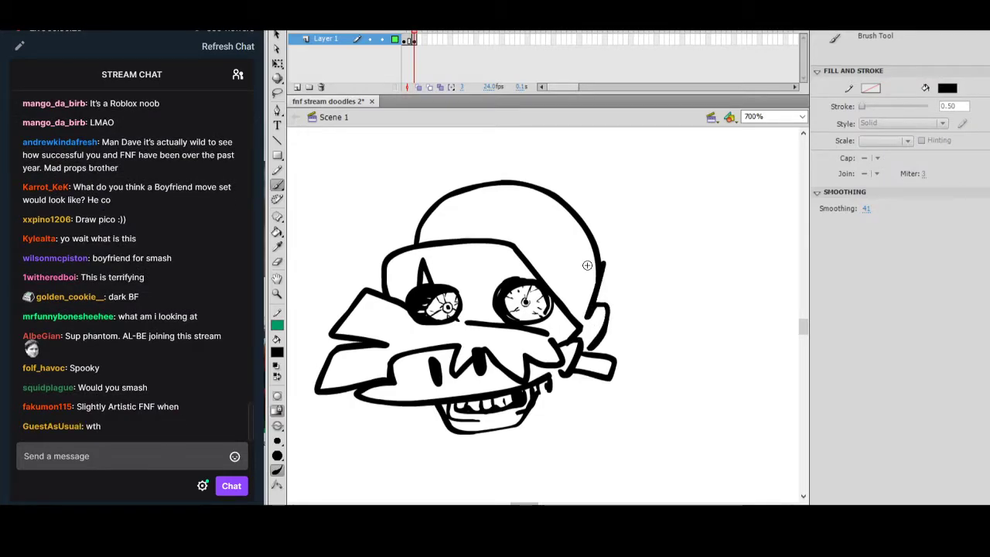
drag(559, 305, 588, 311)
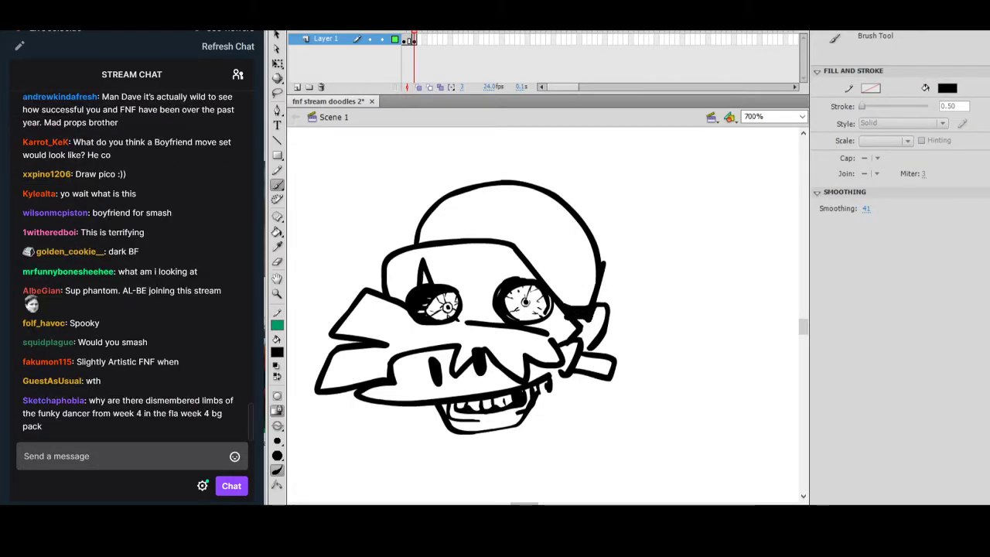
Draw a neck beneath the jaw with a ragged, dripping lower edge, a jagged line behind it, thin creases and a small dark throat mark.
mouse_move(644, 300)
mouse_down()
mouse_move(681, 272)
mouse_move(673, 228)
mouse_move(632, 344)
mouse_up()
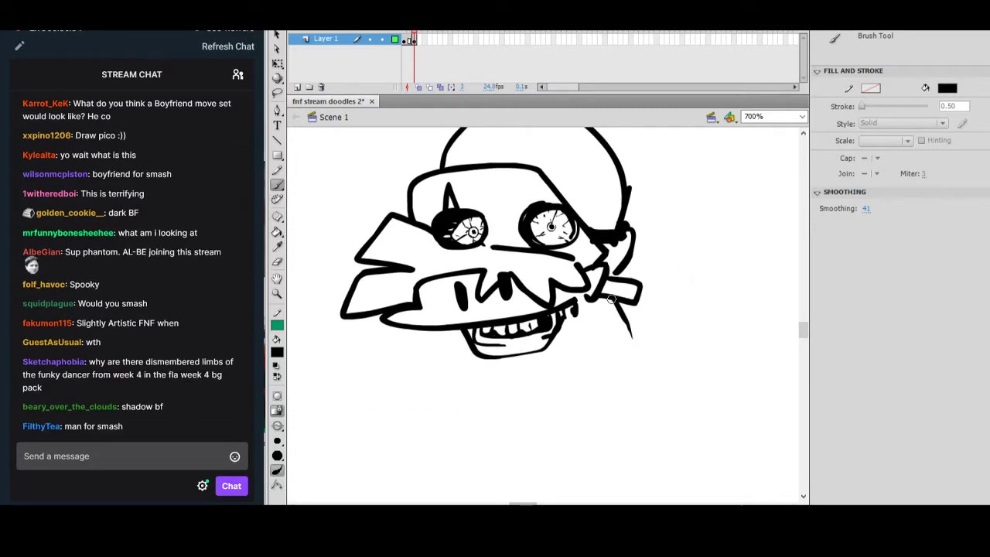
mouse_move(510, 357)
mouse_down()
mouse_move(564, 398)
mouse_move(567, 418)
mouse_move(585, 432)
mouse_move(588, 397)
mouse_move(636, 355)
mouse_move(634, 325)
mouse_move(652, 313)
mouse_move(686, 327)
mouse_up()
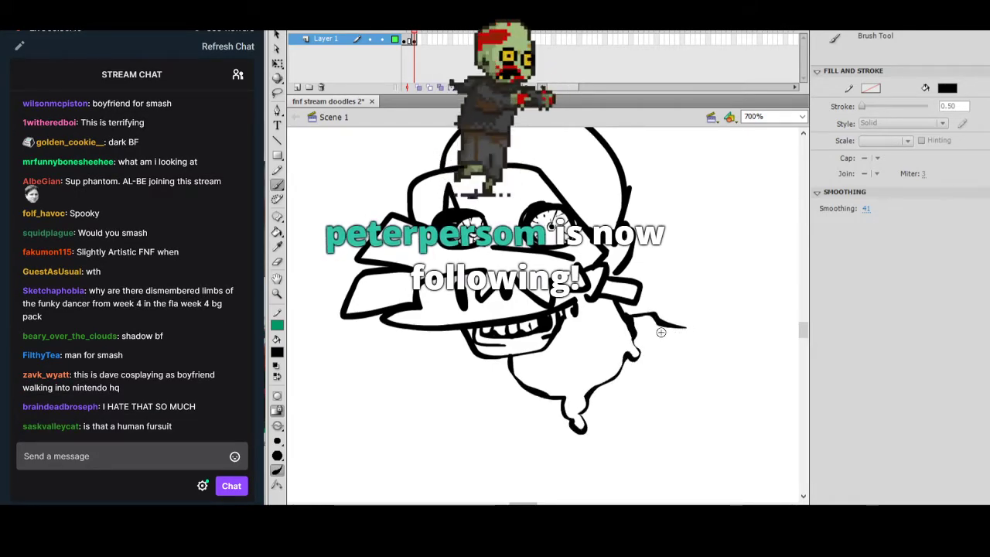
drag(605, 295, 584, 365)
drag(611, 316, 601, 344)
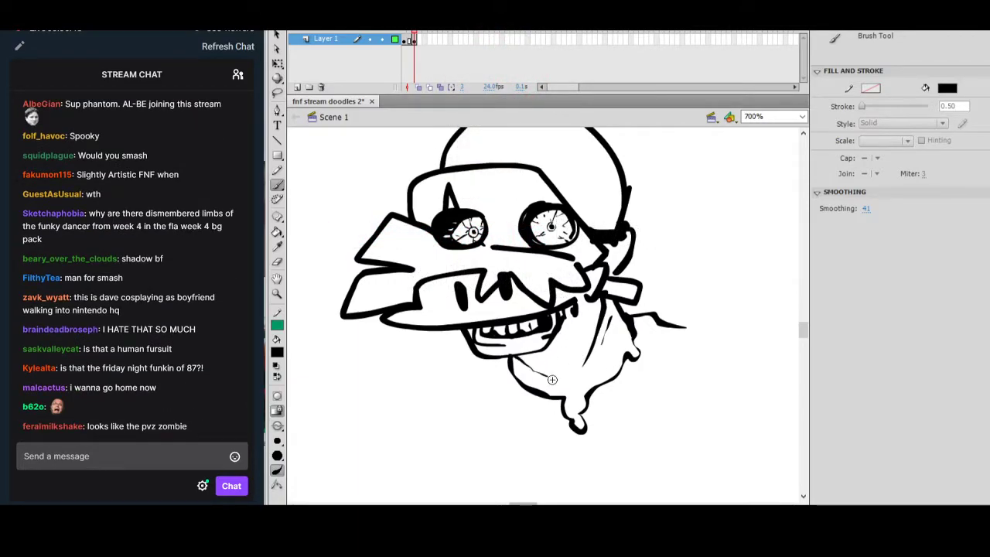
drag(548, 357, 551, 360)
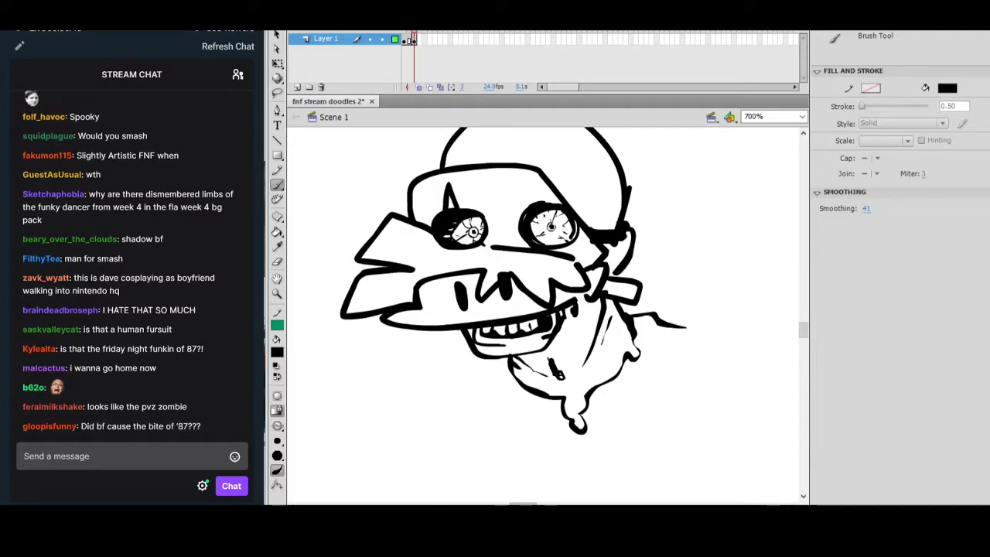
Add short stray hairs along the dome's outline and small dark spots and flecks across its surface.
drag(682, 313, 689, 371)
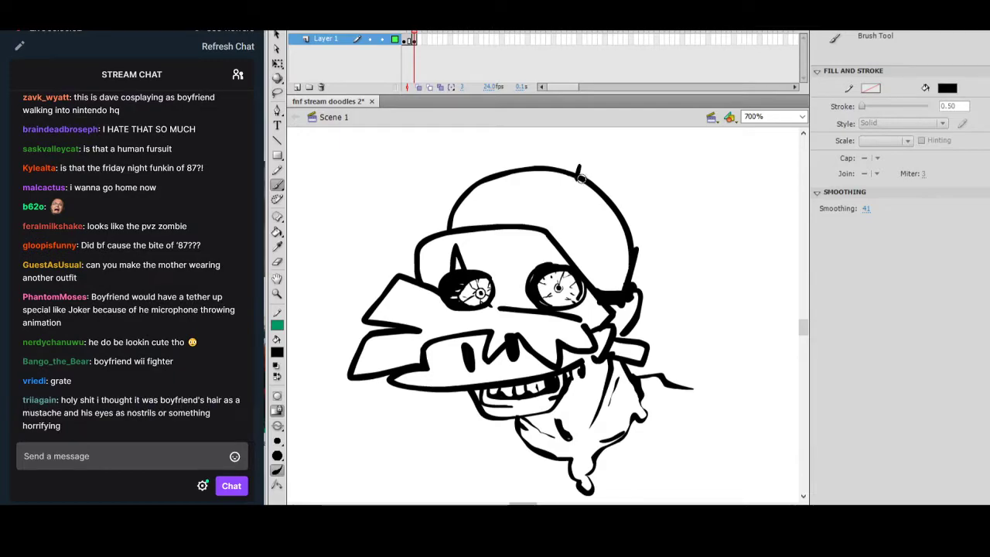
mouse_move(460, 184)
mouse_down()
mouse_move(466, 199)
mouse_move(541, 184)
mouse_up()
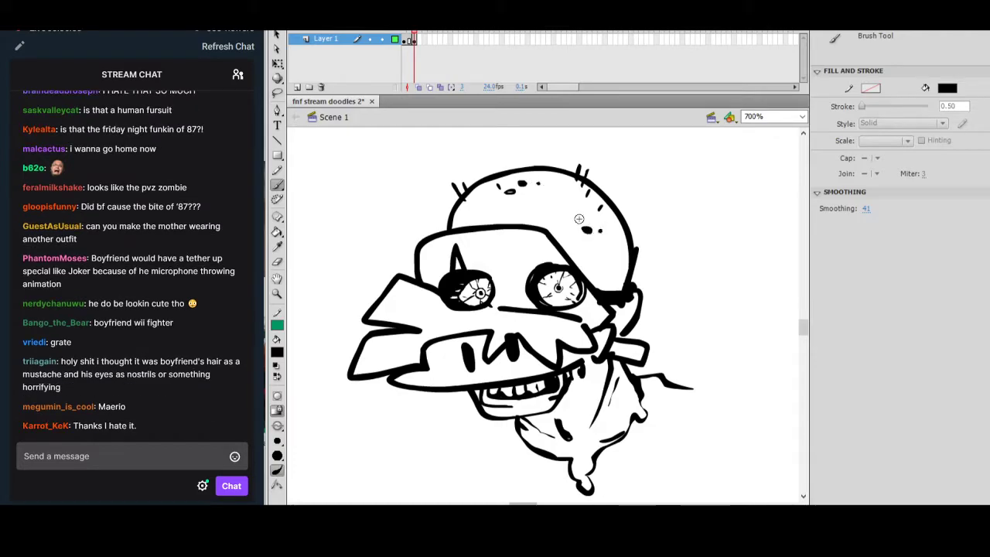
Add speckles and a thin crease line to the masked man's bald head, and sketch inner detail in his ear.
click(488, 211)
click(554, 211)
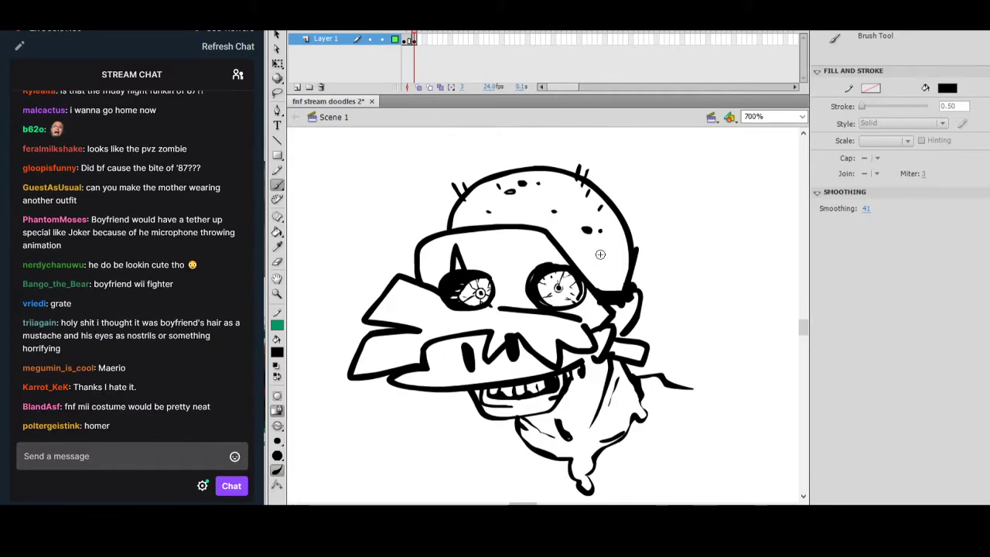
drag(596, 254, 602, 280)
drag(630, 312, 624, 302)
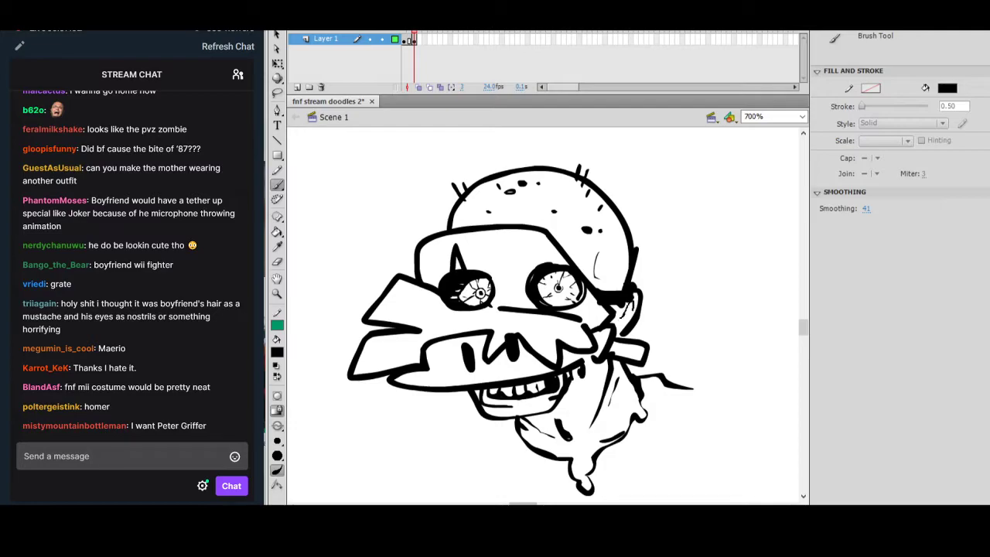
Draw the torn collar below the masked man's chin and extend a shoulder line outward from it.
mouse_move(673, 321)
mouse_down()
mouse_move(672, 296)
mouse_move(680, 300)
mouse_move(660, 325)
mouse_up()
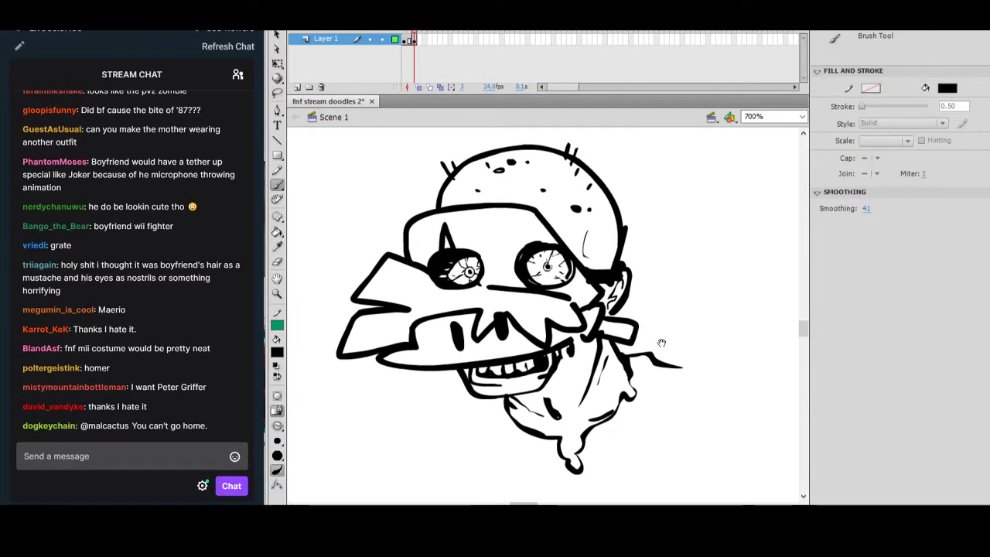
drag(647, 343, 602, 331)
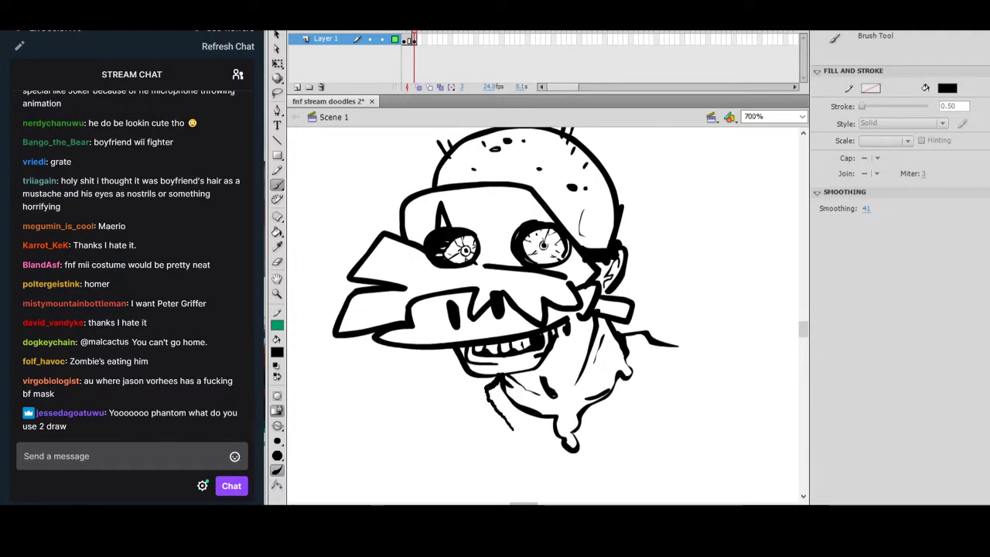
drag(495, 433, 505, 396)
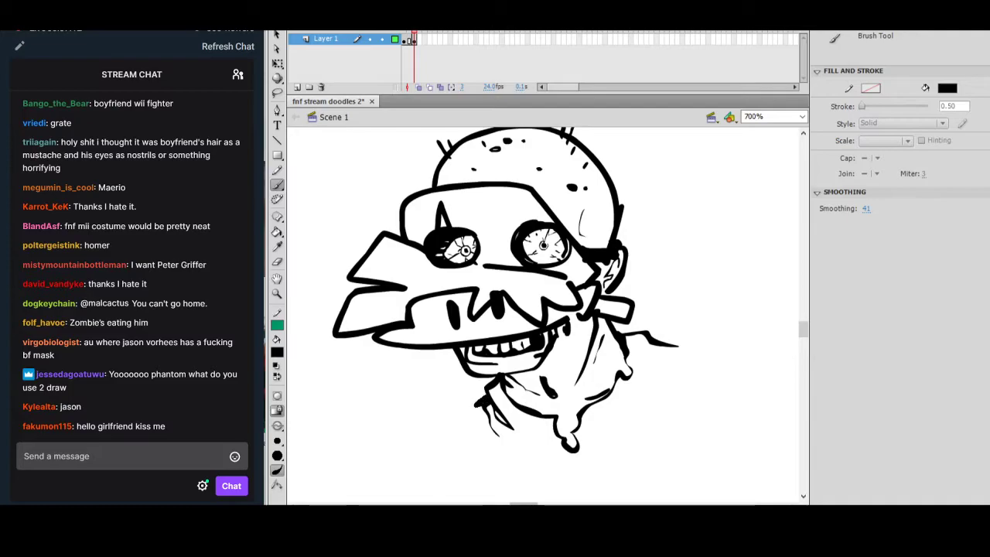
drag(667, 371, 645, 373)
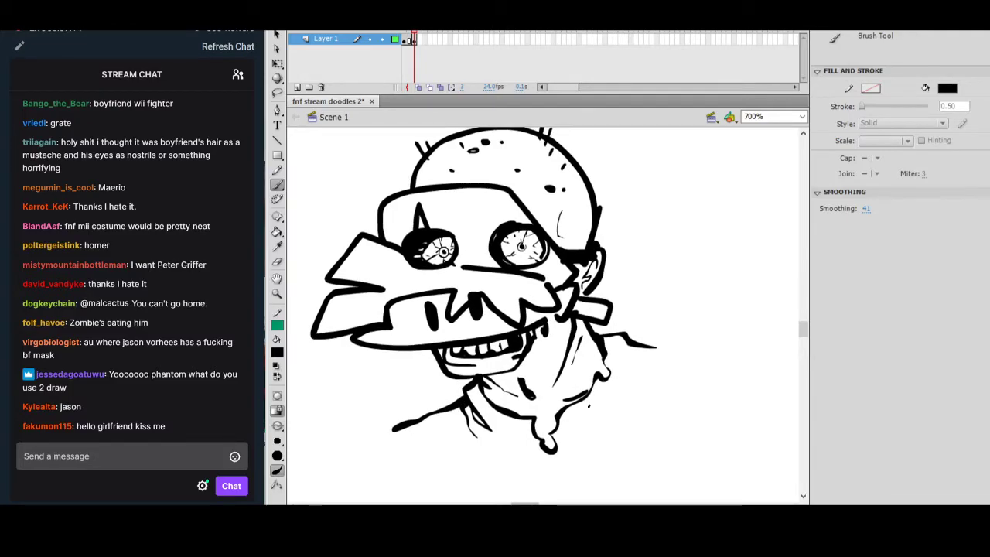
Dot small droplets around the dripping edge of the mask's neck flap and add ragged tatters to the far shoulder line.
click(608, 392)
drag(520, 434, 523, 437)
click(532, 454)
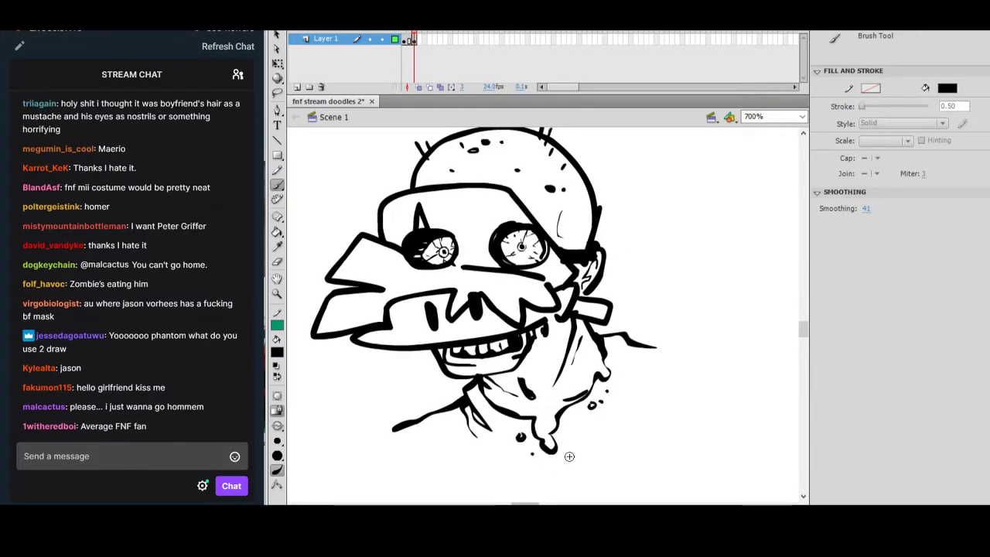
drag(655, 351, 666, 380)
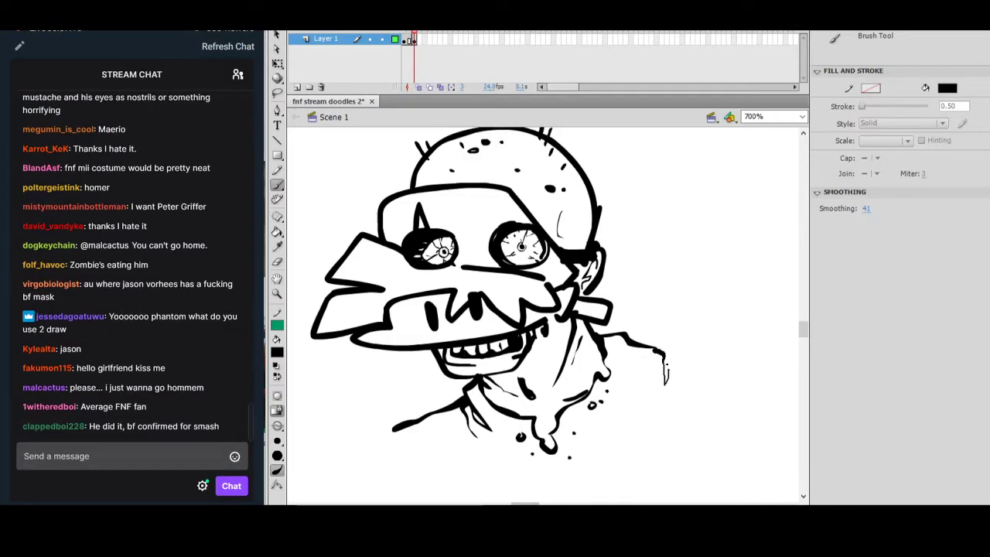
mouse_move(700, 304)
mouse_down()
mouse_move(756, 329)
mouse_move(665, 335)
mouse_move(647, 408)
mouse_move(605, 399)
mouse_move(666, 349)
mouse_up()
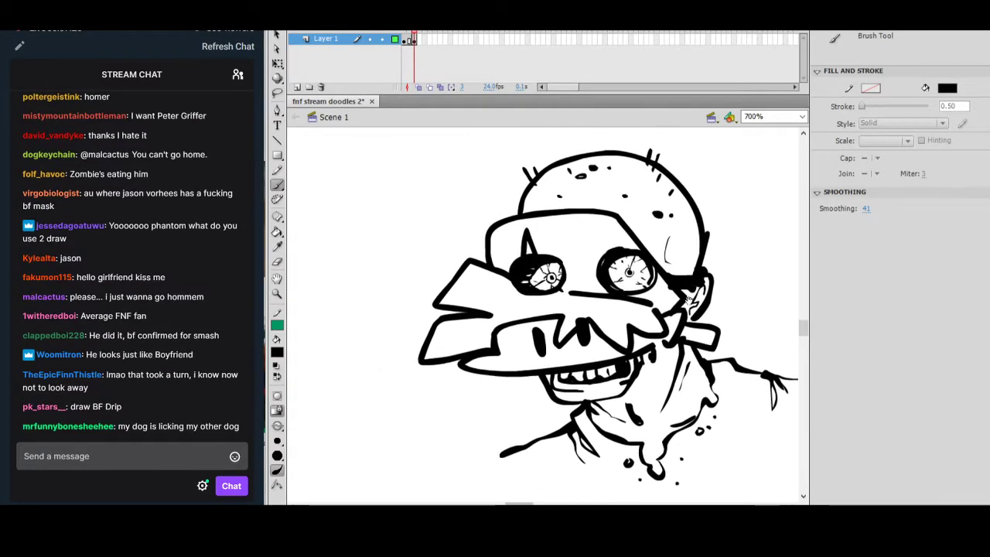
drag(594, 387, 677, 359)
mouse_move(645, 425)
mouse_down()
mouse_move(672, 402)
mouse_move(669, 317)
mouse_up()
mouse_move(679, 387)
mouse_down()
mouse_move(677, 339)
mouse_move(688, 328)
mouse_move(674, 407)
mouse_move(690, 389)
mouse_move(670, 312)
mouse_up()
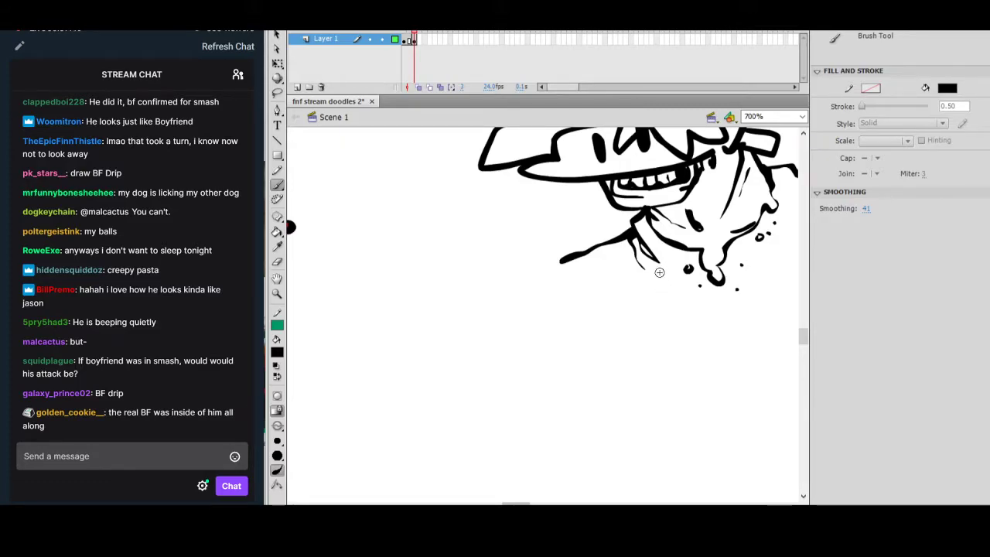
drag(622, 376, 581, 369)
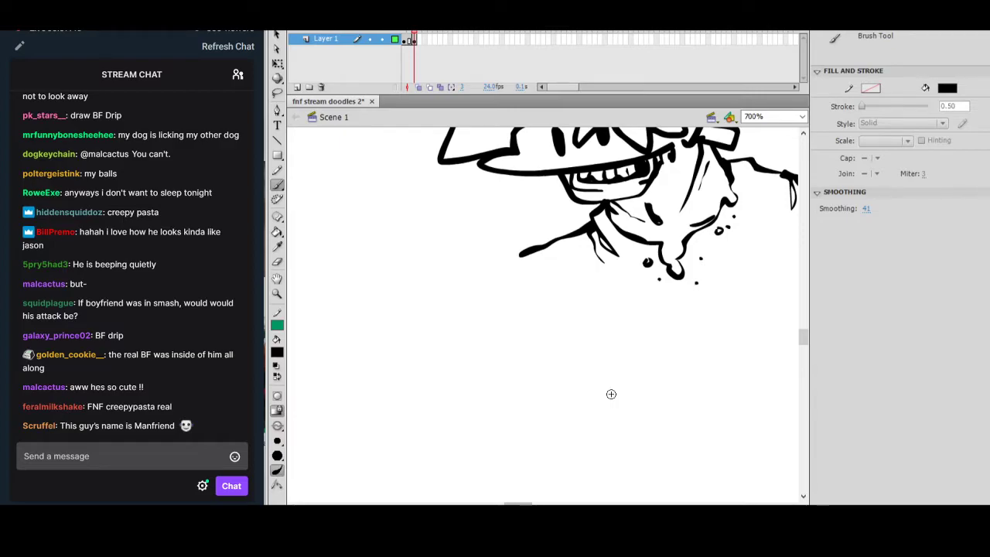
drag(724, 304, 619, 462)
mouse_move(723, 389)
mouse_down()
mouse_move(676, 396)
mouse_move(725, 361)
mouse_move(603, 347)
mouse_move(601, 371)
mouse_move(635, 357)
mouse_up()
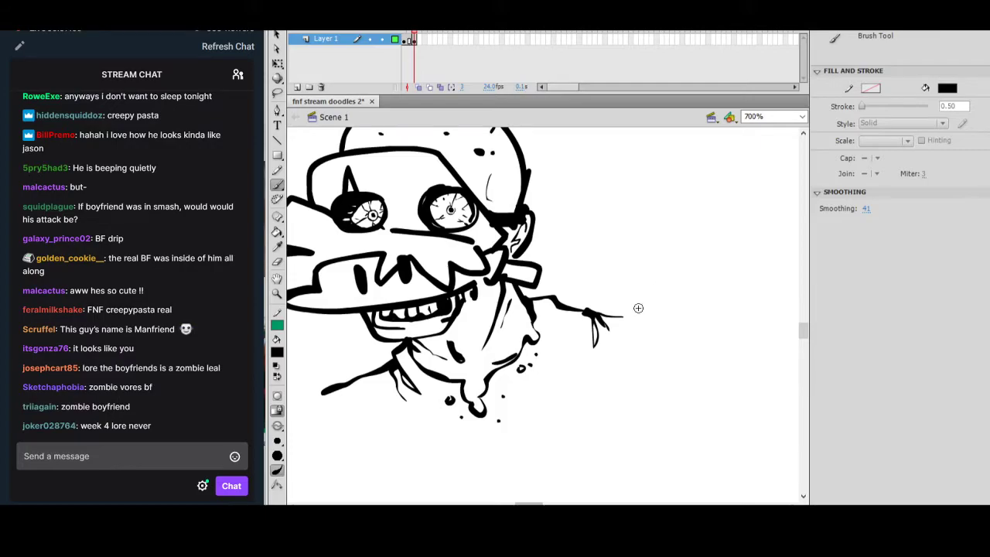
Draw a second character's face outline beside the masked man, with a jagged fringe, side hair strand and looped ear.
drag(672, 317, 583, 310)
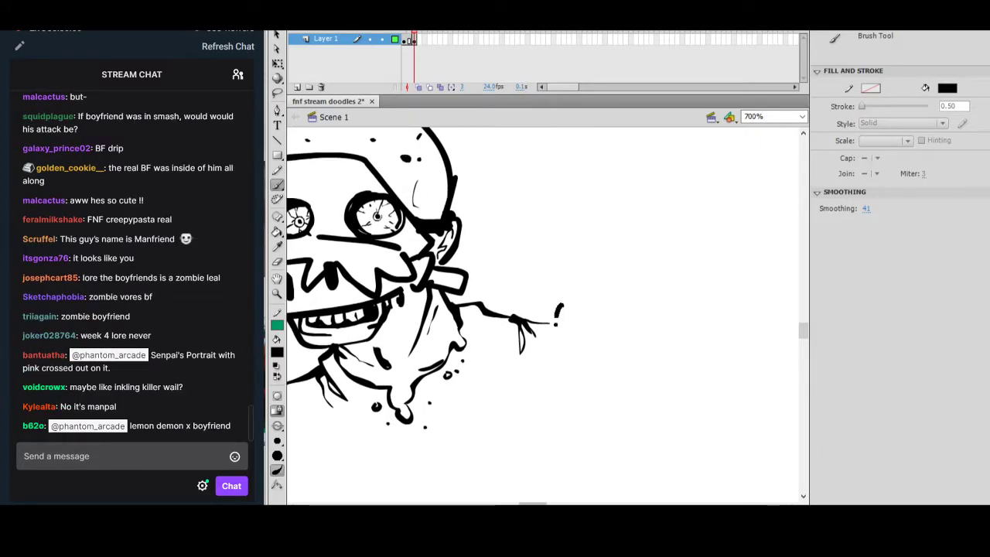
mouse_move(656, 337)
mouse_down()
mouse_move(666, 316)
mouse_move(683, 340)
mouse_move(708, 343)
mouse_move(715, 324)
mouse_move(697, 333)
mouse_move(719, 346)
mouse_move(736, 311)
mouse_up()
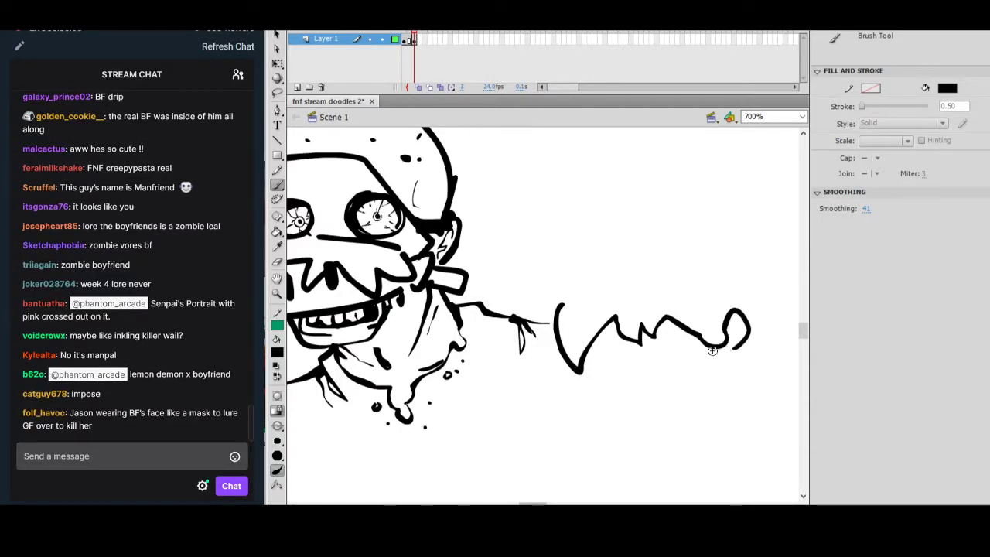
drag(723, 377, 735, 347)
mouse_move(587, 349)
mouse_down()
mouse_move(596, 374)
mouse_move(576, 397)
mouse_move(609, 409)
mouse_up()
drag(700, 383, 710, 378)
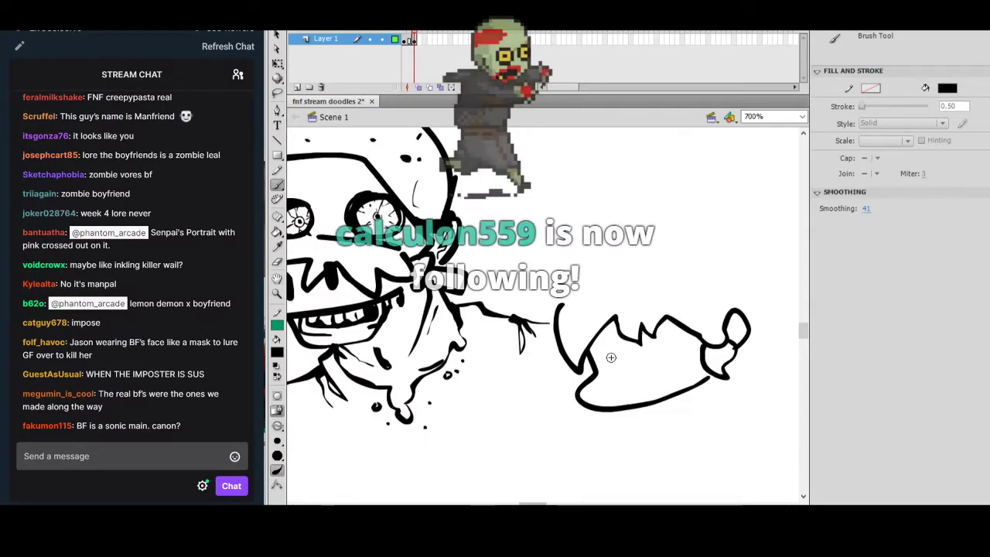
Draw the girl's closed eyes with lashes and small wavy mouth, plus a pointed hair lock beside the ear.
mouse_move(604, 356)
mouse_down()
mouse_move(641, 369)
mouse_move(694, 355)
mouse_up()
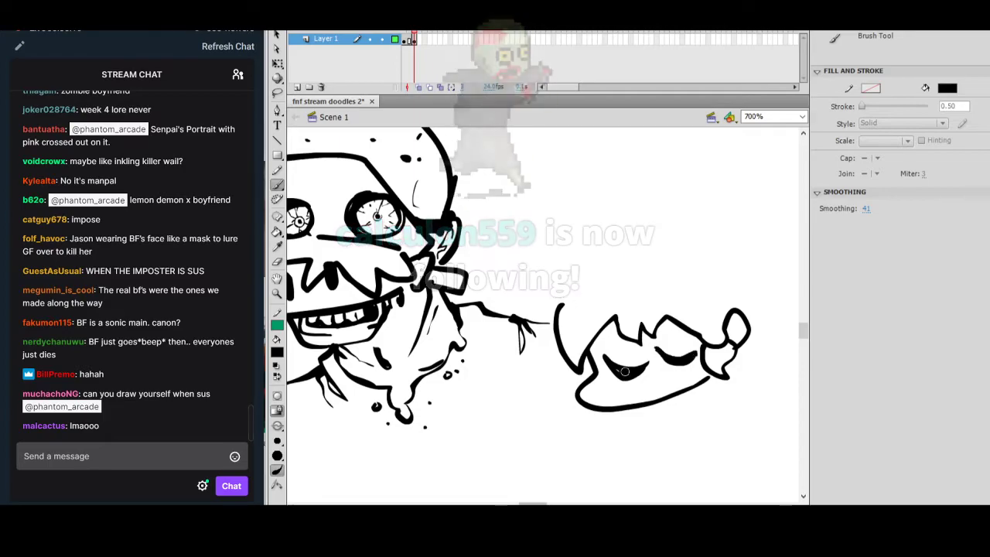
drag(618, 390, 632, 371)
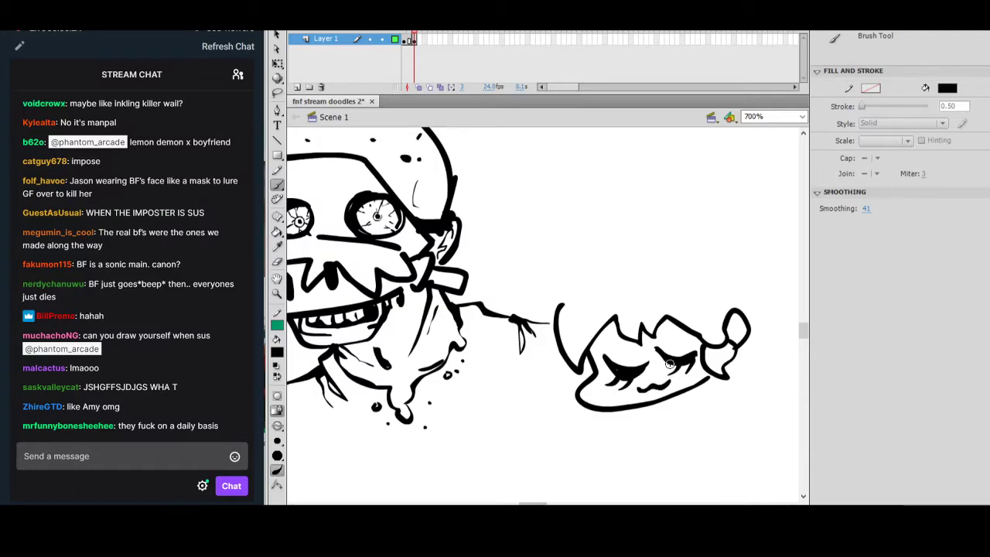
mouse_move(709, 291)
mouse_down()
mouse_move(696, 323)
mouse_move(670, 338)
mouse_move(677, 314)
mouse_move(739, 360)
mouse_move(715, 294)
mouse_up()
drag(621, 343, 620, 308)
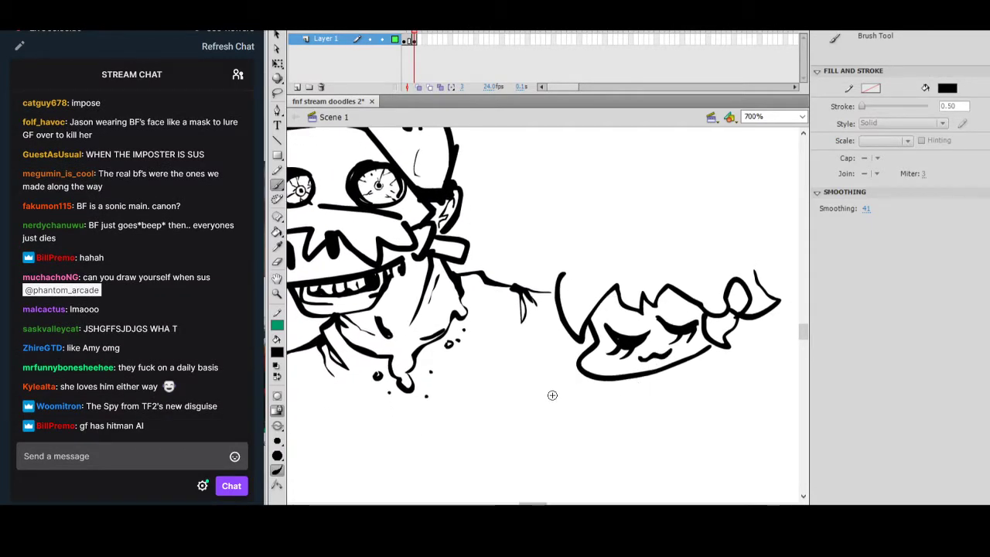
Draw the girl's two curled hands below her chin, with a ragged edge along the first hand's wrist.
mouse_move(557, 421)
mouse_down()
mouse_move(534, 383)
mouse_move(558, 357)
mouse_move(568, 369)
mouse_move(553, 380)
mouse_move(576, 373)
mouse_move(559, 389)
mouse_move(583, 395)
mouse_move(559, 433)
mouse_up()
mouse_move(654, 411)
mouse_down()
mouse_move(596, 412)
mouse_move(595, 424)
mouse_move(619, 419)
mouse_move(599, 434)
mouse_move(634, 435)
mouse_move(611, 456)
mouse_move(632, 446)
mouse_move(645, 461)
mouse_move(655, 425)
mouse_move(672, 450)
mouse_up()
drag(694, 397, 667, 415)
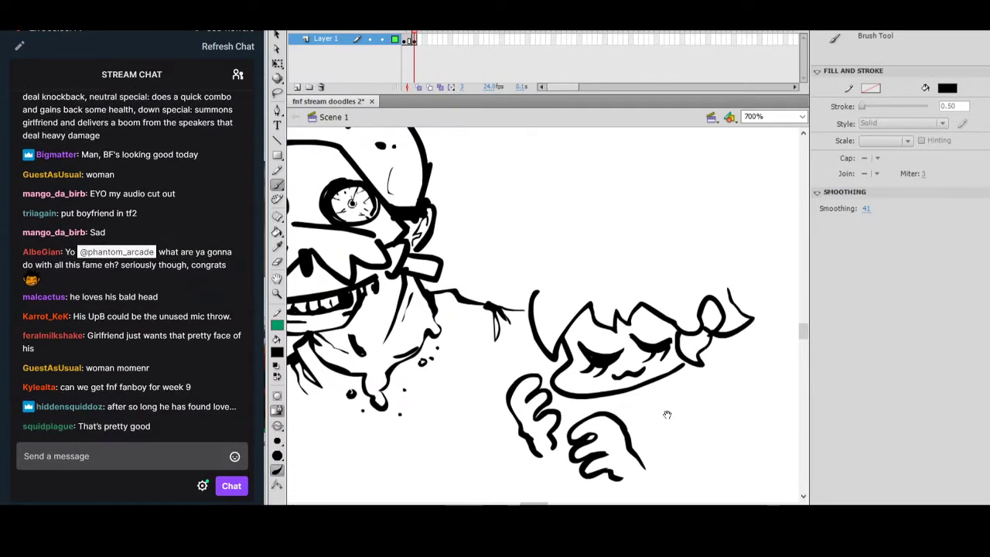
drag(495, 370, 528, 389)
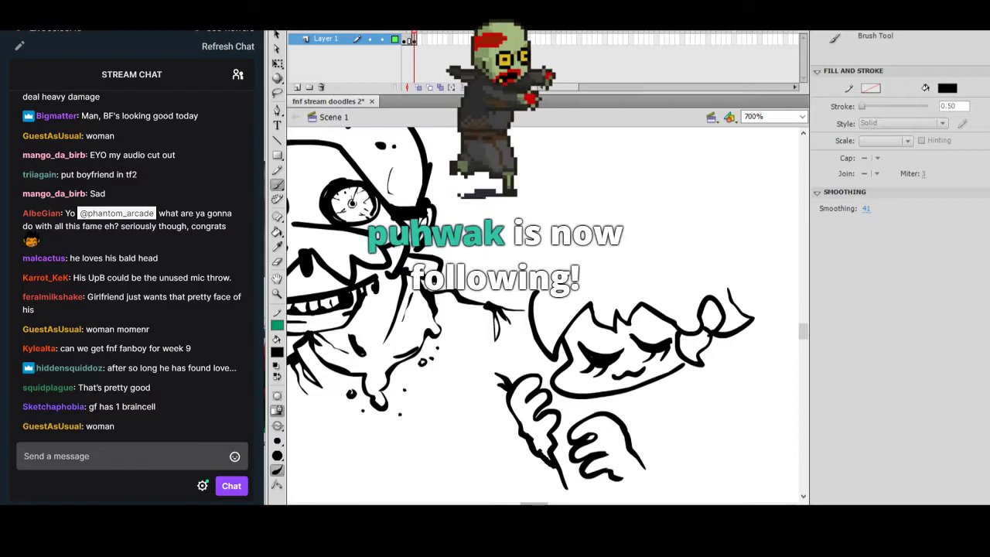
Draw the second hand's ragged wrist edge and the girl's neck lines under the chin.
drag(658, 417, 649, 427)
drag(624, 461, 661, 484)
mouse_move(624, 403)
mouse_down()
mouse_move(620, 427)
mouse_move(655, 483)
mouse_up()
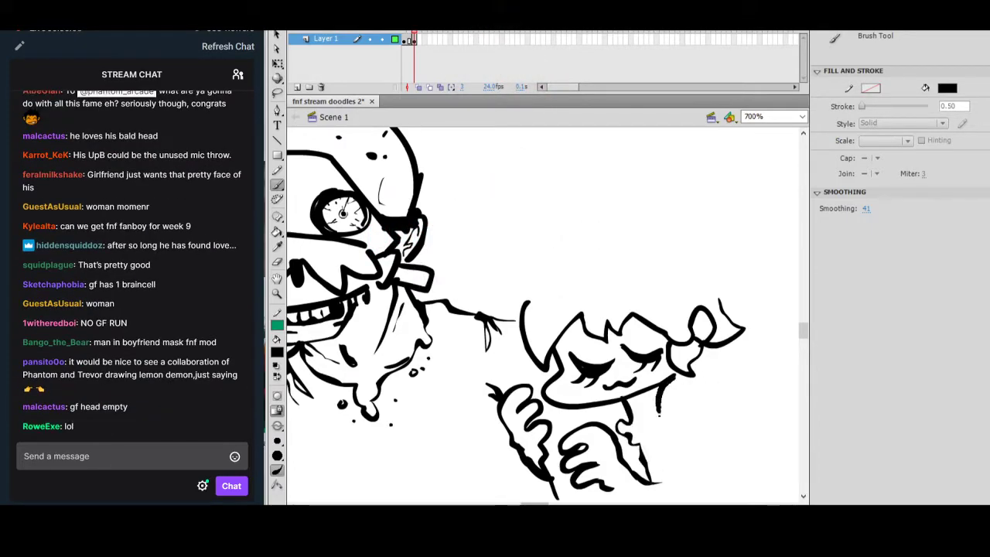
Outline the top of the girl's hair with a small upright tuft at the crown and a flick on one side.
scroll(696, 338, up, 3)
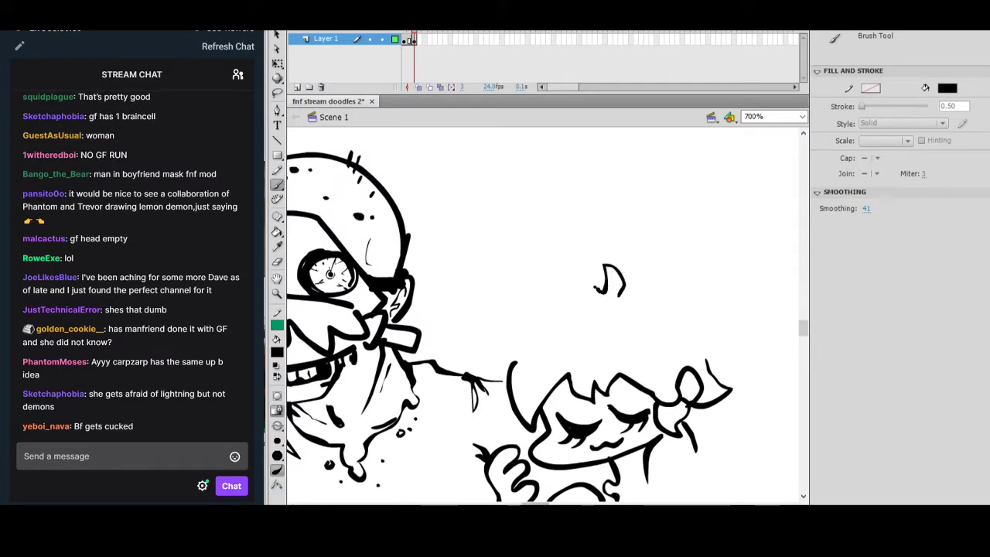
drag(493, 323, 462, 360)
drag(455, 351, 472, 379)
drag(691, 326, 620, 312)
drag(550, 282, 577, 271)
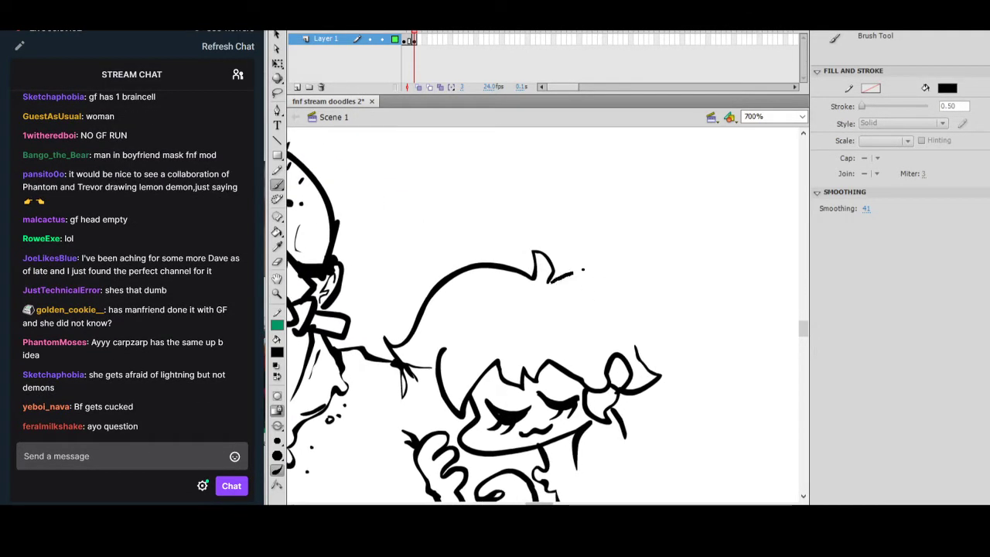
Complete the outline of the girl's hair behind the ear with pointed, flicked locks hanging down.
drag(658, 442, 659, 474)
mouse_move(671, 438)
mouse_down()
mouse_move(685, 411)
mouse_move(769, 343)
mouse_up()
drag(668, 323, 719, 391)
drag(727, 321, 724, 352)
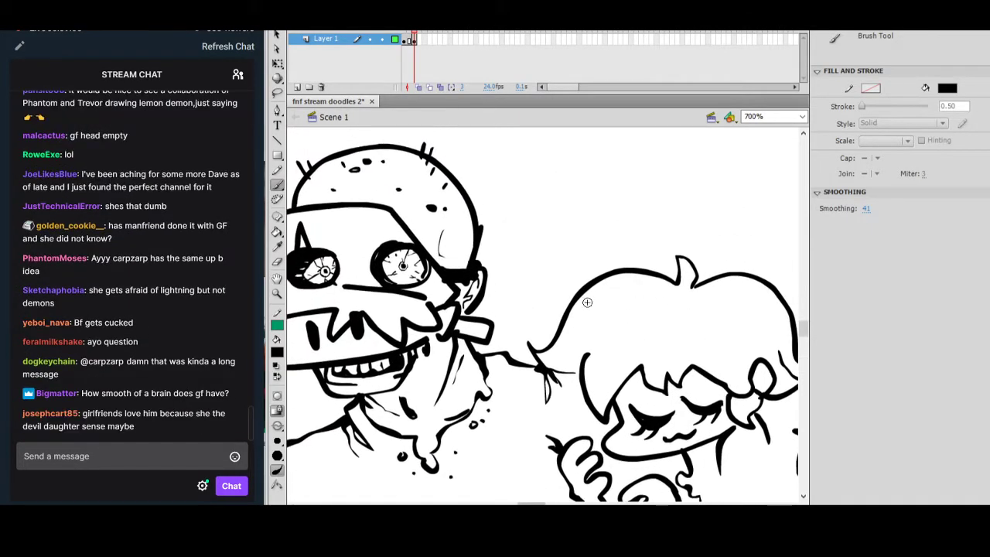
Draw two curved highlight bands with jagged centres across the girl's hair.
mouse_move(573, 308)
mouse_down()
mouse_move(713, 316)
mouse_move(773, 291)
mouse_up()
mouse_move(550, 351)
mouse_down()
mouse_move(648, 355)
mouse_move(789, 331)
mouse_up()
mouse_move(731, 348)
mouse_down()
mouse_move(727, 306)
mouse_move(768, 285)
mouse_move(691, 287)
mouse_up()
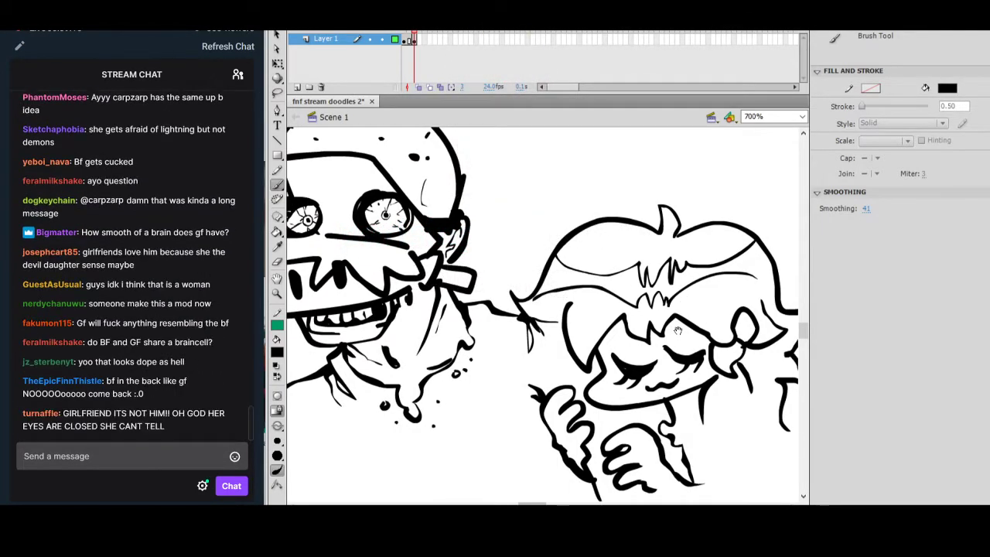
drag(677, 330, 706, 359)
key(ctrl+minus)
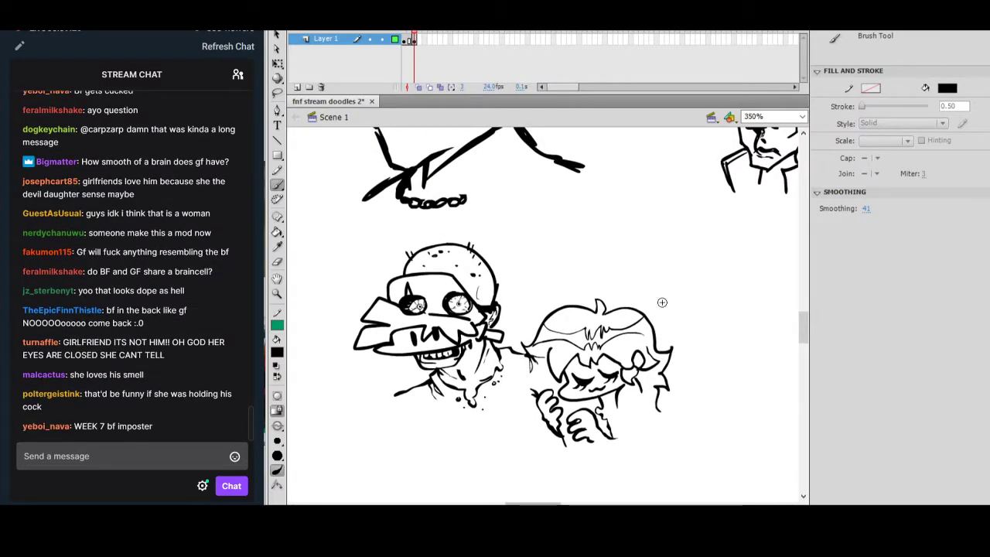
Add small dot and circle details at the girl's neck, between the chin and the second hand.
click(620, 393)
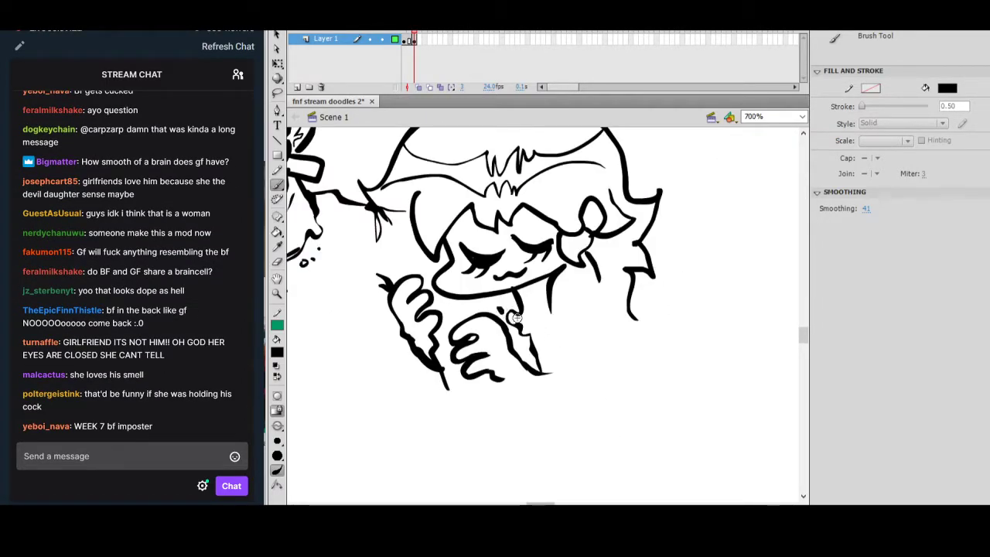
drag(527, 323, 638, 356)
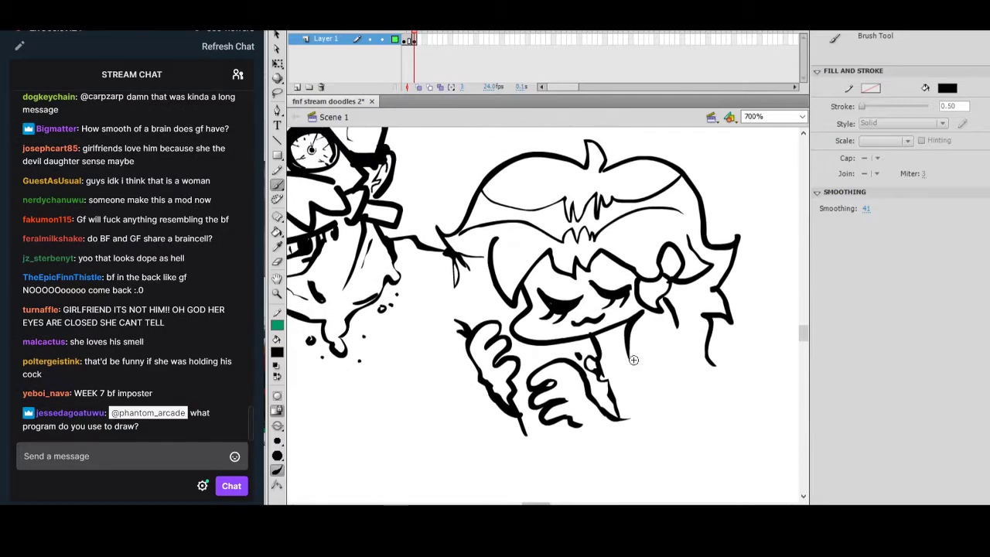
drag(656, 303, 711, 304)
mouse_move(600, 331)
mouse_down()
mouse_move(669, 374)
mouse_move(685, 405)
mouse_move(645, 311)
mouse_move(611, 294)
mouse_move(638, 310)
mouse_move(676, 393)
mouse_move(628, 377)
mouse_up()
key(ctrl+minus)
mouse_move(600, 236)
mouse_down()
mouse_move(649, 315)
mouse_move(656, 396)
mouse_up()
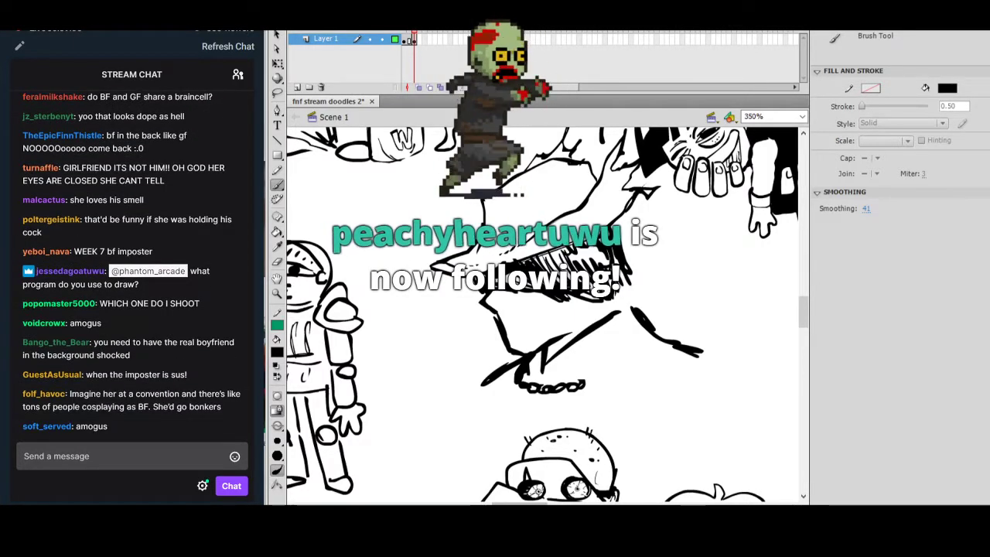
Bring the streaming software's window into view, look through its Mini Feed of followers and donations, and move it back aside.
drag(66, 7, 747, 35)
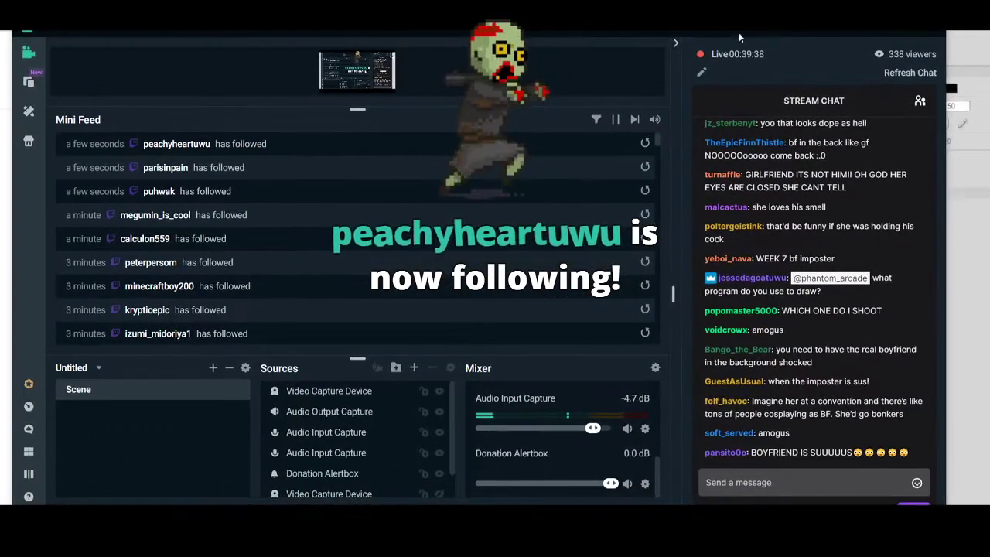
scroll(287, 164, down, 10)
scroll(302, 205, down, 15)
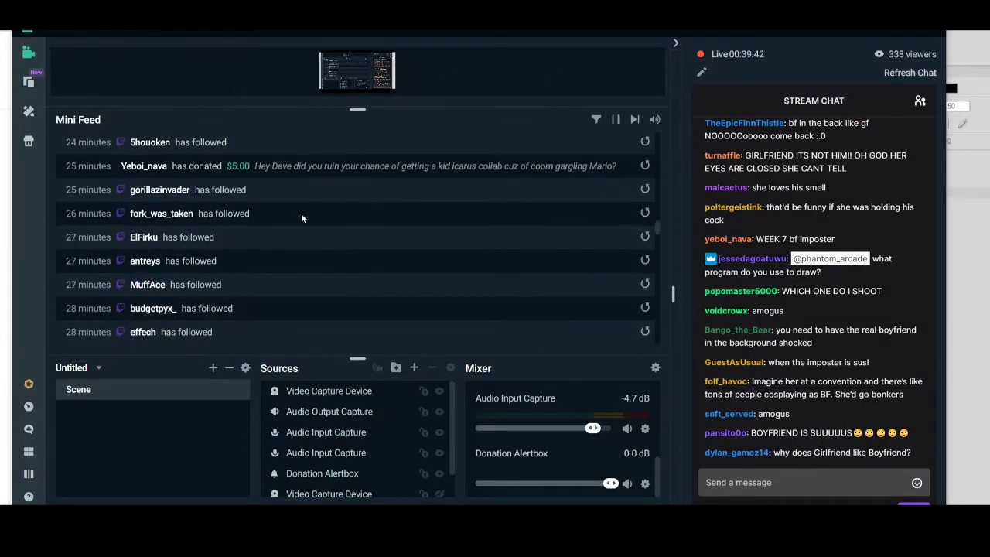
scroll(293, 233, up, 20)
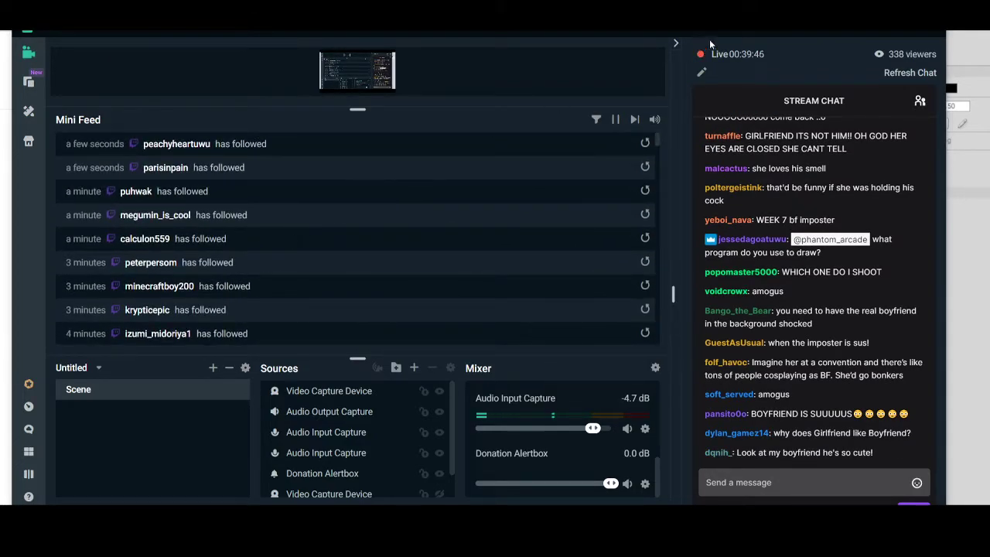
mouse_move(785, 30)
mouse_down()
mouse_move(95, 14)
mouse_move(113, 7)
mouse_move(100, 0)
mouse_up()
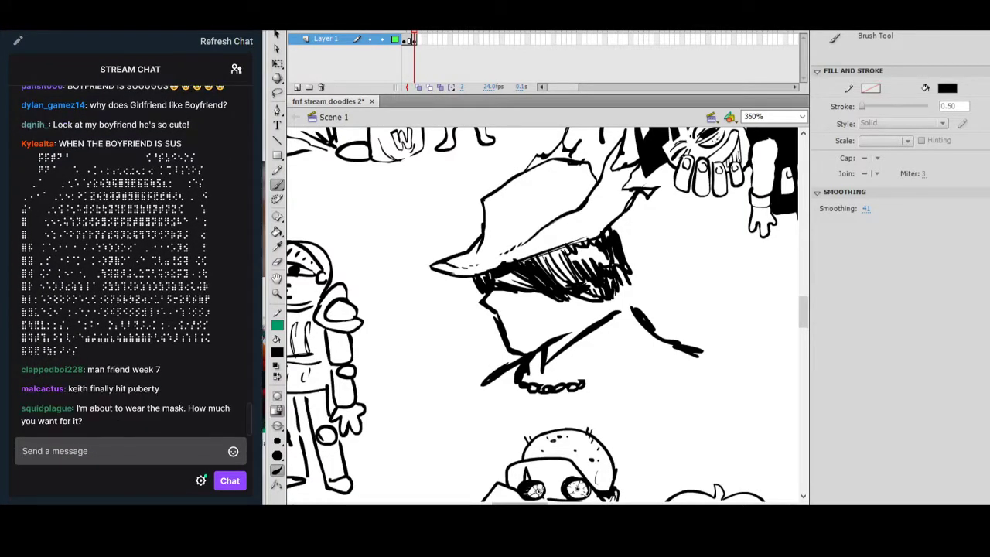
scroll(591, 345, down, 5)
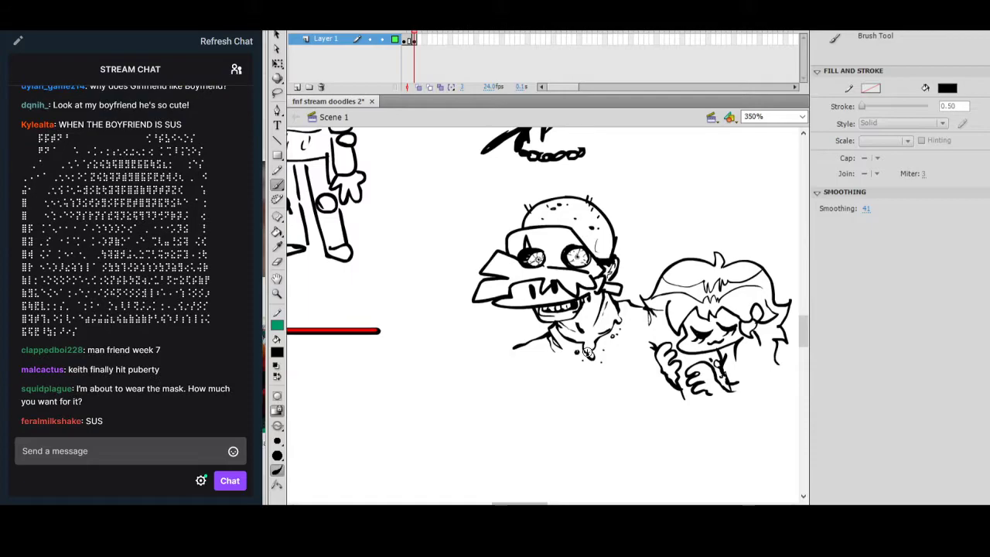
scroll(588, 355, up, 5)
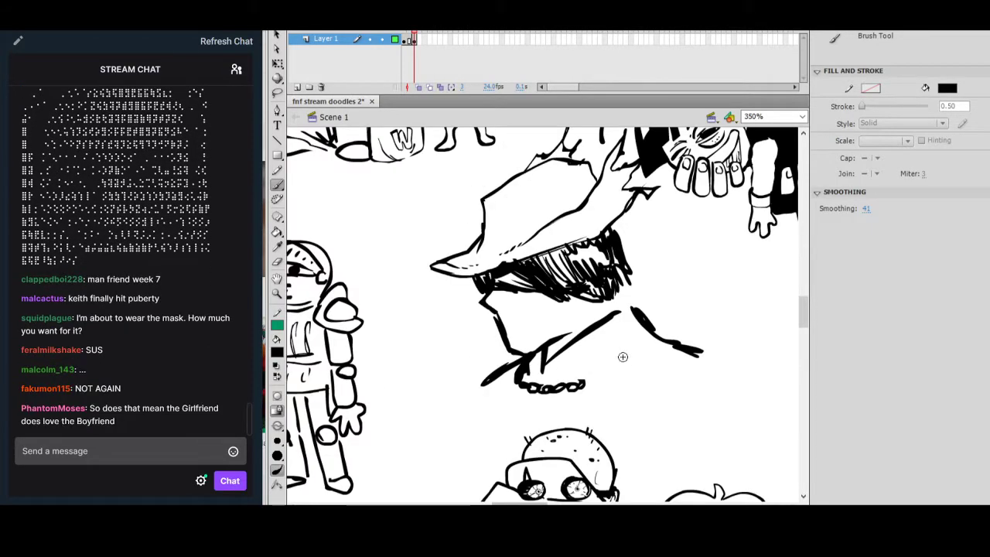
Bring the empty canvas area between the girl's head and the two capped men into view at 700% zoom.
drag(621, 354, 370, 258)
drag(503, 370, 534, 331)
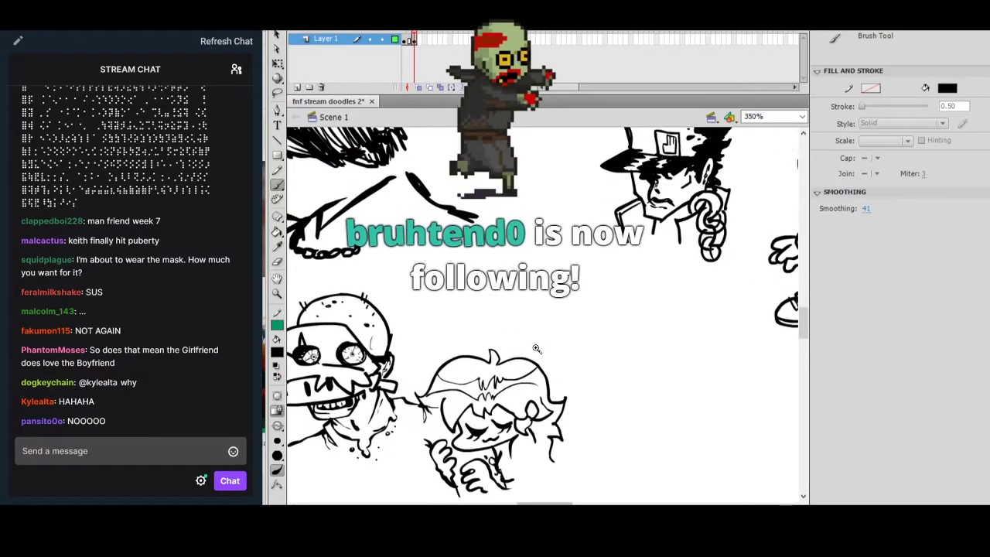
ctrl+click(532, 308)
drag(524, 284, 404, 130)
drag(525, 364, 605, 382)
drag(534, 309, 577, 463)
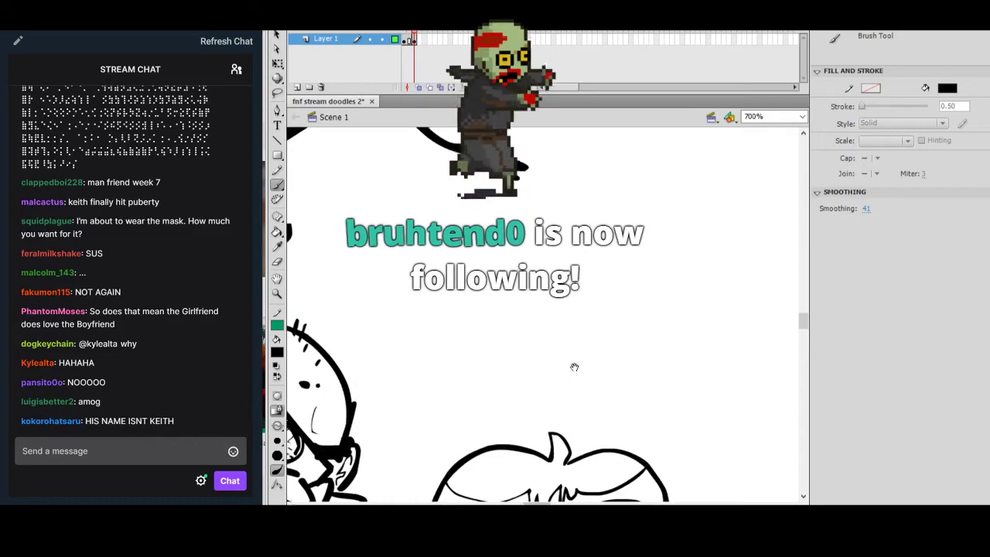
drag(579, 366, 556, 381)
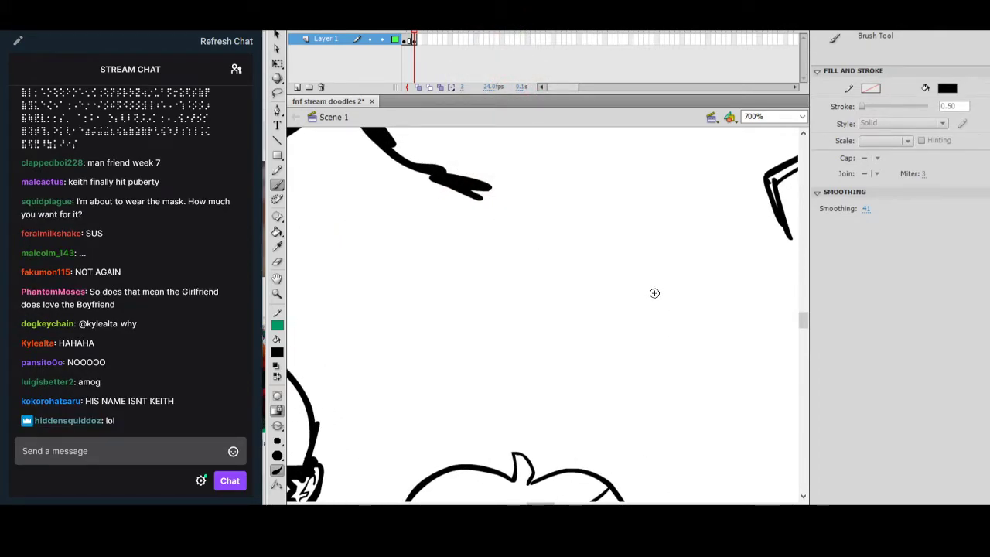
drag(638, 301, 609, 344)
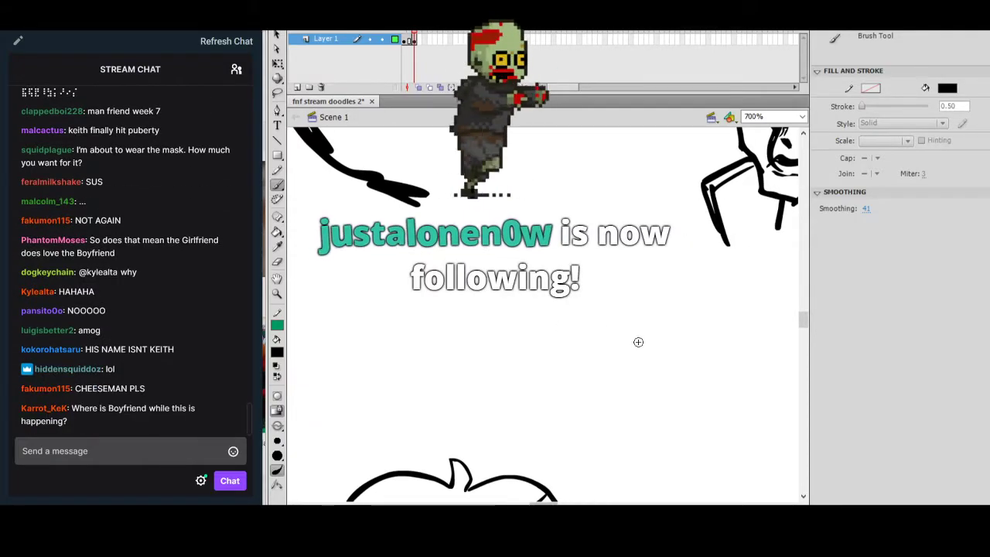
drag(636, 357, 602, 344)
drag(617, 384, 634, 404)
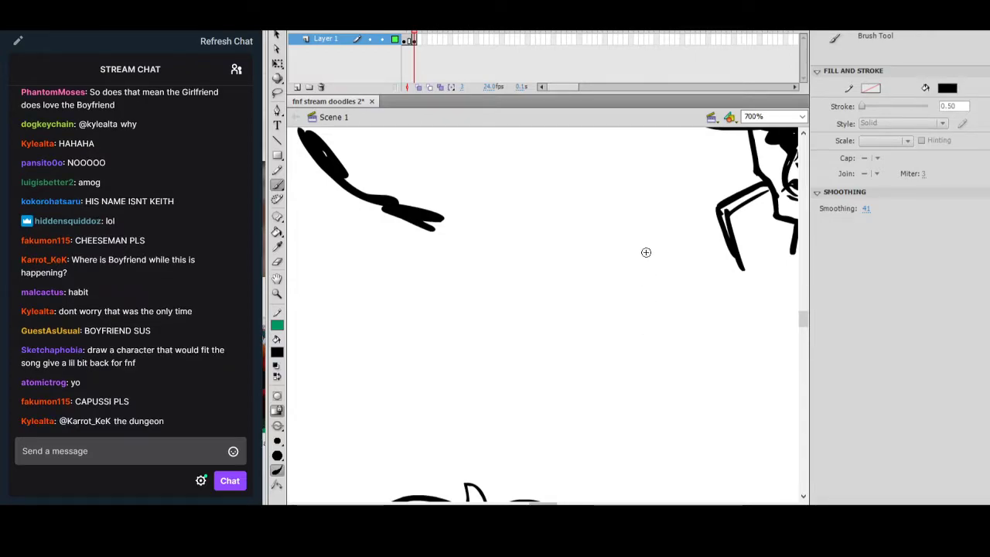
drag(623, 331, 587, 330)
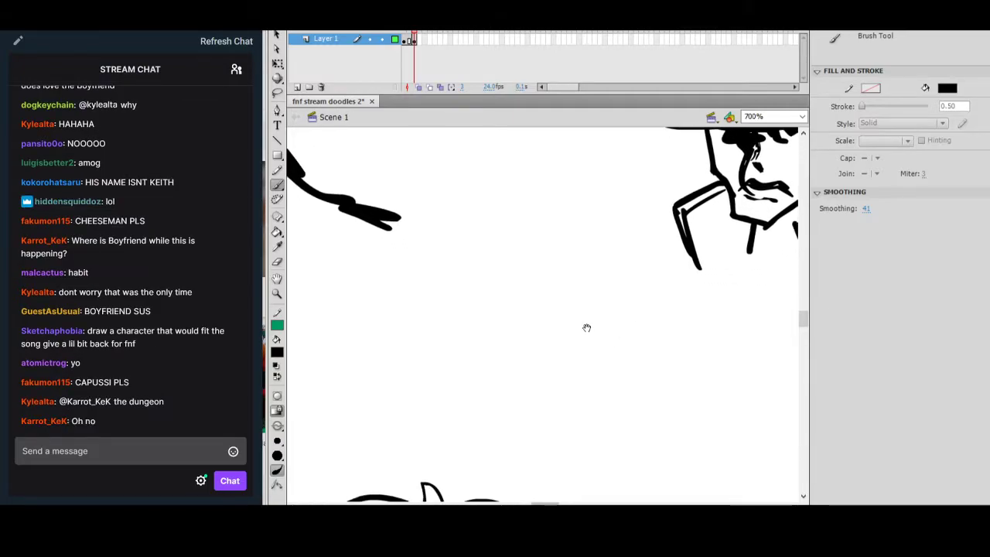
drag(639, 378, 635, 328)
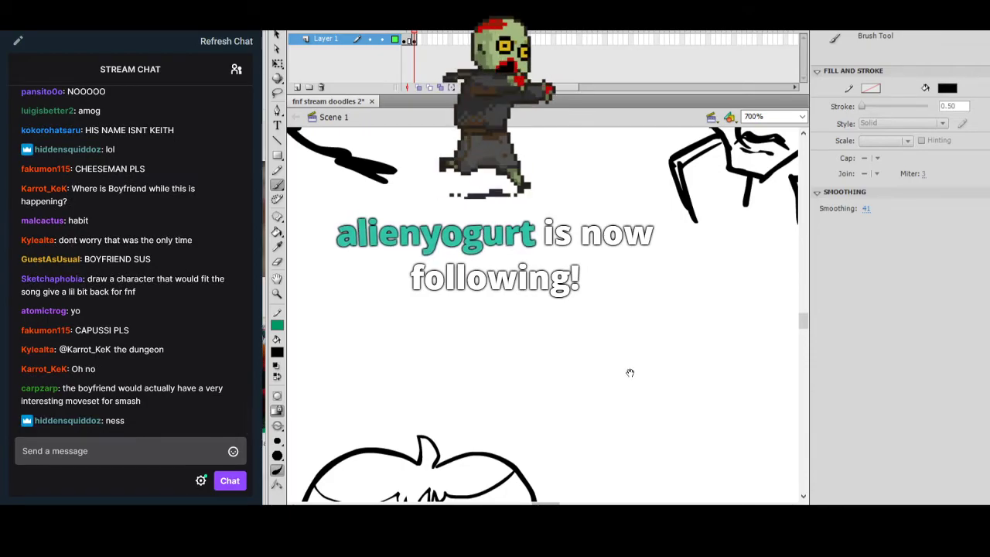
mouse_move(628, 416)
mouse_down()
mouse_move(612, 402)
mouse_move(620, 441)
mouse_up()
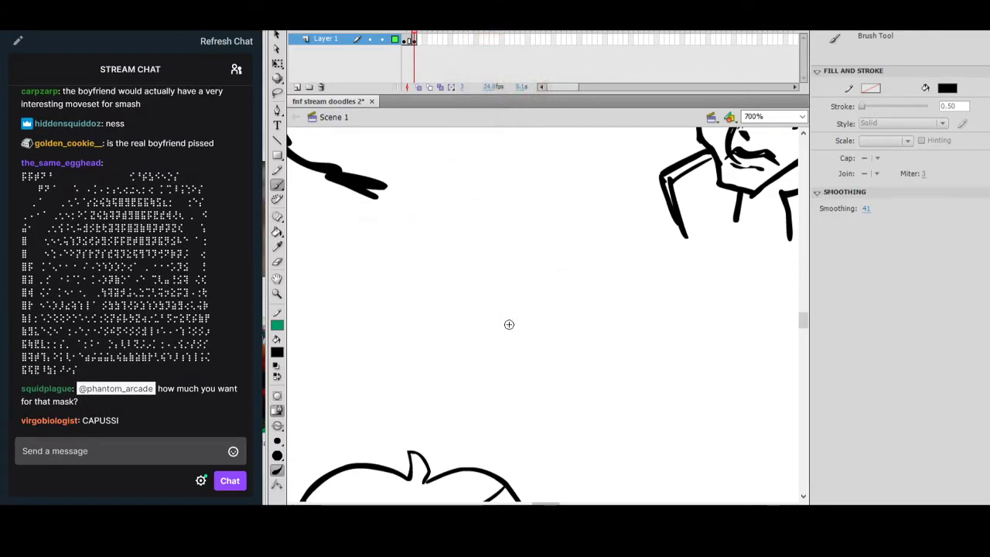
Draw the front edge of a helmet visor as a steep line hooking upward at its lower end.
mouse_move(491, 311)
mouse_down()
mouse_move(501, 363)
mouse_move(531, 358)
mouse_up()
key(ctrl+z)
drag(492, 311, 505, 366)
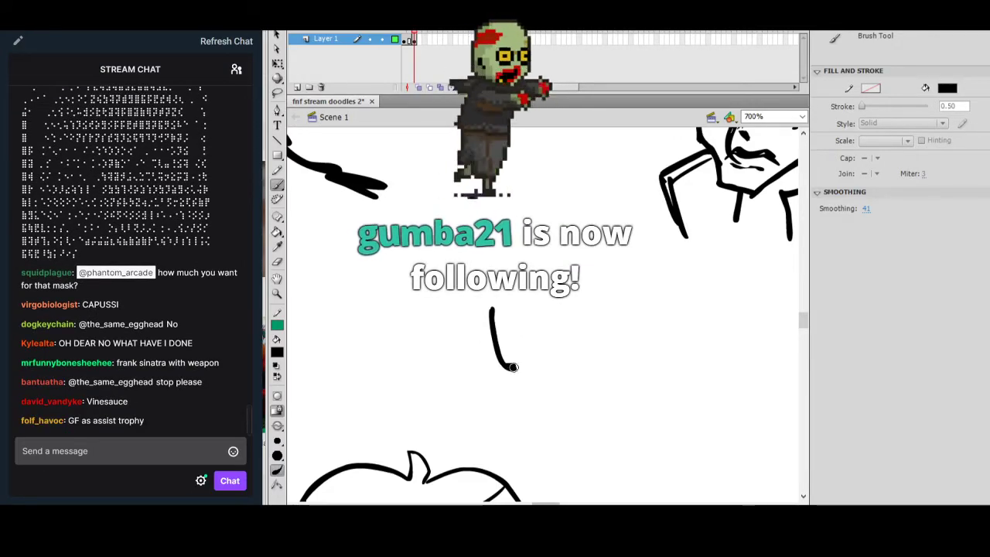
key(ctrl+z)
drag(511, 368, 543, 352)
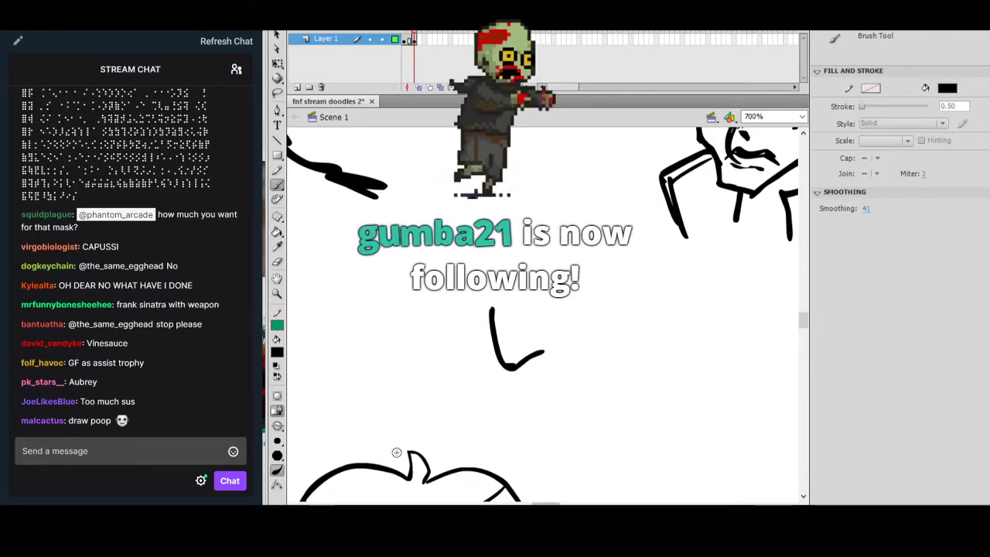
Switch to the browser, look through the game soundtrack's track list, and return to the drawing.
click(434, 512)
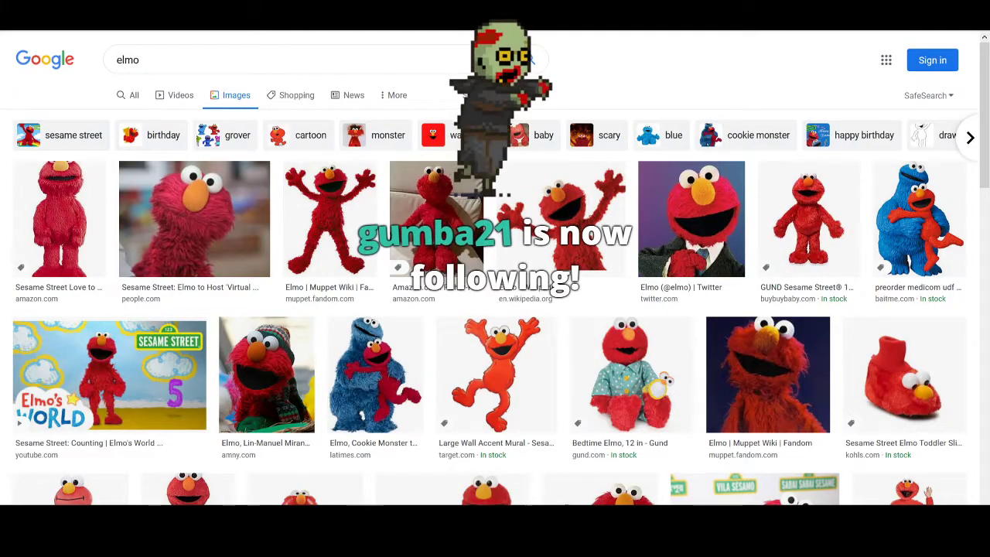
key(alt+Tab)
scroll(425, 364, down, 5)
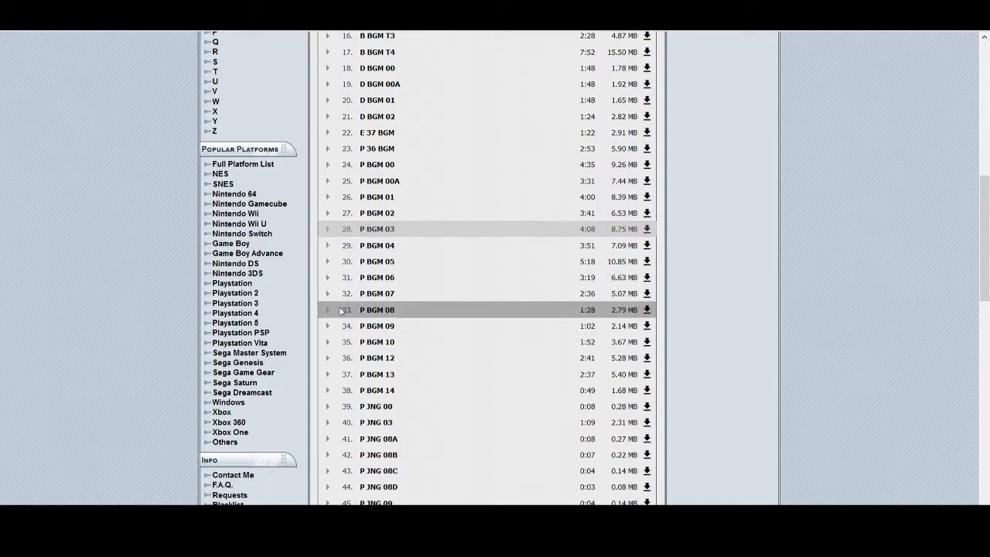
key(alt+Tab)
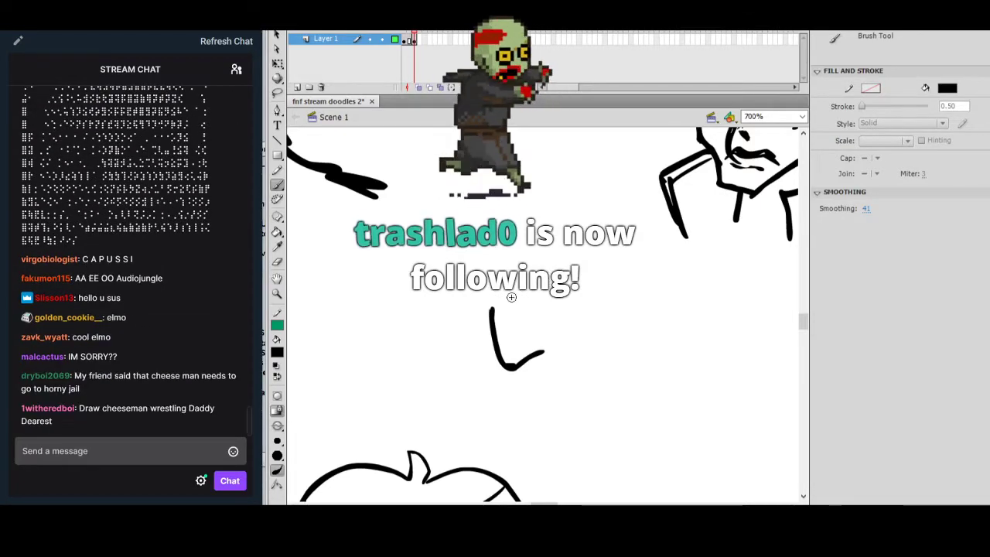
Draw the visor's arched upper edge, curving from the top of its front line to the far corner.
drag(496, 301, 584, 265)
key(ctrl+z)
drag(473, 324, 509, 288)
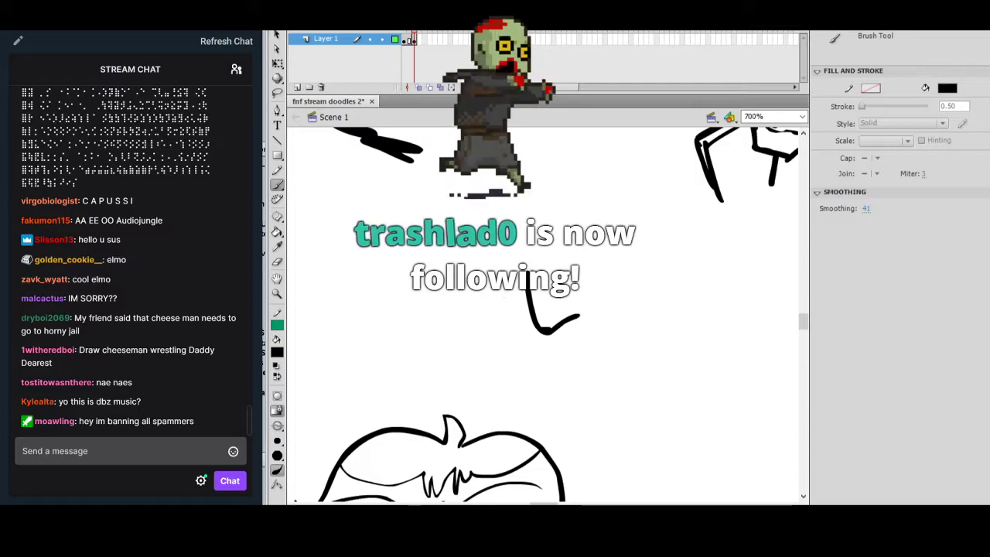
drag(663, 245, 559, 305)
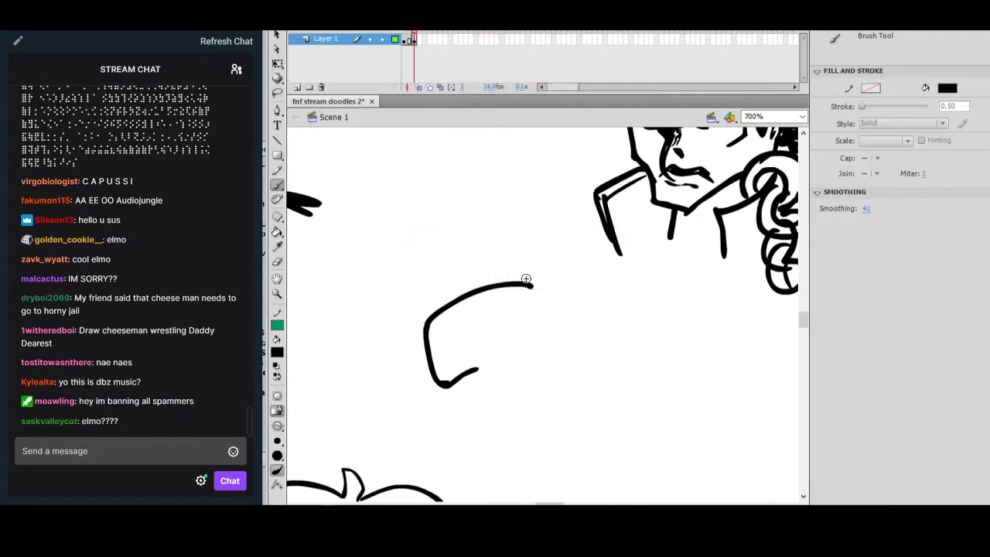
key(ctrl+z)
mouse_move(425, 328)
mouse_down()
mouse_move(456, 296)
mouse_move(534, 277)
mouse_up()
key(ctrl+z)
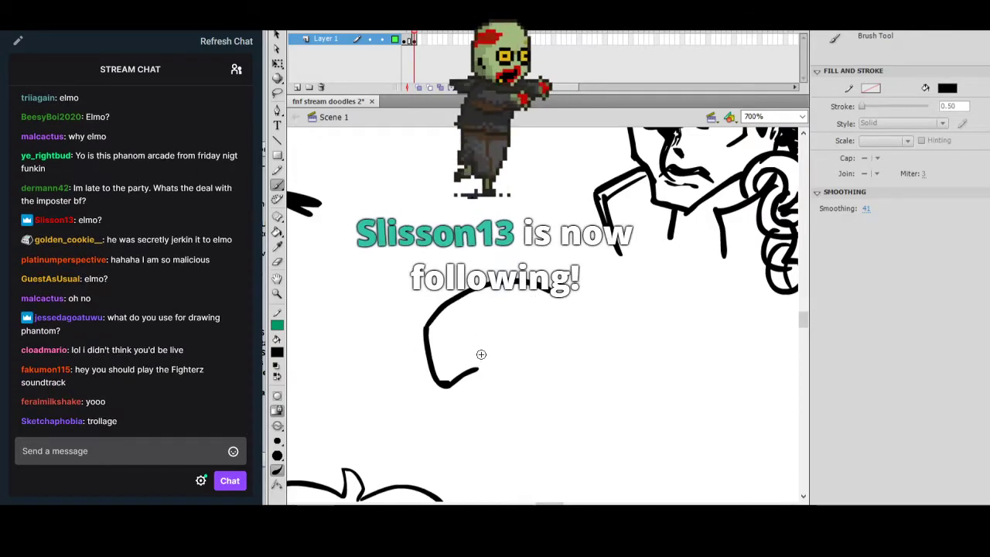
Draw the visor's lower edge with a square nose notch and add the straight rear edge.
mouse_move(477, 368)
mouse_down()
mouse_move(474, 355)
mouse_move(499, 335)
mouse_move(487, 343)
mouse_up()
key(ctrl+z)
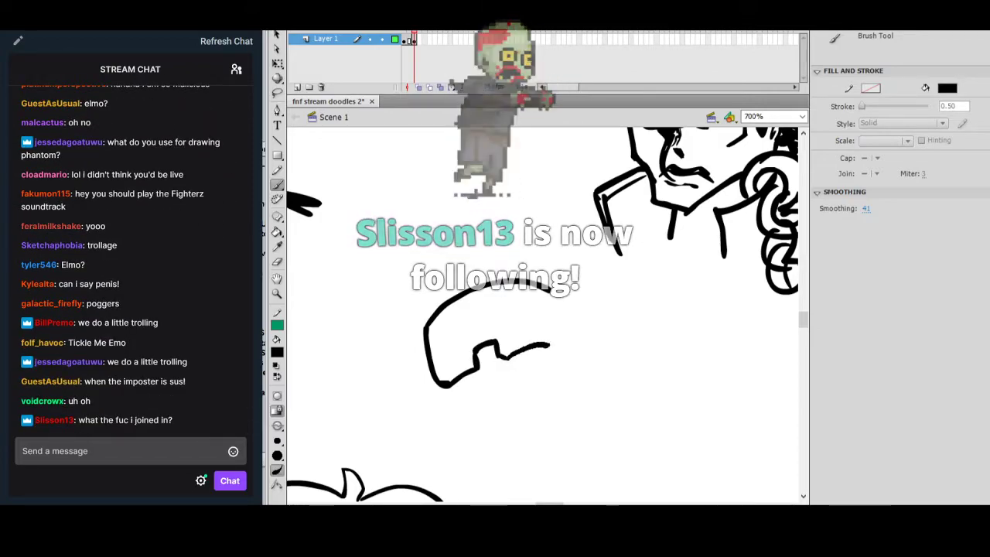
drag(501, 356, 551, 341)
drag(554, 294, 561, 339)
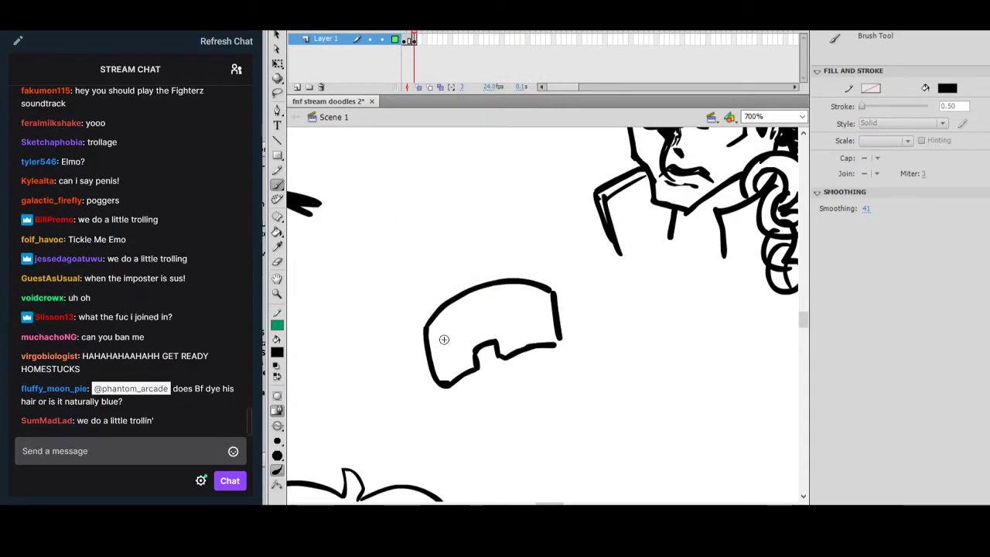
Draw the helmet's jaw line beneath the front of the visor, stepping down into a short chin curve.
drag(422, 354, 432, 394)
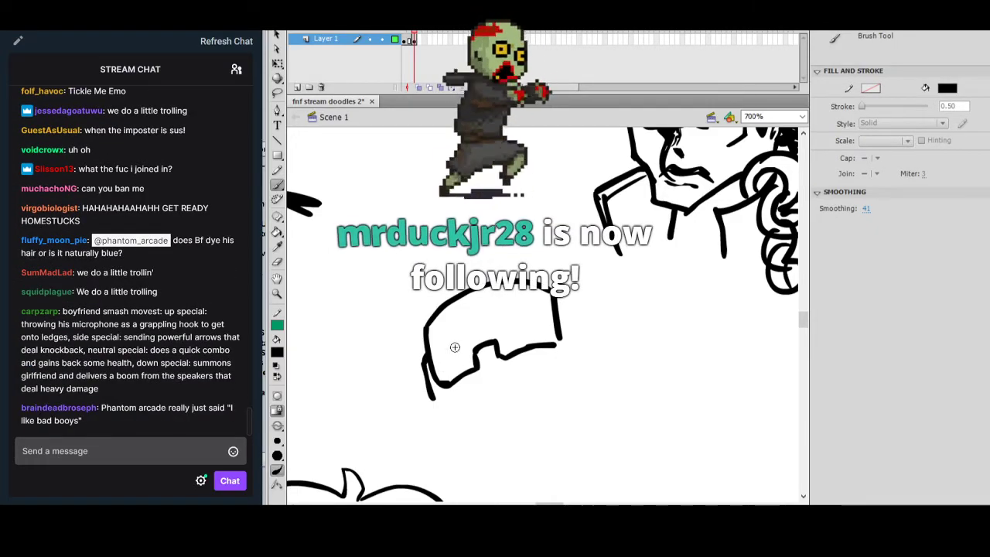
key(ctrl+z)
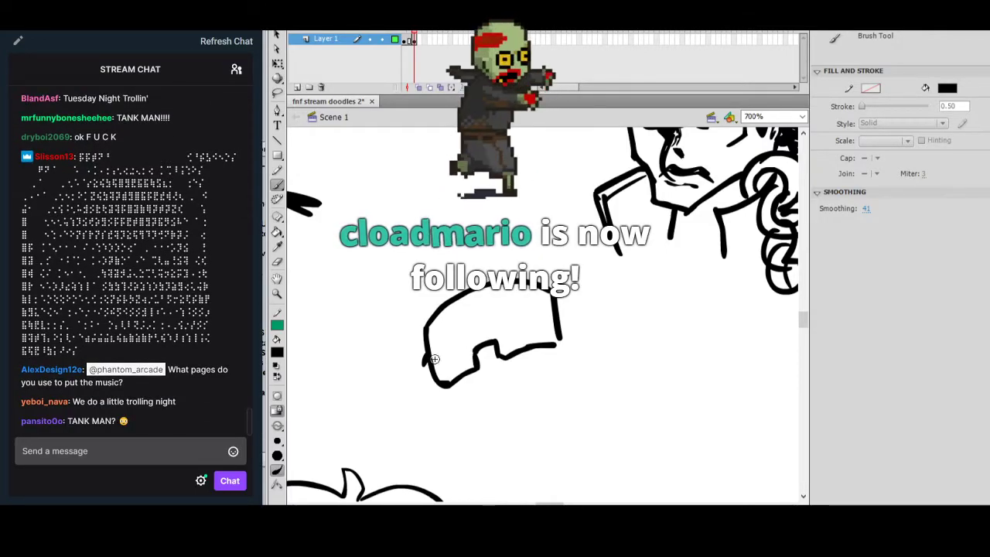
drag(424, 359, 451, 402)
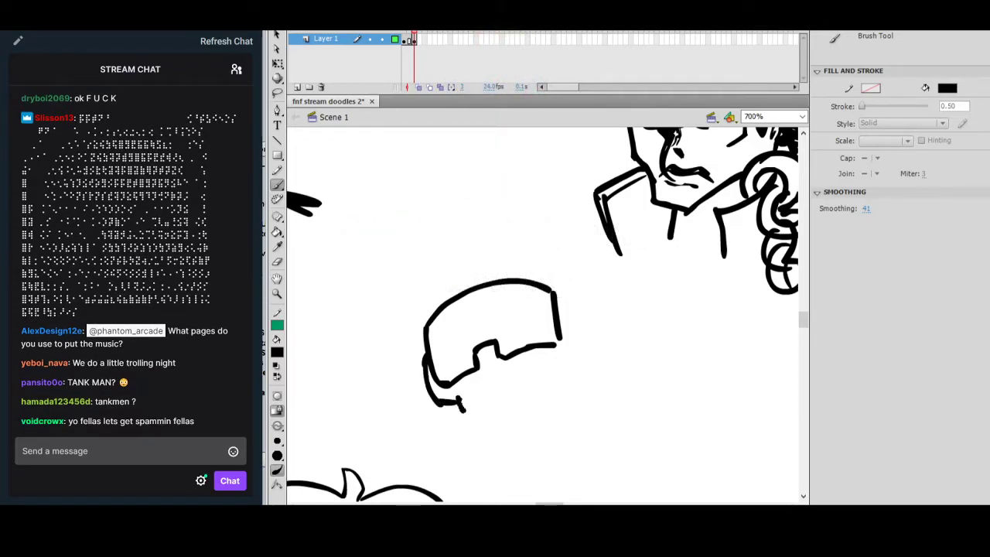
key(ctrl+z)
drag(458, 410, 503, 410)
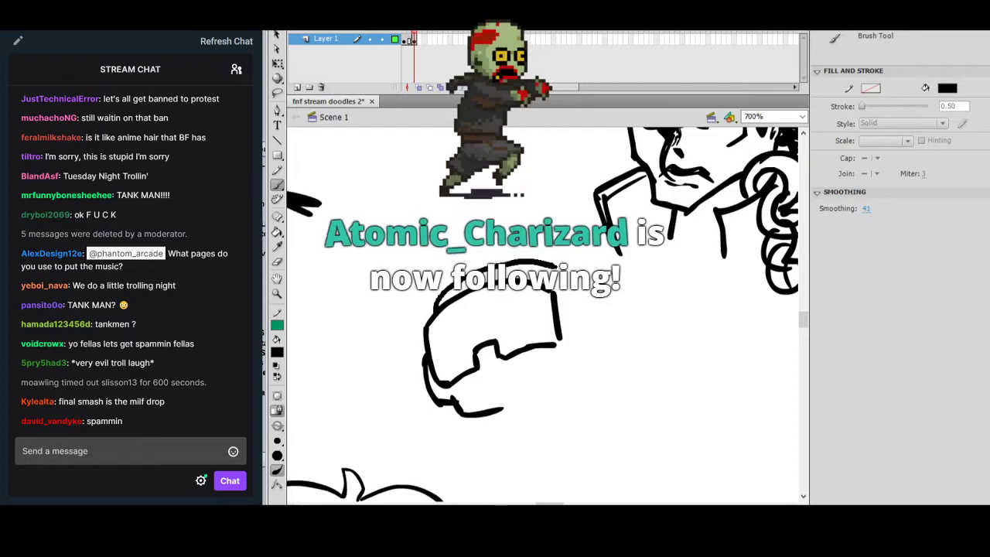
Draw the helmet's dome as a long arc above the visor, retrying until the curve fits.
mouse_move(438, 306)
mouse_down()
mouse_move(455, 291)
mouse_move(539, 268)
mouse_up()
key(ctrl+z)
mouse_move(435, 306)
mouse_down()
mouse_move(499, 269)
mouse_move(543, 265)
mouse_up()
key(ctrl+z)
mouse_move(433, 310)
mouse_down()
mouse_move(472, 271)
mouse_move(523, 261)
mouse_move(585, 272)
mouse_up()
key(ctrl+z)
mouse_move(435, 313)
mouse_down()
mouse_move(480, 267)
mouse_move(524, 258)
mouse_up()
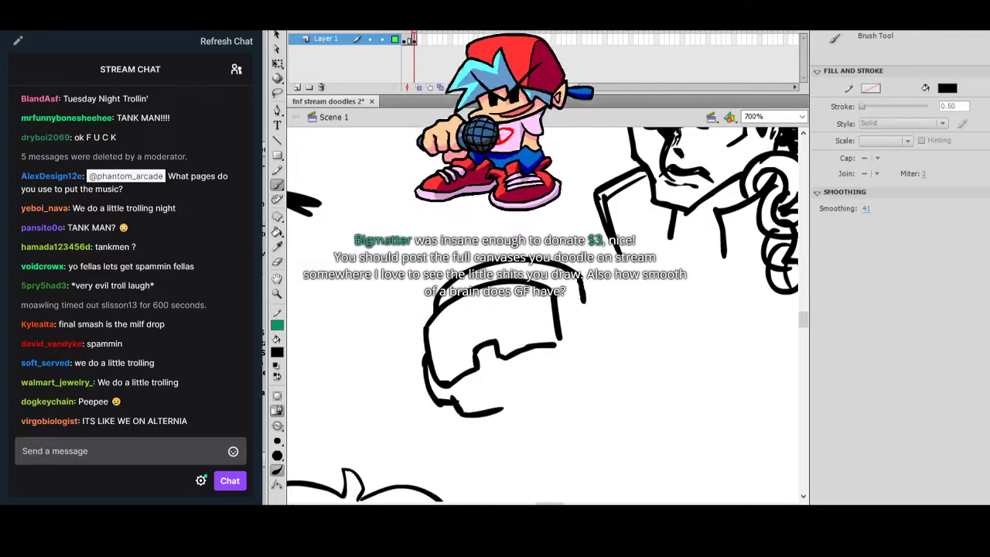
Draw the back of the helmet from the end of the dome down and inward toward the neck.
drag(582, 280, 592, 304)
key(ctrl+z)
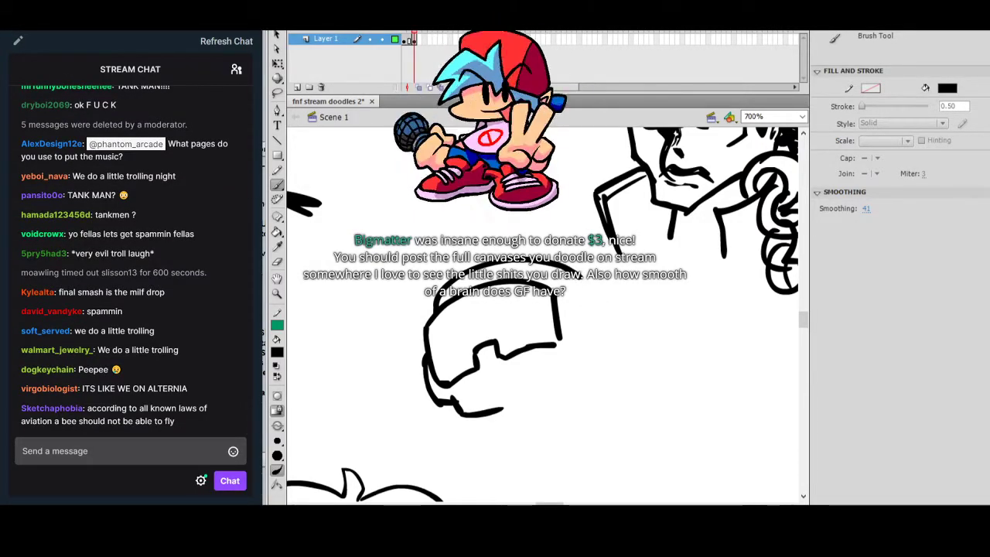
drag(588, 288, 592, 314)
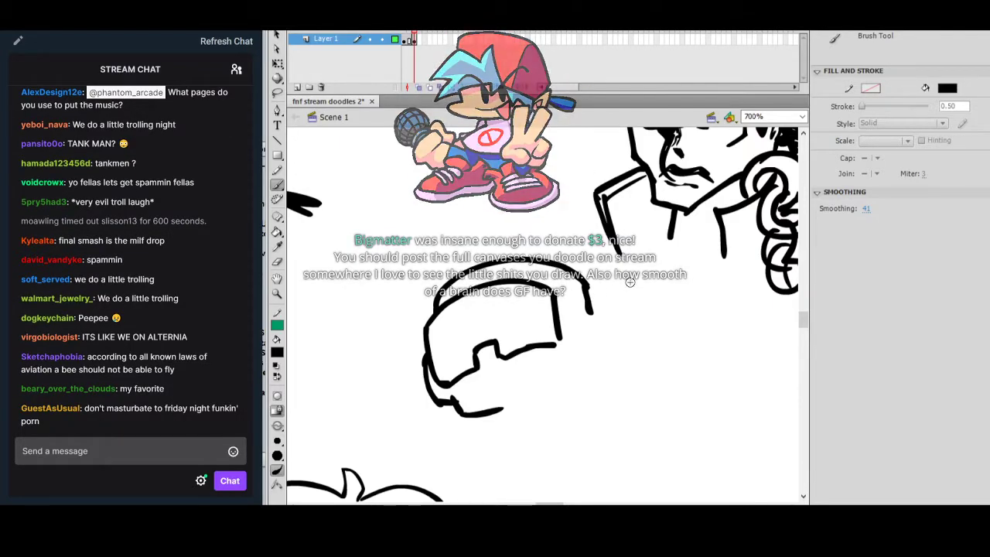
mouse_move(554, 389)
mouse_down()
mouse_move(591, 366)
mouse_move(601, 317)
mouse_move(585, 295)
mouse_move(596, 296)
mouse_up()
key(ctrl+z)
key(ctrl+z)
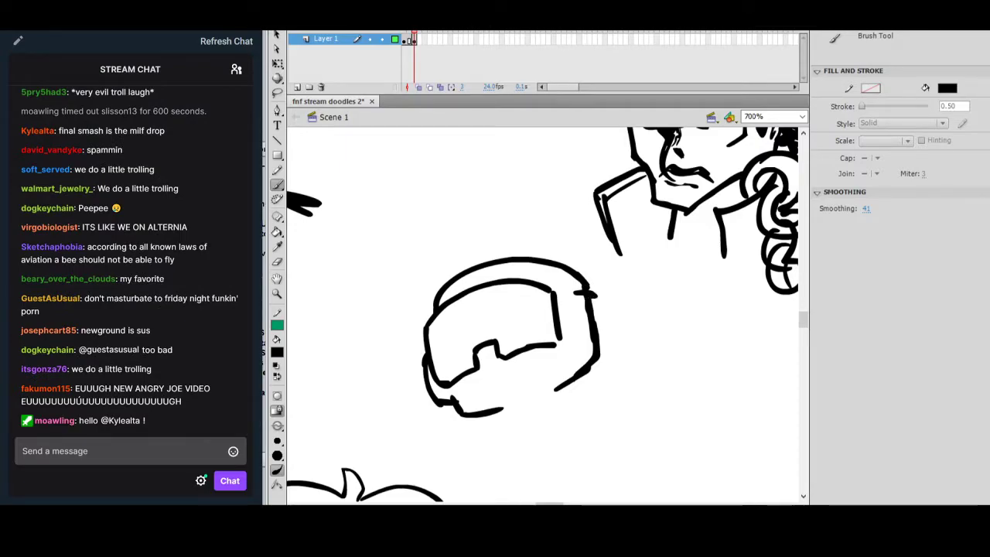
Add a rounded bulge on the back of the helmet and close the visor's lower rear corner.
key(ctrl+z)
drag(590, 293, 598, 299)
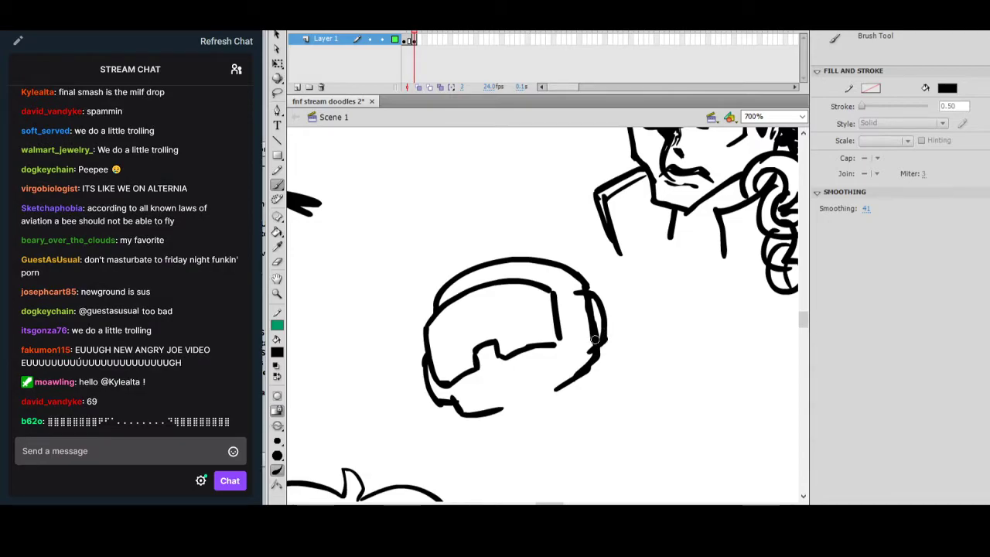
mouse_move(586, 334)
mouse_down()
mouse_move(588, 316)
mouse_move(562, 325)
mouse_move(564, 283)
mouse_up()
key(ctrl+z)
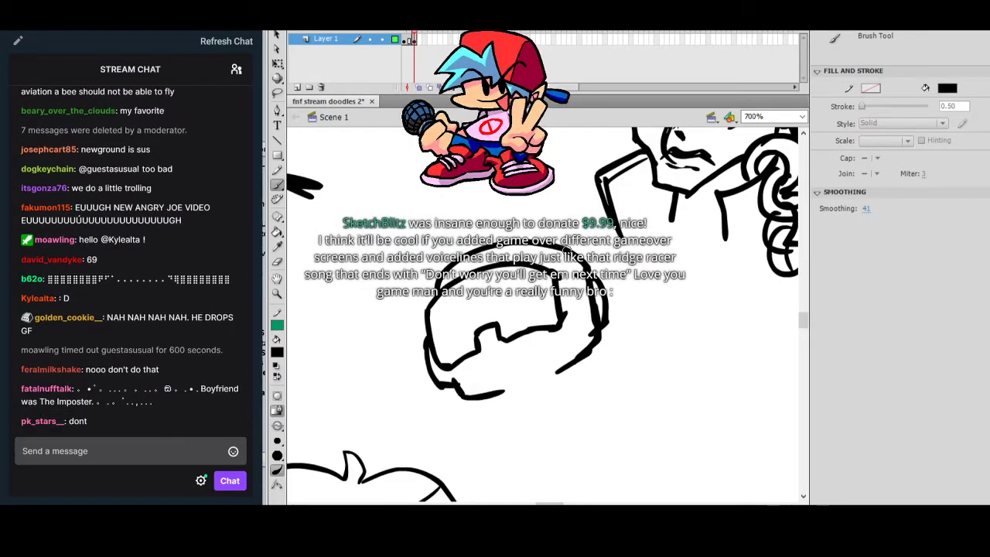
Erase the loose ends of the chin and rear helmet lines, and redraw the chin line's tip.
key(e)
mouse_move(520, 391)
mouse_down()
mouse_move(512, 382)
mouse_move(565, 370)
mouse_up()
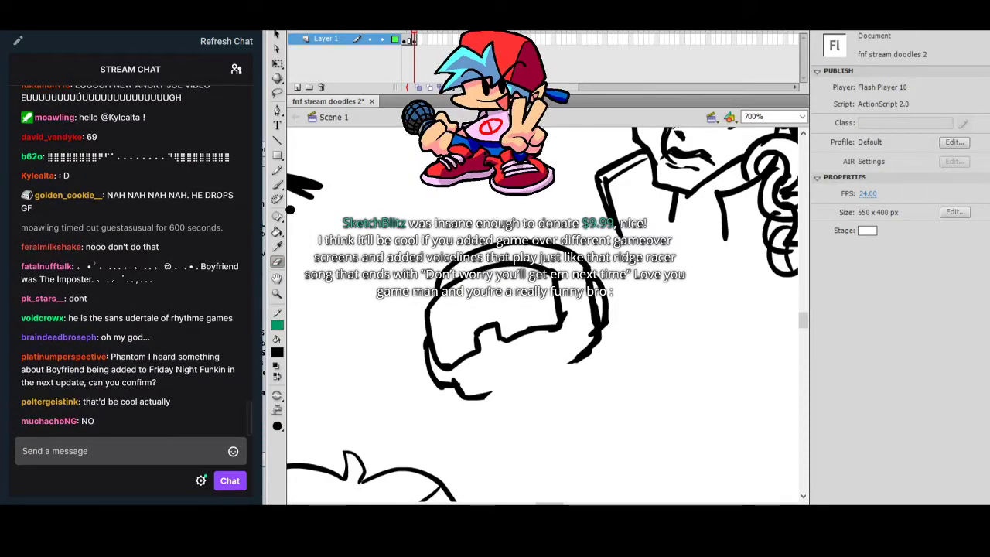
key(b)
drag(480, 395, 496, 390)
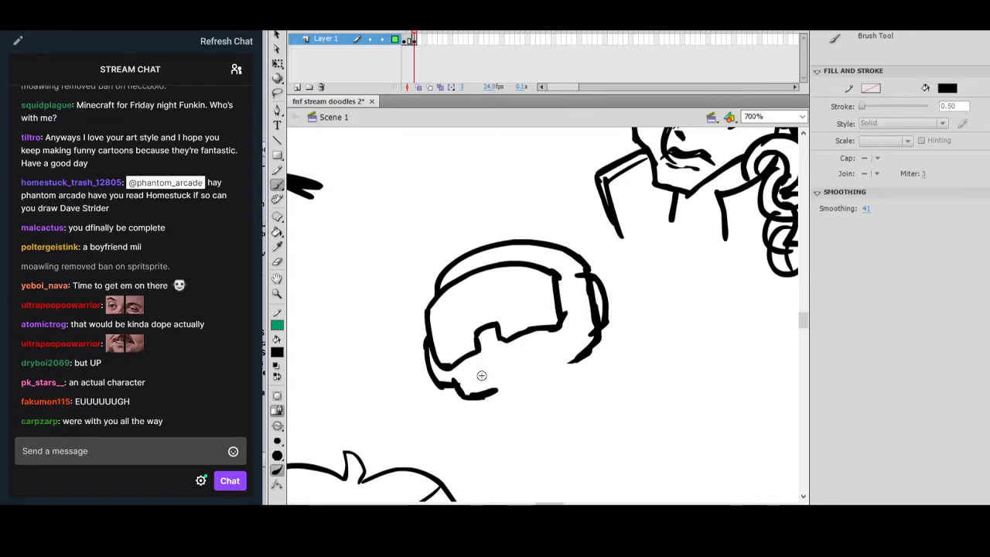
Draw a thin-lined face opening beneath the visor with a small dashed mouth inside it.
mouse_move(462, 361)
mouse_down()
mouse_move(474, 386)
mouse_move(543, 352)
mouse_up()
key(ctrl+z)
key(ctrl+z)
key(ctrl+z)
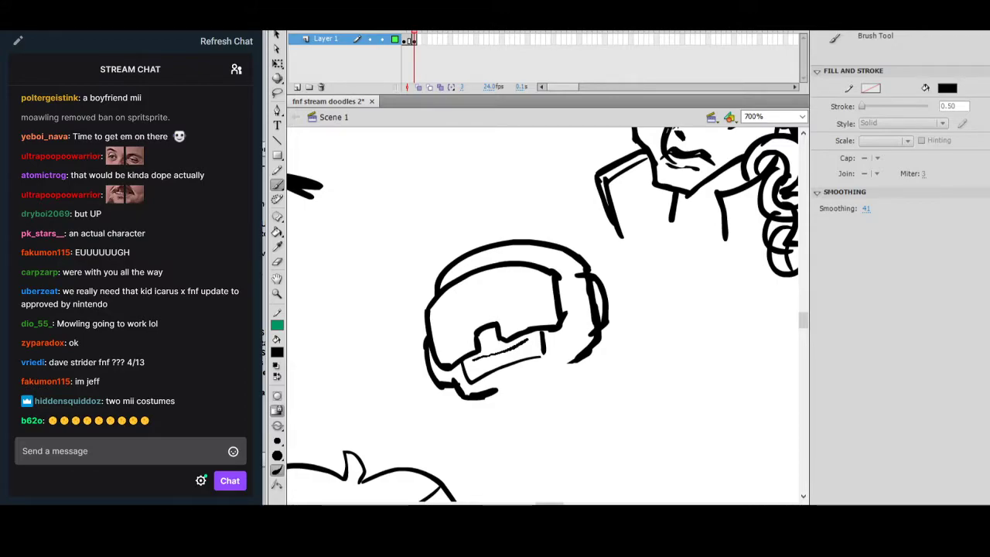
drag(499, 361, 508, 360)
click(512, 358)
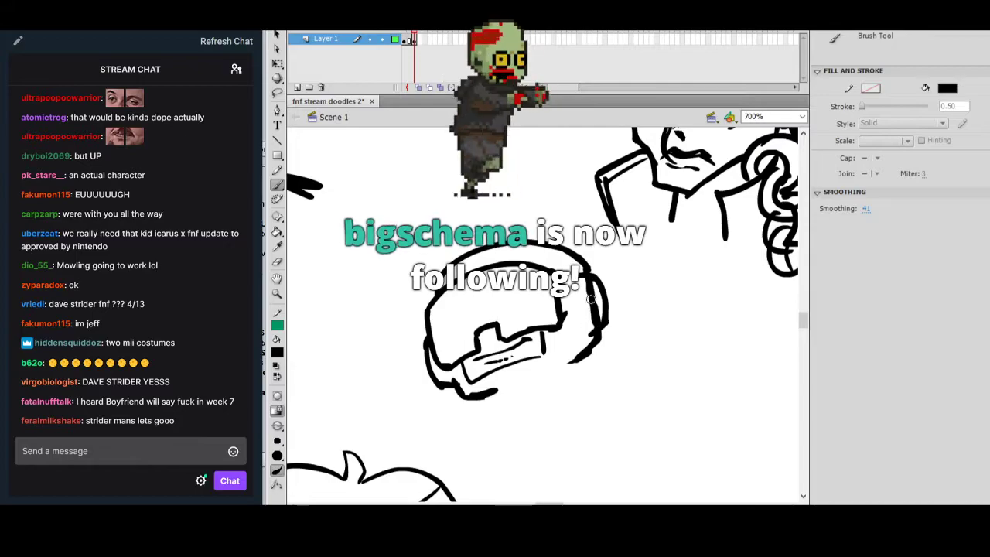
Add a thin inner contour along the visor's lower and rear edges, and close the helmet's bottom with a curved line.
mouse_move(446, 362)
mouse_down()
mouse_move(485, 331)
mouse_move(468, 339)
mouse_move(474, 325)
mouse_move(555, 316)
mouse_up()
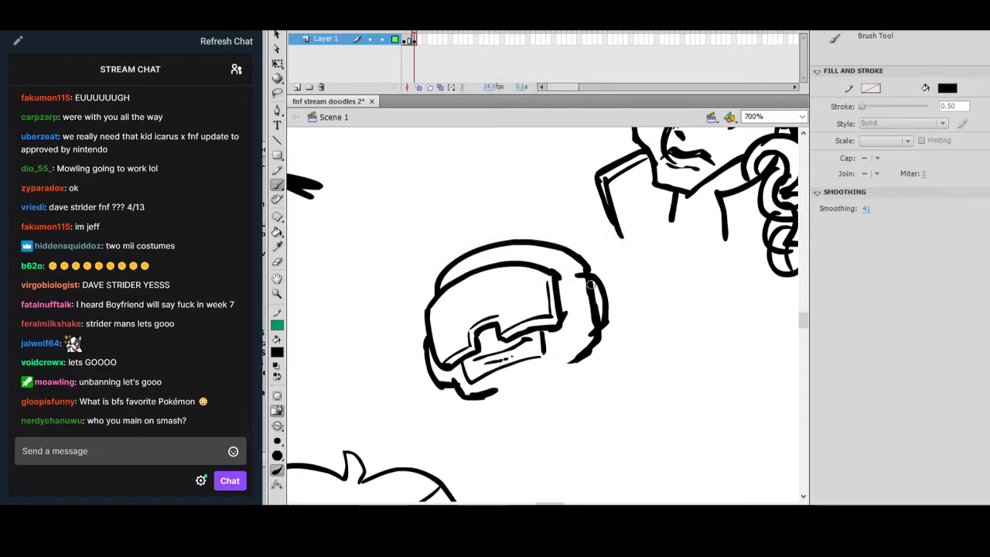
scroll(588, 283, down, 2)
mouse_move(479, 368)
mouse_down()
mouse_move(531, 334)
mouse_move(566, 332)
mouse_up()
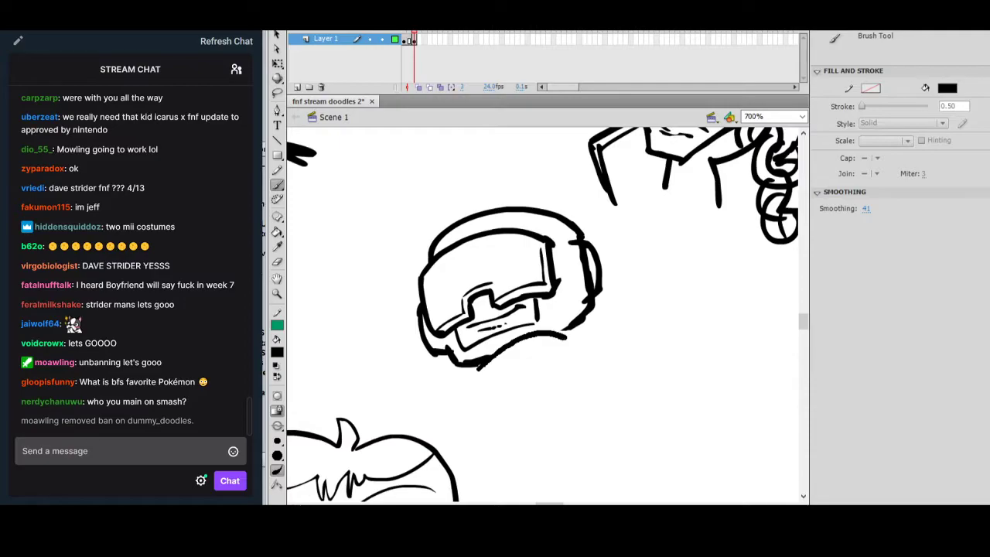
key(ctrl+z)
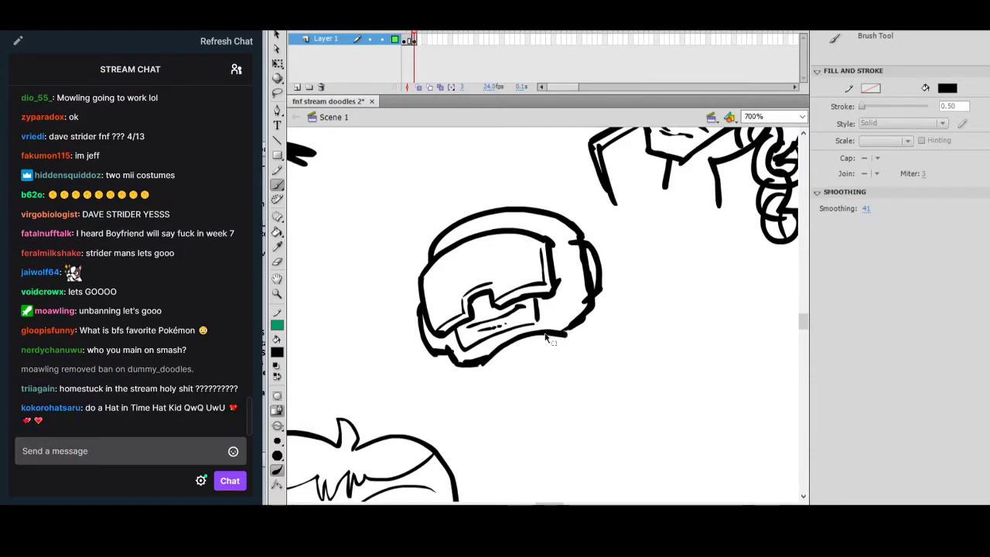
Replace the helmet's bottom line and draw the torso below it with two long side lines, a small collar and a curved waistline.
key(ctrl+z)
mouse_move(480, 370)
mouse_down()
mouse_move(515, 344)
mouse_move(573, 338)
mouse_move(506, 350)
mouse_move(556, 340)
mouse_move(486, 402)
mouse_move(492, 435)
mouse_move(559, 346)
mouse_move(572, 414)
mouse_up()
key(ctrl+z)
drag(565, 373, 580, 418)
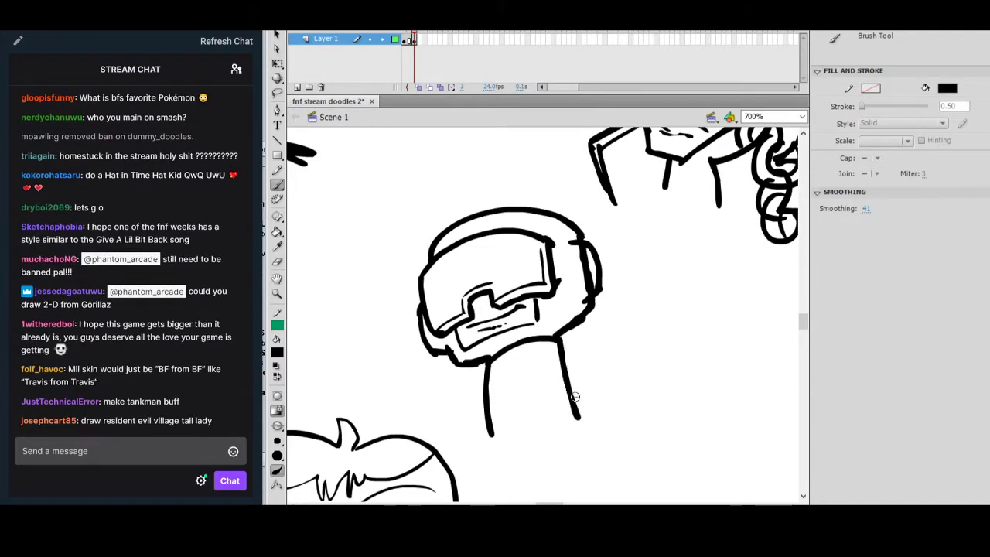
drag(662, 316, 649, 327)
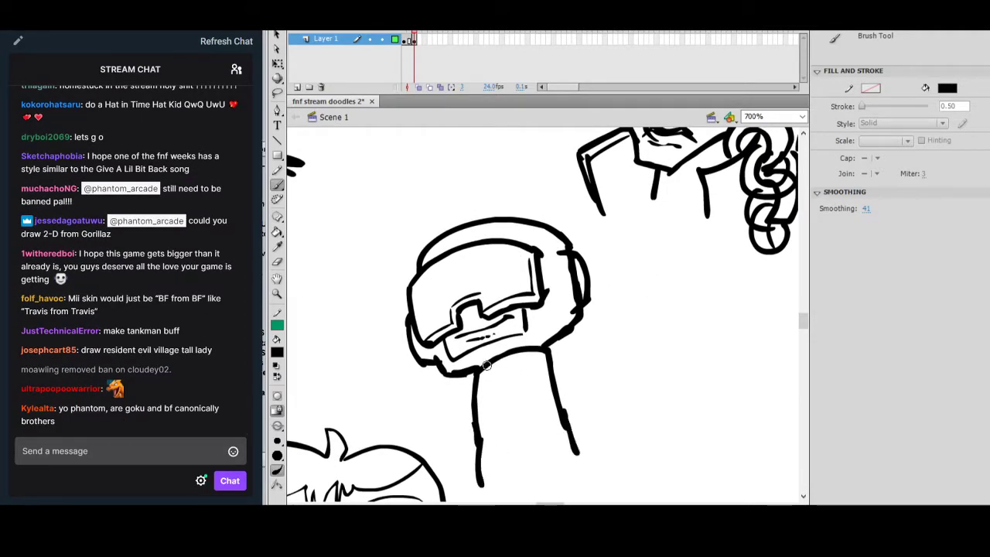
drag(476, 444, 569, 413)
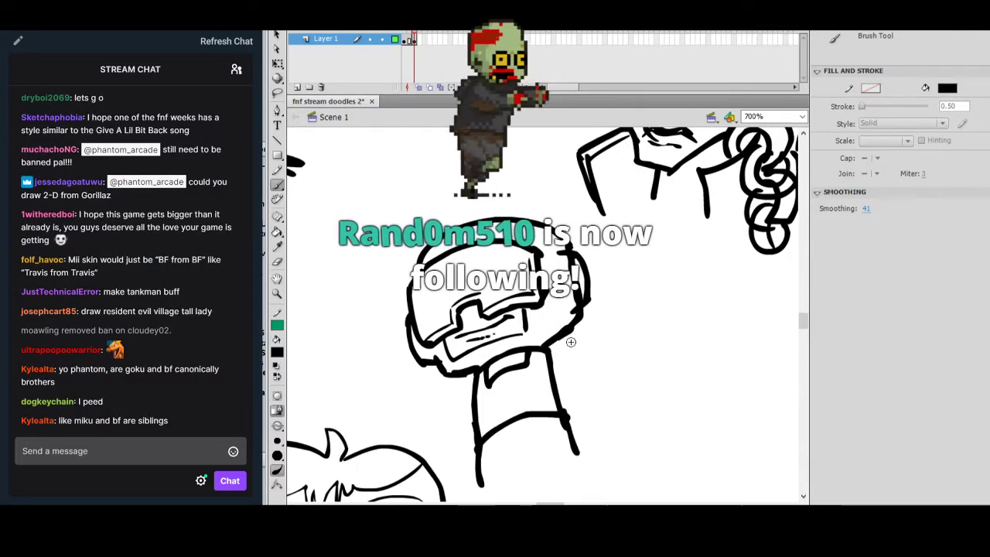
Close the face opening's rear edge and fill the helmet shell and its rear bulge with black.
key(e)
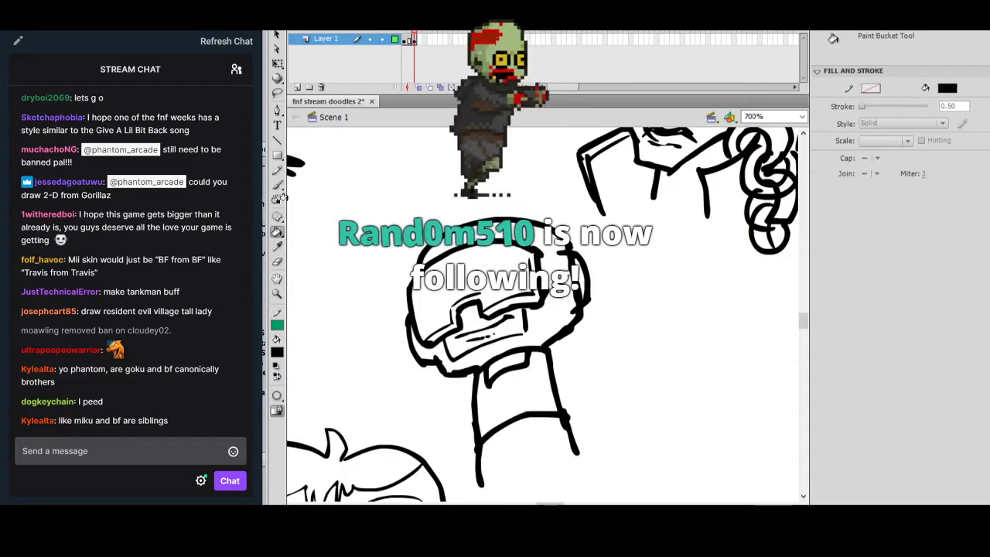
key(b)
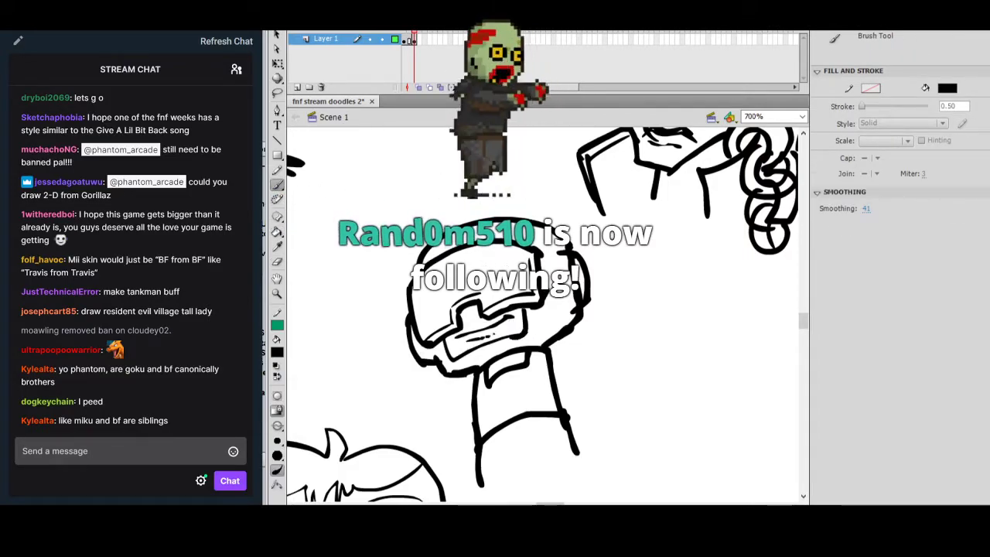
key(k)
click(576, 266)
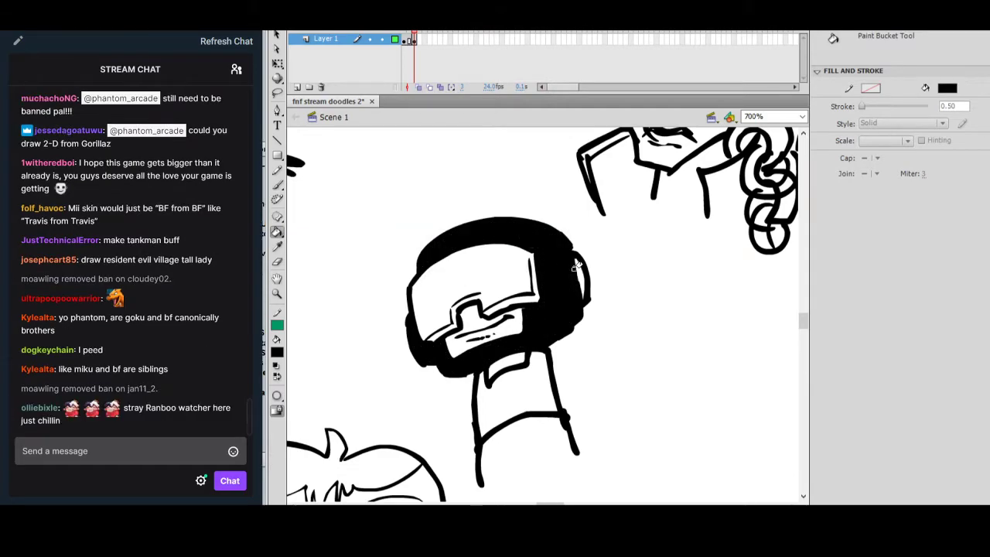
Draw the trouser outline with a notch between the short legs, and fill the trousers and the collar black.
click(277, 183)
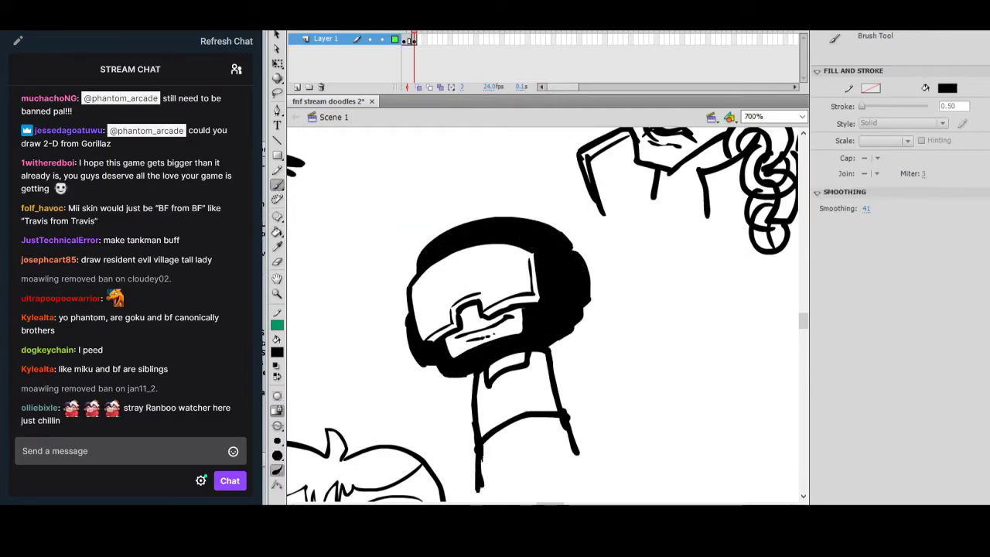
drag(529, 458, 573, 455)
key(ctrl+z)
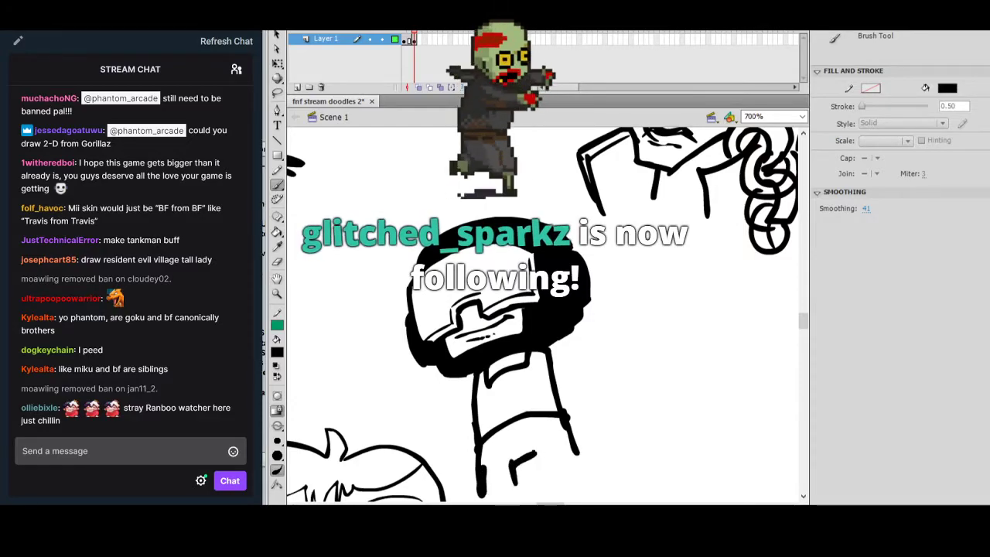
drag(576, 450, 578, 465)
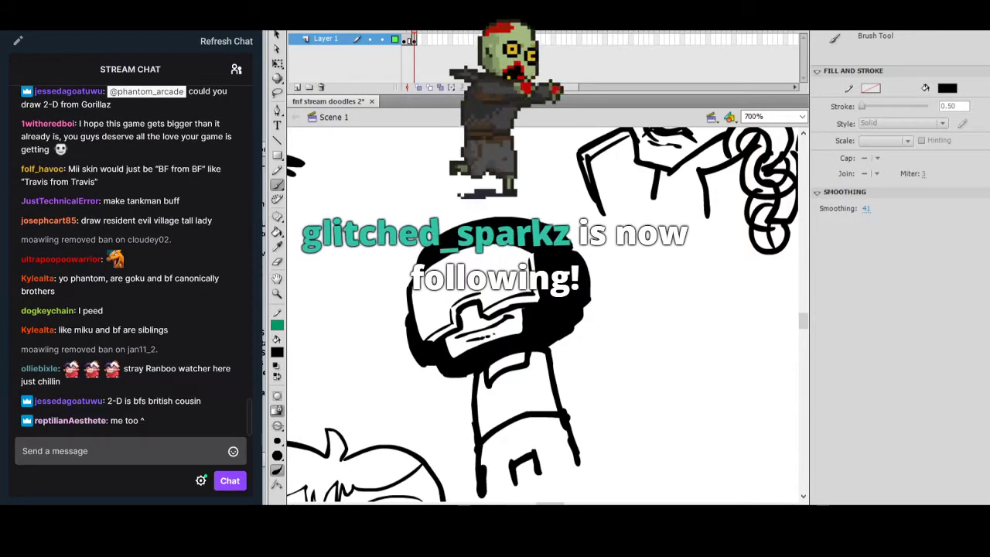
click(277, 231)
click(516, 434)
click(500, 357)
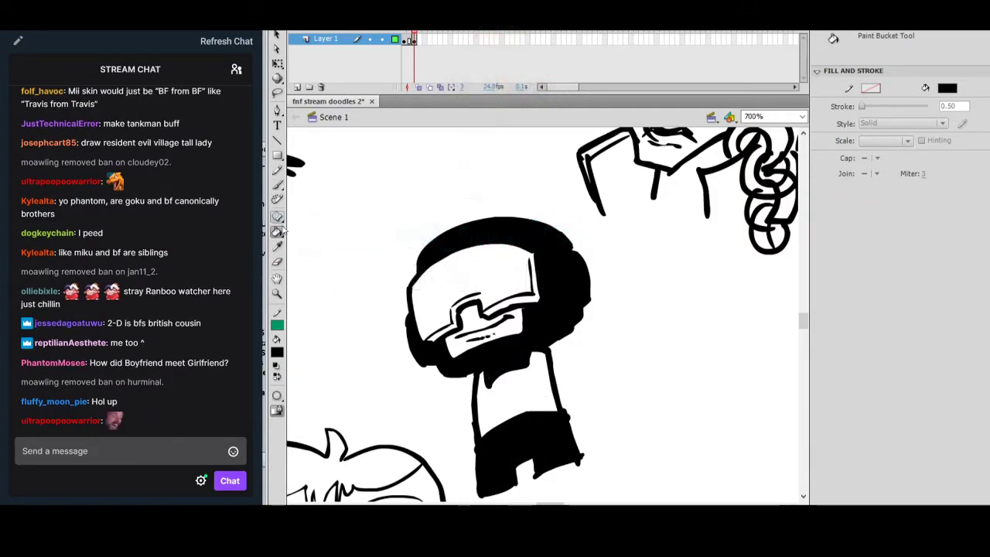
Erase part of the torso line at the rear shoulder and draw an oval arm stump with a small bone ring there.
click(277, 261)
mouse_move(554, 358)
mouse_down()
mouse_move(553, 379)
mouse_move(546, 351)
mouse_move(532, 354)
mouse_move(559, 382)
mouse_move(546, 357)
mouse_up()
click(277, 186)
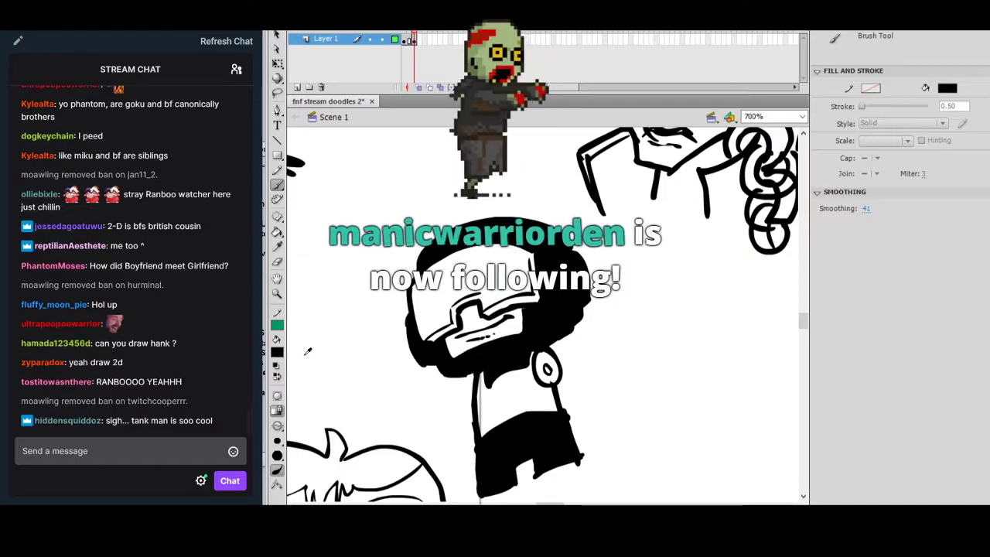
Fill the flesh area of the shoulder stump with light pink, leaving the bone white.
click(277, 352)
click(432, 396)
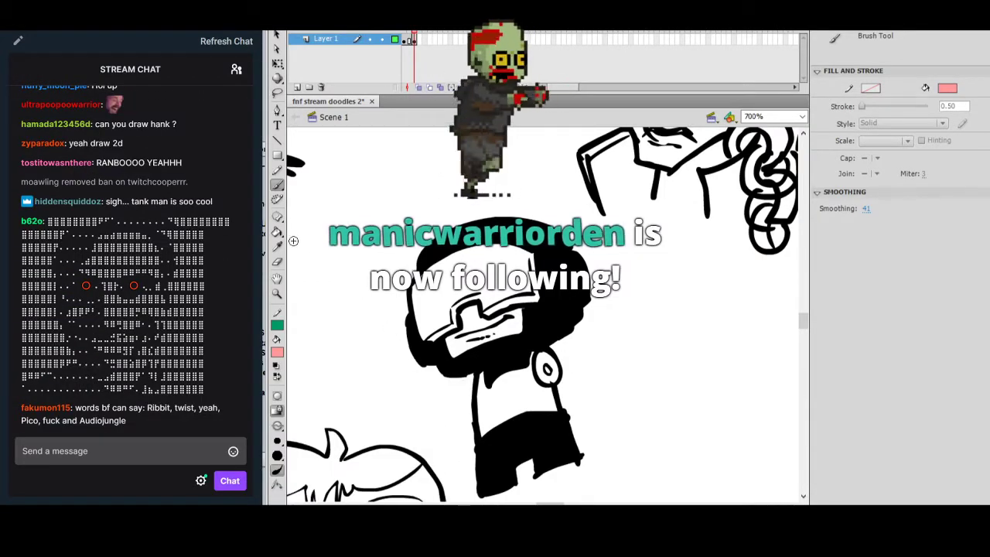
key(k)
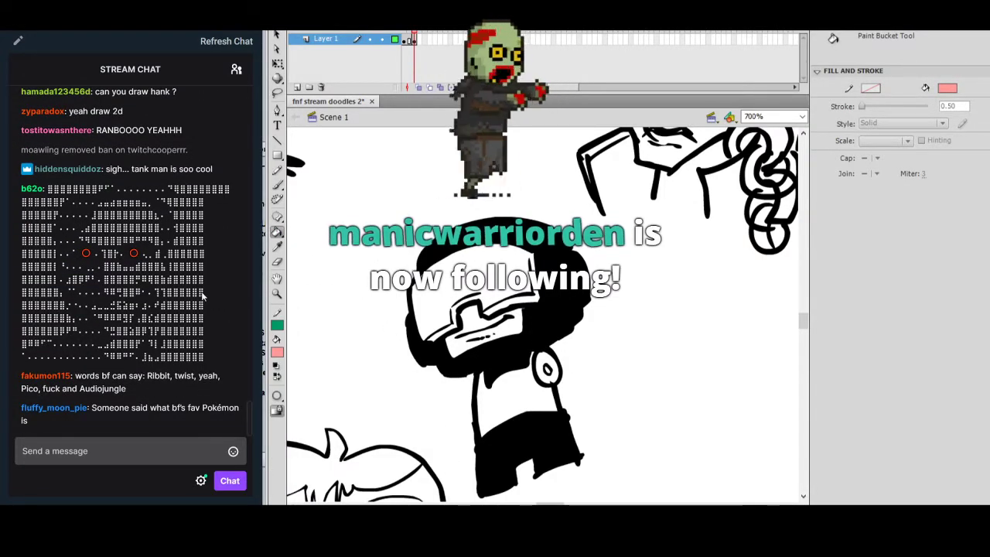
click(550, 354)
key(ctrl+z)
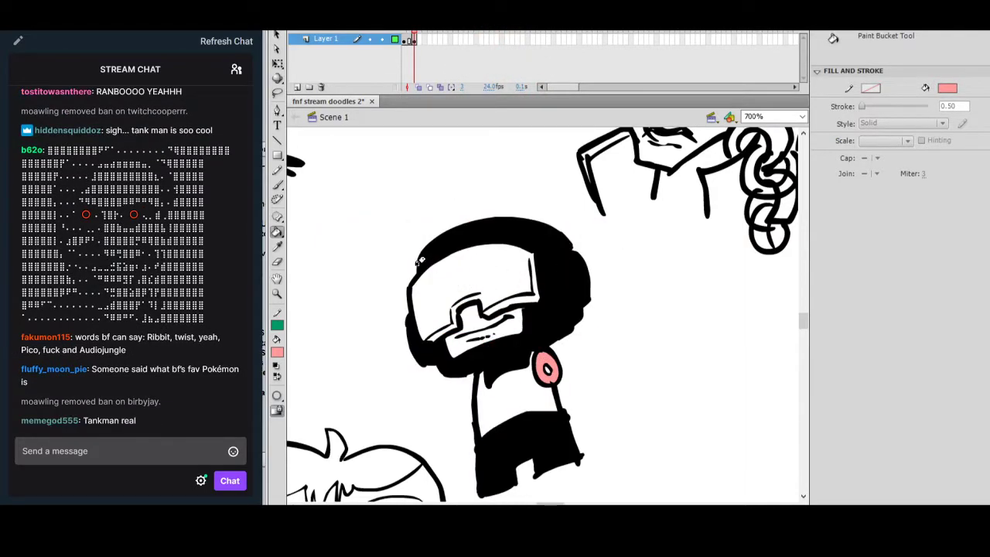
Set the fill colour back to black and thicken the torso's front shoulder edge under the helmet.
click(277, 352)
click(276, 374)
click(277, 185)
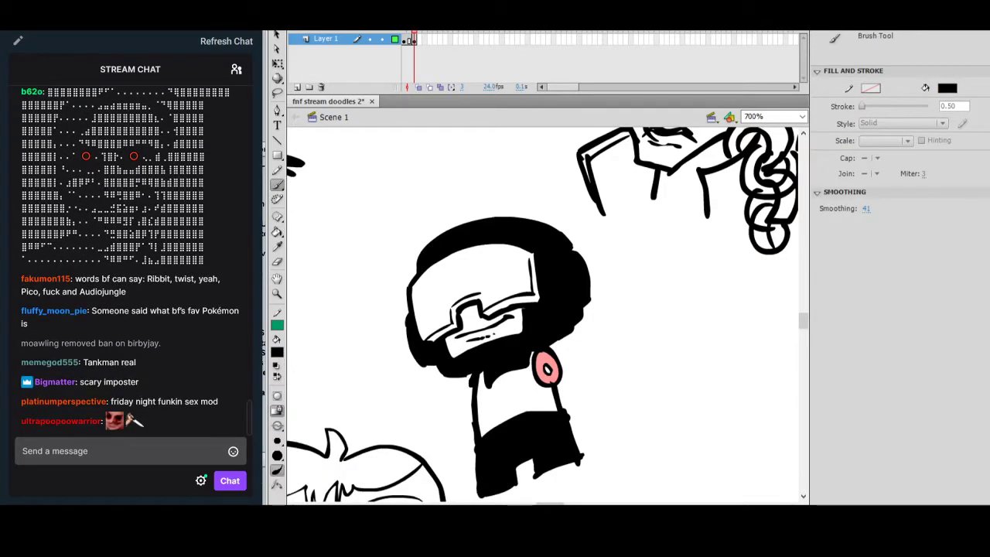
drag(469, 404, 484, 375)
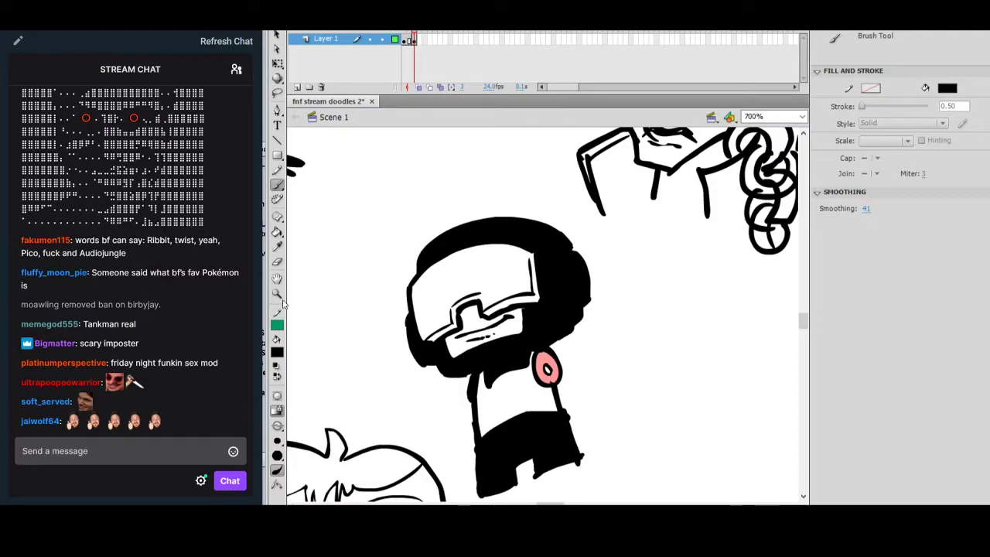
Set the fill colour to red and brush blood spurts and droplets bursting outward from the pink shoulder stump.
click(279, 353)
click(288, 436)
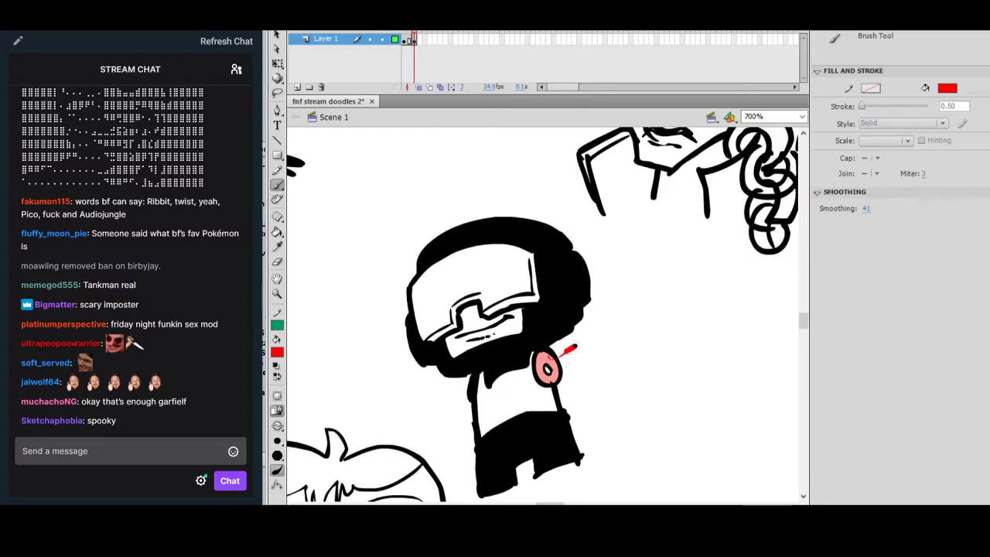
drag(608, 296, 589, 335)
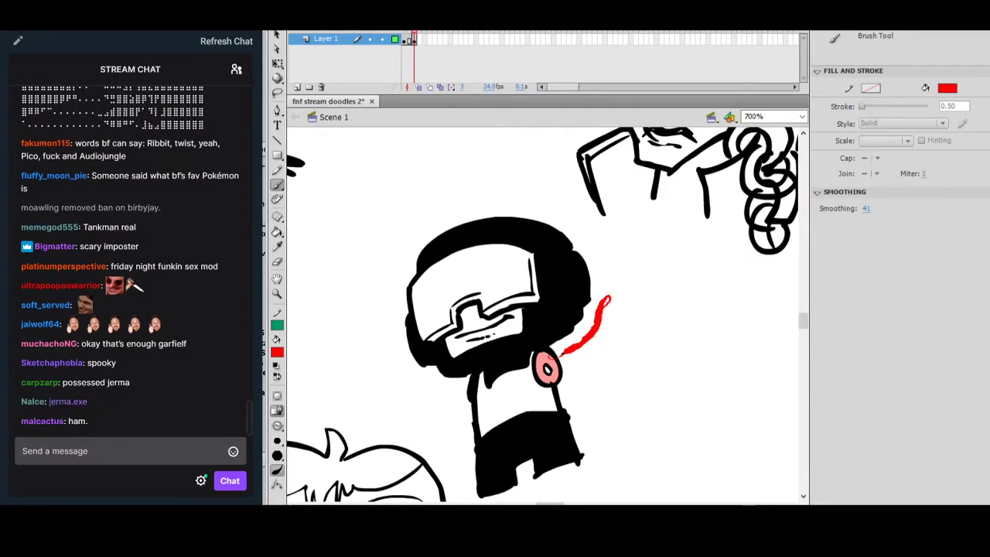
mouse_move(556, 383)
mouse_down()
mouse_move(580, 405)
mouse_move(556, 384)
mouse_move(591, 367)
mouse_move(576, 345)
mouse_move(599, 379)
mouse_up()
click(589, 380)
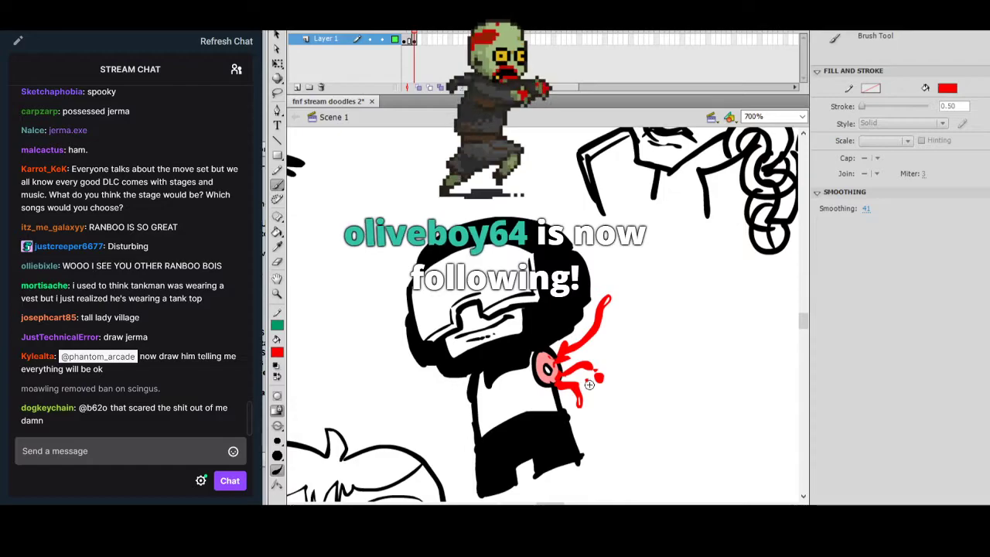
click(597, 345)
click(597, 397)
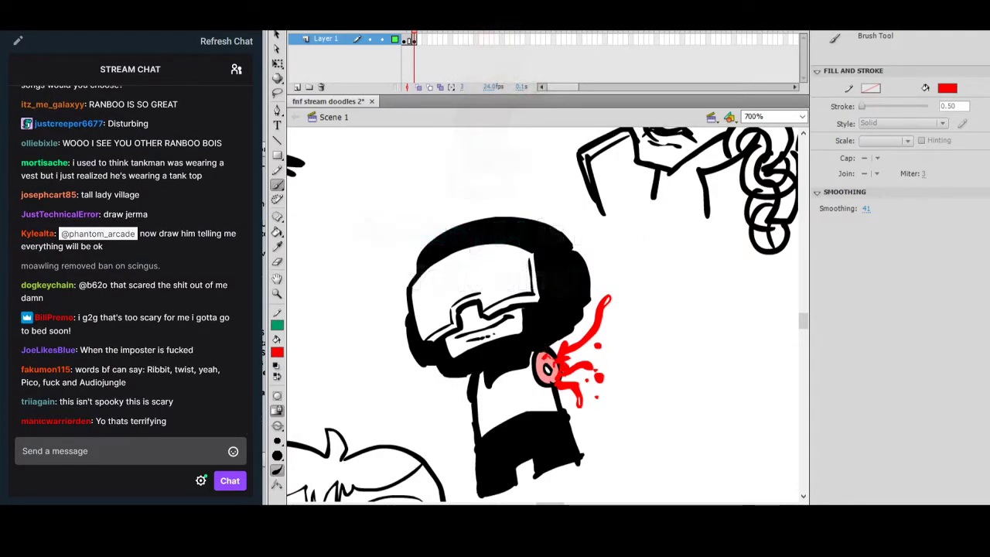
Brush red blood above the pink stump and long drips running down both sides of the torso and trousers.
mouse_move(550, 348)
mouse_down()
mouse_move(548, 330)
mouse_move(554, 354)
mouse_up()
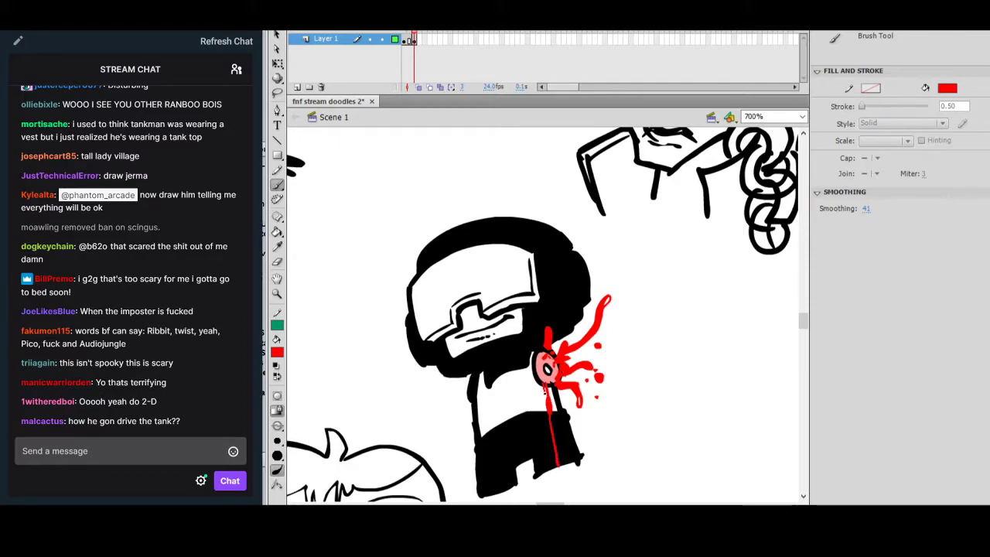
drag(545, 388, 547, 415)
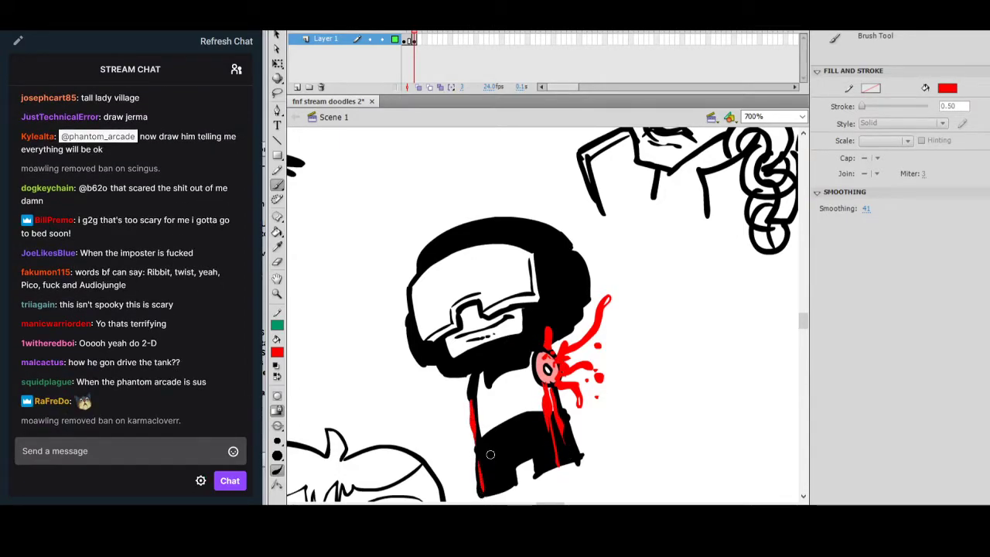
Brush red blood spurts and small droplets coming out of the front shoulder.
drag(465, 403, 456, 424)
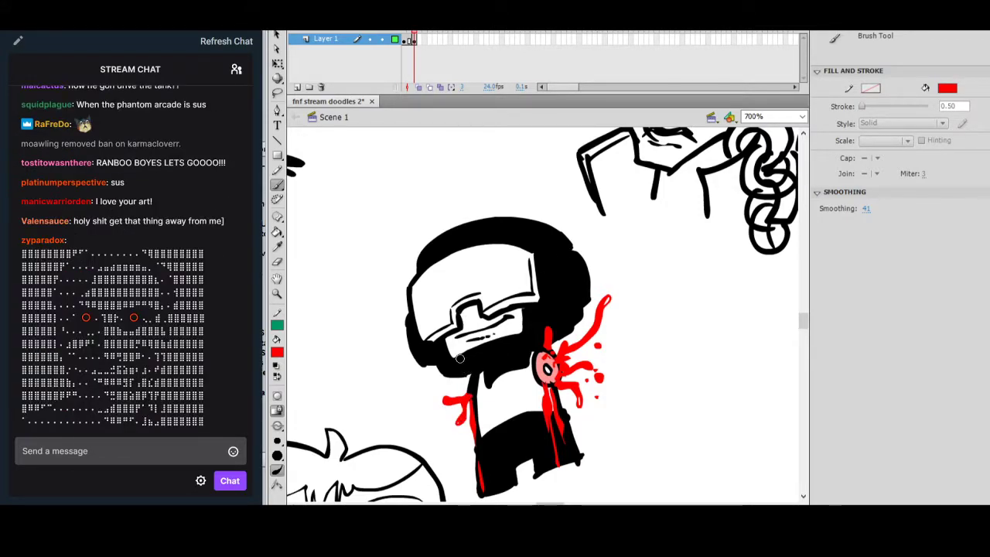
drag(467, 393, 461, 386)
click(450, 389)
click(430, 403)
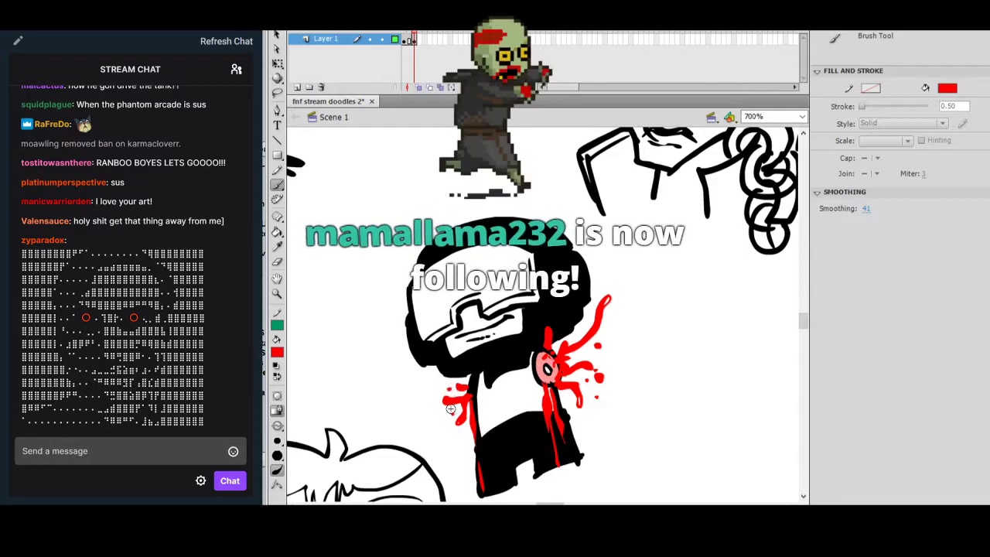
click(454, 430)
Scatter a few red droplets farther out from the front shoulder and touch up a droplet beside the rear stump.
drag(625, 375, 601, 376)
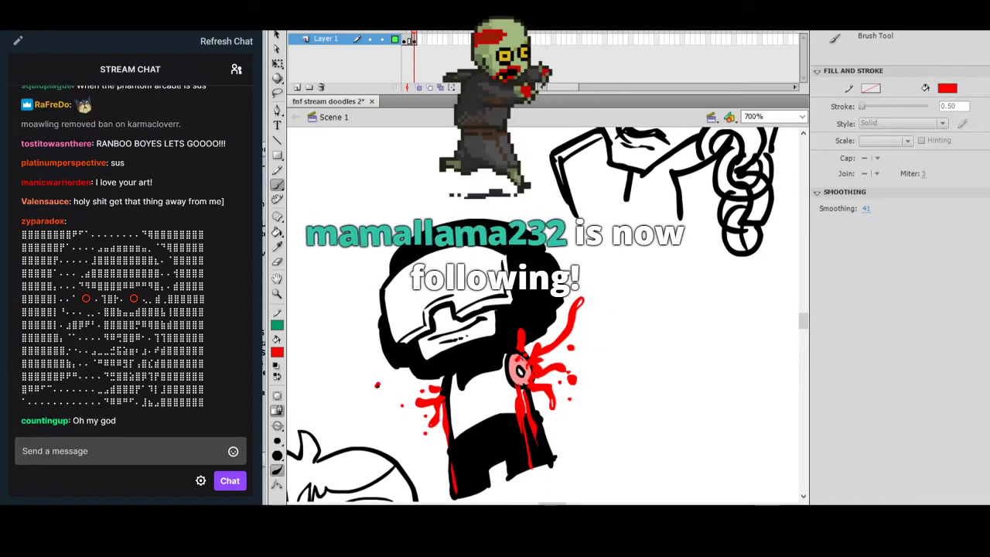
click(387, 431)
click(393, 432)
click(358, 404)
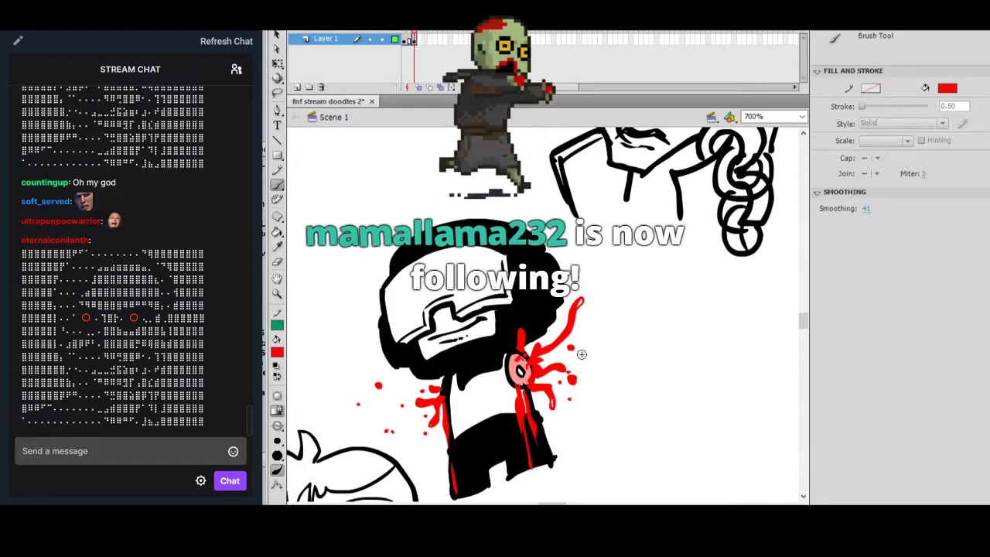
click(571, 347)
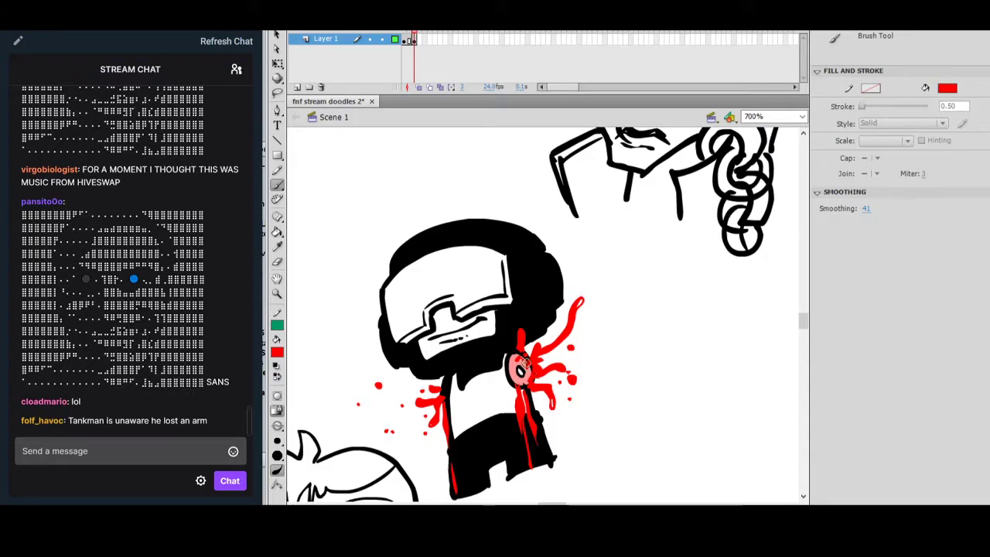
Set the brush's fill colour back to black for drawing in the empty space behind the bleeding character.
drag(614, 360, 586, 391)
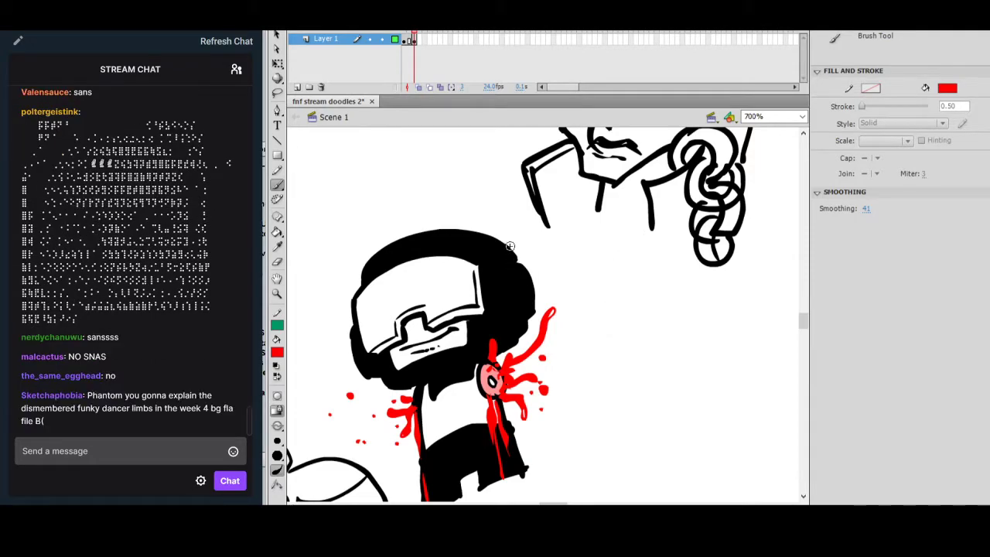
click(277, 352)
click(283, 373)
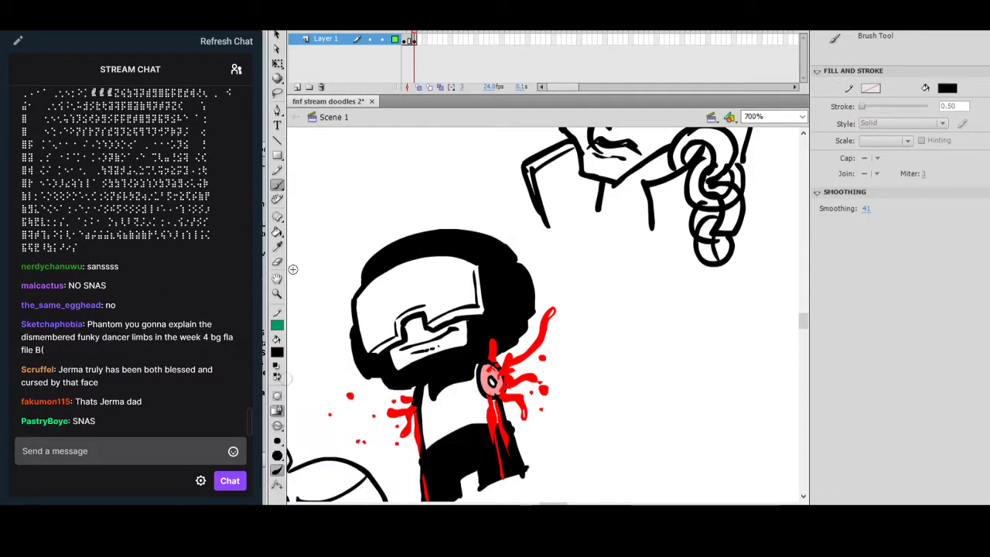
drag(652, 364, 611, 360)
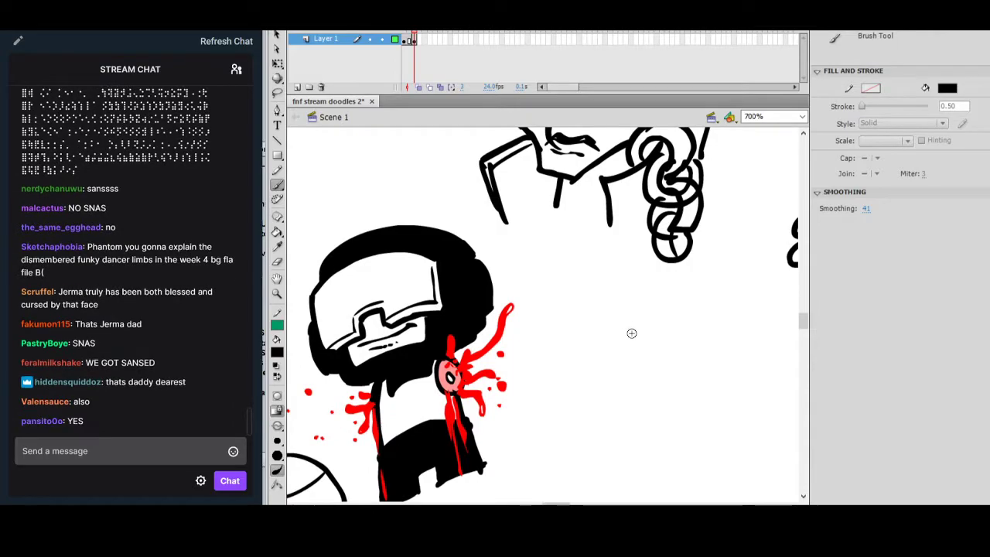
drag(631, 326, 637, 329)
drag(549, 361, 542, 421)
key(ctrl+z)
drag(636, 325, 615, 318)
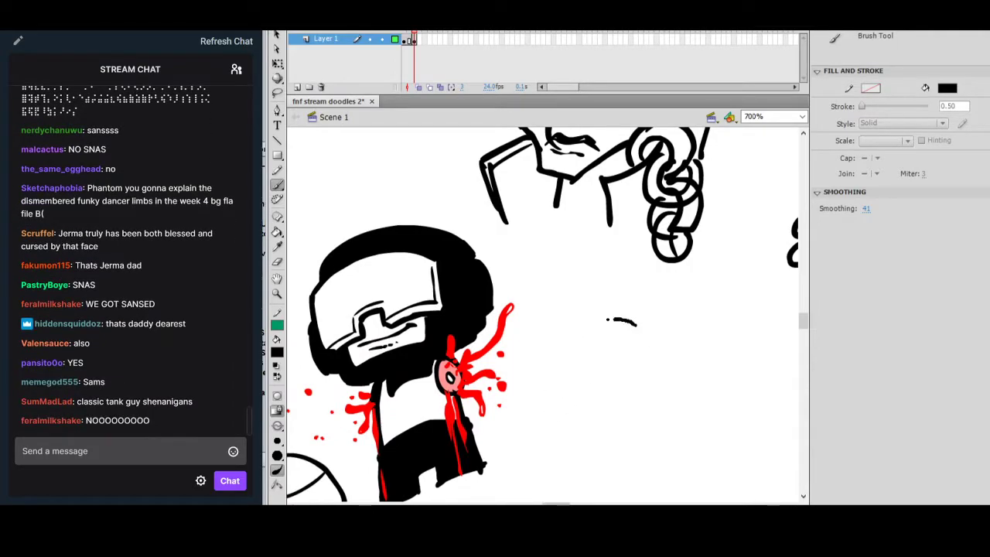
Draw a thin jagged bite line with raised ends in the empty space behind the helmeted character, undoing the stray strokes.
mouse_move(546, 401)
mouse_down()
mouse_move(569, 425)
mouse_move(559, 385)
mouse_move(576, 403)
mouse_move(587, 406)
mouse_move(575, 391)
mouse_move(604, 403)
mouse_move(606, 390)
mouse_move(625, 396)
mouse_move(640, 361)
mouse_up()
key(ctrl+z)
key(ctrl+z)
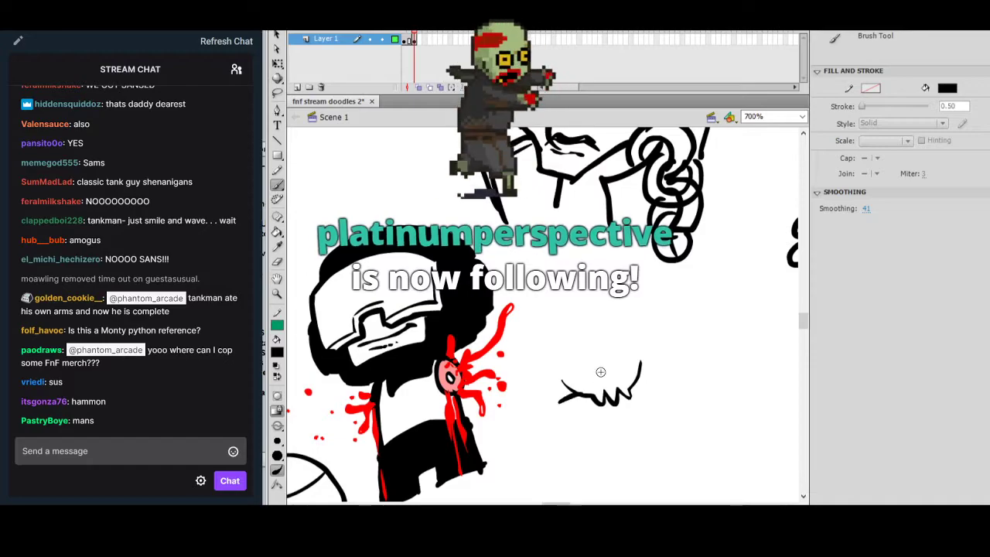
Draw a severed arm around the jagged line with a spread-fingered hand, a blocky bone end, and two small fists gripping it.
mouse_move(572, 432)
mouse_down()
mouse_move(584, 439)
mouse_move(603, 428)
mouse_move(583, 428)
mouse_up()
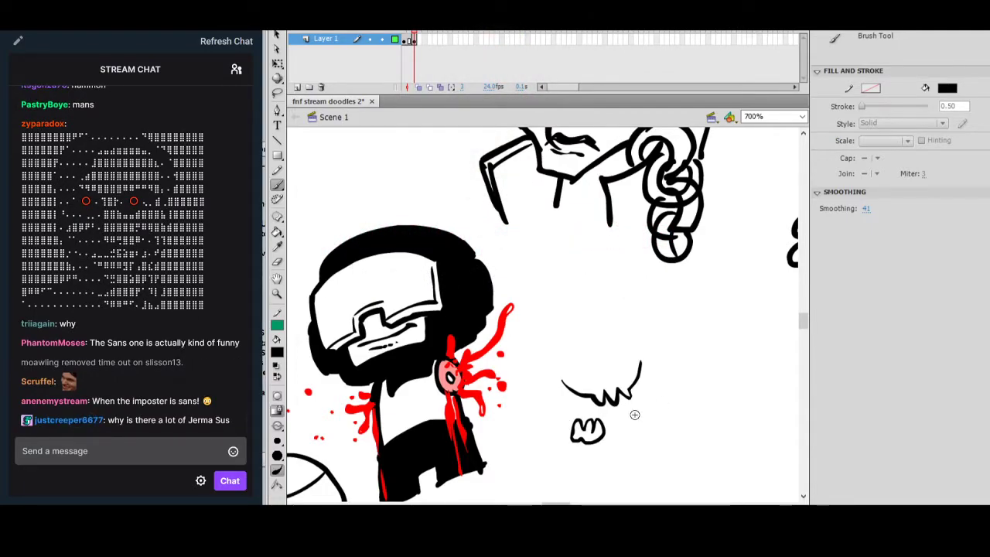
mouse_move(647, 419)
mouse_down()
mouse_move(661, 399)
mouse_move(645, 401)
mouse_up()
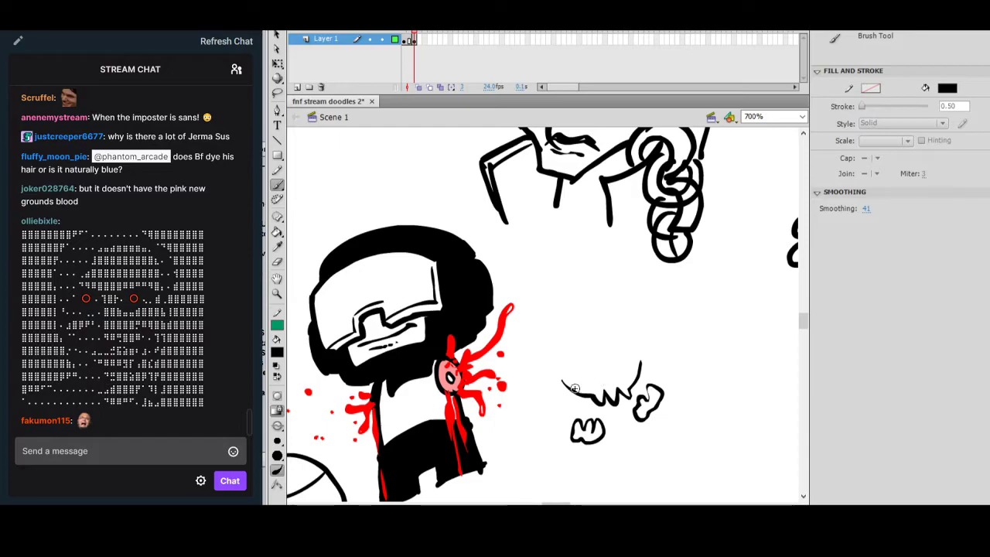
mouse_move(574, 393)
mouse_down()
mouse_move(530, 412)
mouse_move(528, 422)
mouse_move(542, 416)
mouse_move(539, 441)
mouse_move(553, 433)
mouse_move(560, 447)
mouse_move(625, 405)
mouse_move(607, 428)
mouse_move(636, 407)
mouse_up()
mouse_move(665, 371)
mouse_down()
mouse_move(629, 393)
mouse_move(654, 378)
mouse_move(666, 395)
mouse_up()
key(ctrl+z)
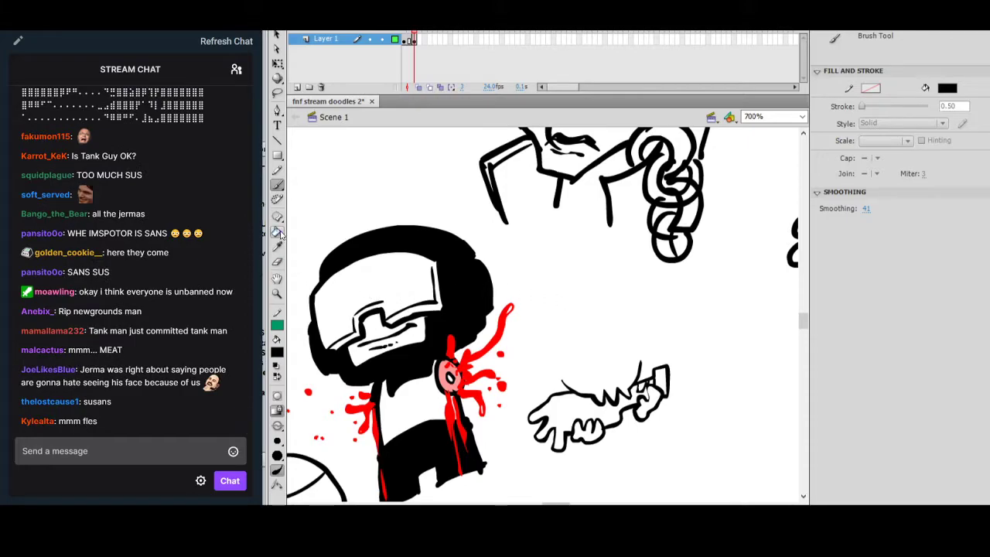
Fill the severed arm's hand, sleeve and blocky cut end with black, leaving the gripping fists white.
click(277, 232)
click(587, 414)
click(657, 379)
click(659, 370)
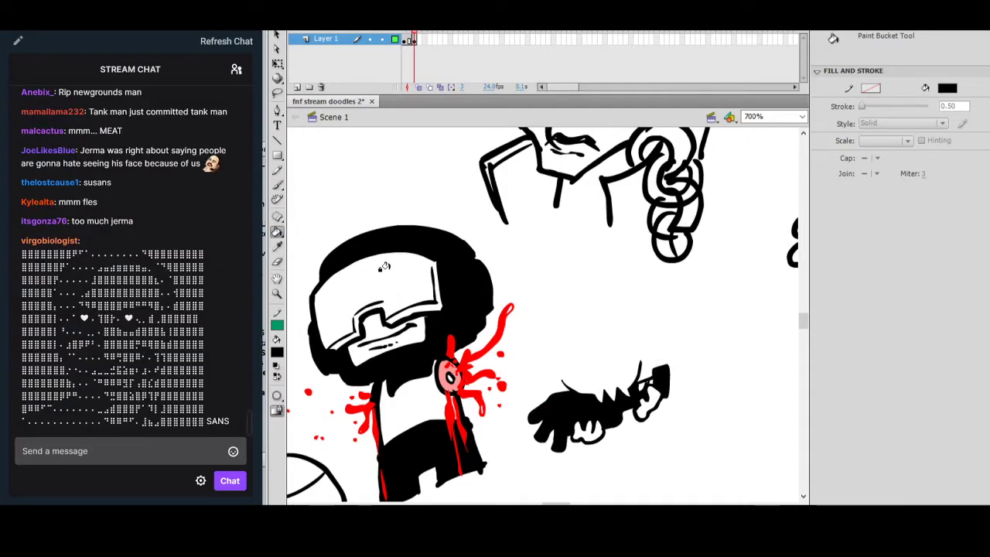
Brush a narrow eye, a large round eye and a domed skull outline above the jagged mouth, undoing the stray strokes.
click(278, 190)
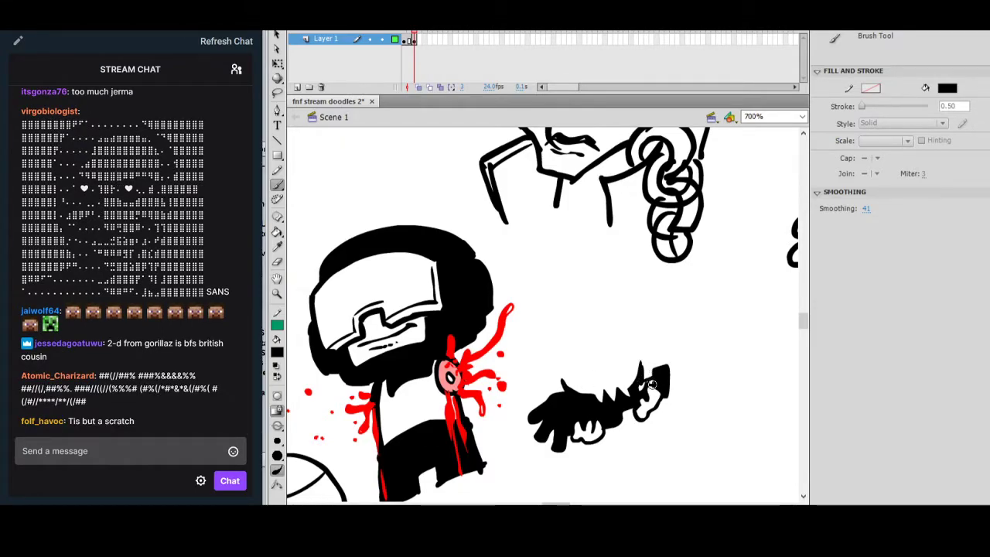
drag(666, 353, 632, 366)
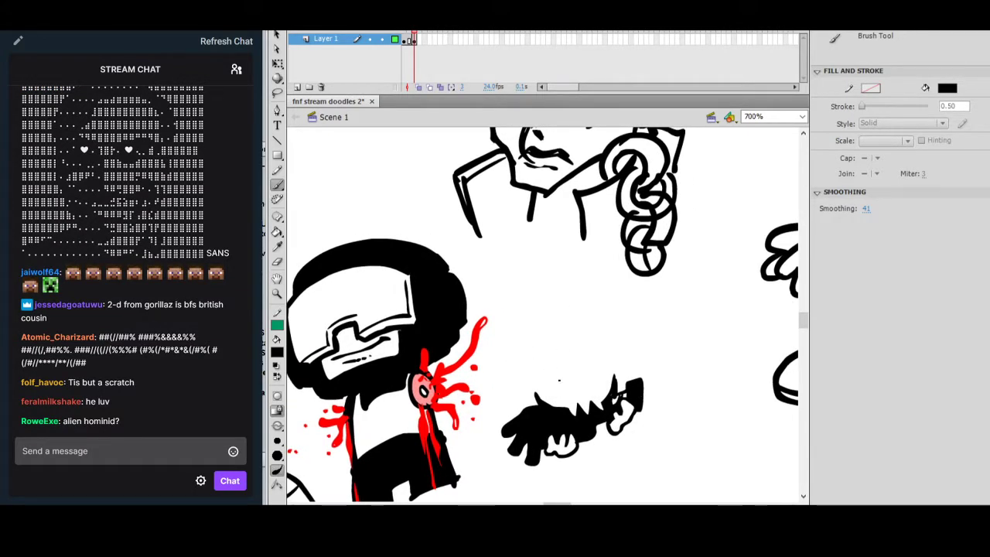
key(ctrl+z)
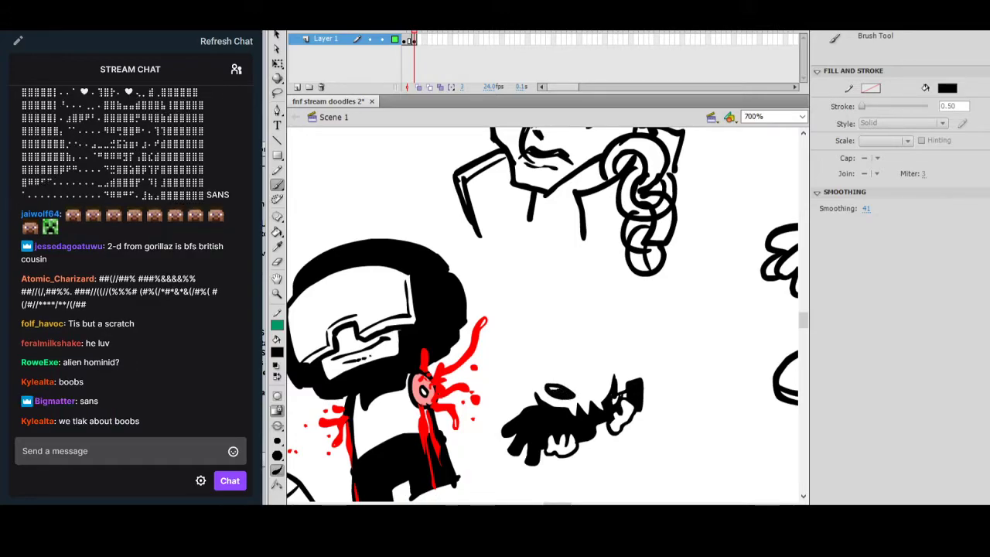
mouse_move(601, 364)
mouse_down()
mouse_move(583, 381)
mouse_move(597, 373)
mouse_up()
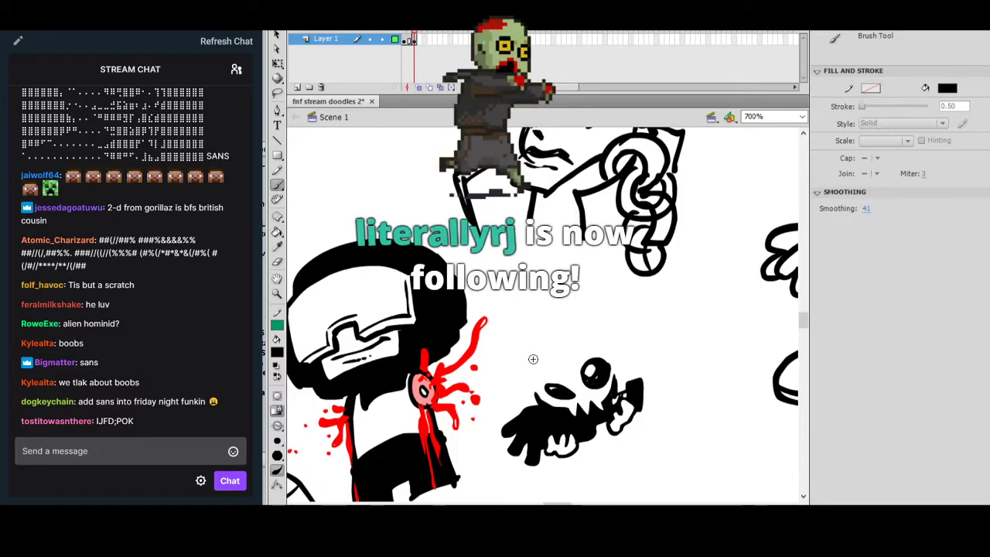
drag(533, 401, 551, 355)
key(ctrl+z)
mouse_move(533, 402)
mouse_down()
mouse_move(545, 355)
mouse_move(571, 342)
mouse_move(606, 347)
mouse_move(626, 377)
mouse_move(634, 354)
mouse_up()
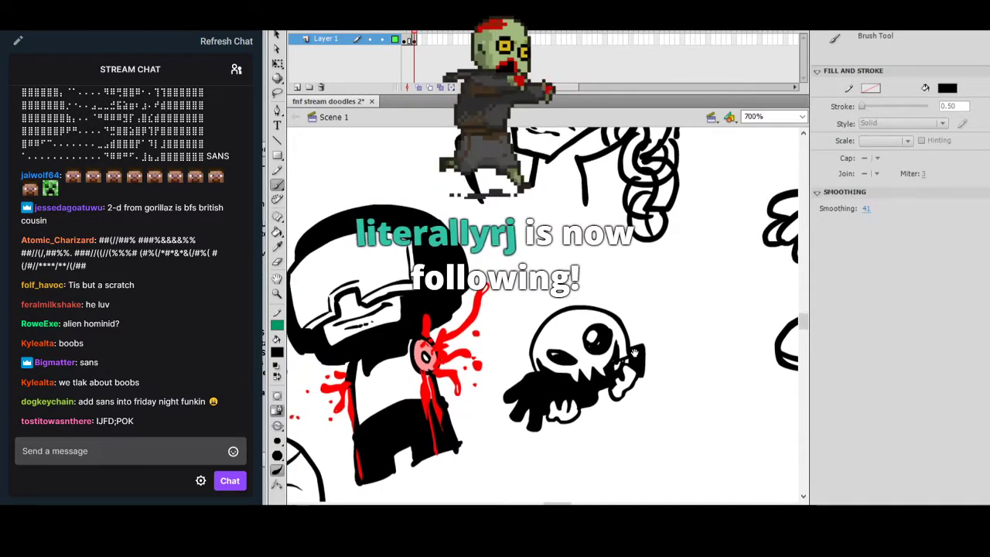
Draw two curved antennae with round tips on the skull head, and cuffs and thin body lines below its fists.
drag(621, 312, 606, 358)
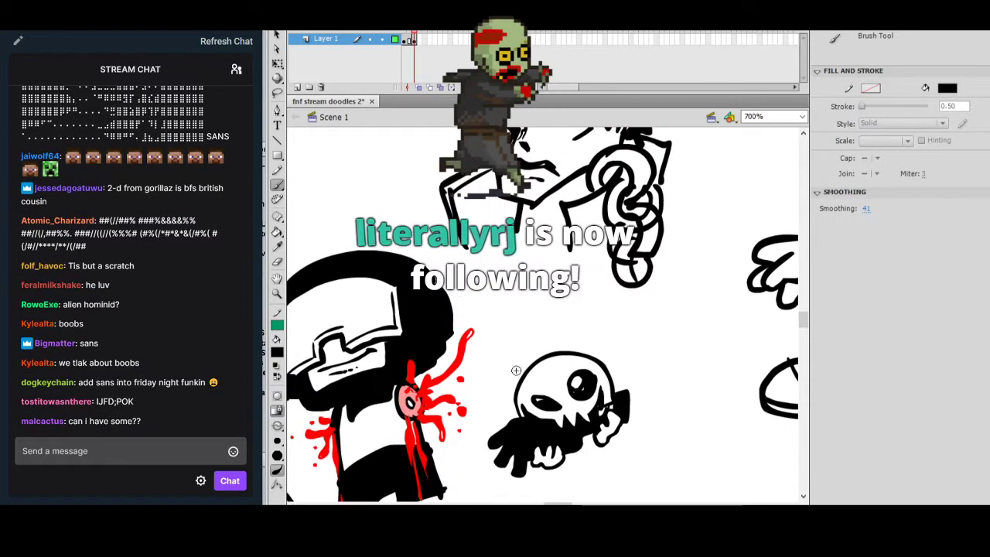
drag(529, 372, 483, 337)
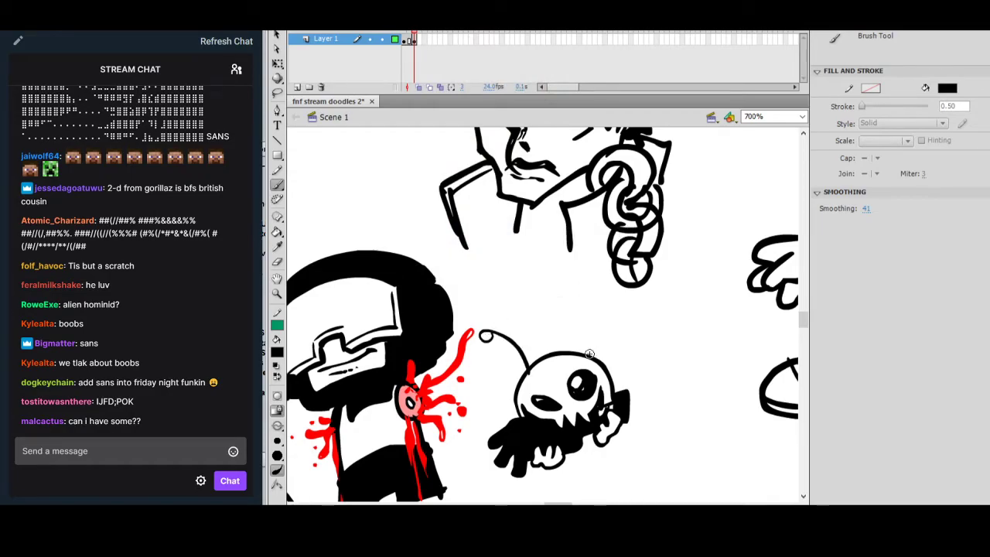
drag(573, 274, 575, 272)
drag(654, 349, 670, 303)
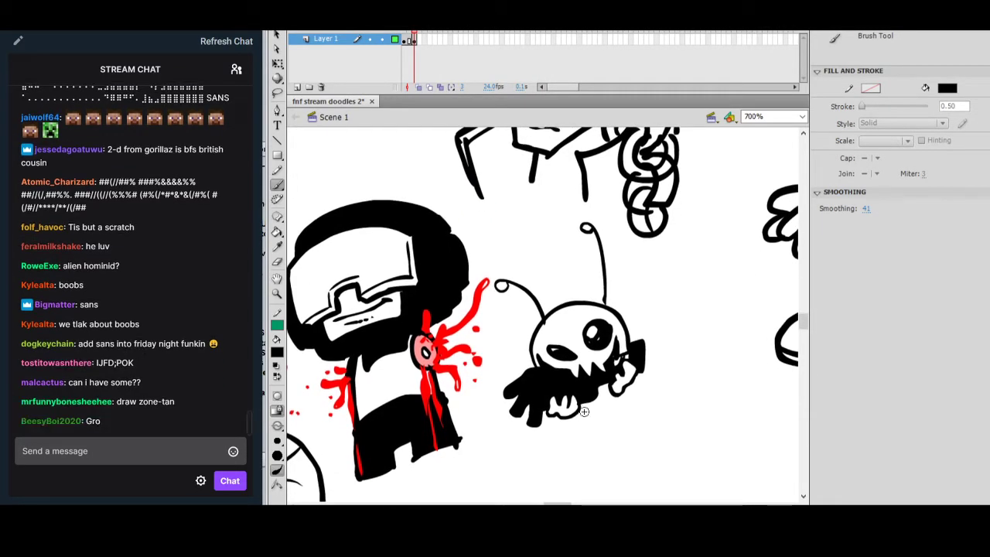
drag(574, 417, 569, 443)
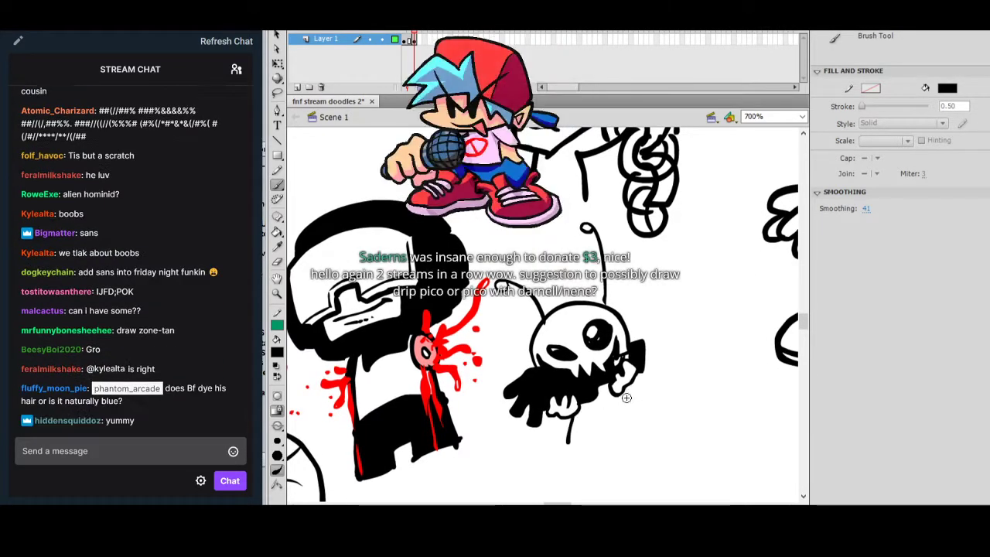
drag(626, 389, 633, 398)
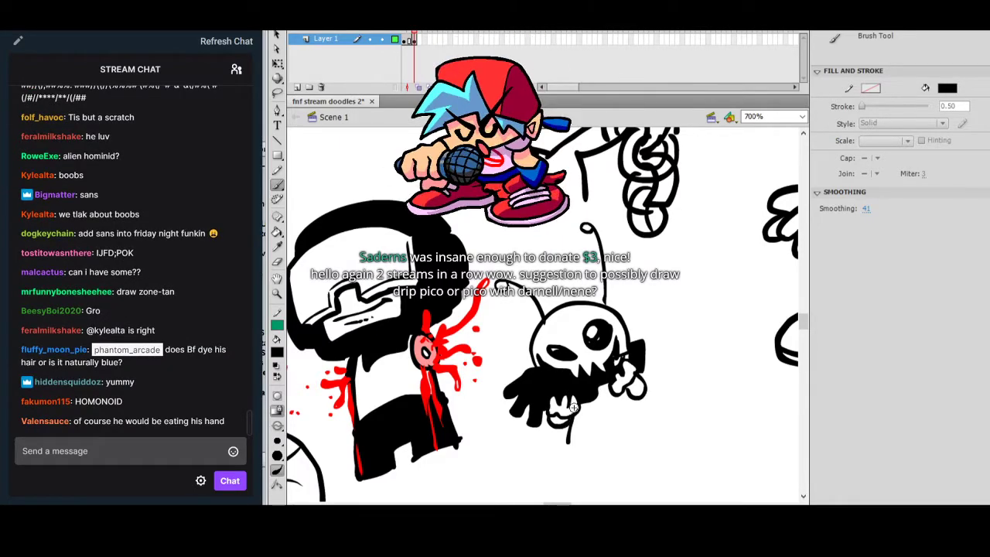
drag(667, 343, 687, 376)
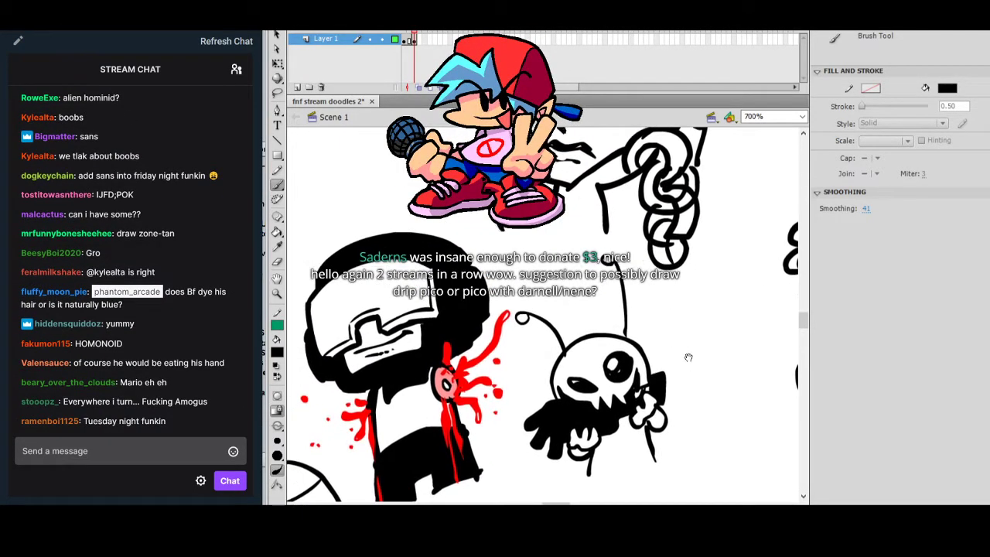
Sample the red of the helmeted character's blood and paint drips under the teeth and a streak down from the arm's cut end.
click(278, 246)
click(492, 348)
click(277, 186)
drag(667, 383, 700, 340)
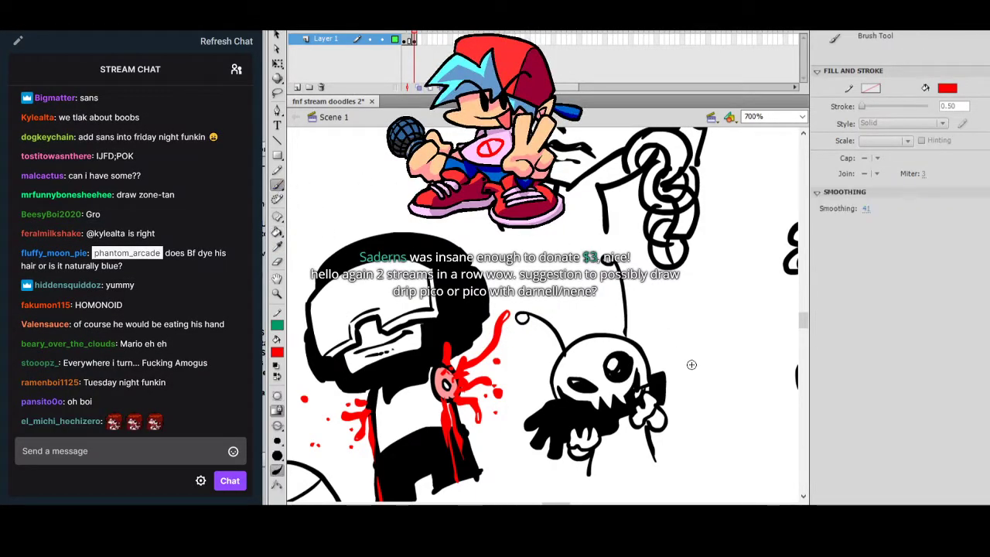
key(ctrl+z)
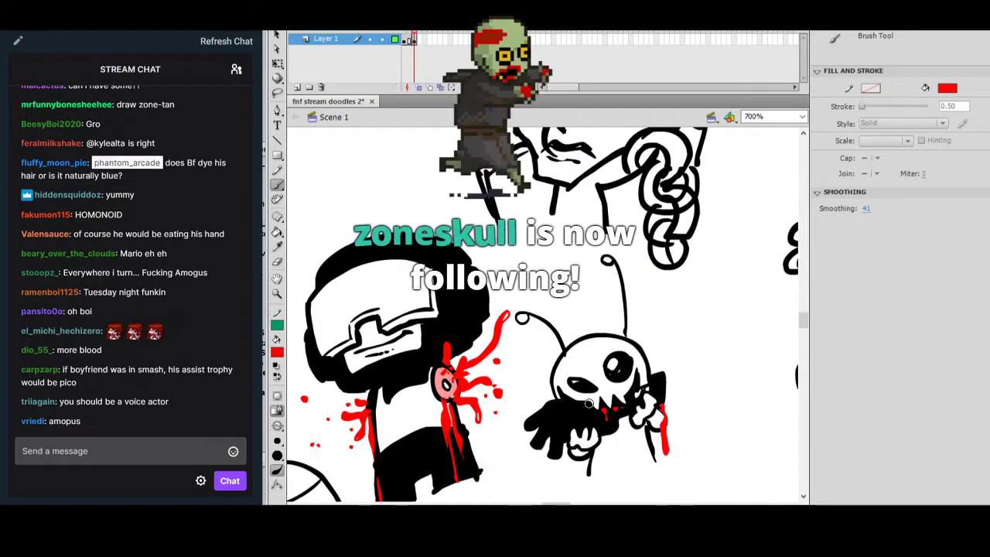
Add small red dots along the biting mouth and scatter droplets around the blood streak at the arm's cut end.
click(632, 395)
drag(705, 370, 695, 348)
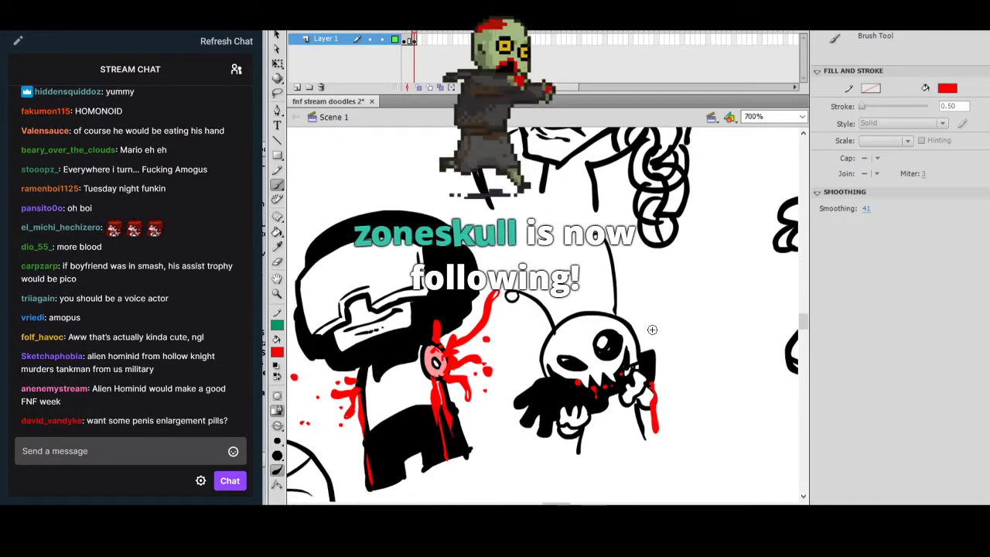
click(658, 442)
click(660, 384)
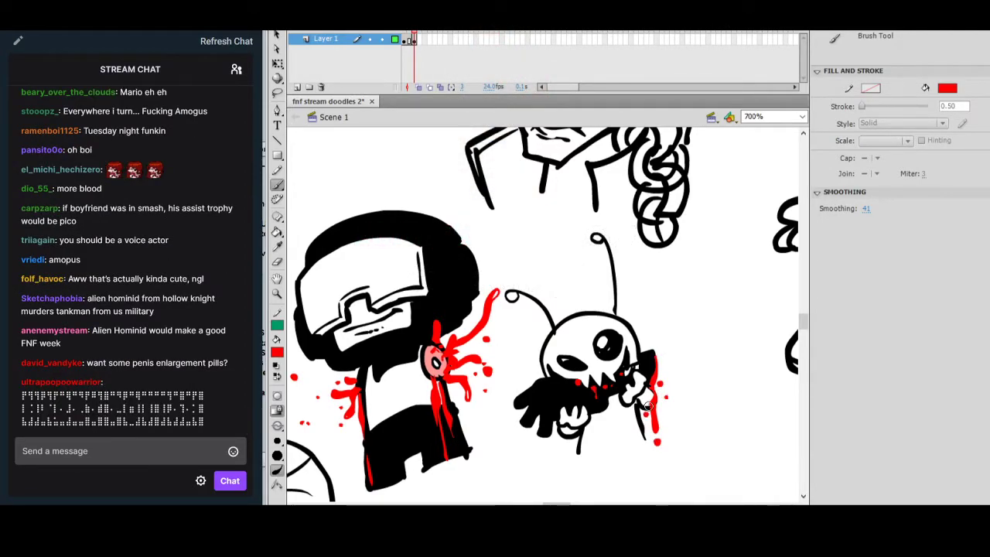
drag(698, 302, 718, 353)
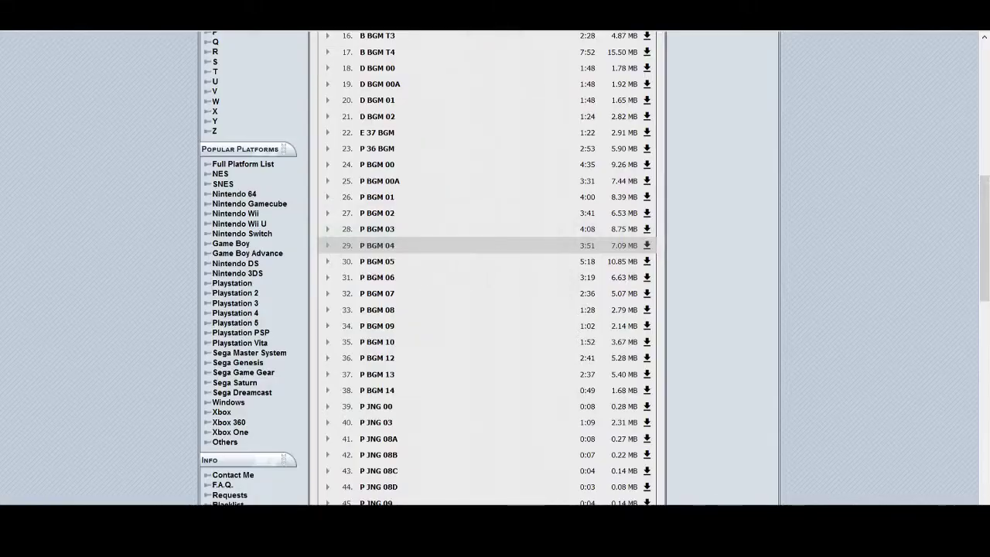
Search the web for "simpons address" in a new browser tab and return to the doodle drawing.
key(ctrl+t)
key(ctrl+l)
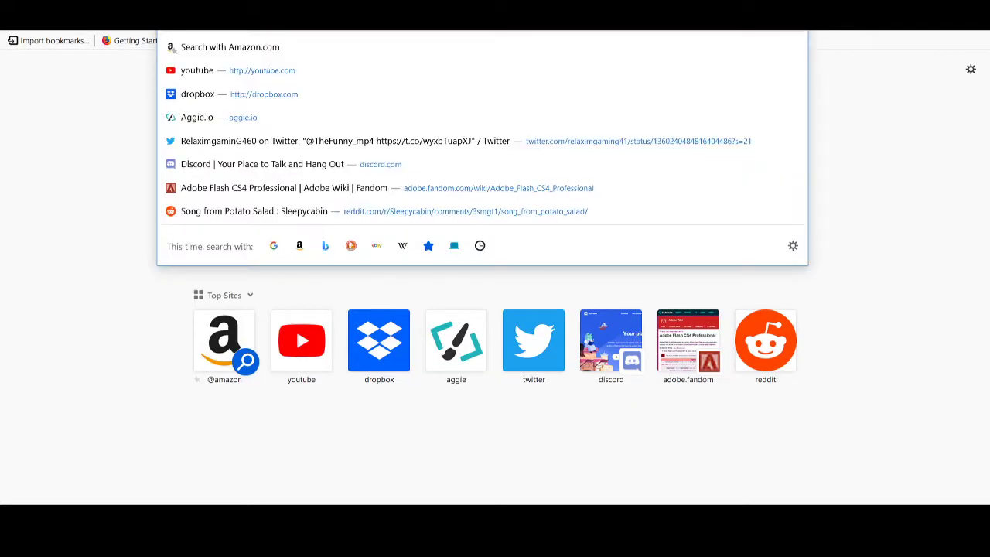
text(simpsons address)
key(Return)
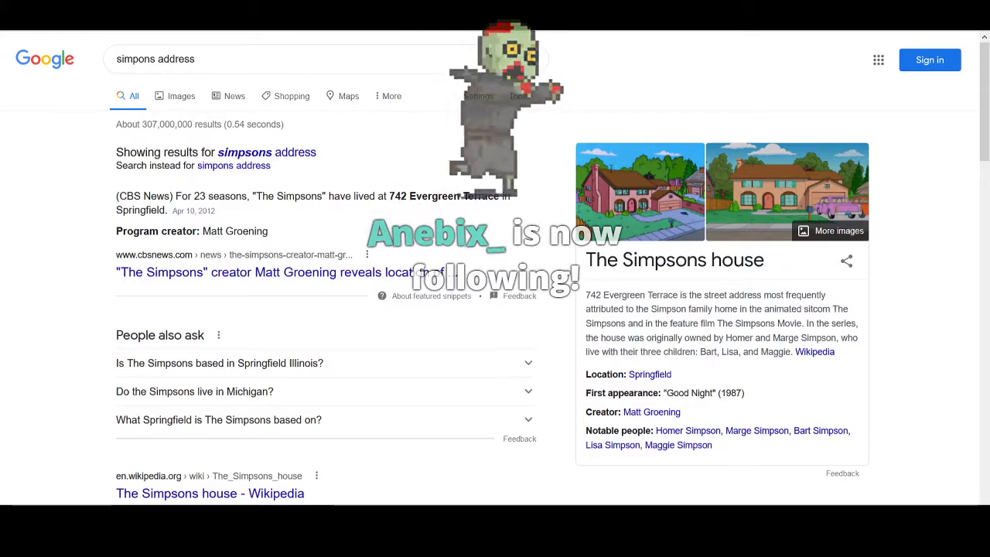
key(alt+Tab)
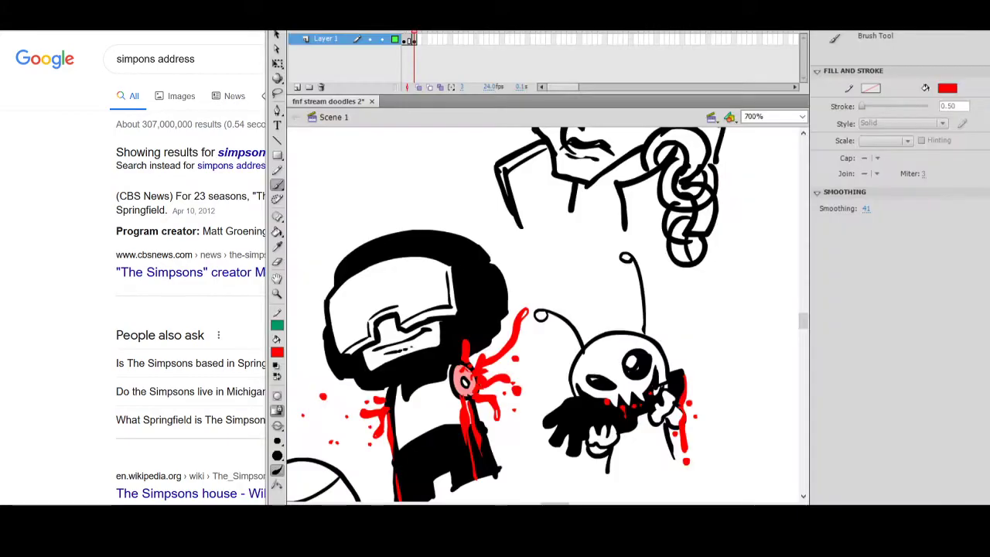
key(alt+Tab)
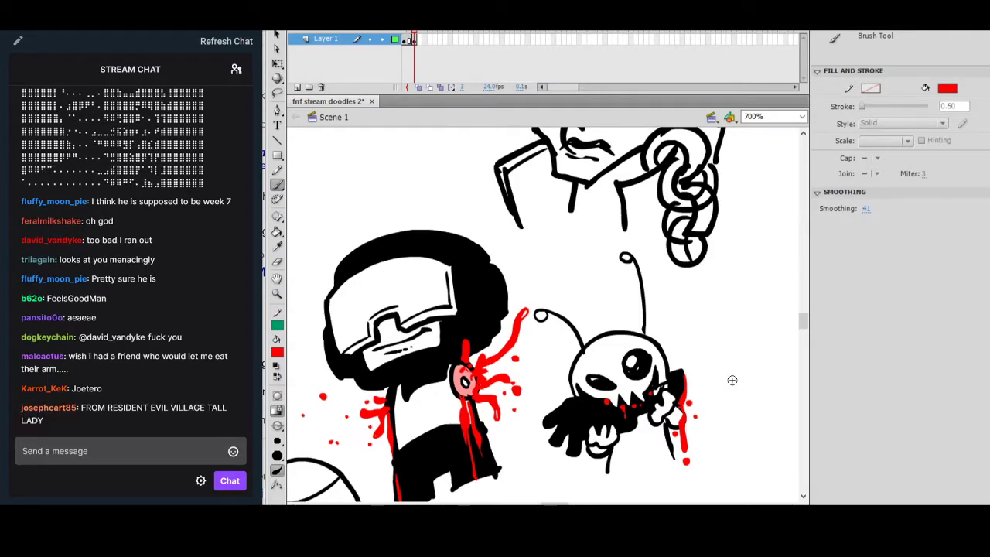
Sample black from the helmeted character as the brush colour for drawing in the empty space below the antennaed character.
drag(805, 328, 804, 331)
key(space)
mouse_move(713, 398)
mouse_down()
mouse_move(734, 372)
mouse_move(683, 309)
mouse_up()
mouse_move(659, 401)
mouse_down()
mouse_move(657, 344)
mouse_move(628, 325)
mouse_up()
drag(662, 359, 650, 392)
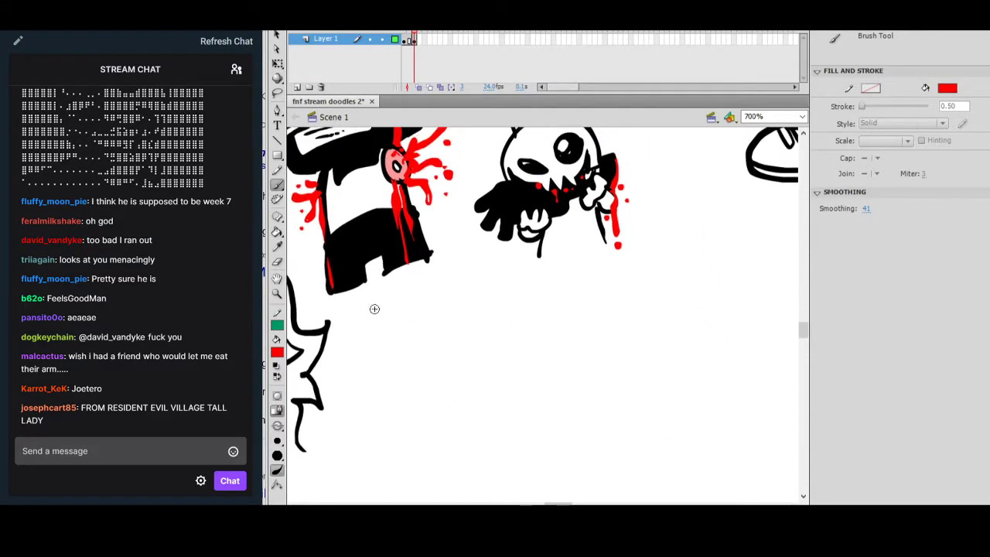
click(278, 246)
click(352, 256)
key(space)
mouse_move(516, 295)
mouse_down()
mouse_move(532, 378)
mouse_move(523, 361)
mouse_up()
key(b)
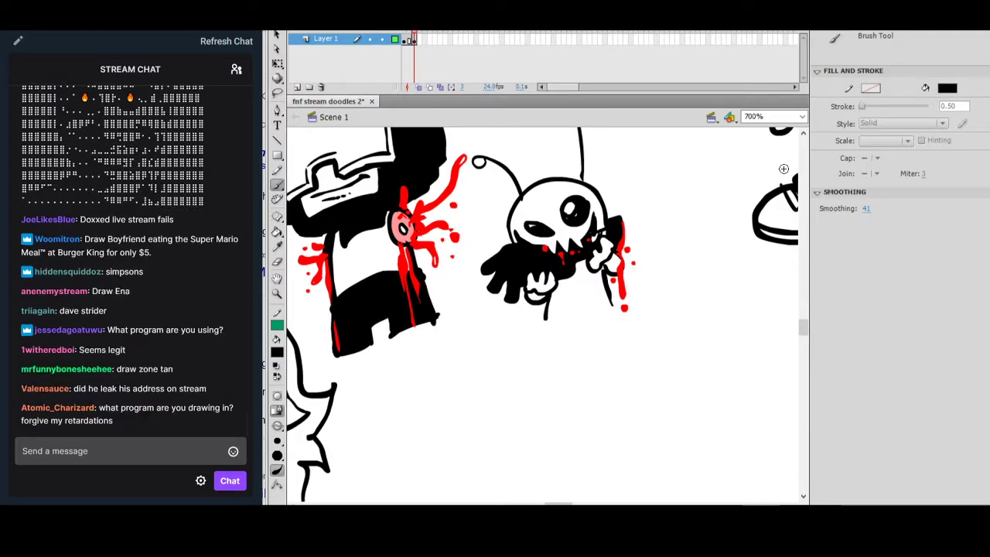
drag(807, 326, 806, 327)
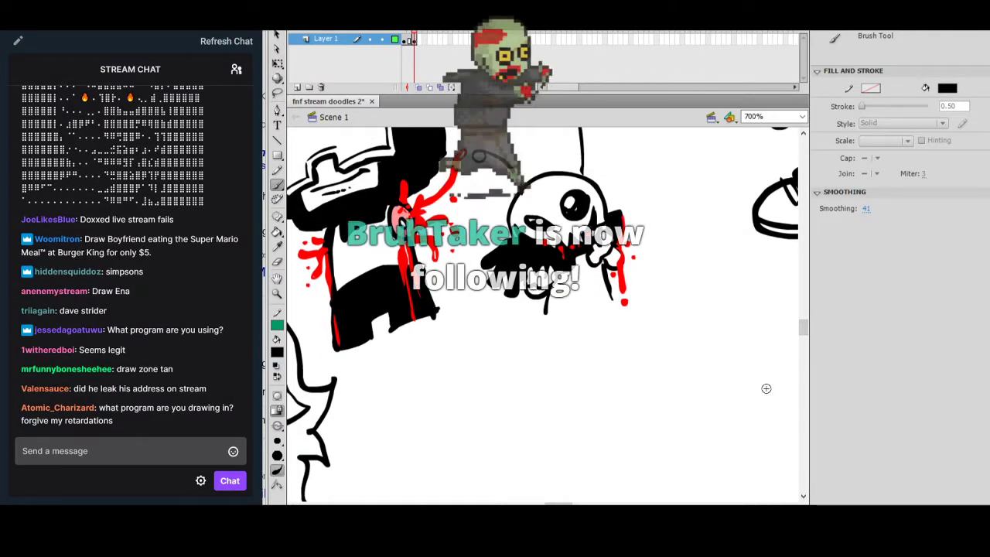
drag(620, 401, 608, 385)
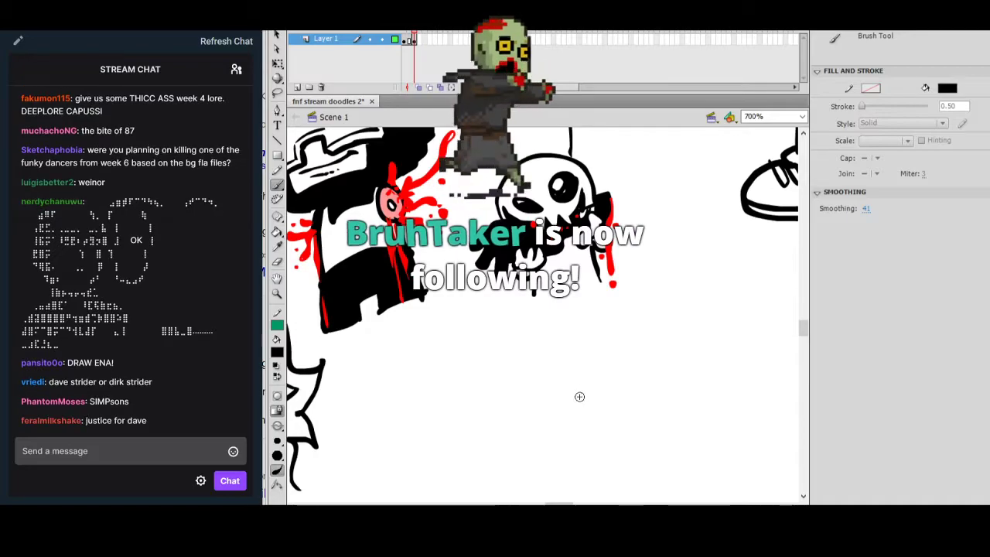
drag(606, 359, 539, 330)
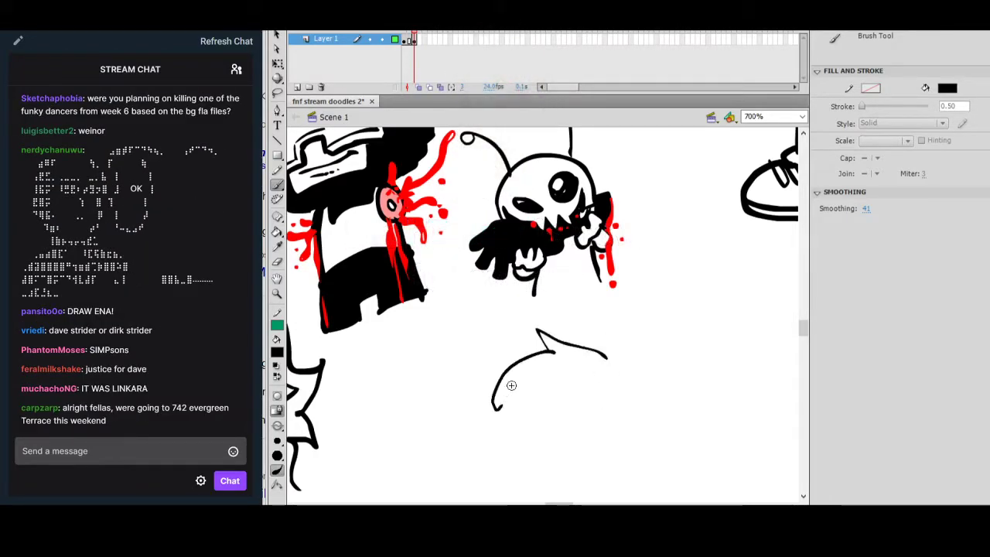
key(ctrl+z)
key(ctrl+z)
Draw a head with spiky swept hair, a jagged fringe and a rounded jaw below the antennaed character.
drag(596, 364, 505, 333)
mouse_move(504, 332)
mouse_down()
mouse_move(519, 359)
mouse_move(456, 383)
mouse_move(479, 384)
mouse_up()
mouse_move(480, 385)
mouse_down()
mouse_move(456, 417)
mouse_move(488, 401)
mouse_move(487, 430)
mouse_move(540, 392)
mouse_move(583, 384)
mouse_move(597, 365)
mouse_move(618, 392)
mouse_move(600, 413)
mouse_up()
drag(629, 393, 621, 364)
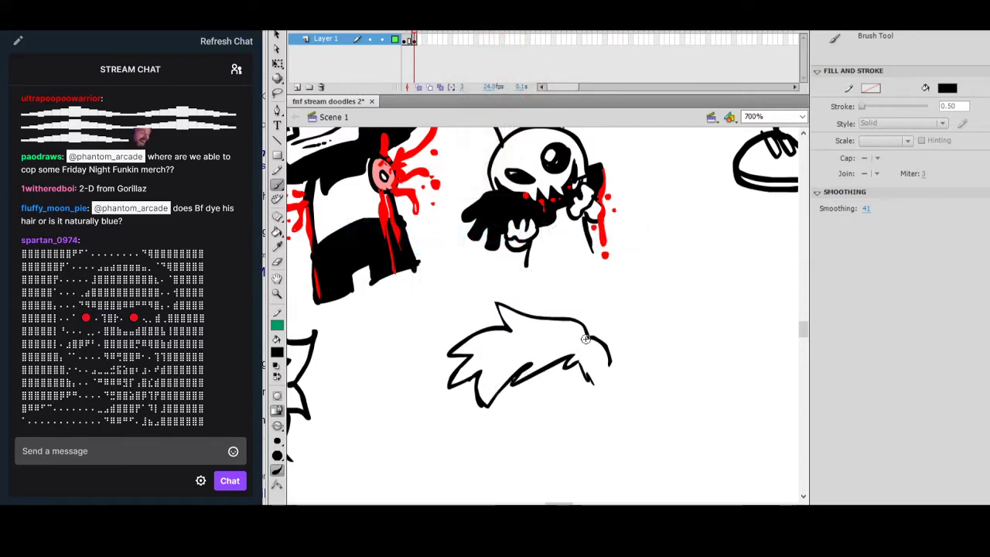
drag(610, 361, 609, 392)
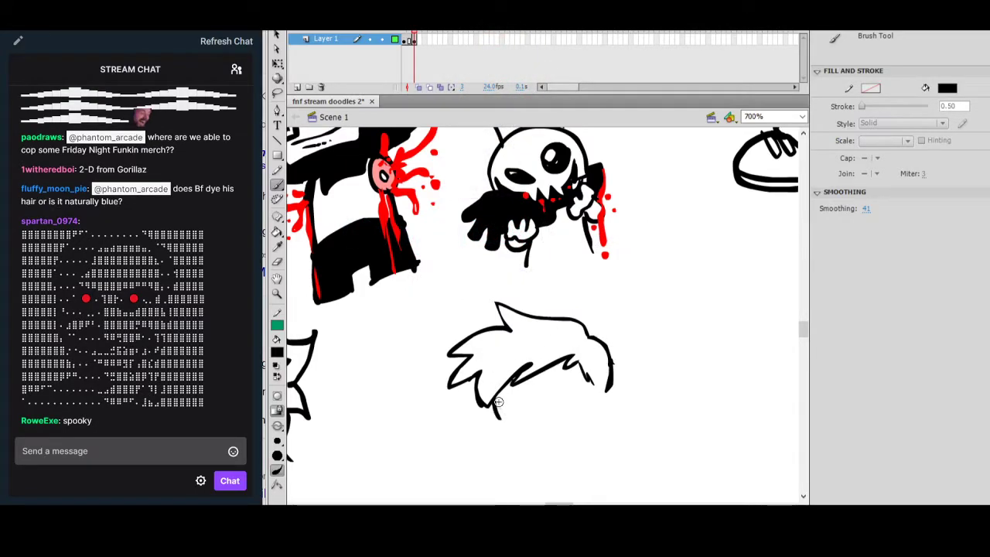
drag(487, 404, 557, 421)
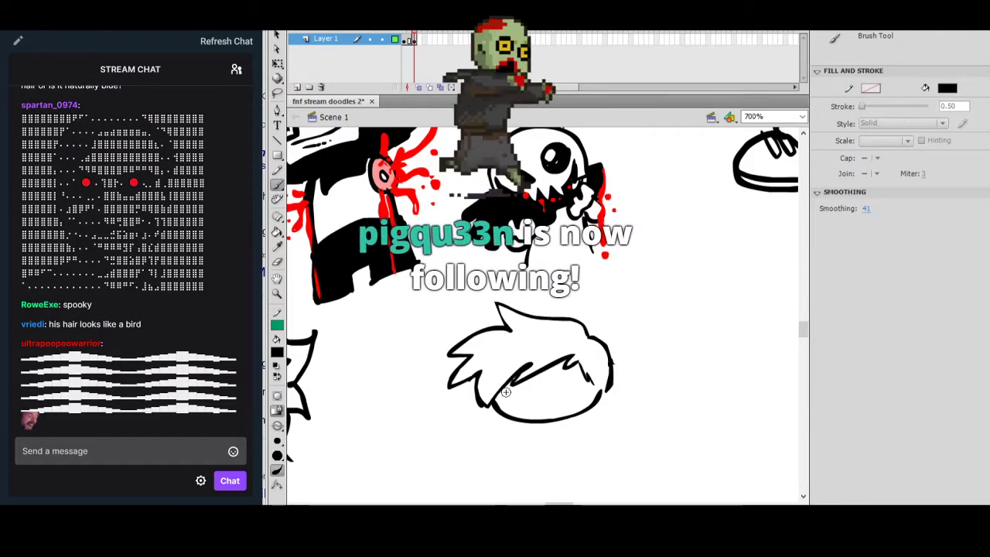
Draw thick slanted dark glasses strokes across the spiky-haired face, undoing the misplaced lines.
key(ctrl+z)
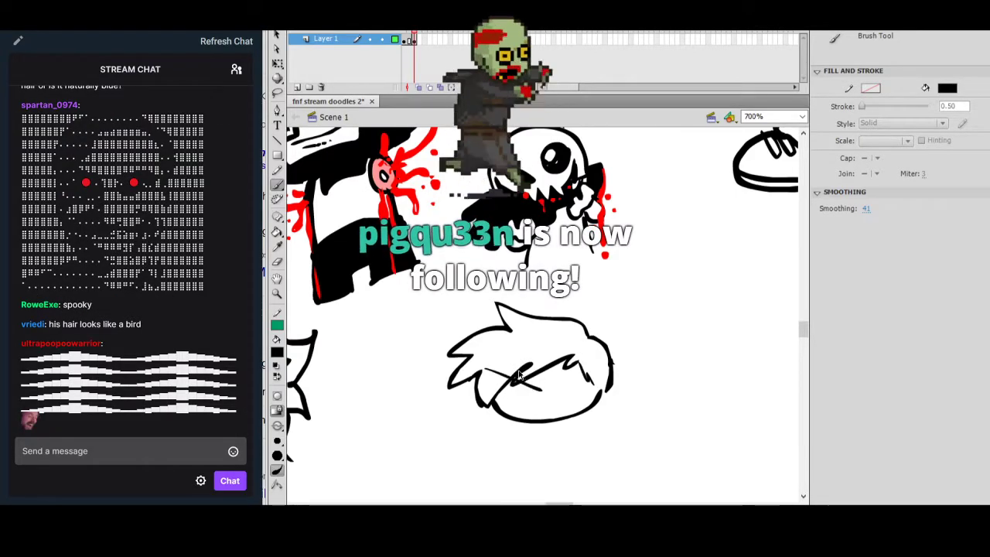
mouse_move(484, 390)
mouse_down()
mouse_move(544, 387)
mouse_move(481, 388)
mouse_move(512, 390)
mouse_up()
key(ctrl+z)
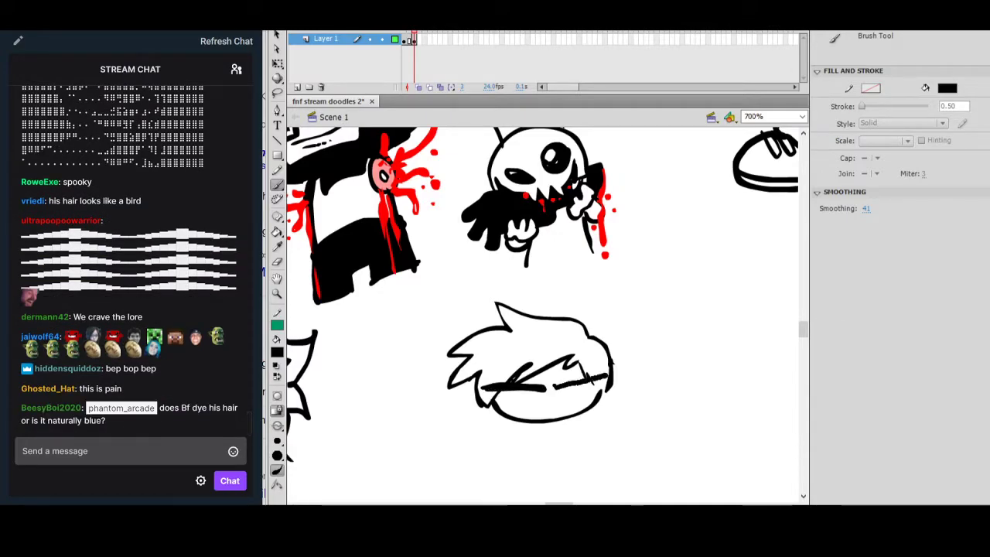
drag(604, 376, 608, 375)
drag(497, 391, 534, 392)
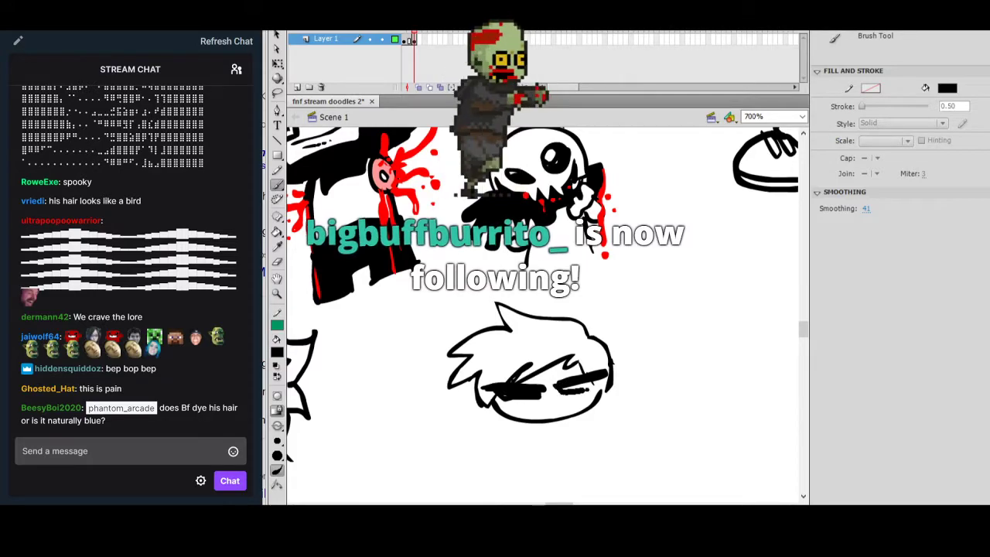
key(ctrl+z)
drag(494, 392, 602, 380)
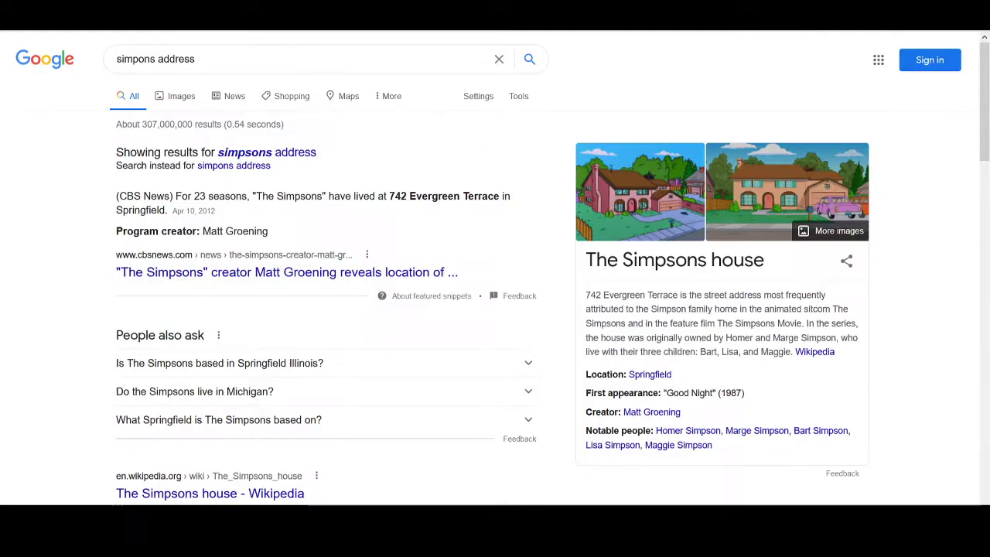
Search the web for "dave strider", open the MS Paint Adventures Wiki image as a reference, and return to the doodle drawing.
key(ctrl+l)
text(da)
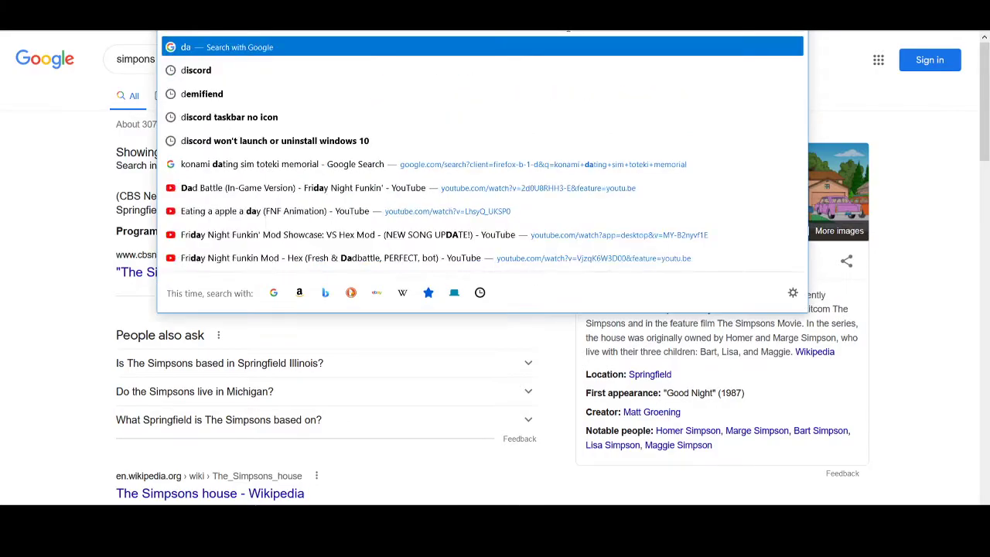
text(ve strider)
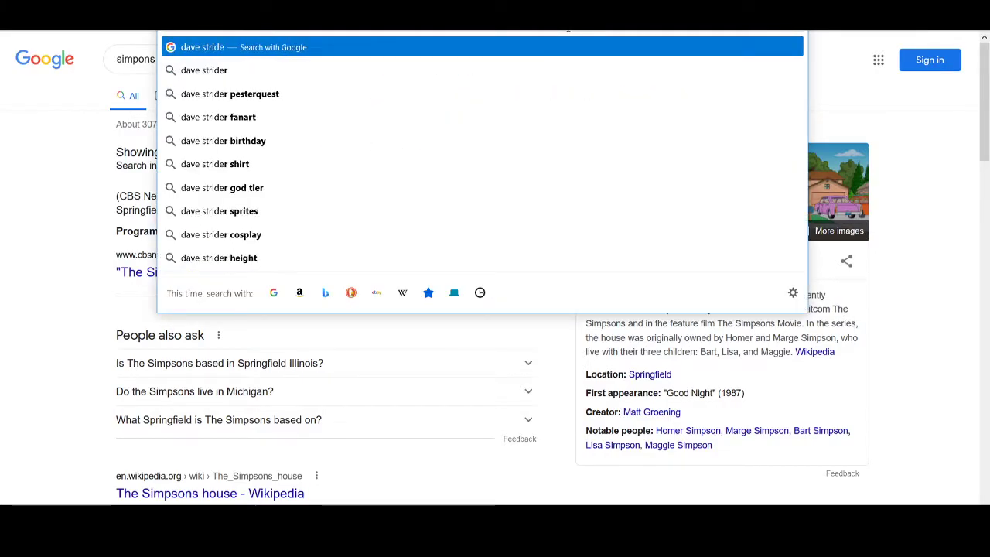
key(Return)
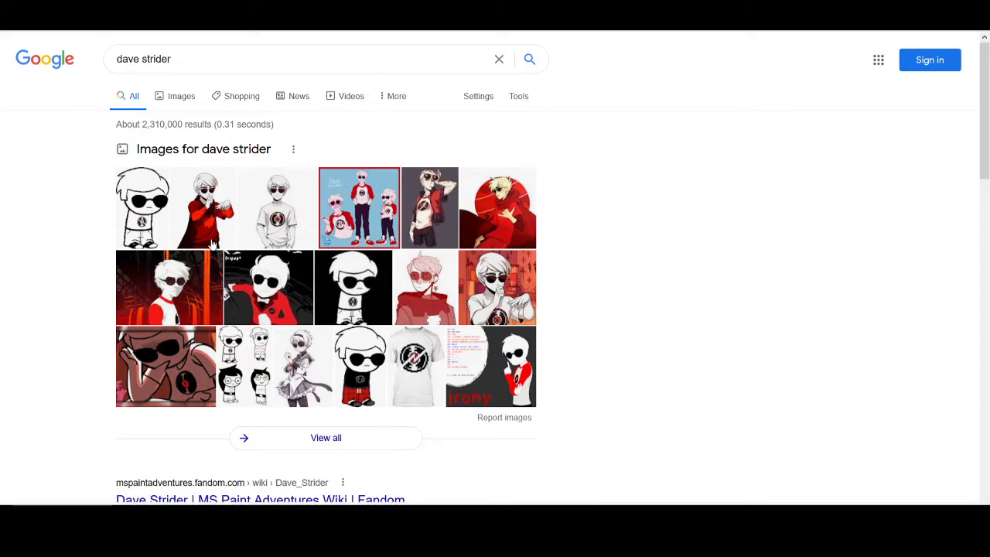
click(157, 230)
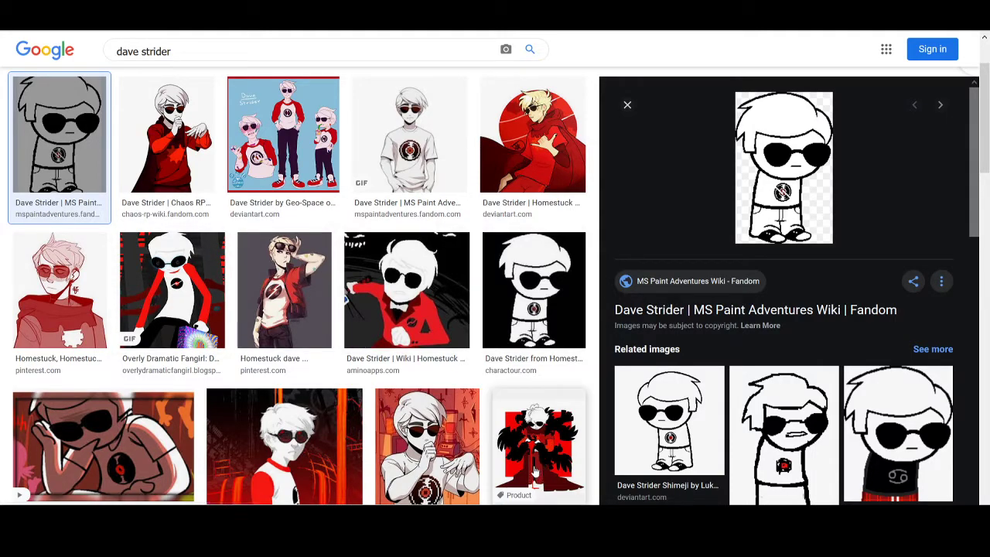
scroll(783, 348, down, 1)
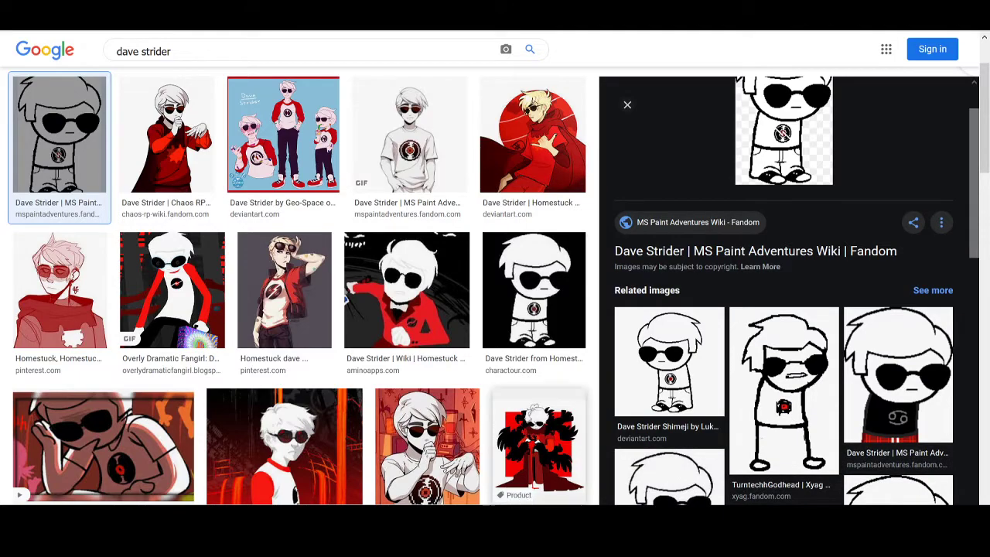
scroll(464, 433, up, 1)
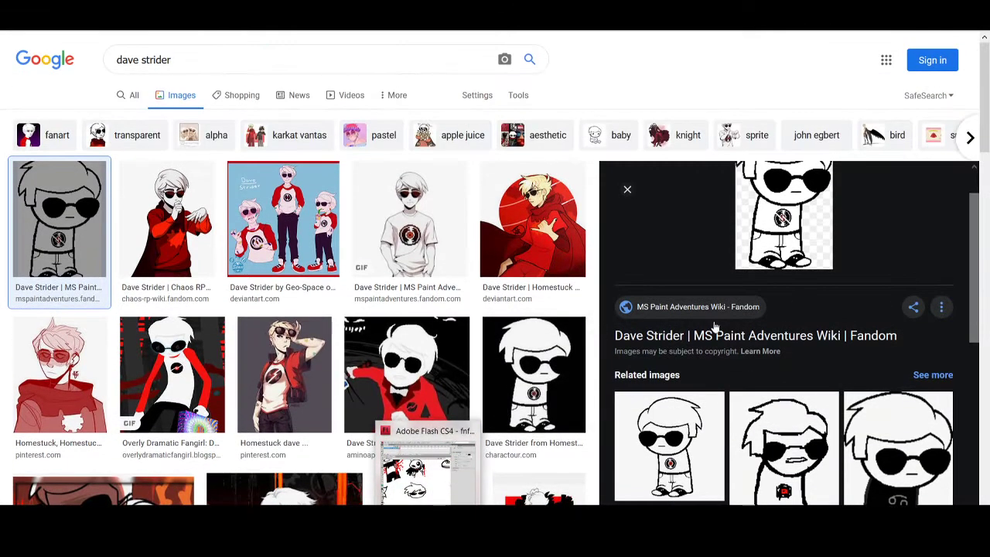
key(alt+Tab)
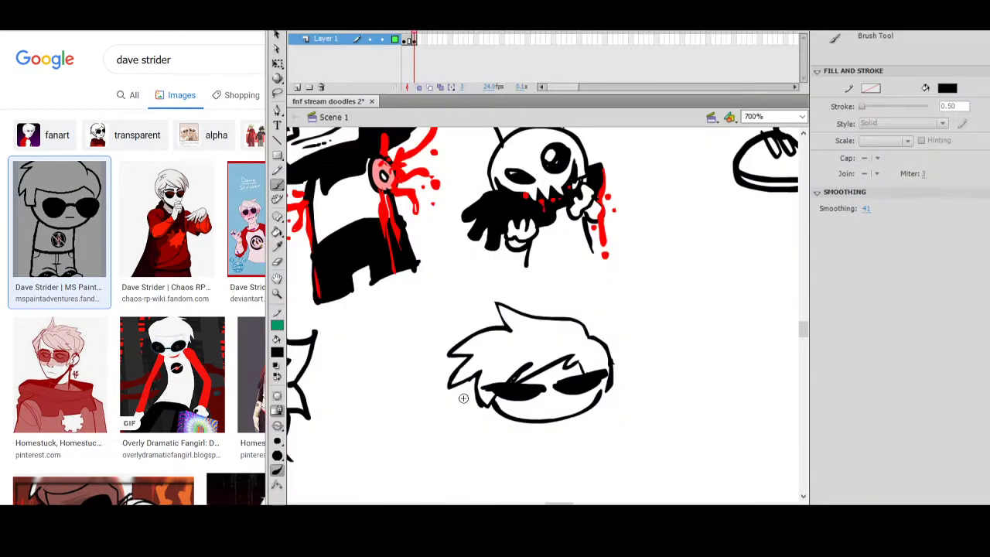
key(alt+Tab)
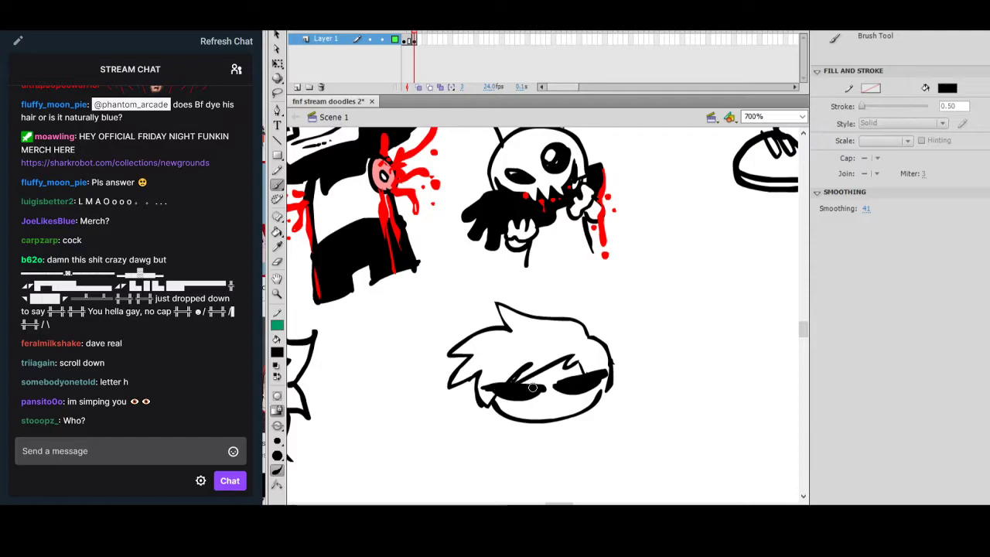
Undo all the slanted glasses strokes on the spiky-haired face and check the Dave Strider reference image again.
key(ctrl+z)
key(ctrl+z)
key(ctrl+z)
key(ctrl+z)
key(ctrl+z)
key(ctrl+z)
key(ctrl+z)
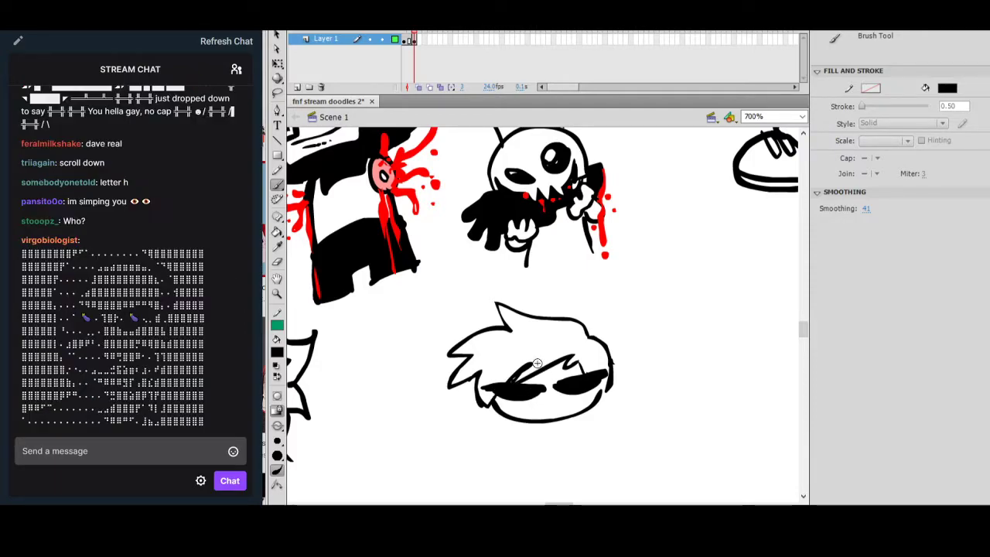
key(ctrl+z)
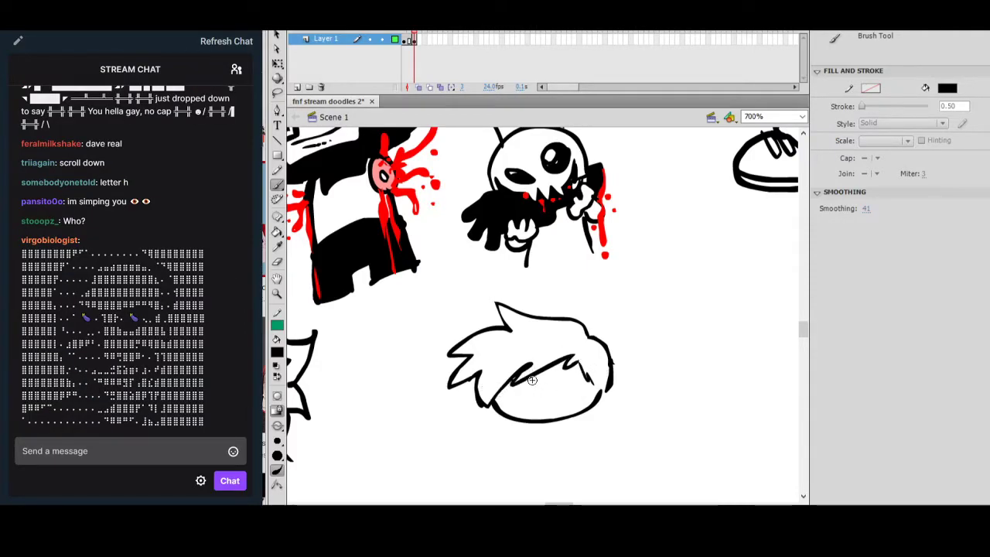
key(alt+Tab)
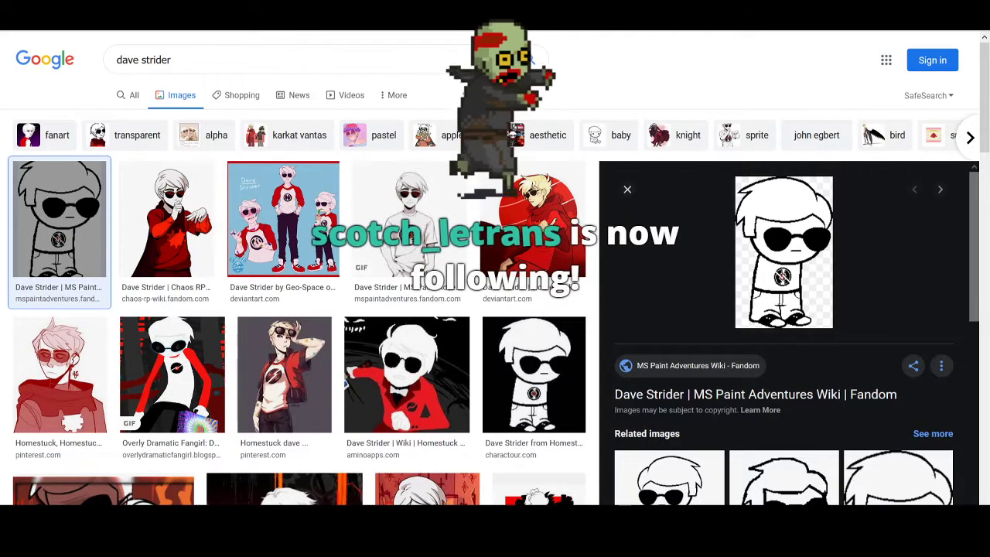
key(alt+Tab)
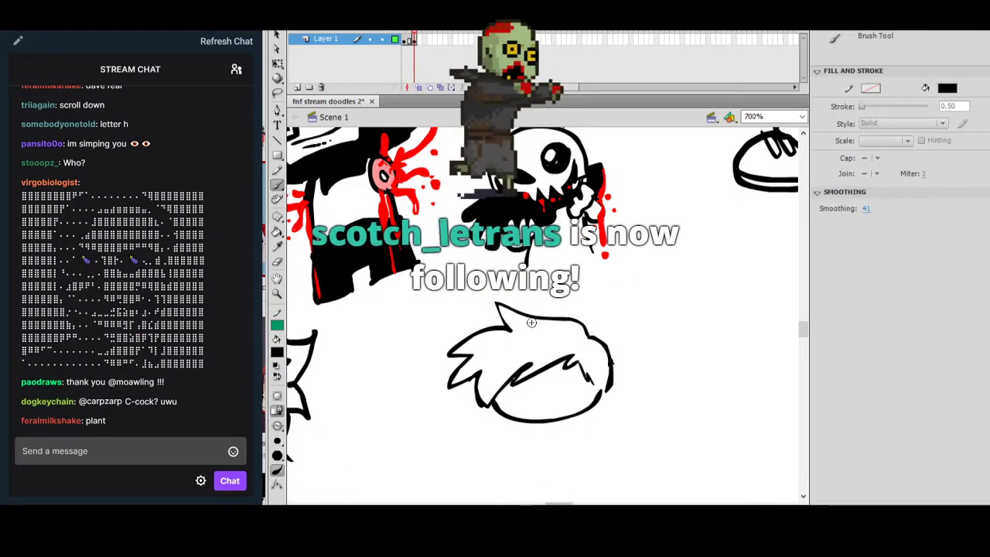
Draw two large rounded black sunglasses lenses joined by a bridge under the fringe, undoing the misplaced central blob.
mouse_move(541, 376)
mouse_down()
mouse_move(499, 382)
mouse_move(543, 382)
mouse_move(506, 398)
mouse_move(534, 389)
mouse_move(533, 377)
mouse_up()
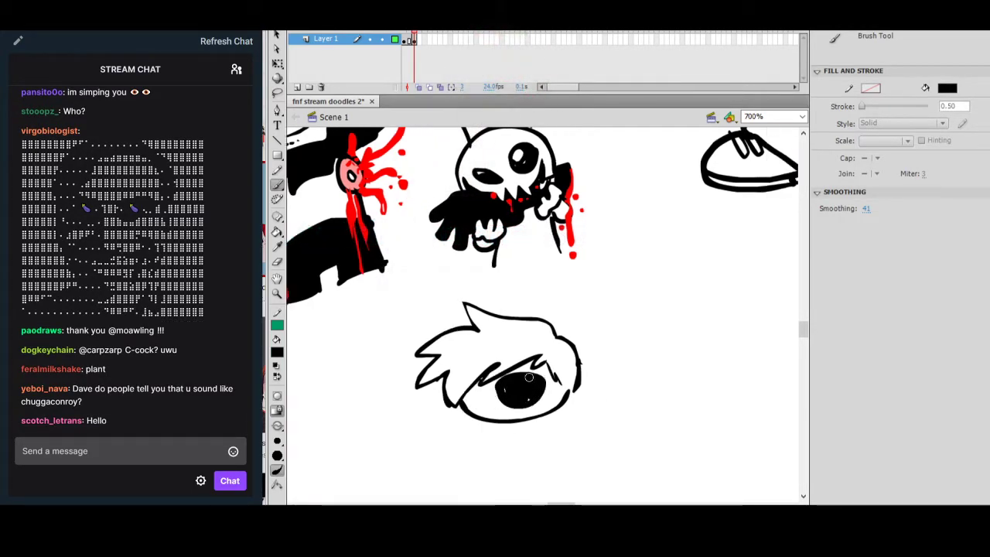
key(ctrl+z)
mouse_move(462, 384)
mouse_down()
mouse_move(497, 380)
mouse_move(465, 387)
mouse_move(472, 399)
mouse_move(469, 383)
mouse_move(541, 363)
mouse_up()
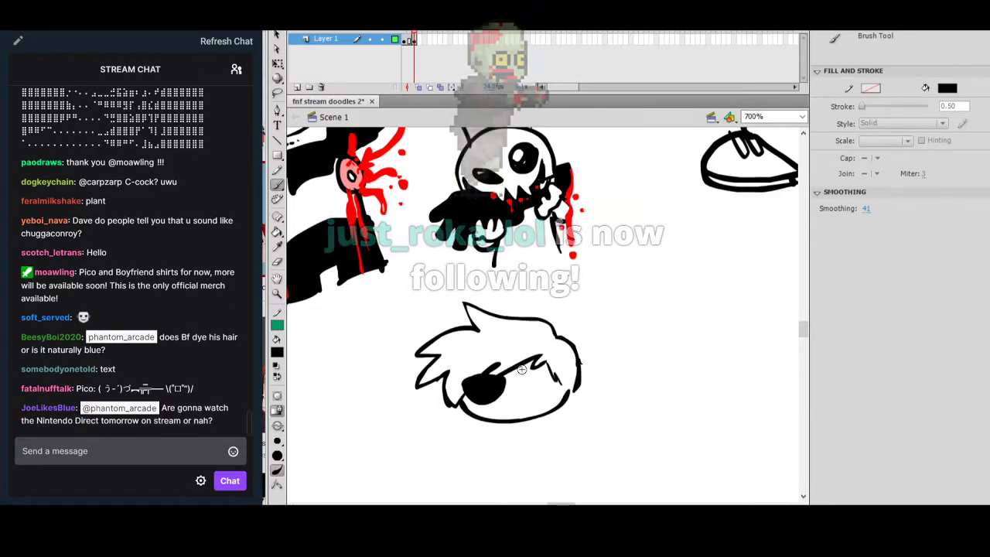
mouse_move(529, 393)
mouse_down()
mouse_move(557, 385)
mouse_move(518, 378)
mouse_move(546, 387)
mouse_move(551, 365)
mouse_up()
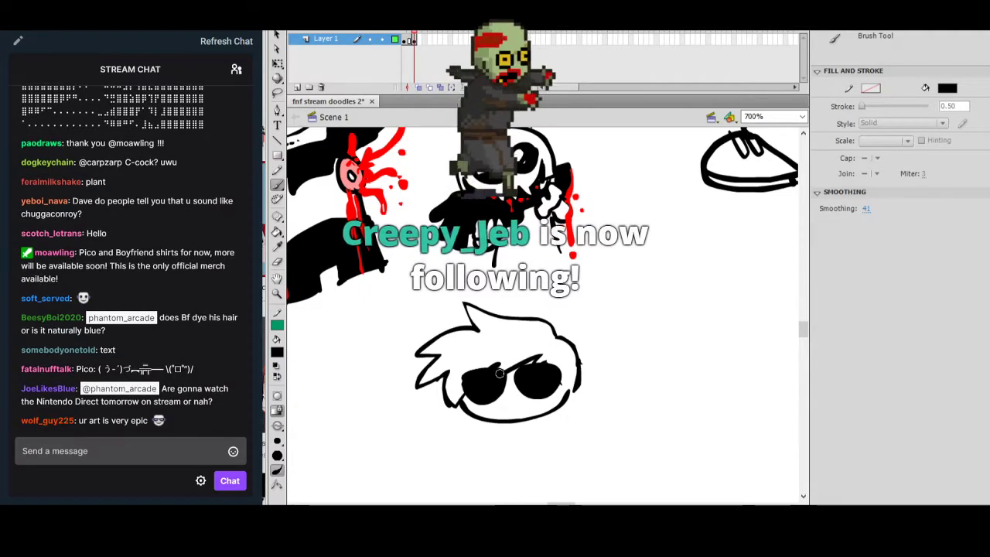
mouse_move(466, 375)
mouse_down()
mouse_move(462, 386)
mouse_move(532, 397)
mouse_up()
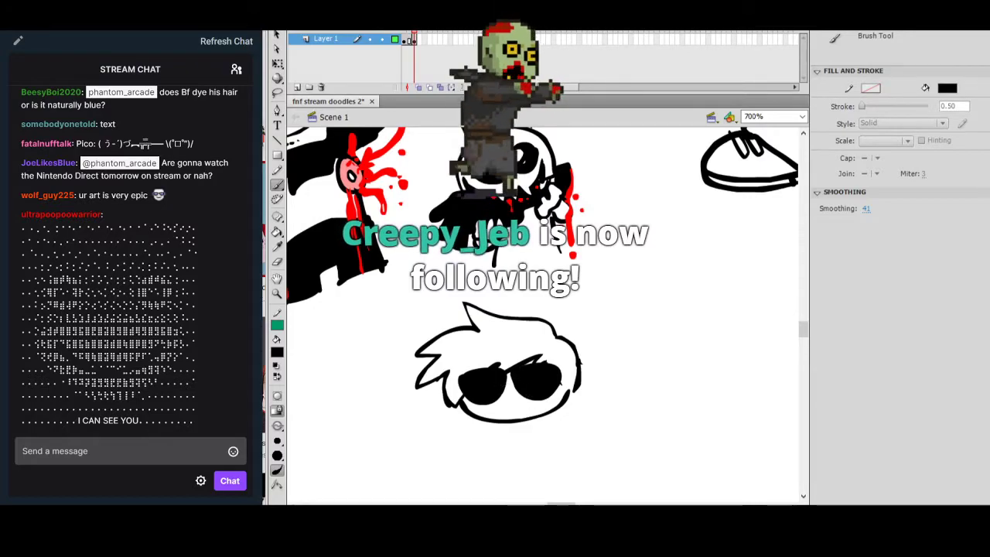
Draw a short straight mouth below the sunglasses, undoing the misplaced strokes.
mouse_move(495, 408)
mouse_down()
mouse_move(529, 403)
mouse_move(518, 400)
mouse_up()
key(ctrl+z)
key(ctrl+z)
drag(579, 382, 573, 360)
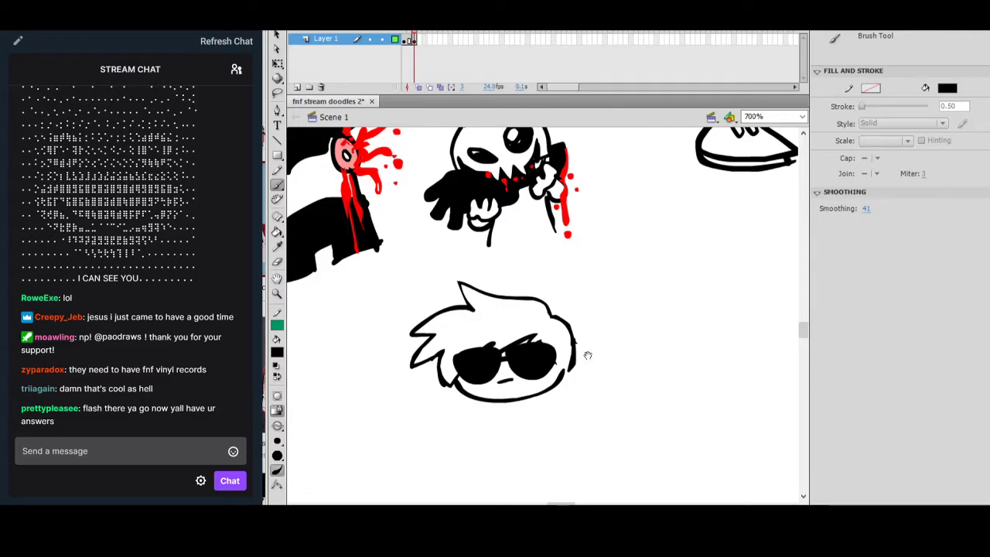
drag(587, 353, 600, 347)
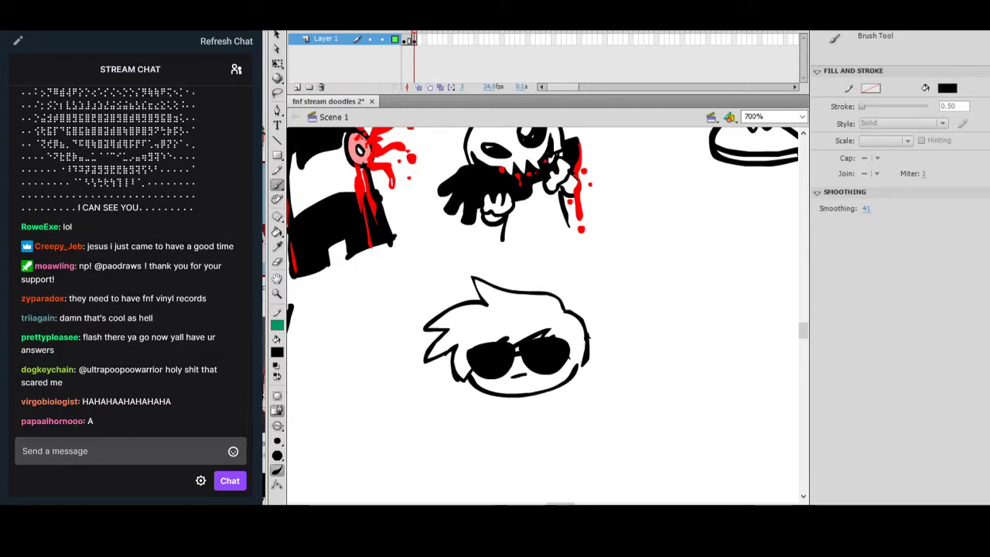
Bring the streaming dashboard into view, read the donation messages in the Mini Feed, and return to the doodle drawing.
drag(126, 1, 805, 22)
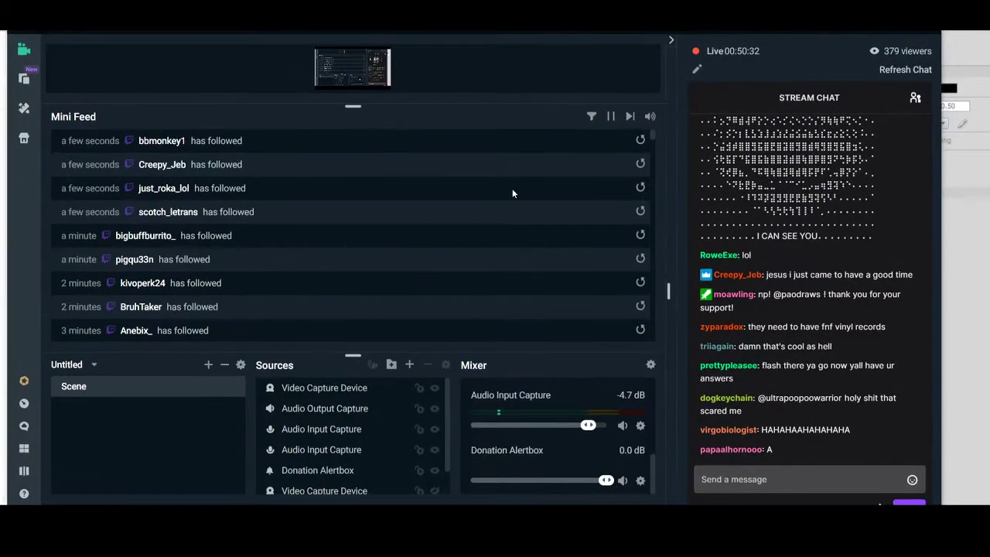
scroll(466, 210, down, 3)
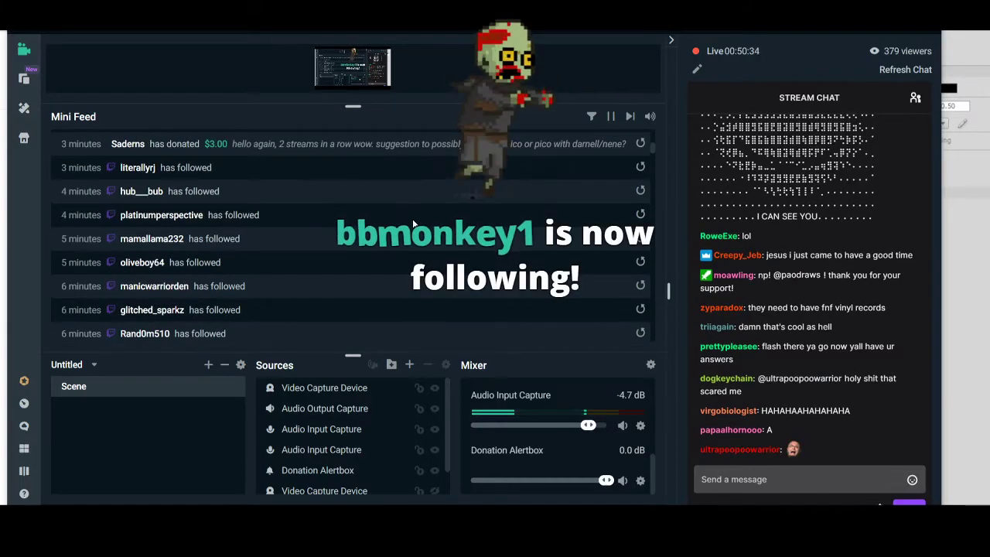
scroll(371, 219, up, 3)
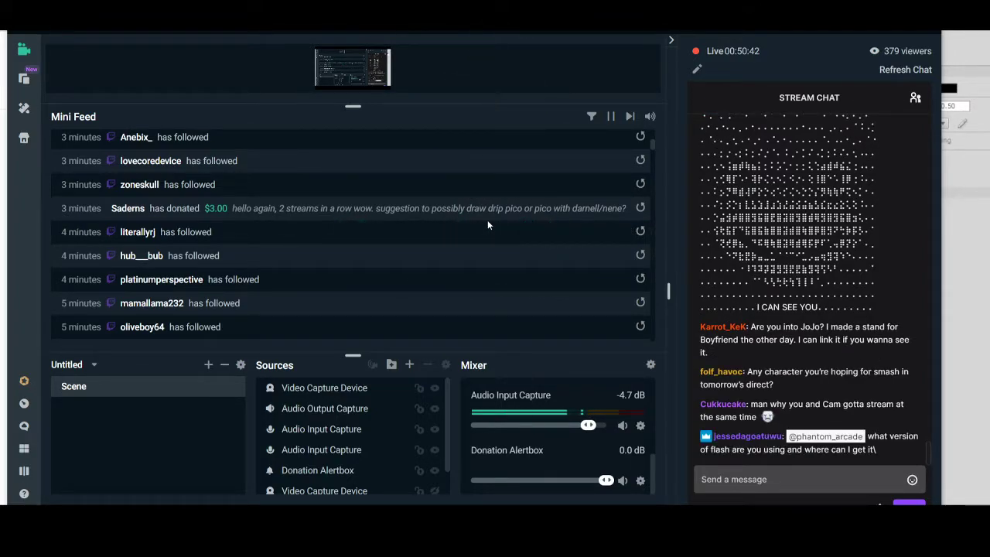
scroll(492, 236, down, 5)
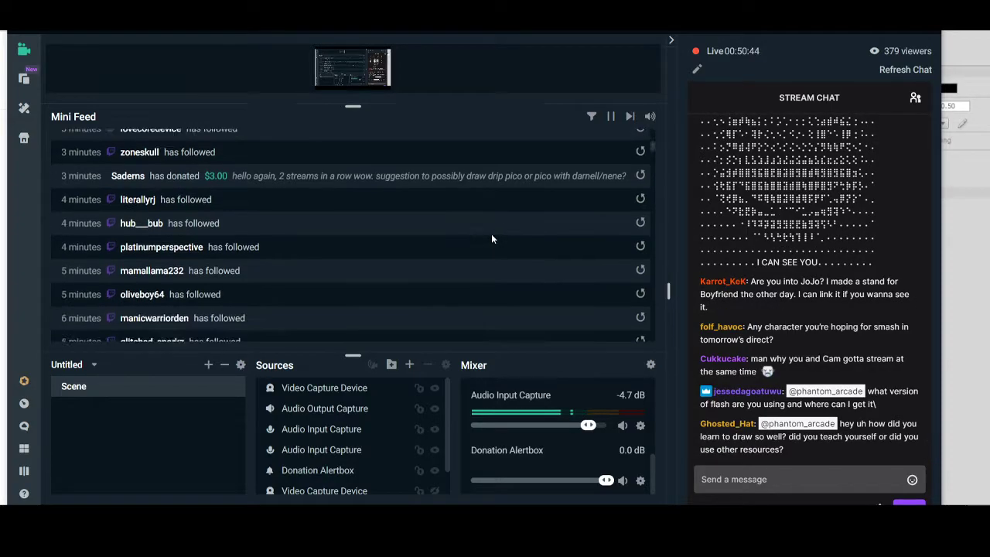
scroll(491, 238, down, 3)
scroll(491, 239, down, 3)
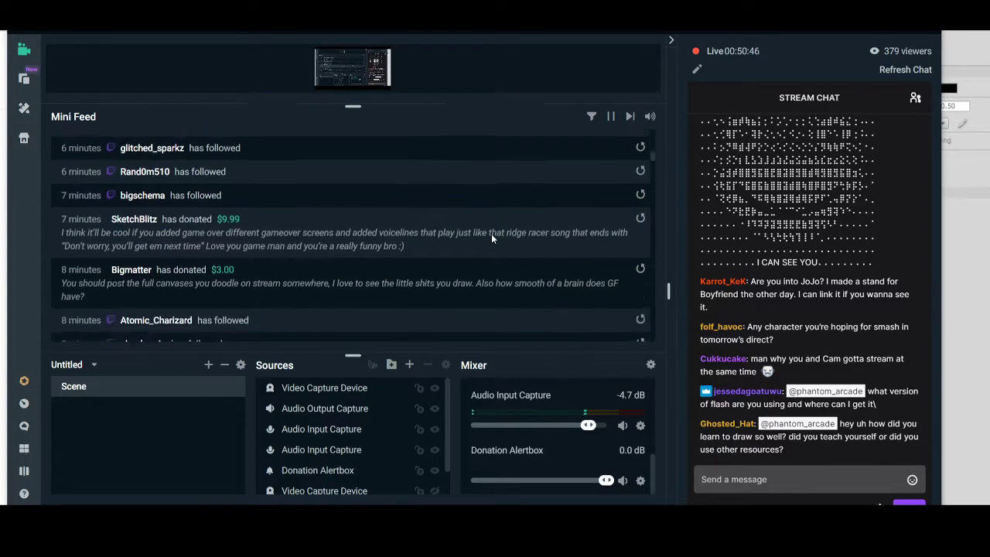
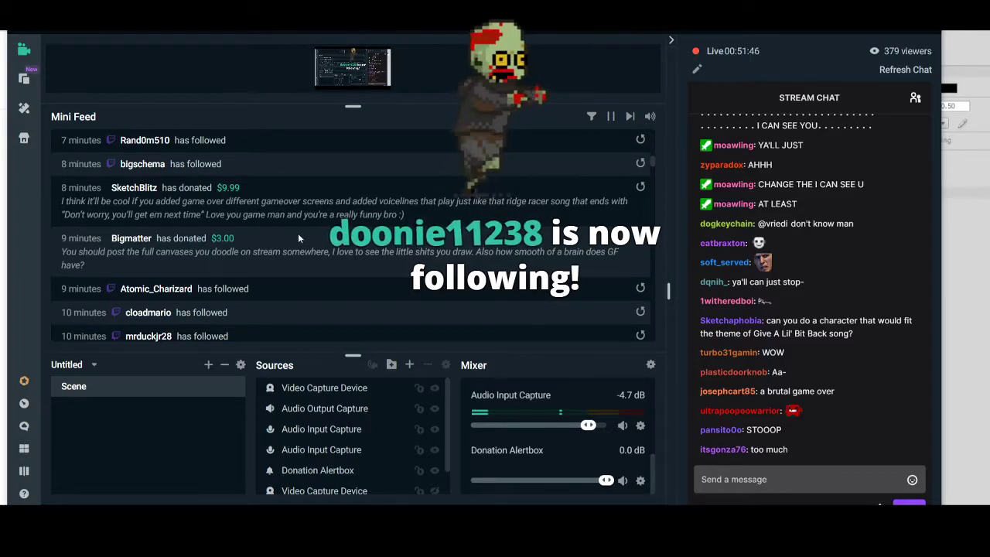
scroll(307, 241, down, 10)
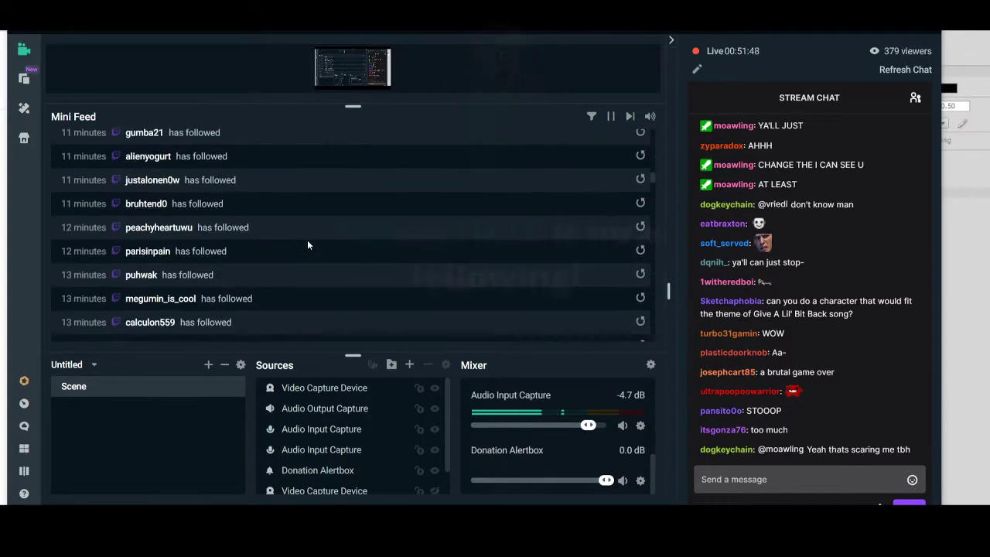
scroll(307, 244, down, 10)
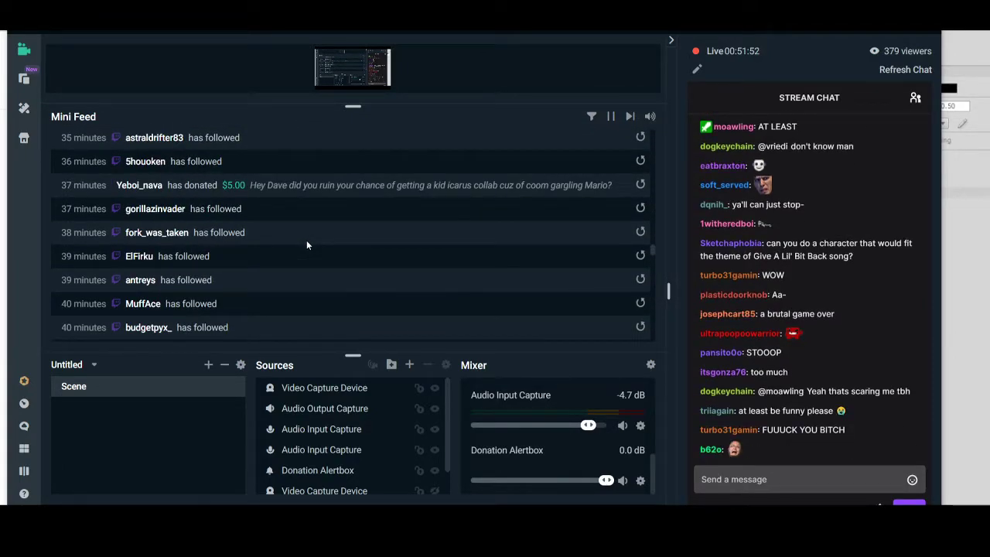
scroll(307, 246, up, 15)
scroll(317, 248, up, 10)
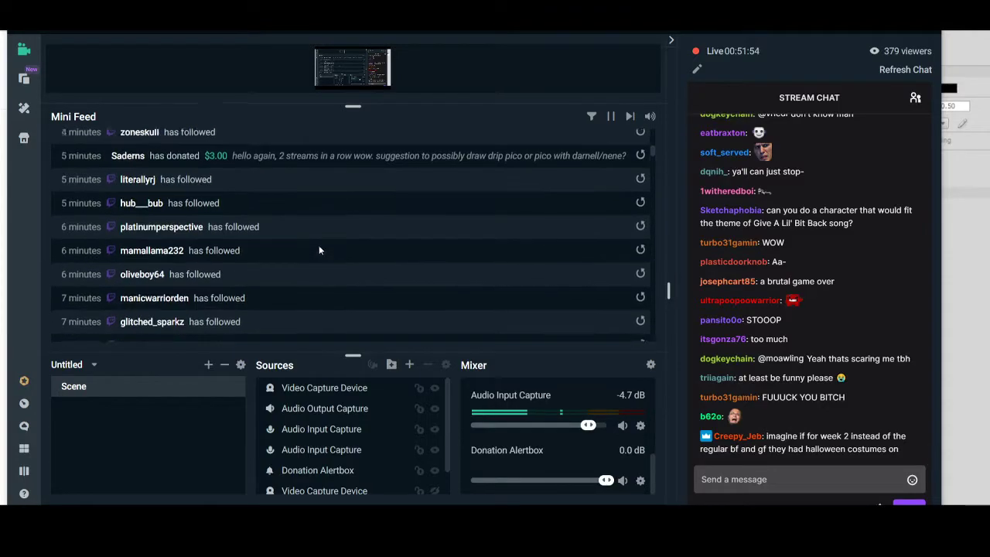
mouse_move(812, 29)
mouse_down()
mouse_move(158, 36)
mouse_move(130, 17)
mouse_move(141, 3)
mouse_move(132, 9)
mouse_up()
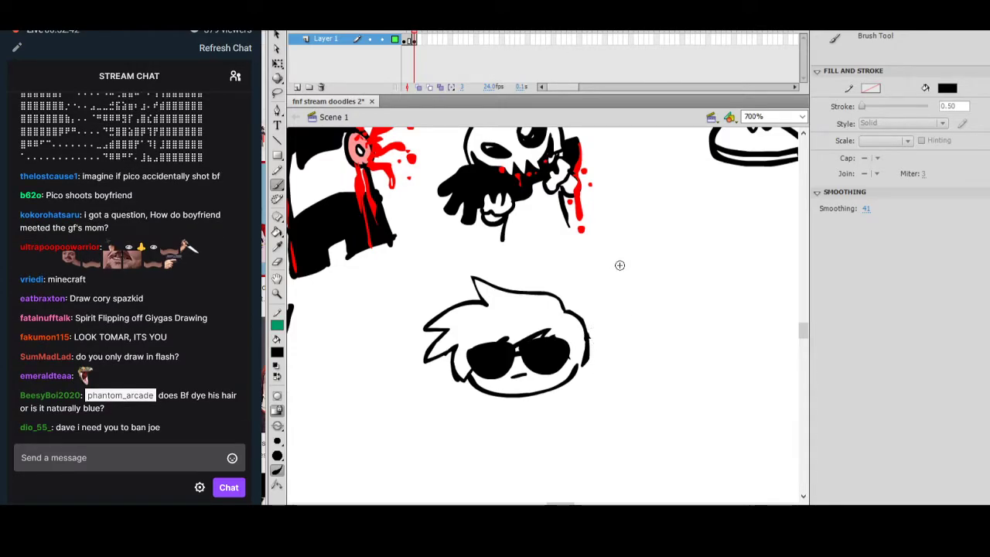
Add the sunglasses' temple line and draw a long curved katana with a crossguard diagonally below the head.
drag(569, 355, 578, 360)
scroll(613, 351, down, 3)
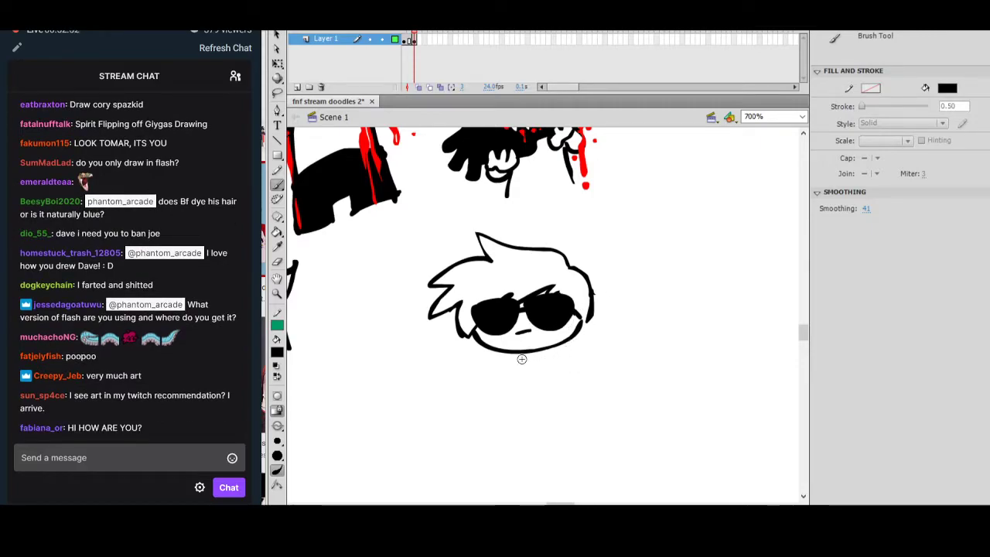
mouse_move(387, 258)
mouse_down()
mouse_move(428, 321)
mouse_move(516, 399)
mouse_up()
mouse_move(386, 256)
mouse_down()
mouse_move(385, 300)
mouse_move(403, 325)
mouse_move(455, 378)
mouse_move(512, 414)
mouse_move(516, 408)
mouse_move(495, 441)
mouse_move(515, 439)
mouse_move(537, 404)
mouse_move(544, 390)
mouse_move(536, 380)
mouse_move(523, 397)
mouse_move(546, 393)
mouse_up()
drag(506, 441, 540, 394)
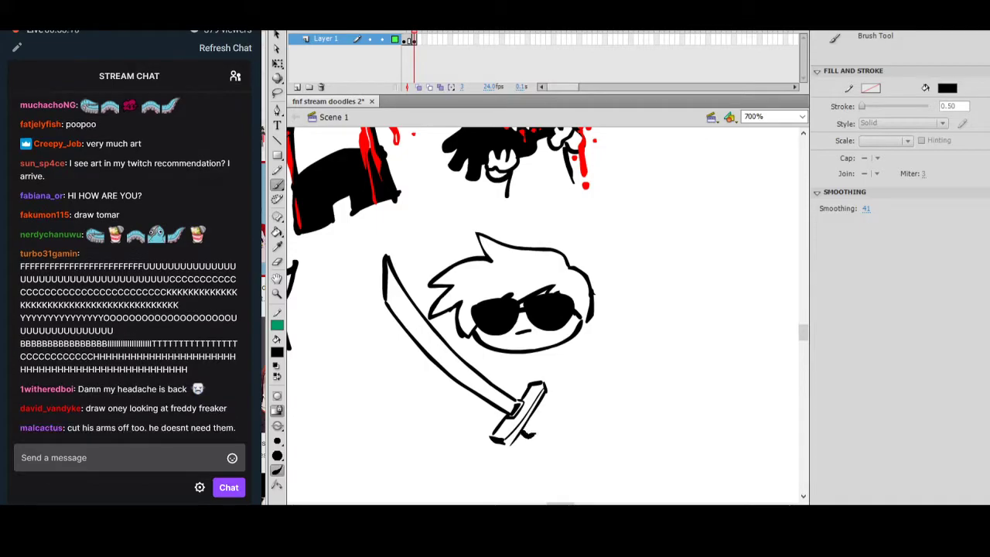
Draw a hand gripping the katana behind its crossguard and a bent arm running up to the shoulder beneath the jaw.
drag(523, 432, 552, 436)
mouse_move(554, 398)
mouse_down()
mouse_move(545, 394)
mouse_move(558, 405)
mouse_up()
drag(561, 440, 567, 436)
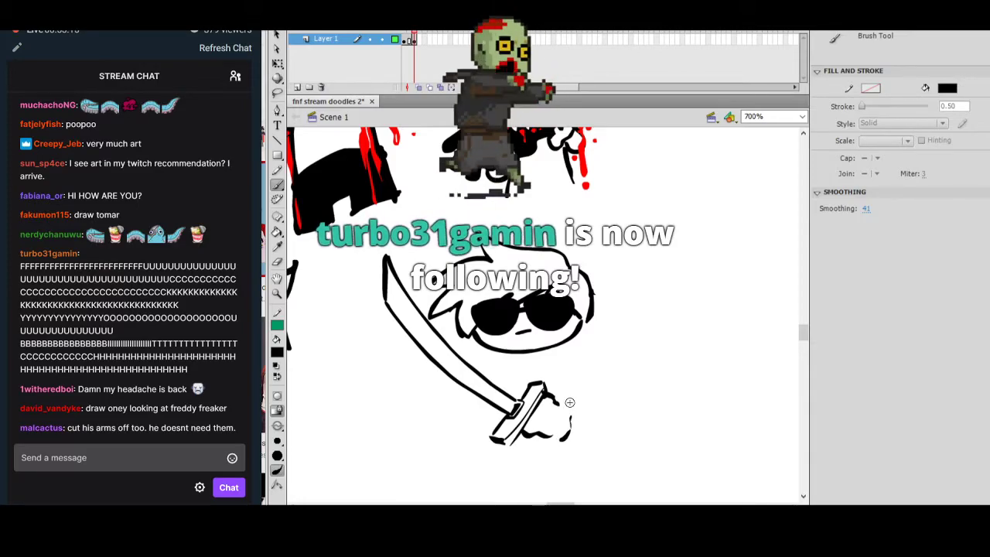
drag(577, 341, 553, 392)
mouse_move(583, 357)
mouse_down()
mouse_move(573, 419)
mouse_move(555, 400)
mouse_up()
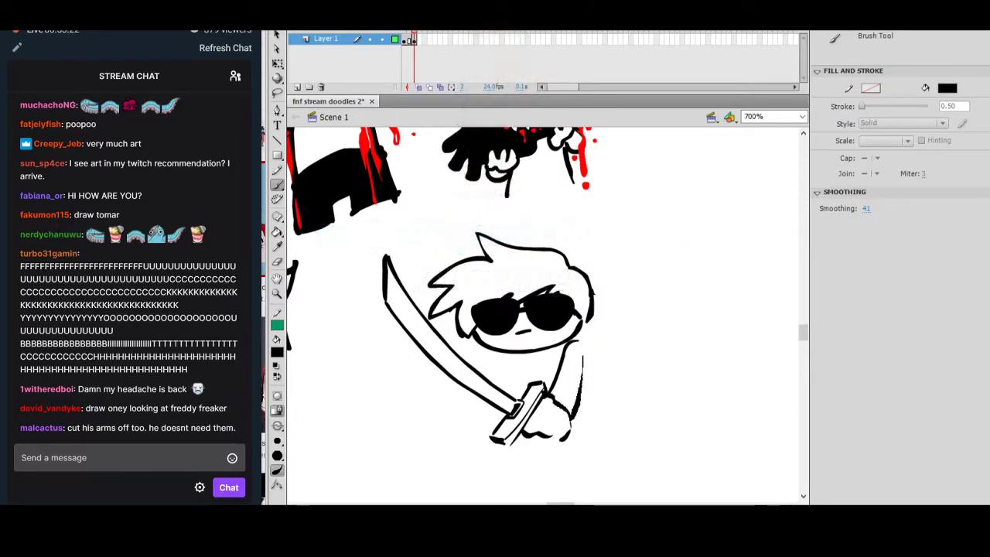
drag(576, 342, 584, 363)
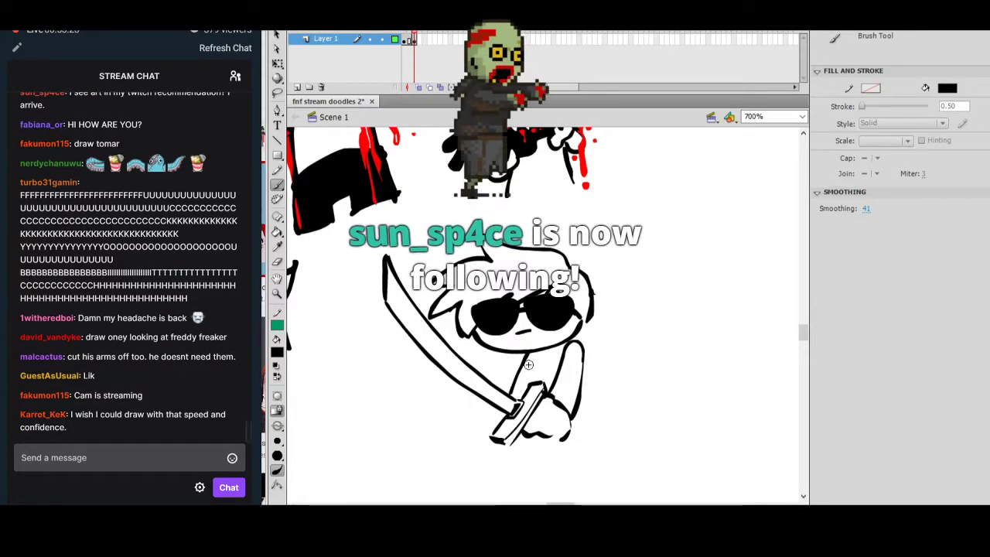
Check the Dave Strider reference image and outline the round shirt emblem in black above the katana's handle.
click(371, 514)
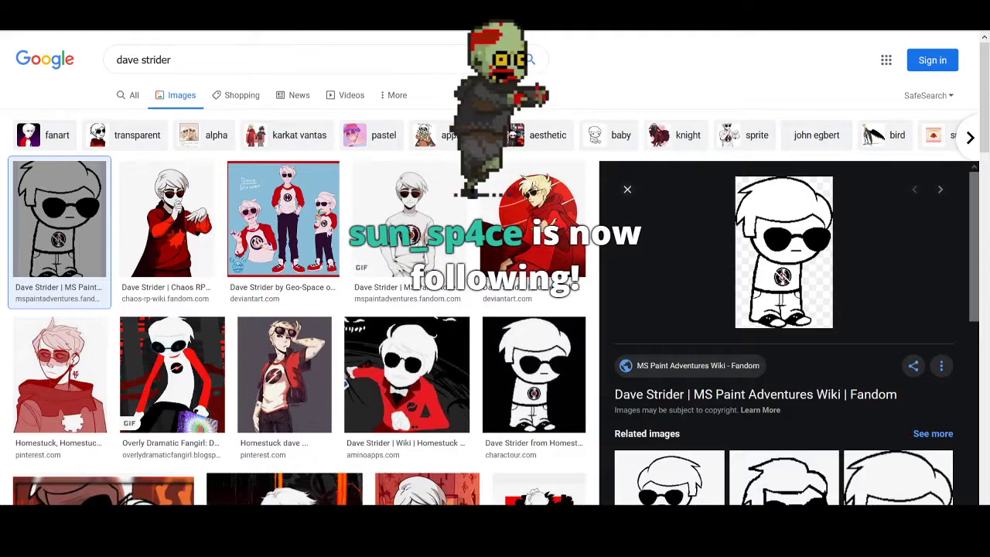
key(alt+Tab)
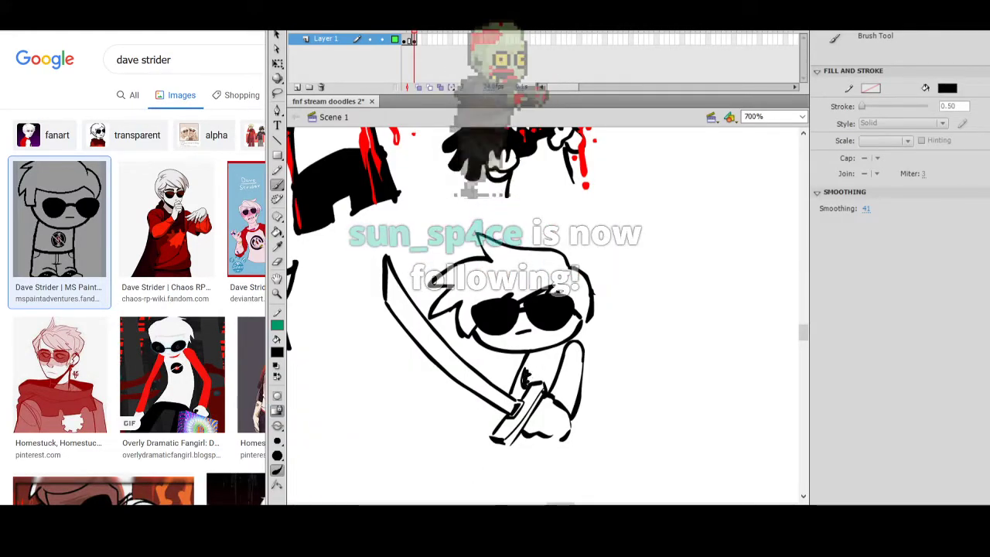
drag(523, 373, 529, 382)
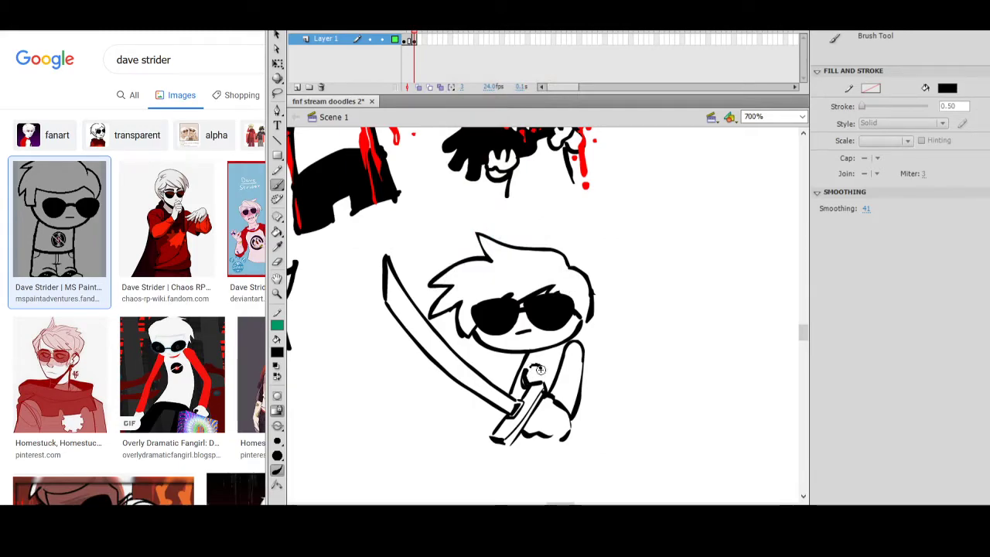
mouse_move(546, 364)
mouse_down()
mouse_move(544, 385)
mouse_move(549, 365)
mouse_up()
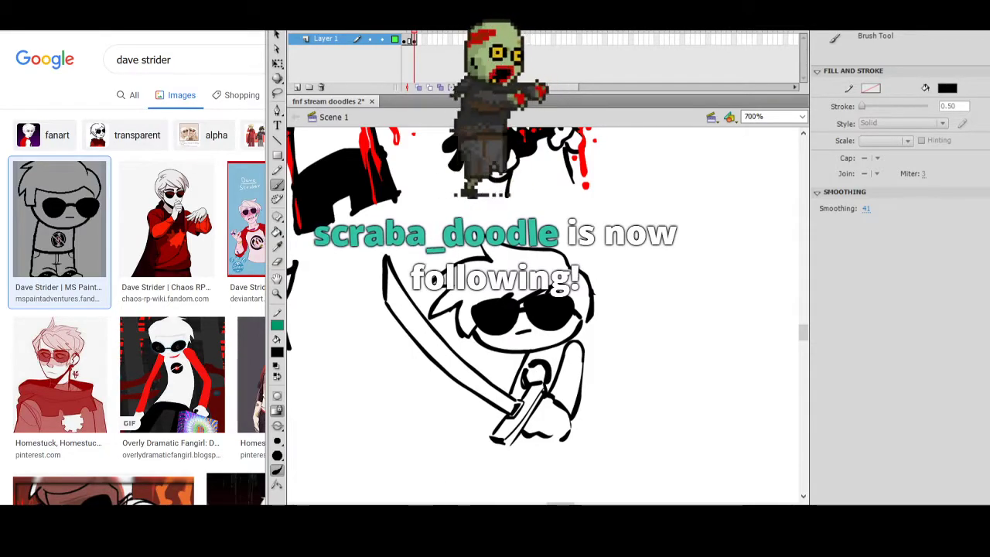
Paint red marks inside the shirt emblem and fill the sleeve with red.
key(alt+Tab)
click(277, 352)
click(442, 397)
drag(533, 374, 536, 379)
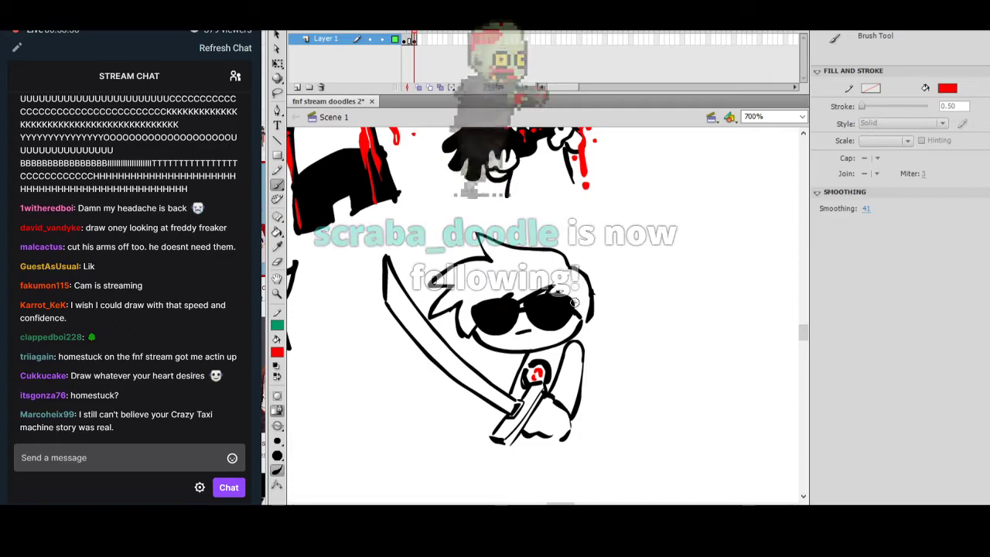
key(k)
click(566, 366)
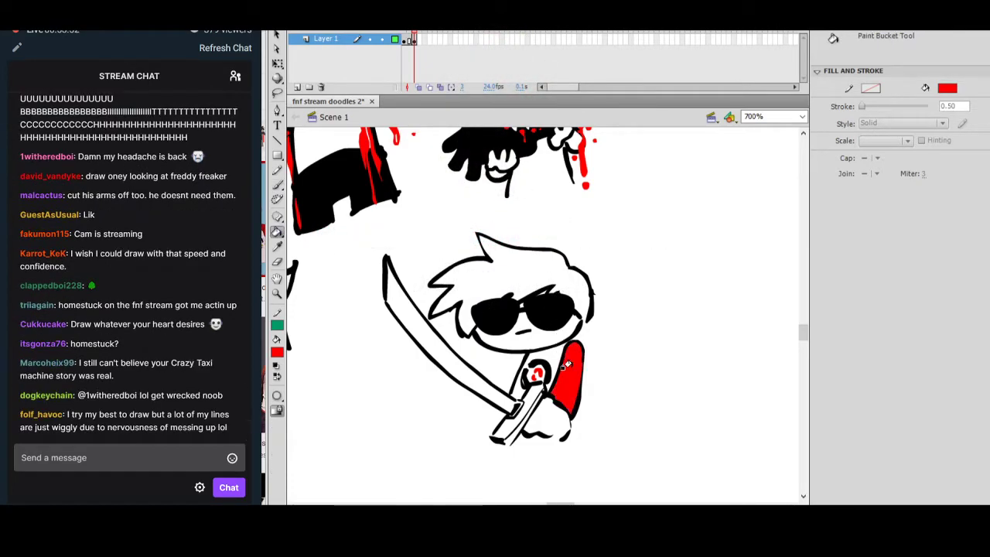
Complete the outline below the hand in black and add inner edge lines and hatching to the katana's blade.
key(b)
click(277, 353)
click(288, 378)
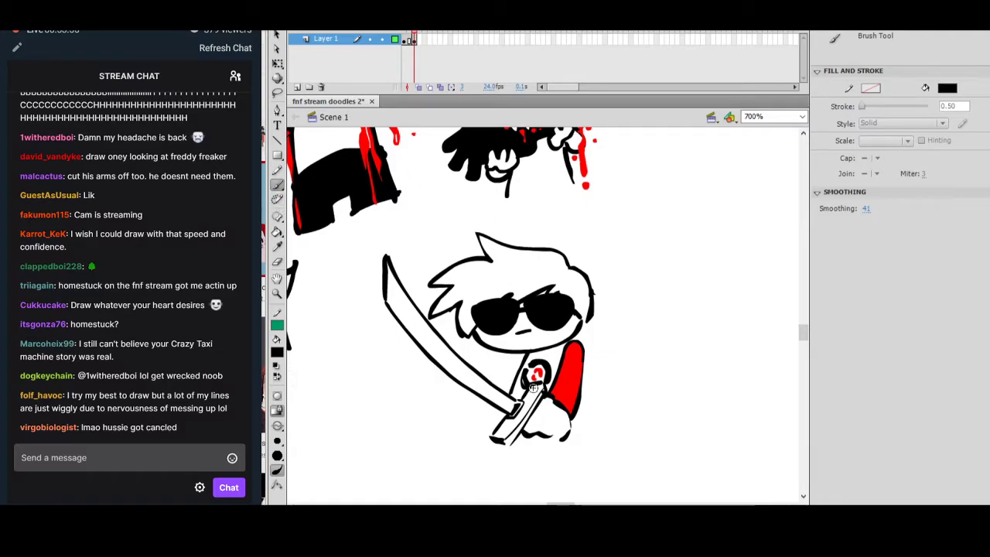
drag(548, 436, 565, 438)
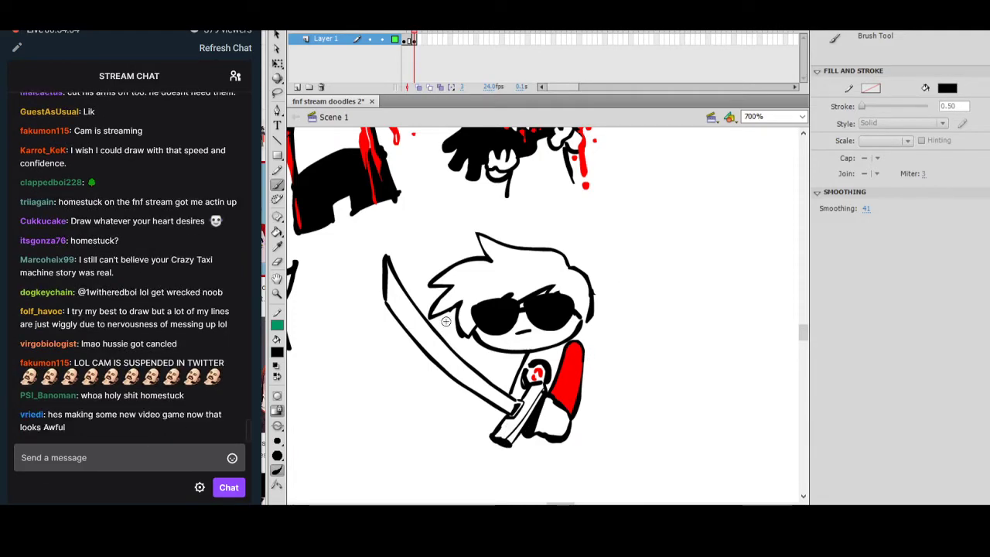
mouse_move(392, 273)
mouse_down()
mouse_move(426, 347)
mouse_move(440, 356)
mouse_move(420, 336)
mouse_move(483, 392)
mouse_up()
key(ctrl+z)
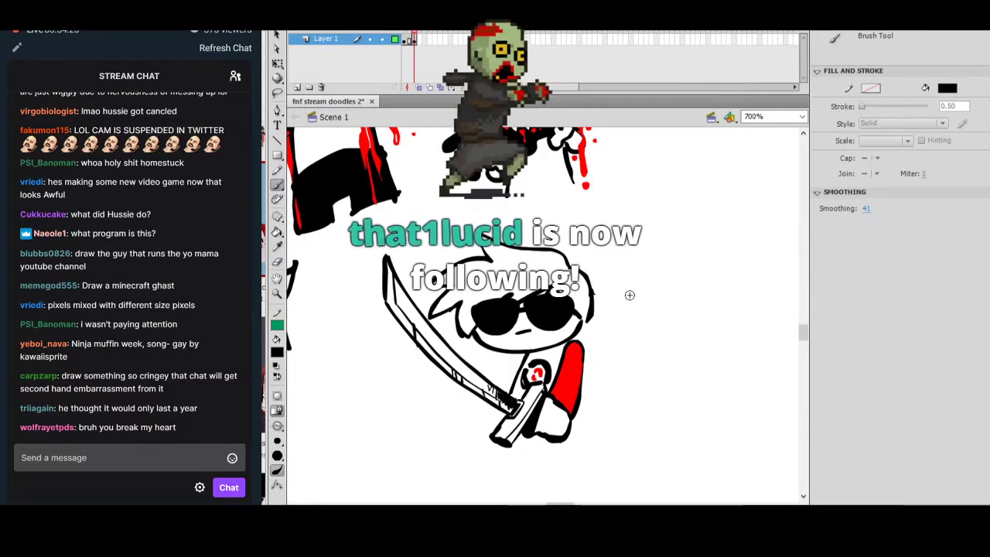
Draw the upper half of a long-nosed puppet with round eyes and dangling arms beside Dave's head.
mouse_move(616, 289)
mouse_down()
mouse_move(651, 277)
mouse_move(639, 272)
mouse_move(620, 301)
mouse_move(624, 314)
mouse_move(639, 300)
mouse_move(617, 313)
mouse_move(635, 353)
mouse_move(653, 336)
mouse_move(618, 330)
mouse_move(604, 350)
mouse_up()
key(ctrl+z)
mouse_move(654, 272)
mouse_down()
mouse_move(662, 288)
mouse_move(657, 254)
mouse_move(686, 227)
mouse_up()
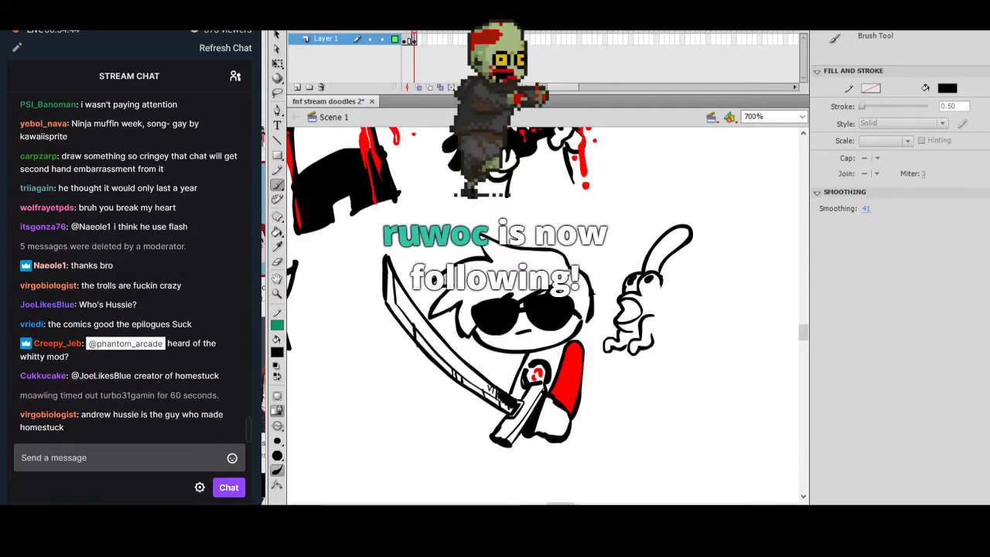
mouse_move(664, 310)
mouse_down()
mouse_move(668, 343)
mouse_move(675, 333)
mouse_up()
Draw the puppet's severed lower half with stubby legs and a curled tail below its torso, undoing stray strokes.
mouse_move(664, 379)
mouse_down()
mouse_move(629, 396)
mouse_move(630, 411)
mouse_move(643, 390)
mouse_move(656, 409)
mouse_up()
key(ctrl+z)
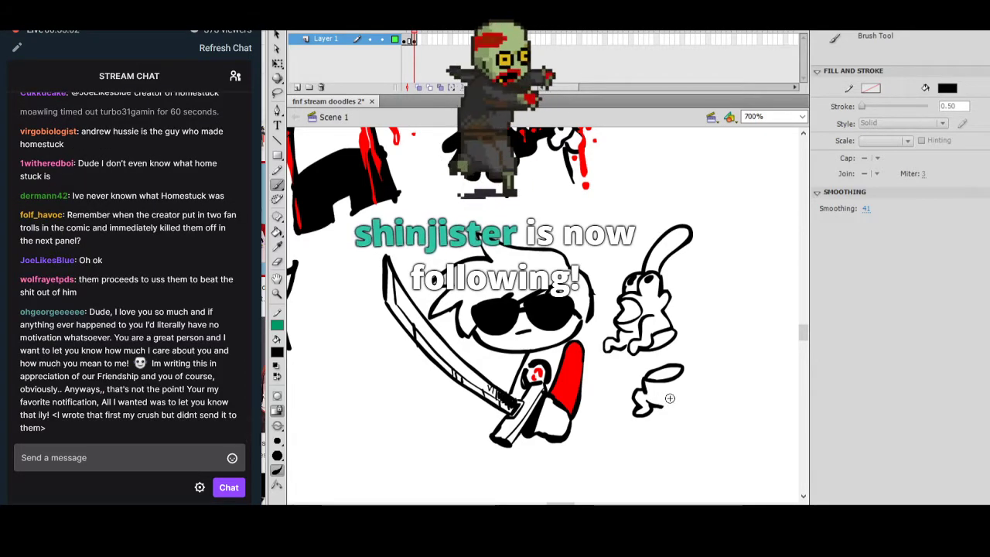
mouse_move(673, 415)
mouse_down()
mouse_move(680, 405)
mouse_move(664, 409)
mouse_move(671, 419)
mouse_move(688, 385)
mouse_up()
key(ctrl+z)
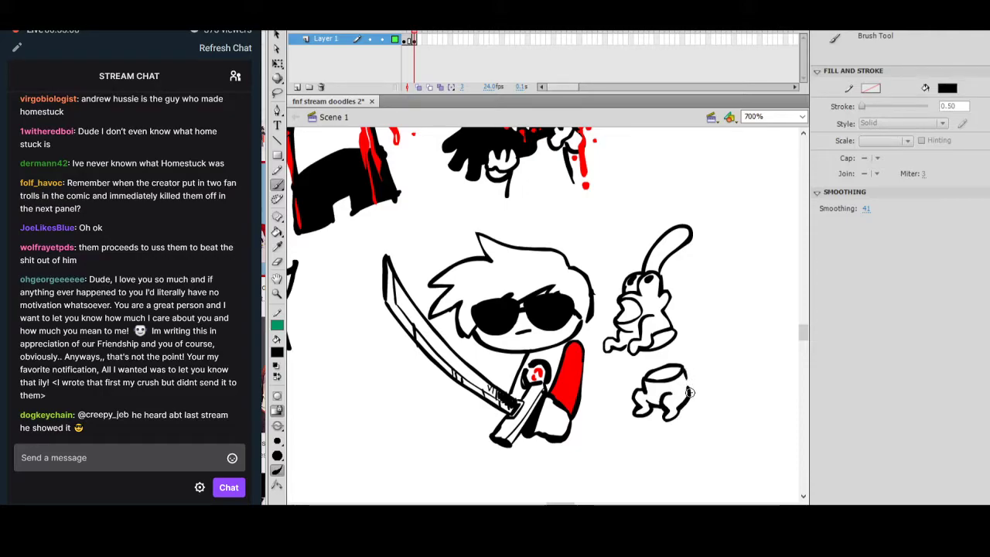
drag(694, 397, 712, 379)
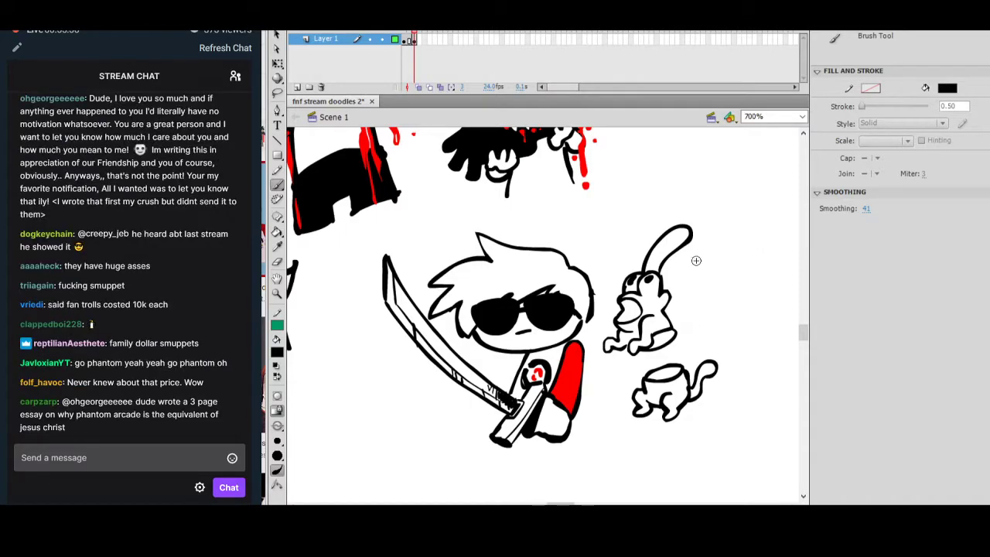
Draw tapered black slash lines streaking out from the cut edges of both puppet halves.
drag(600, 405, 605, 401)
mouse_move(648, 376)
mouse_down()
mouse_move(610, 398)
mouse_move(650, 388)
mouse_move(596, 455)
mouse_up()
drag(662, 391, 636, 457)
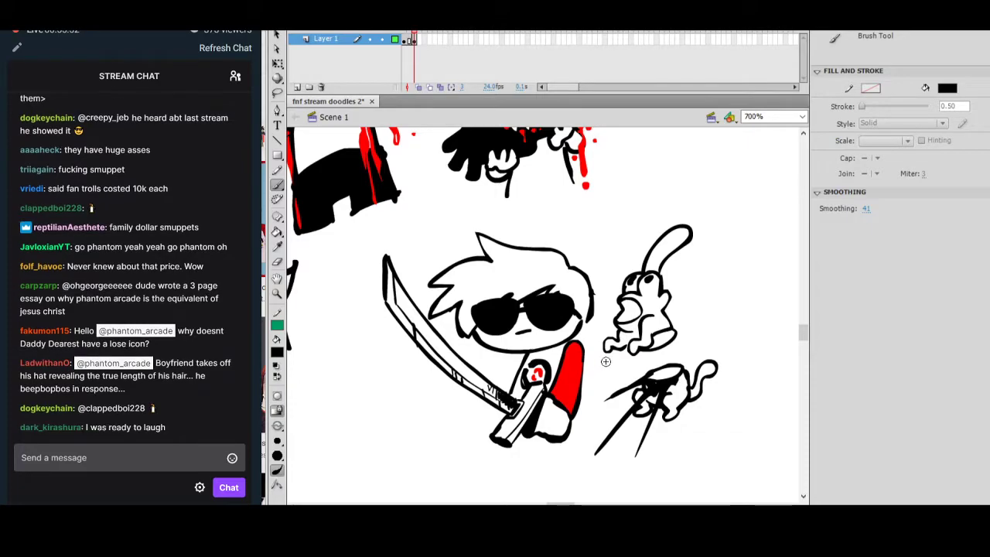
drag(593, 374, 641, 353)
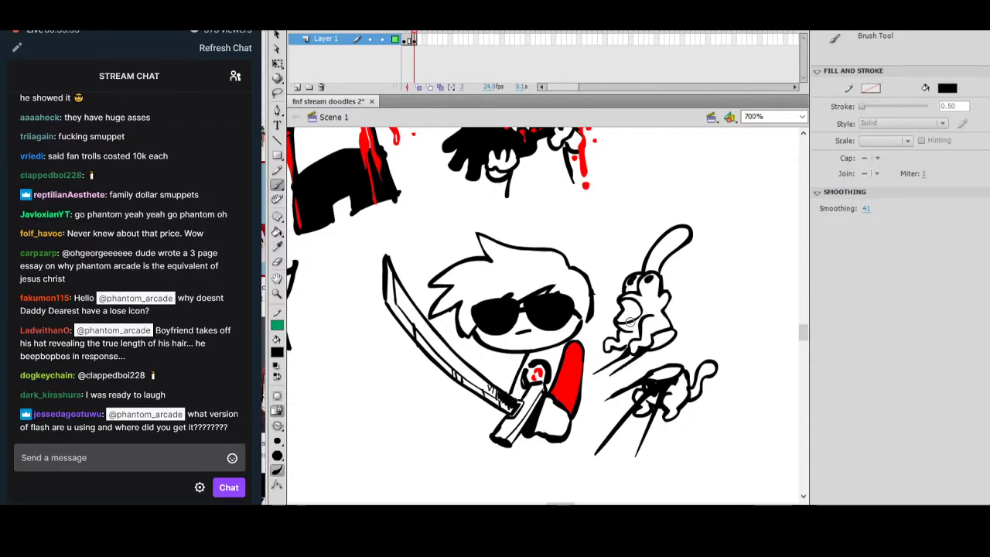
key(ctrl+z)
drag(590, 336, 653, 336)
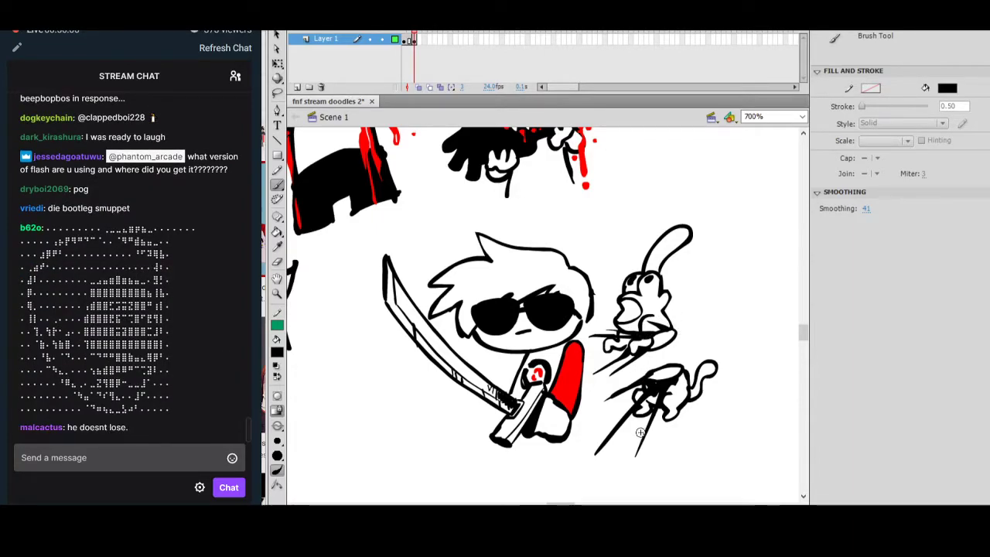
Scatter small black splatter specks around the slash lines of both puppet halves.
drag(628, 439, 625, 452)
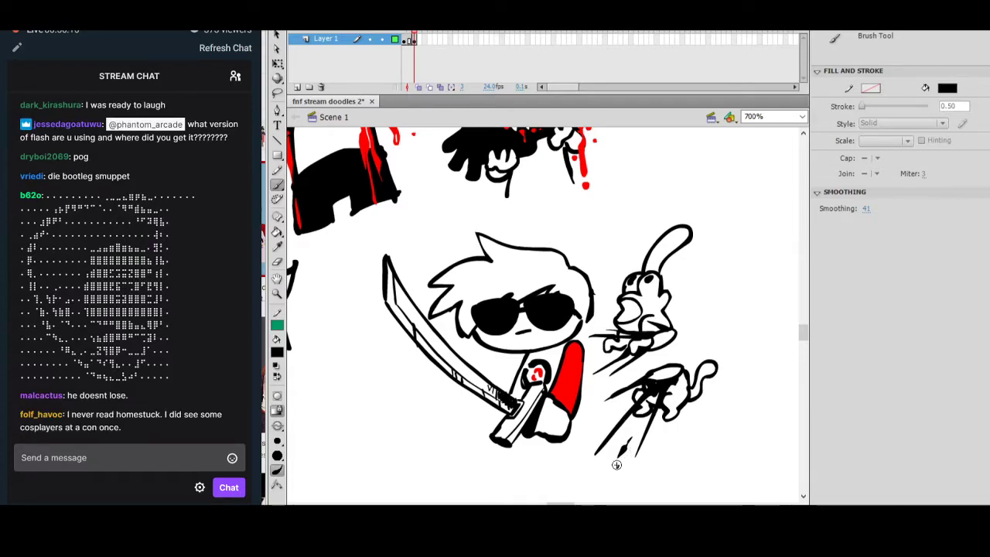
drag(595, 408, 585, 412)
click(599, 407)
drag(598, 351, 594, 354)
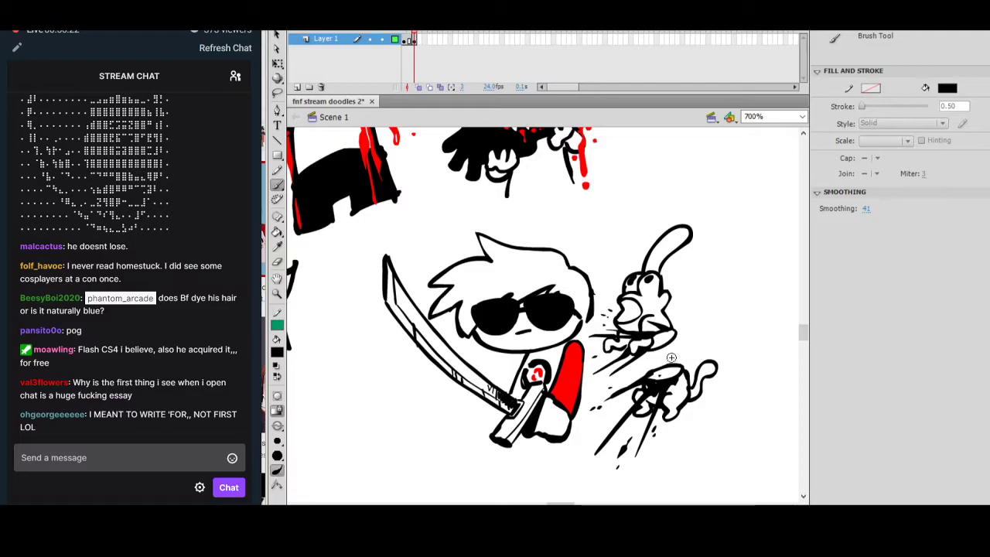
Set the brush fill to white and paint highlights on both sunglasses lenses.
drag(725, 345, 709, 360)
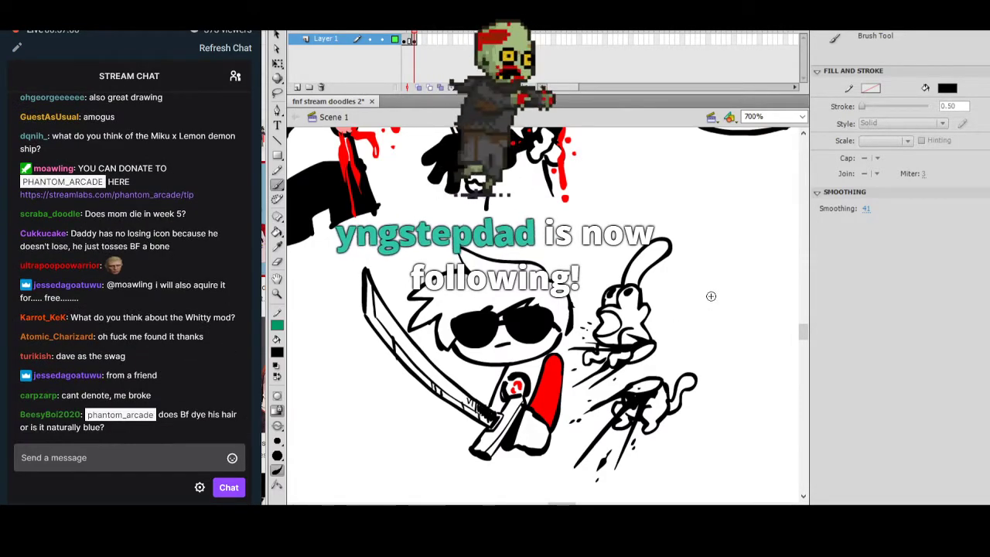
mouse_move(649, 328)
mouse_down()
mouse_move(723, 357)
mouse_move(715, 326)
mouse_move(697, 328)
mouse_up()
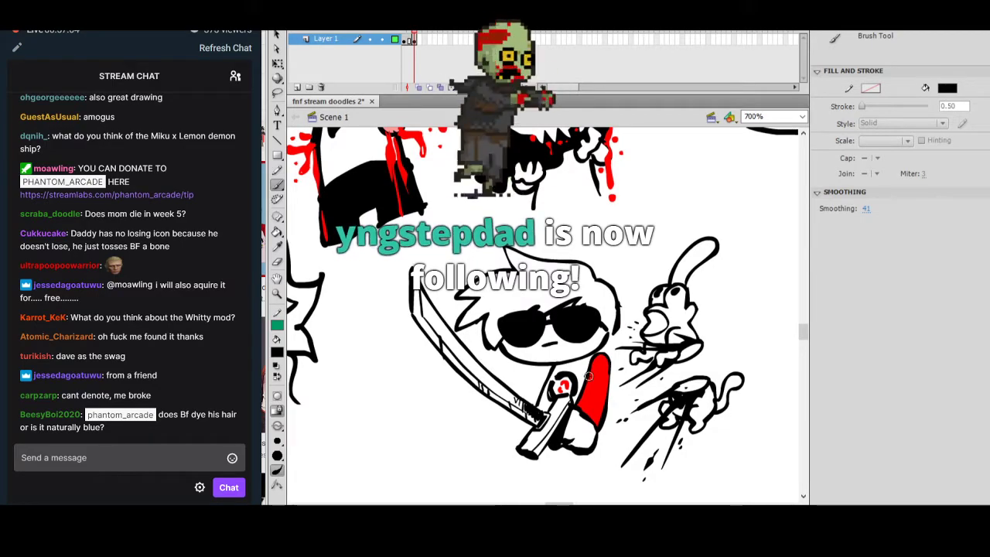
drag(722, 357, 704, 349)
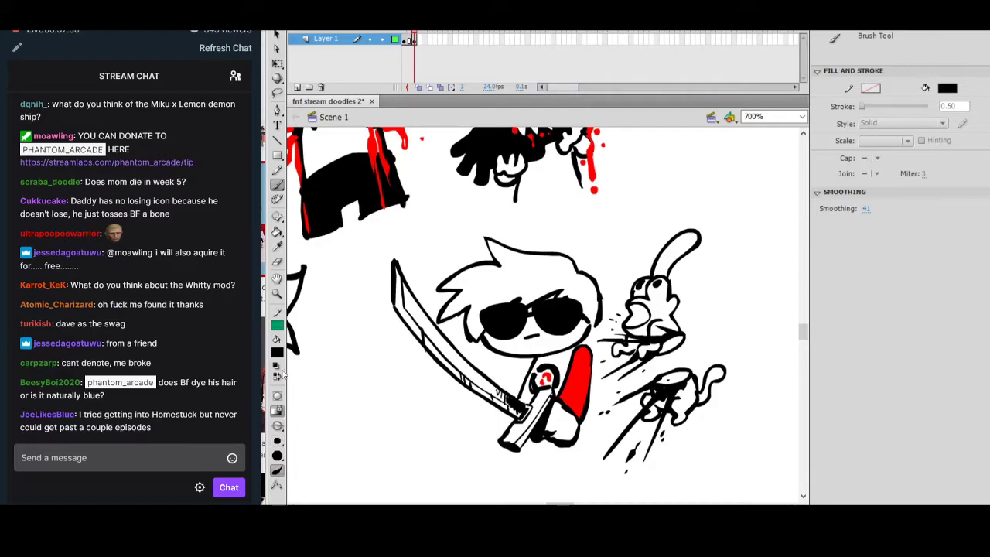
click(280, 353)
click(288, 424)
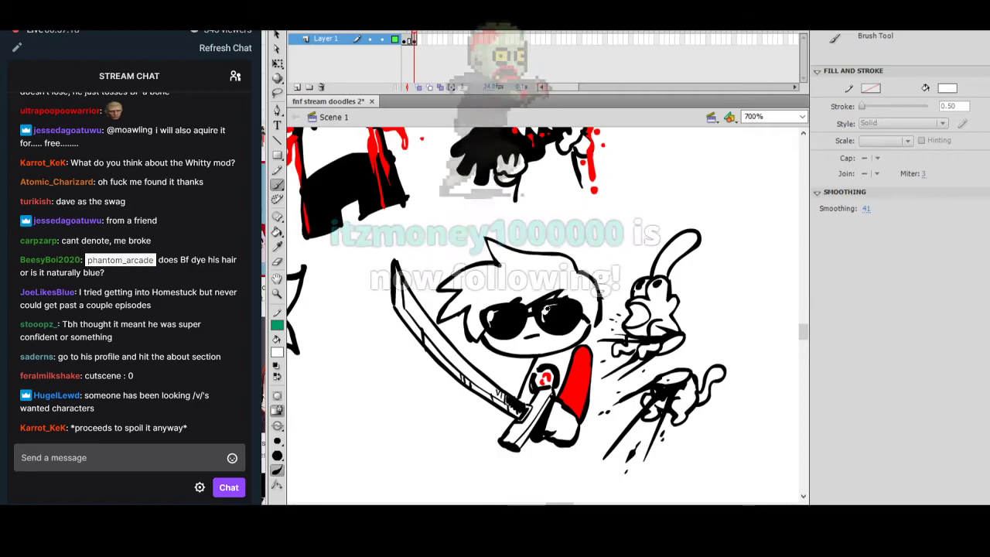
drag(686, 271, 669, 259)
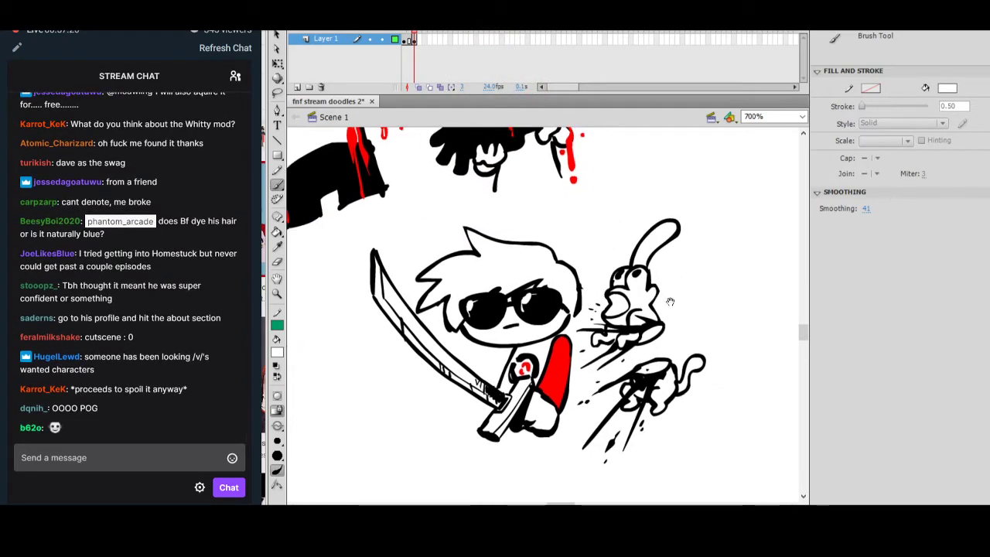
drag(671, 302, 705, 319)
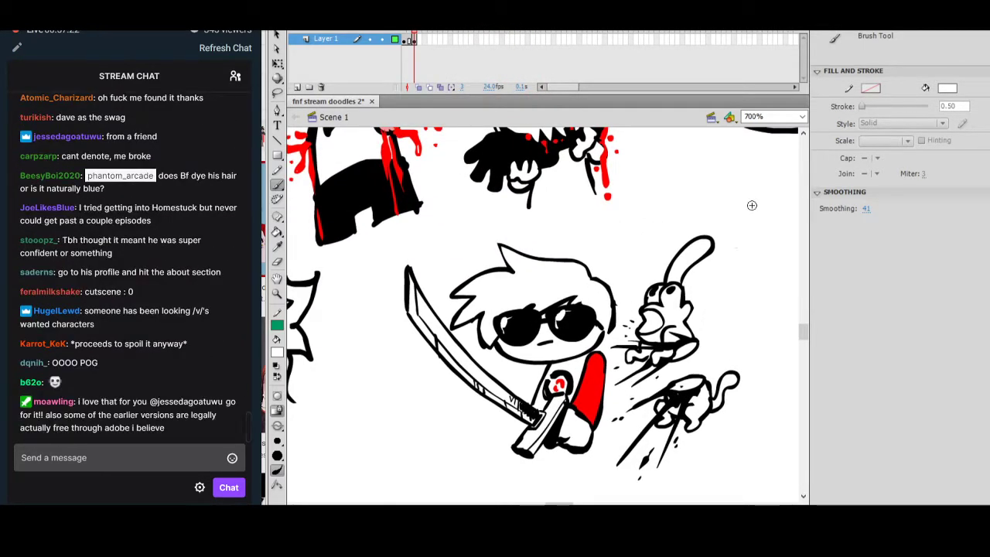
drag(677, 284, 700, 288)
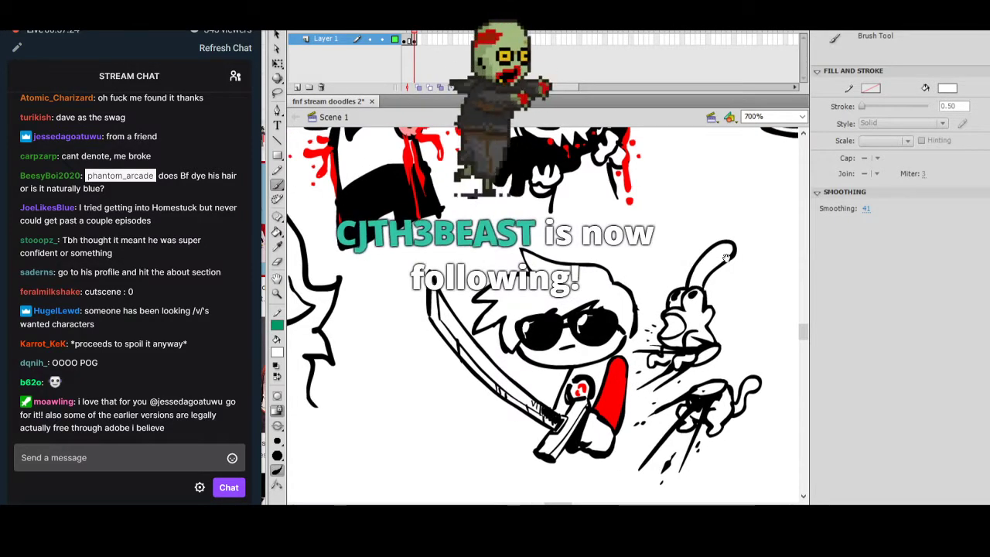
drag(729, 245, 662, 303)
mouse_move(703, 374)
mouse_down()
mouse_move(731, 370)
mouse_move(701, 330)
mouse_move(698, 390)
mouse_move(657, 294)
mouse_move(613, 378)
mouse_up()
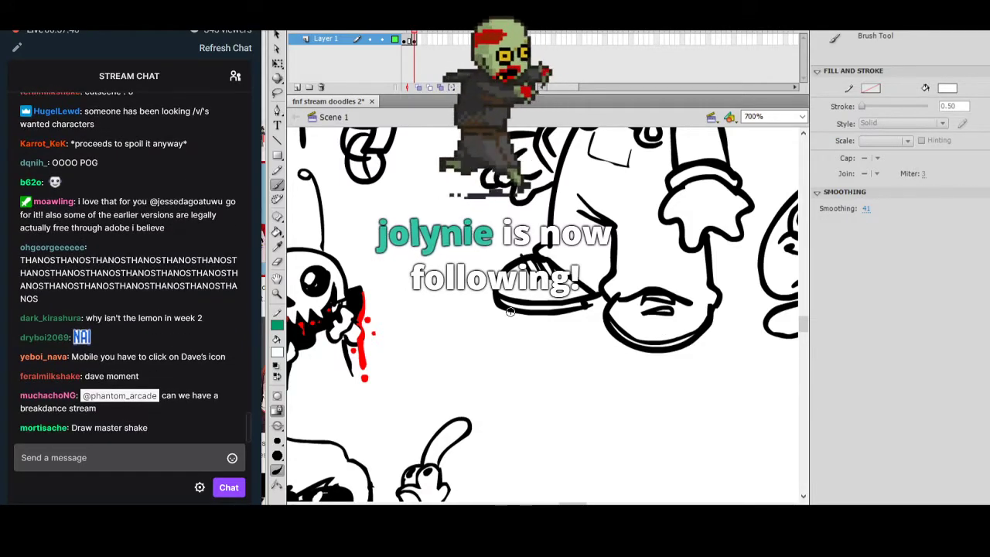
Bring the streaming dashboard into view, review recent donation messages in the Mini Feed, and return to the doodle drawing.
drag(68, 5, 748, 14)
scroll(485, 271, down, 5)
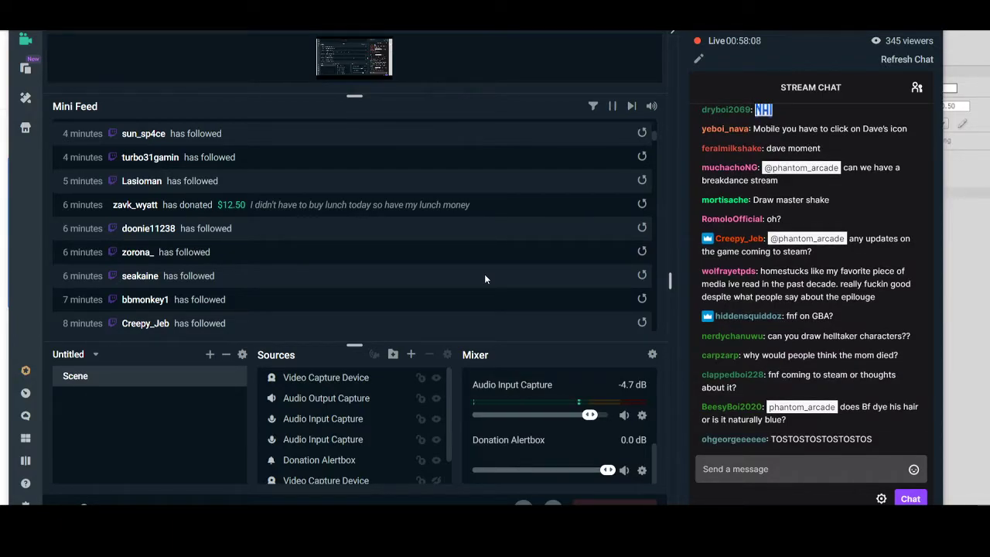
scroll(443, 249, down, 2)
scroll(444, 249, up, 3)
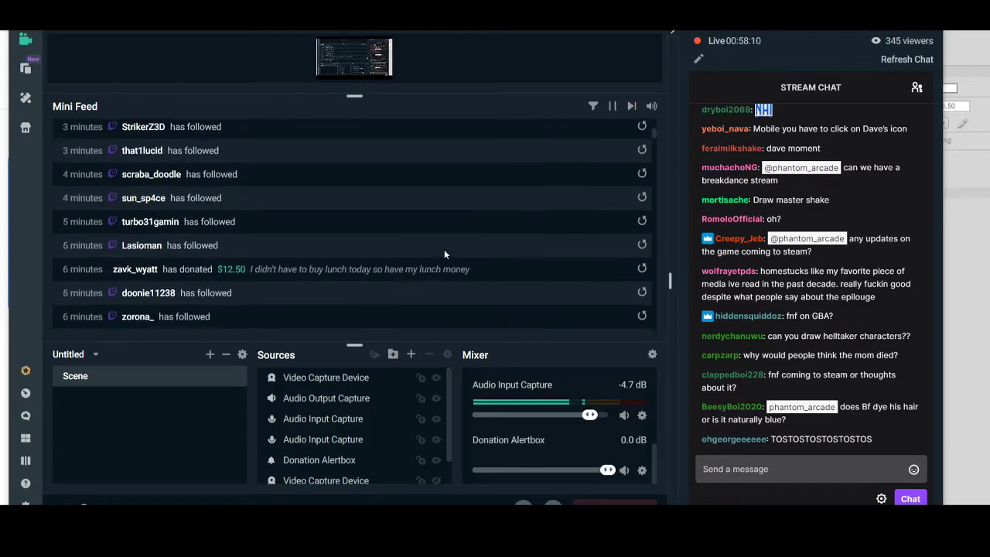
scroll(444, 249, up, 3)
scroll(444, 250, down, 3)
scroll(453, 272, up, 3)
scroll(454, 272, down, 5)
scroll(455, 277, up, 1)
scroll(454, 282, up, 1)
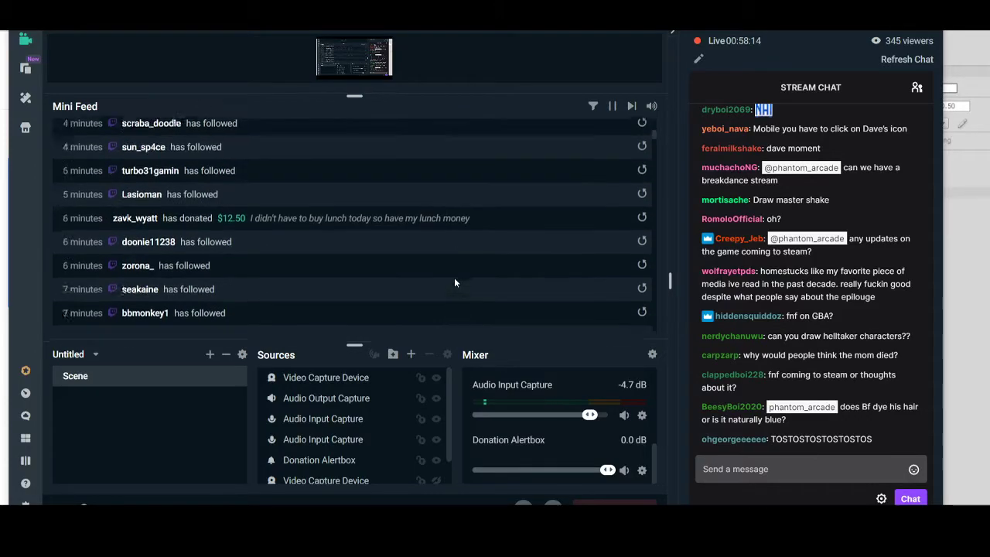
scroll(454, 282, down, 4)
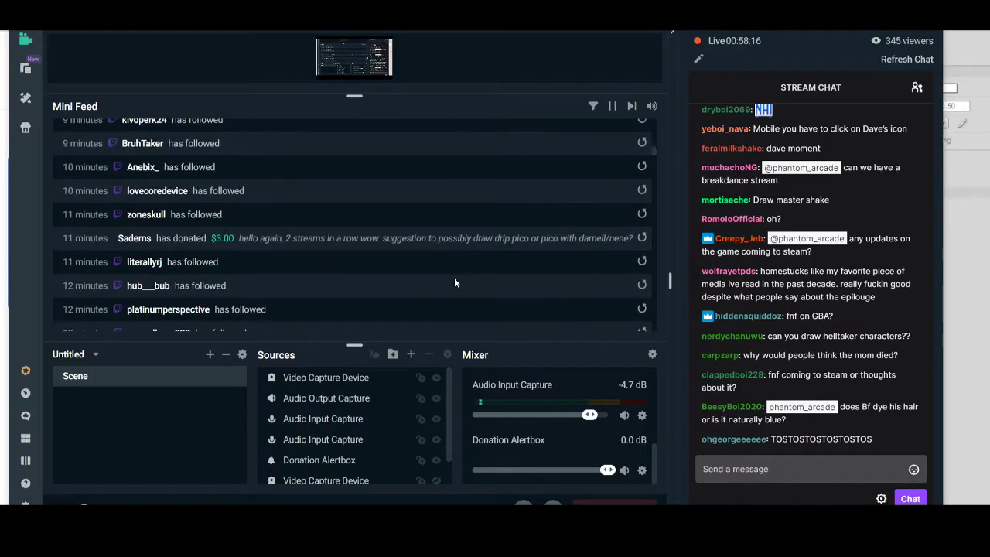
scroll(456, 280, up, 5)
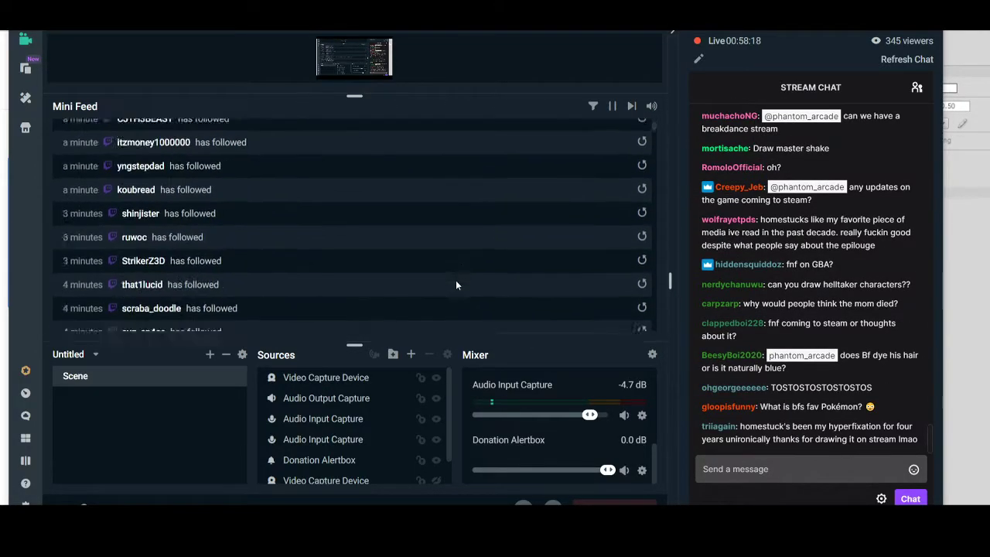
scroll(550, 142, down, 3)
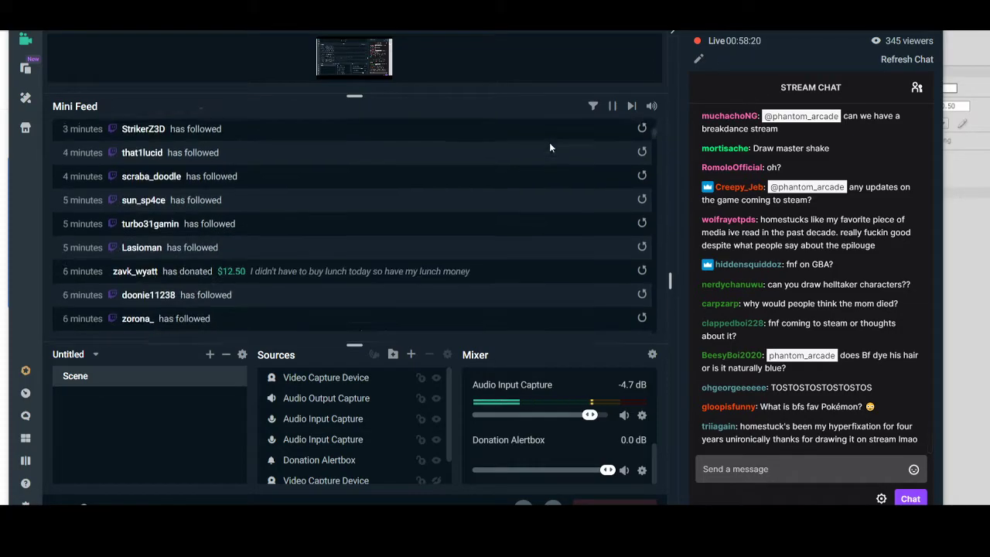
scroll(580, 155, up, 3)
drag(773, 18, 88, 4)
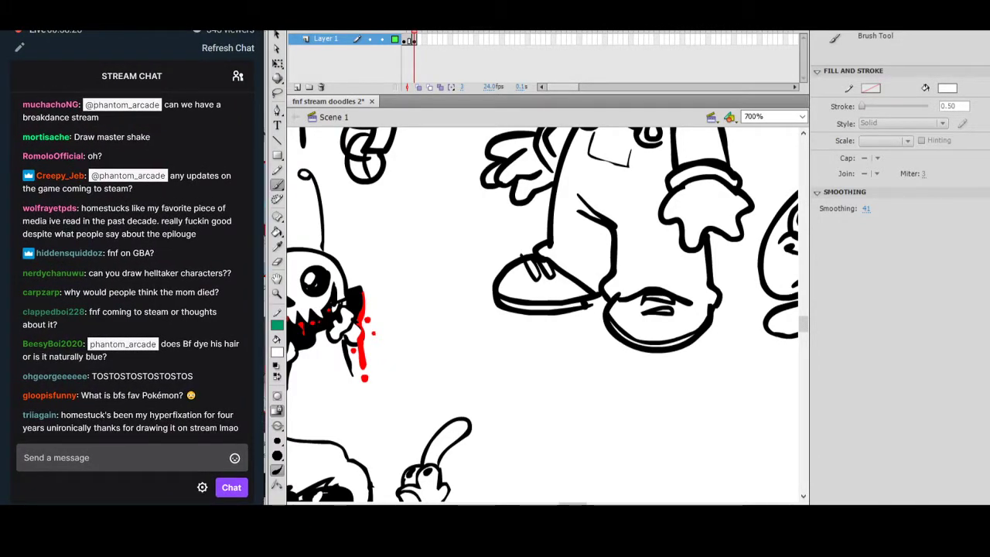
Set the brush fill to black and draw a rounded headset earpiece with inner detail lines in the blank area beside the sliced puppet.
scroll(593, 393, down, 3)
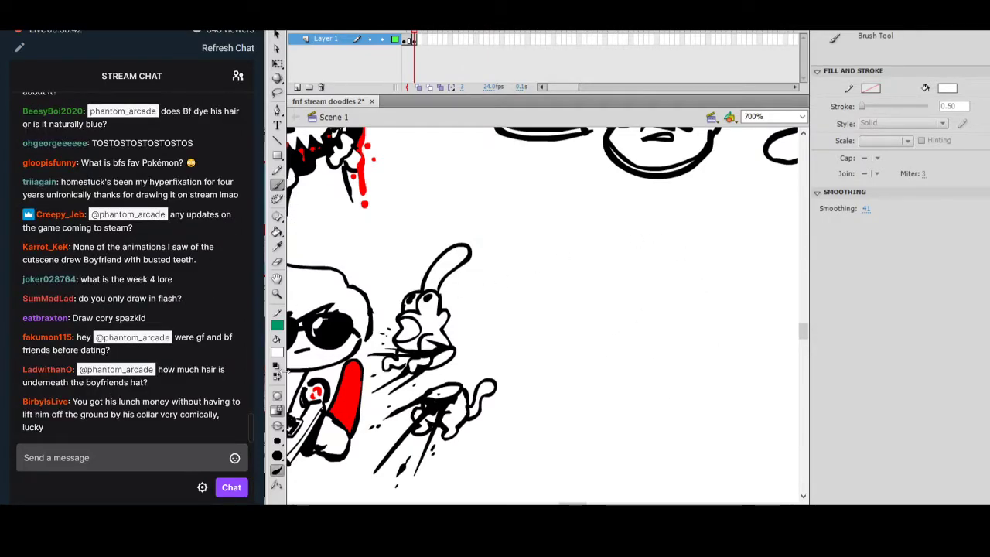
click(277, 353)
click(299, 380)
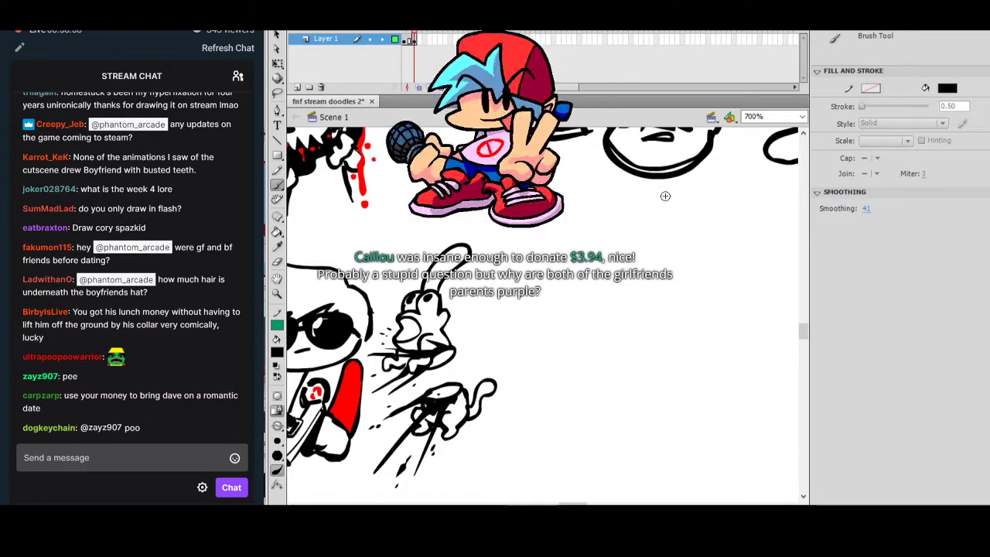
drag(680, 294, 690, 354)
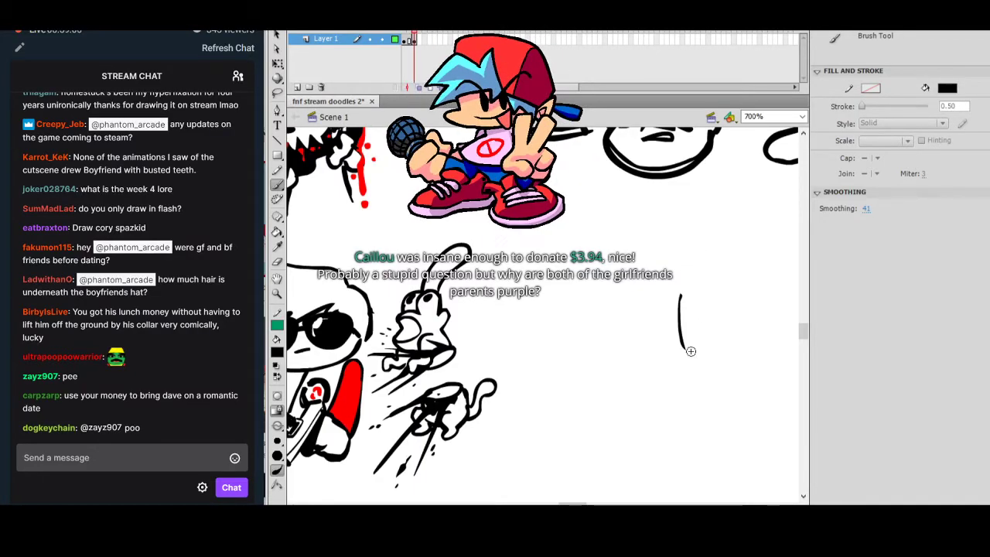
drag(681, 291, 717, 284)
drag(685, 352, 716, 352)
mouse_move(724, 286)
mouse_down()
mouse_move(727, 347)
mouse_move(699, 294)
mouse_move(697, 334)
mouse_up()
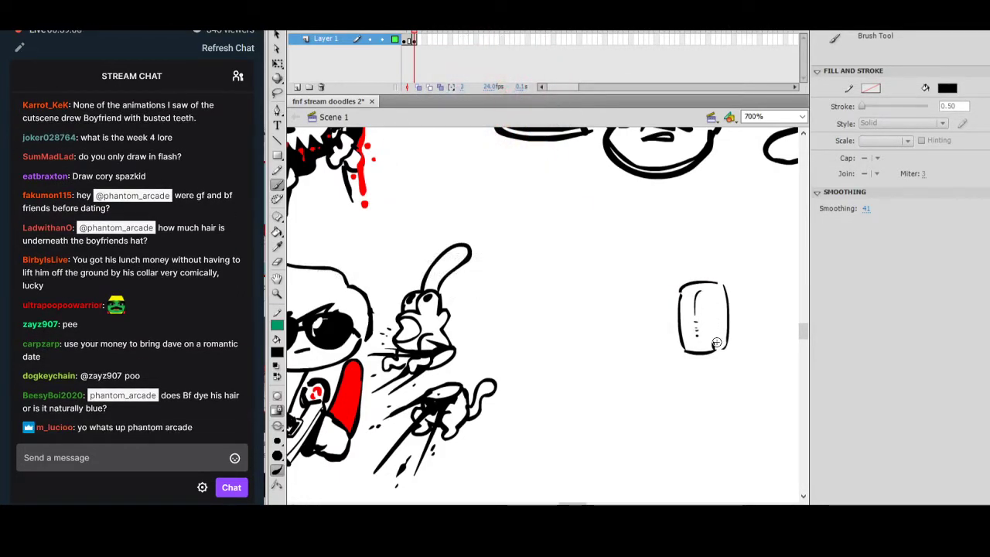
Draw a bent microphone arm below the earpiece and thicken the earpiece's outline along its upper and front edges.
mouse_move(719, 342)
mouse_down()
mouse_move(674, 368)
mouse_move(713, 372)
mouse_up()
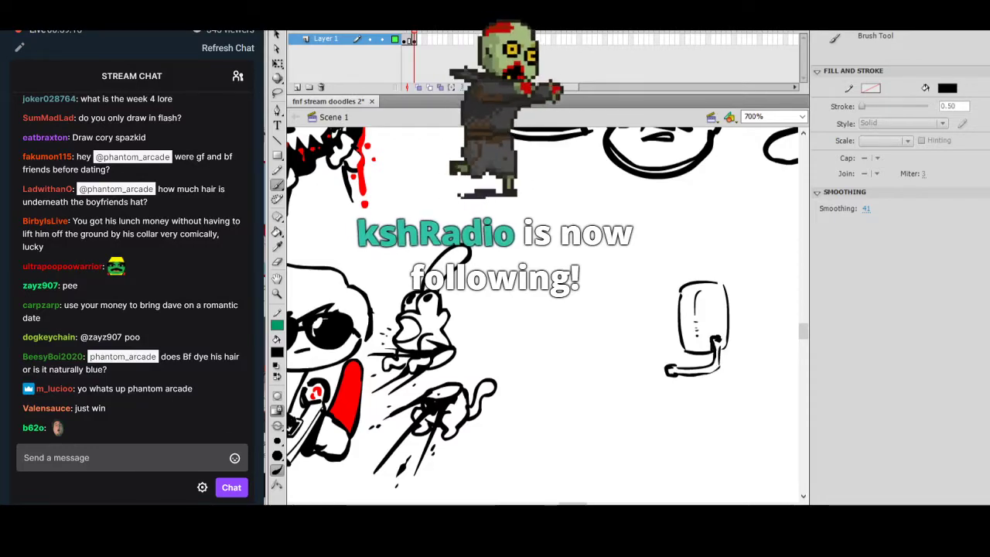
drag(709, 280, 682, 287)
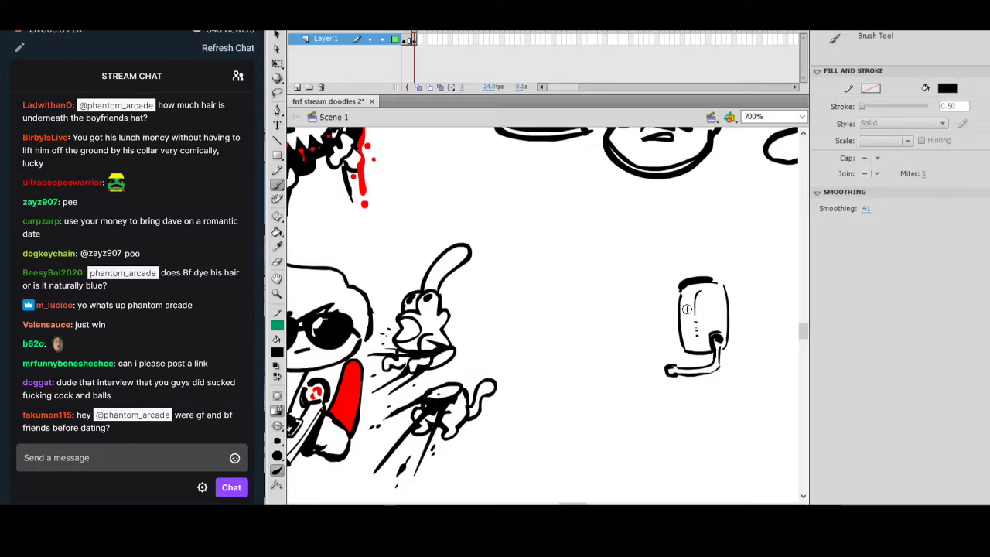
drag(677, 285, 684, 357)
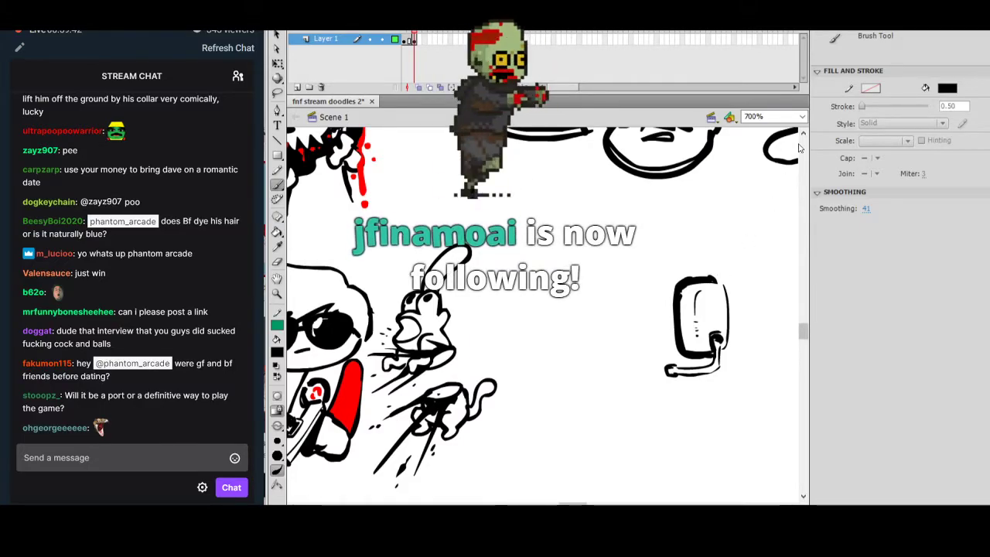
Draw Scout's cap above the earpiece with a curved brim, boxy crown and headset band lines.
mouse_move(639, 270)
mouse_down()
mouse_move(673, 277)
mouse_move(628, 266)
mouse_move(580, 280)
mouse_move(586, 292)
mouse_move(671, 274)
mouse_up()
key(ctrl+z)
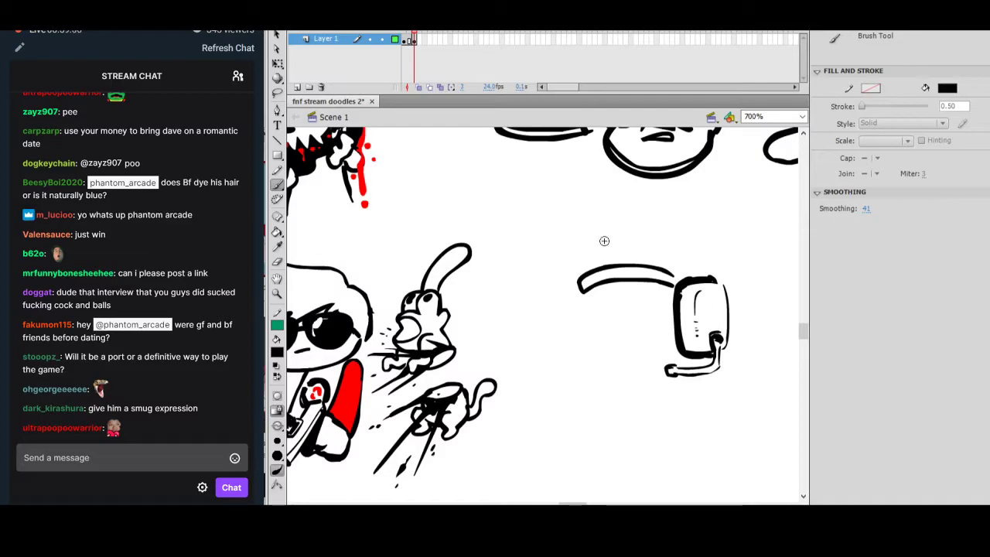
key(ctrl+z)
mouse_move(610, 245)
mouse_down()
mouse_move(644, 222)
mouse_move(697, 223)
mouse_up()
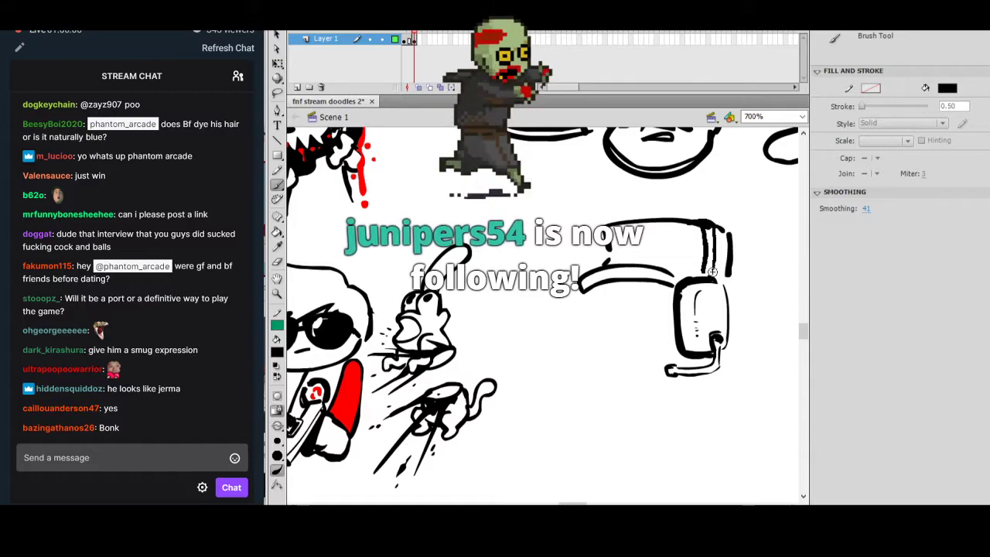
drag(730, 263, 729, 284)
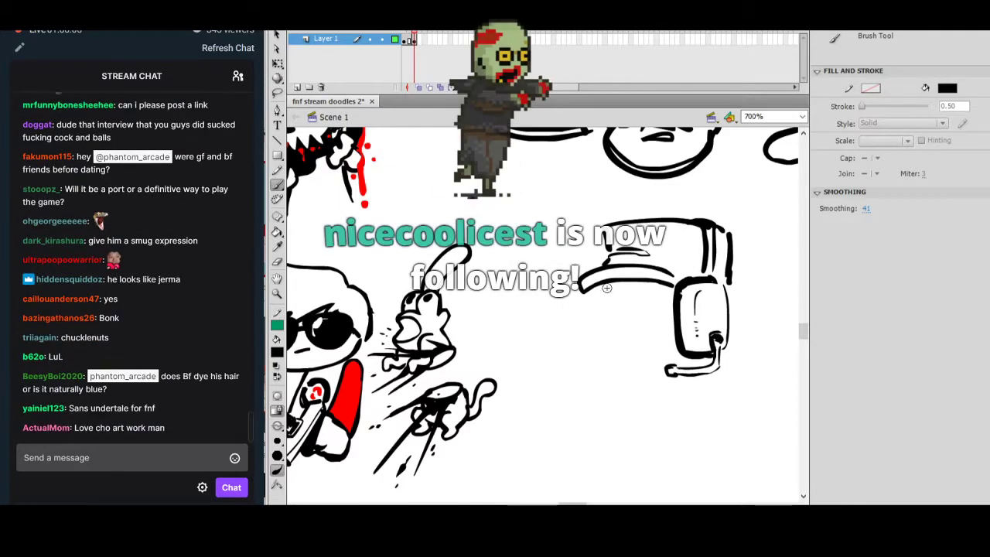
key(ctrl+z)
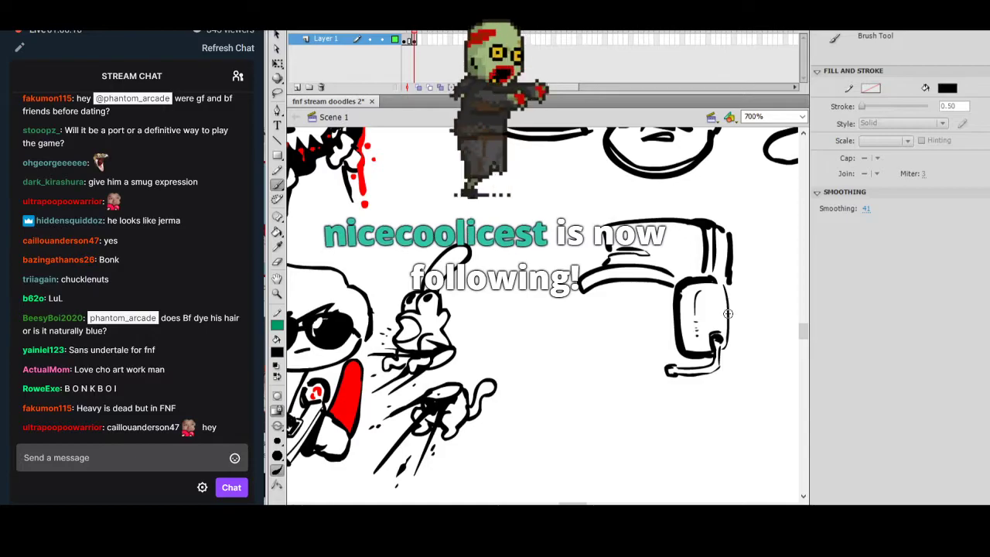
Draw Scout's face profile below the cap brim with an open mouth, teeth and an angular chin.
mouse_move(605, 285)
mouse_down()
mouse_move(618, 370)
mouse_move(642, 380)
mouse_move(664, 369)
mouse_up()
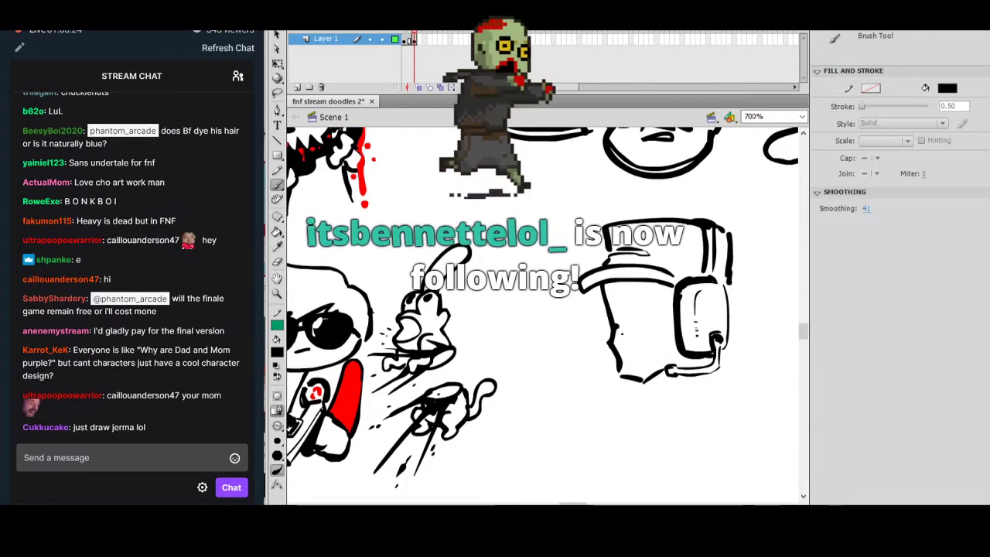
mouse_move(622, 333)
mouse_down()
mouse_move(674, 322)
mouse_move(641, 359)
mouse_move(637, 340)
mouse_up()
key(ctrl+z)
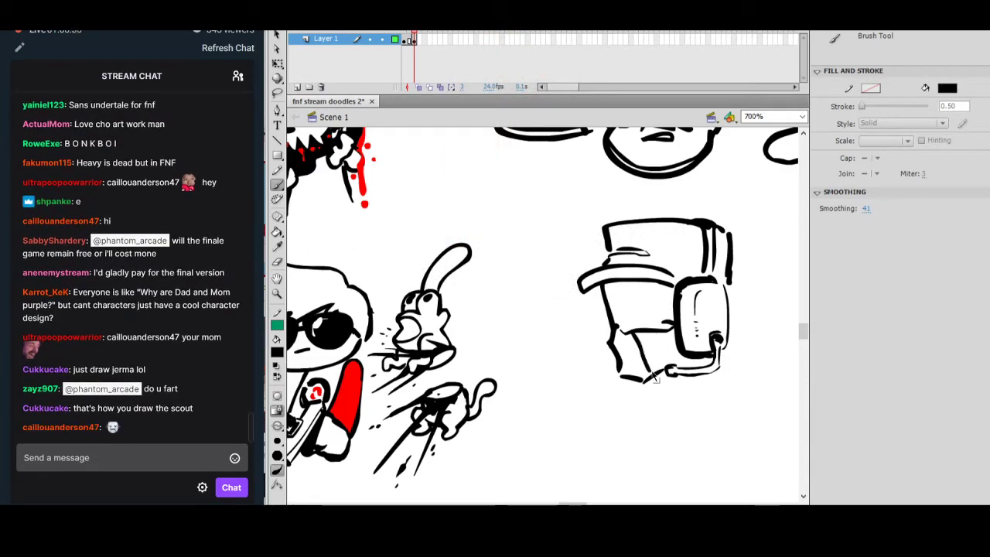
key(e)
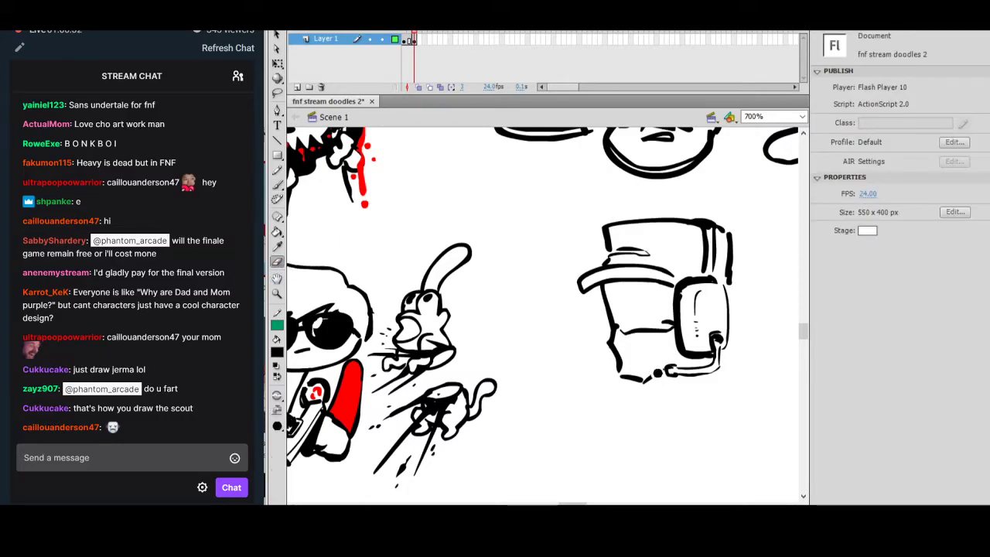
click(279, 186)
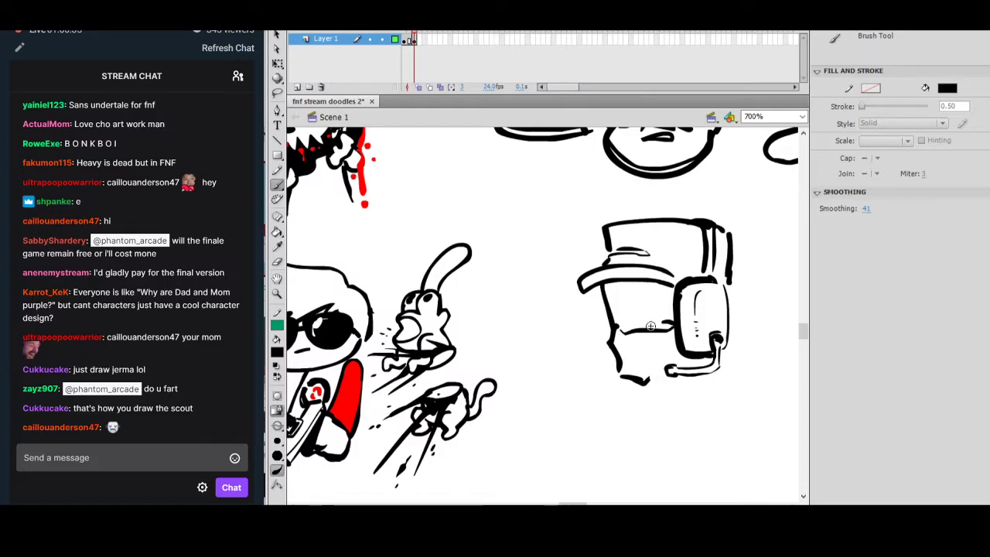
drag(632, 334, 657, 377)
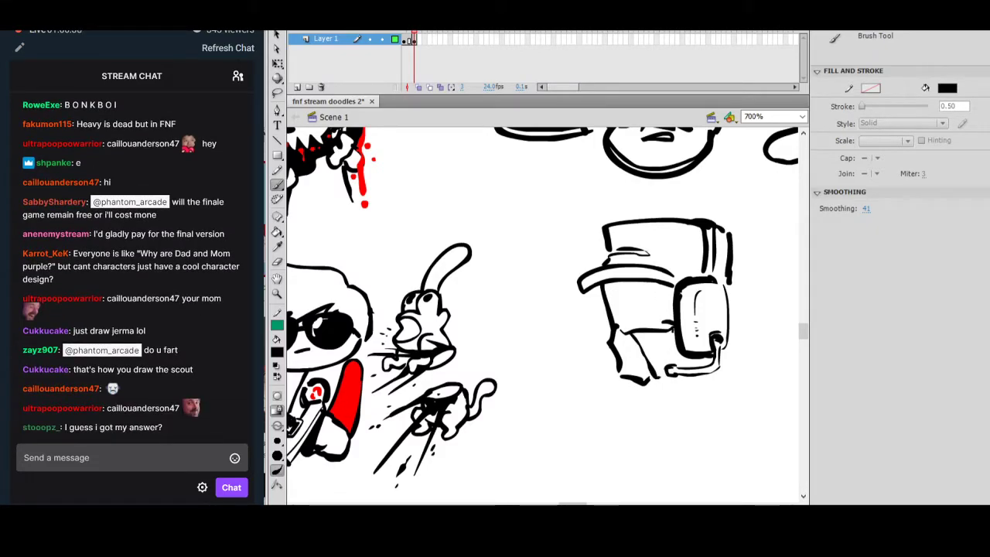
mouse_move(633, 331)
mouse_down()
mouse_move(668, 327)
mouse_move(638, 333)
mouse_move(671, 341)
mouse_move(656, 336)
mouse_move(676, 328)
mouse_move(643, 370)
mouse_up()
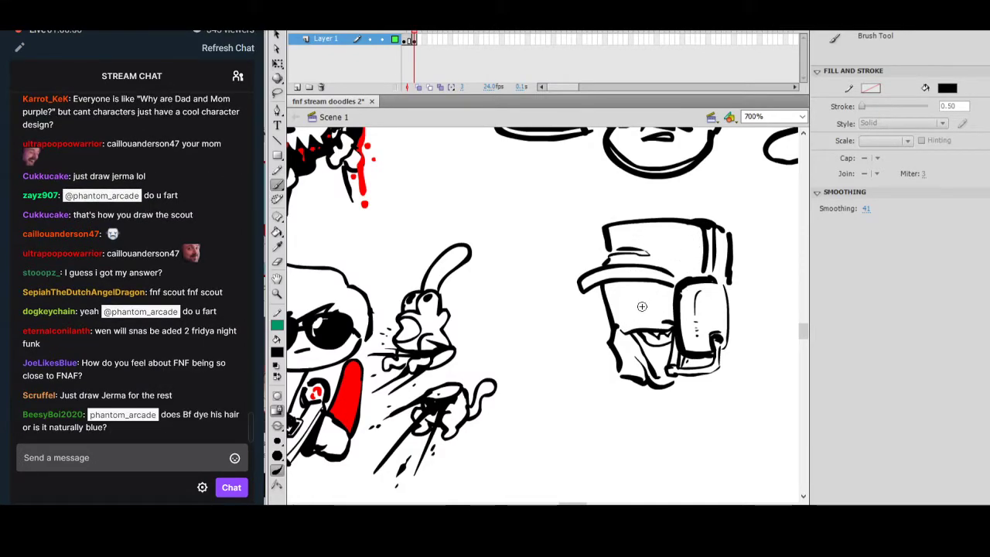
Lasso Scout's mouth and jaw strokes, nudge them downward and squash their height to about 15.0.
click(278, 94)
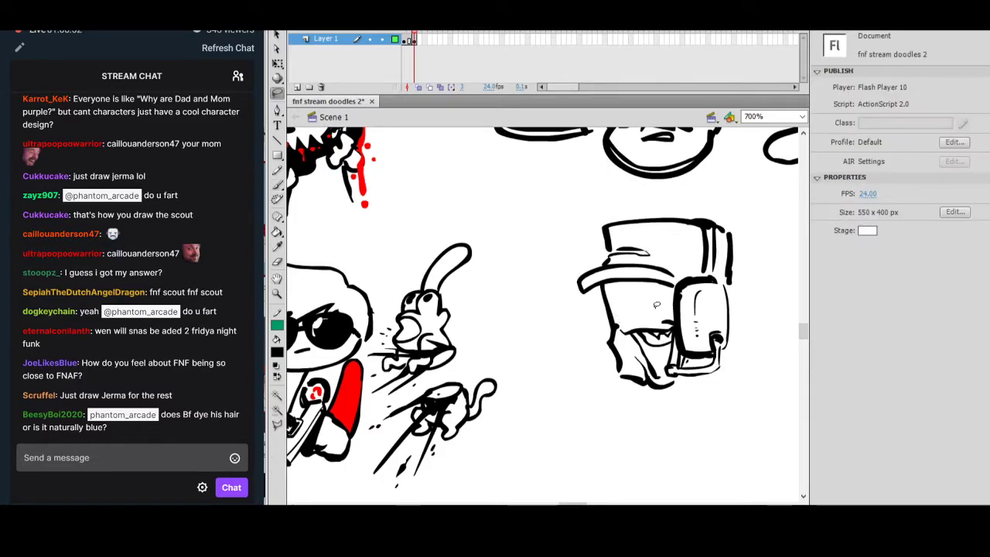
mouse_move(652, 312)
mouse_down()
mouse_move(619, 326)
mouse_move(634, 360)
mouse_move(682, 386)
mouse_move(667, 363)
mouse_move(690, 357)
mouse_move(672, 308)
mouse_move(650, 309)
mouse_up()
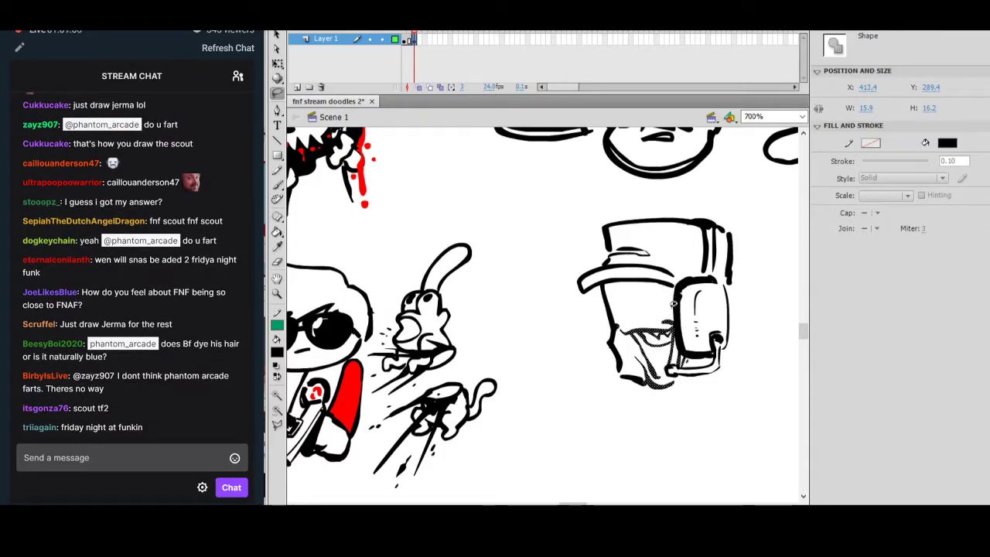
key(Down)
key(Down)
key(Down)
key(Down)
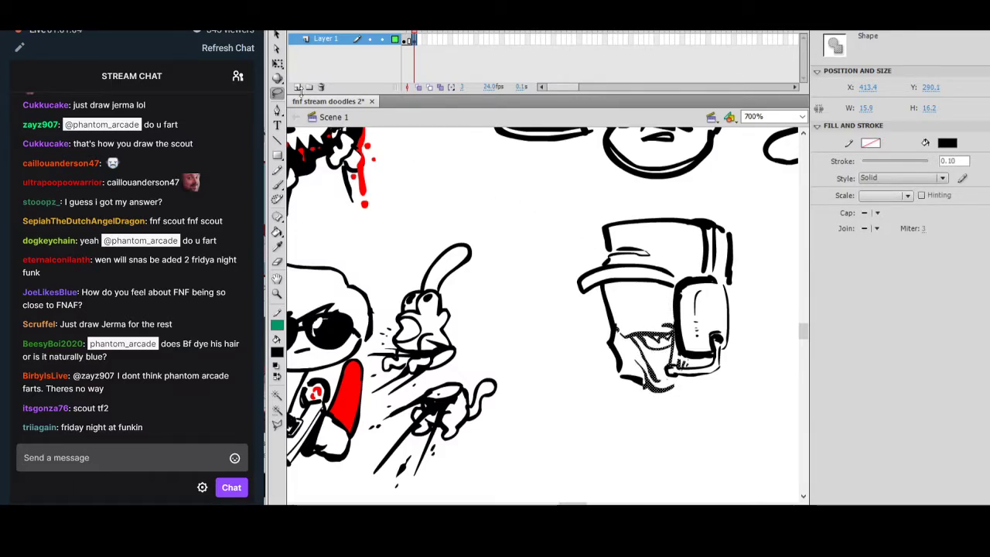
click(277, 63)
drag(653, 320, 653, 322)
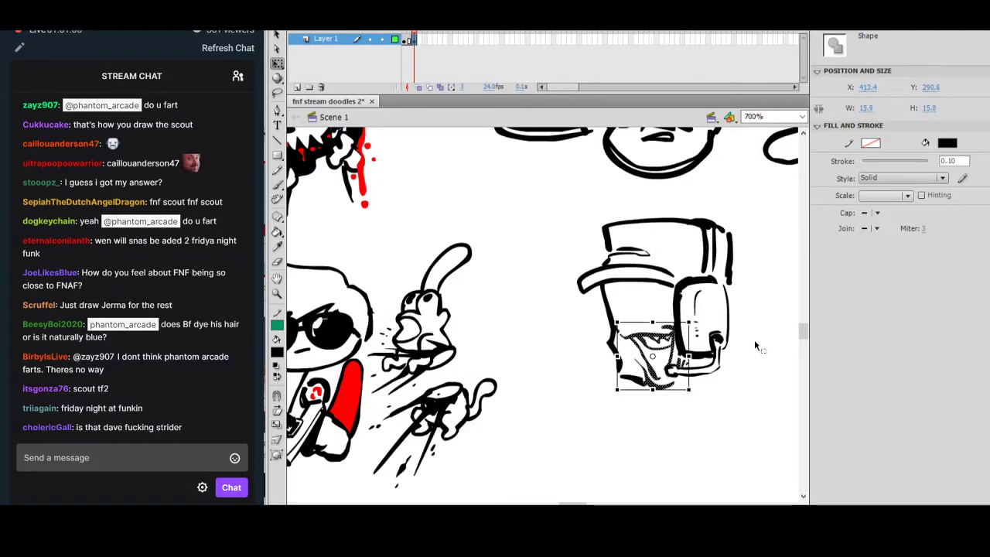
click(754, 340)
Add black shading strokes beneath the earpiece and extend the earpiece's front edge toward the cap brim.
key(b)
drag(681, 353, 686, 368)
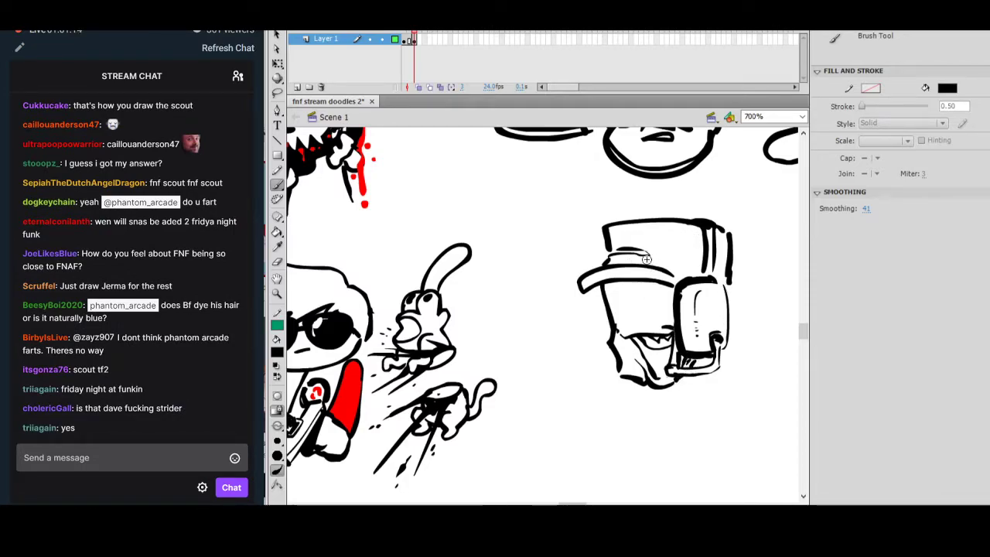
key(ctrl+z)
drag(676, 287, 650, 315)
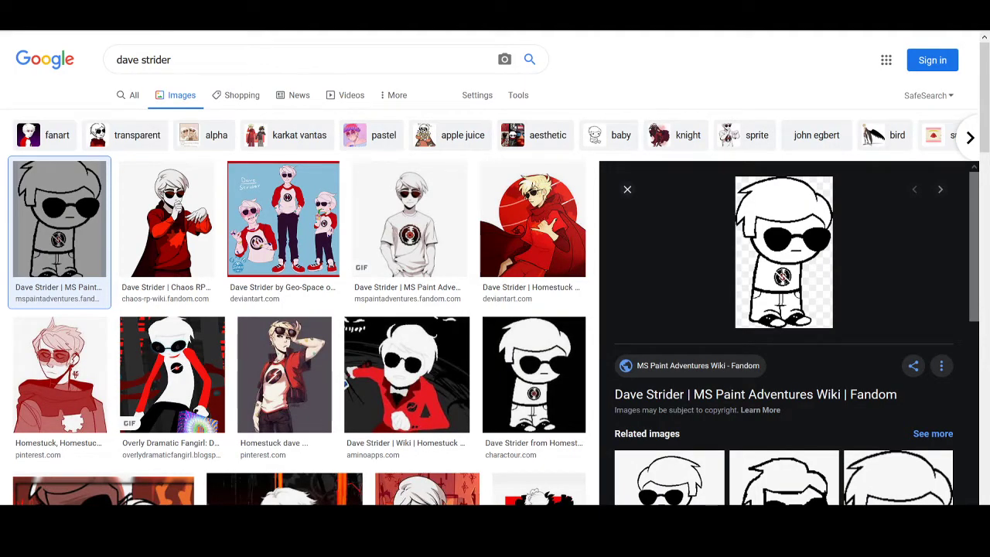
Switch to the browser, search for "scout tf2", examine the Scout reference images, and return to the Flash drawing.
key(ctrl+l)
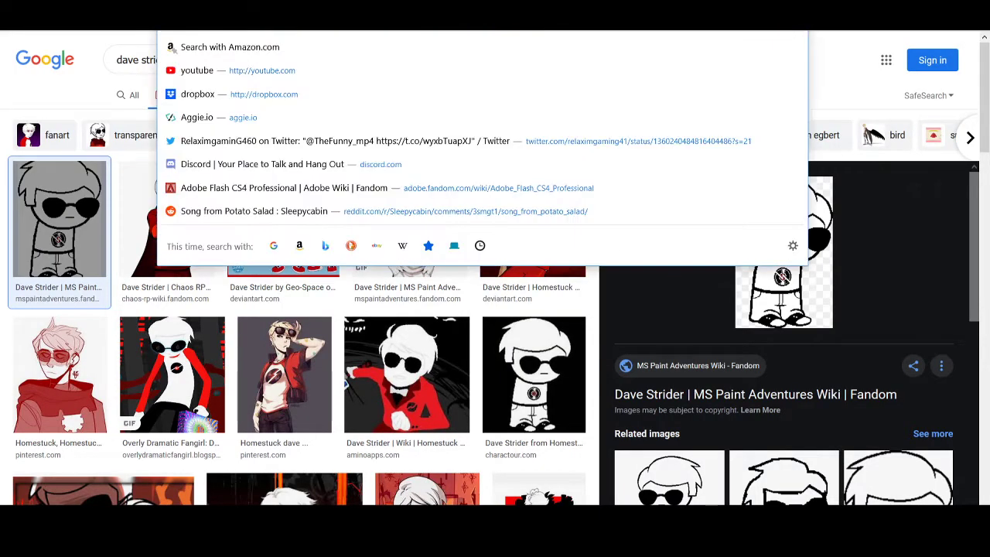
text(scout)
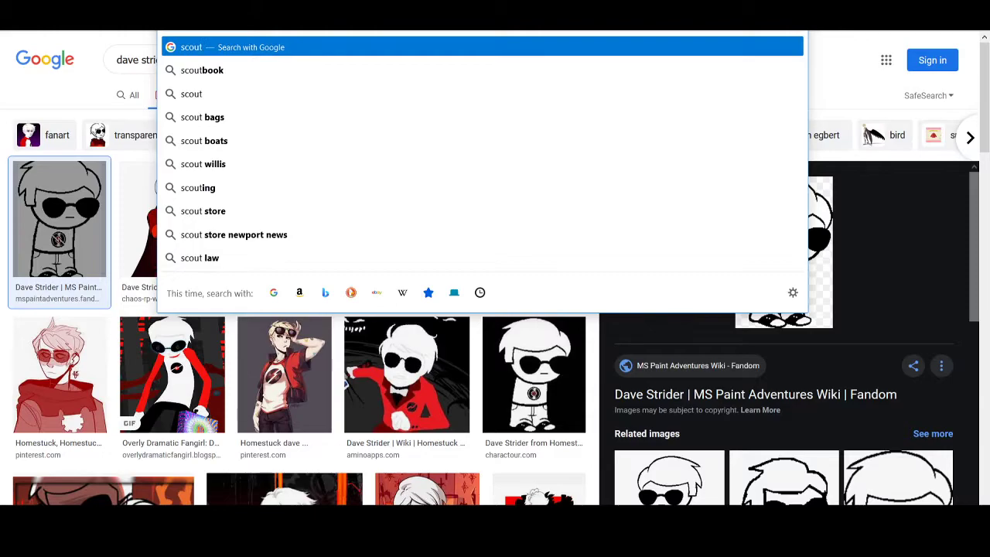
text( tf2)
key(Return)
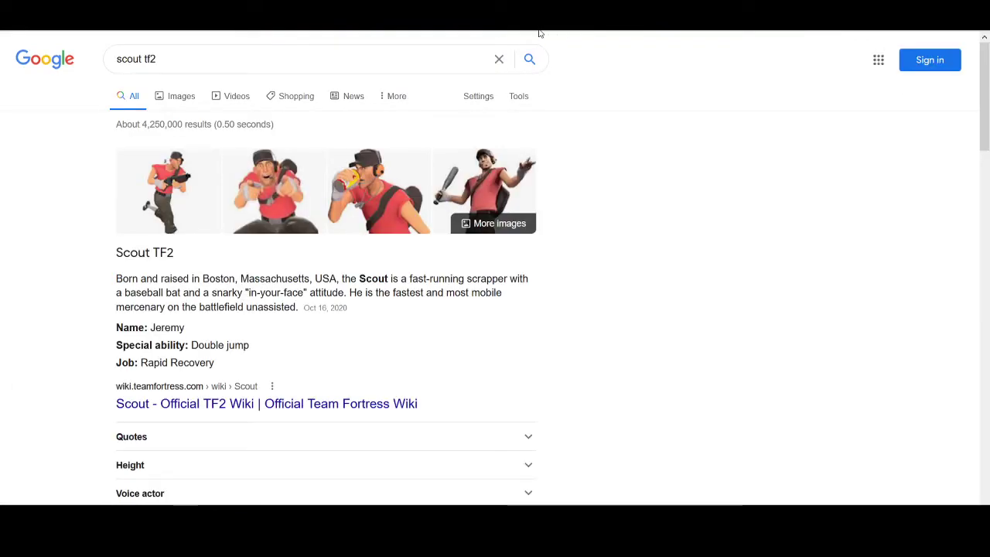
click(287, 208)
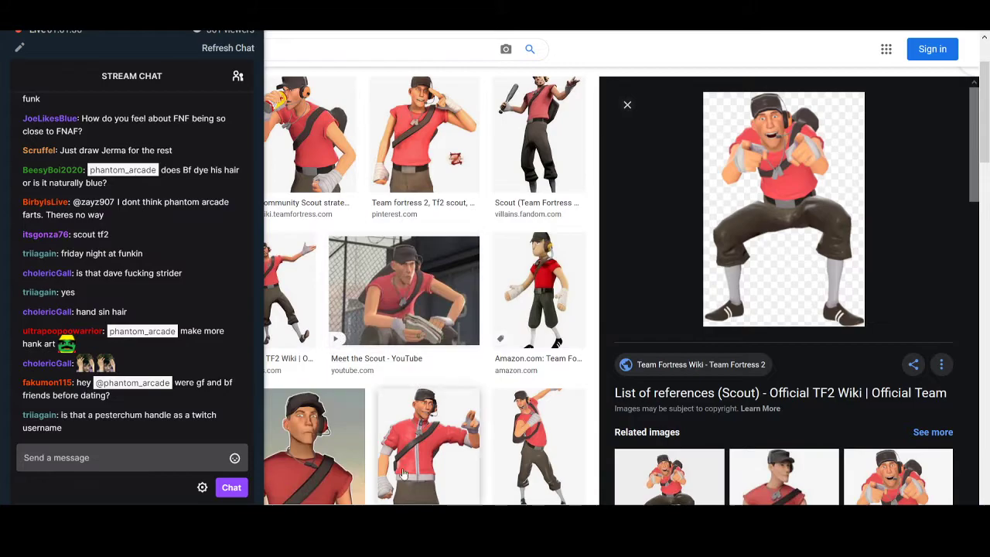
key(alt+Tab)
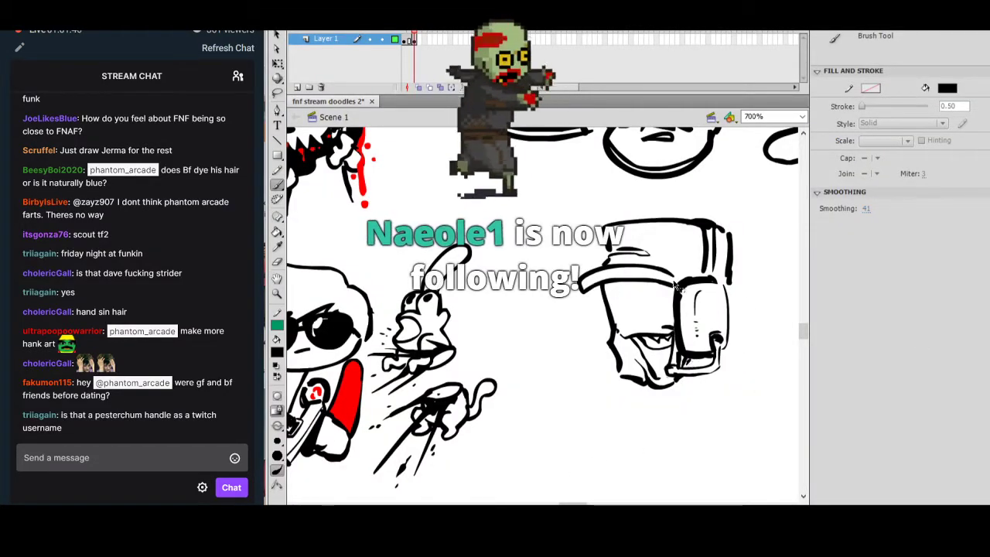
Erase the jagged teeth from Scout's mouth and redraw the mouth's back edge beside the microphone.
key(e)
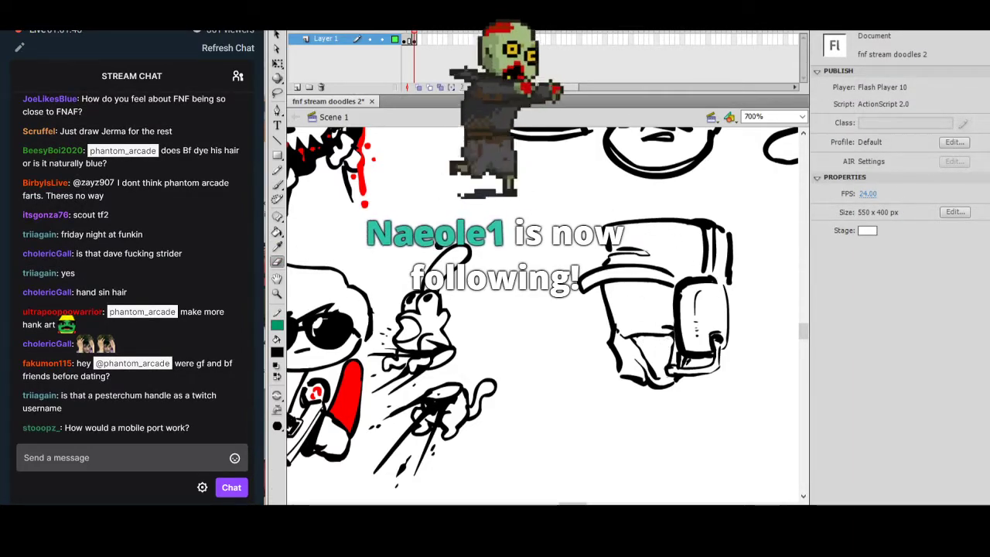
click(277, 186)
mouse_move(682, 348)
mouse_down()
mouse_move(730, 342)
mouse_move(708, 361)
mouse_up()
key(ctrl+z)
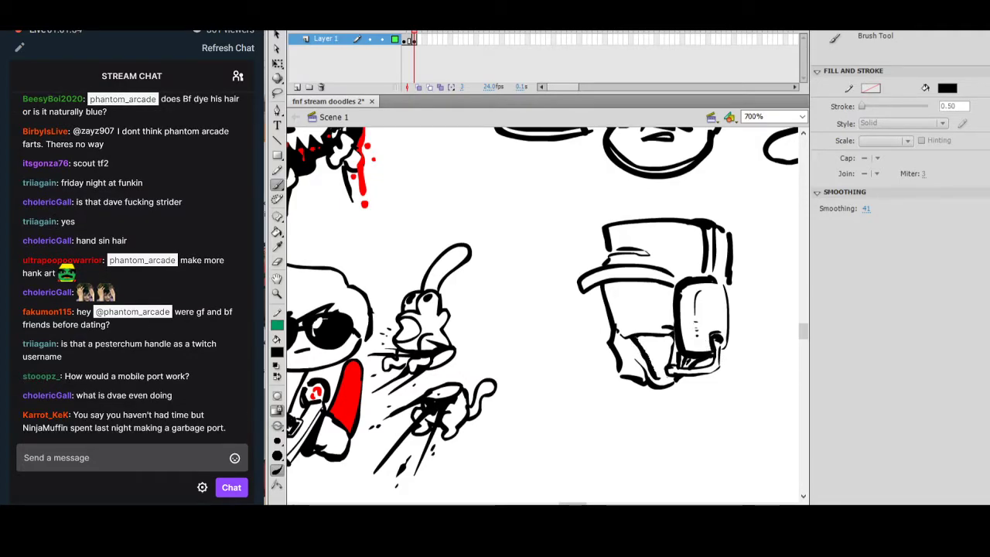
drag(669, 367, 674, 337)
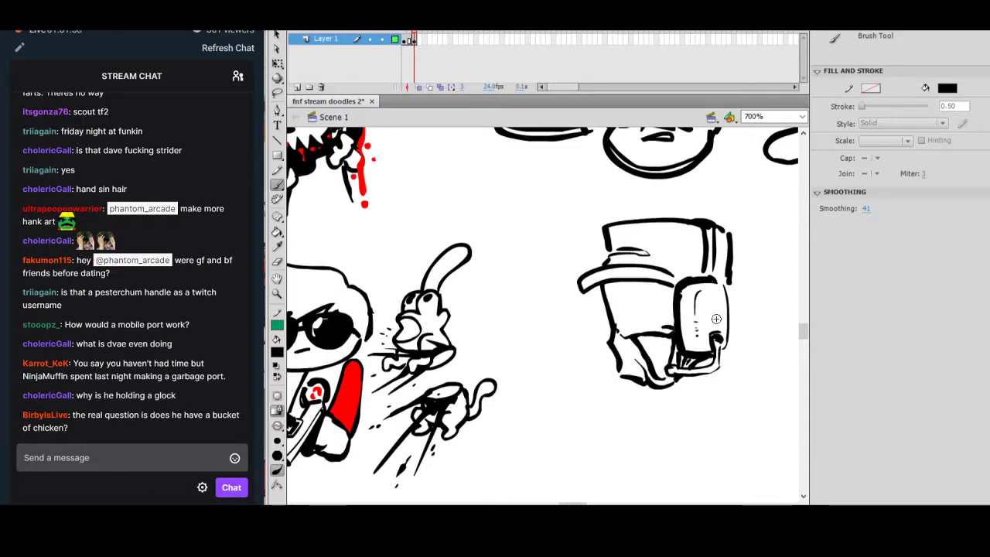
key(ctrl+z)
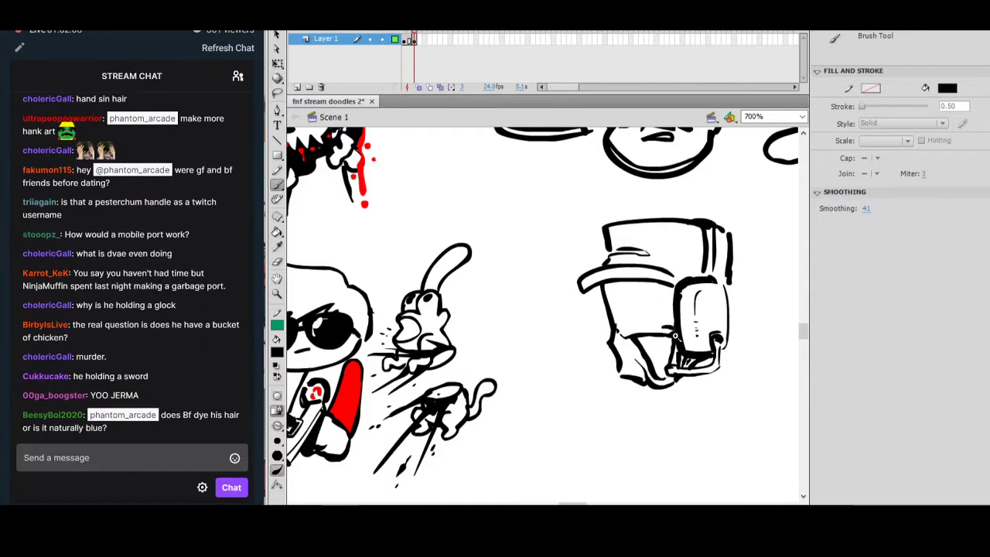
Draw a straight row of square upper teeth inside Scout's open mouth.
ctrl+click(677, 338)
drag(686, 331, 673, 362)
drag(456, 352, 512, 349)
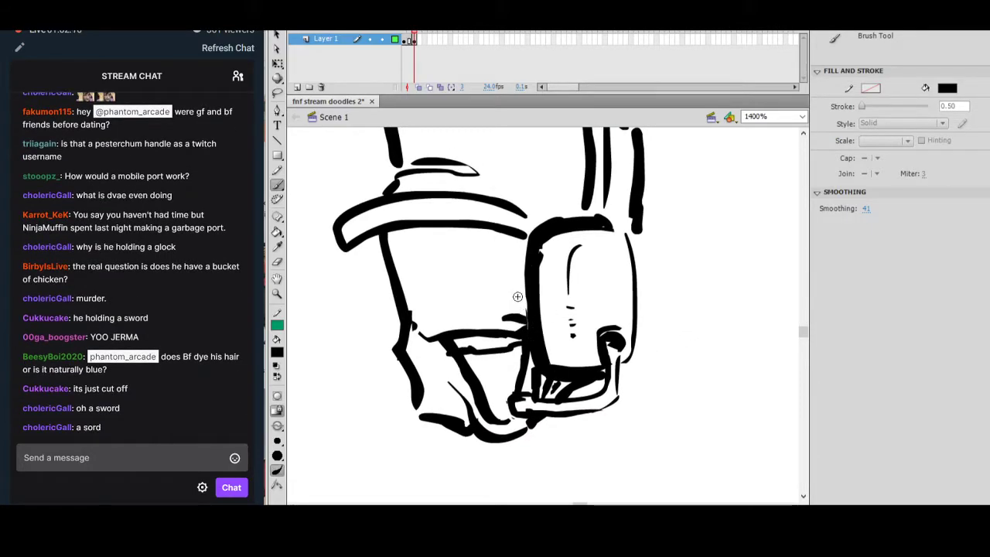
key(ctrl+z)
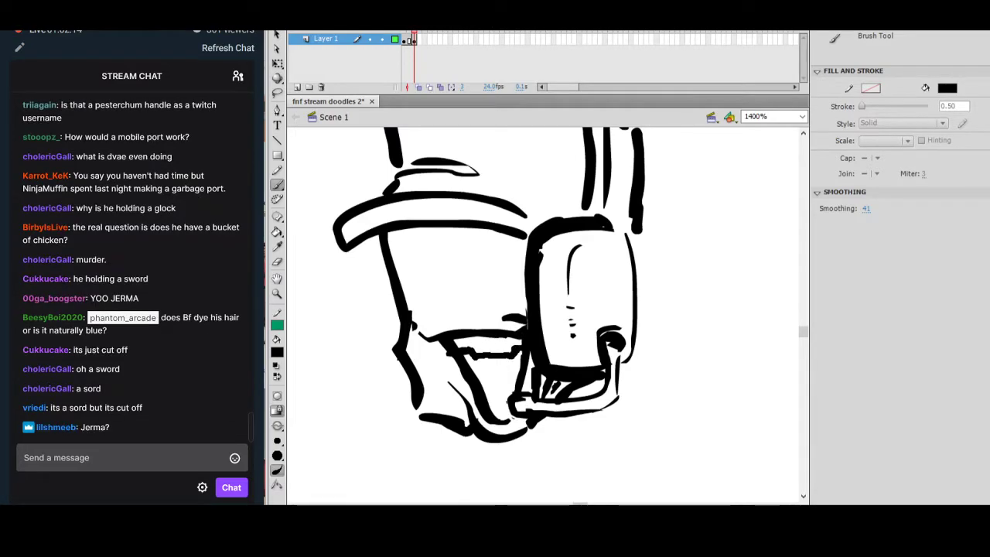
key(ctrl+minus)
drag(626, 348, 678, 378)
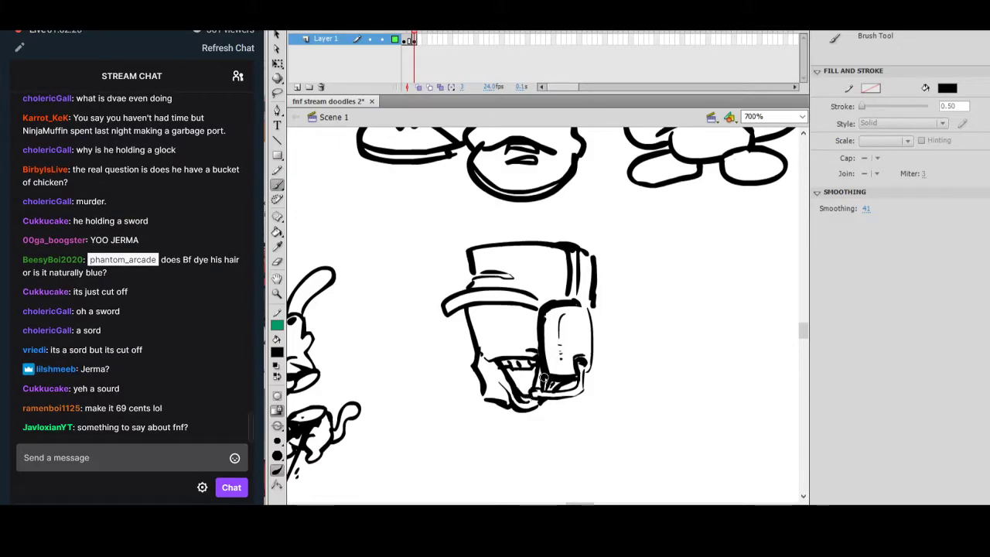
Fill the inside of Scout's open mouth with black and draw his narrowed eyes with creases beneath the cap brim.
drag(534, 369, 525, 382)
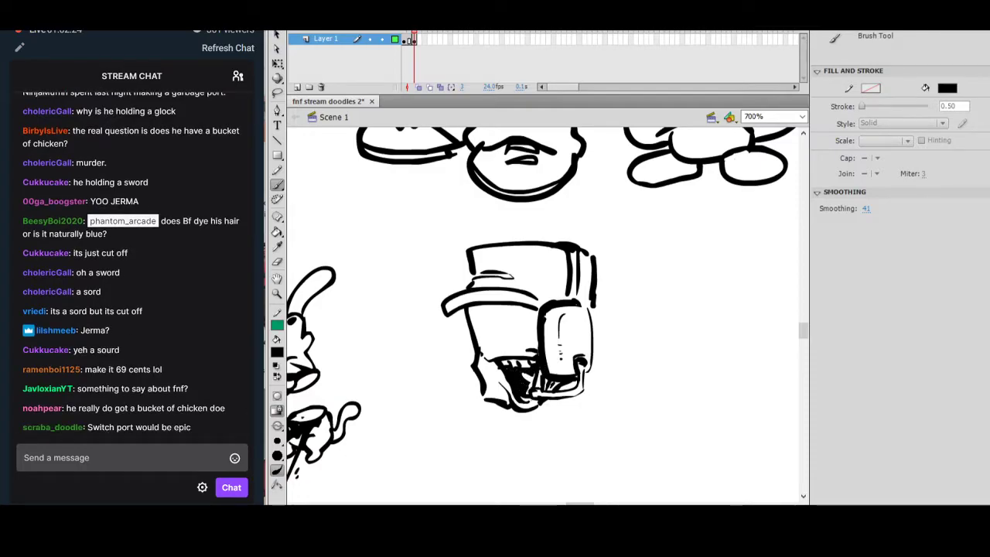
drag(573, 254, 633, 293)
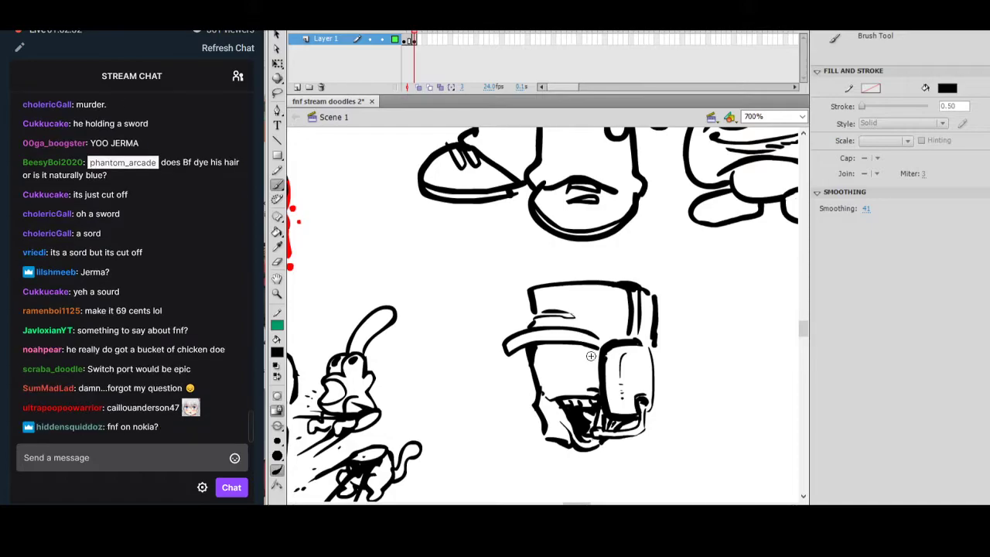
mouse_move(598, 362)
mouse_down()
mouse_move(586, 362)
mouse_move(592, 374)
mouse_up()
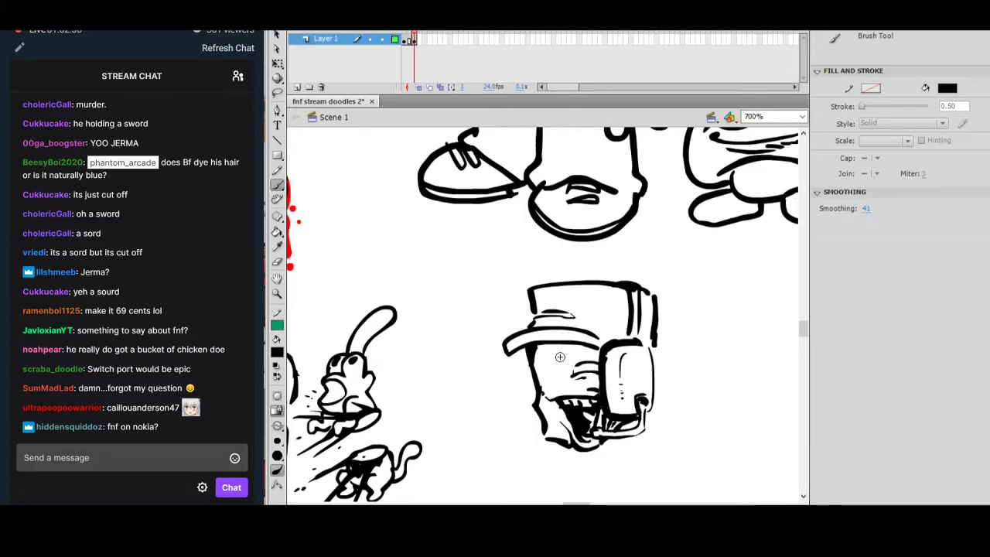
drag(561, 369, 539, 366)
drag(546, 370, 595, 365)
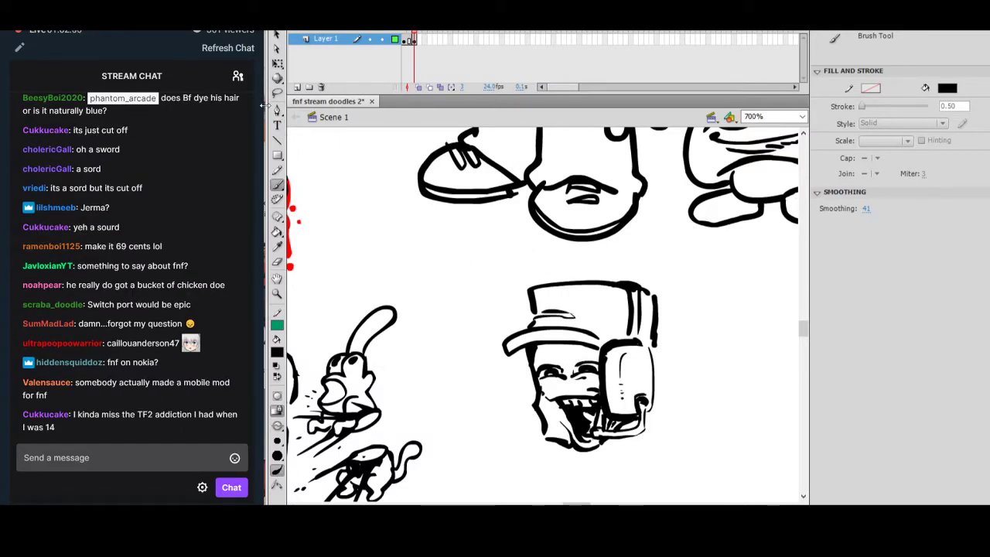
click(277, 91)
mouse_move(541, 390)
mouse_down()
mouse_move(572, 452)
mouse_move(615, 448)
mouse_move(595, 430)
mouse_move(628, 417)
mouse_move(606, 415)
mouse_move(602, 377)
mouse_up()
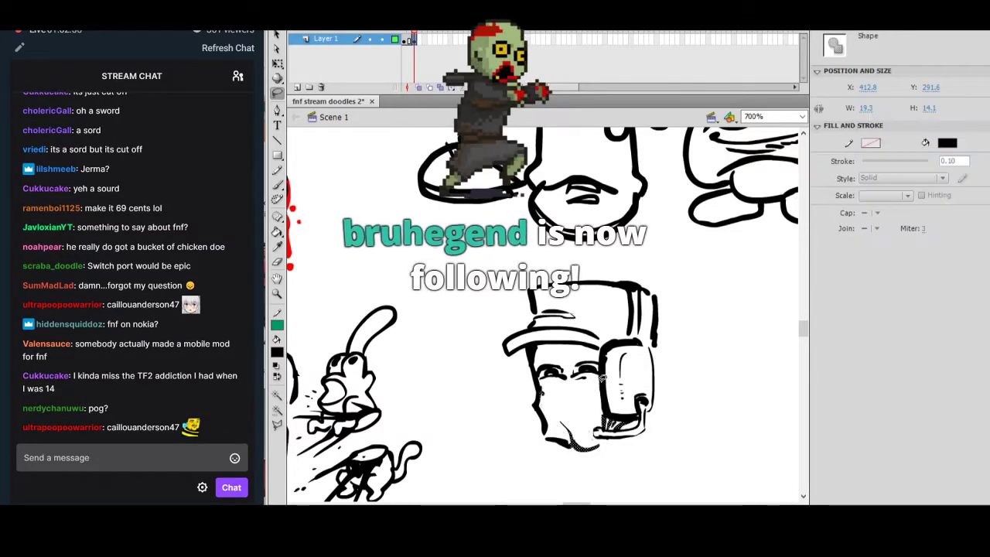
click(631, 384)
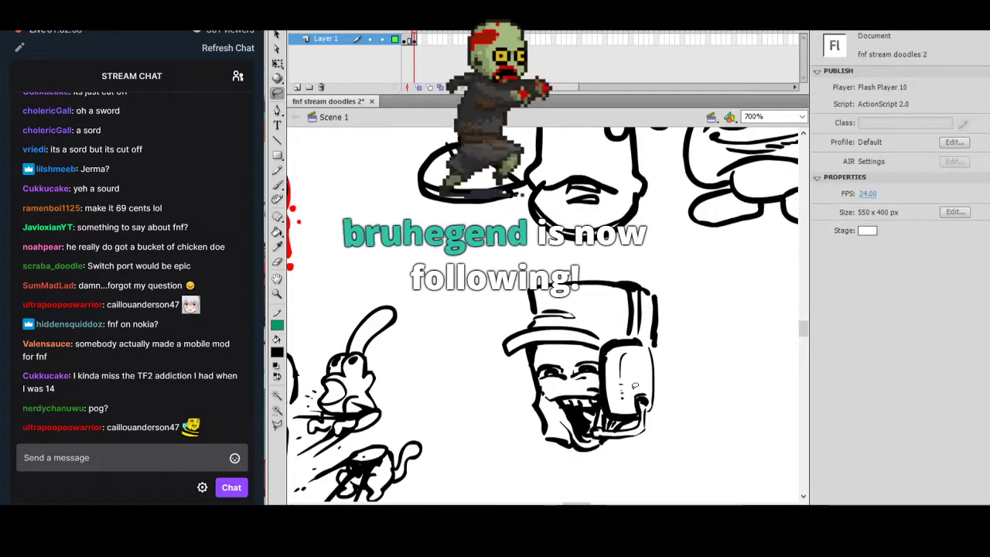
Check the Scout reference image in the browser, return to the Flash drawing, and brush in eyebrows and forehead creases under the cap brim.
key(b)
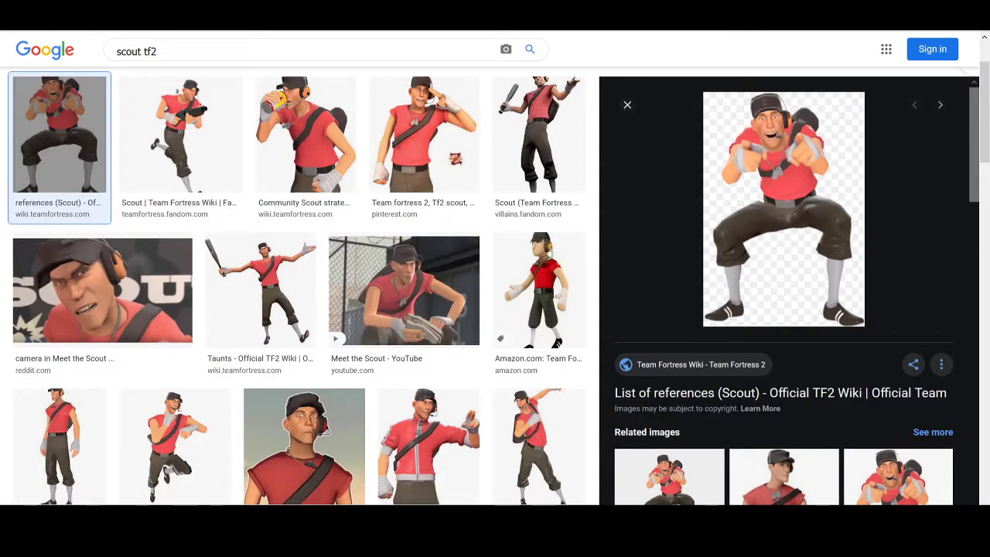
key(alt+Tab)
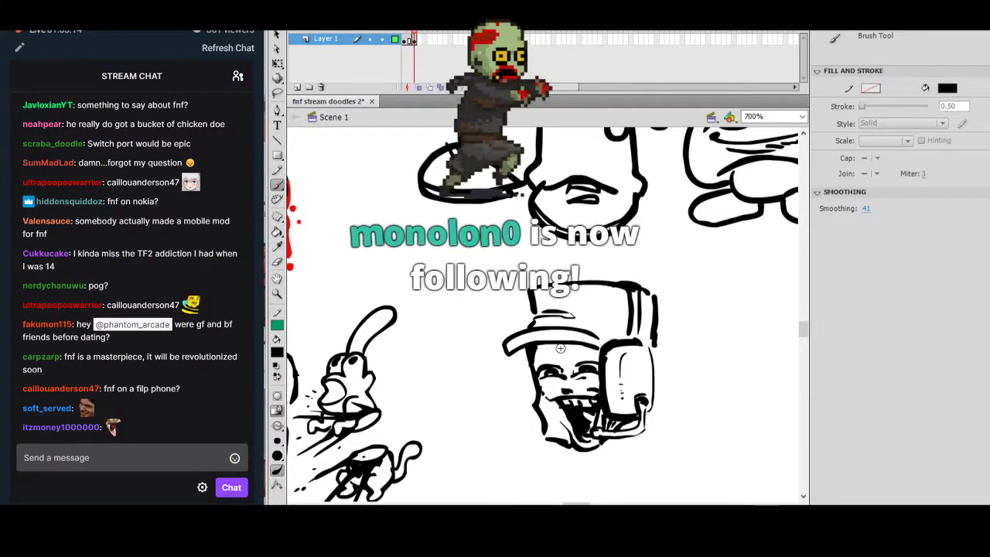
drag(561, 348, 561, 342)
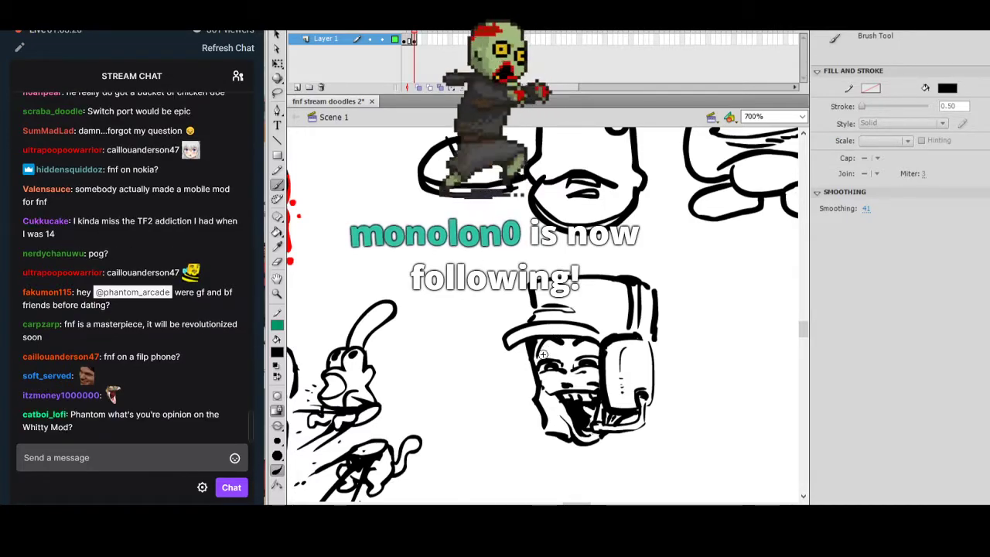
Thicken the headset's microphone arm below the earpiece with black brush strokes.
drag(657, 369, 661, 324)
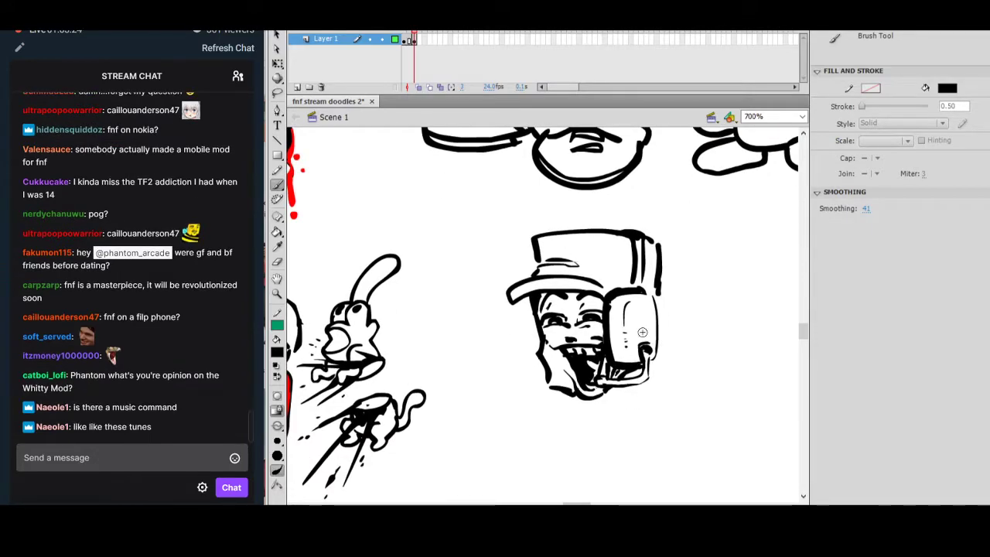
mouse_move(631, 377)
mouse_down()
mouse_move(611, 387)
mouse_move(650, 358)
mouse_up()
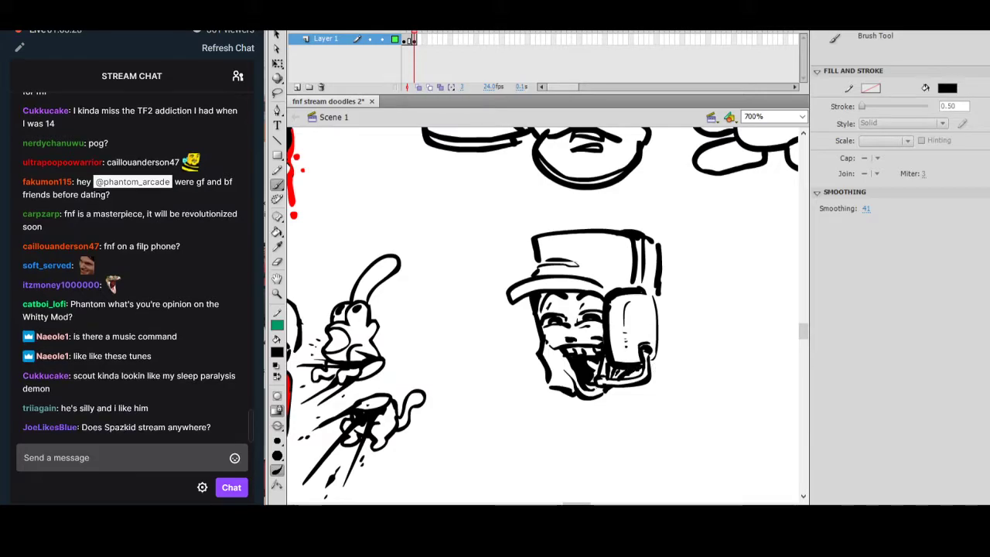
click(615, 391)
key(ctrl+z)
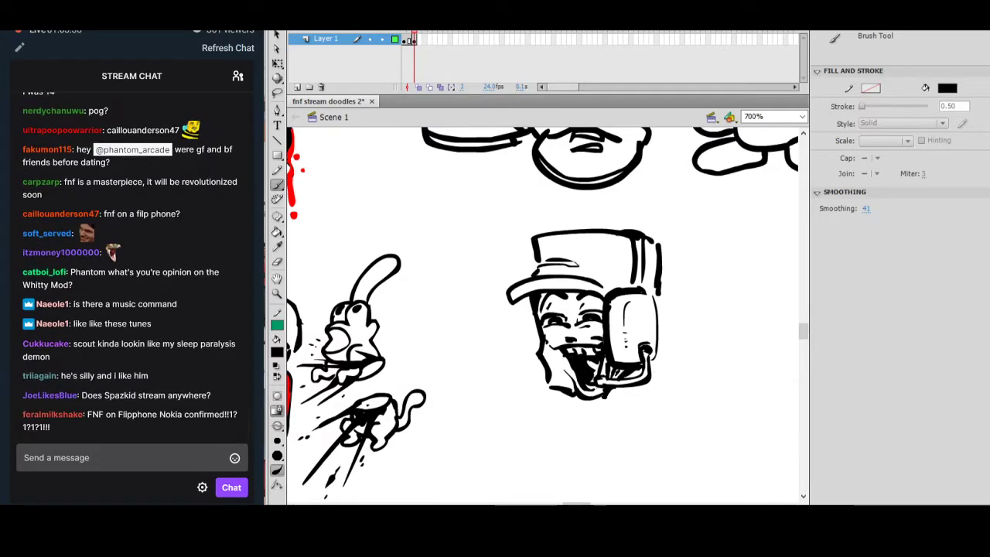
Draw Scout's short shirt sleeve below his head and outline the bent forearm reaching forward to the wrist.
mouse_move(615, 457)
mouse_down()
mouse_move(658, 439)
mouse_move(653, 400)
mouse_move(656, 438)
mouse_move(671, 372)
mouse_up()
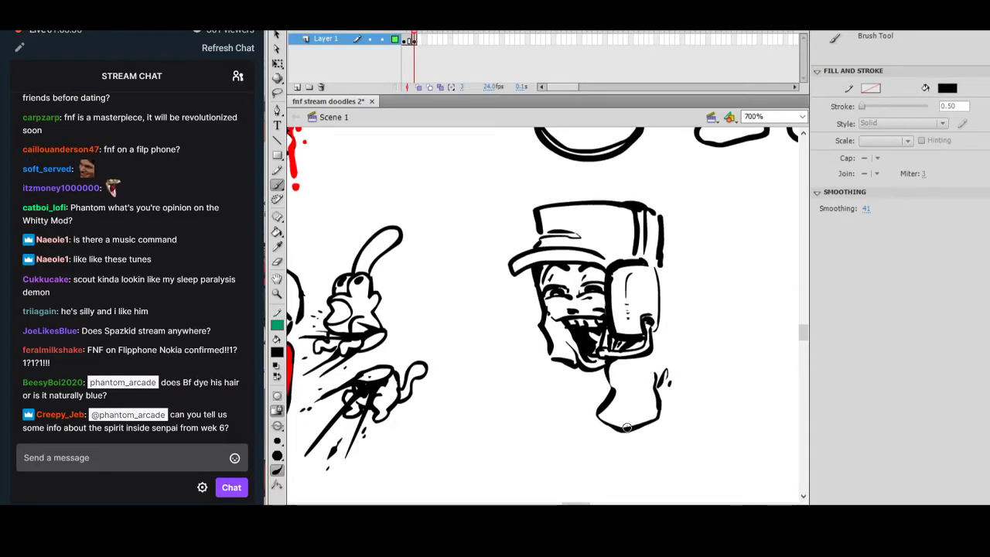
drag(610, 424, 606, 447)
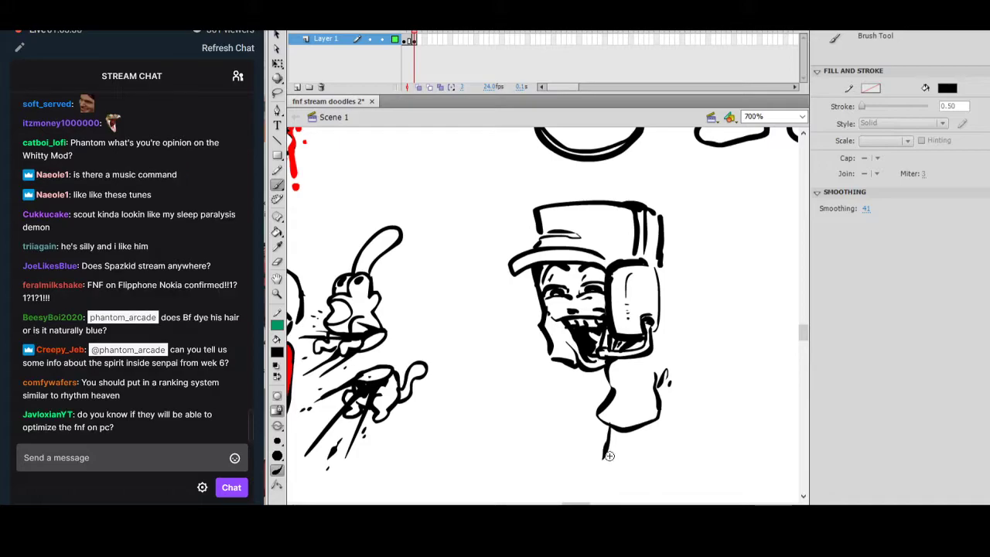
drag(605, 450, 539, 448)
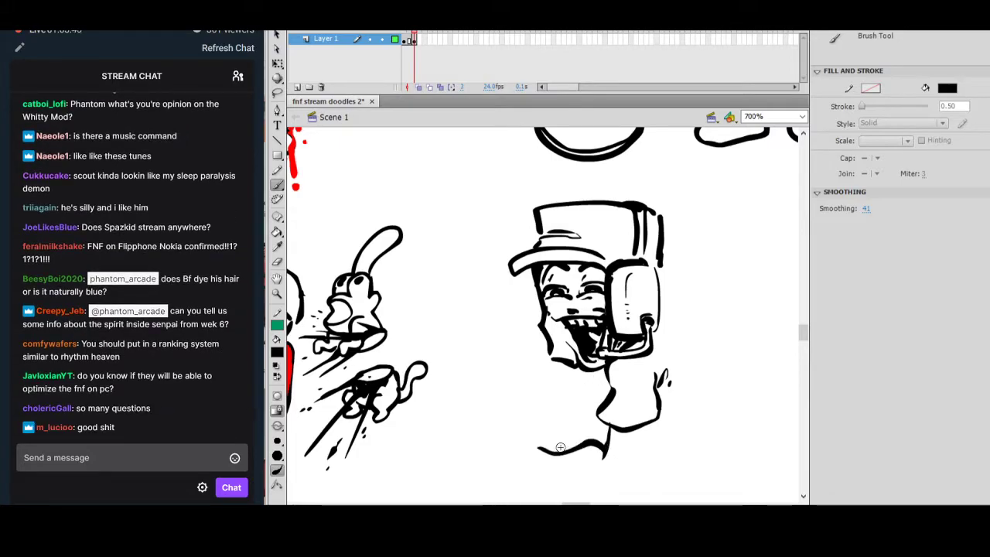
key(ctrl+z)
drag(539, 448, 607, 437)
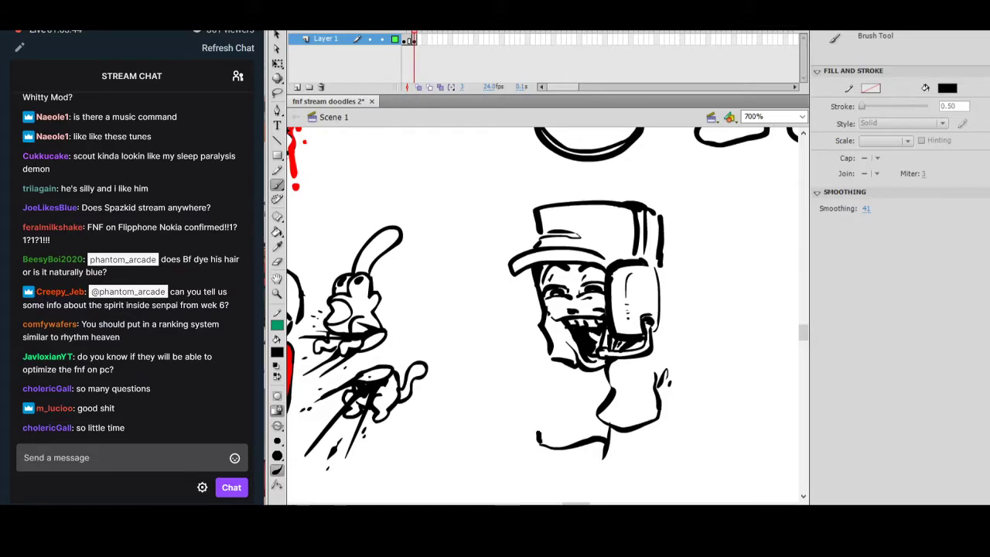
mouse_move(513, 428)
mouse_down()
mouse_move(503, 430)
mouse_move(509, 461)
mouse_move(542, 485)
mouse_move(622, 487)
mouse_up()
drag(649, 427, 638, 472)
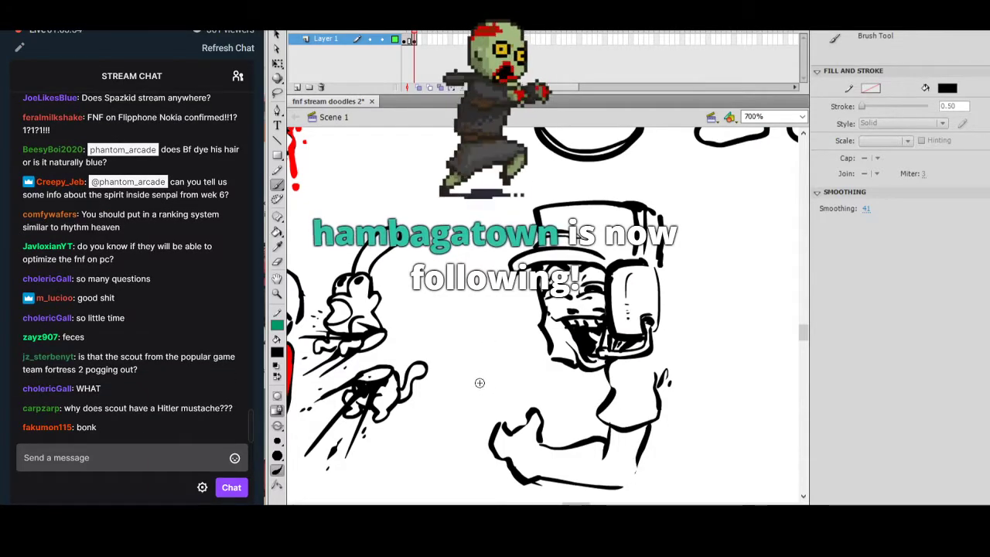
mouse_move(474, 366)
mouse_down()
mouse_move(476, 387)
mouse_move(517, 378)
mouse_move(499, 387)
mouse_up()
key(ctrl+z)
key(ctrl+z)
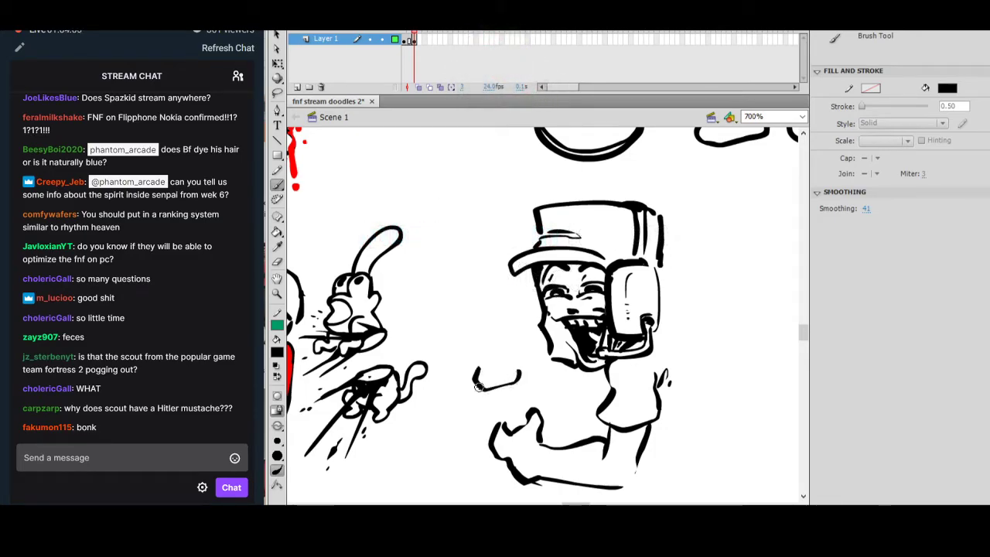
drag(512, 386, 517, 367)
key(ctrl+z)
key(ctrl+z)
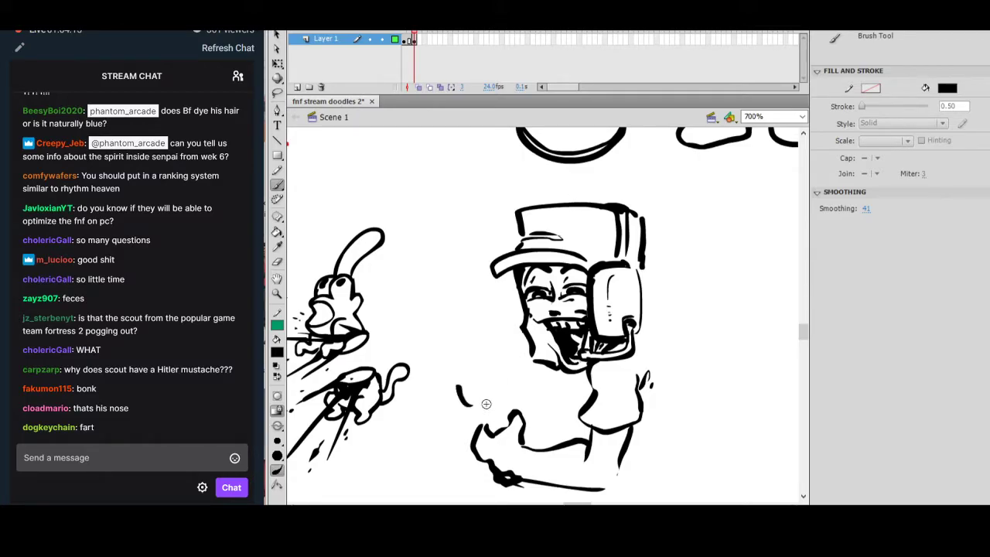
Draw Scout's clenched fist above the wrist, with curled fingers, a thumb and small black dots along the fingers.
mouse_move(455, 384)
mouse_down()
mouse_move(466, 402)
mouse_move(498, 392)
mouse_move(469, 415)
mouse_move(449, 377)
mouse_move(515, 411)
mouse_move(503, 383)
mouse_up()
key(ctrl+z)
key(ctrl+z)
key(ctrl+z)
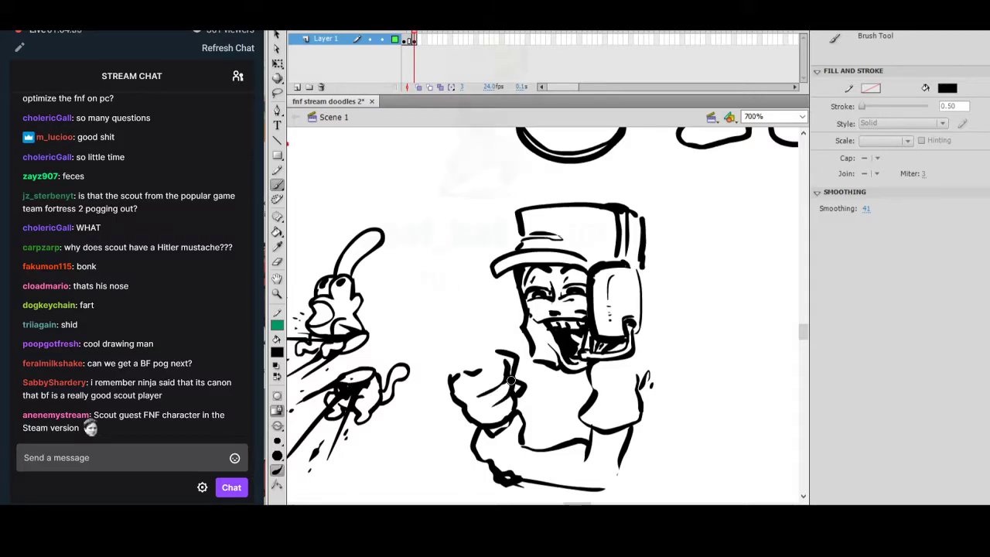
click(475, 400)
click(487, 406)
click(496, 414)
Lasso the whole fist and scale it down to about 14.9 by 16.3 with Free Transform.
drag(571, 321, 576, 373)
drag(489, 376, 500, 310)
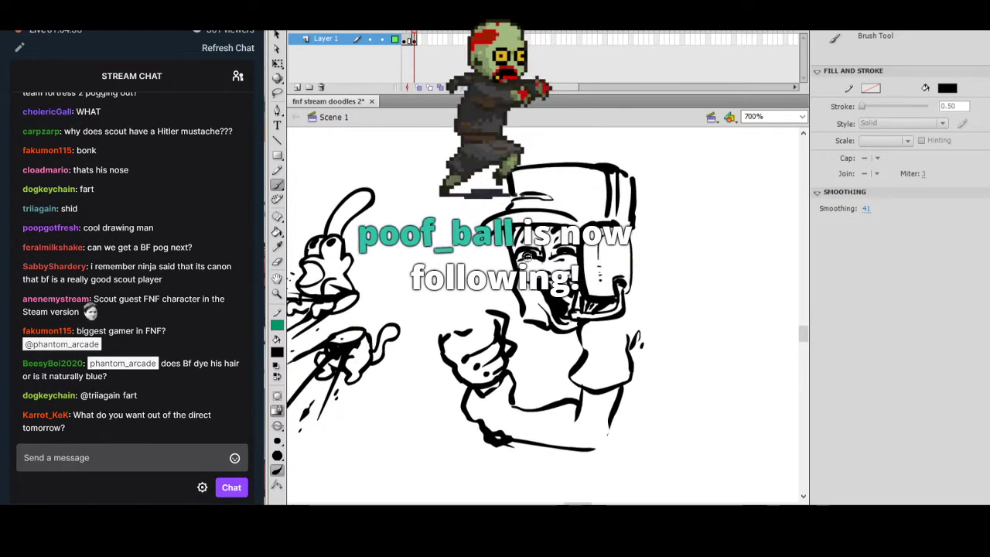
key(l)
mouse_move(503, 298)
mouse_down()
mouse_move(517, 339)
mouse_move(508, 362)
mouse_up()
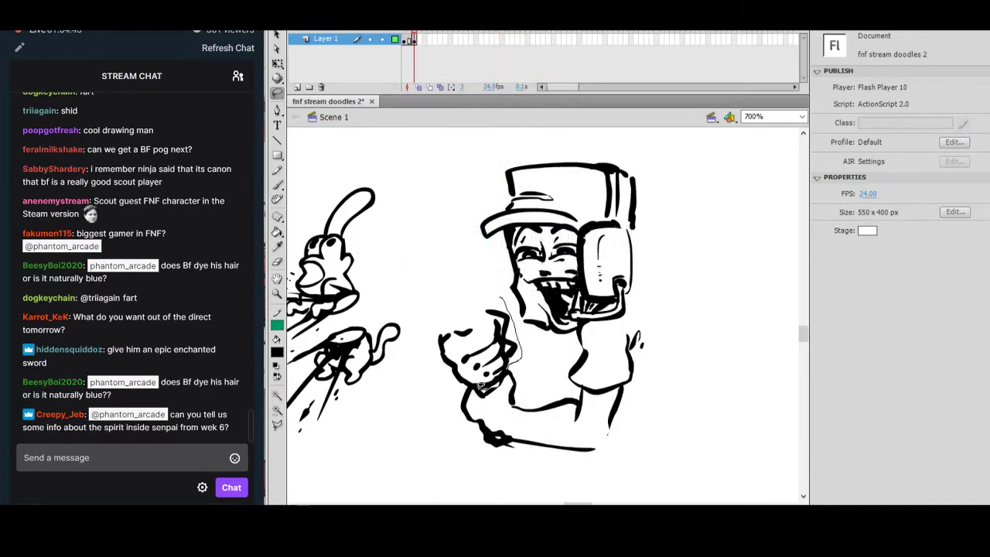
mouse_move(424, 372)
mouse_down()
mouse_move(469, 294)
mouse_move(499, 298)
mouse_up()
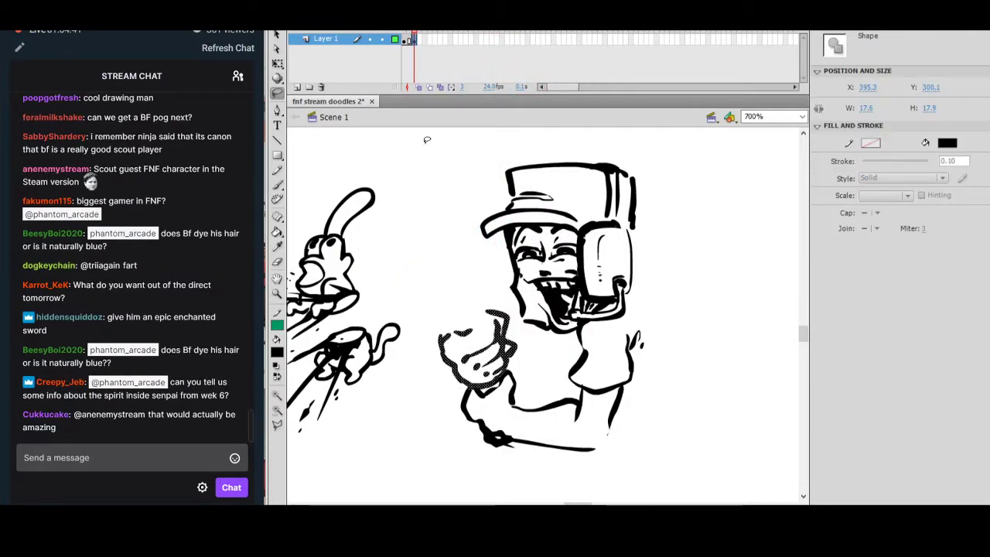
click(277, 63)
drag(510, 354, 505, 354)
Nudge the scaled fist down onto the wrist at the end of the forearm and deselect it.
key(Right)
key(Right)
key(Right)
key(Right)
key(Right)
key(Right)
key(Right)
key(Right)
key(Right)
key(Right)
key(Down)
key(Down)
key(Down)
key(Down)
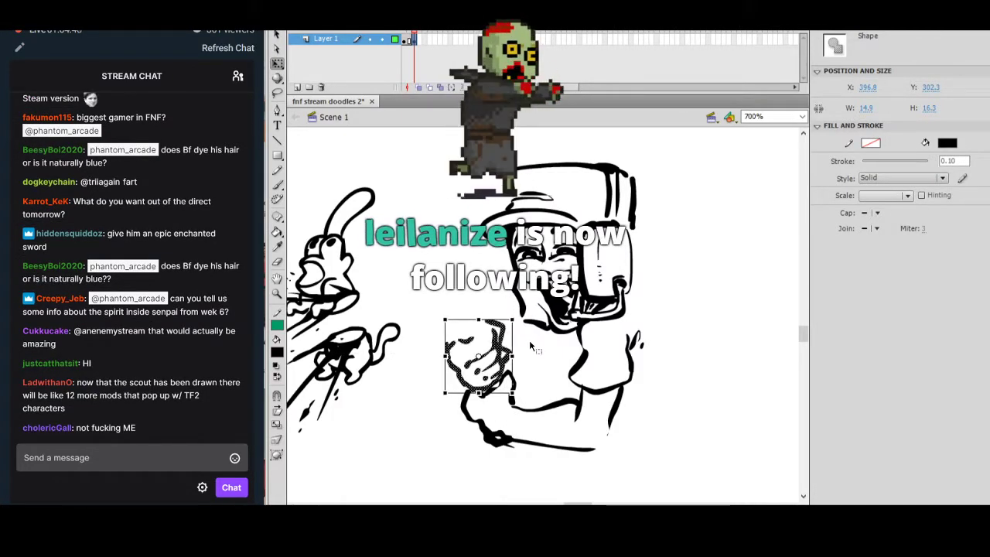
key(Left)
key(Left)
key(Left)
key(Left)
key(Down)
key(Down)
key(Down)
key(Down)
key(Down)
key(Down)
key(Down)
key(Down)
key(Down)
key(Down)
key(Down)
click(543, 369)
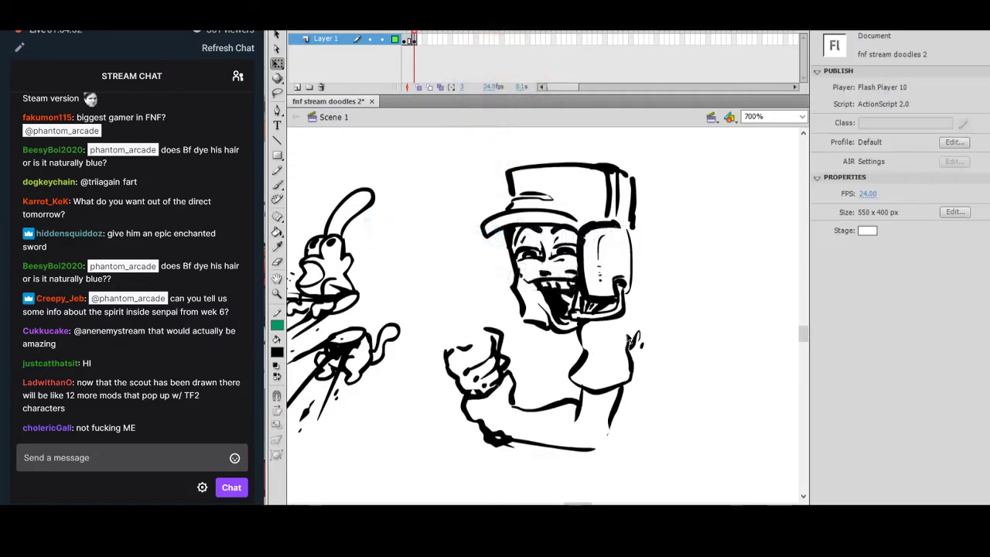
Draw a long baseball bat rising from the fist, with two straight edges widening to a rounded tip.
scroll(628, 341, up, 3)
key(b)
drag(433, 300, 459, 334)
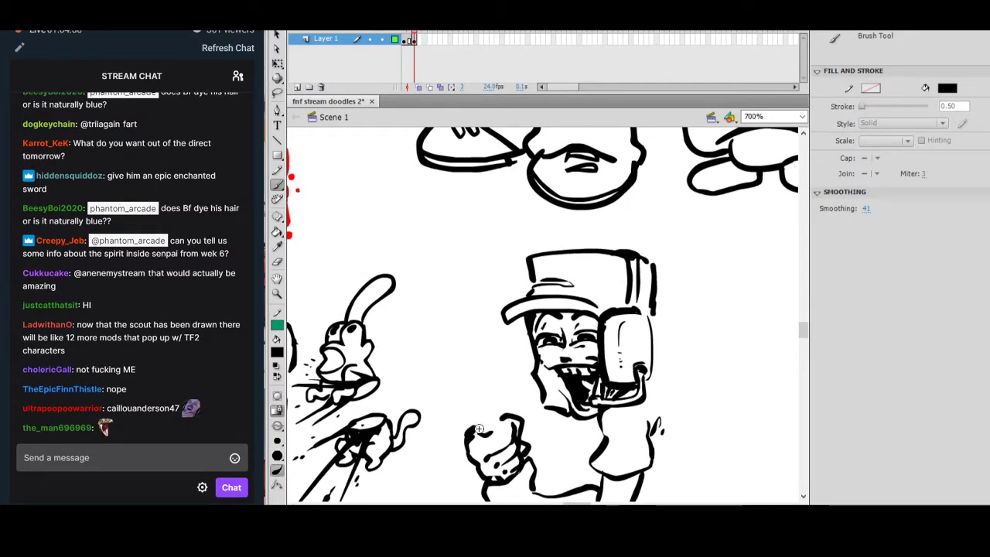
mouse_move(478, 429)
mouse_down()
mouse_move(400, 206)
mouse_move(524, 194)
mouse_up()
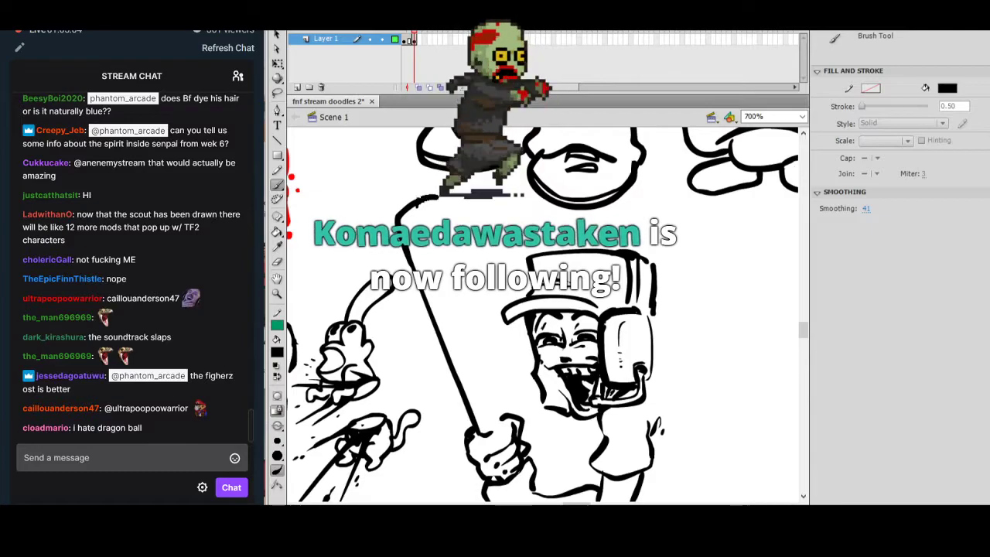
drag(457, 234, 502, 427)
Draw the bat's handle end and round knob sticking out below the forearm.
key(space)
drag(561, 380, 516, 238)
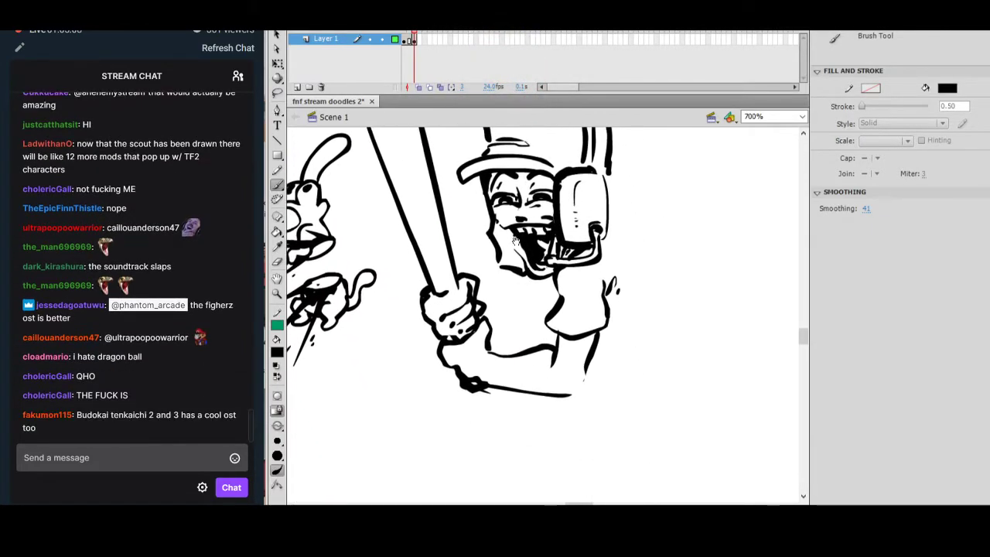
mouse_move(490, 388)
mouse_down()
mouse_move(504, 412)
mouse_move(476, 420)
mouse_move(512, 412)
mouse_move(476, 418)
mouse_move(511, 401)
mouse_up()
key(ctrl+z)
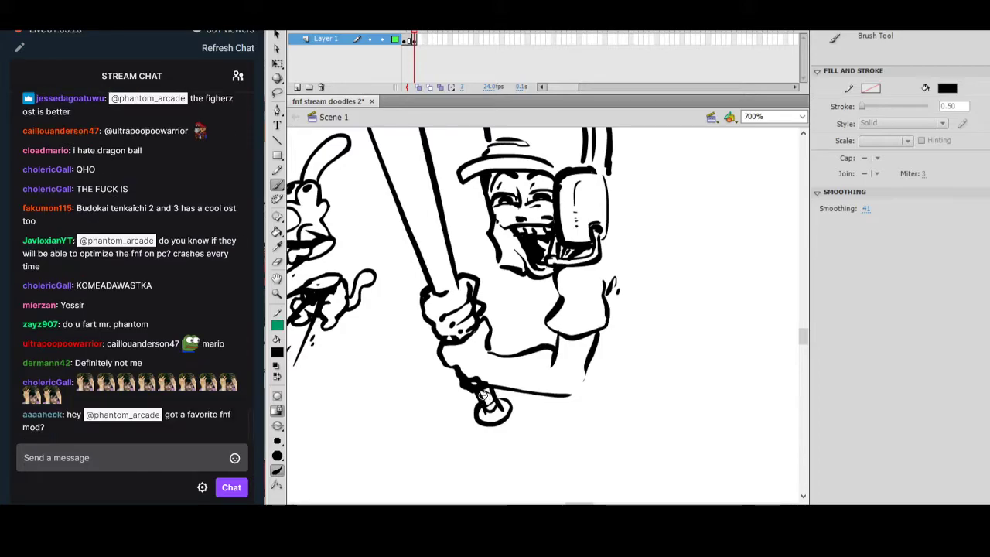
Add a thin curved highlight outline inside the bat's barrel along its edge nearest Scout.
drag(472, 261, 507, 368)
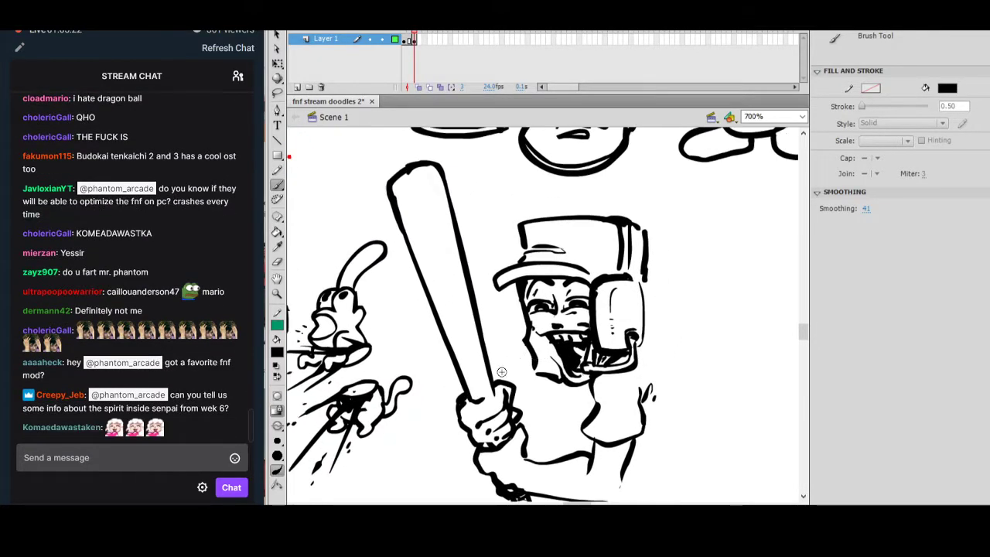
drag(512, 252, 512, 289)
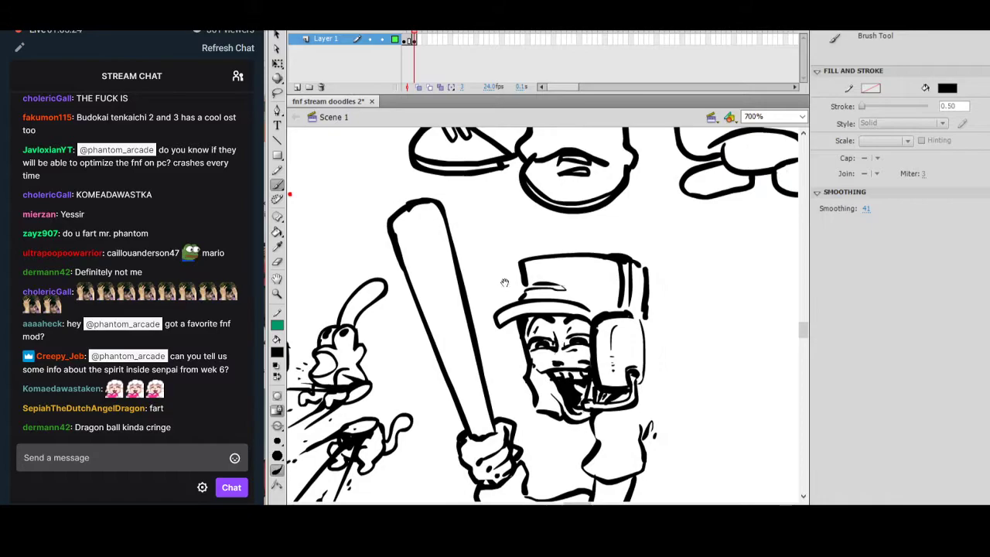
mouse_move(452, 256)
mouse_down()
mouse_move(438, 288)
mouse_move(464, 319)
mouse_up()
Draw the chest line under Scout's chin and the curved back line behind the sleeve, with black shading where forearm meets sleeve.
scroll(566, 330, down, 3)
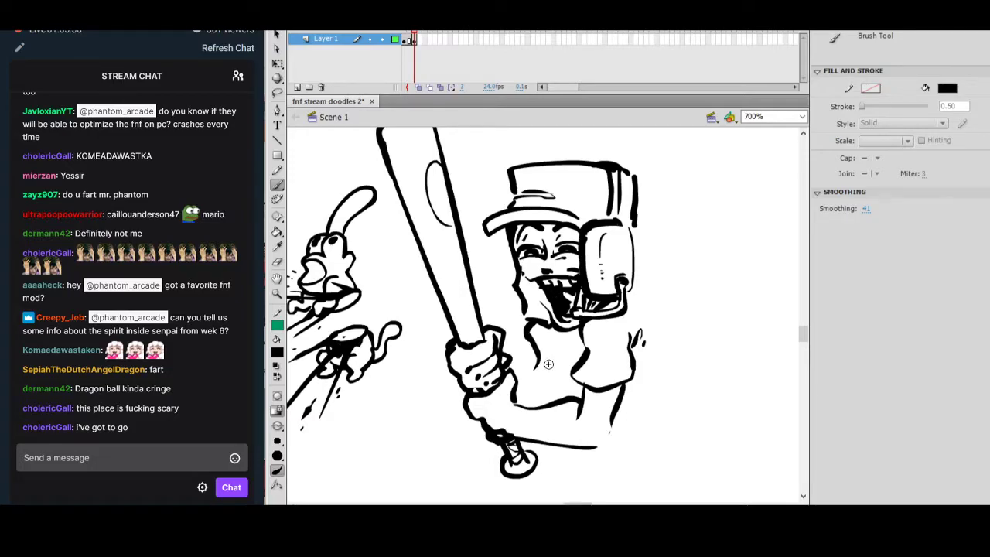
drag(544, 366, 538, 378)
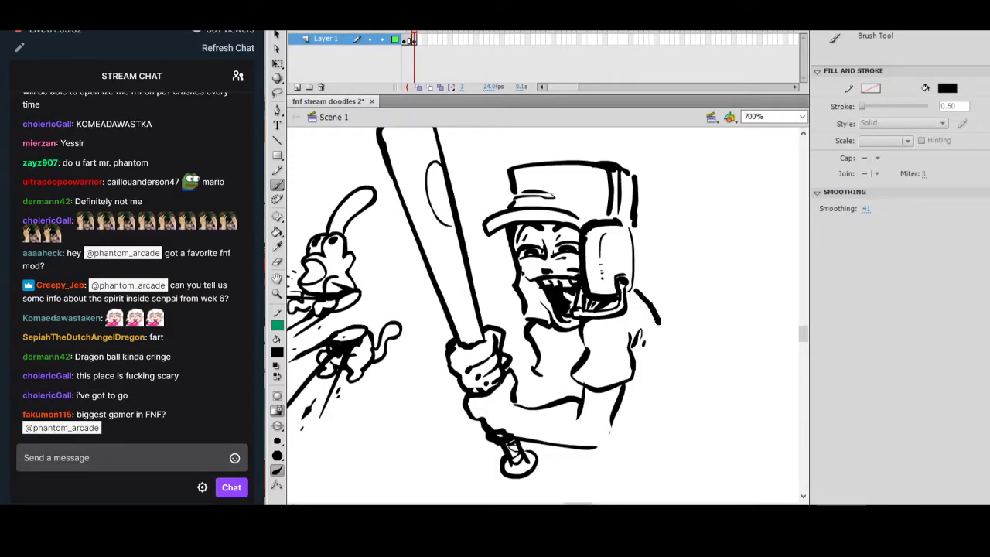
drag(659, 320, 668, 354)
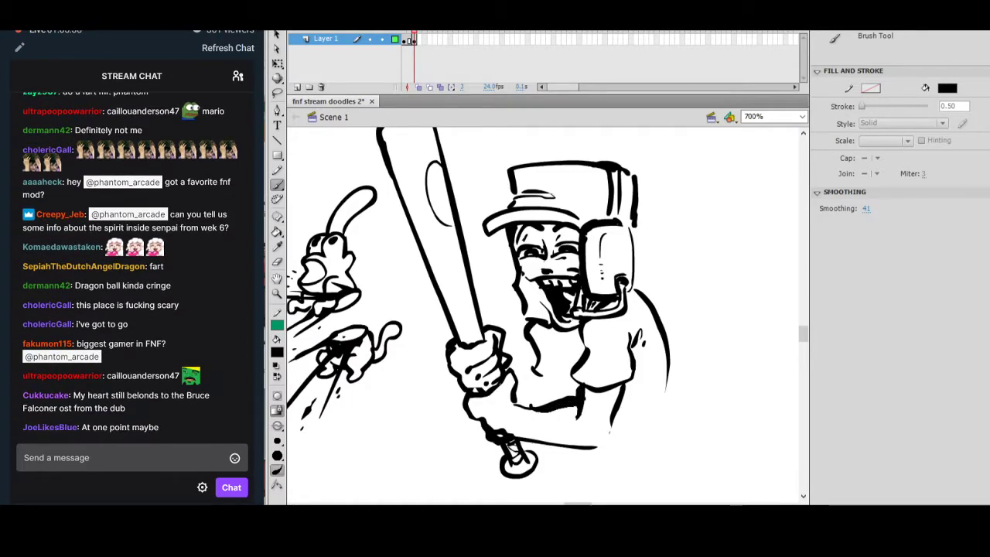
mouse_move(645, 357)
mouse_down()
mouse_move(645, 381)
mouse_move(642, 366)
mouse_up()
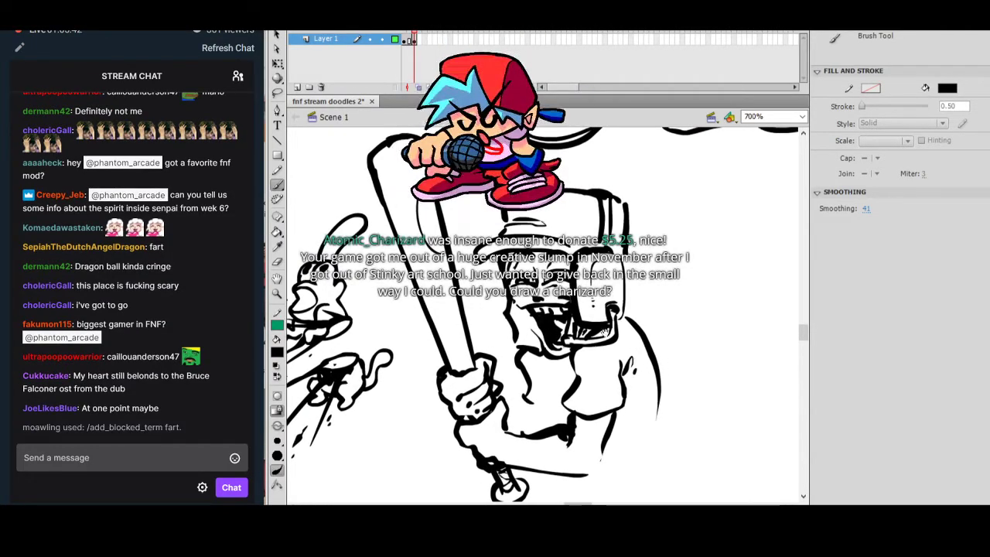
Shade the inside of the bat's tip with jagged black strokes and add small dots down the barrel.
drag(384, 164, 397, 175)
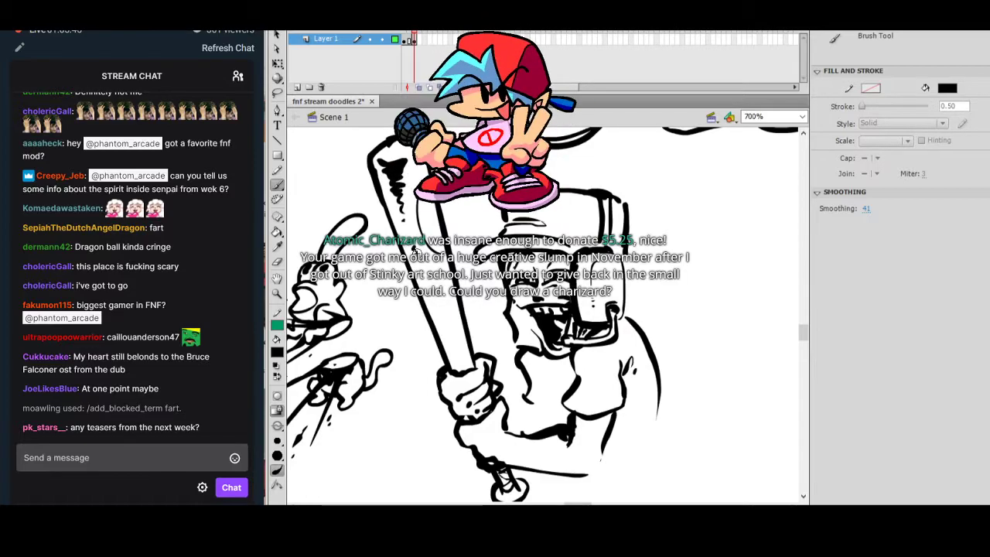
mouse_move(707, 388)
mouse_down()
mouse_move(670, 345)
mouse_move(719, 407)
mouse_move(703, 364)
mouse_move(657, 396)
mouse_up()
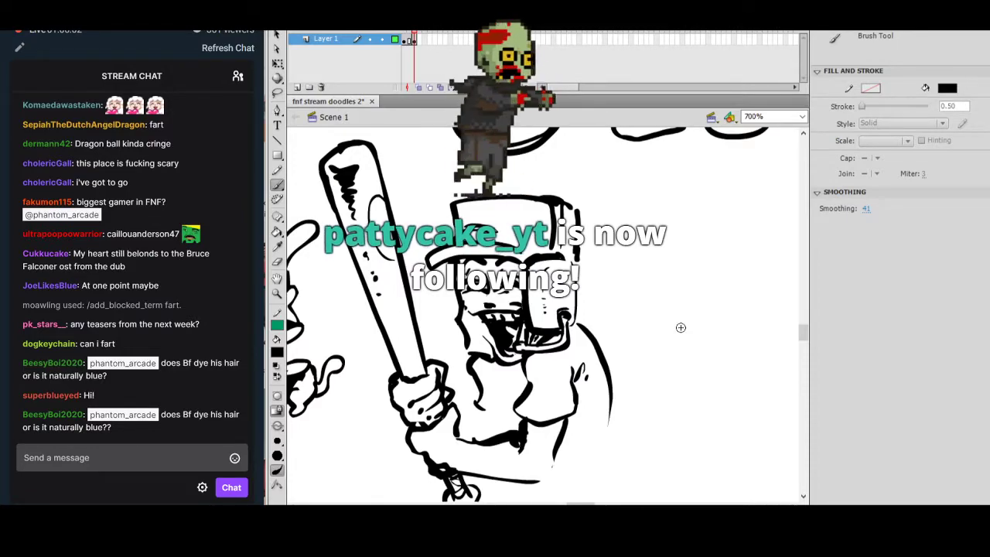
mouse_move(489, 479)
mouse_down()
mouse_move(342, 474)
mouse_move(574, 490)
mouse_up()
mouse_move(573, 204)
mouse_down()
mouse_move(683, 310)
mouse_move(706, 390)
mouse_move(693, 441)
mouse_up()
drag(717, 376, 637, 267)
drag(756, 380, 665, 327)
drag(662, 426, 538, 323)
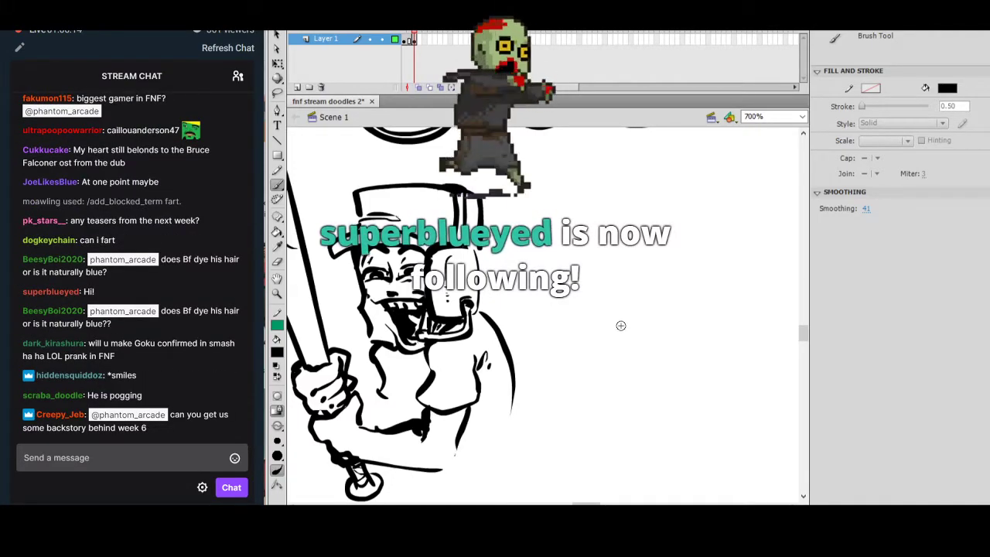
mouse_move(619, 379)
mouse_down()
mouse_move(680, 410)
mouse_move(670, 393)
mouse_move(612, 387)
mouse_up()
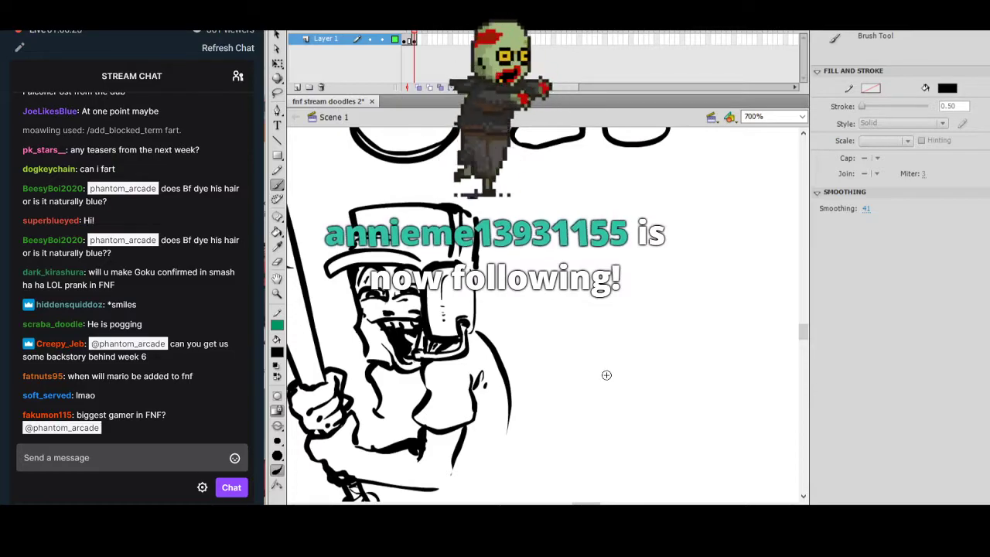
Bring up the streaming dashboard, read through its Mini Feed of recent followers and donations, and return to the drawing.
drag(105, 14, 802, 21)
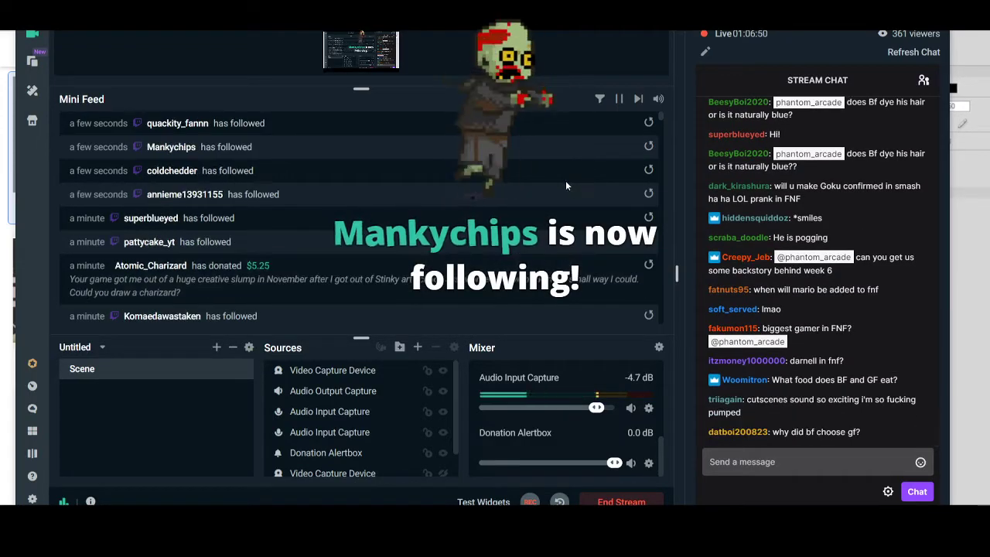
scroll(560, 187, down, 3)
scroll(562, 193, down, 4)
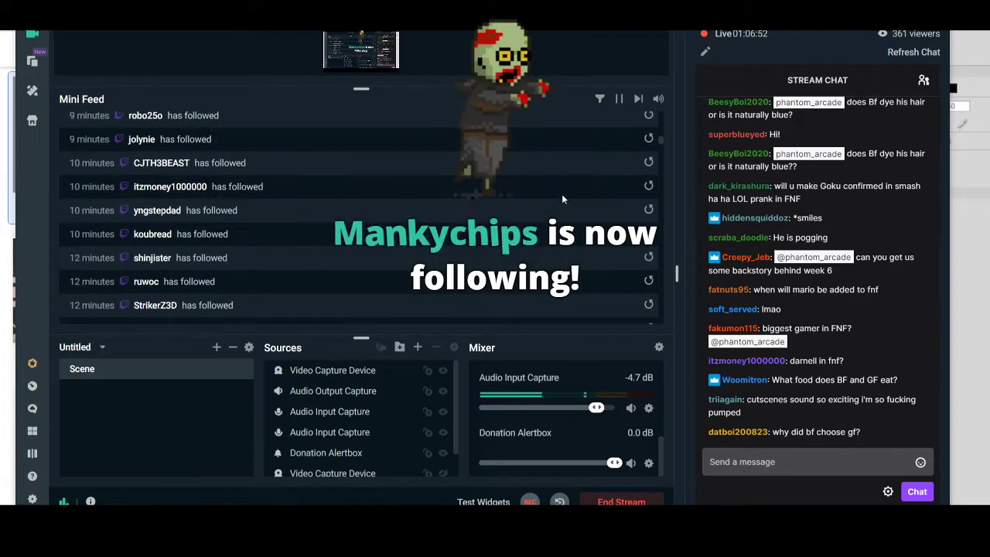
scroll(562, 193, up, 2)
scroll(563, 194, up, 5)
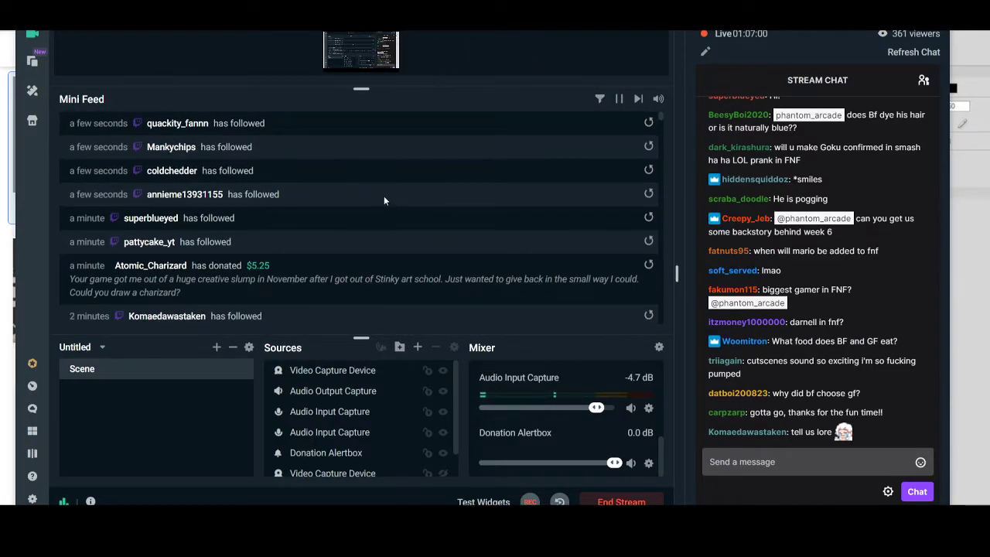
scroll(385, 201, down, 6)
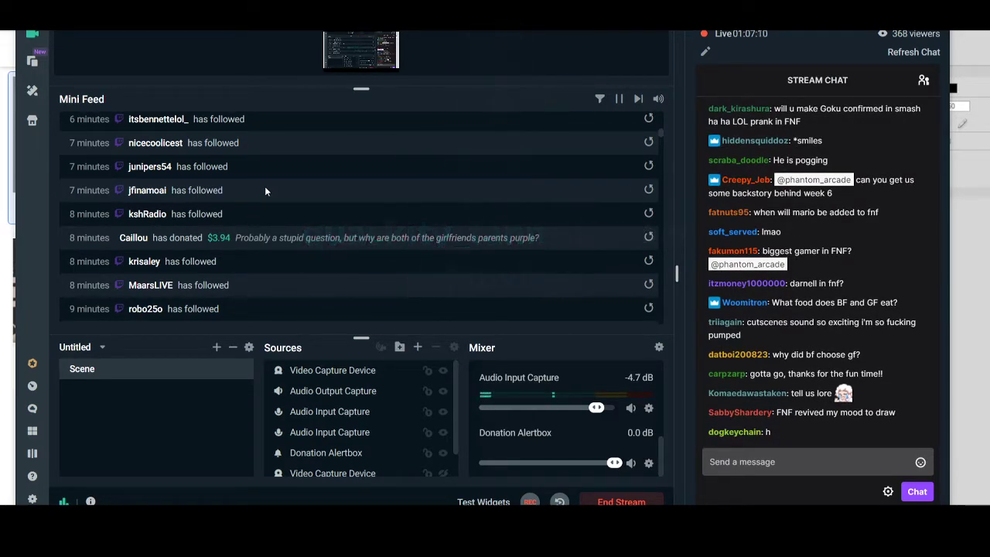
scroll(287, 187, down, 5)
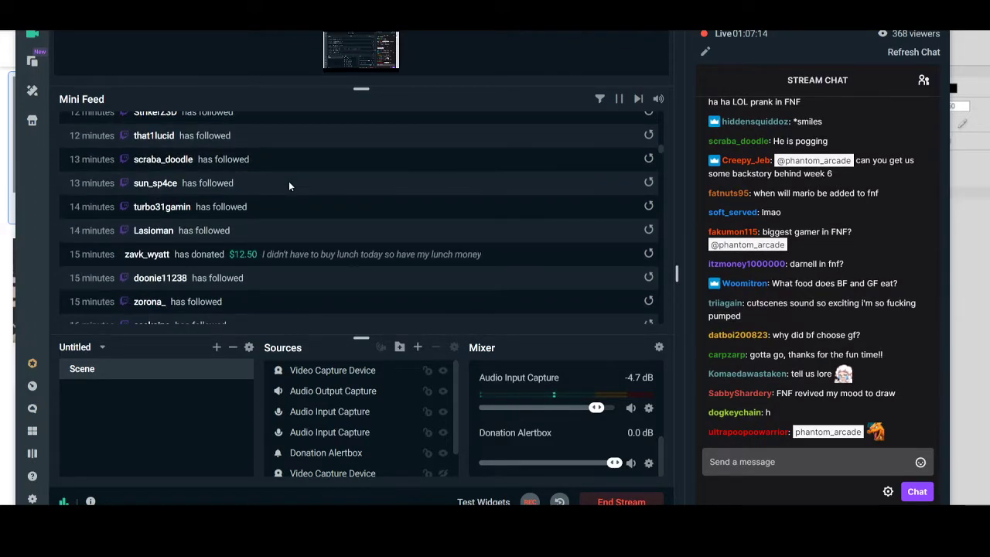
scroll(289, 186, up, 5)
scroll(291, 188, up, 5)
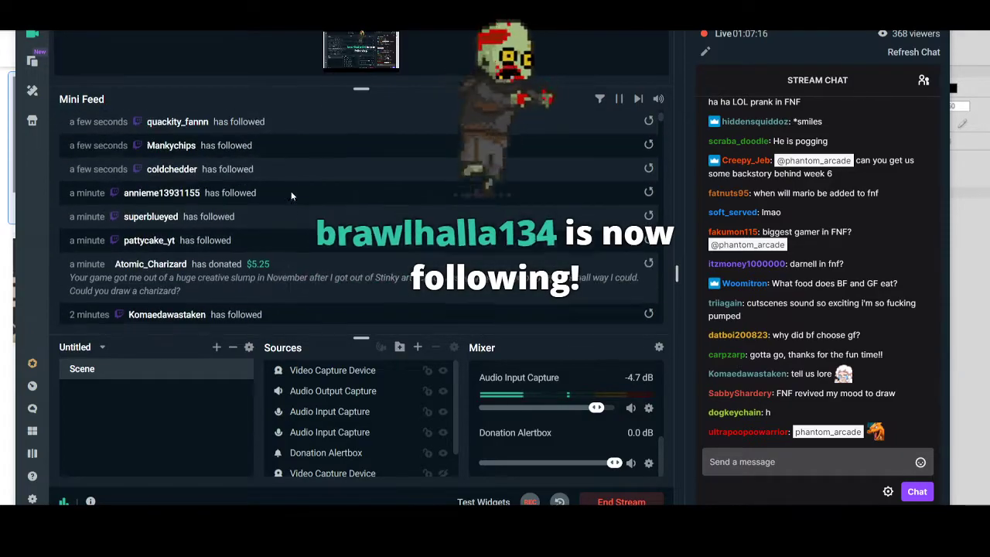
mouse_move(774, 14)
mouse_down()
mouse_move(553, 31)
mouse_move(90, 8)
mouse_up()
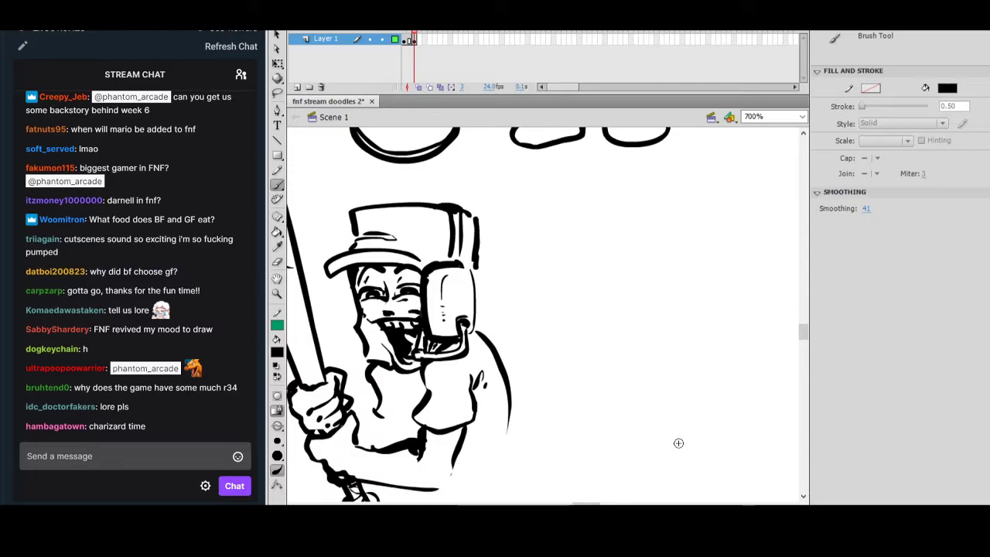
drag(663, 459, 615, 459)
mouse_move(614, 386)
mouse_down()
mouse_move(559, 359)
mouse_move(643, 404)
mouse_move(626, 395)
mouse_up()
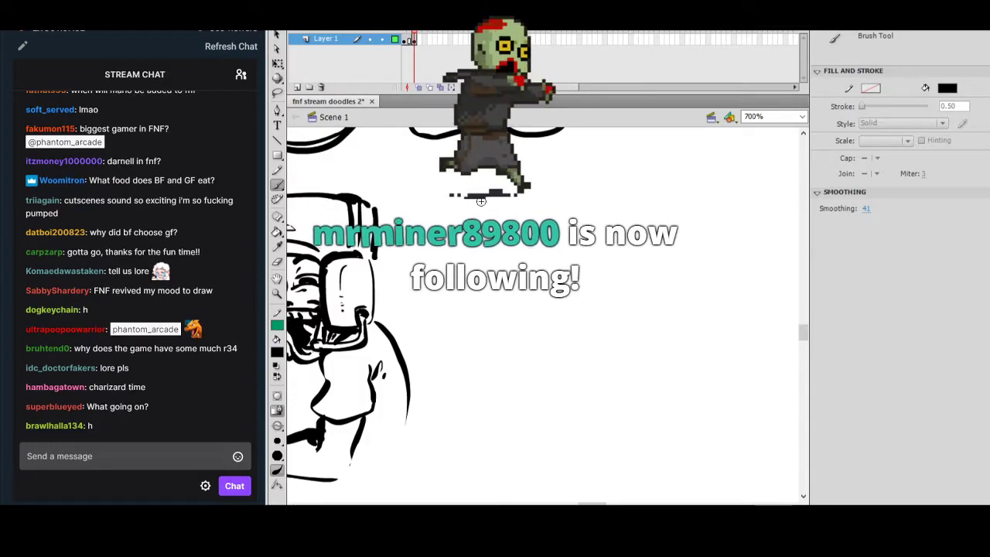
drag(554, 372, 524, 376)
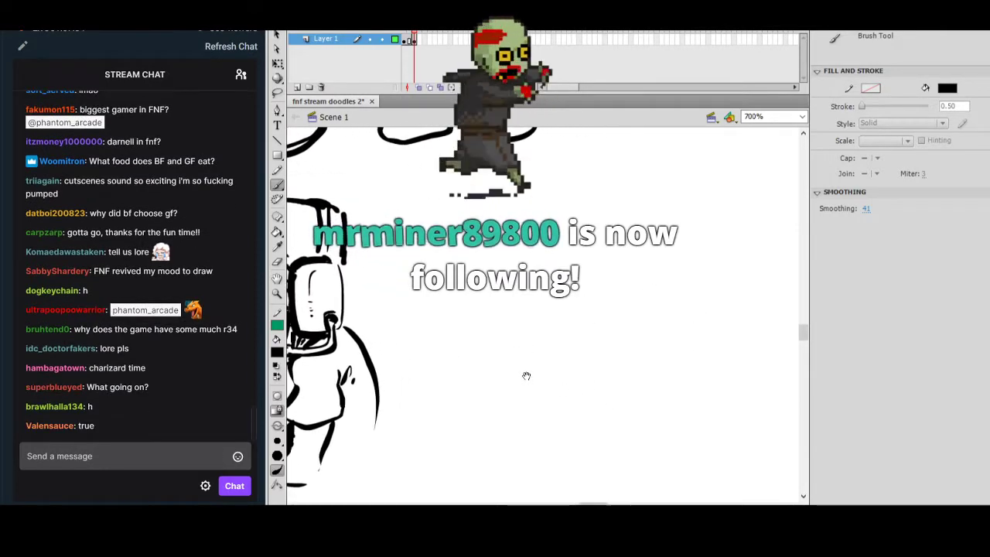
drag(598, 351, 597, 371)
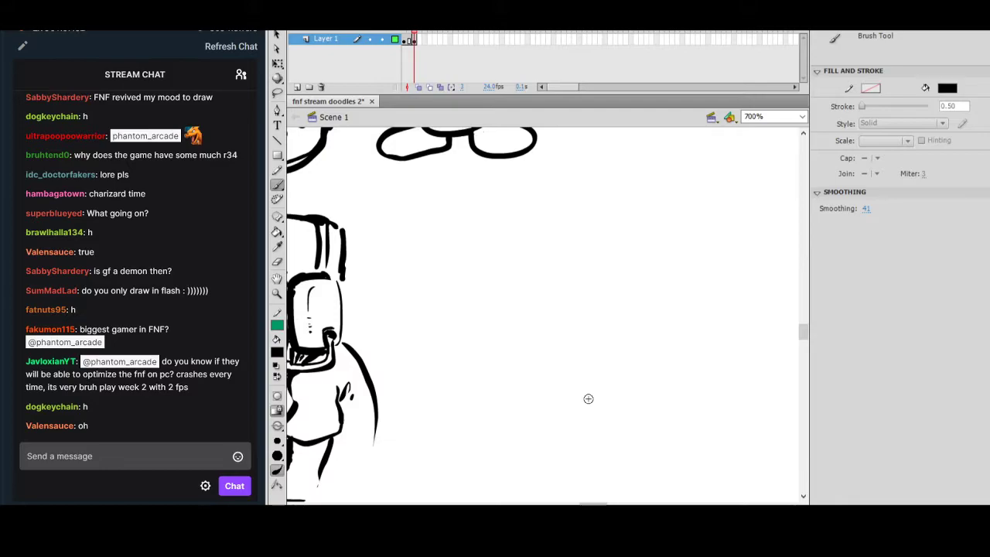
mouse_move(442, 325)
mouse_down()
mouse_move(449, 355)
mouse_move(483, 392)
mouse_up()
key(ctrl+z)
mouse_move(582, 377)
mouse_down()
mouse_move(588, 383)
mouse_move(572, 403)
mouse_up()
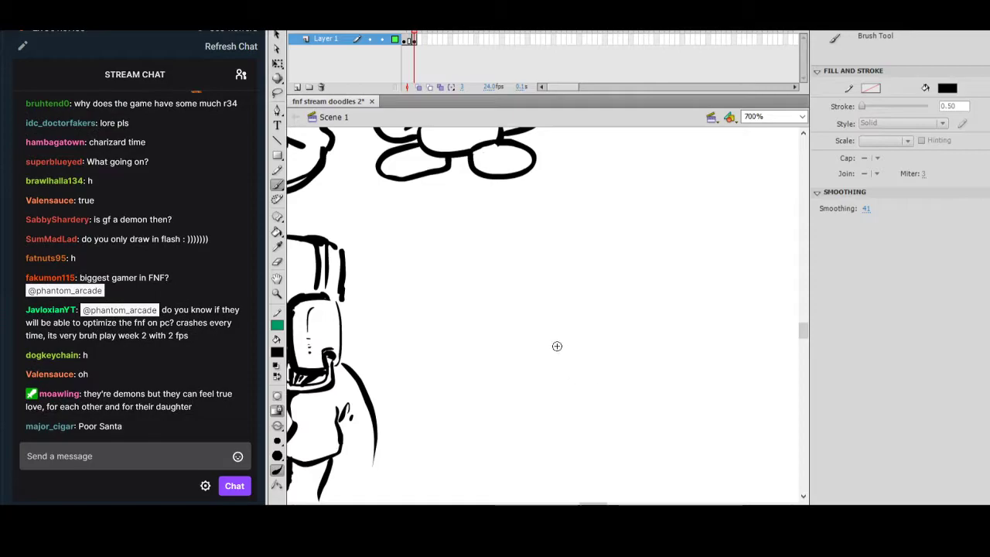
mouse_move(391, 328)
mouse_down()
mouse_move(448, 343)
mouse_move(522, 321)
mouse_up()
drag(557, 348, 477, 320)
mouse_move(570, 369)
mouse_down()
mouse_move(524, 343)
mouse_move(608, 380)
mouse_up()
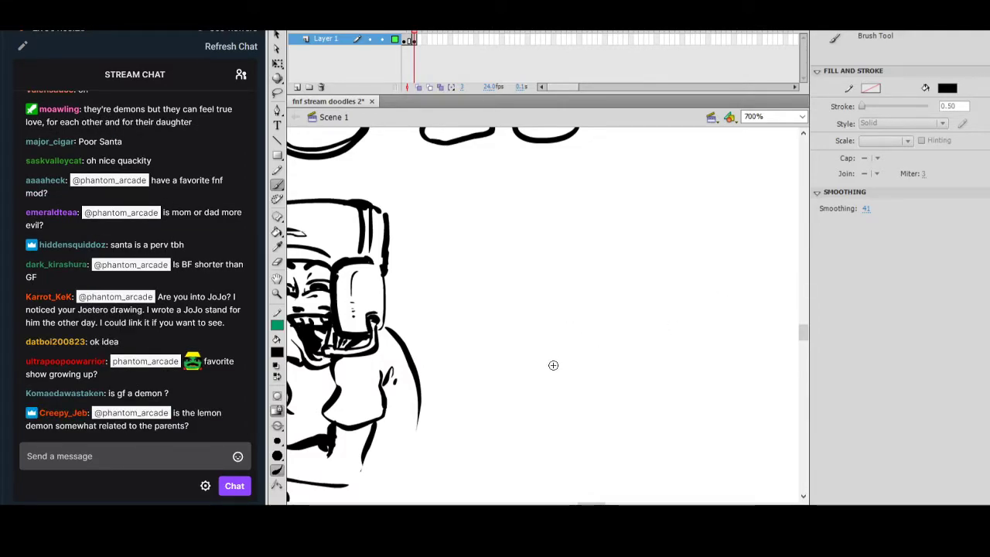
mouse_move(547, 360)
mouse_down()
mouse_move(572, 348)
mouse_move(590, 378)
mouse_move(570, 358)
mouse_move(578, 329)
mouse_up()
key(ctrl+z)
key(space)
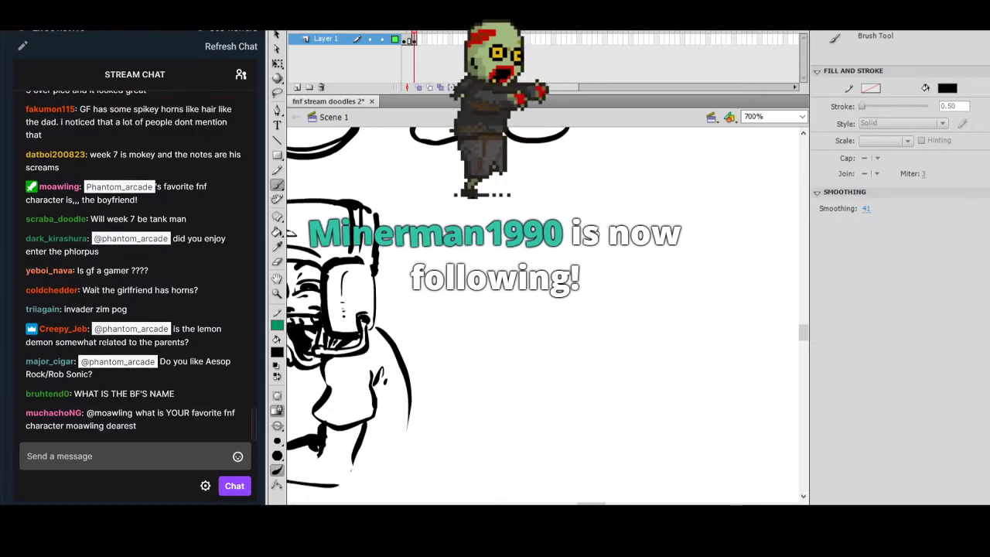
Examine the finished doodles around Scout, including Mario, the bleeding Tankman and the antennaed skull creature.
drag(592, 504, 572, 504)
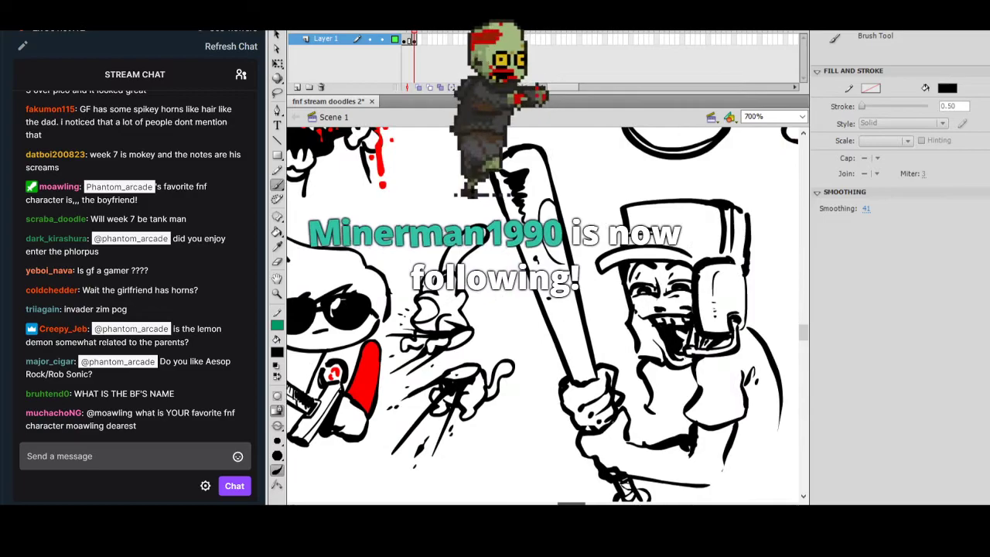
scroll(805, 309, up, 5)
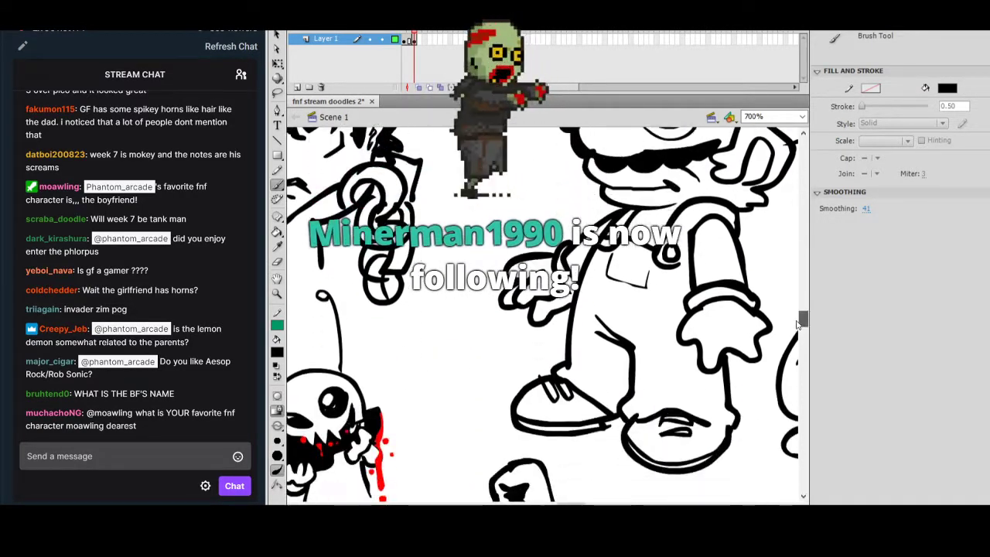
scroll(803, 338, down, 5)
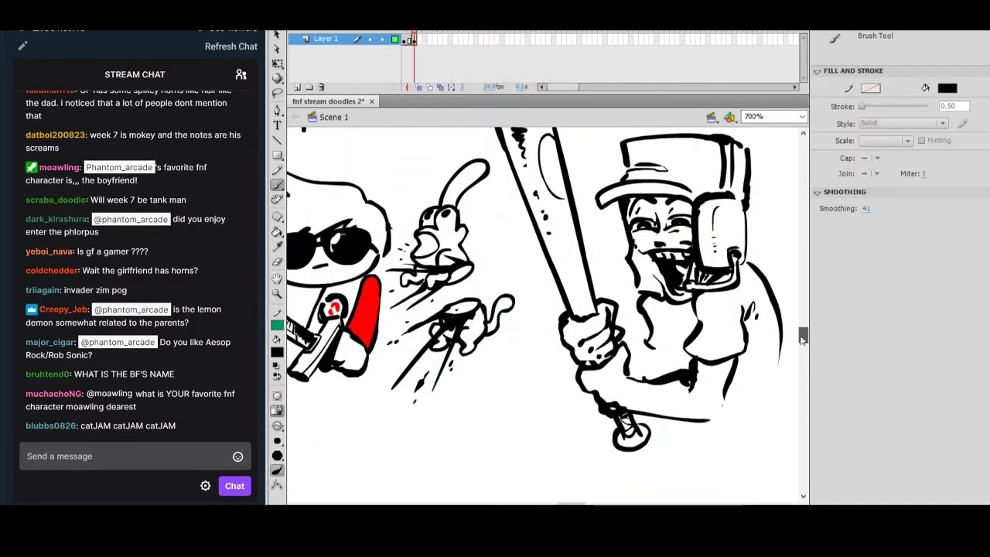
drag(440, 177, 708, 352)
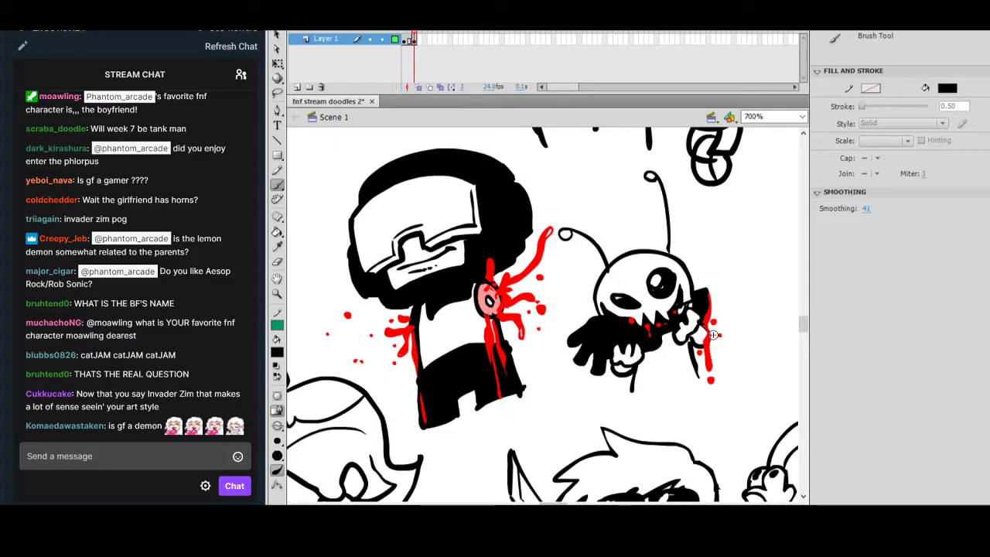
mouse_move(714, 334)
mouse_down()
mouse_move(724, 463)
mouse_move(685, 352)
mouse_up()
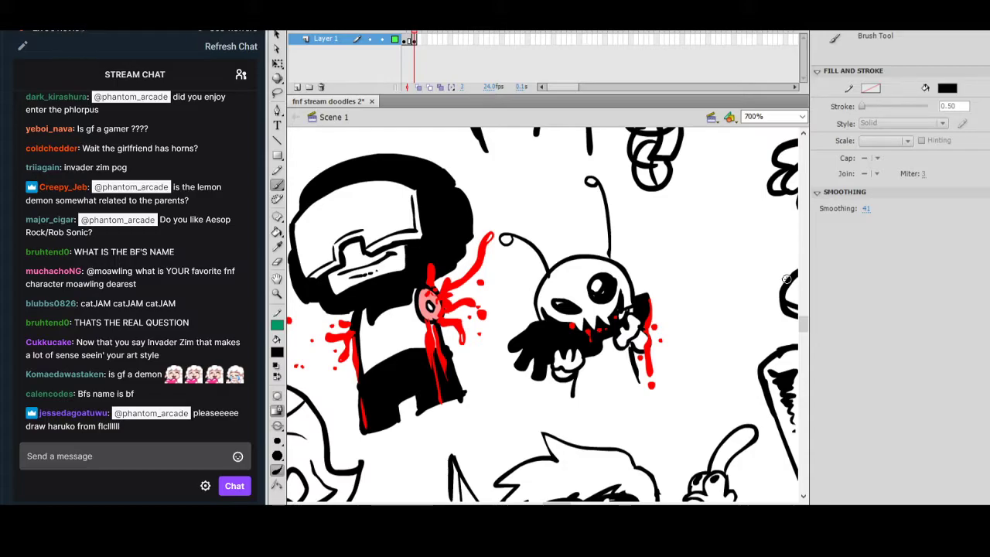
mouse_move(686, 370)
mouse_down()
mouse_move(698, 385)
mouse_move(550, 265)
mouse_up()
key(ctrl+z)
scroll(672, 390, right, 6)
scroll(671, 390, down, 1)
scroll(672, 390, right, 1)
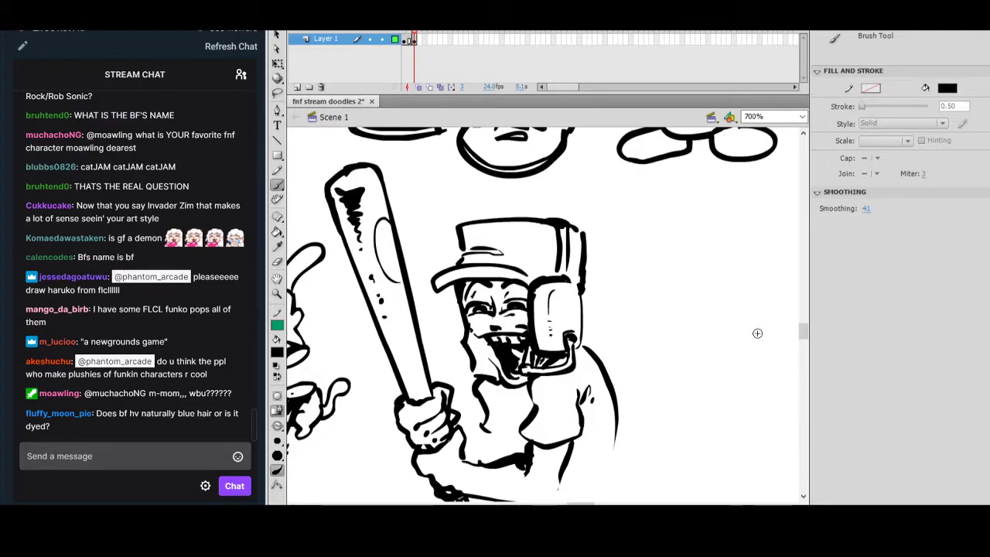
Redraw the jagged chest line under Scout's chin and fill the neck opening above the shirt with solid black.
drag(642, 442, 595, 419)
drag(684, 410, 660, 416)
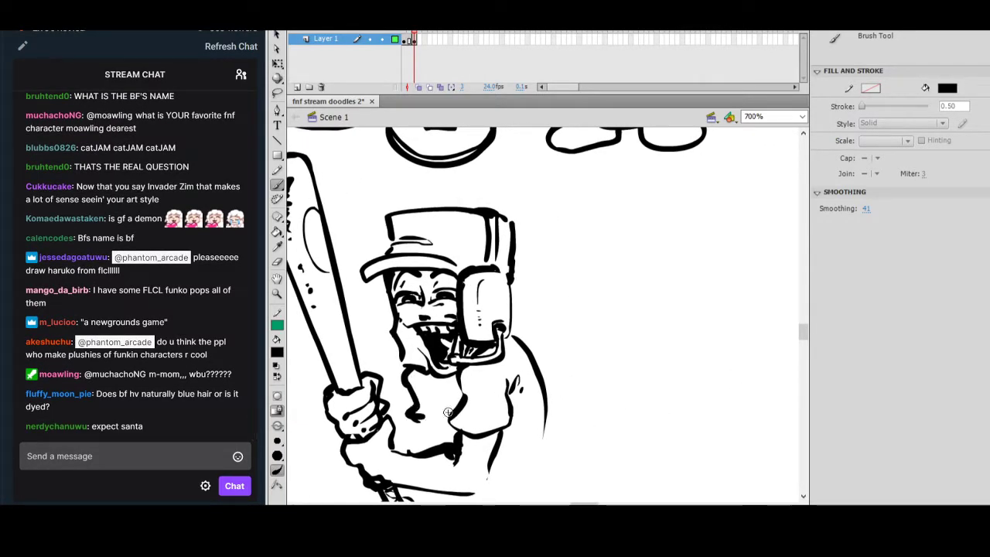
key(ctrl+z)
drag(406, 387, 424, 427)
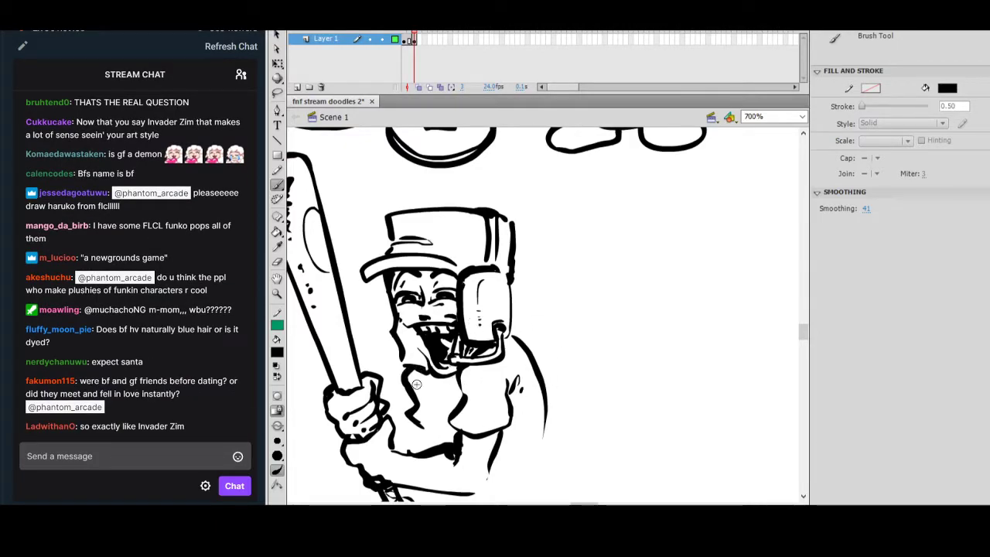
mouse_move(407, 387)
mouse_down()
mouse_move(455, 378)
mouse_move(412, 372)
mouse_up()
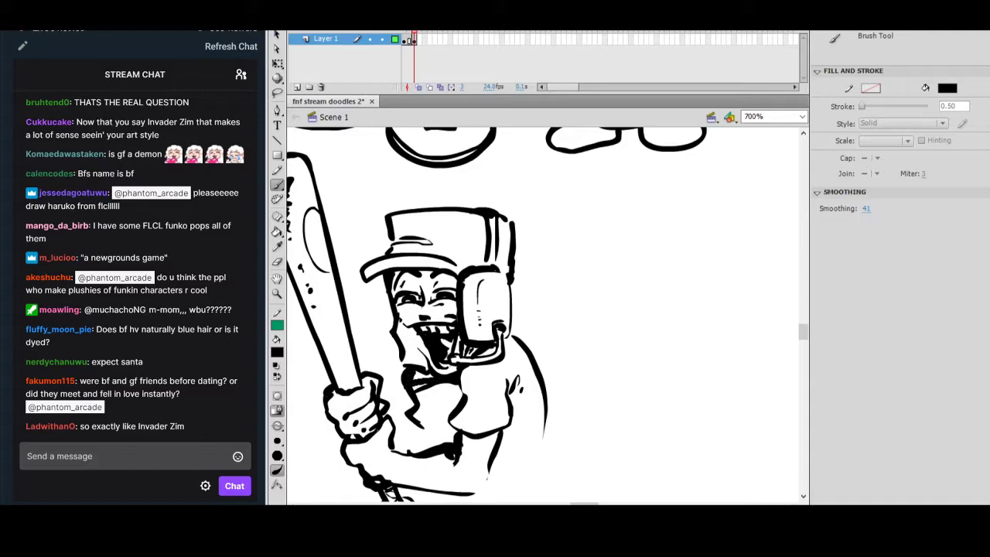
mouse_move(616, 317)
mouse_down()
mouse_move(687, 378)
mouse_move(668, 338)
mouse_up()
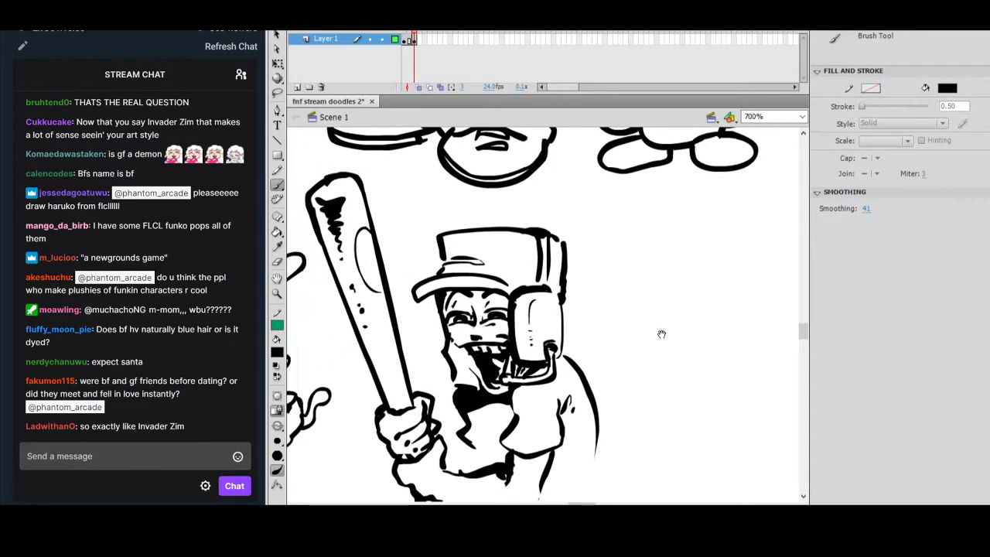
mouse_move(473, 411)
mouse_down()
mouse_move(519, 421)
mouse_move(512, 398)
mouse_up()
drag(669, 356, 711, 369)
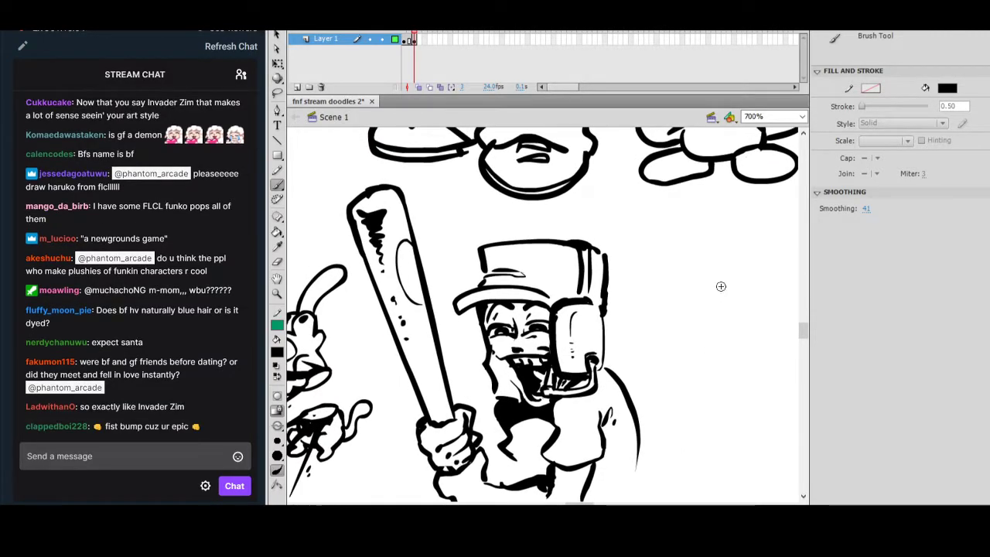
mouse_move(708, 303)
mouse_down()
mouse_move(682, 382)
mouse_move(685, 405)
mouse_move(696, 393)
mouse_move(685, 376)
mouse_move(703, 406)
mouse_move(681, 422)
mouse_move(711, 418)
mouse_up()
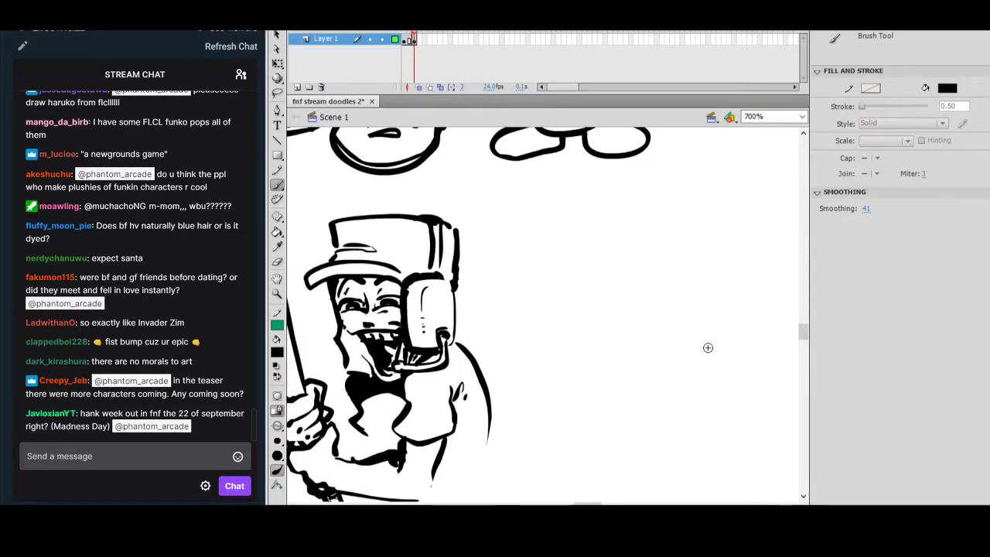
mouse_move(680, 399)
mouse_down()
mouse_move(670, 409)
mouse_move(651, 395)
mouse_up()
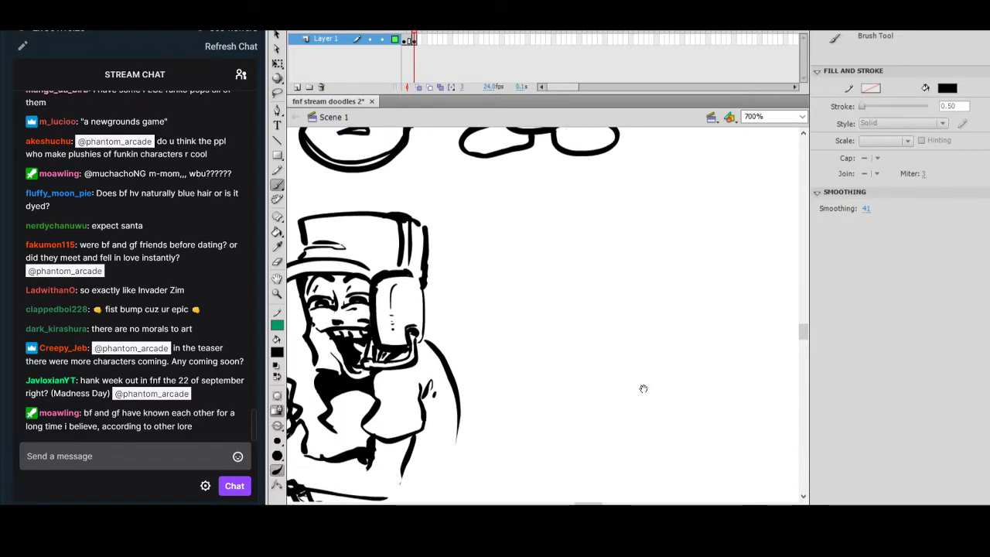
drag(639, 399, 601, 407)
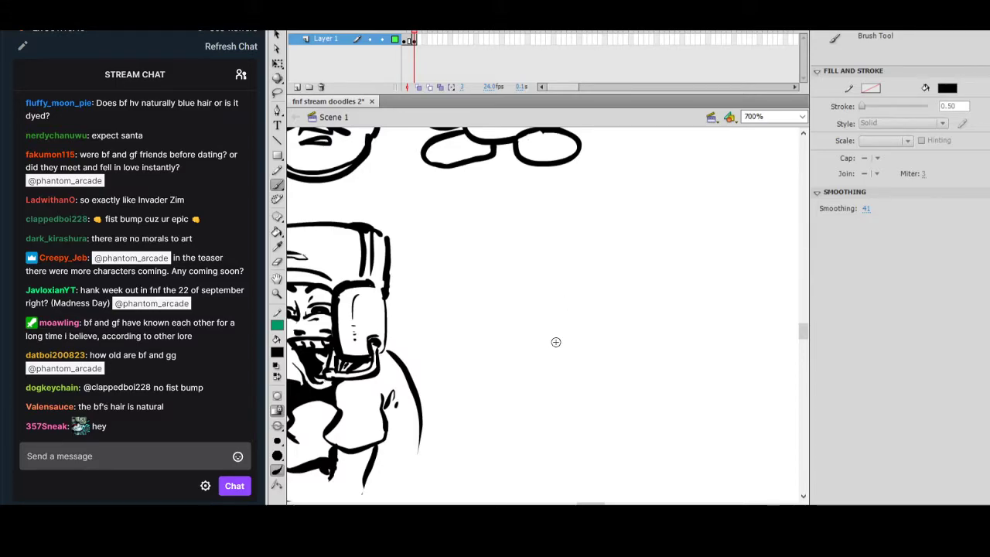
Look over the earlier doodles across the canvas, including Mario, the wide-eyed man with the large moustache and the girl beside him.
drag(528, 339, 706, 395)
drag(646, 333, 718, 439)
mouse_move(658, 386)
mouse_down()
mouse_move(743, 424)
mouse_move(703, 407)
mouse_move(723, 416)
mouse_up()
mouse_move(650, 356)
mouse_down()
mouse_move(670, 367)
mouse_move(607, 474)
mouse_up()
drag(650, 324, 648, 449)
drag(642, 301, 640, 470)
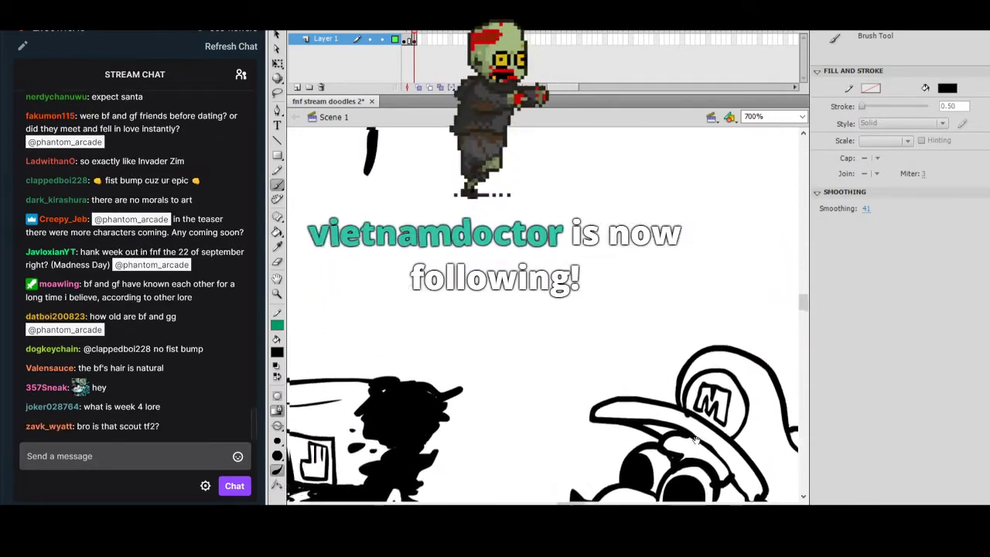
drag(593, 406, 662, 420)
drag(524, 389, 660, 444)
drag(595, 369, 709, 313)
key(ctrl+minus)
drag(632, 421, 727, 259)
drag(634, 492, 681, 413)
drag(649, 343, 665, 390)
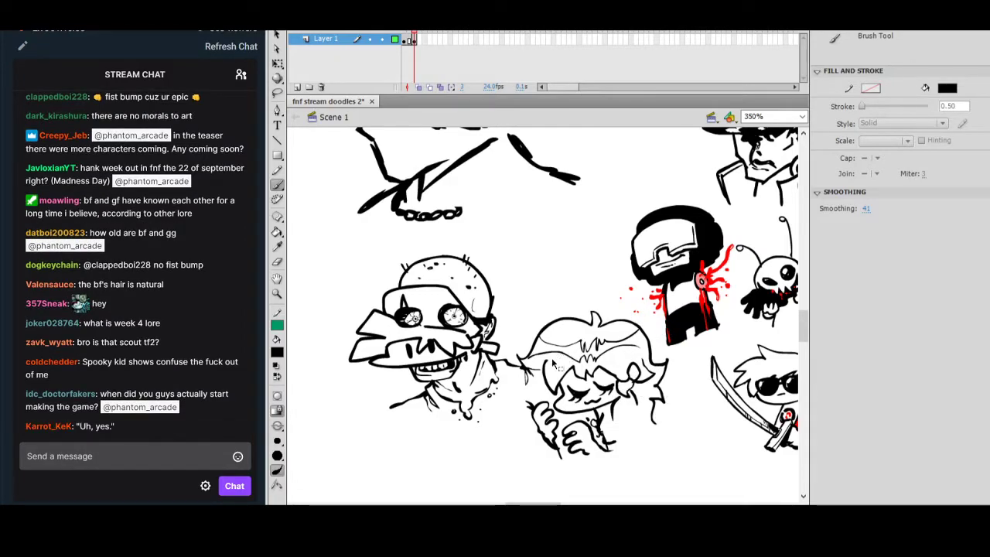
key(ctrl+equal)
drag(463, 359, 654, 337)
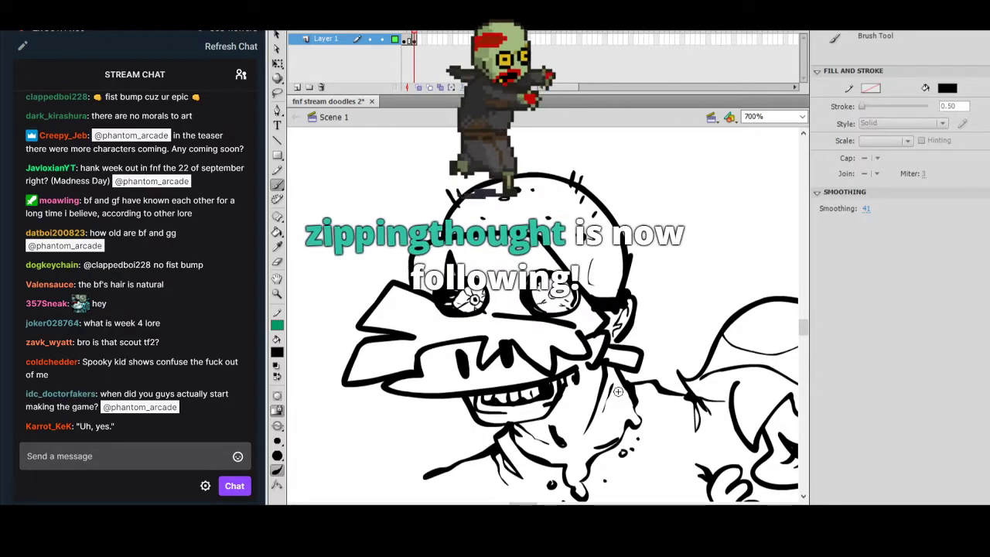
drag(750, 391, 681, 437)
click(651, 381)
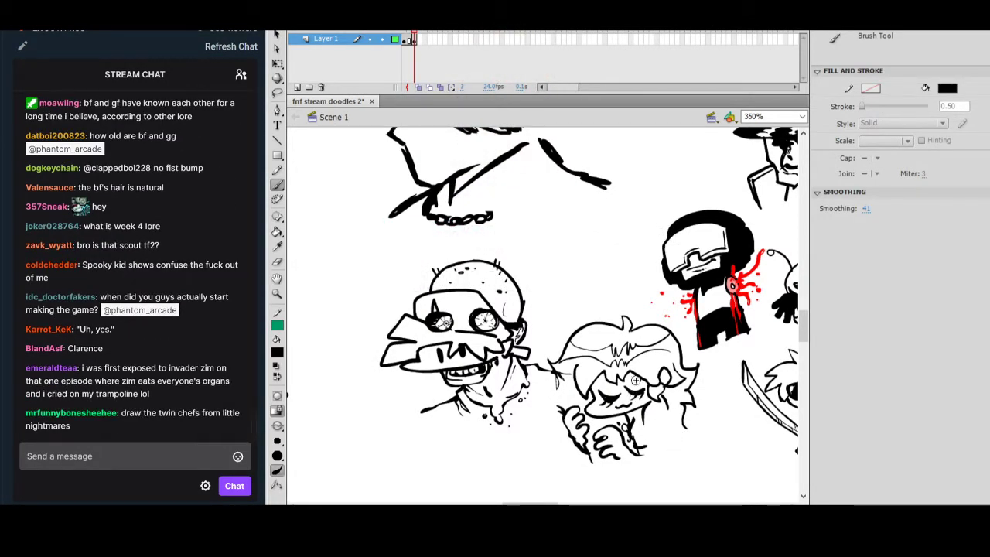
Outline Pico's head in the empty space beside Scout, with a pointed jaw, a scalloped hair shape and an ear.
scroll(685, 444, right, 5)
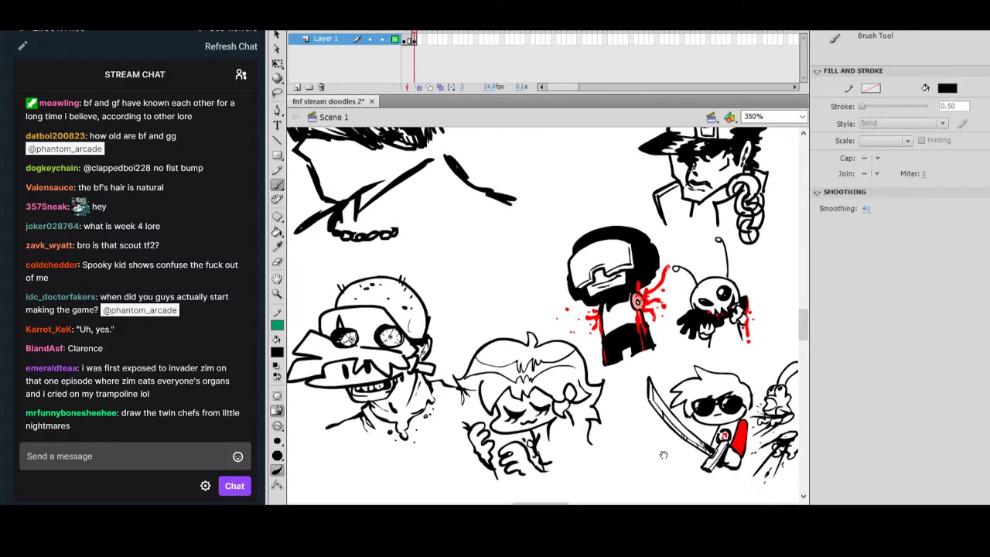
mouse_move(718, 441)
mouse_down()
mouse_move(666, 415)
mouse_move(584, 406)
mouse_up()
drag(746, 422, 636, 429)
scroll(636, 428, right, 2)
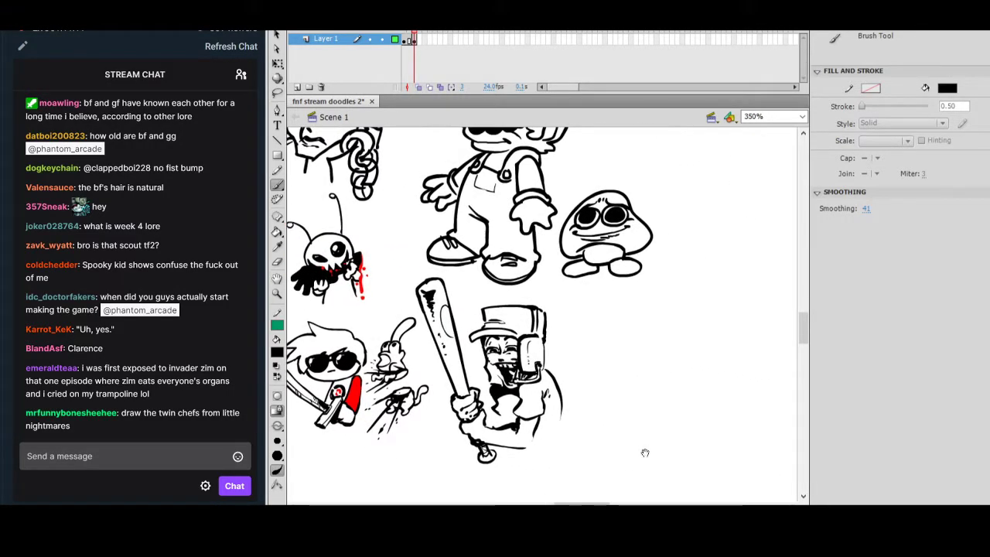
click(677, 355)
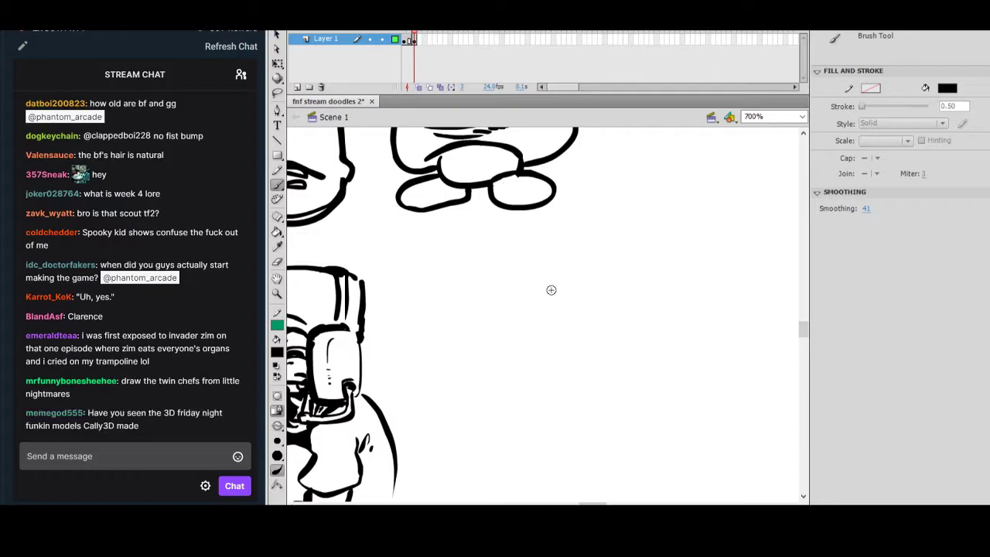
drag(546, 293, 561, 337)
key(ctrl+z)
drag(546, 294, 563, 341)
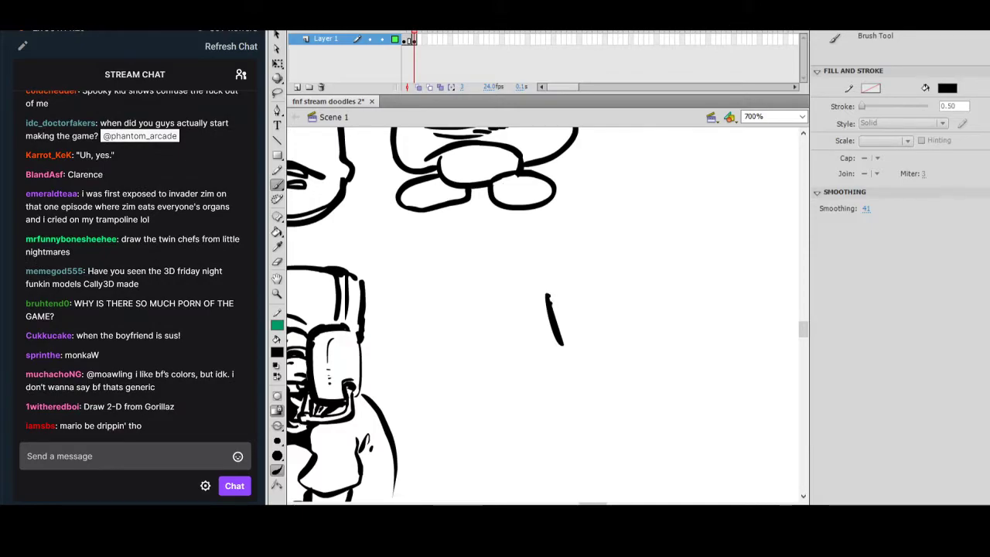
mouse_move(562, 342)
mouse_down()
mouse_move(545, 373)
mouse_move(593, 378)
mouse_move(679, 354)
mouse_up()
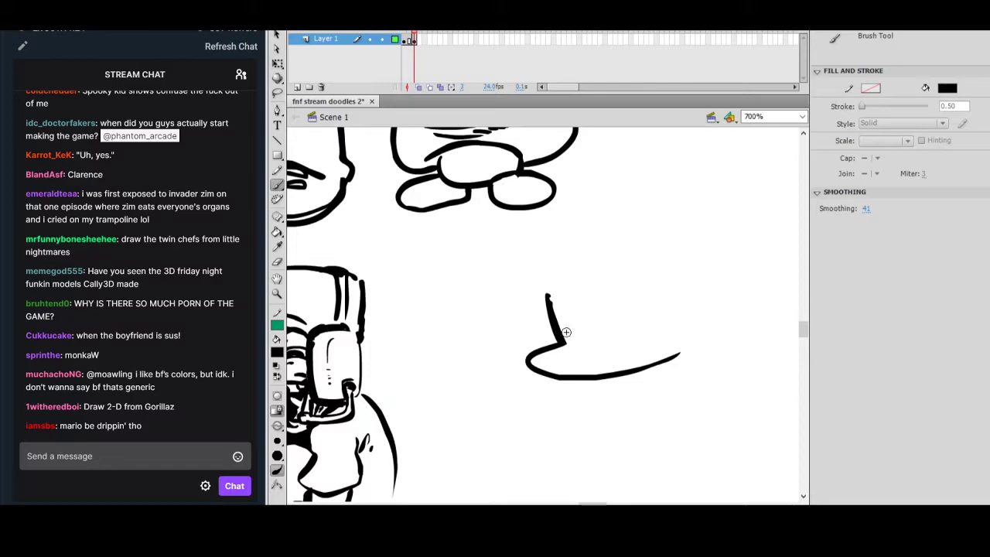
mouse_move(546, 295)
mouse_down()
mouse_move(590, 233)
mouse_move(627, 224)
mouse_move(632, 246)
mouse_move(689, 225)
mouse_move(724, 245)
mouse_move(708, 288)
mouse_move(735, 306)
mouse_move(696, 342)
mouse_up()
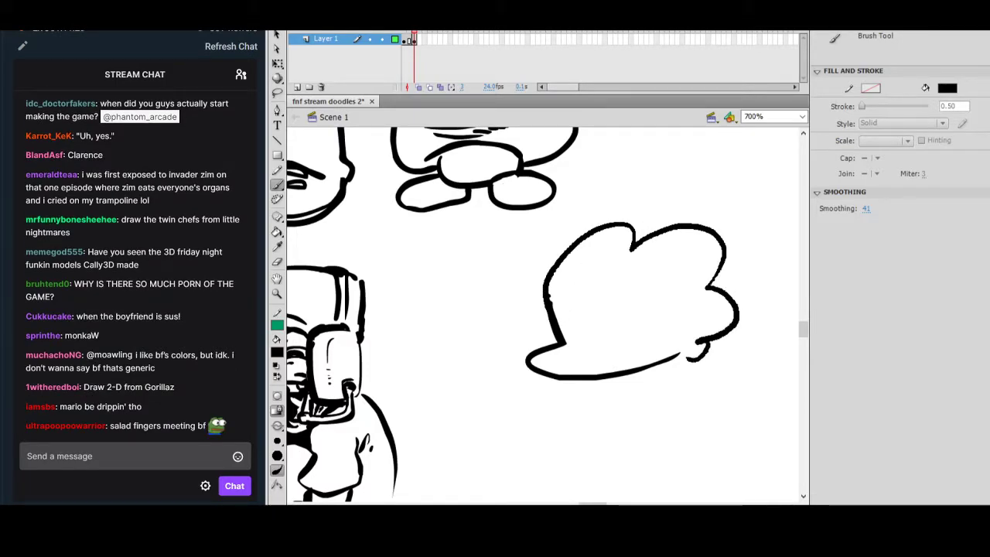
Draw Pico's M-shaped hairline and his angry, slanted eyes and brows beneath it.
mouse_move(551, 311)
mouse_down()
mouse_move(591, 330)
mouse_move(645, 303)
mouse_move(676, 346)
mouse_up()
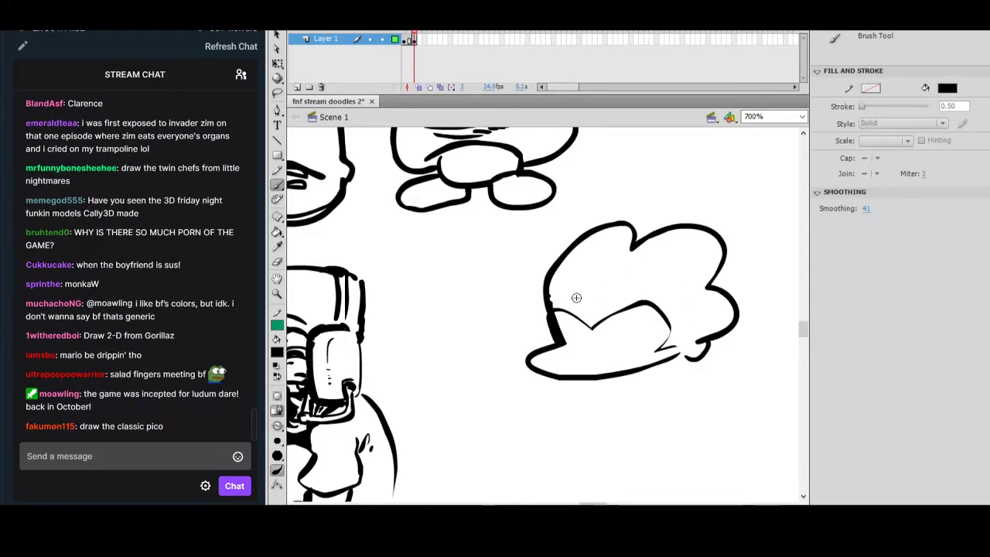
mouse_move(597, 348)
mouse_down()
mouse_move(646, 332)
mouse_move(616, 356)
mouse_move(617, 323)
mouse_move(609, 356)
mouse_up()
key(ctrl+z)
key(ctrl+z)
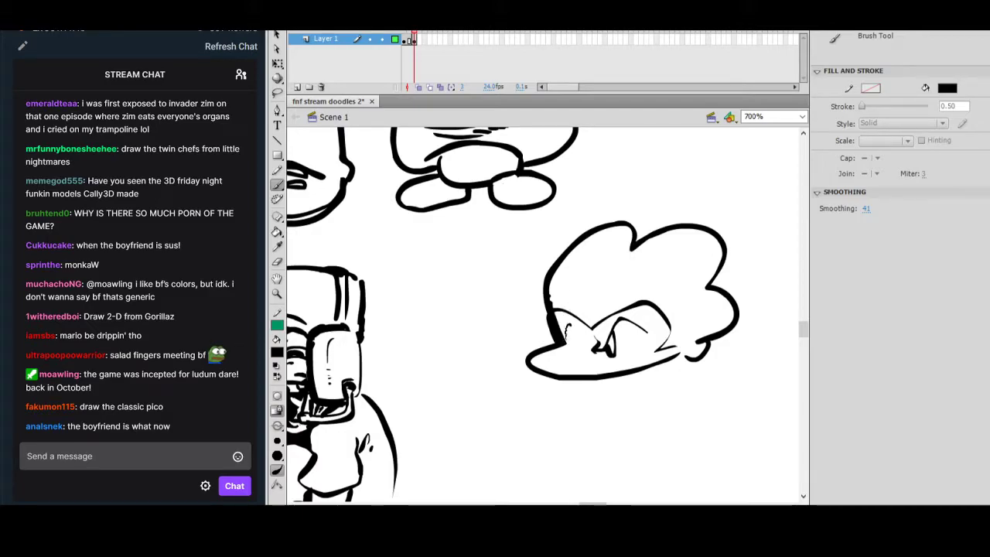
key(ctrl+z)
drag(560, 331, 584, 351)
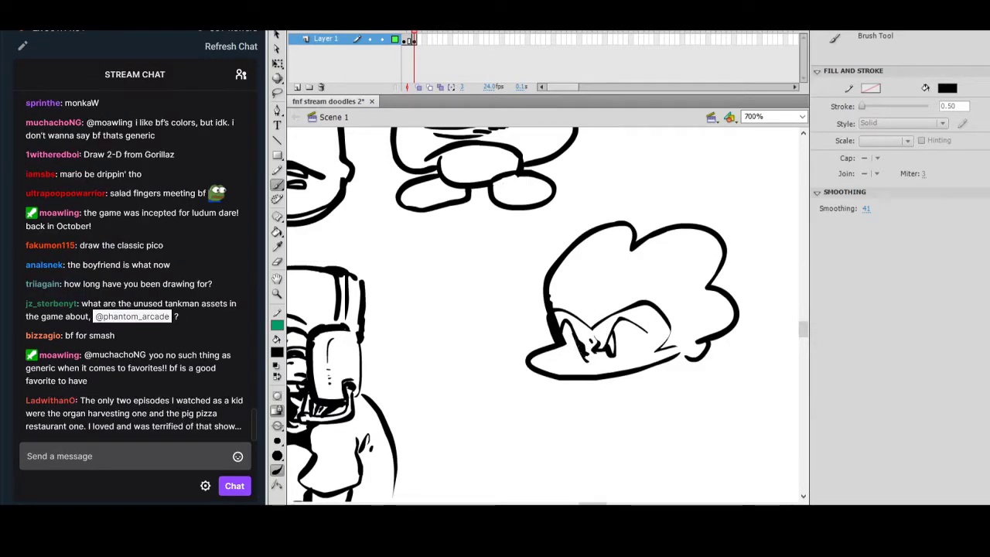
drag(584, 355, 590, 360)
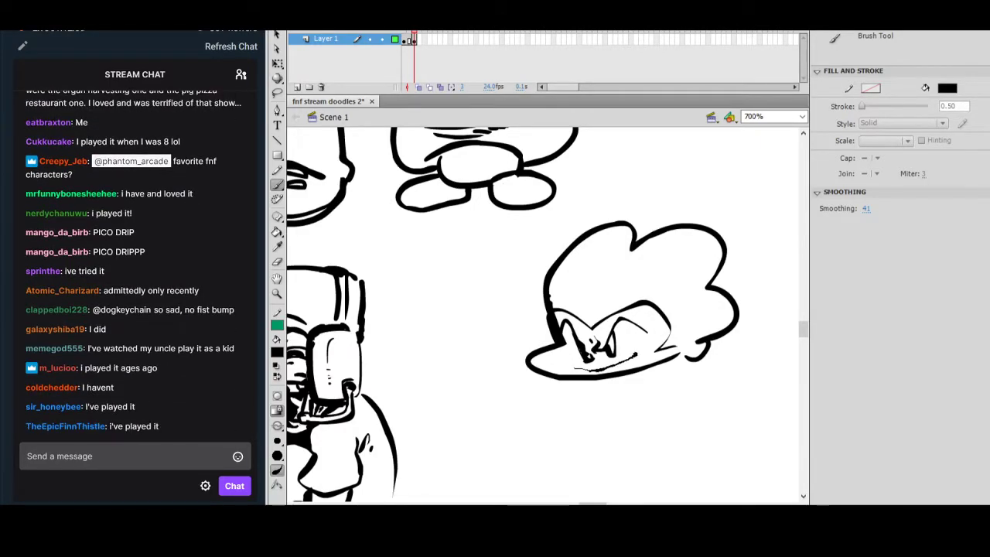
Draw Pico's slanted, toothy grin above the jawline, redoing the strokes until the mouth curve fits.
drag(591, 366, 647, 345)
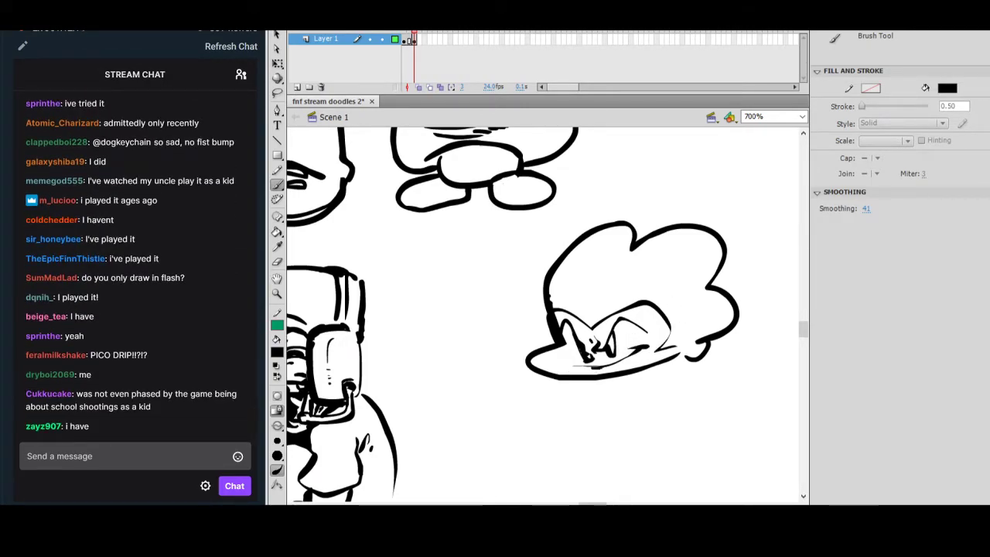
drag(577, 367, 651, 345)
key(ctrl+z)
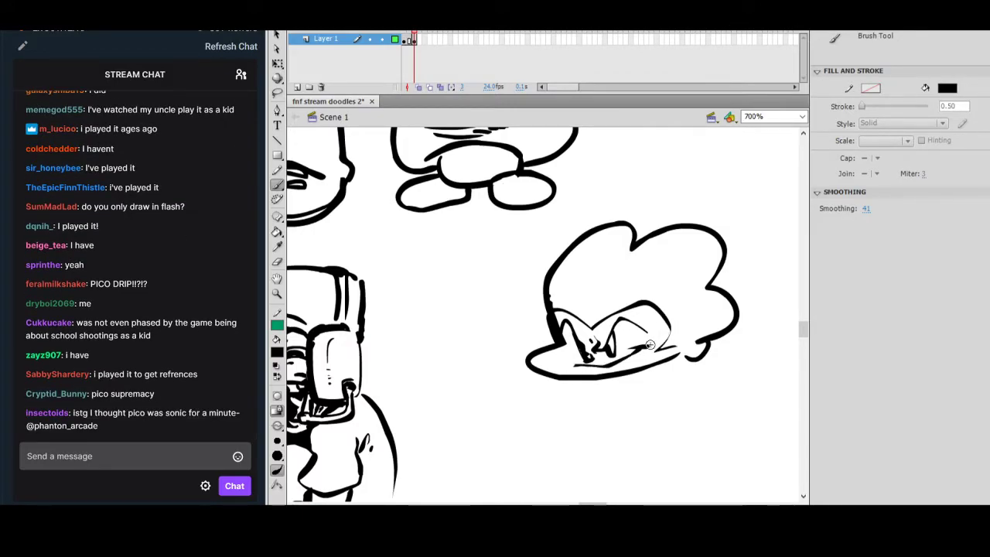
mouse_move(599, 368)
mouse_down()
mouse_move(639, 364)
mouse_move(616, 371)
mouse_move(648, 350)
mouse_move(619, 367)
mouse_move(635, 354)
mouse_up()
key(ctrl+z)
key(ctrl+z)
key(ctrl+z)
key(ctrl+z)
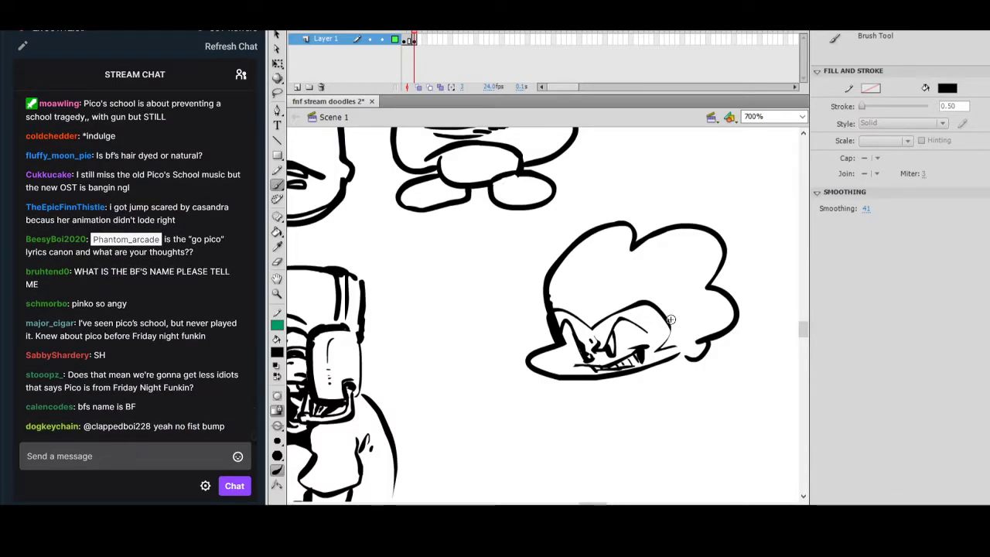
Reinforce Pico's cheek and jaw lines and close the gap between the jaw, ear and hair.
drag(670, 319, 669, 342)
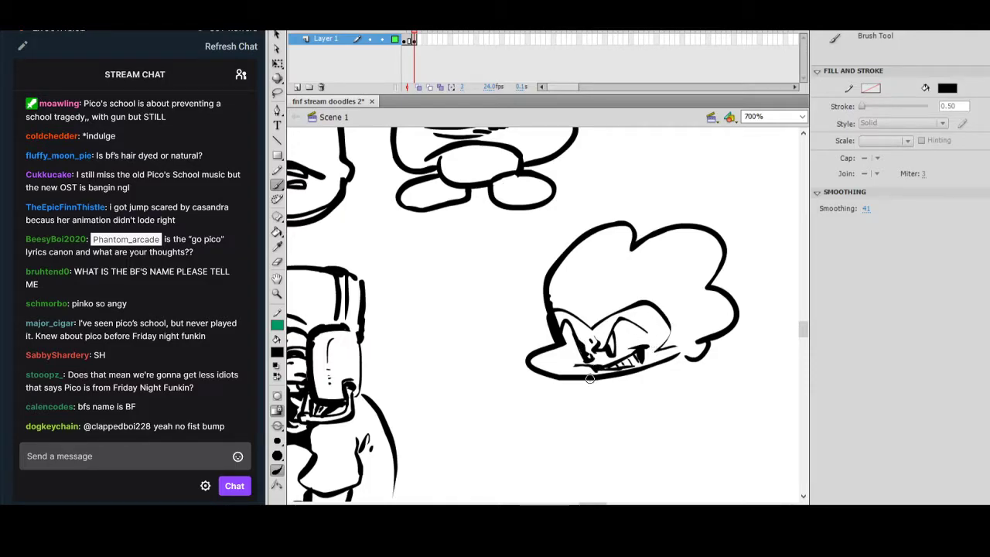
drag(588, 373, 603, 375)
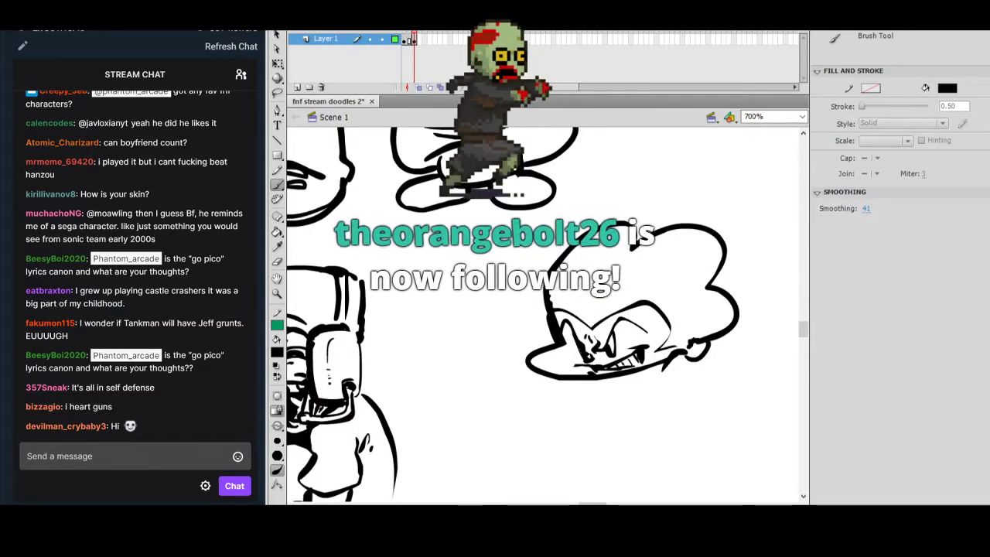
drag(669, 354, 645, 322)
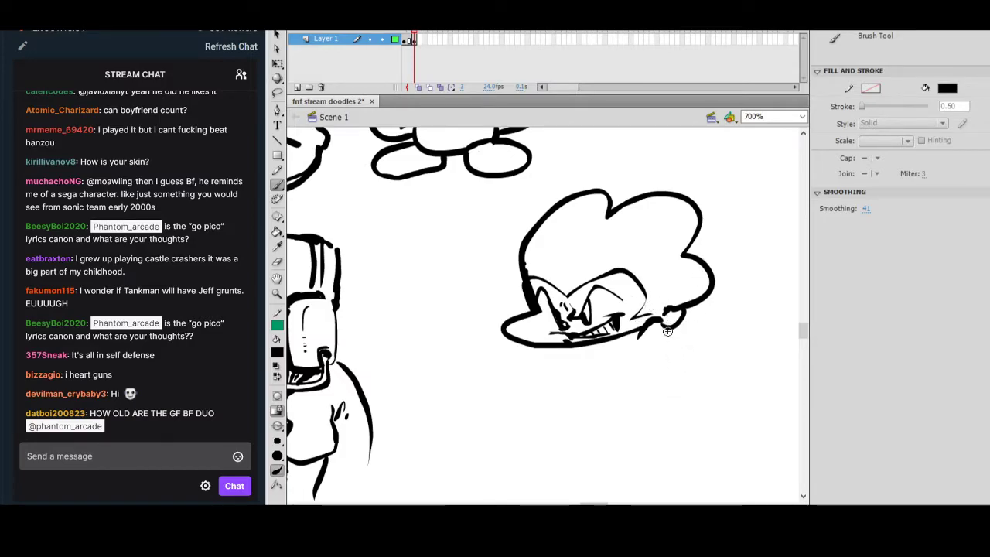
Draw Pico's back, short sleeve and clenched hand below the head, with a line for the bottom of the torso.
drag(667, 333, 672, 376)
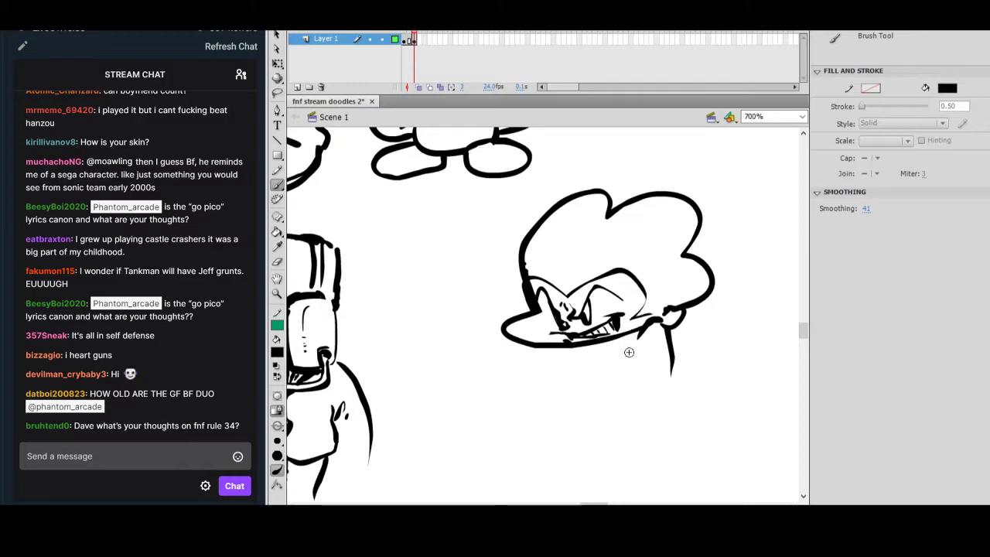
mouse_move(636, 349)
mouse_down()
mouse_move(623, 379)
mouse_move(633, 363)
mouse_move(623, 375)
mouse_move(592, 364)
mouse_up()
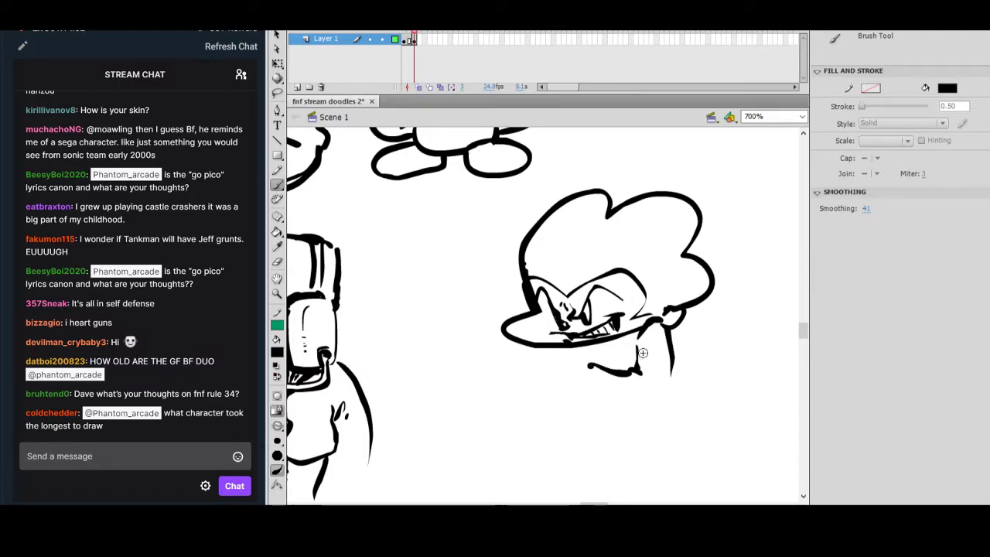
key(ctrl+z)
key(ctrl+z)
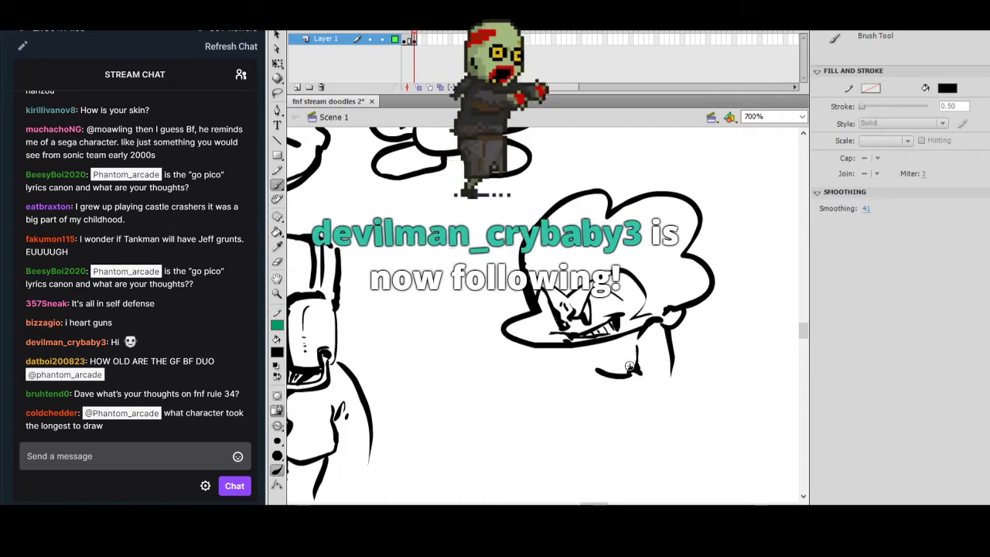
key(ctrl+z)
mouse_move(632, 376)
mouse_down()
mouse_move(572, 366)
mouse_move(550, 381)
mouse_move(547, 414)
mouse_move(567, 402)
mouse_move(592, 420)
mouse_up()
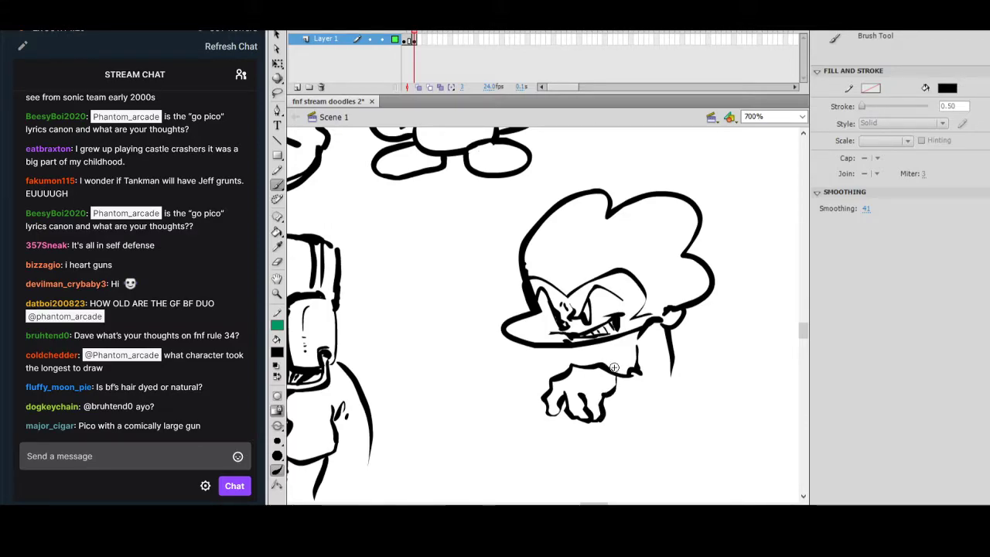
drag(608, 393, 615, 368)
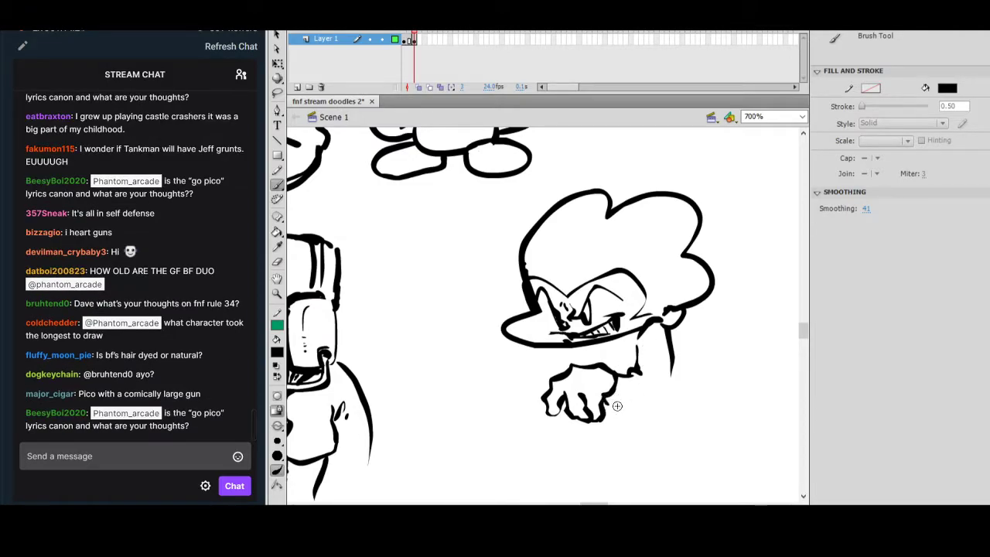
drag(612, 407, 669, 396)
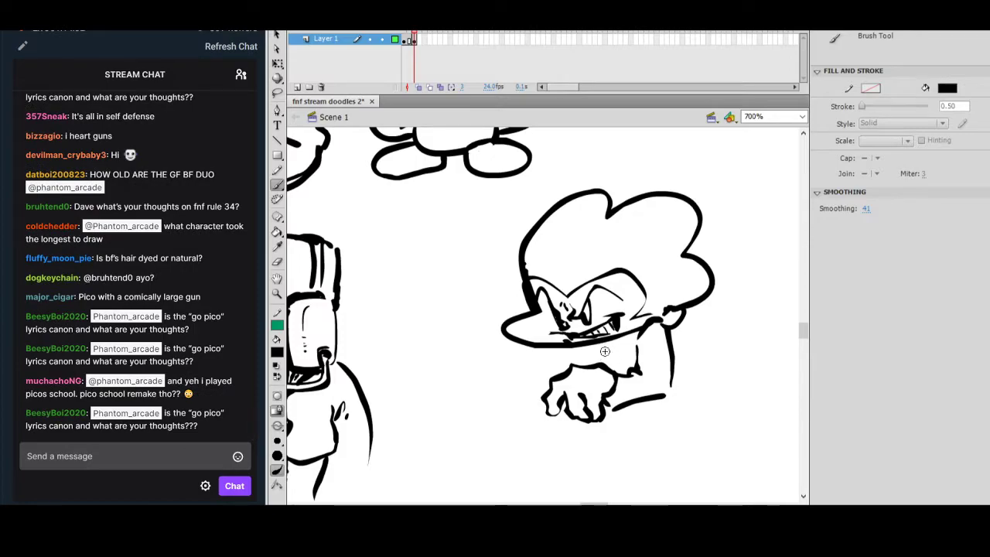
Add the chest line under Pico's chin and connect the torso line to the wrist.
drag(663, 366, 625, 317)
key(ctrl+z)
drag(511, 360, 526, 357)
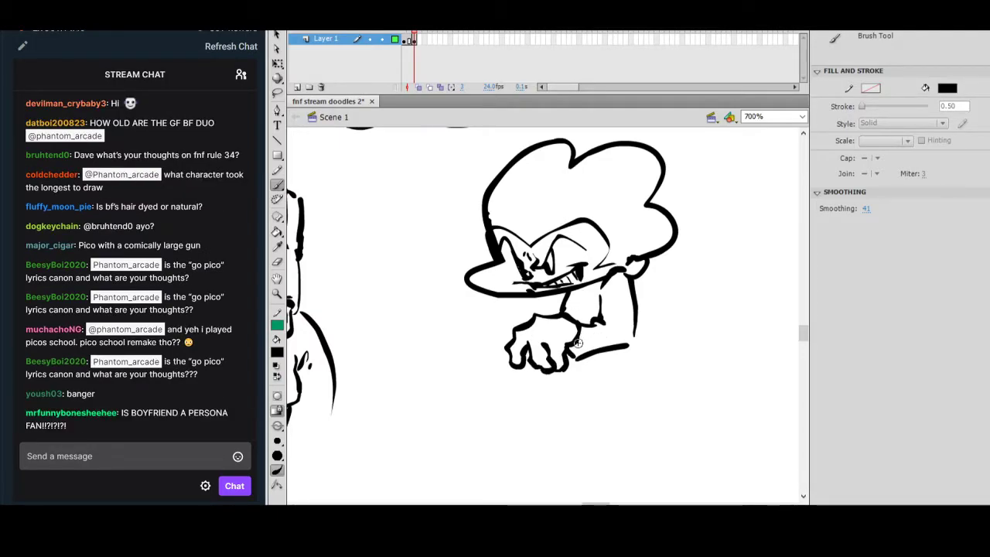
drag(658, 297, 649, 370)
mouse_move(565, 343)
mouse_down()
mouse_move(602, 330)
mouse_move(584, 336)
mouse_up()
key(ctrl+z)
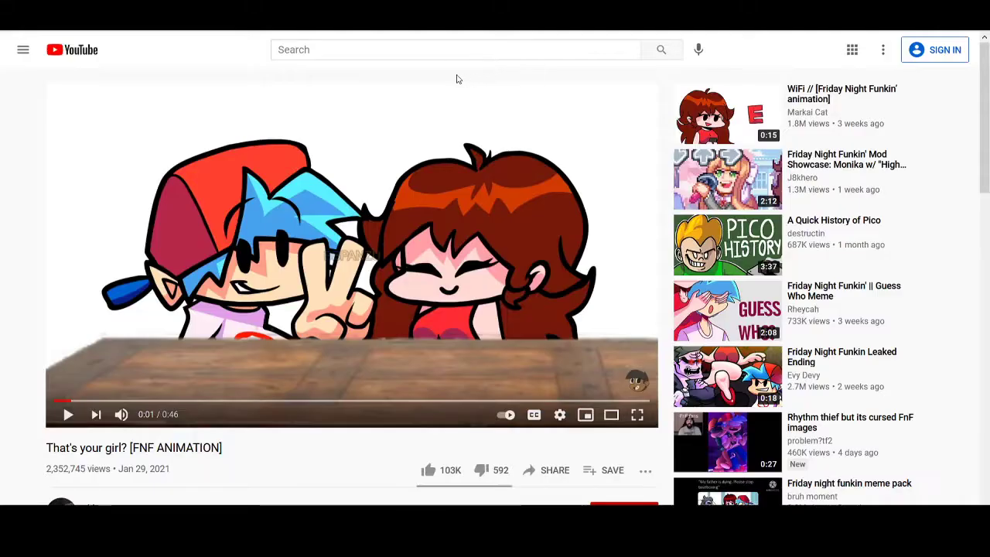
Search YouTube for "maze of life".
click(404, 50)
text(ma)
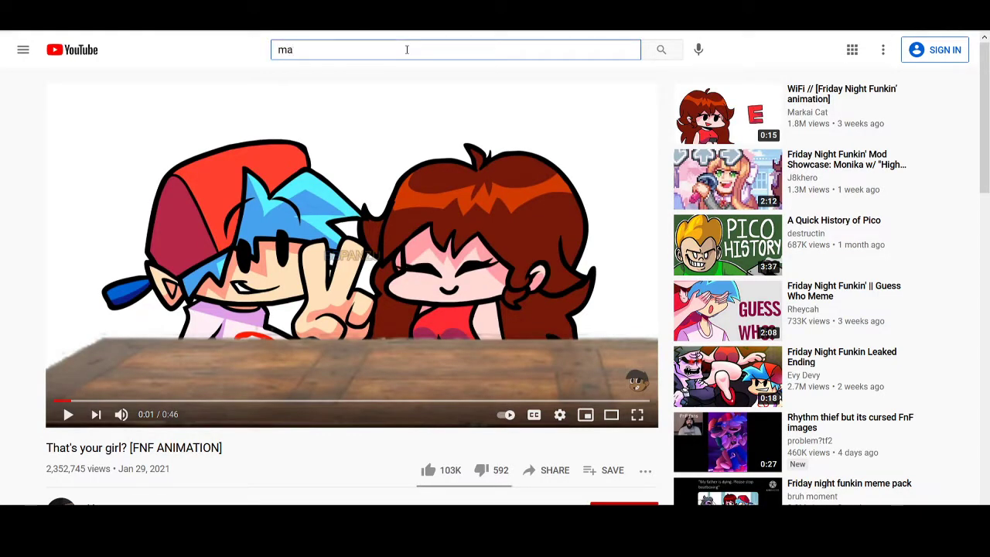
text(ze po)
key(BackSpace)
key(BackSpace)
text(of lifew)
key(BackSpace)
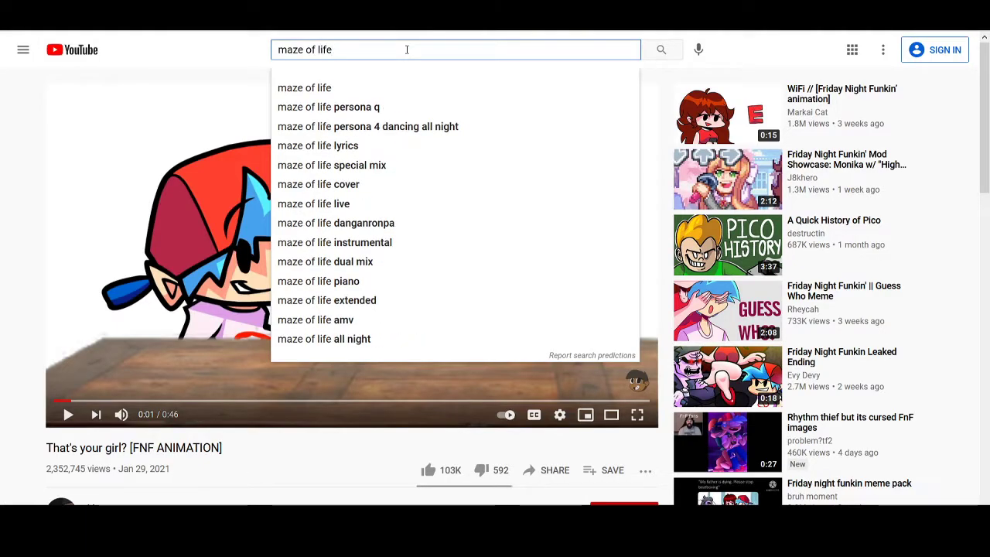
key(Return)
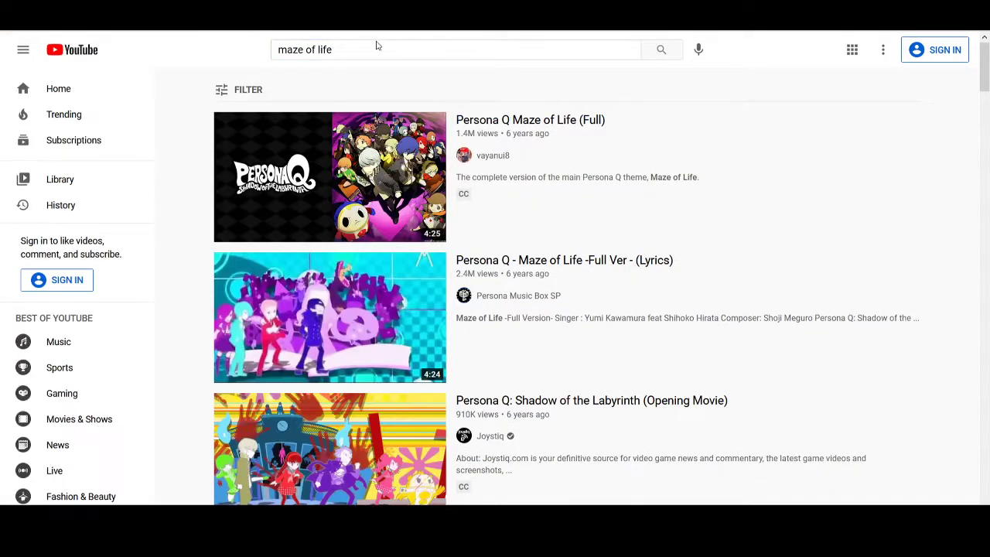
Play the video "Persona Q Maze of Life (Full)" and return to the drawing in Flash with the stream chat beside it.
click(330, 203)
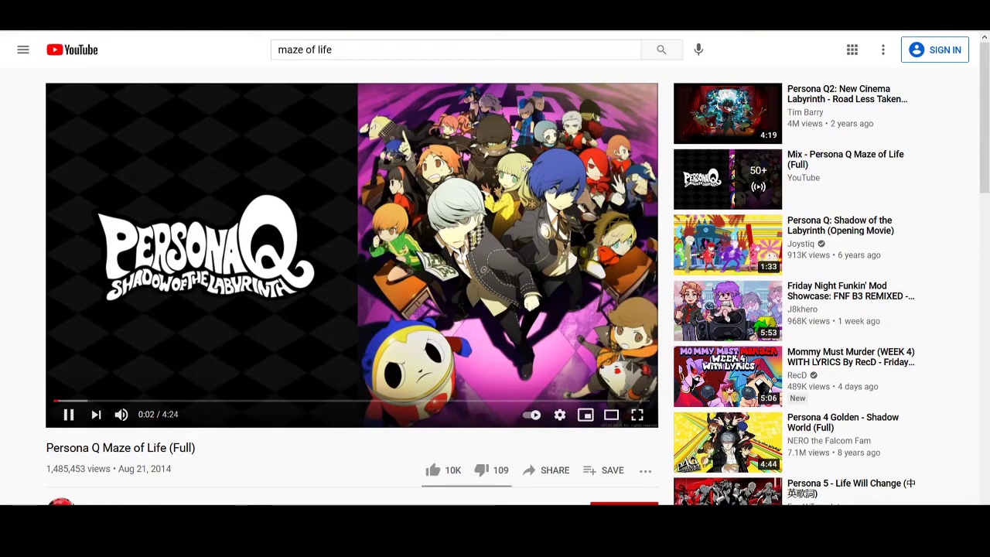
click(440, 515)
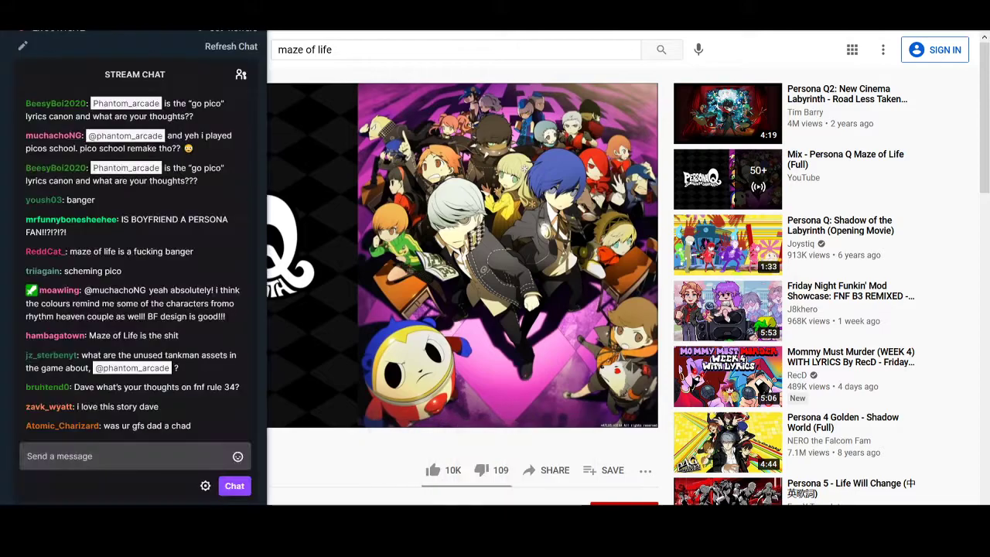
click(439, 515)
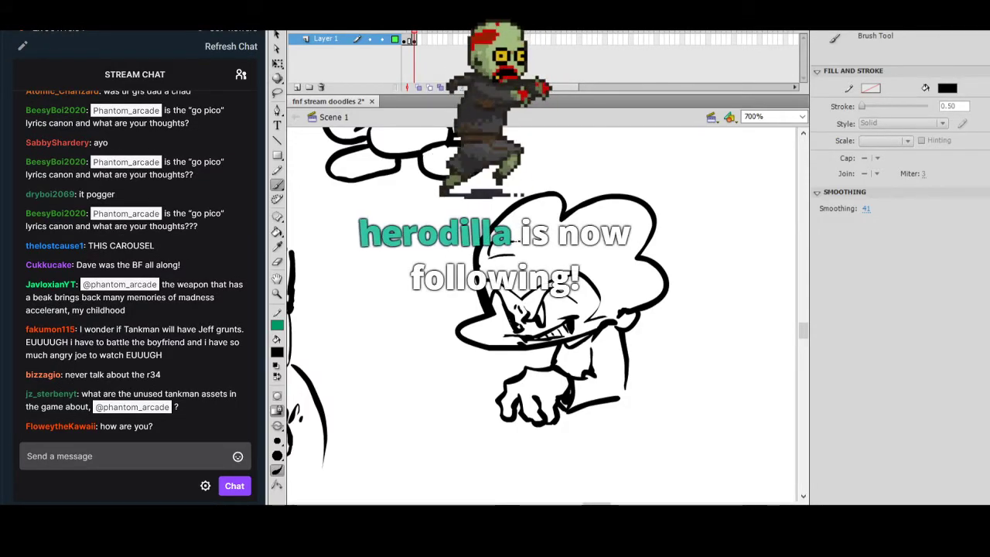
Draw a band of angular shine marks across the front of Pico's hair.
mouse_move(525, 243)
mouse_down()
mouse_move(521, 255)
mouse_move(547, 244)
mouse_up()
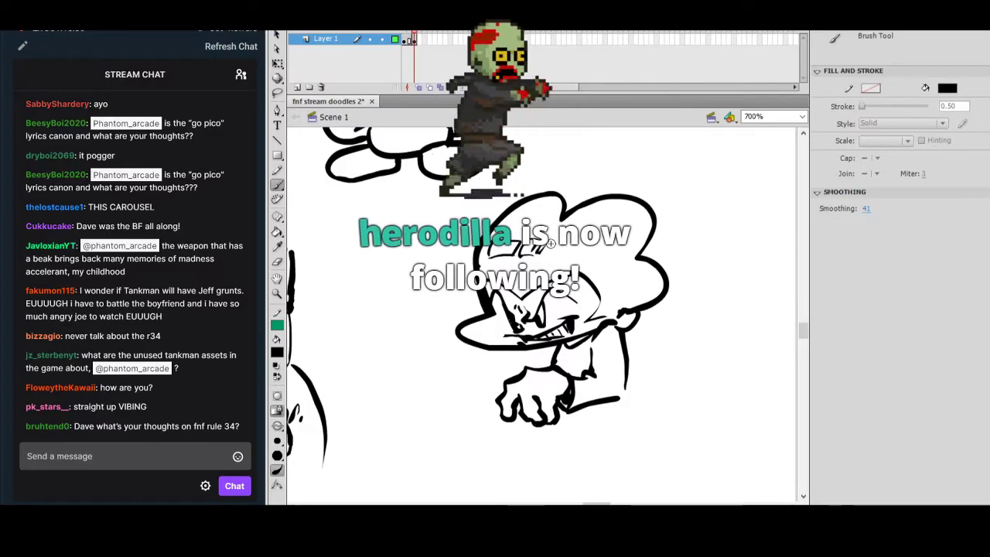
drag(552, 243, 604, 262)
key(ctrl+z)
key(ctrl+z)
drag(583, 249, 595, 260)
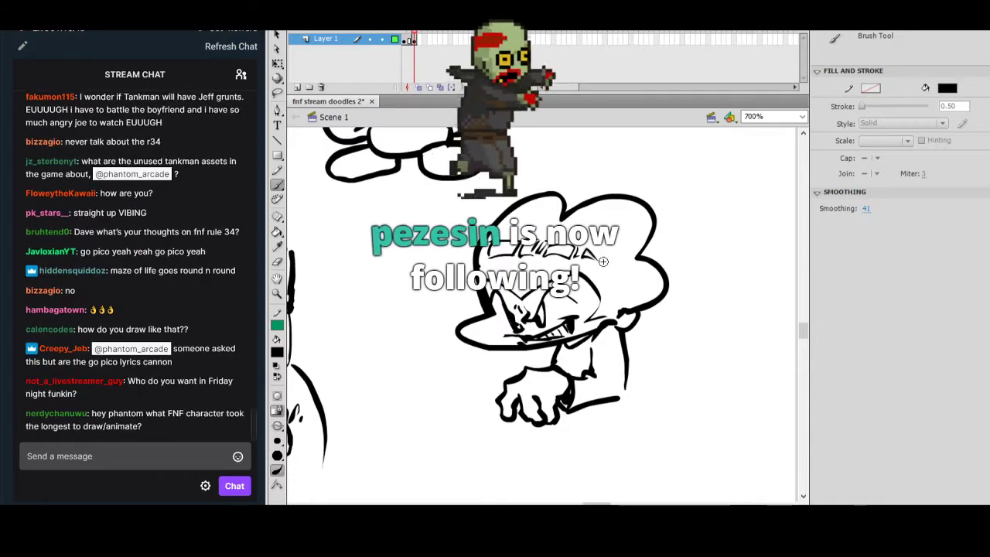
Touch up the line between Pico's jaw and ear, and add small detail marks to the neck and knuckles.
drag(637, 379, 611, 356)
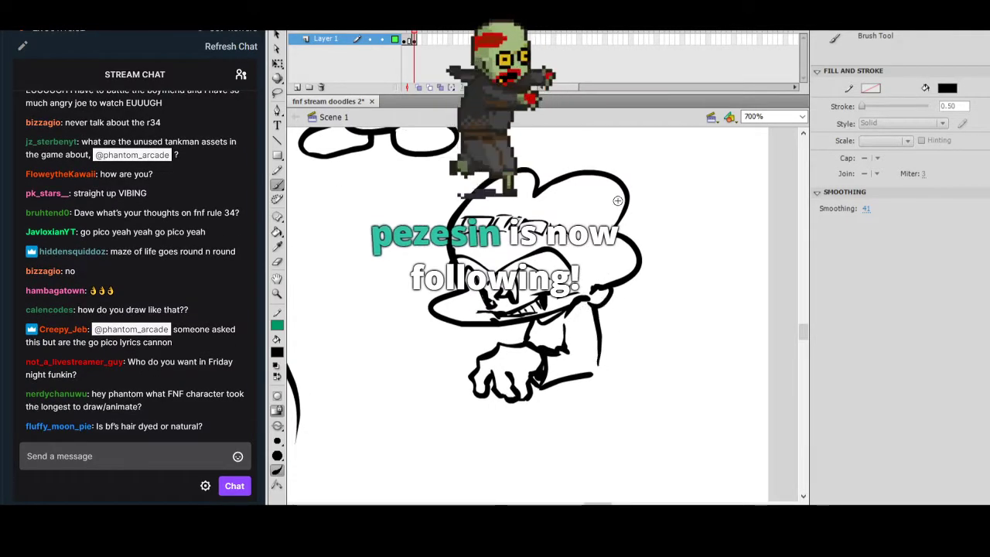
key(e)
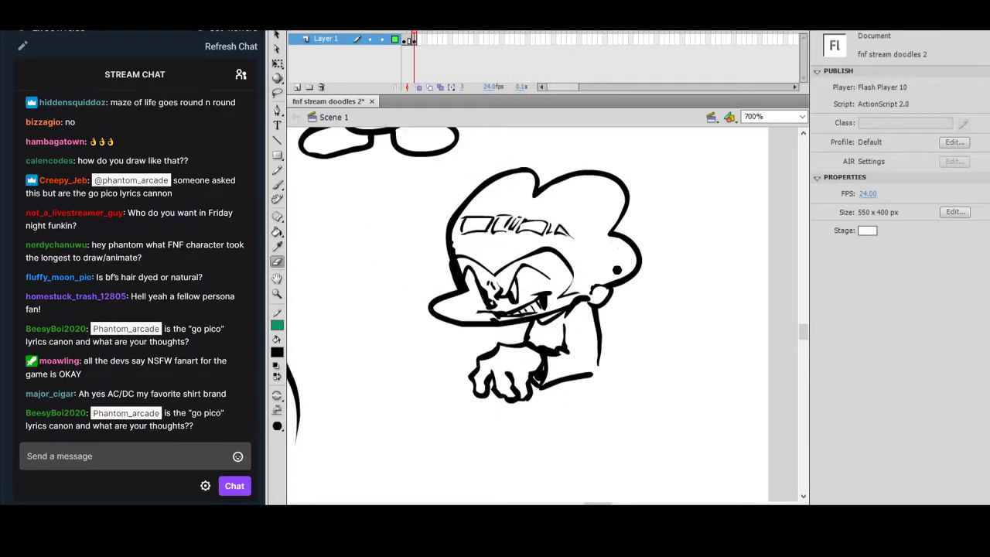
key(b)
drag(594, 289, 585, 297)
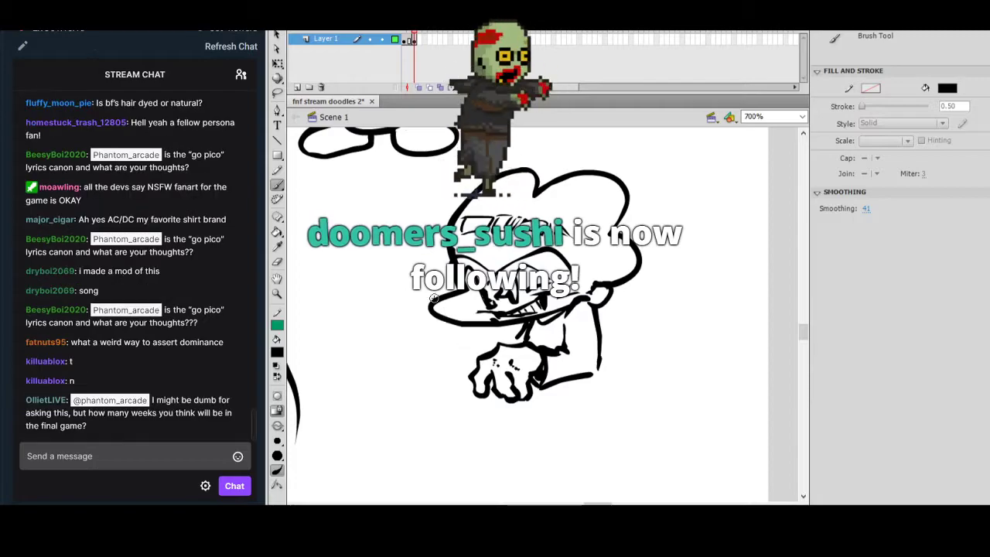
Select the whole Pico drawing with the Lasso and move it closer to Scout.
mouse_move(548, 309)
mouse_down()
mouse_move(702, 330)
mouse_move(669, 326)
mouse_up()
key(l)
mouse_move(710, 165)
mouse_down()
mouse_move(625, 150)
mouse_move(533, 419)
mouse_move(763, 379)
mouse_move(786, 199)
mouse_move(720, 223)
mouse_move(693, 256)
mouse_move(660, 267)
mouse_move(675, 239)
mouse_up()
click(615, 236)
key(b)
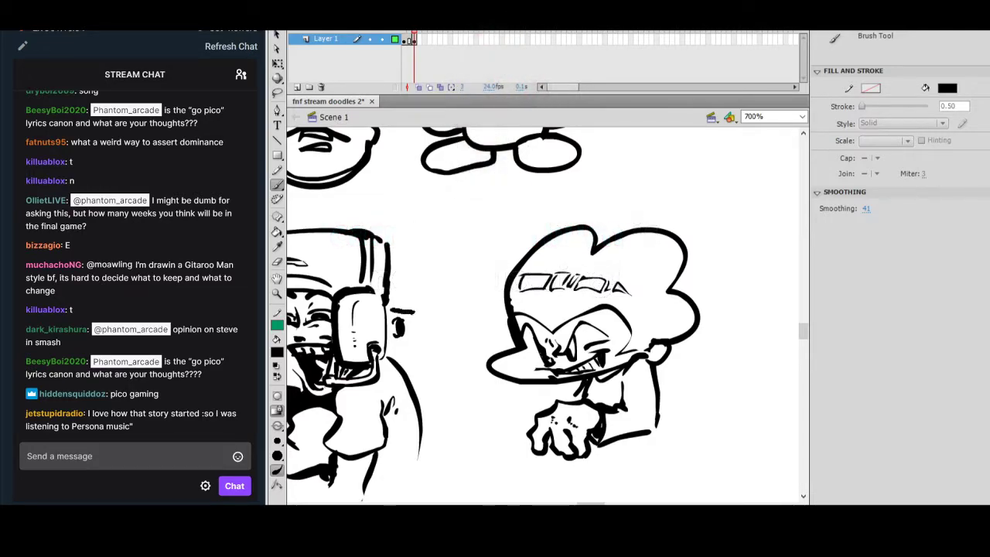
Draw the muzzle and boxy front plate of a gun aimed at the back of Scout's headphones.
mouse_move(412, 310)
mouse_down()
mouse_move(418, 334)
mouse_move(423, 324)
mouse_move(393, 343)
mouse_move(417, 363)
mouse_up()
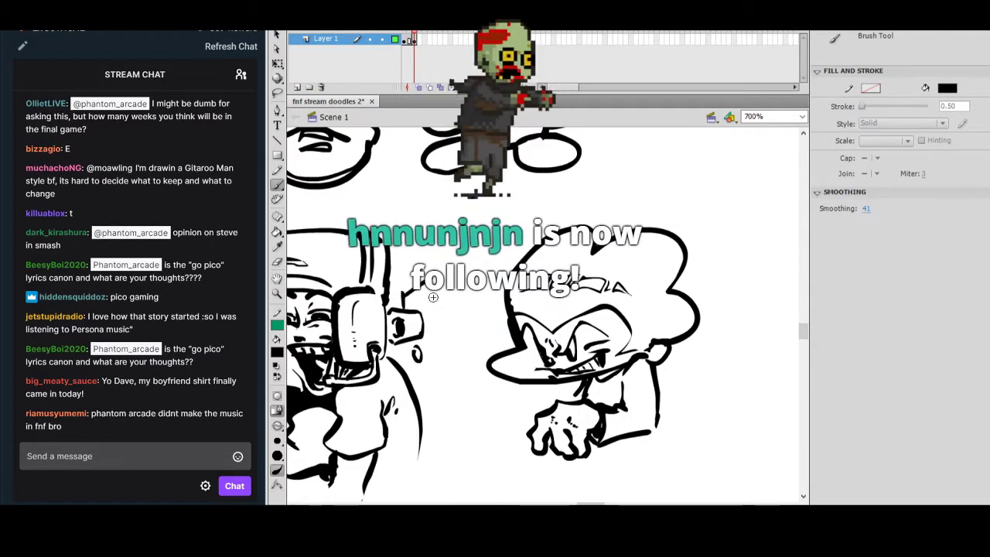
drag(431, 364, 430, 380)
key(ctrl+z)
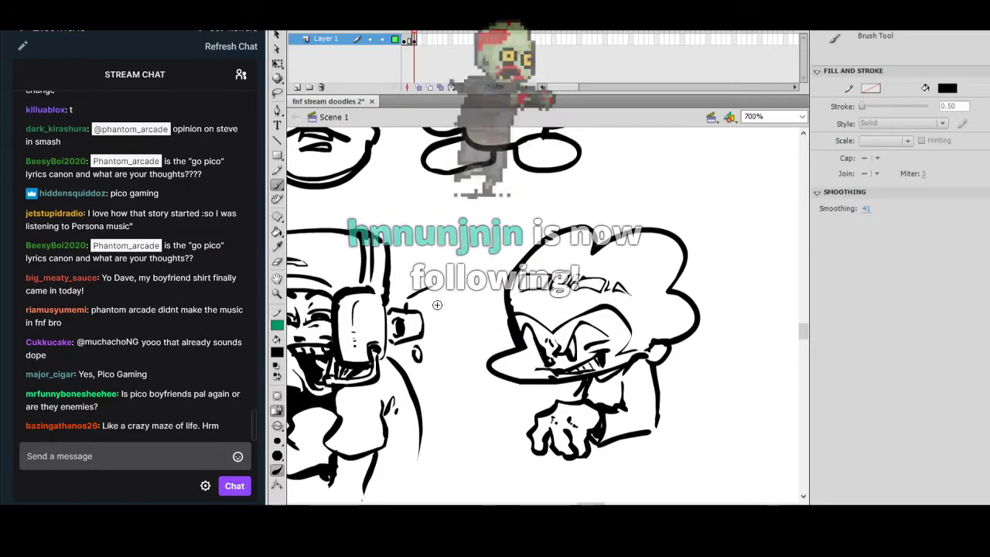
drag(434, 293, 433, 382)
mouse_move(407, 343)
mouse_down()
mouse_move(412, 375)
mouse_move(432, 380)
mouse_up()
drag(410, 297, 433, 289)
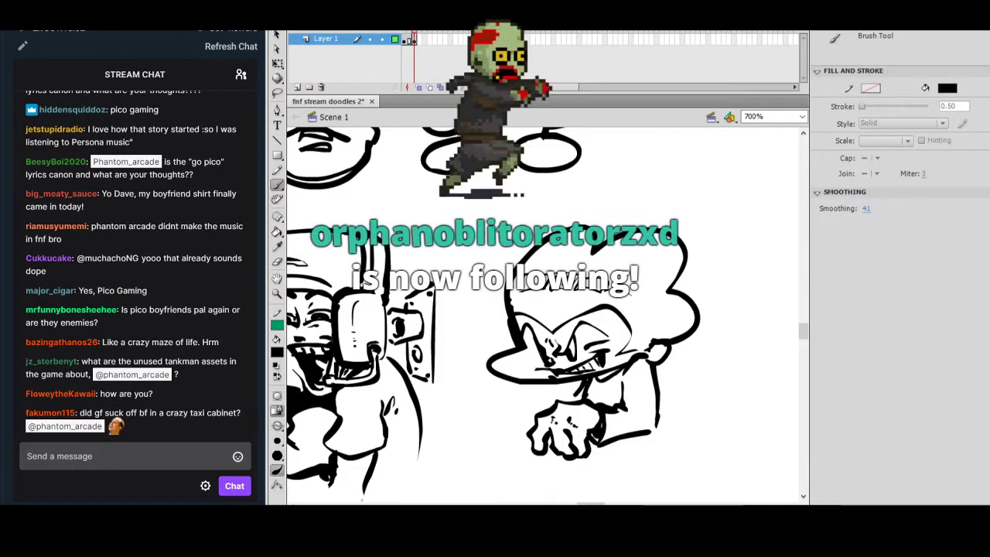
Draw the gun body's lower edge back to Pico's face and add two long grooves along its side.
drag(430, 388, 495, 382)
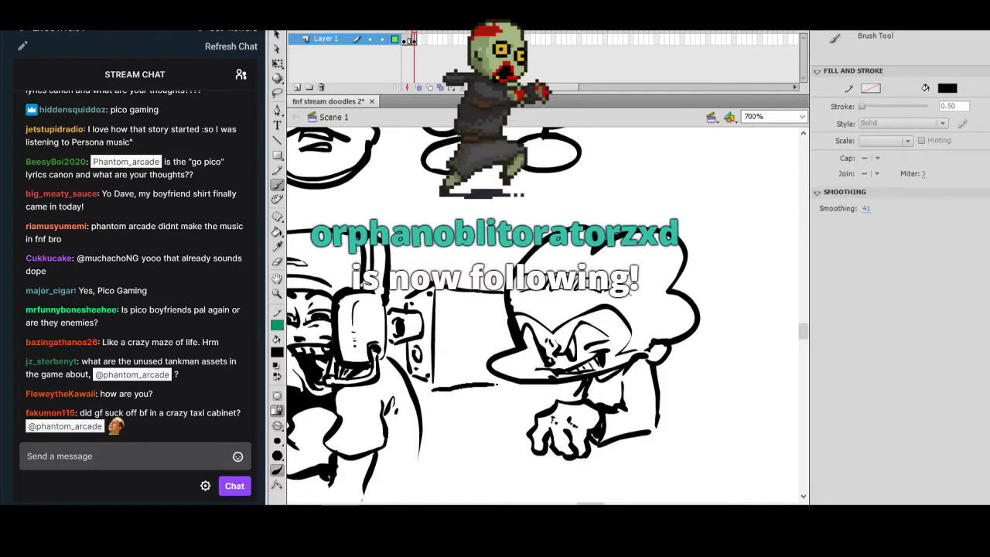
key(ctrl+z)
drag(434, 383, 493, 376)
drag(447, 314, 504, 311)
drag(450, 343, 450, 351)
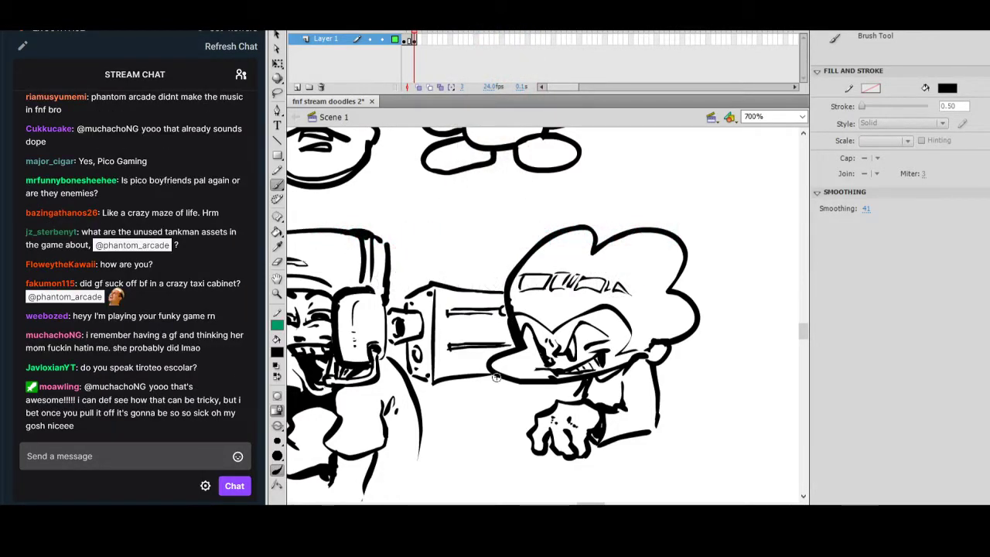
Draw the gun's grip beneath the body with Pico's other hand wrapped around it.
drag(484, 381, 488, 393)
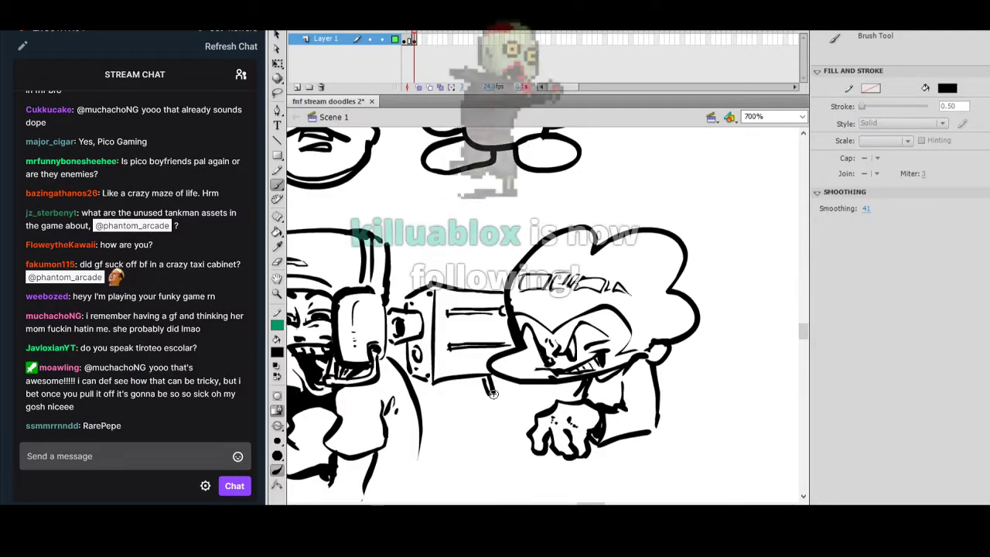
drag(498, 392, 522, 389)
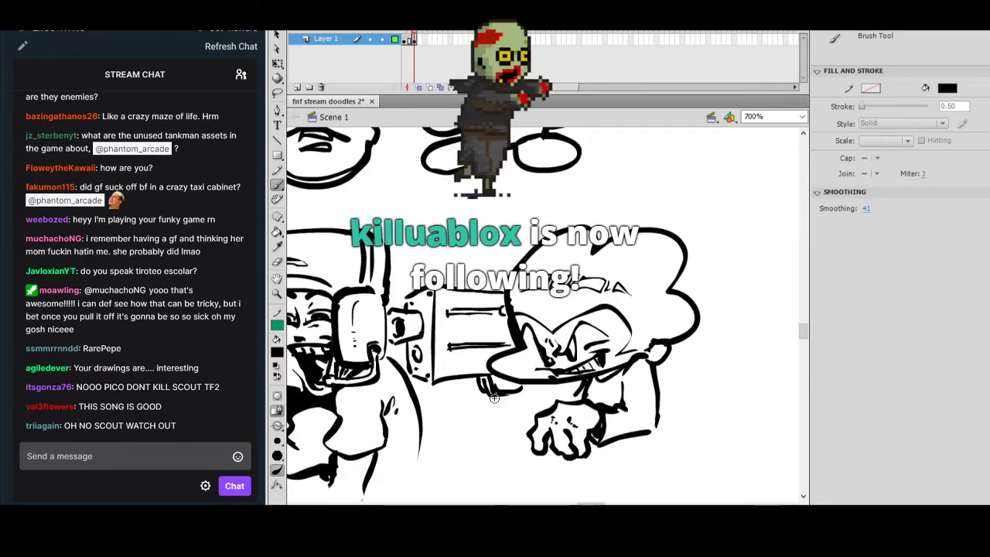
drag(494, 398, 493, 410)
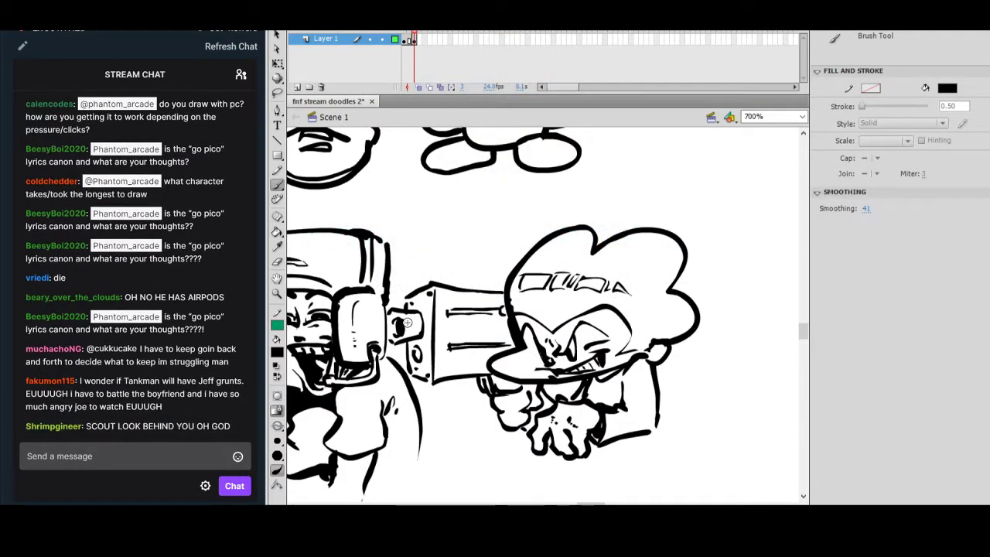
Shift the small black muzzle opening slightly closer to Scout's headphones.
click(277, 62)
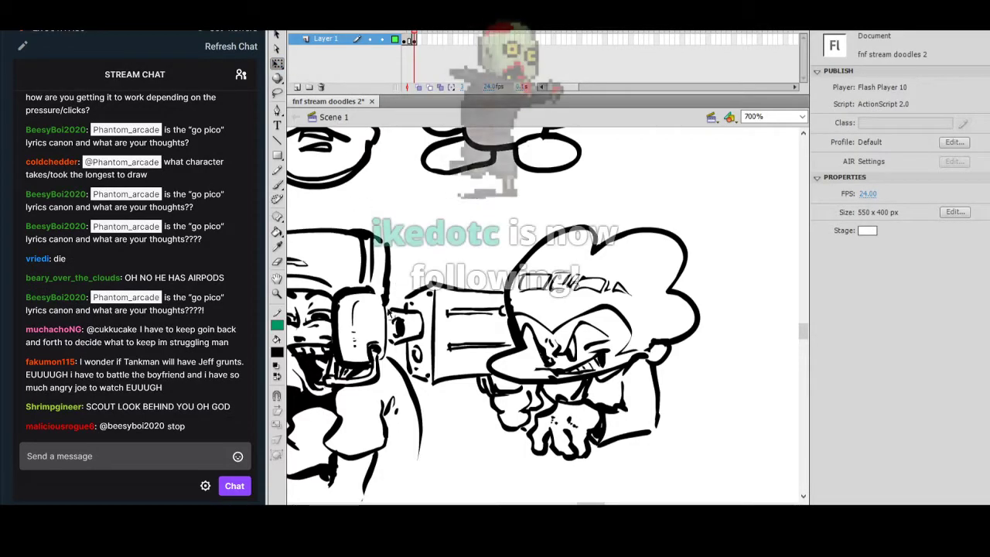
click(398, 325)
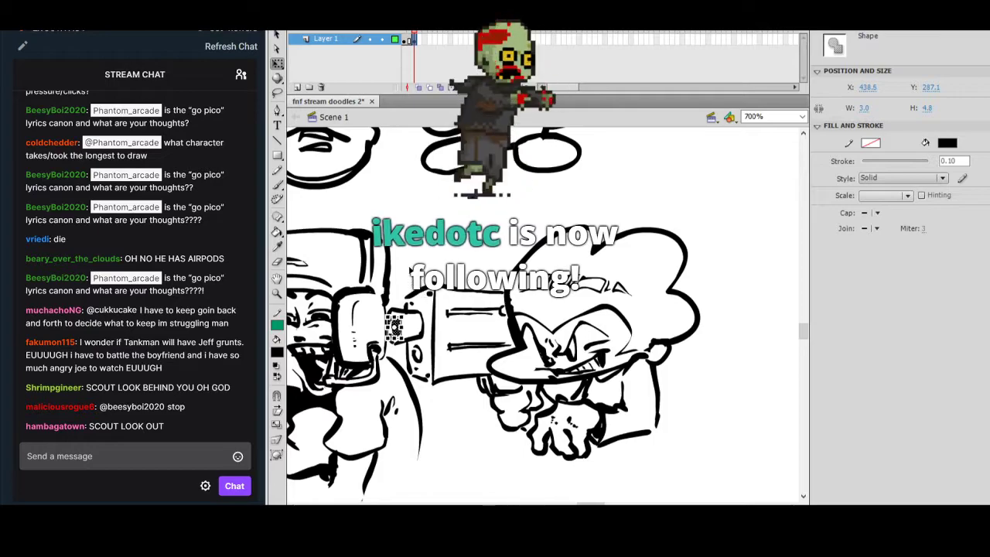
click(409, 270)
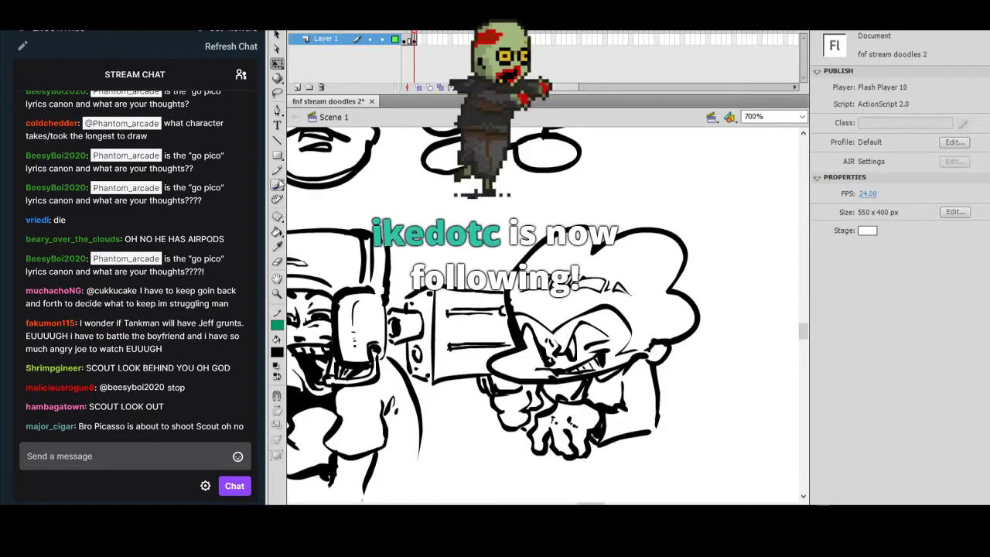
Brush detail lines onto the muzzle and add small rounded bumps along the top of the gun.
click(277, 183)
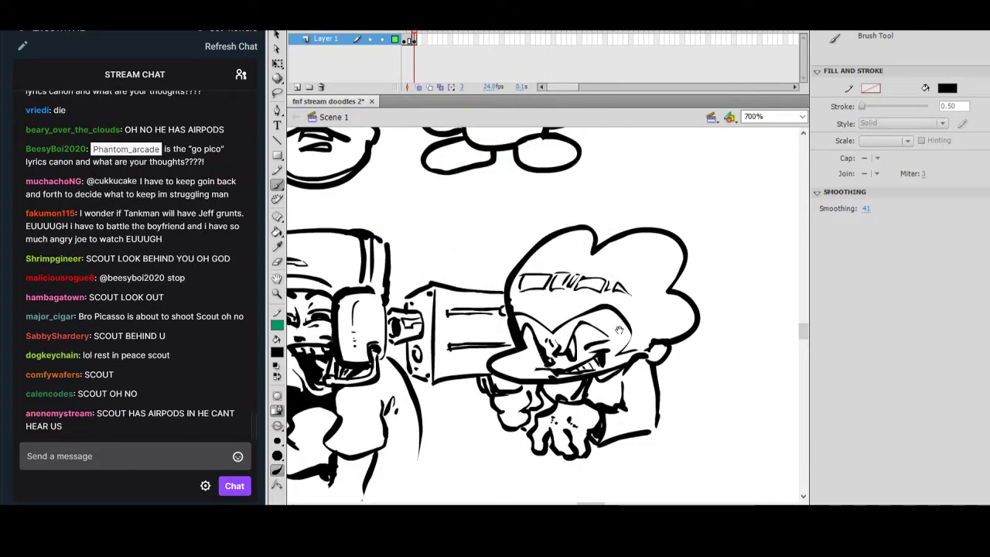
drag(613, 364, 677, 359)
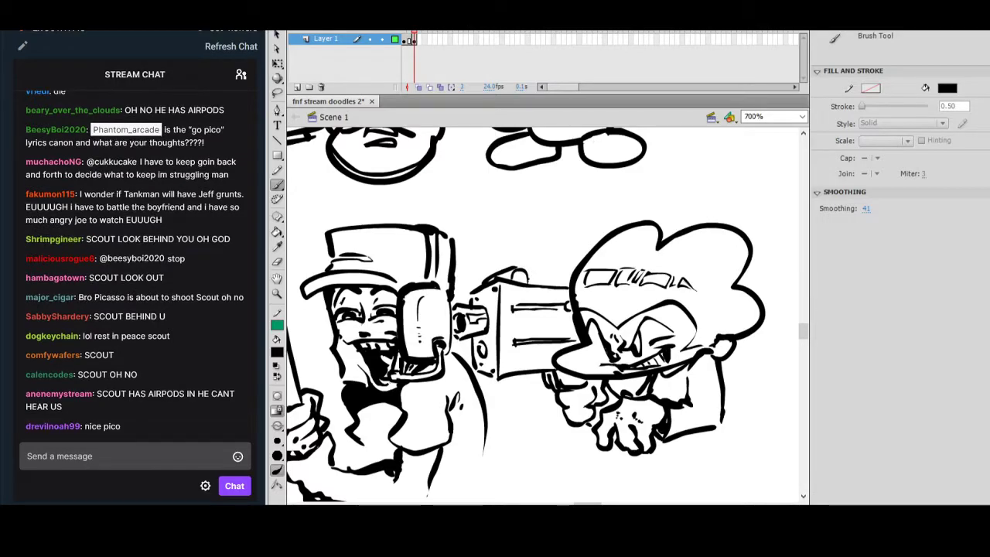
drag(721, 323, 655, 292)
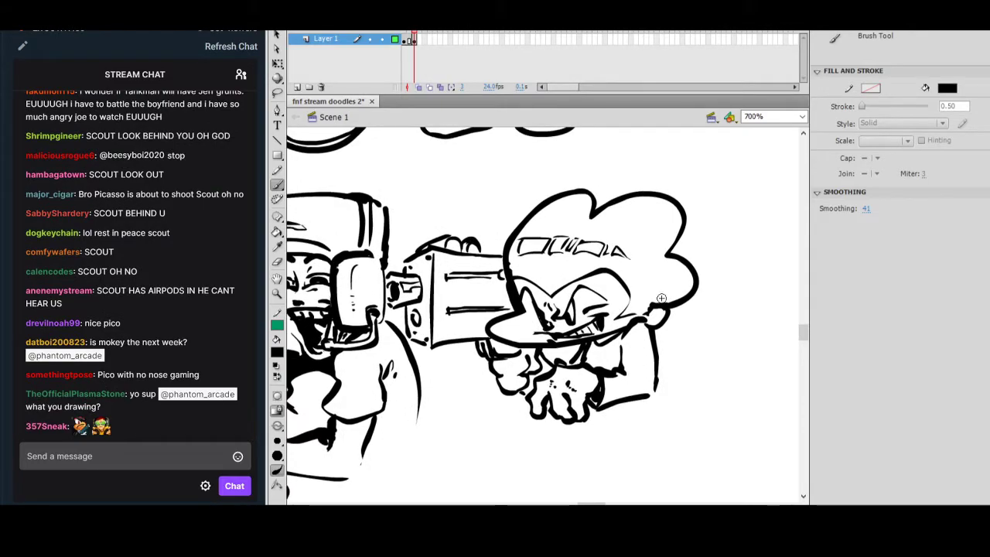
drag(649, 374, 703, 394)
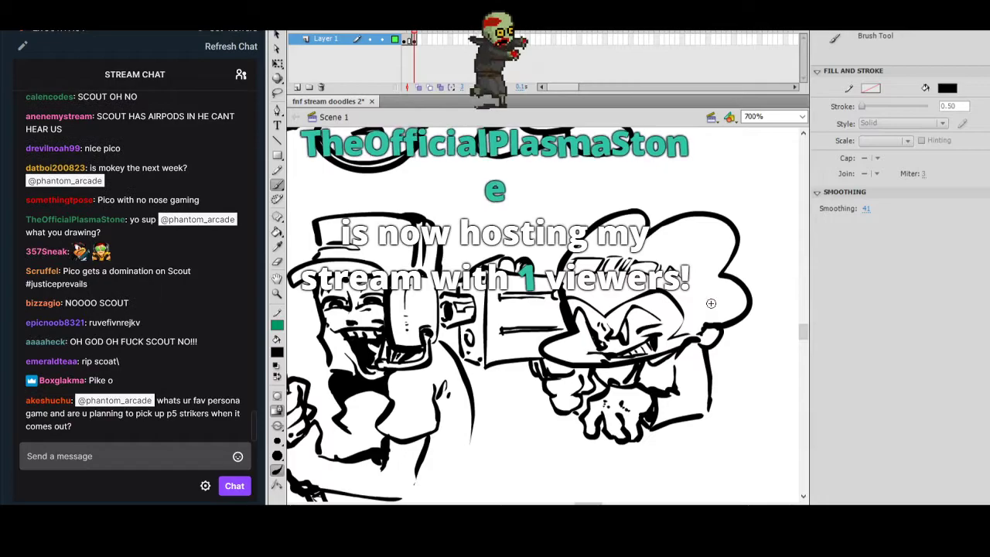
drag(695, 359, 750, 357)
drag(738, 408, 453, 360)
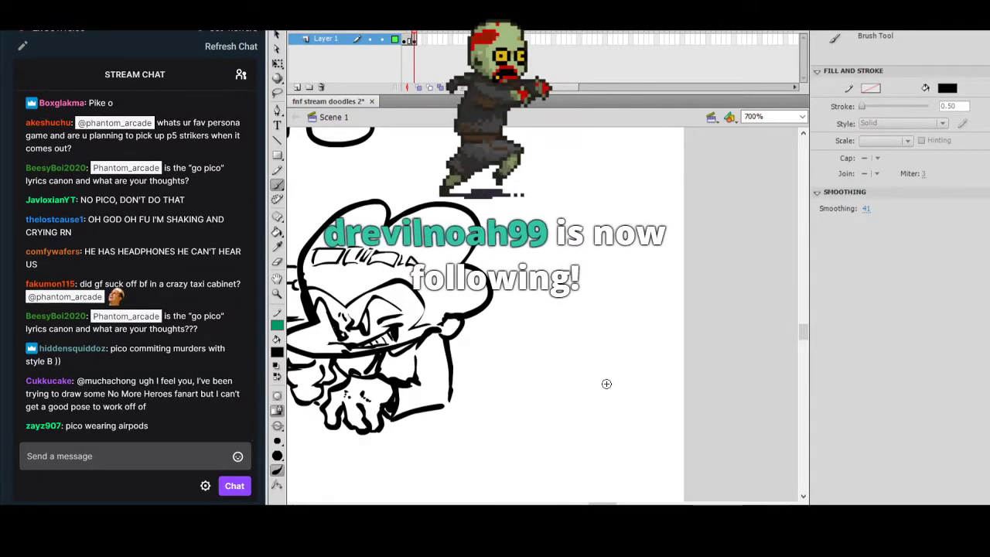
Switch to the Streamlabs window, examine the mini feed for recent donation messages, and return to the drawing in Flash.
mouse_move(139, 8)
mouse_down()
mouse_move(853, 24)
mouse_move(837, 28)
mouse_up()
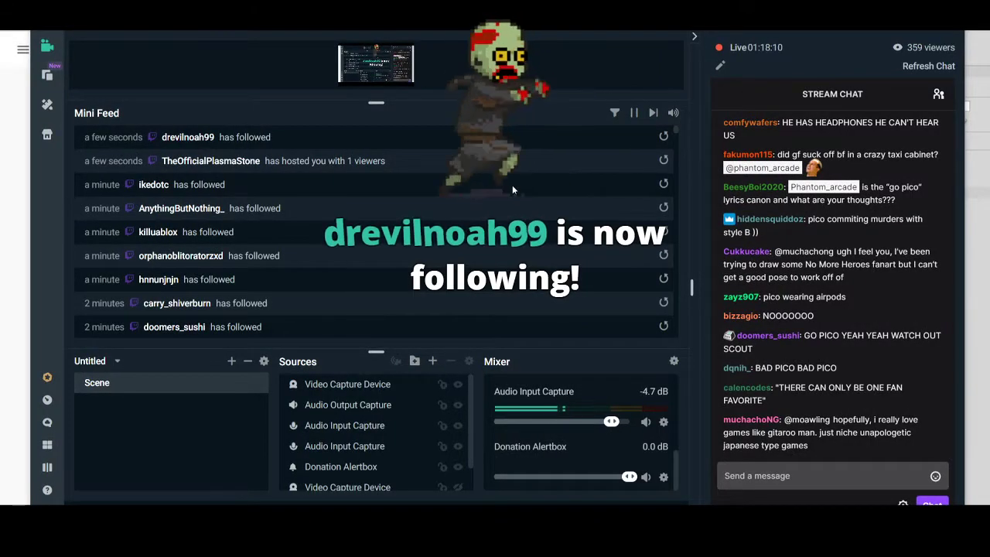
scroll(512, 192, down, 5)
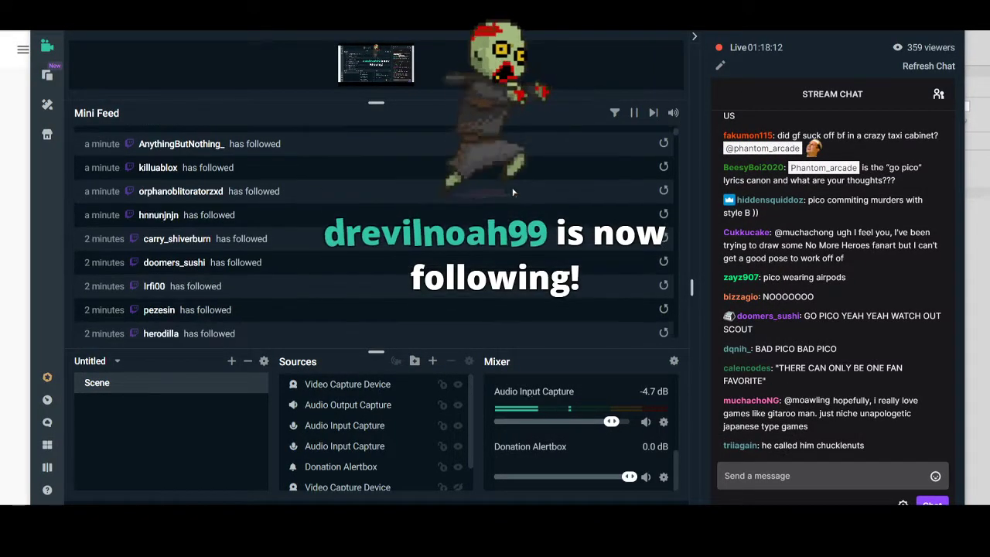
scroll(512, 193, down, 10)
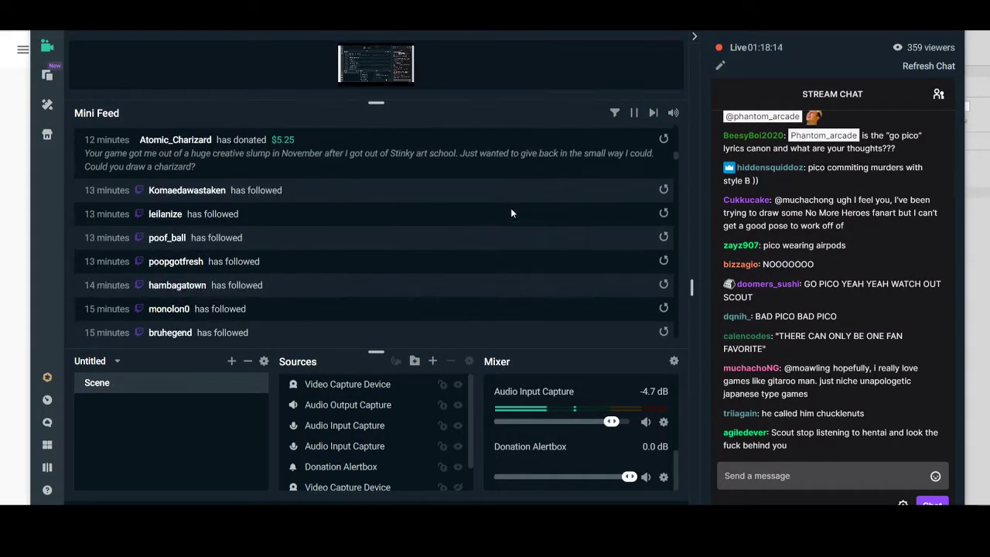
scroll(507, 232, up, 15)
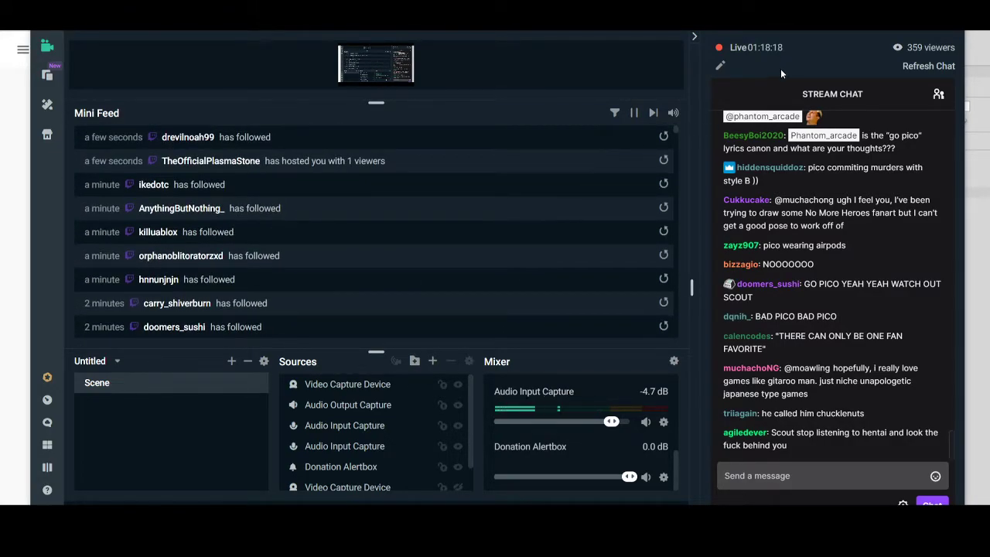
mouse_move(780, 25)
mouse_down()
mouse_move(95, 24)
mouse_move(82, 2)
mouse_up()
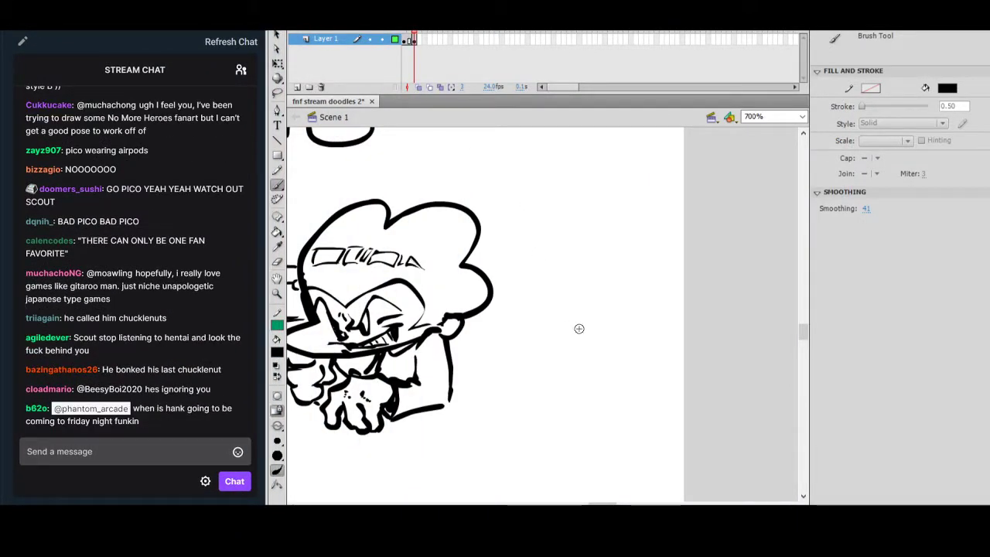
Draw a Charizard's snout with two nostrils and a mouth corner in the blank area below the sword-wielding character.
scroll(576, 333, down, 3)
drag(598, 504, 547, 504)
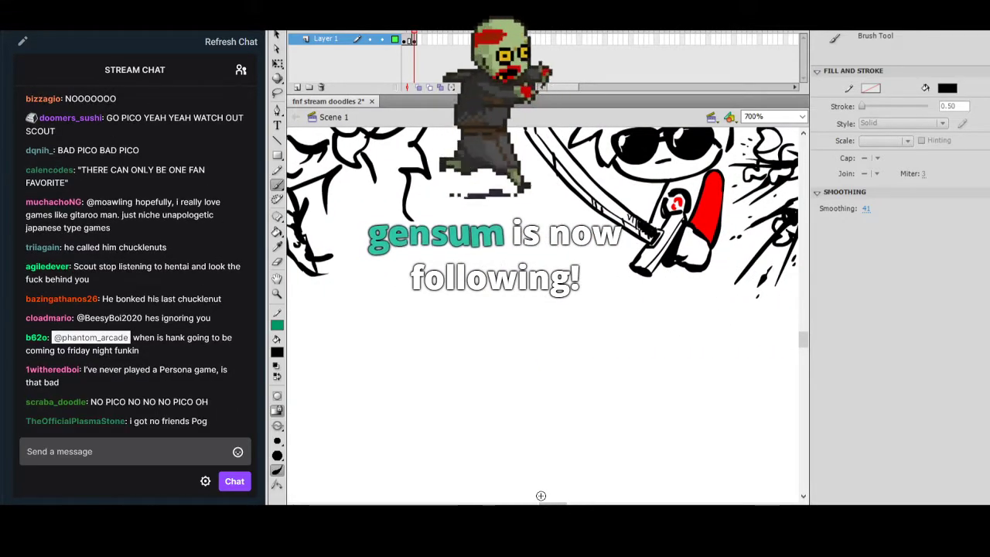
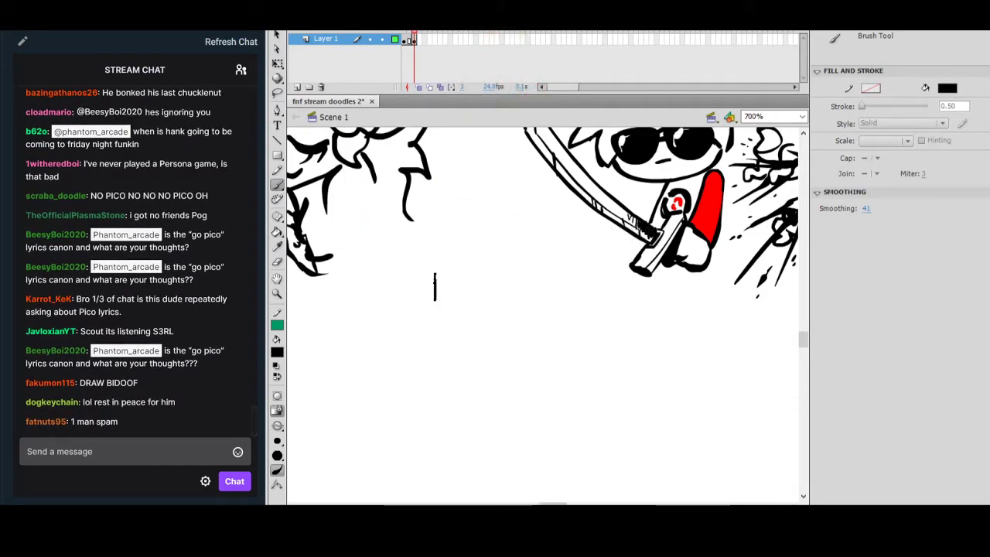
drag(436, 304, 412, 322)
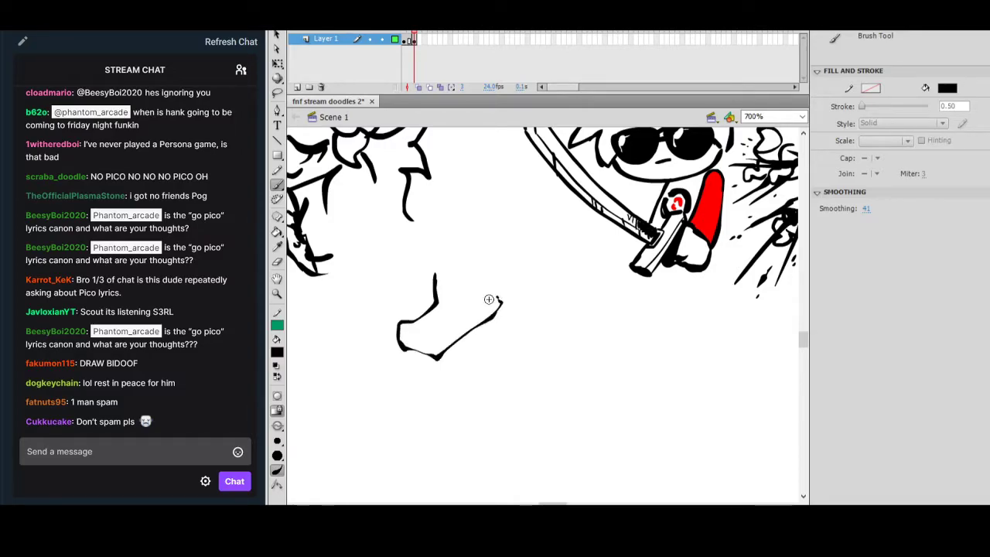
drag(497, 296, 512, 294)
click(405, 338)
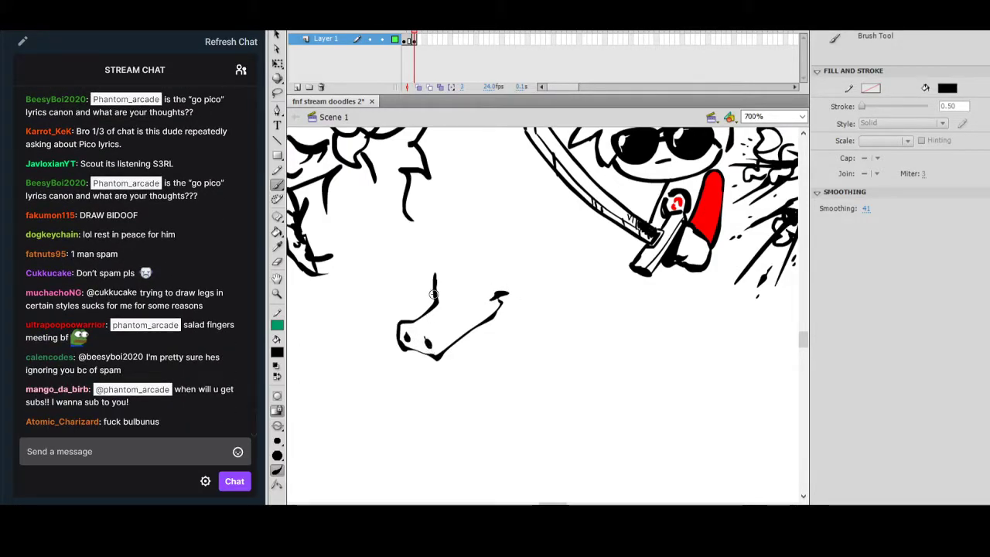
Draw two horns on top of Charizard's head and a lower jaw line under the snout.
mouse_move(476, 252)
mouse_down()
mouse_move(499, 205)
mouse_move(476, 254)
mouse_move(522, 205)
mouse_move(510, 243)
mouse_up()
drag(435, 277, 436, 256)
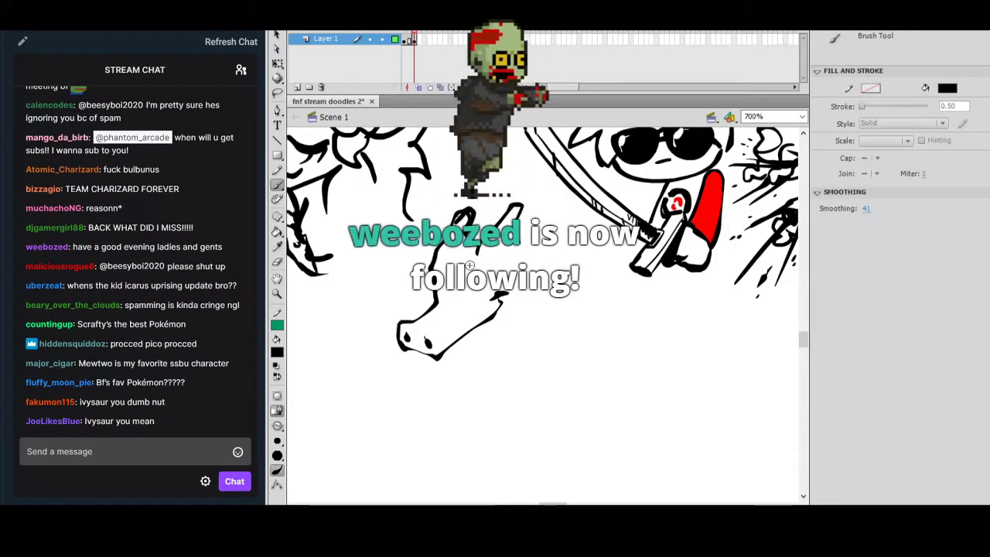
drag(418, 355, 447, 370)
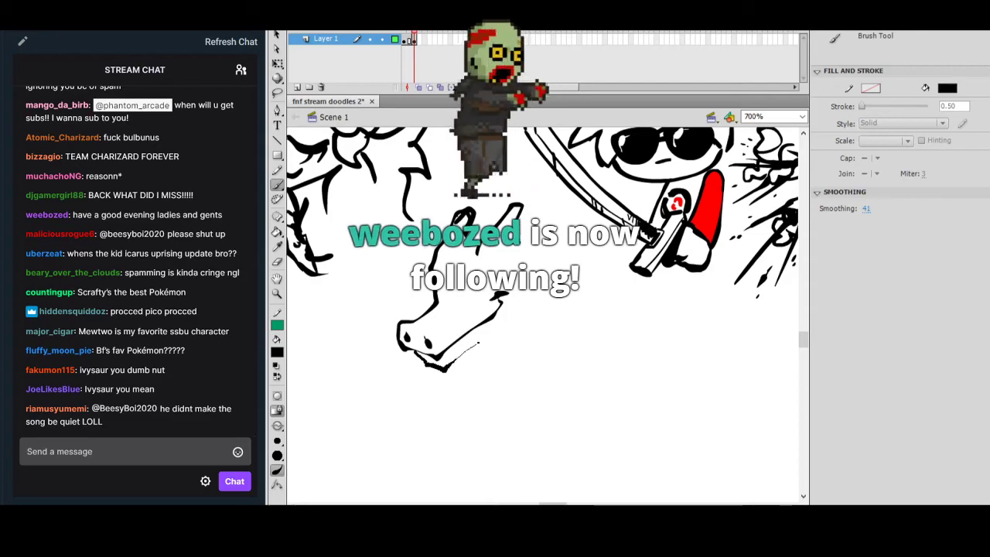
drag(522, 245, 533, 280)
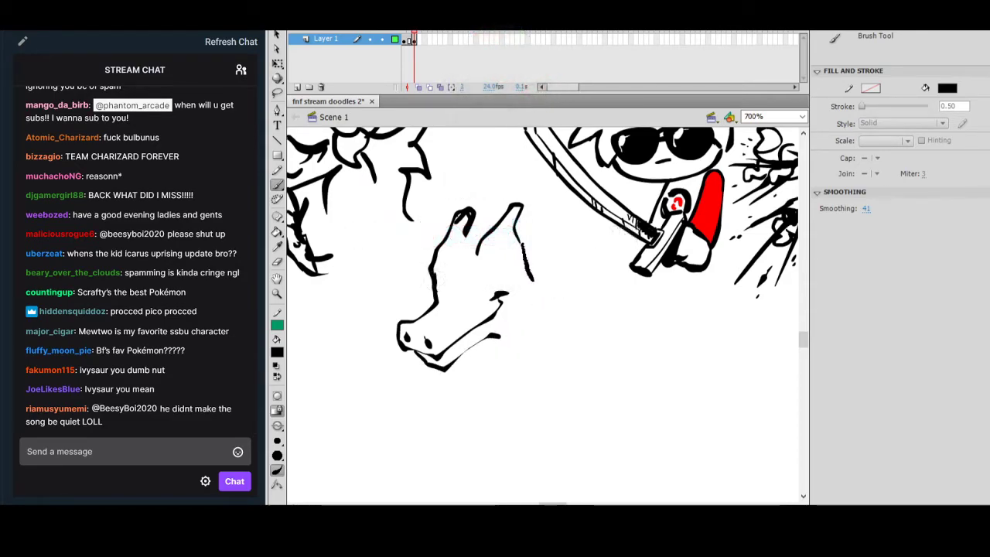
Rotate Charizard's rear horn and move it outward, then join the two horns with a brushed line across the head.
key(q)
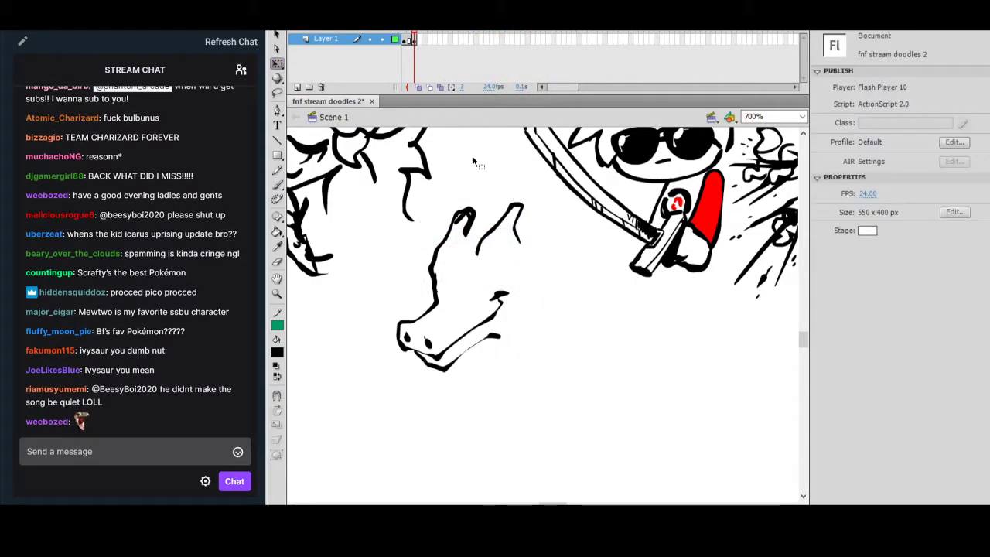
click(519, 209)
drag(547, 210, 539, 225)
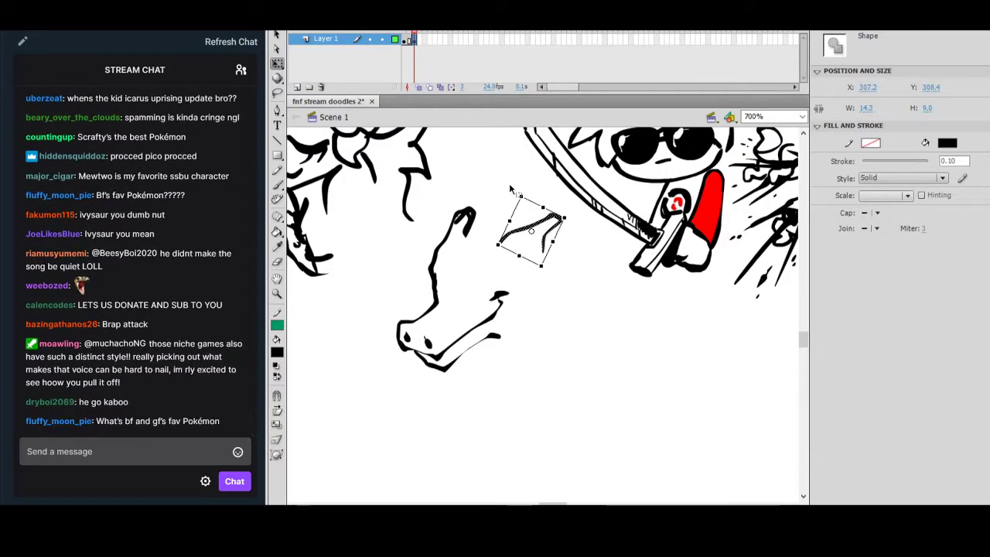
click(465, 183)
key(b)
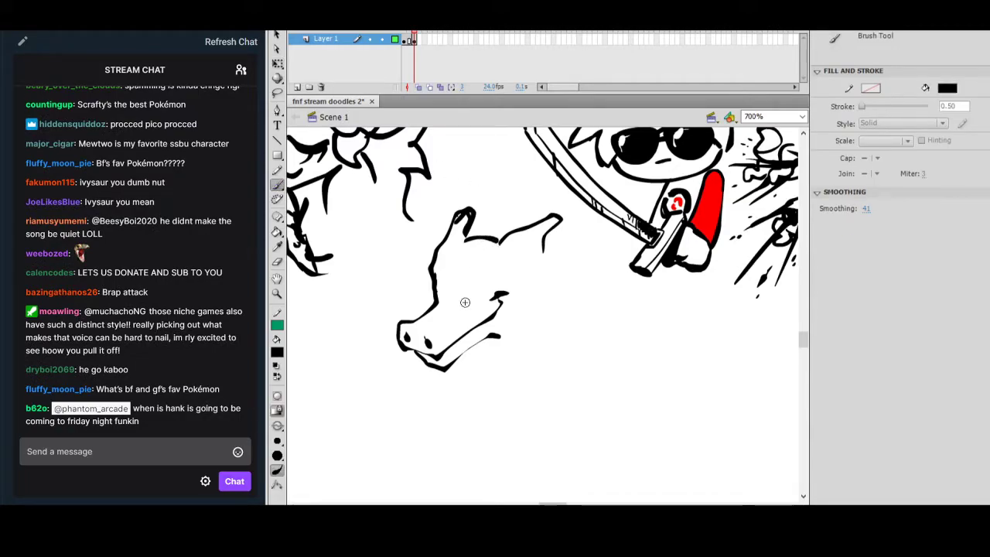
drag(452, 287, 461, 299)
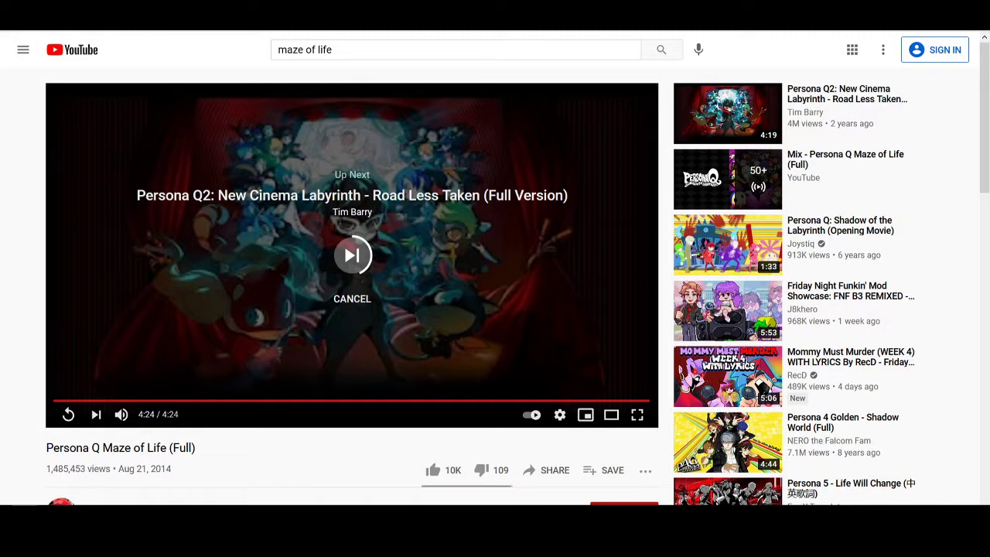
Cancel YouTube's autoplay and open the video "Persona 4 Golden - Shadow World (Full)".
click(352, 299)
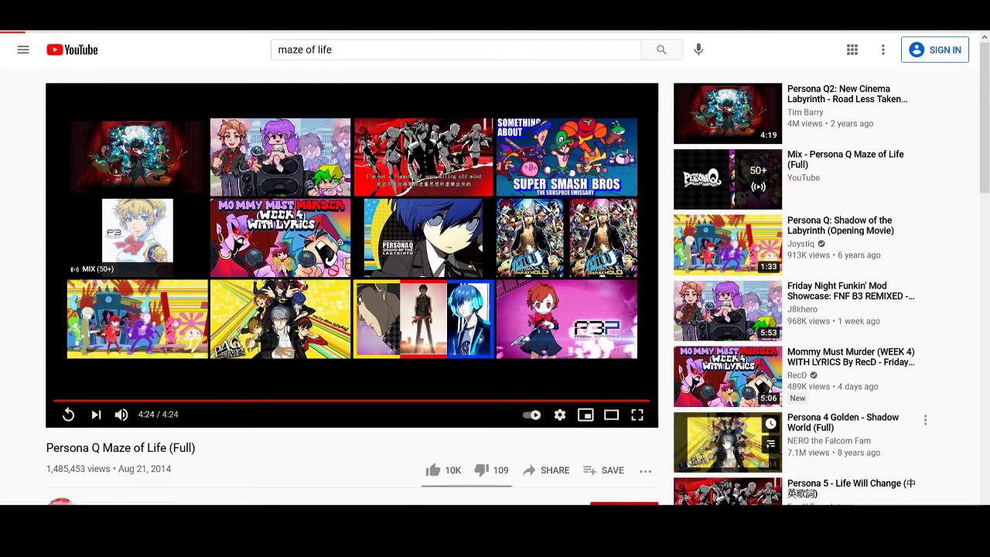
click(724, 441)
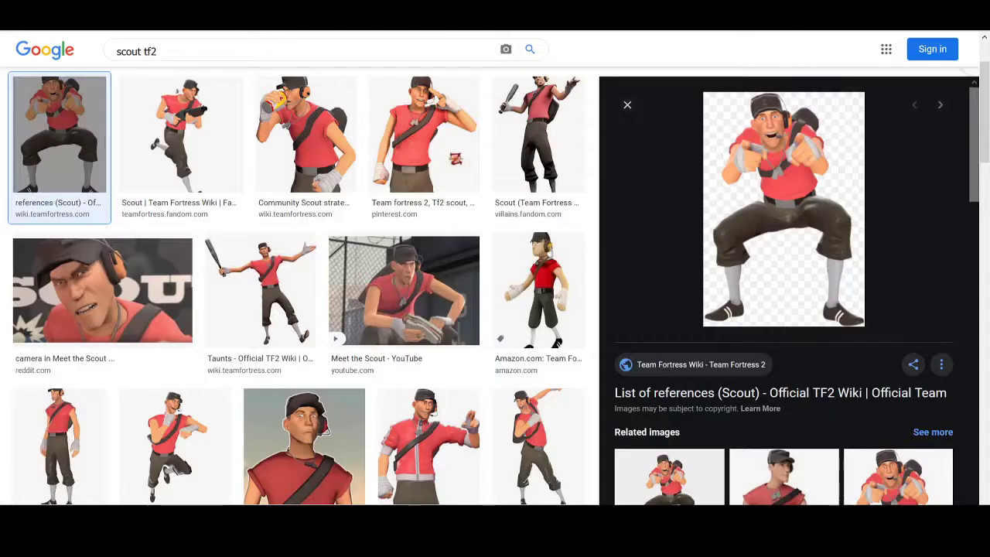
Search Google for "charizard" and show the image results.
key(ctrl+l)
text(charizard)
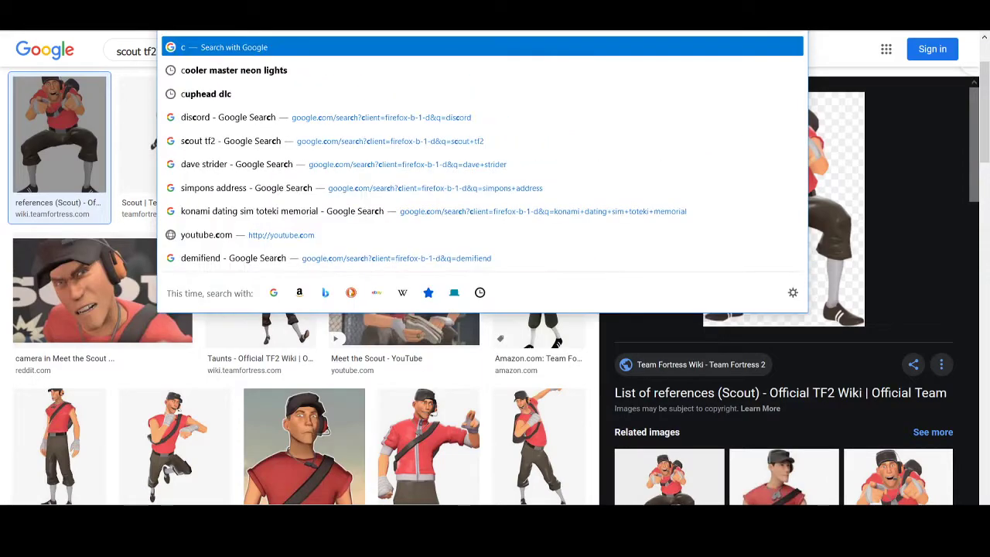
key(Return)
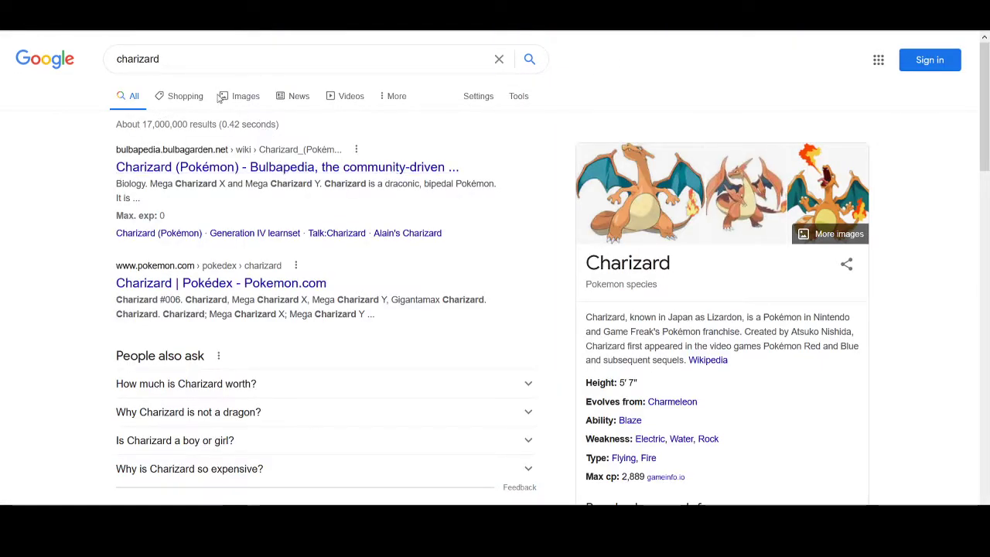
click(246, 96)
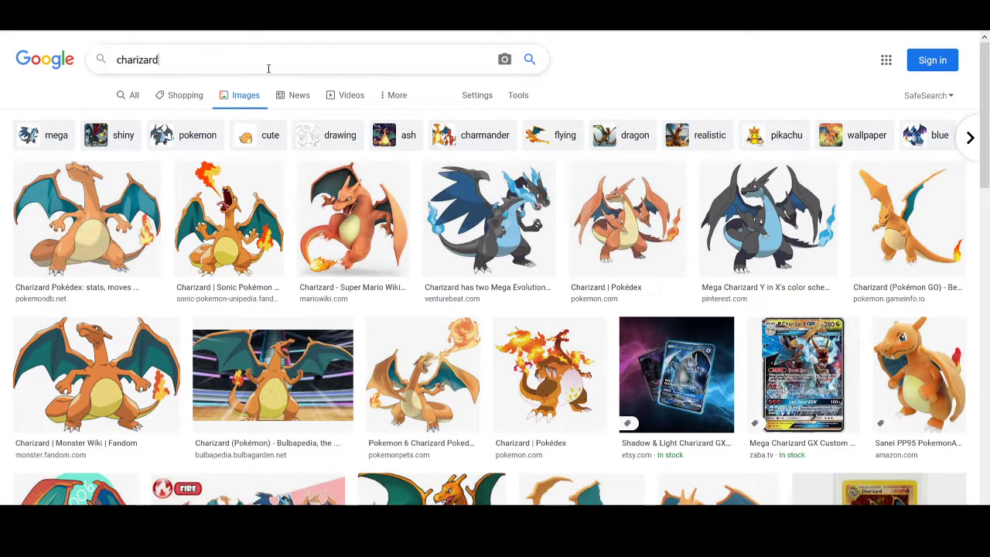
Narrow the image search to "charizard 995", correcting the query to "charizard 1995".
click(269, 68)
text(100)
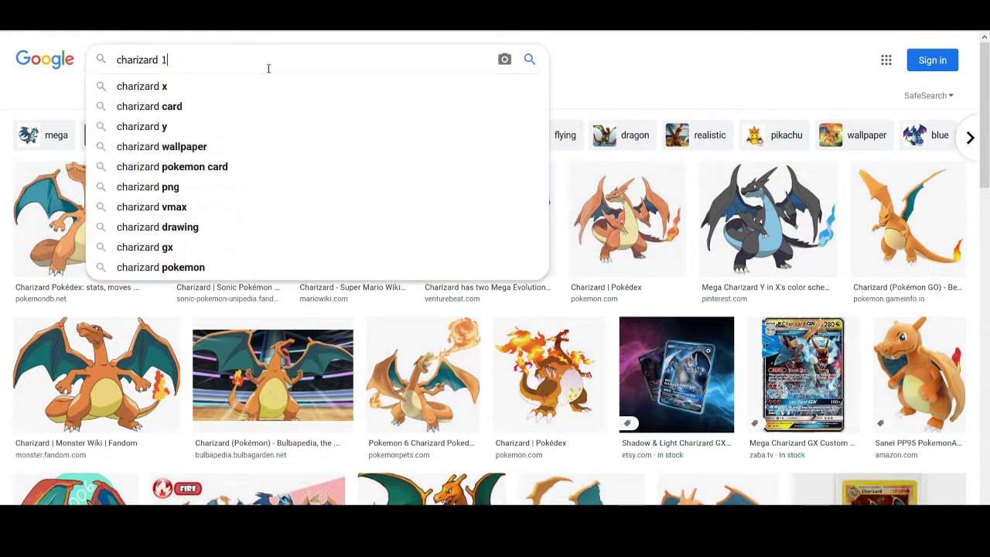
key(BackSpace)
key(BackSpace)
key(BackSpace)
text(995)
key(Return)
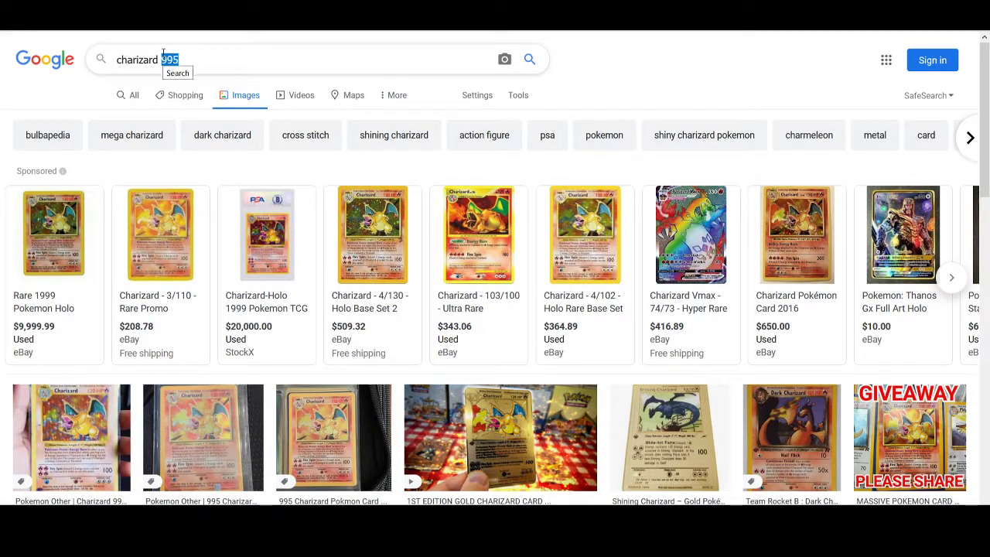
text(1995)
key(Return)
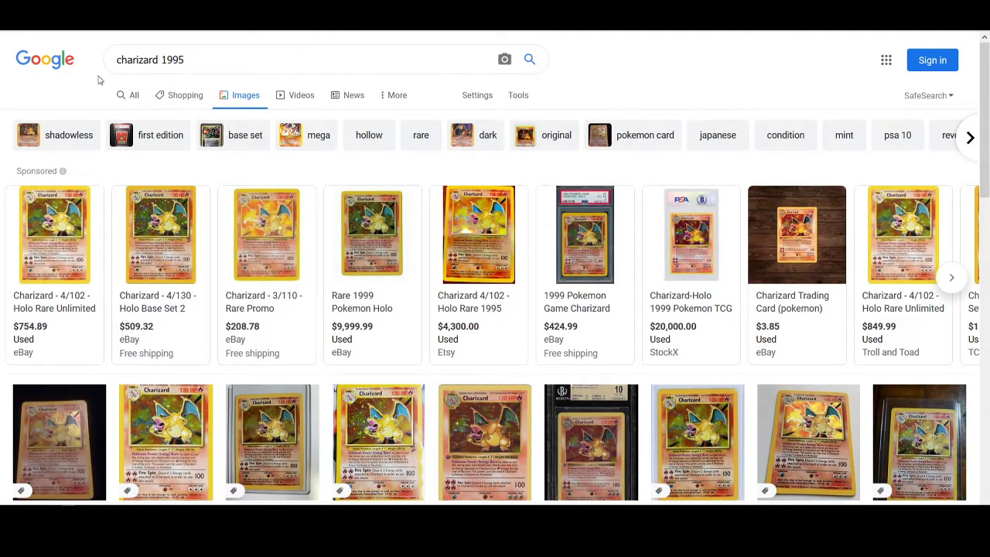
Return to the plain "charizard" image results and open the preview of the Super Mario Wiki picture.
key(alt+Left)
key(alt+Left)
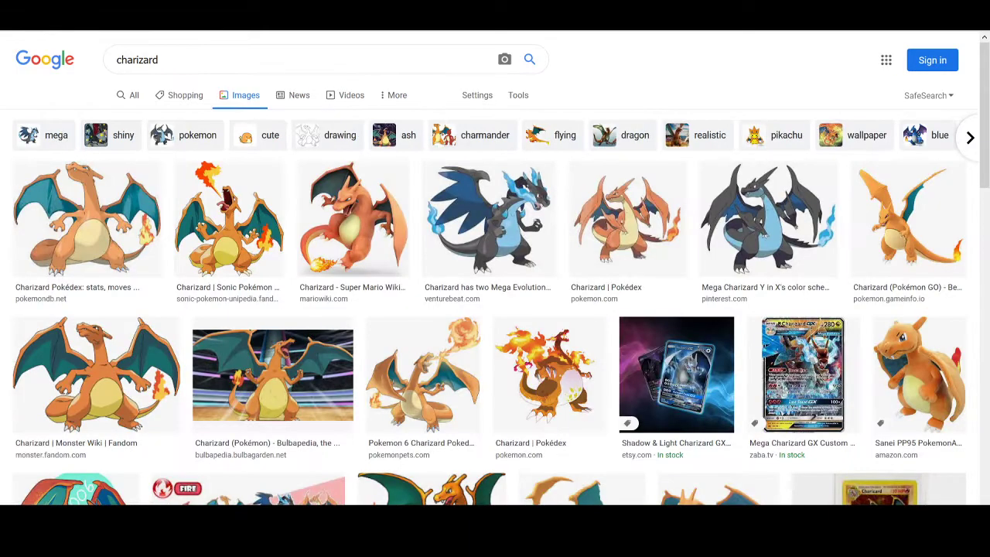
click(347, 240)
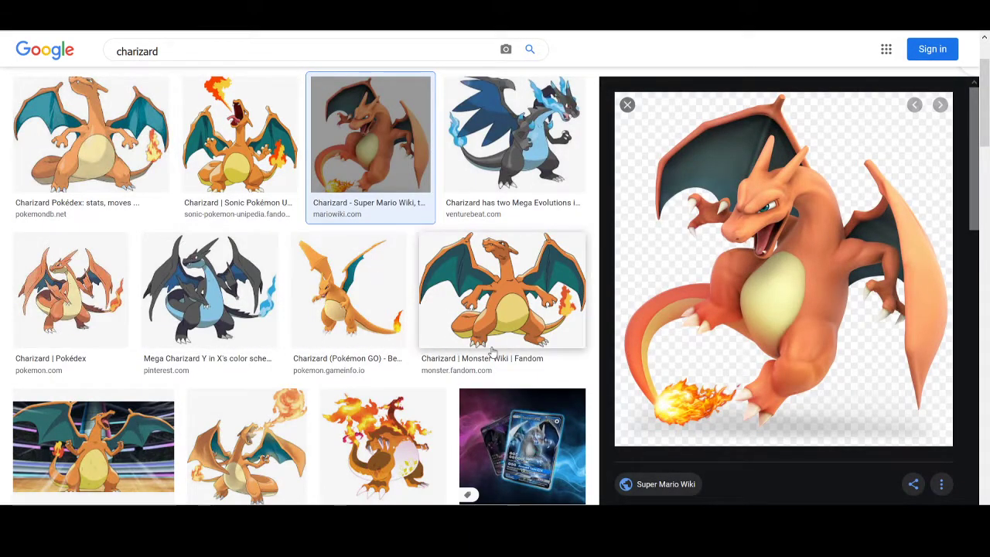
Search the images for "charizard gif".
scroll(491, 356, up, 2)
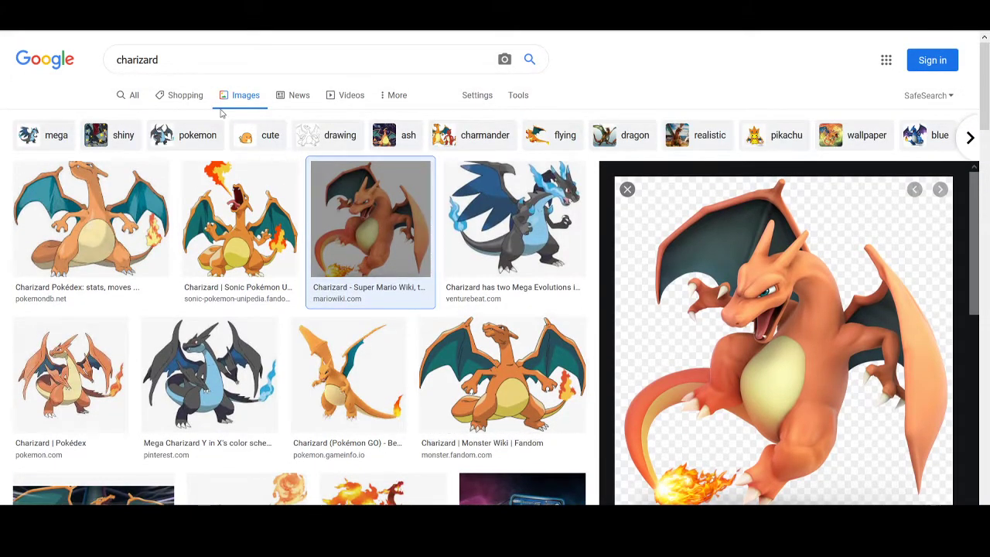
text(gif)
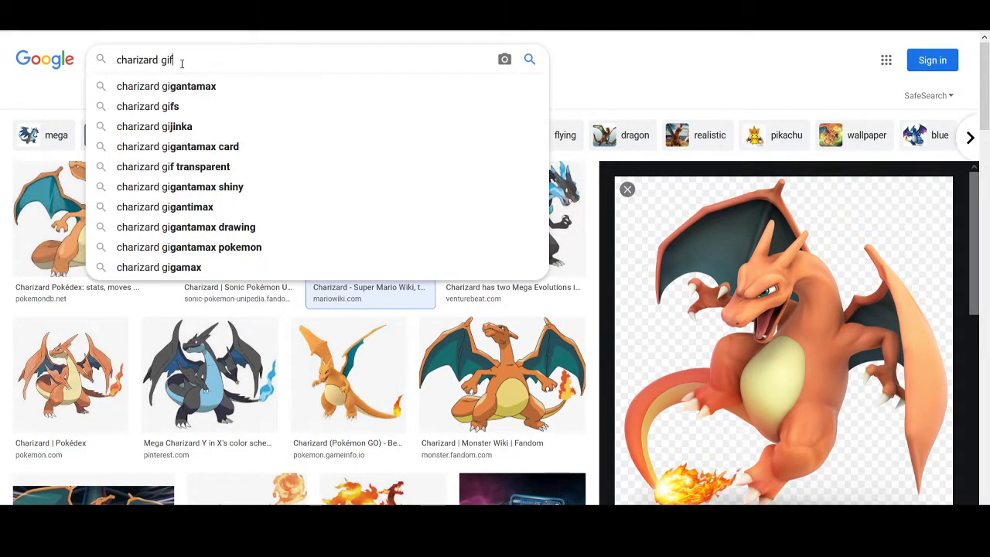
key(Return)
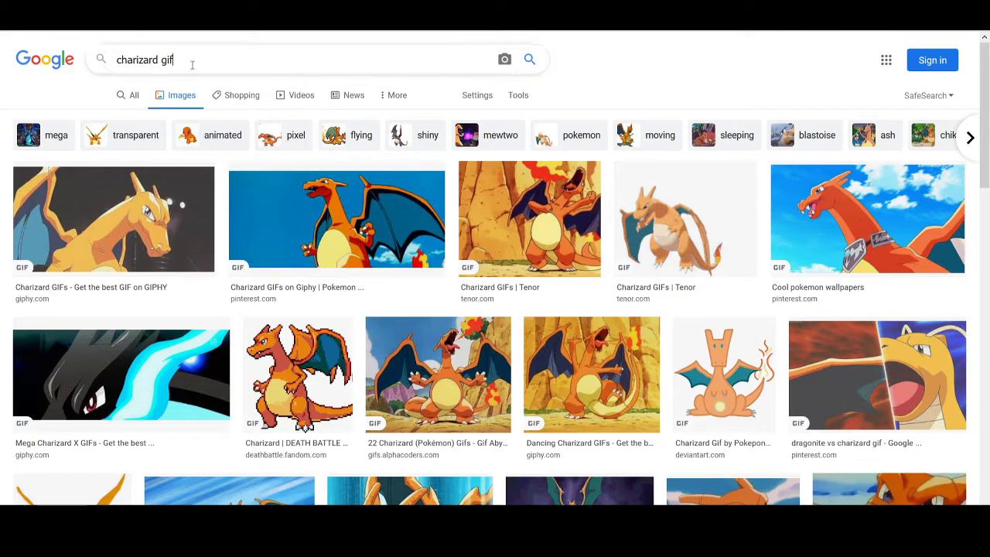
Extend the image search to "charizard gif commercial" and look through the results for a reference.
text(c)
key(Return)
scroll(433, 260, down, 7)
scroll(427, 263, down, 2)
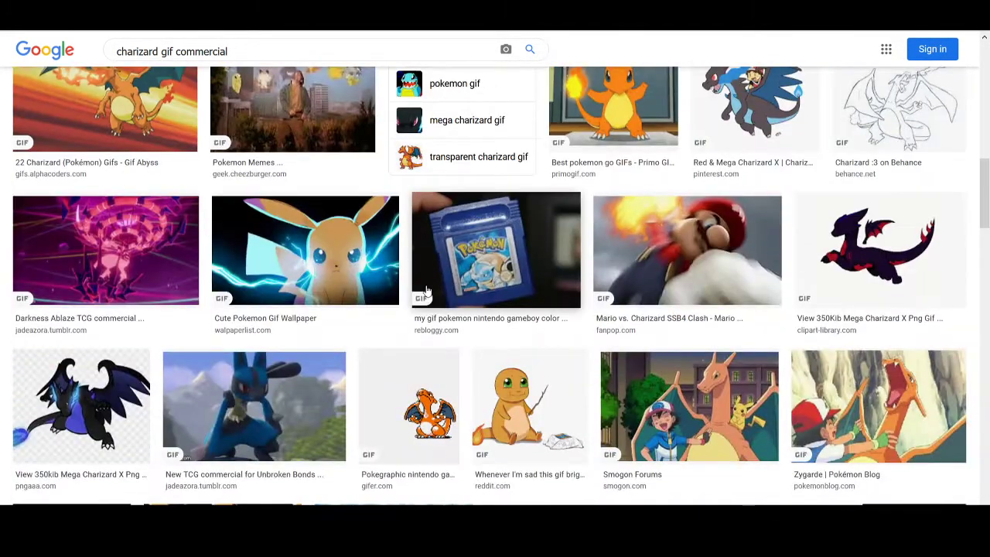
scroll(426, 288, up, 9)
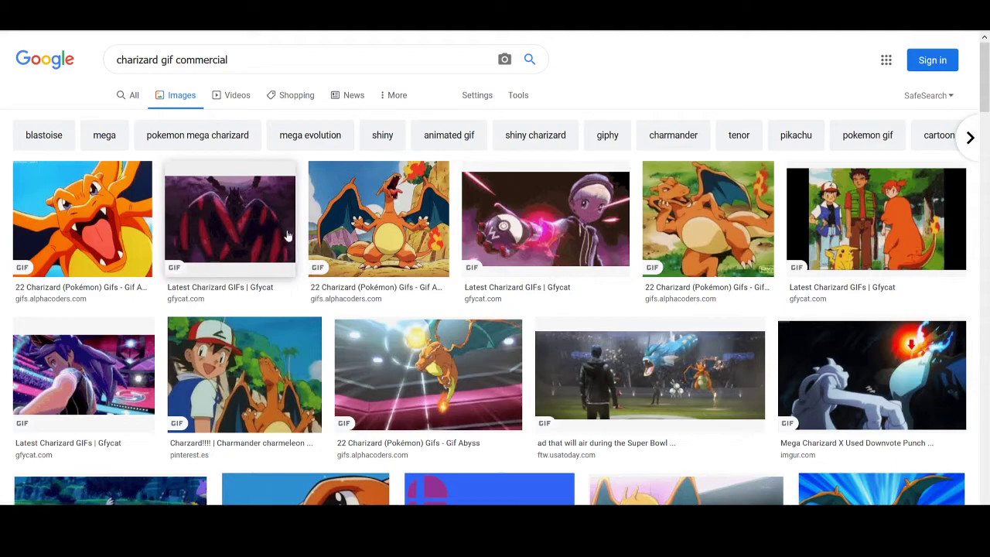
Replace the image search query with a new one beginning with "p".
drag(244, 60, 103, 48)
text(p)
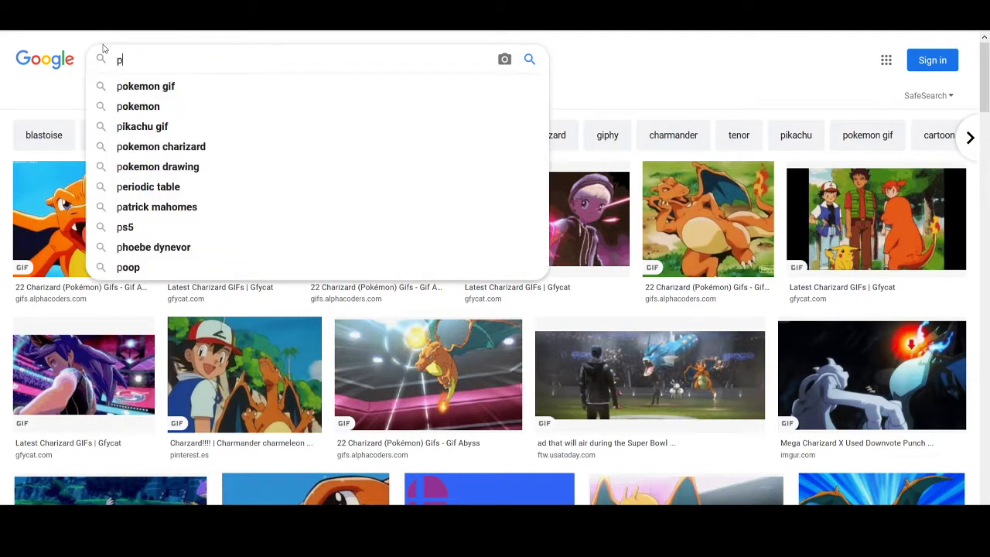
Search images for "pokemon 90s ad charizard" and browse the results for a drawing reference.
text(okemon 90s ad ch)
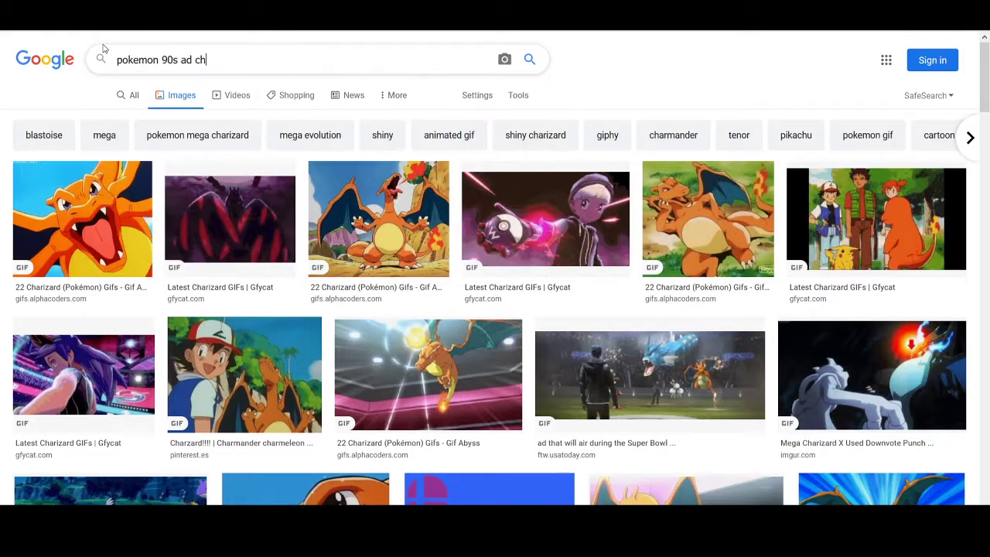
text(arizard)
key(Return)
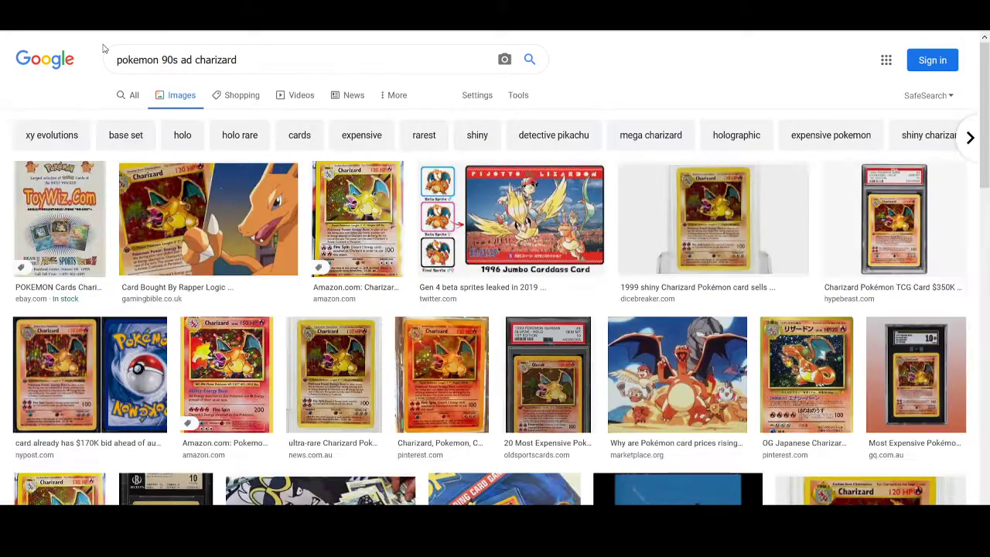
scroll(325, 232, down, 20)
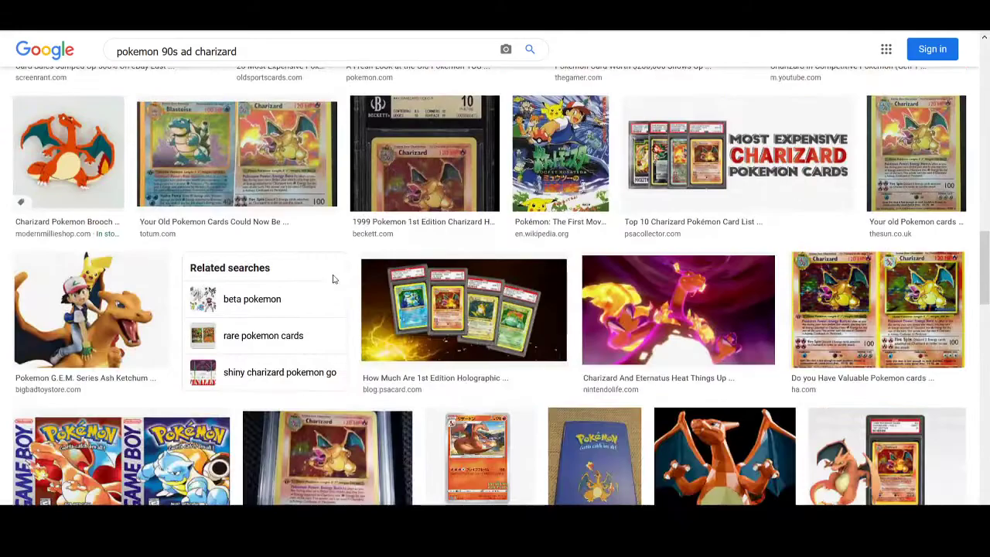
scroll(333, 285, down, 20)
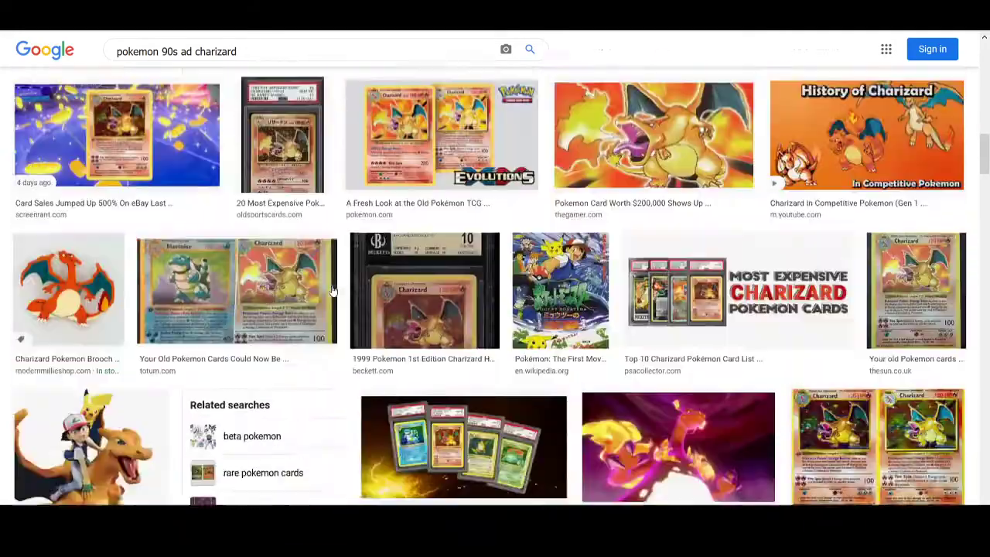
scroll(332, 290, up, 5)
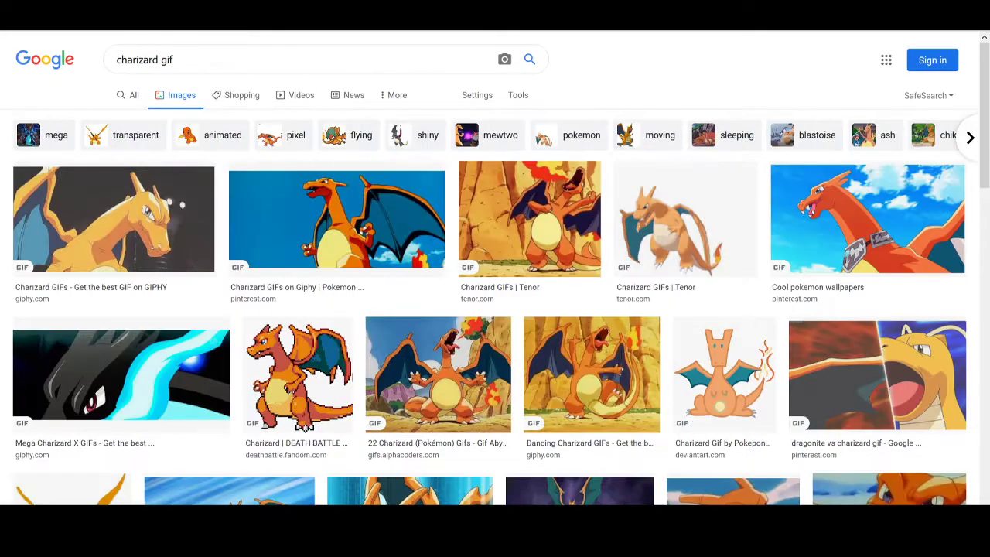
Preview the Pinterest Charizard GIF from the "charizard gif" results, then switch to Flash with the references beside the canvas.
click(373, 224)
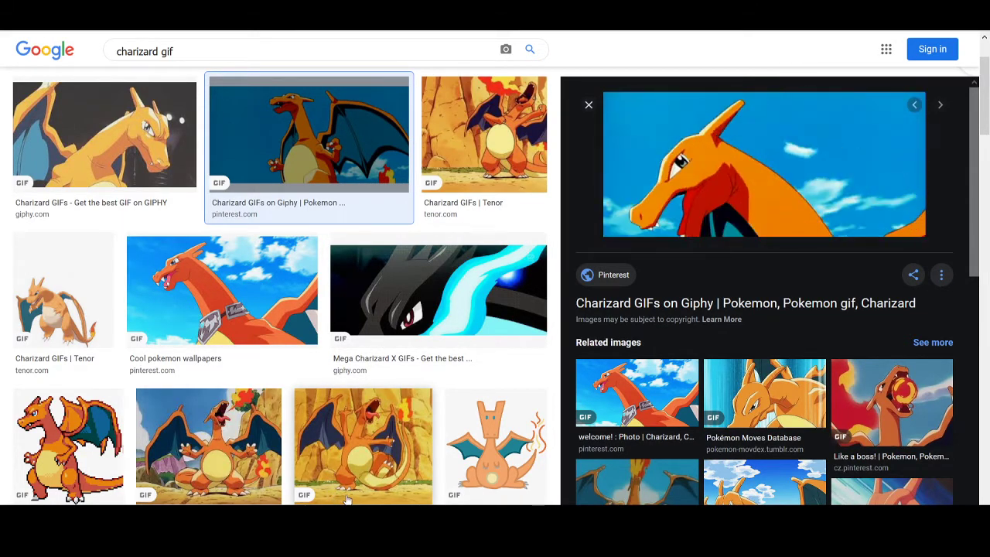
click(347, 530)
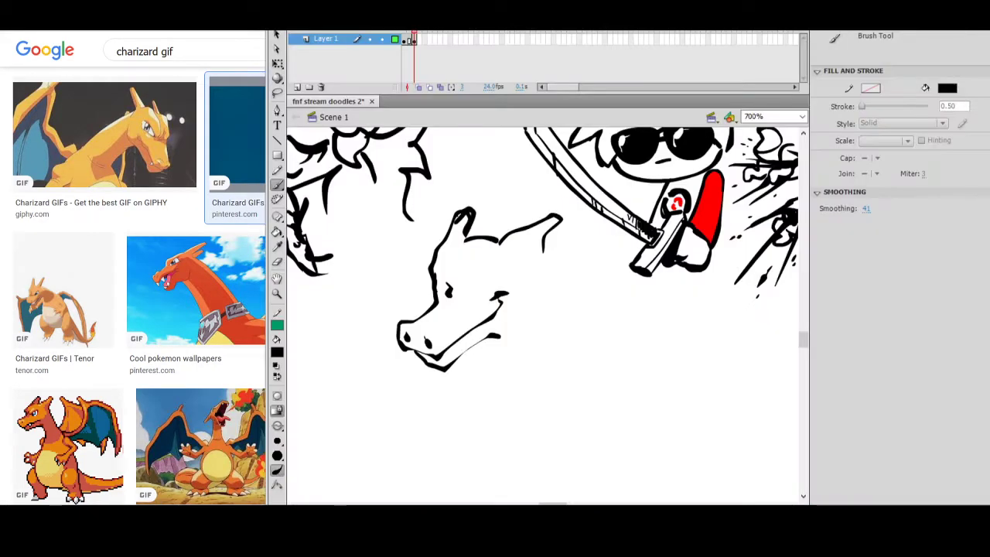
click(403, 530)
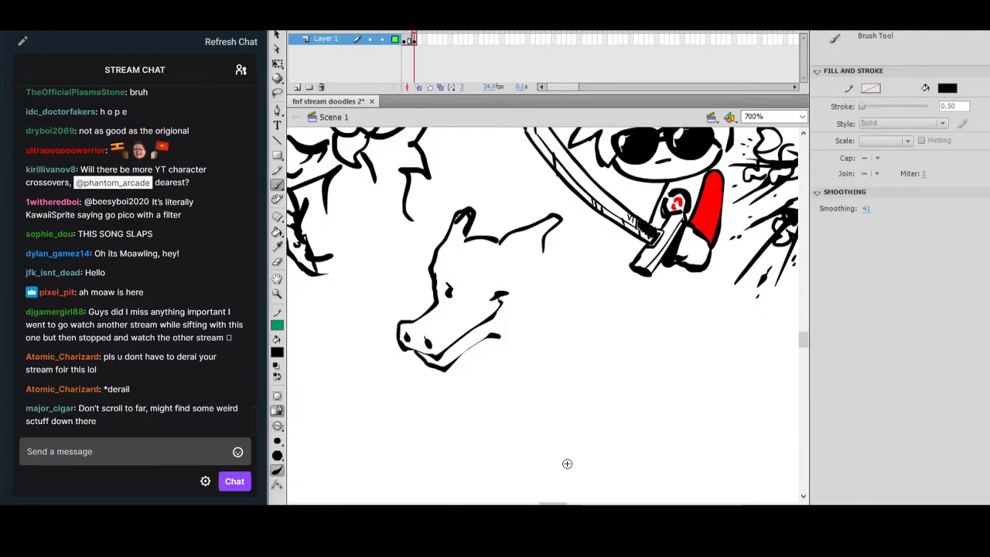
key(alt+Tab)
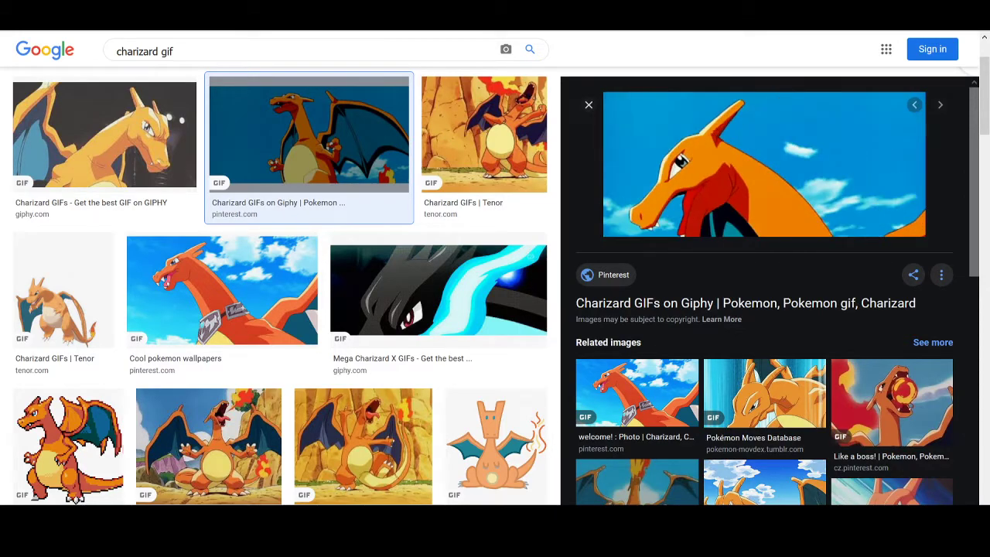
key(alt+Tab)
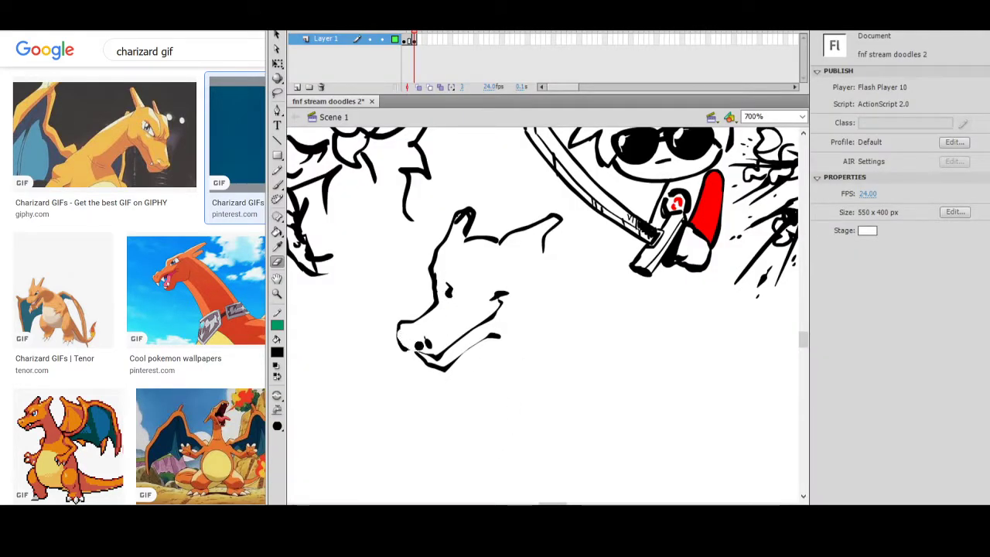
Lasso the unfinished dragon head sketch below the sword character and delete it.
key(l)
mouse_move(493, 182)
mouse_down()
mouse_move(389, 405)
mouse_move(573, 213)
mouse_move(540, 211)
mouse_up()
key(Delete)
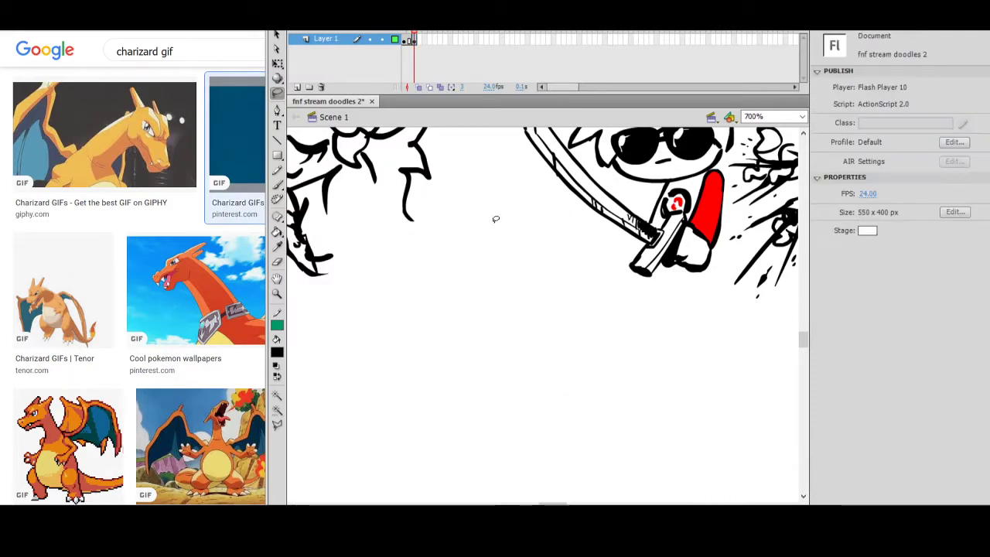
Brush a new Charizard snout outline in black, from the brow around the nose and back to the mouth corner.
click(277, 188)
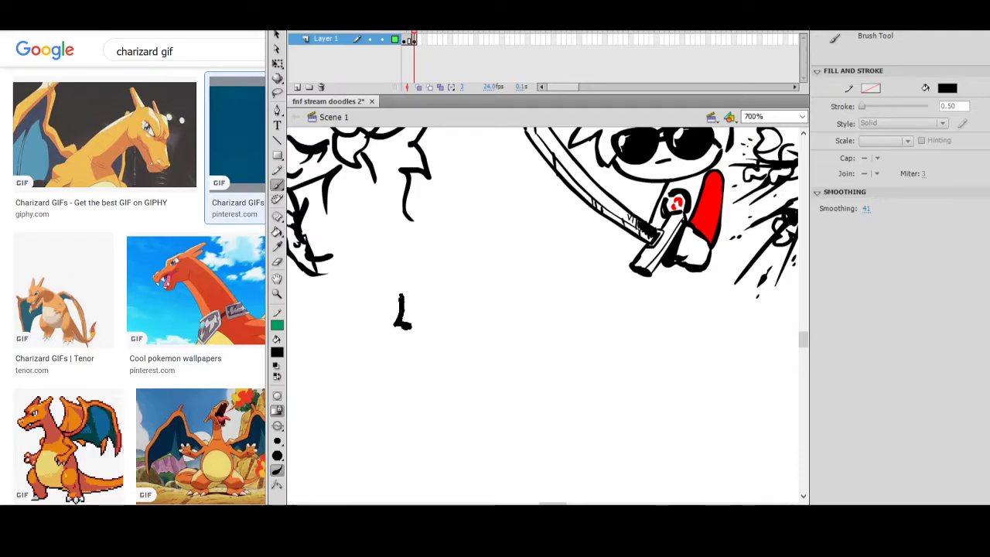
mouse_move(416, 337)
mouse_down()
mouse_move(418, 345)
mouse_move(363, 392)
mouse_move(379, 408)
mouse_up()
key(ctrl+z)
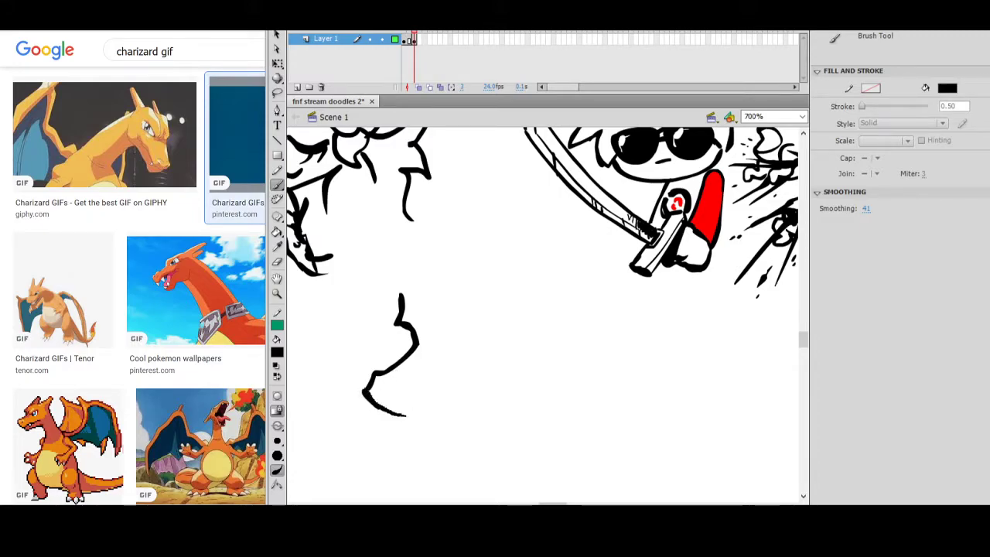
mouse_move(424, 400)
mouse_down()
mouse_move(438, 396)
mouse_move(489, 325)
mouse_up()
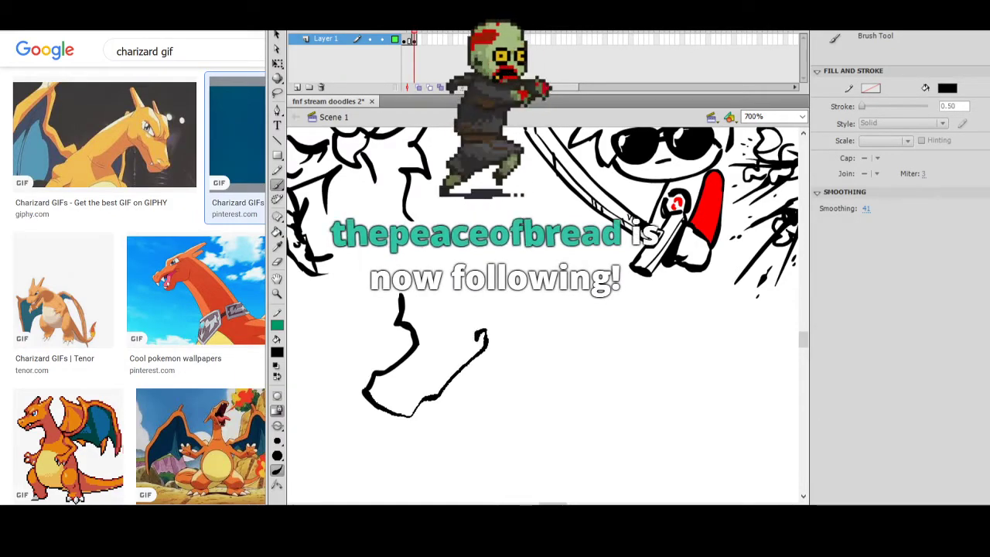
drag(428, 300, 429, 332)
key(ctrl+z)
drag(434, 298, 431, 334)
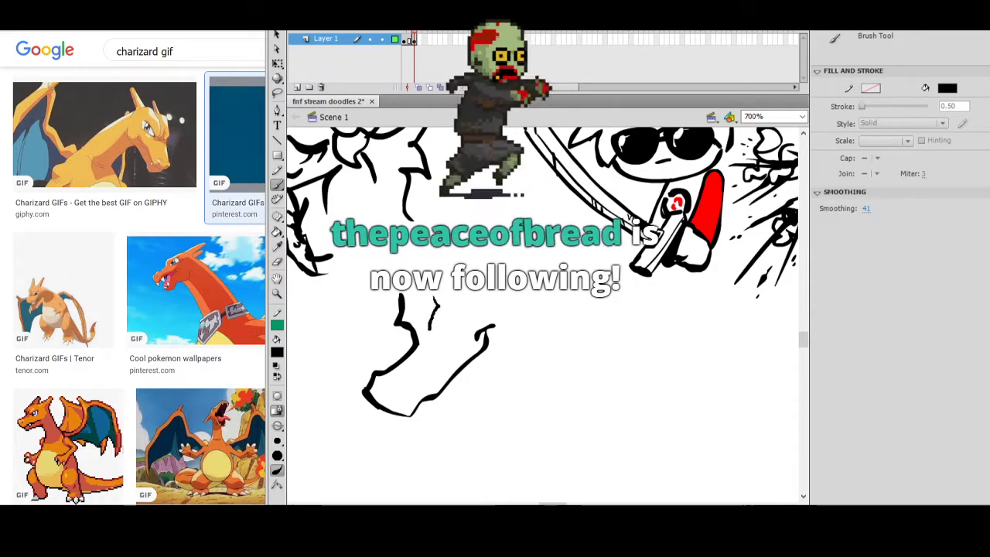
mouse_move(482, 294)
mouse_down()
mouse_move(438, 329)
mouse_move(474, 316)
mouse_up()
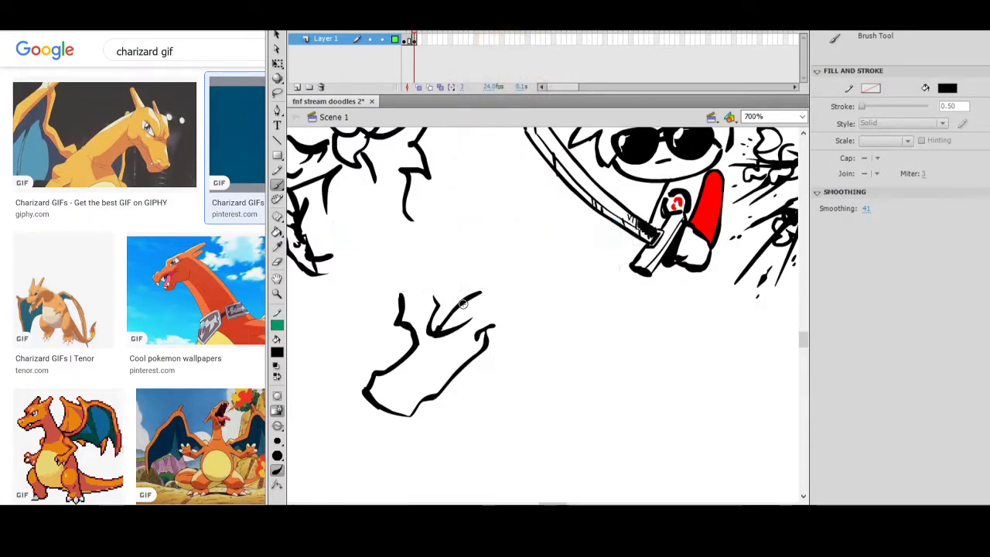
key(ctrl+z)
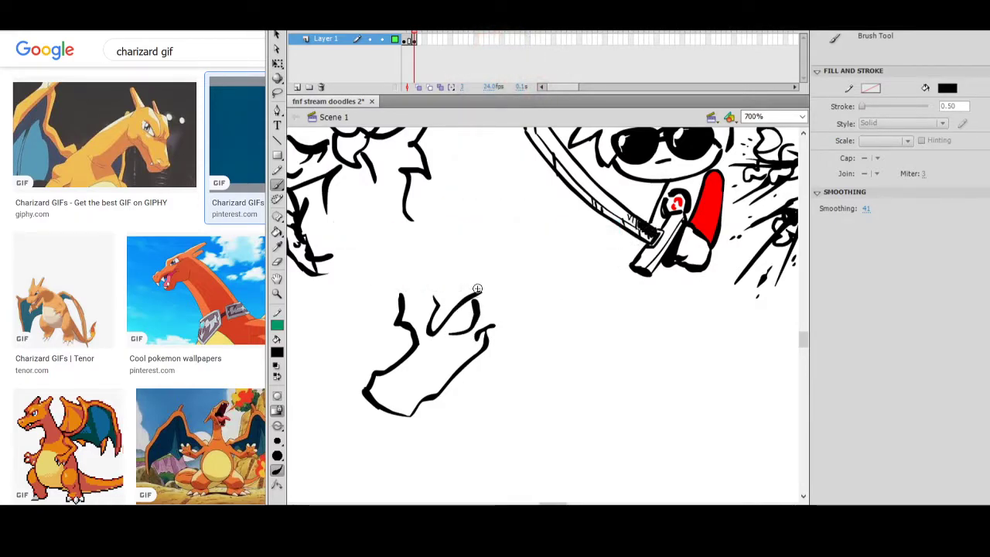
key(ctrl+z)
key(ctrl+z)
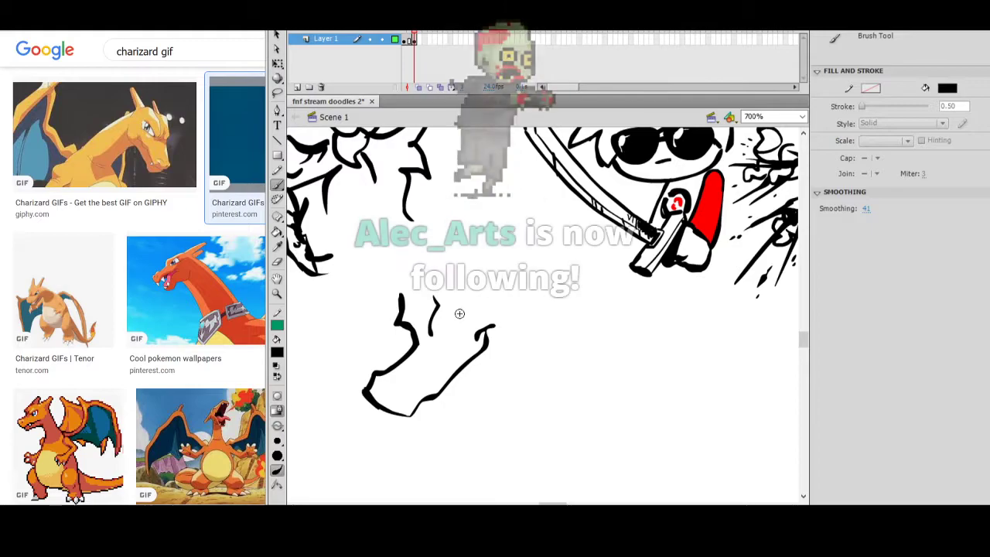
drag(443, 339, 487, 313)
key(ctrl+z)
Draw Charizard's narrow slanted eye above the mouth corner, with an iris and pupil inside it.
drag(439, 339, 476, 324)
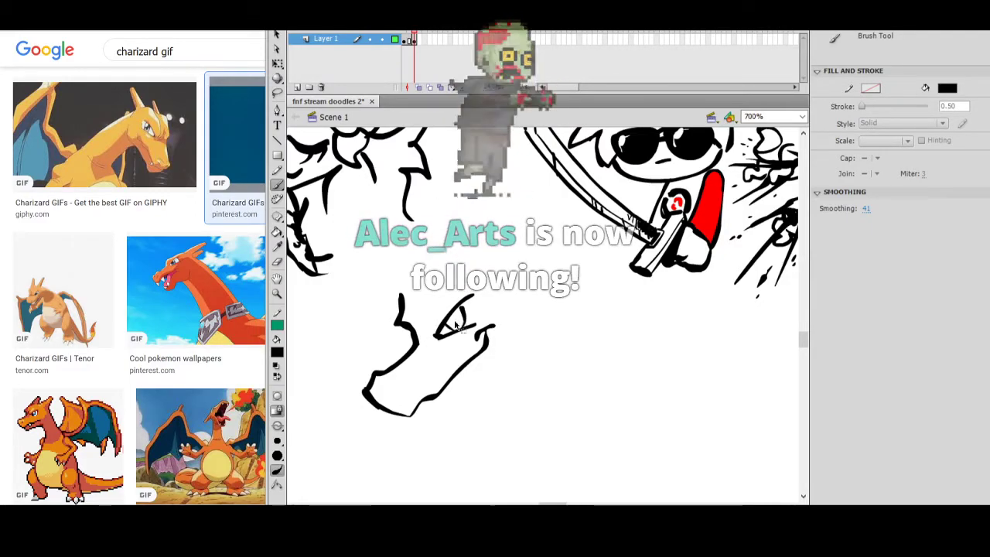
mouse_move(448, 318)
mouse_down()
mouse_move(454, 328)
mouse_move(458, 305)
mouse_up()
key(ctrl+z)
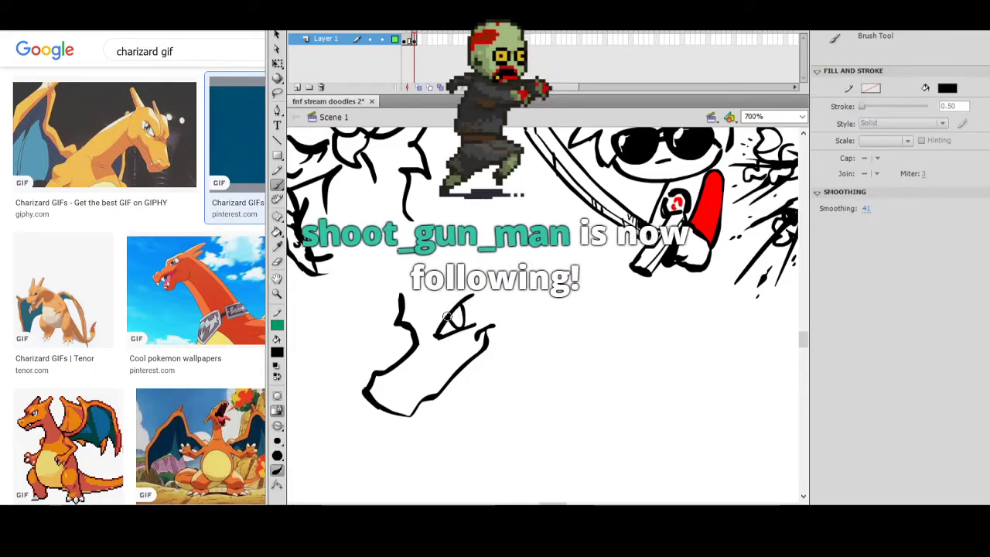
drag(454, 313, 457, 317)
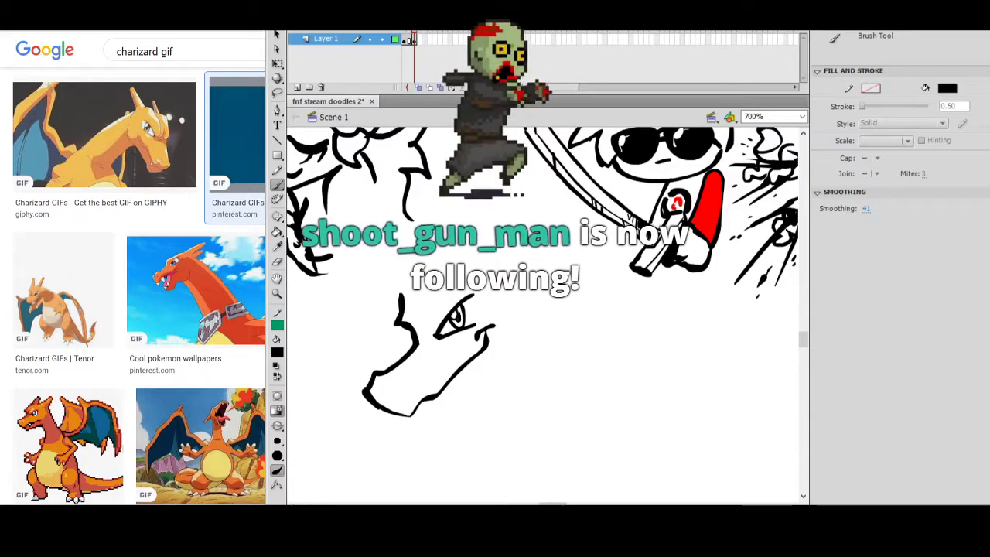
Add a short crease behind the eye and detail the snout with nostril marks and a pointed fang.
drag(478, 297, 475, 313)
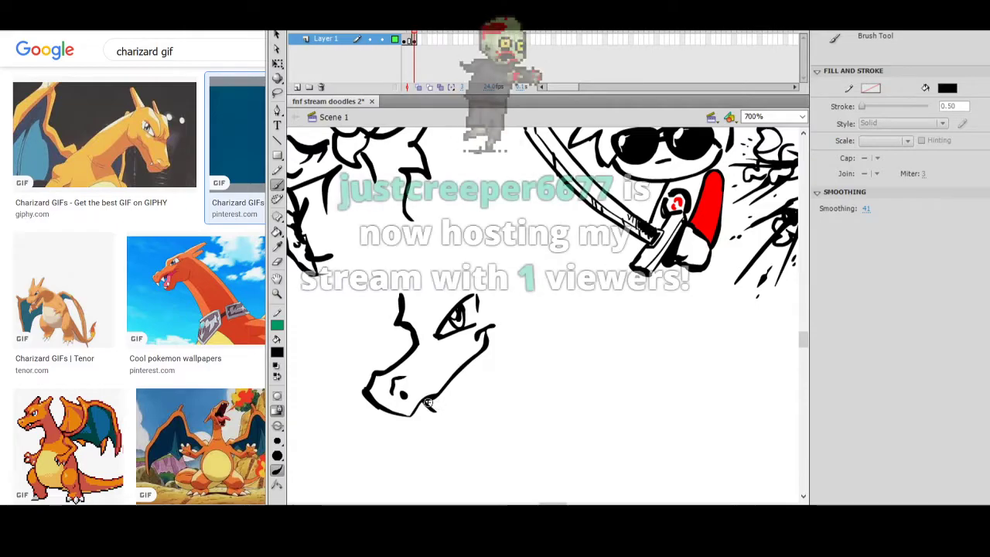
drag(423, 402, 442, 401)
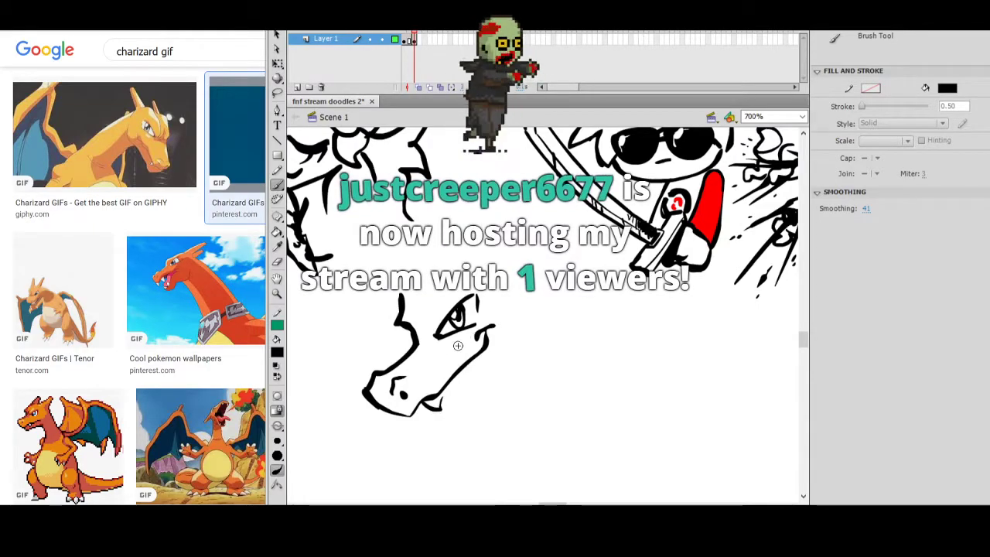
drag(402, 378, 416, 377)
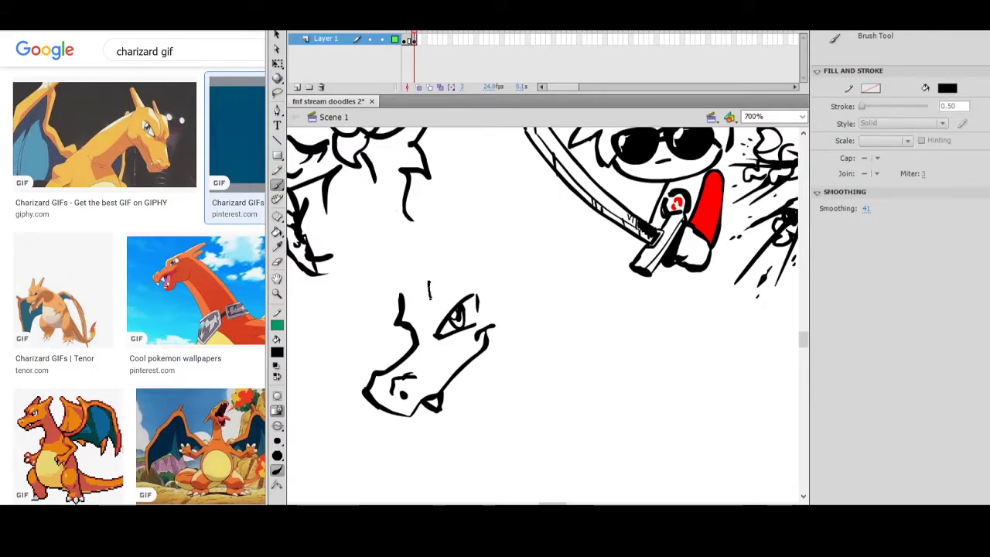
Draw the near brow ridge and the top of the head, ending in a horn with a dark tip.
drag(419, 320, 422, 329)
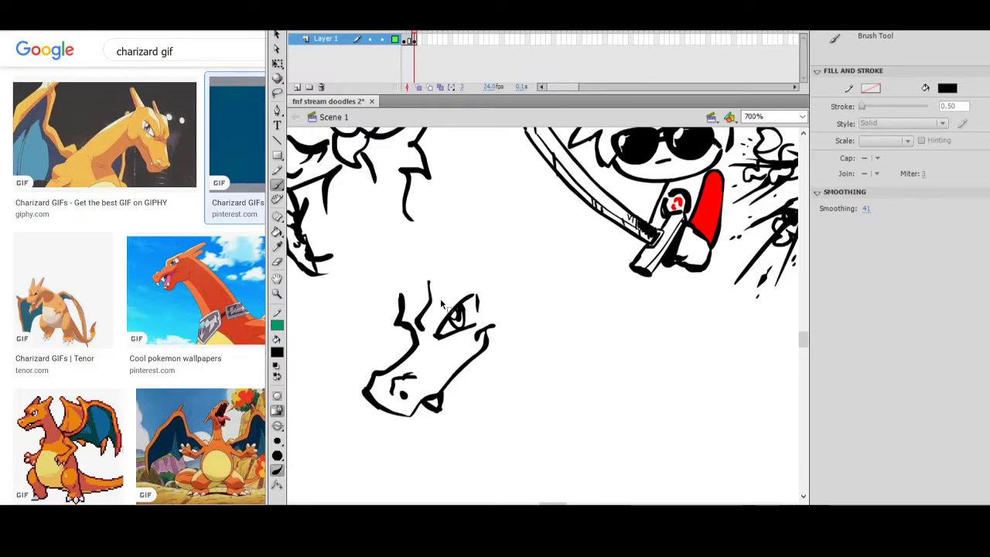
key(ctrl+z)
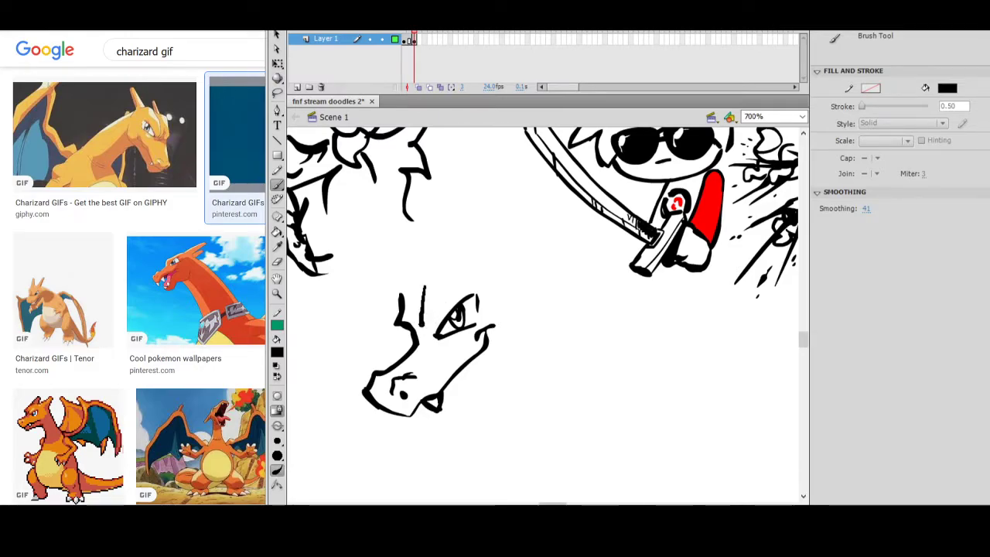
mouse_move(445, 284)
mouse_down()
mouse_move(480, 261)
mouse_move(490, 269)
mouse_move(485, 262)
mouse_move(554, 225)
mouse_up()
key(ctrl+z)
drag(489, 263, 524, 230)
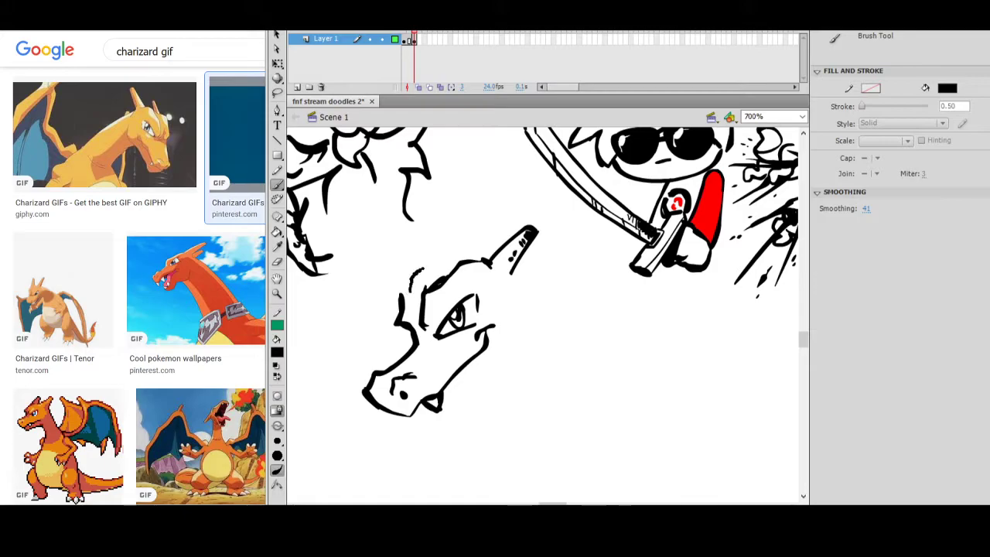
Draw the far side of the forehead with the second horn, and fill the far eye area solid black.
drag(402, 283, 401, 301)
mouse_move(434, 263)
mouse_down()
mouse_move(446, 269)
mouse_move(426, 264)
mouse_move(465, 229)
mouse_up()
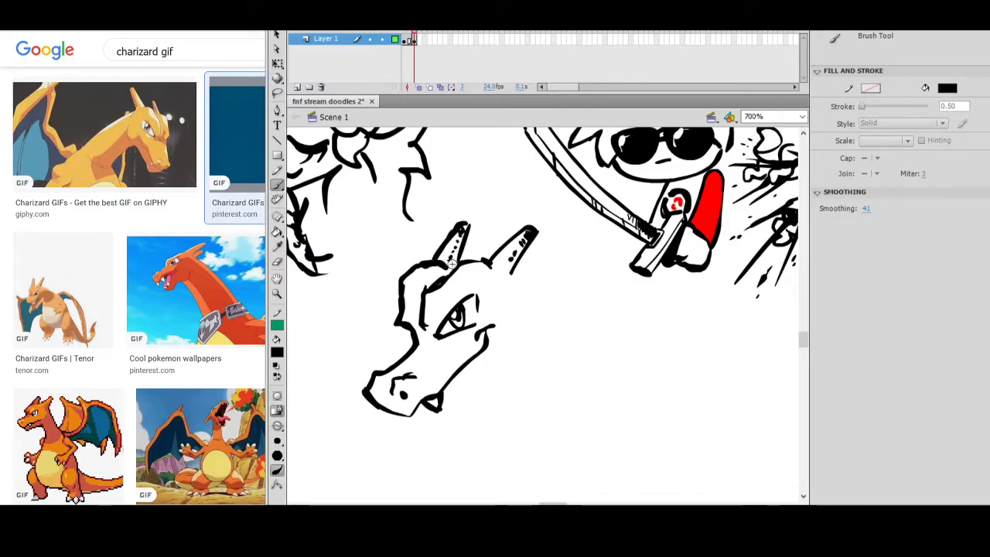
mouse_move(418, 332)
mouse_down()
mouse_move(405, 315)
mouse_move(416, 311)
mouse_up()
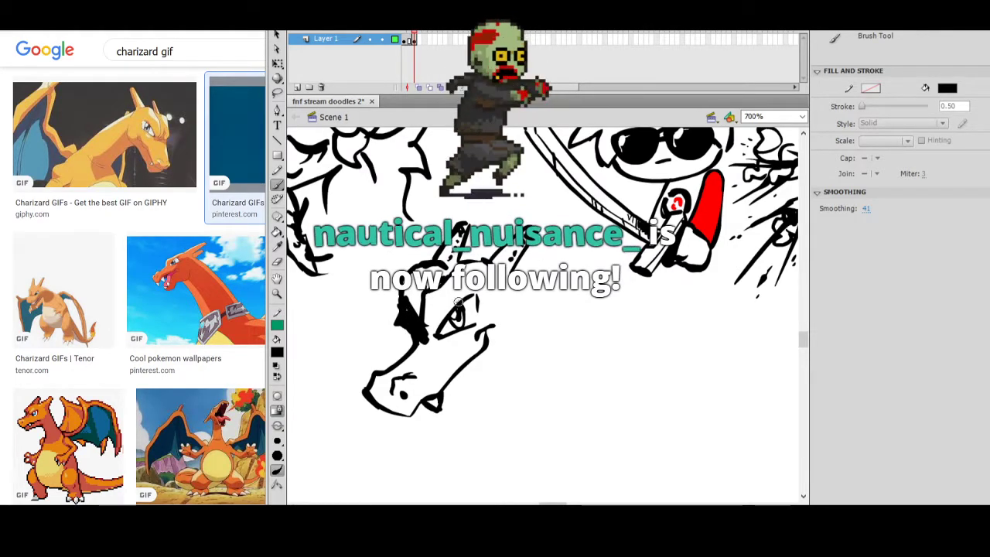
Draw the cheek line behind the eye and the lower jaw running under the snout.
mouse_move(510, 300)
mouse_down()
mouse_move(514, 330)
mouse_move(499, 353)
mouse_up()
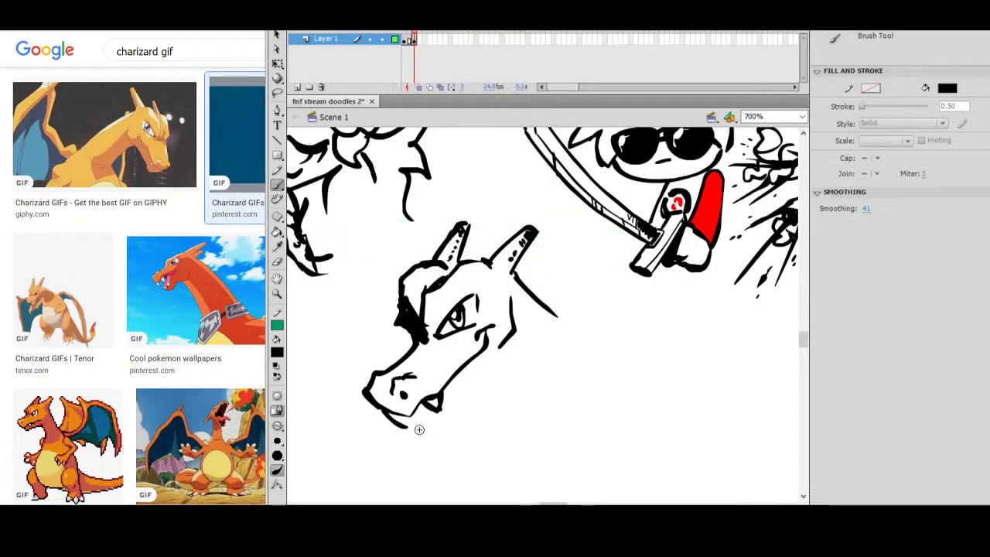
key(ctrl+z)
mouse_move(391, 414)
mouse_down()
mouse_move(425, 431)
mouse_move(447, 423)
mouse_move(485, 378)
mouse_up()
key(ctrl+z)
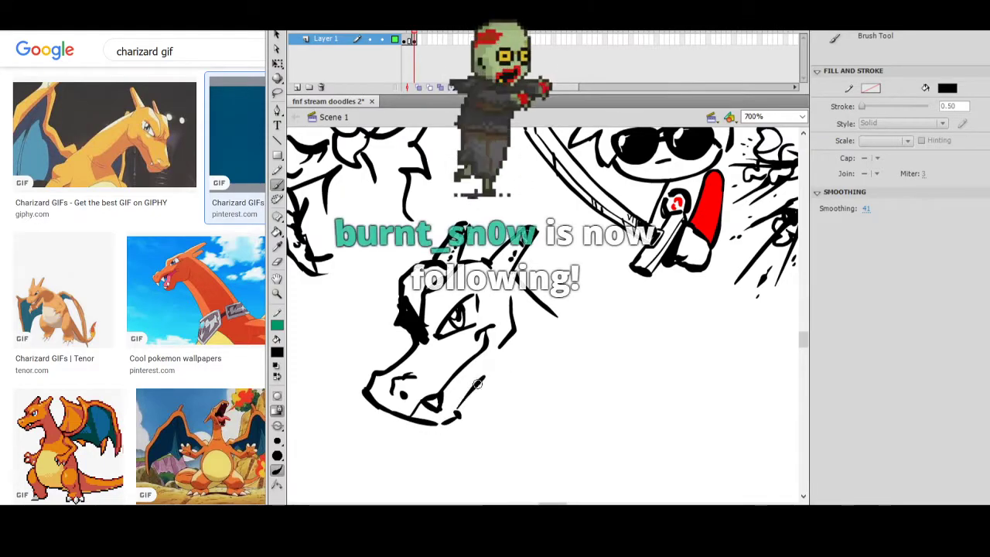
Draw the front and back contours of the neck sloping down away from the head.
click(496, 369)
drag(535, 422, 544, 436)
drag(558, 318, 610, 370)
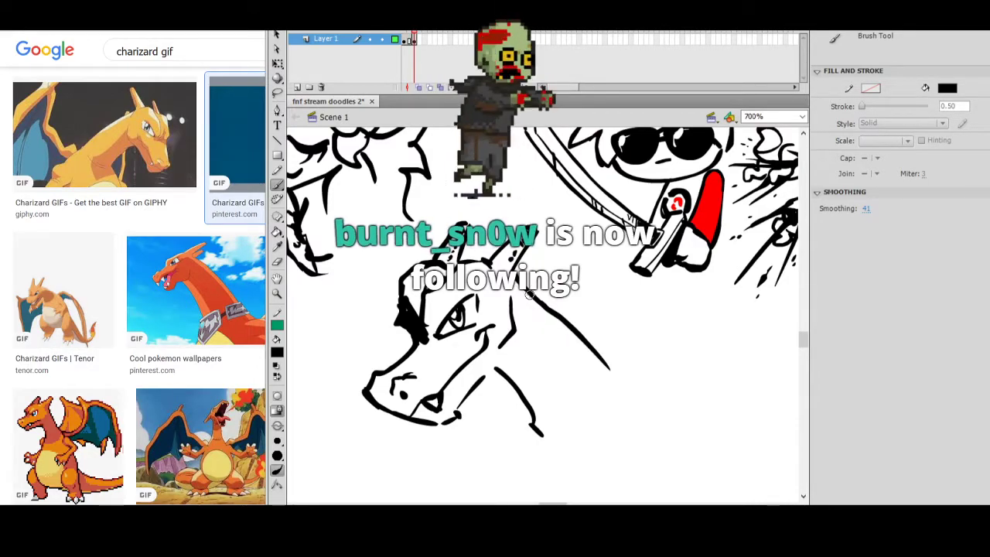
Add a row of short hatch marks down the neck behind the cheek and touch up the upper eyelid line.
drag(521, 322, 522, 334)
drag(527, 331, 532, 339)
drag(533, 336, 544, 351)
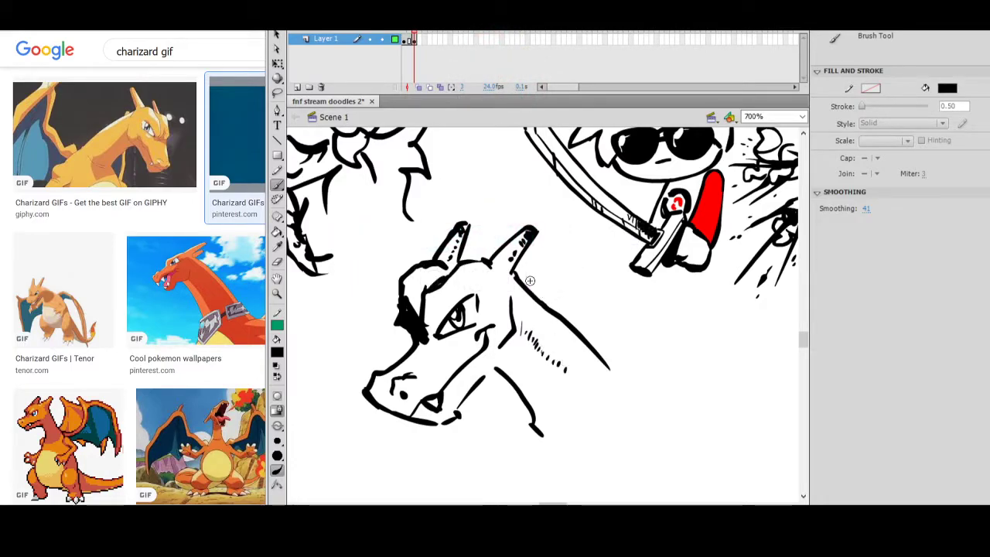
drag(471, 296, 483, 289)
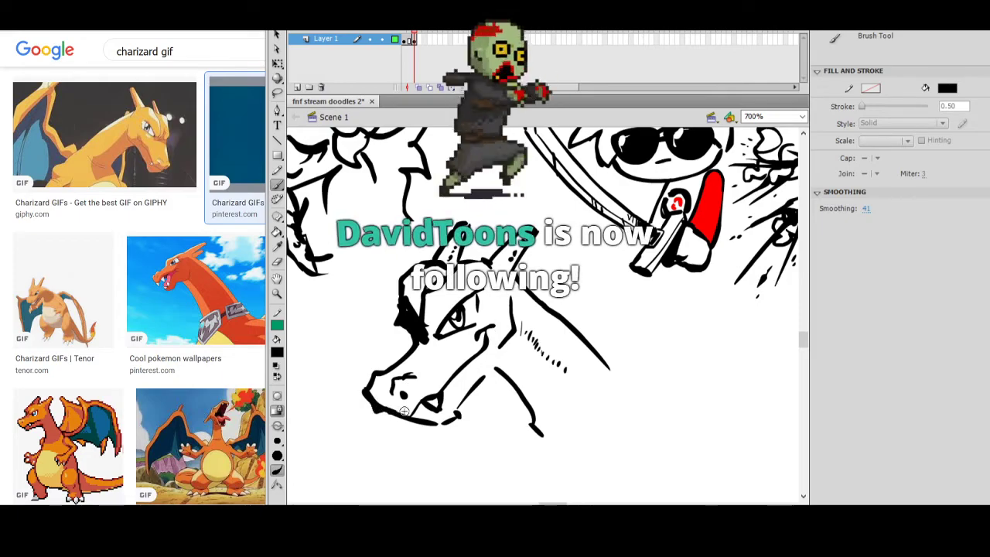
drag(597, 370, 555, 342)
drag(635, 385, 677, 381)
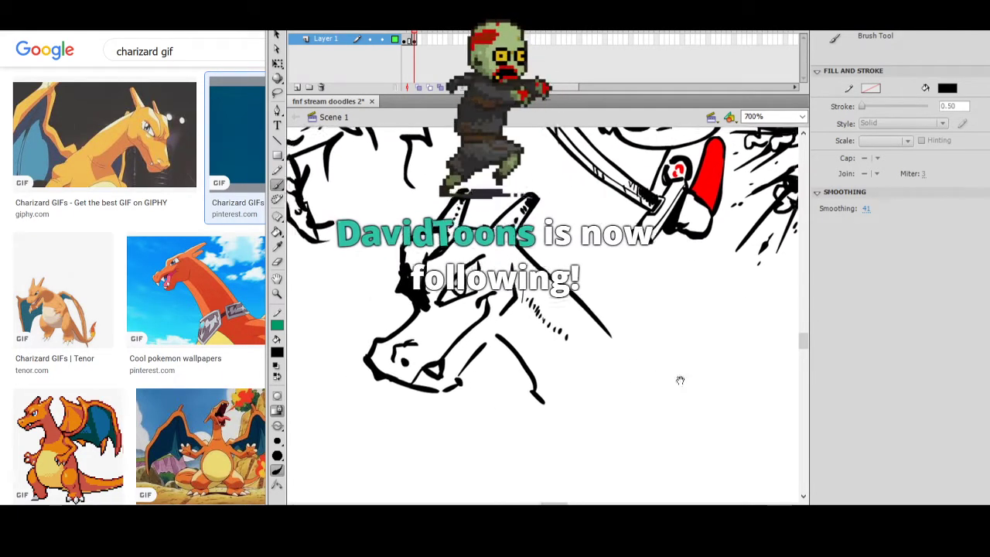
Draw the cap outline of a small figure in the empty space in front of Charizard's snout.
click(433, 543)
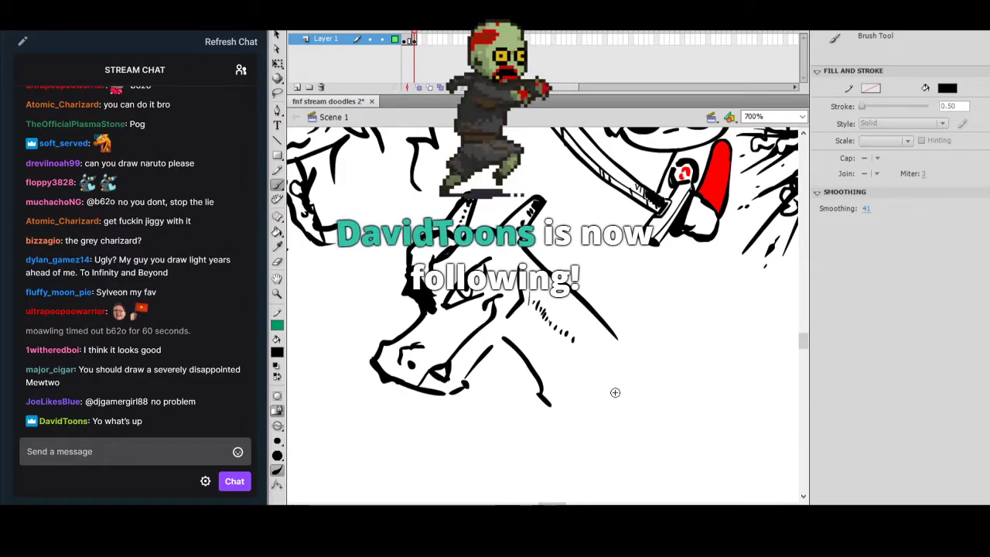
drag(597, 395, 697, 416)
key(ctrl+z)
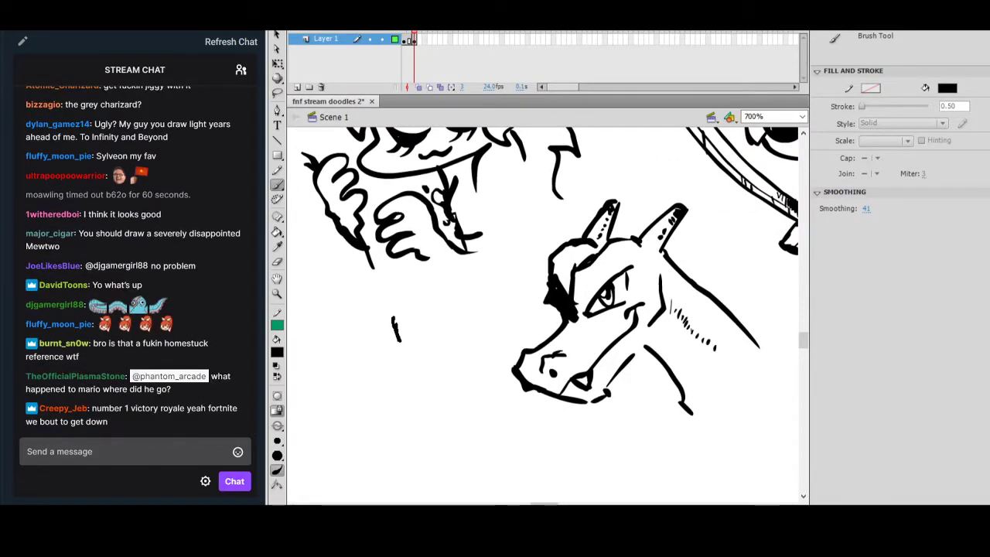
mouse_move(395, 317)
mouse_down()
mouse_move(449, 301)
mouse_move(456, 328)
mouse_up()
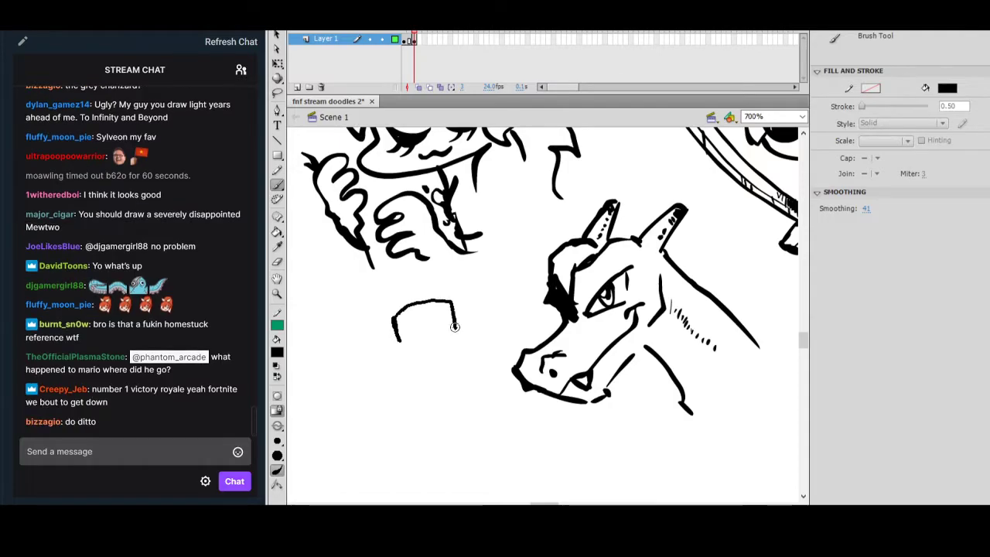
Draw spiky hair tufts down both sides of the small figure's head below the cap, redoing the uneven strokes.
mouse_move(377, 354)
mouse_down()
mouse_move(403, 343)
mouse_move(397, 380)
mouse_up()
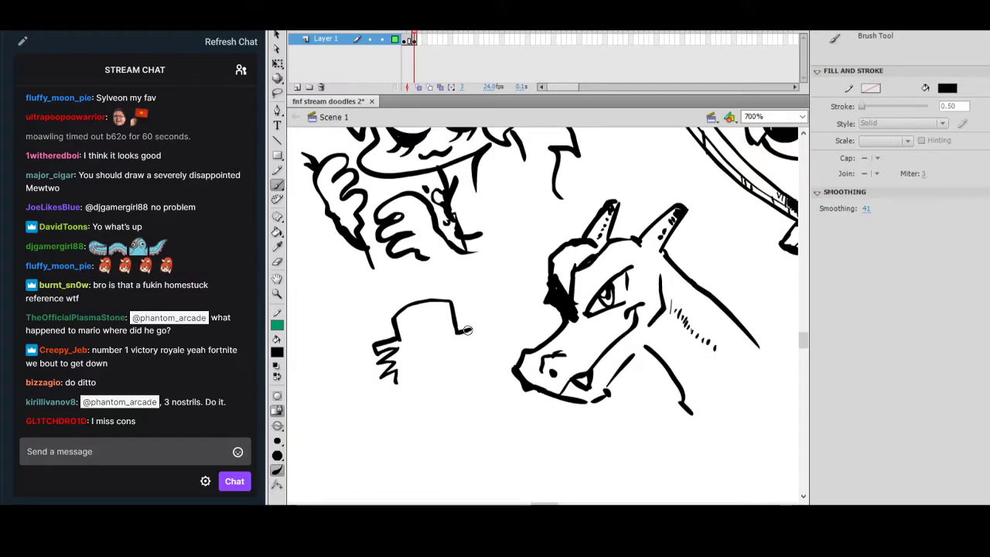
key(ctrl+z)
key(ctrl+z)
key(ctrl+z)
drag(398, 348, 394, 359)
mouse_move(456, 330)
mouse_down()
mouse_move(477, 332)
mouse_move(464, 349)
mouse_move(478, 352)
mouse_move(457, 361)
mouse_up()
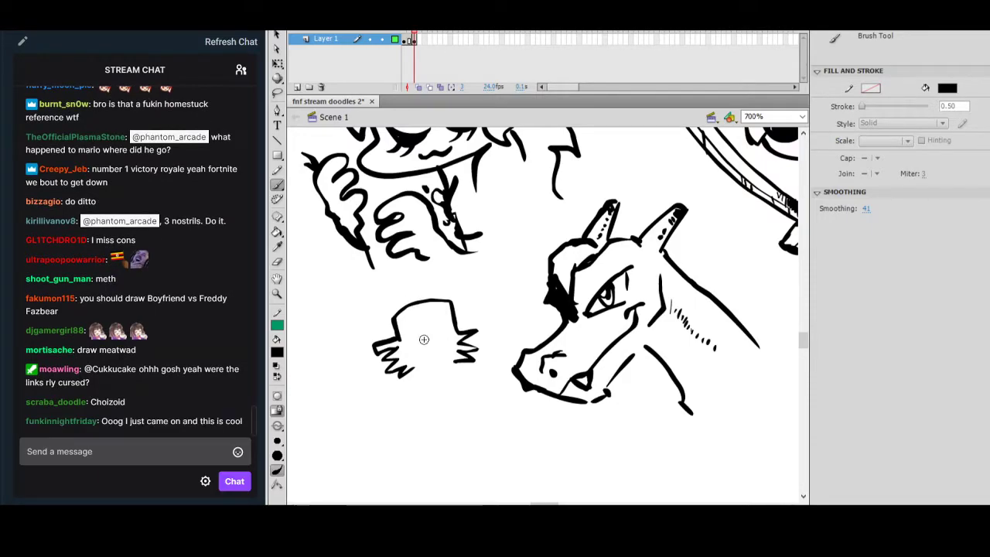
Draw two wide round eyes with solid pupils side by side beneath the cap.
drag(416, 332, 440, 330)
key(ctrl+z)
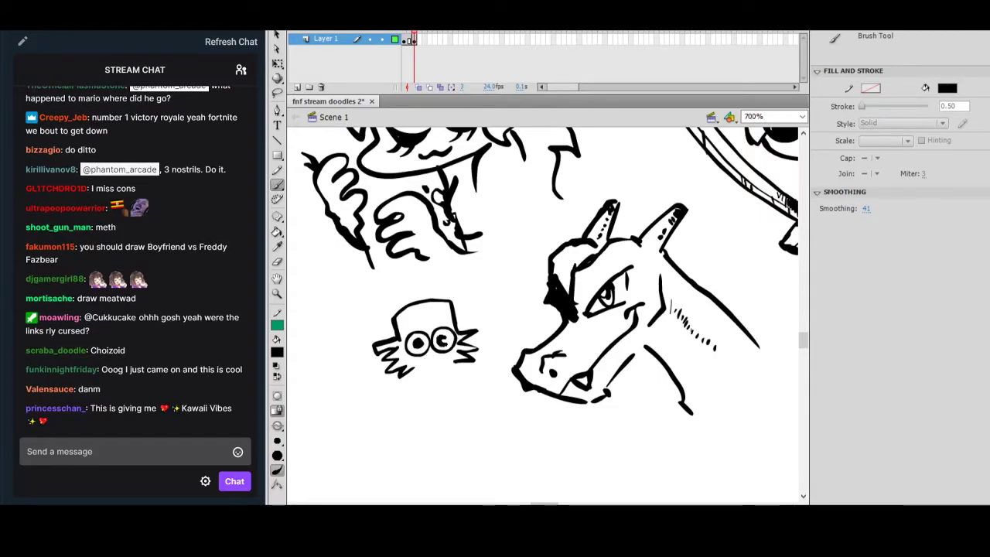
drag(444, 340, 444, 337)
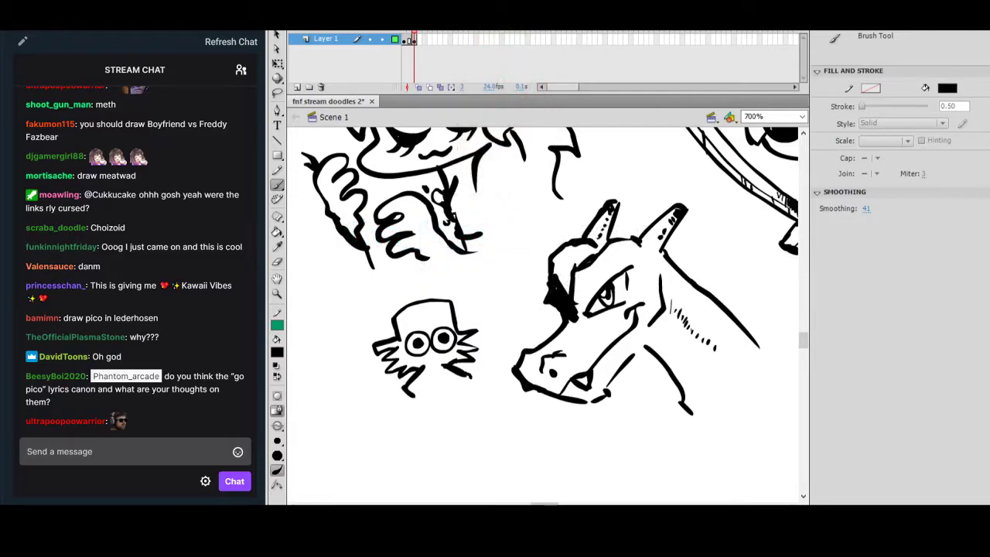
Draw the sides of the small figure's torso running down from the shoulders below the hair.
scroll(433, 363, down, 1)
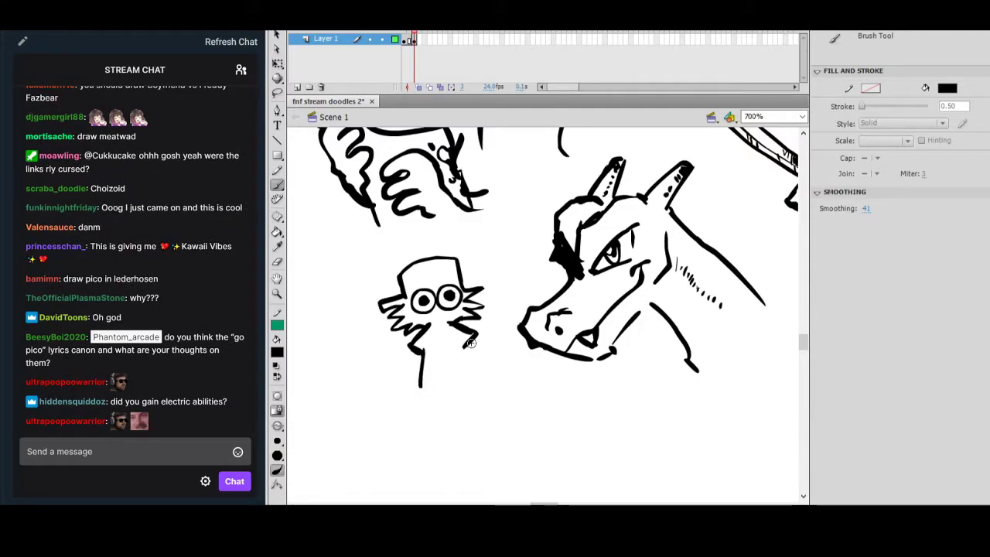
key(ctrl+z)
drag(424, 352, 424, 385)
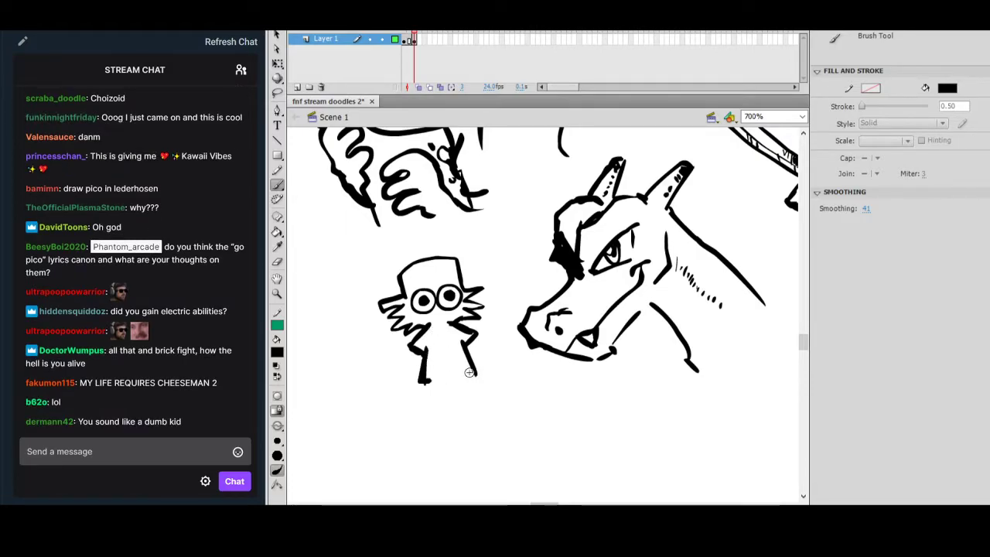
Draw the small figure's two legs apart, ending in pointed feet, with an arch between them.
drag(425, 383, 426, 396)
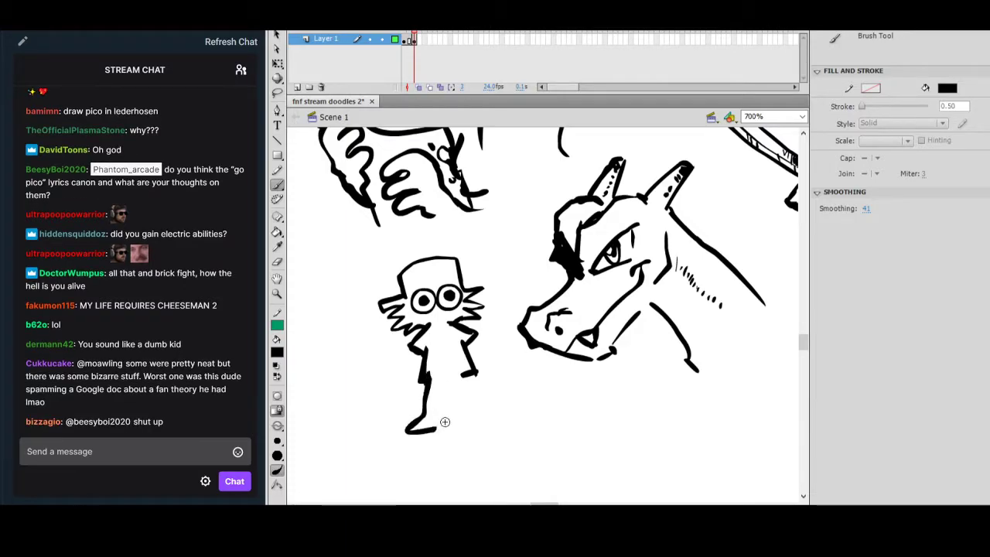
mouse_move(439, 415)
mouse_down()
mouse_move(453, 396)
mouse_move(468, 421)
mouse_move(489, 422)
mouse_up()
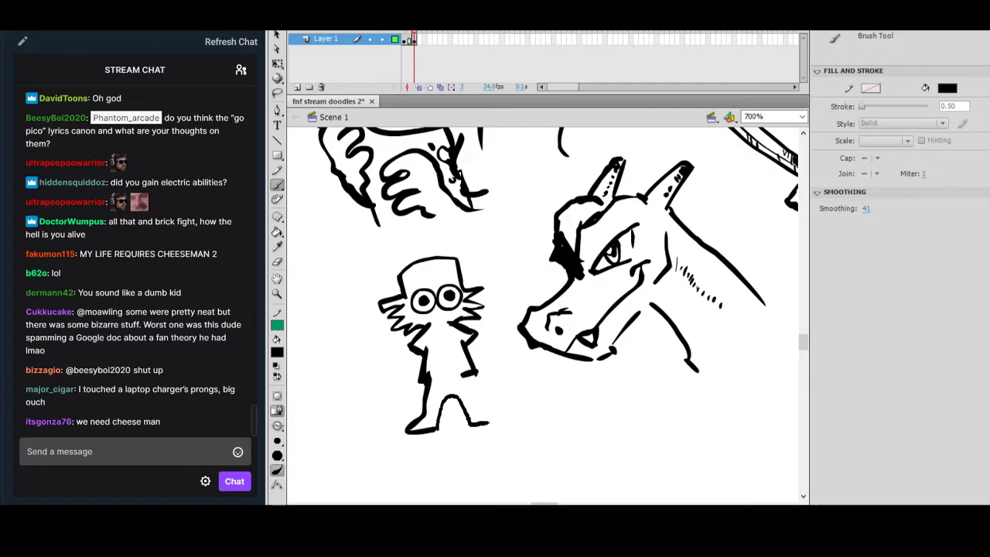
mouse_move(470, 377)
mouse_down()
mouse_move(498, 421)
mouse_move(477, 424)
mouse_up()
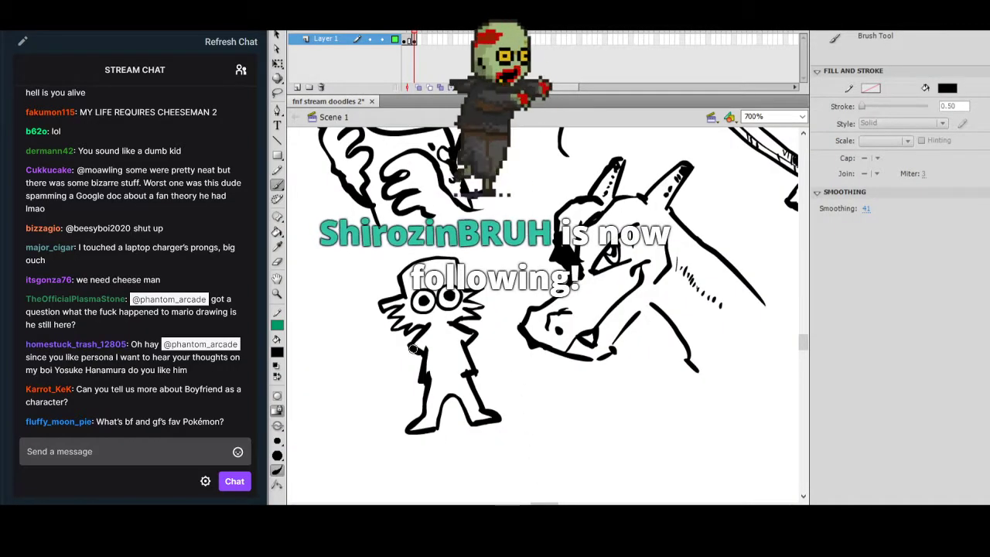
Draw both arms reaching outward from the small figure's shoulders, with splayed fingers on each hand.
scroll(419, 375, up, 1)
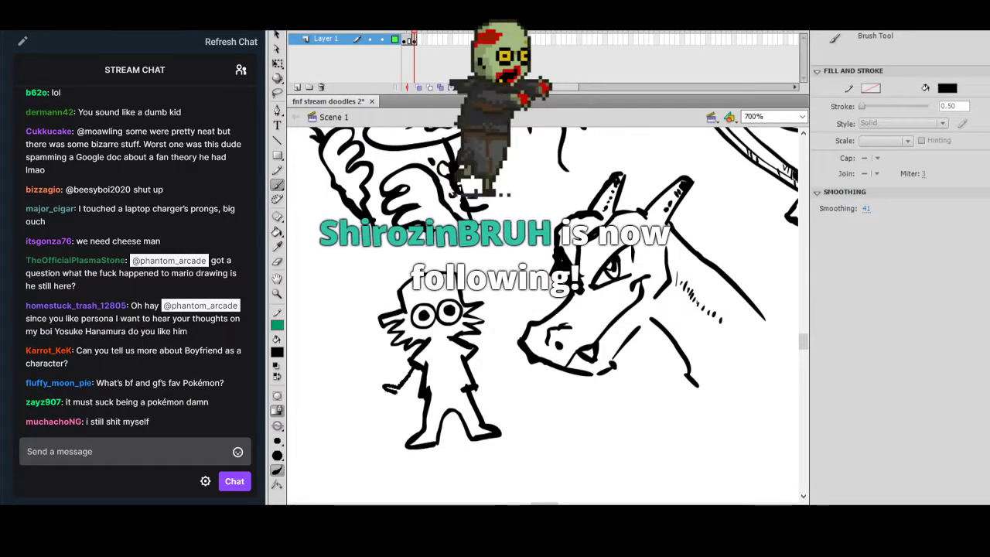
mouse_move(414, 393)
mouse_down()
mouse_move(427, 371)
mouse_move(386, 385)
mouse_move(386, 405)
mouse_move(399, 407)
mouse_move(408, 380)
mouse_up()
key(ctrl+z)
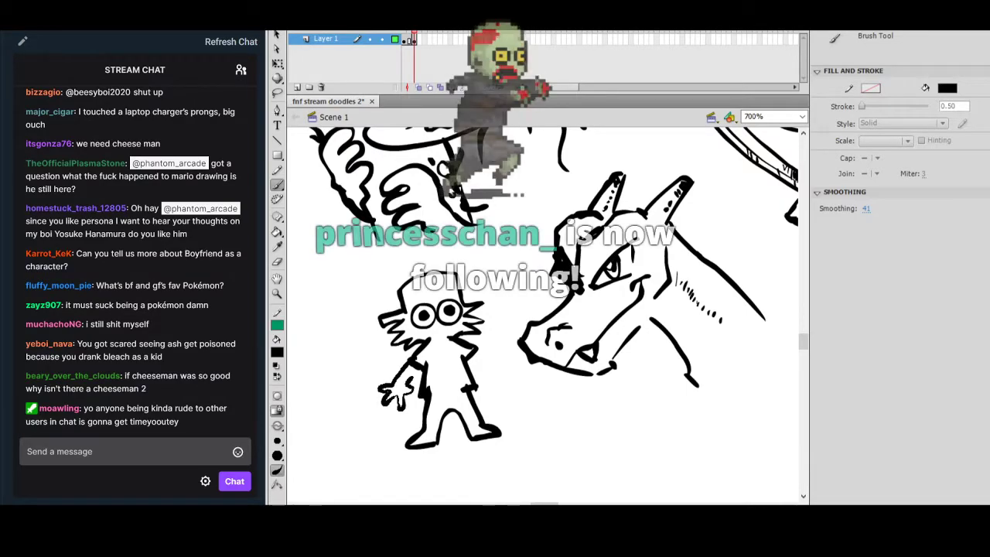
mouse_move(487, 370)
mouse_down()
mouse_move(498, 380)
mouse_move(501, 361)
mouse_up()
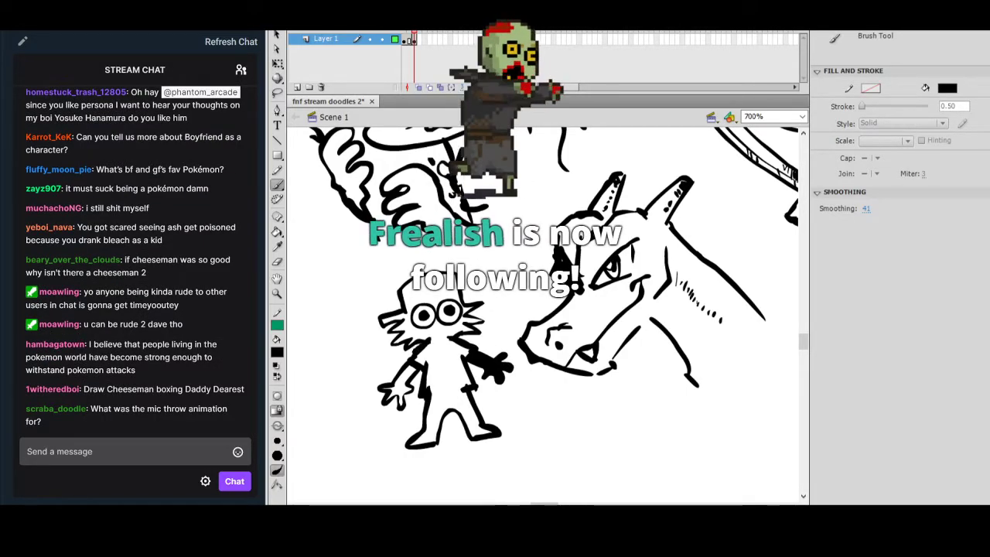
Fill the small figure solid black around the white eyes and paint a wavy white mouth below them.
key(k)
click(422, 290)
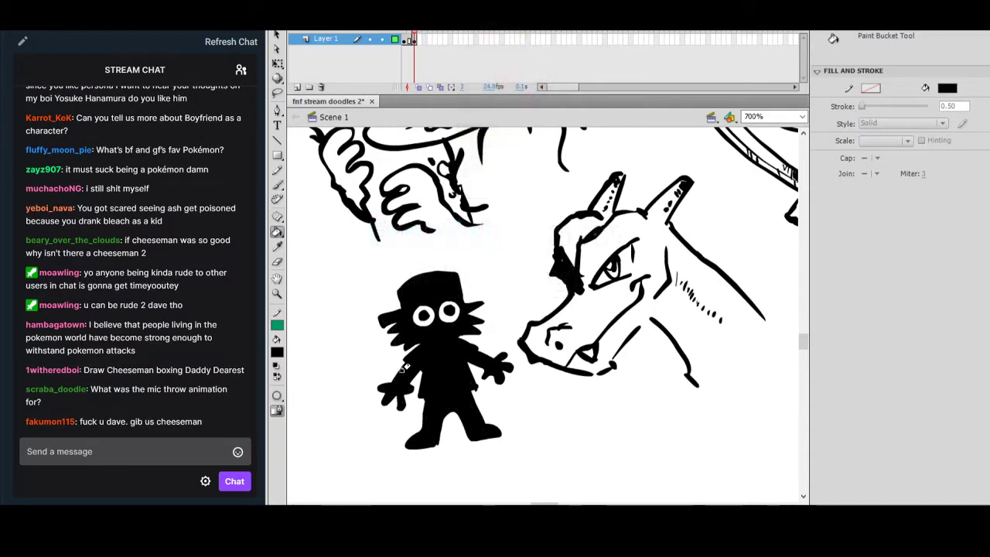
click(277, 246)
click(397, 257)
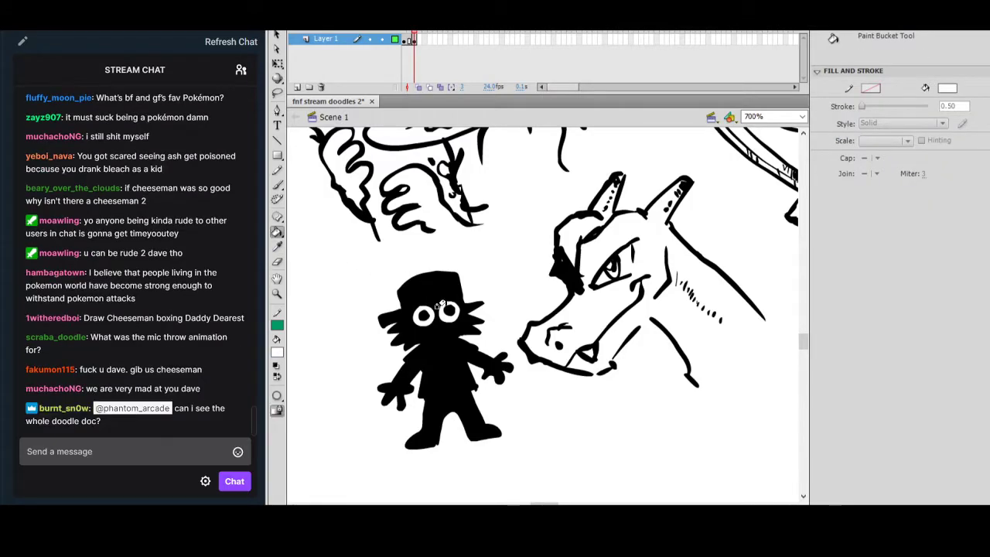
key(b)
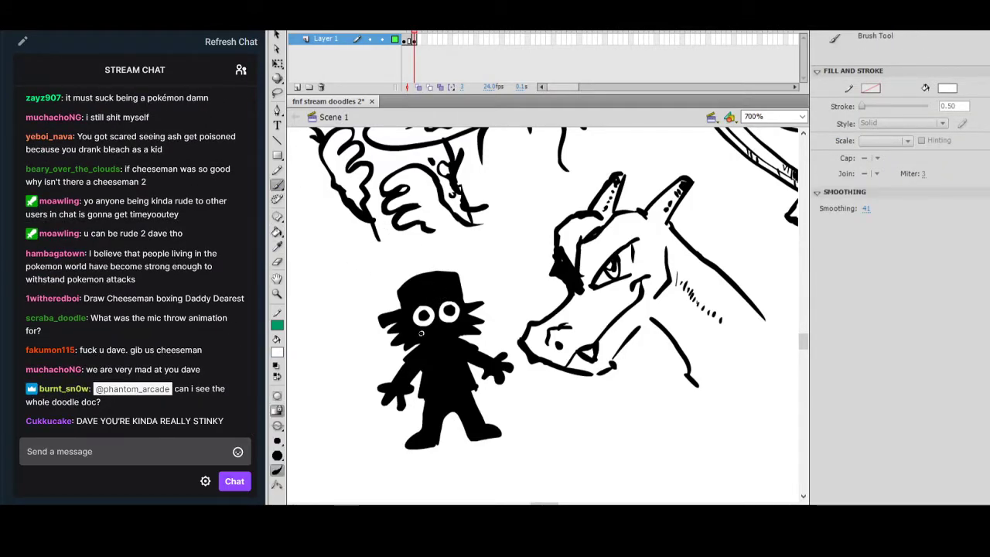
drag(438, 331, 424, 335)
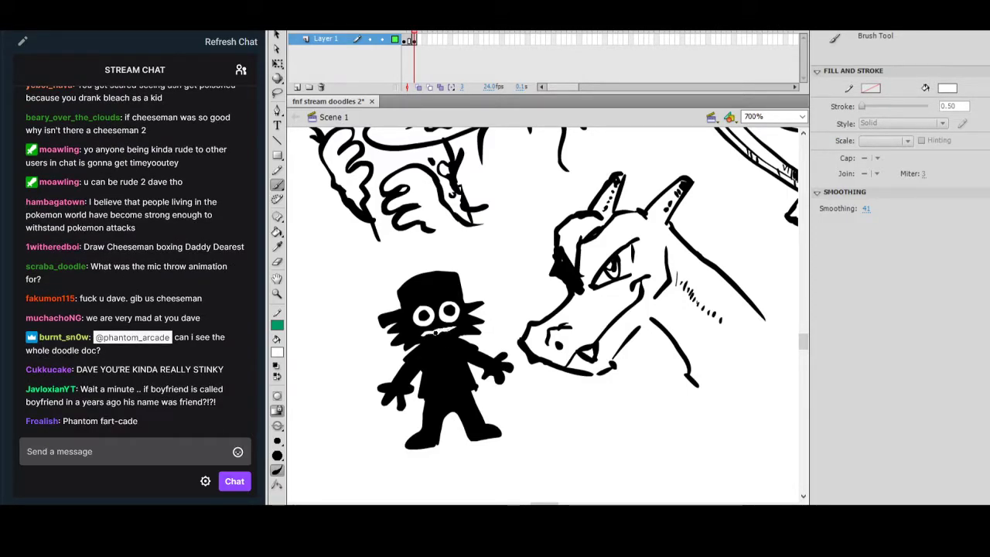
Scatter small black specks around the small figure's hands, shoulders and legs, trying different brush sizes.
click(277, 250)
click(406, 283)
click(278, 186)
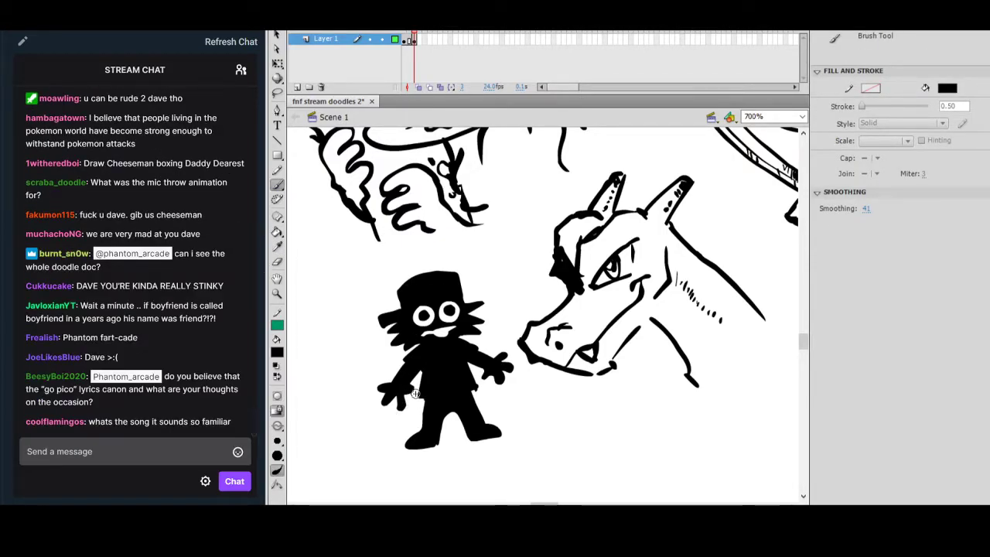
click(394, 415)
click(391, 419)
click(485, 386)
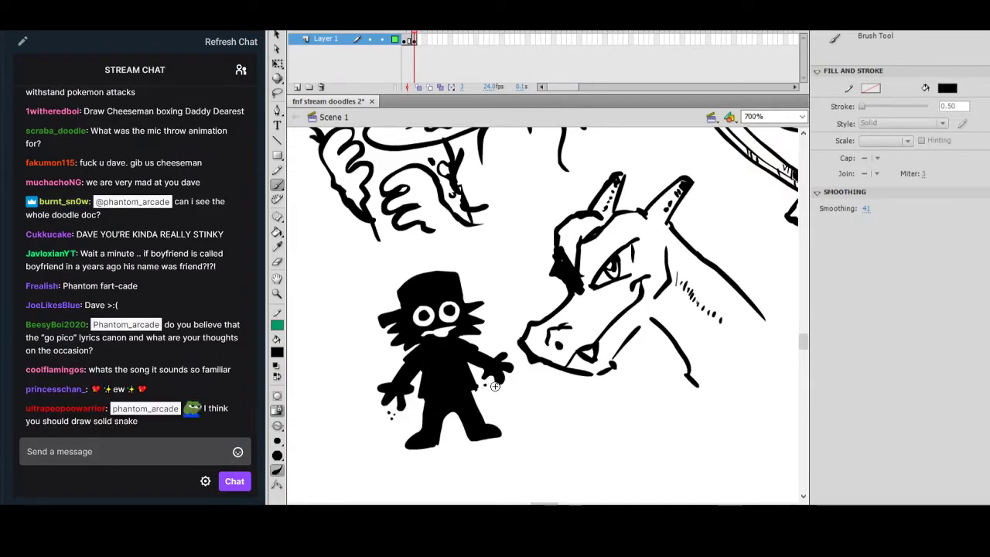
click(490, 383)
click(280, 442)
click(318, 356)
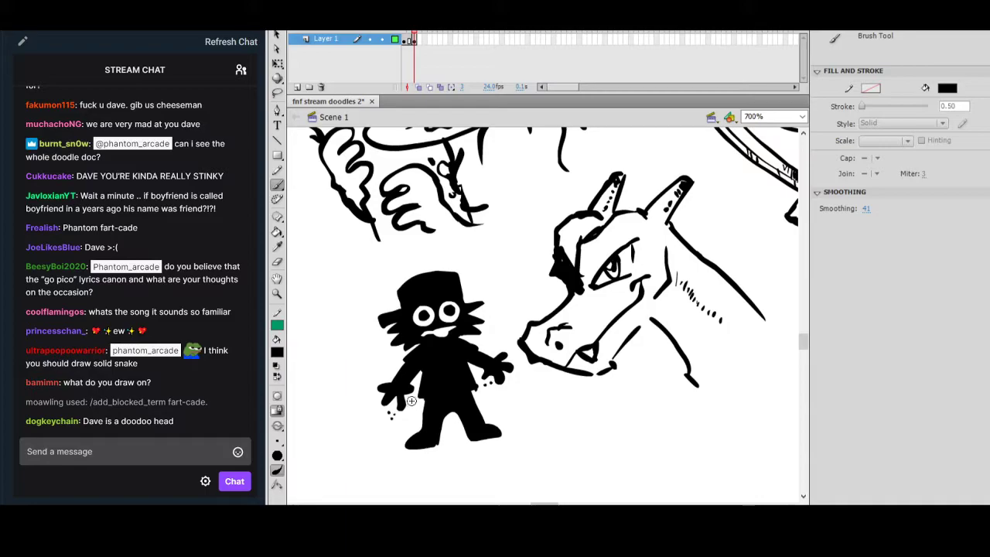
click(277, 441)
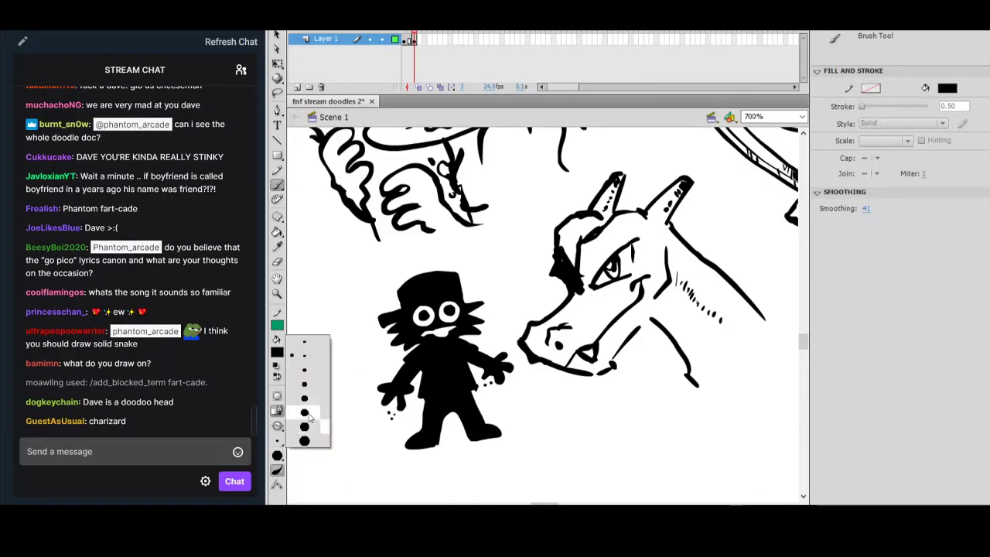
click(317, 399)
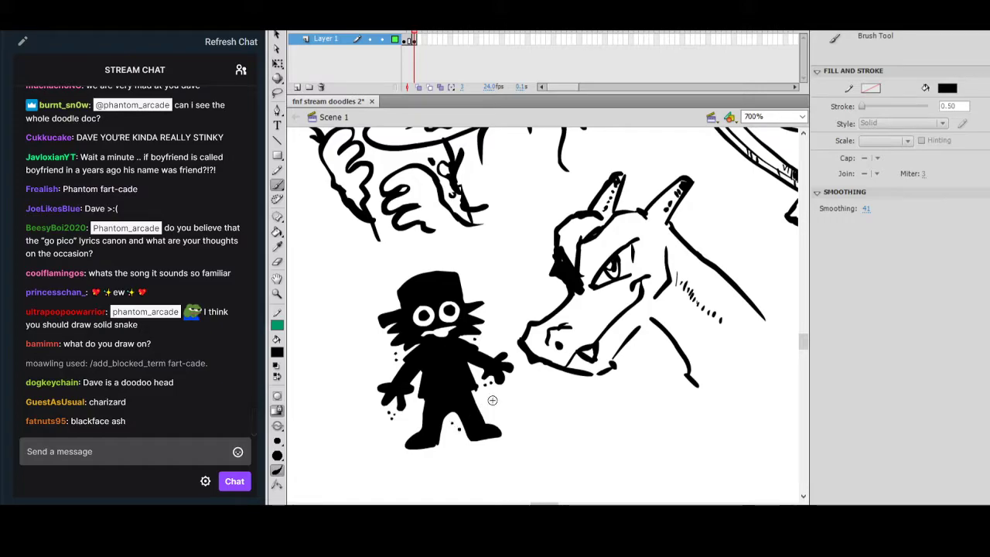
Cross-hatch the small figure's torso with thin dark grey lines, using the smallest brush size.
drag(686, 306, 654, 317)
drag(482, 307, 543, 314)
click(277, 353)
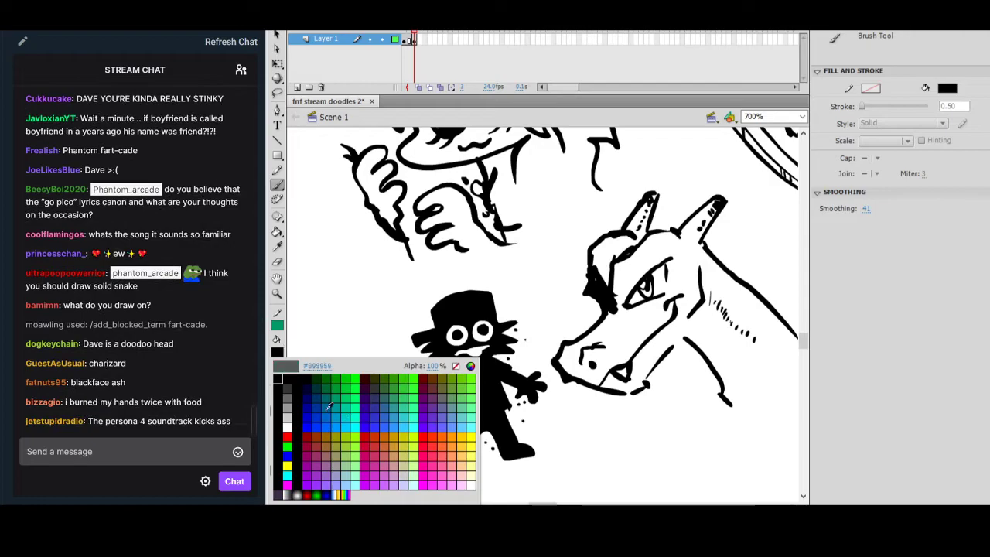
click(287, 389)
click(277, 410)
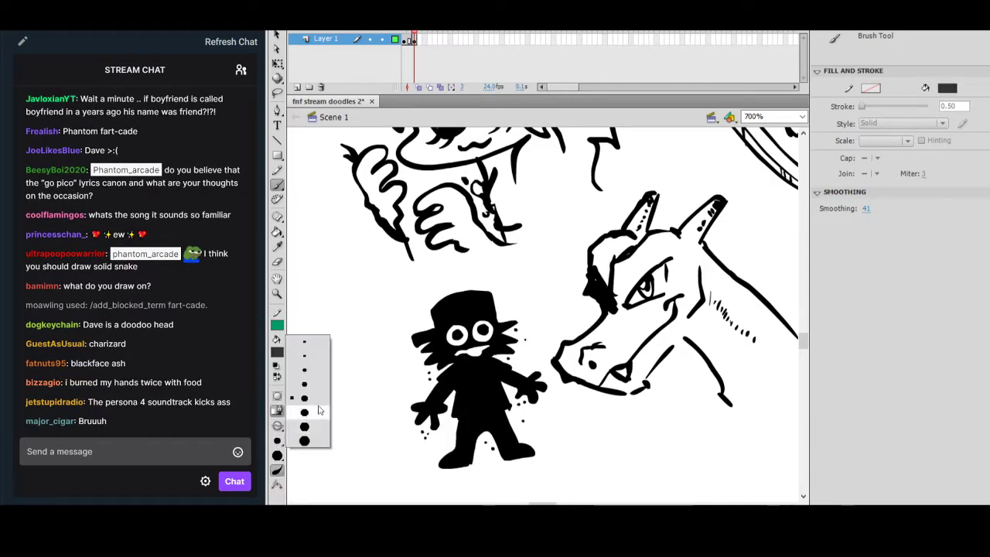
click(306, 341)
drag(478, 410, 480, 413)
drag(459, 366, 486, 414)
mouse_move(483, 379)
mouse_down()
mouse_move(501, 407)
mouse_move(487, 369)
mouse_move(495, 376)
mouse_move(464, 348)
mouse_move(451, 382)
mouse_move(498, 370)
mouse_up()
drag(469, 401, 503, 387)
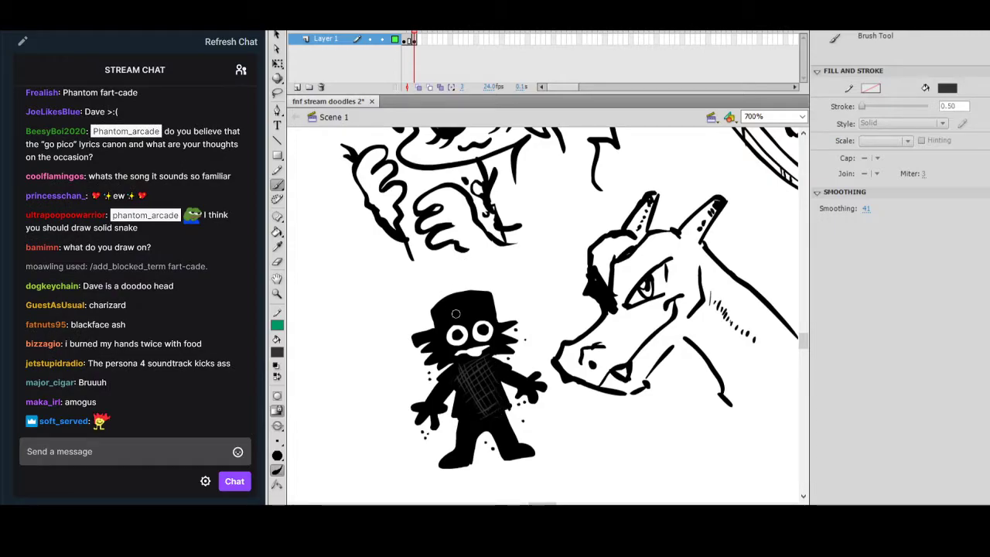
Add dark grey cross-hatching to the small figure's cap, legs and arms.
click(278, 441)
click(313, 358)
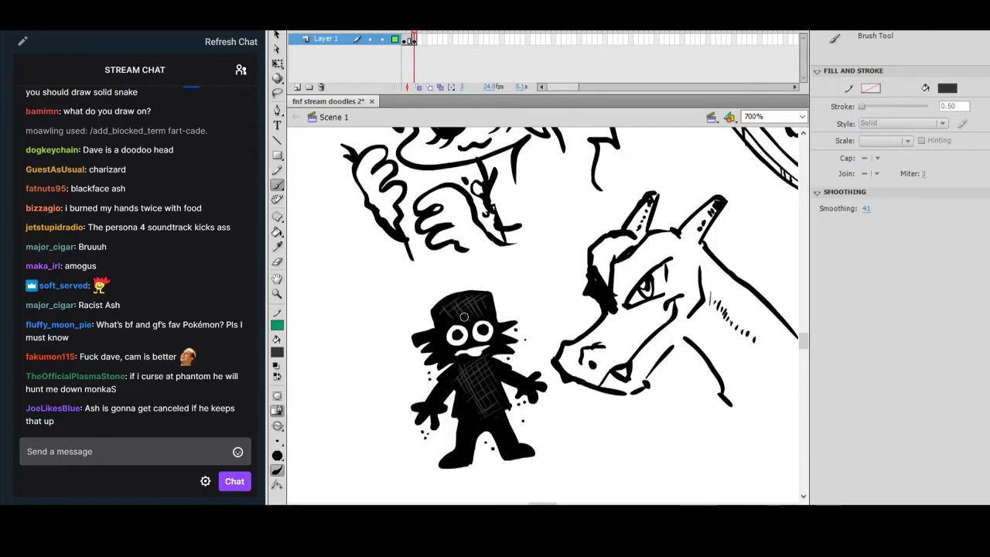
drag(458, 448, 468, 453)
mouse_move(461, 430)
mouse_down()
mouse_move(471, 451)
mouse_move(472, 441)
mouse_move(462, 451)
mouse_up()
drag(502, 422, 512, 446)
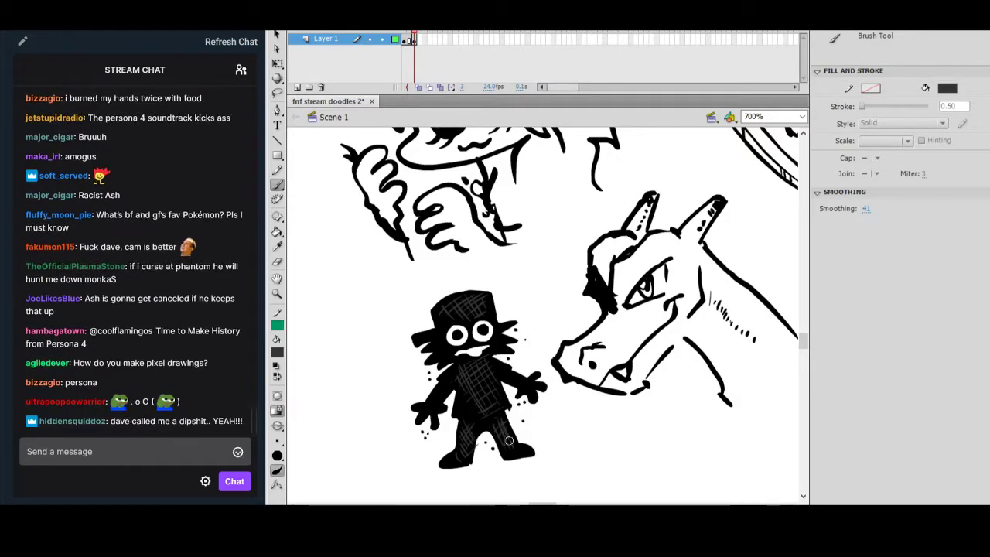
drag(434, 418, 432, 393)
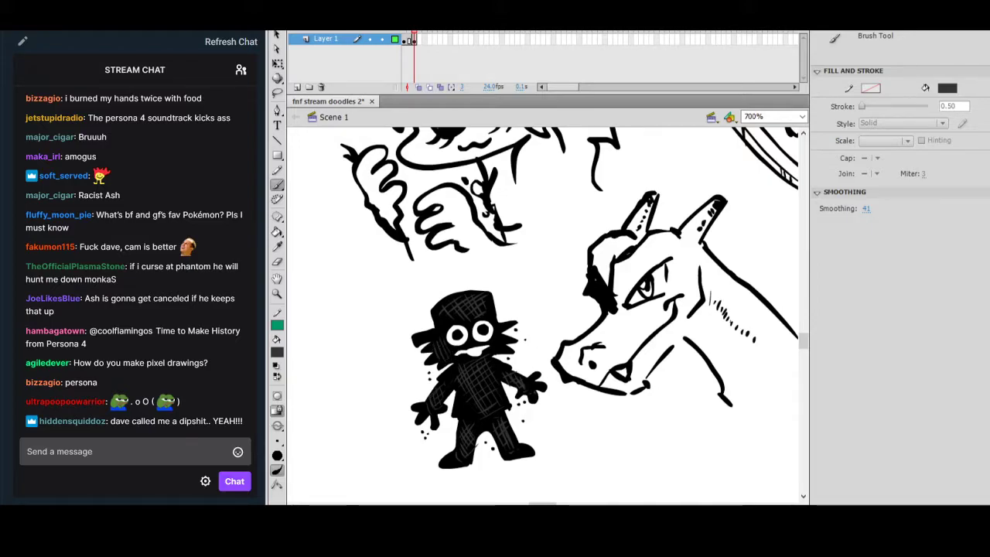
drag(533, 334, 434, 339)
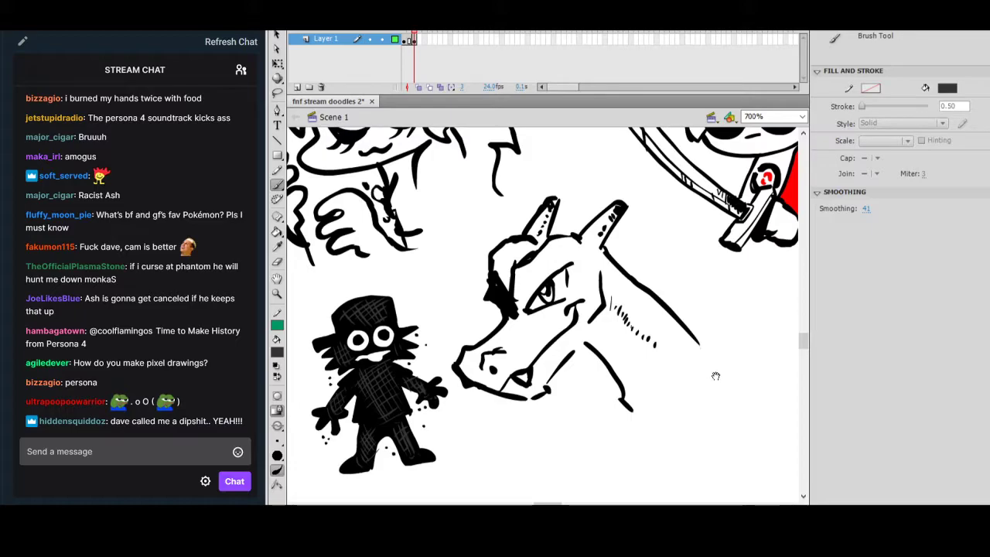
drag(715, 376, 696, 374)
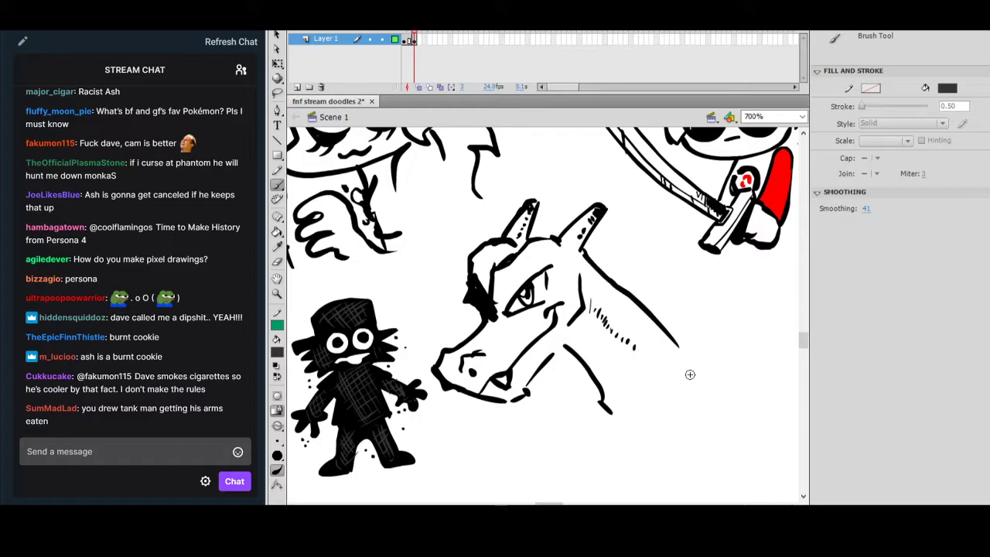
drag(550, 508, 537, 507)
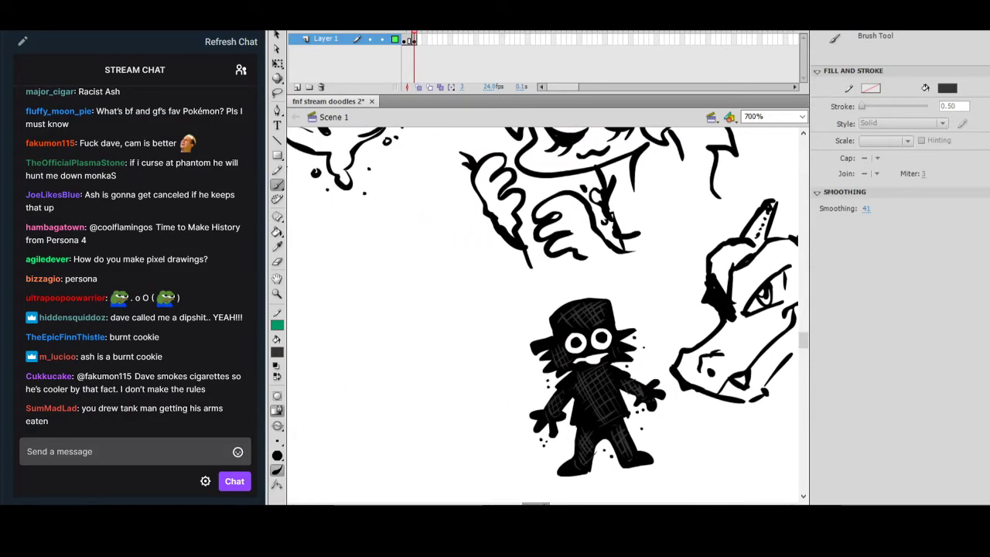
drag(804, 340, 804, 345)
drag(533, 501, 550, 502)
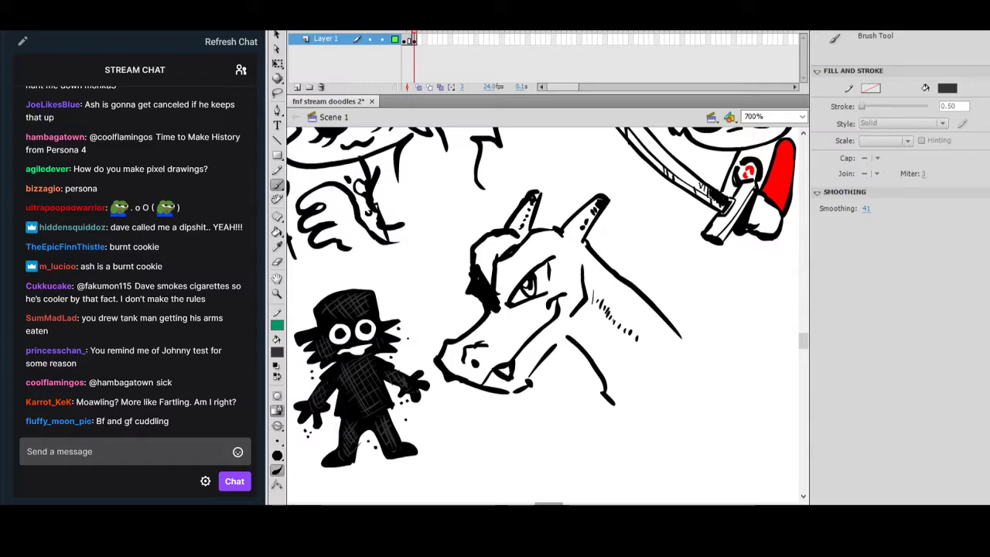
drag(560, 502, 561, 501)
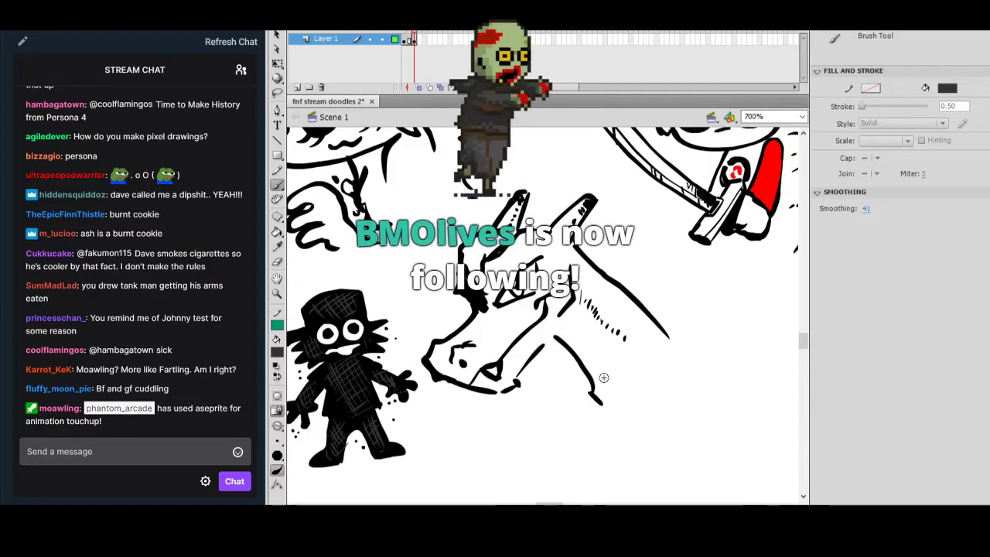
Extend the lower ends of Charizard's neck lines with short curved dark grey strokes using a larger brush, and set the fill colour to black.
drag(592, 398, 646, 394)
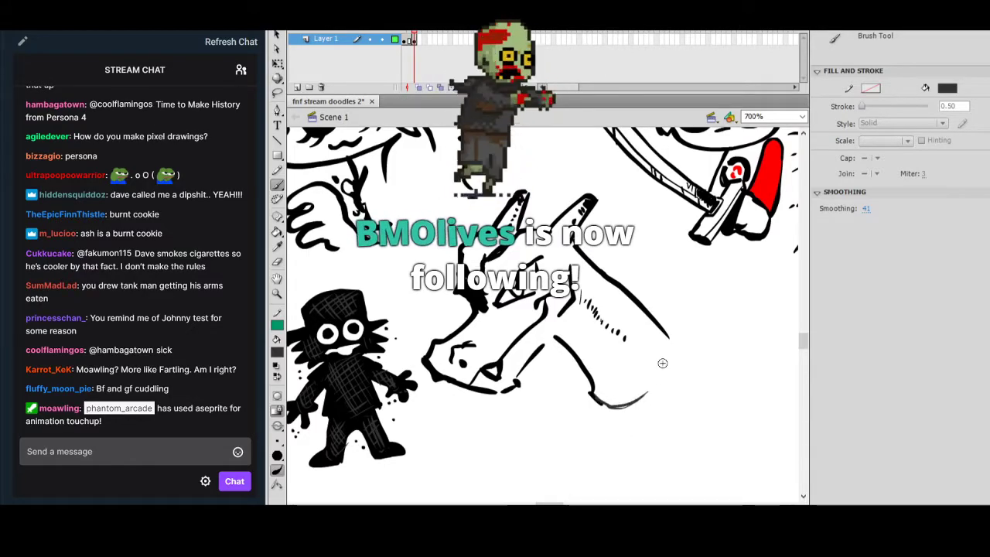
click(278, 442)
click(319, 391)
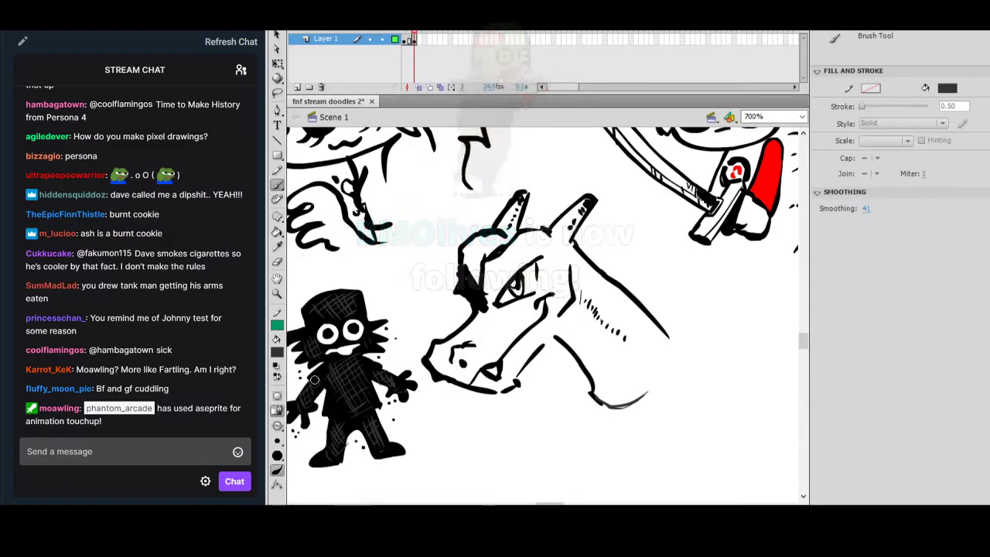
mouse_move(599, 400)
mouse_down()
mouse_move(622, 407)
mouse_move(652, 389)
mouse_up()
drag(594, 399, 630, 419)
drag(662, 331, 691, 345)
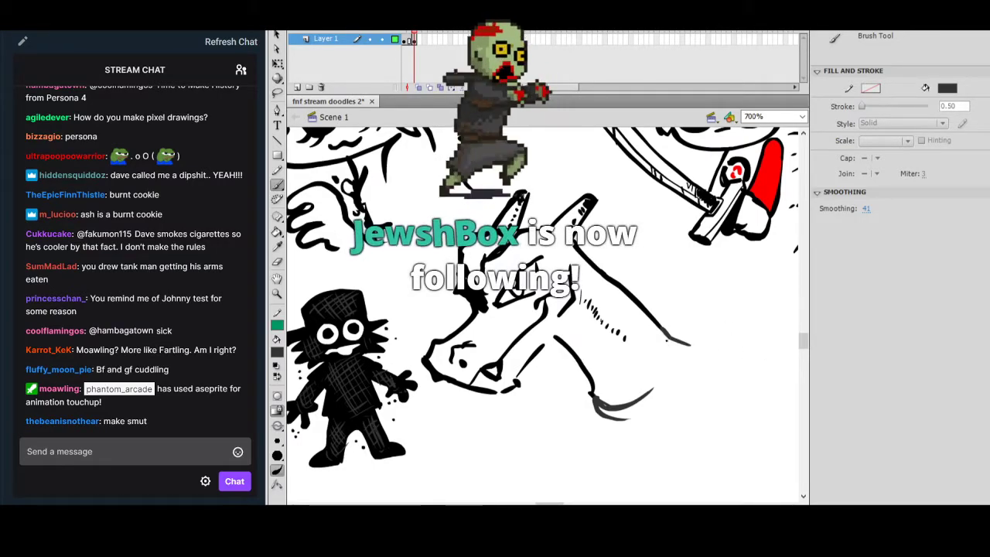
click(277, 352)
click(280, 378)
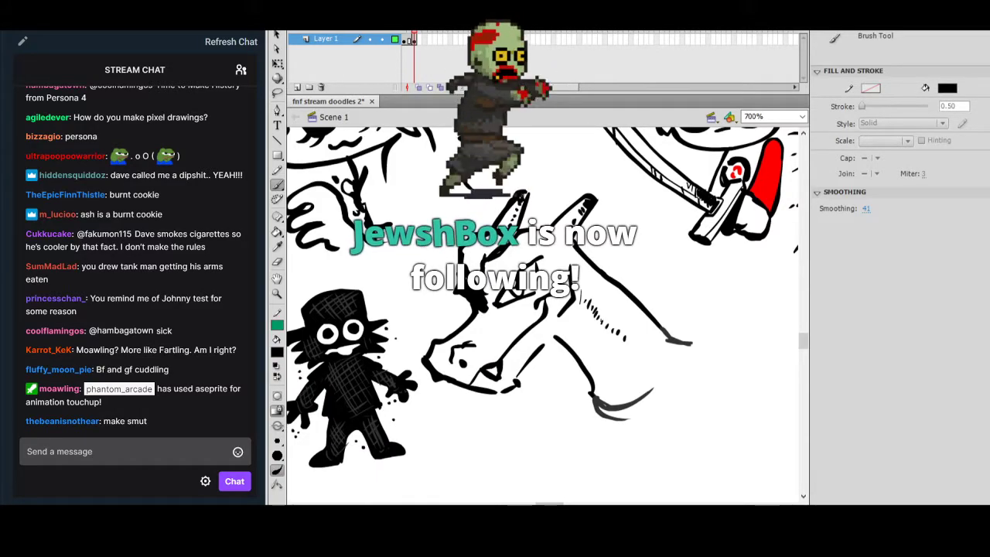
Switch to YouTube, play "Persona 5 OST 17 - Last Surprise", and return to the drawing.
key(alt+Tab)
key(ctrl+Tab)
click(506, 200)
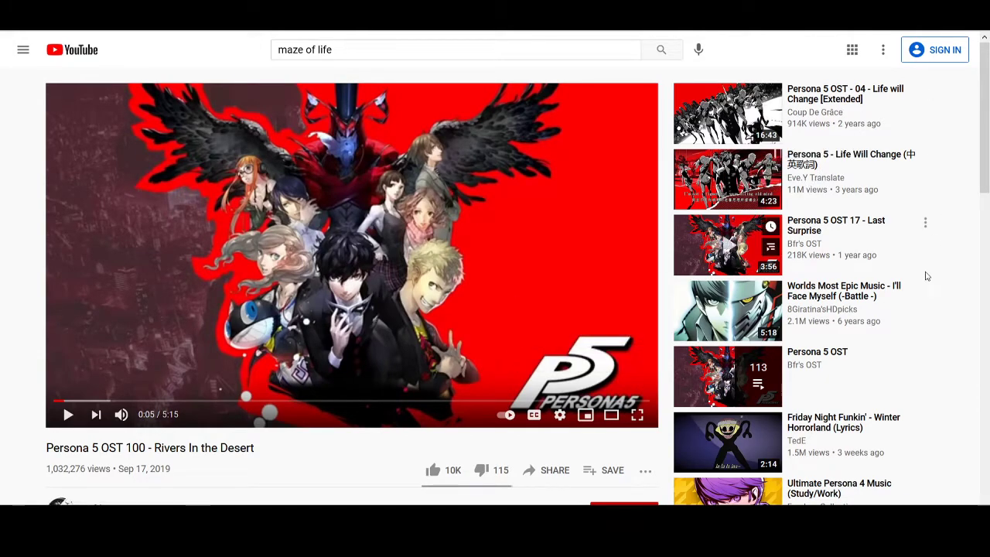
click(697, 241)
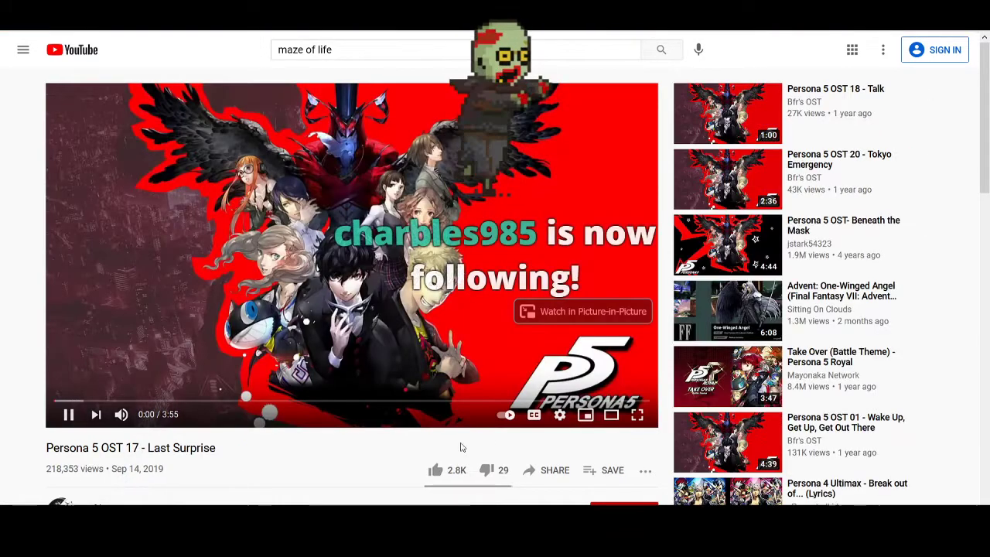
click(457, 520)
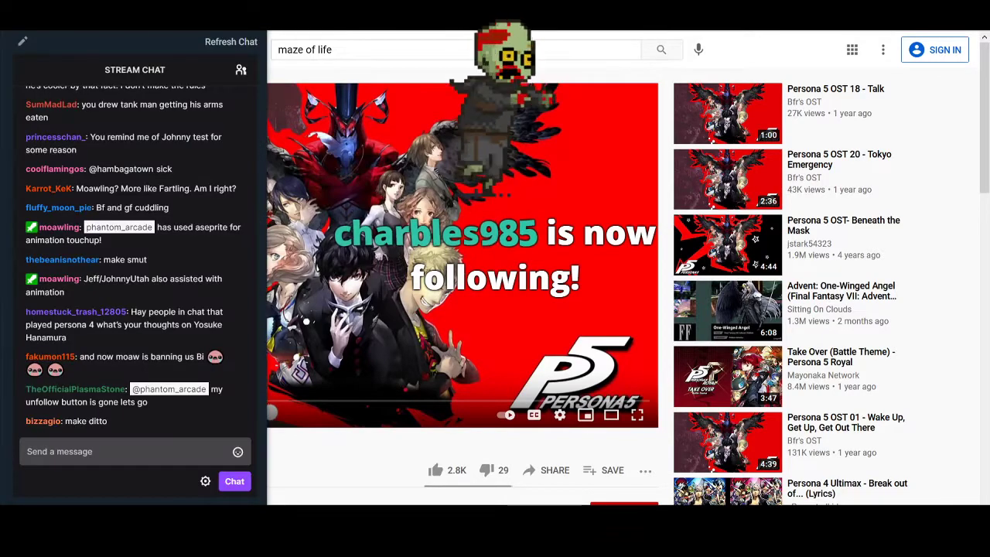
click(460, 520)
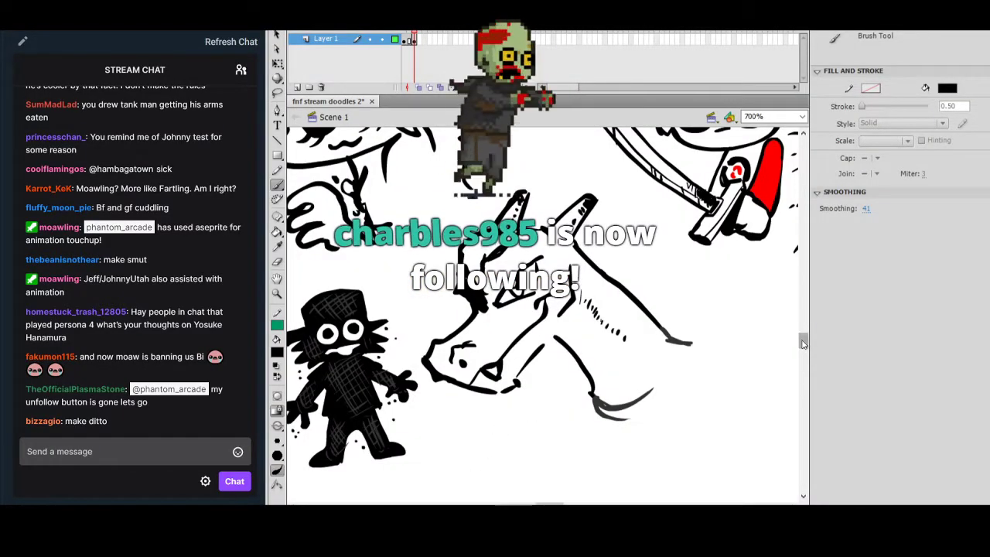
Draw a smiling Ditto blob with stubby raised arms, dot eyes and small shine marks beside Charizard's neck.
scroll(530, 413, down, 3)
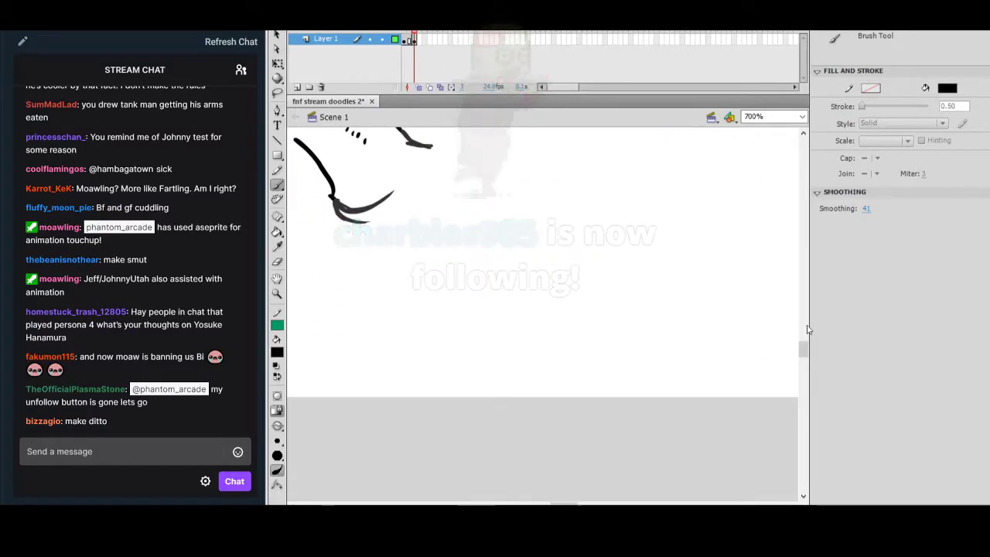
scroll(675, 387, up, 5)
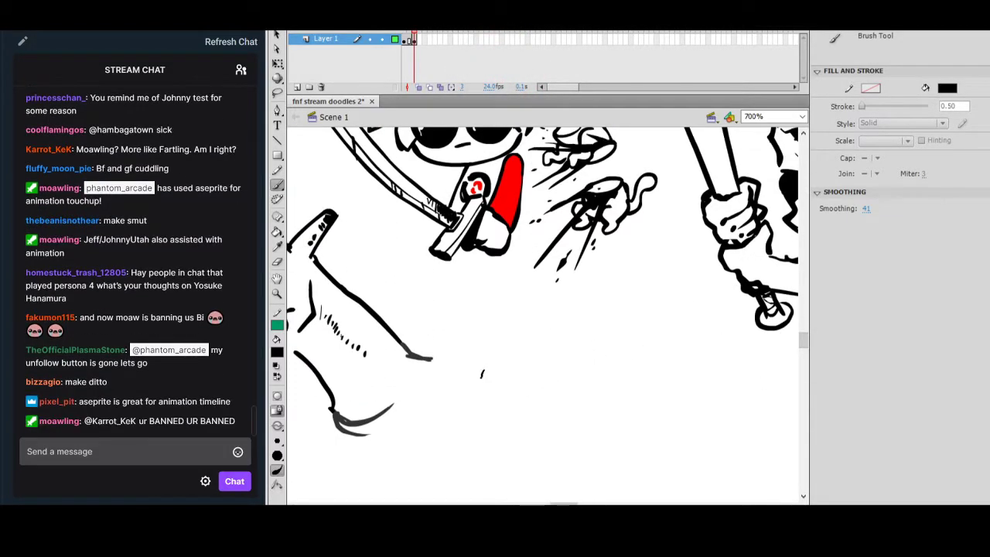
mouse_move(466, 383)
mouse_down()
mouse_move(448, 390)
mouse_move(465, 403)
mouse_move(438, 438)
mouse_move(476, 449)
mouse_move(569, 444)
mouse_move(561, 423)
mouse_up()
mouse_move(556, 383)
mouse_down()
mouse_move(538, 360)
mouse_move(484, 374)
mouse_move(504, 398)
mouse_move(532, 399)
mouse_move(504, 408)
mouse_move(528, 407)
mouse_move(541, 388)
mouse_move(485, 402)
mouse_move(526, 382)
mouse_up()
key(ctrl+z)
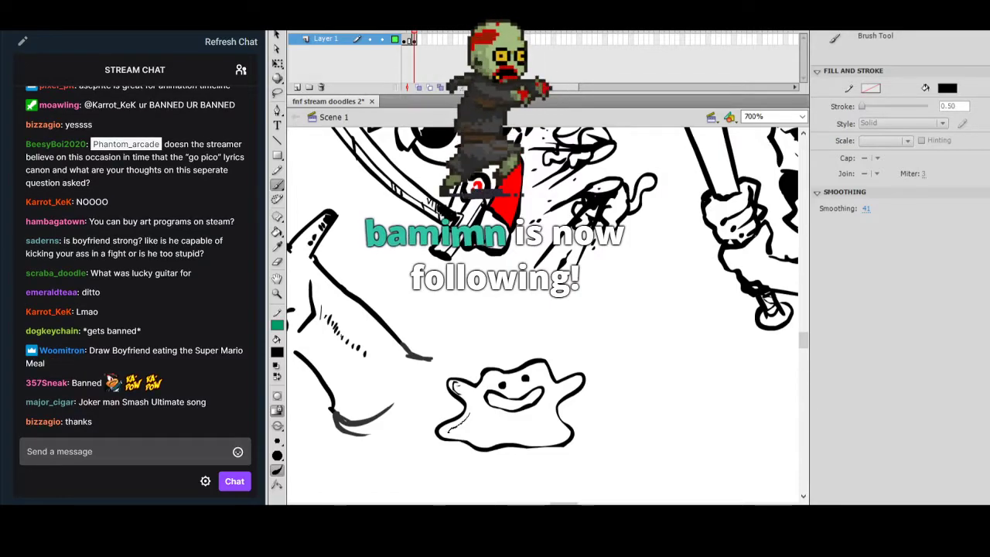
drag(469, 414, 451, 434)
mouse_move(499, 375)
mouse_down()
mouse_move(485, 383)
mouse_move(500, 376)
mouse_up()
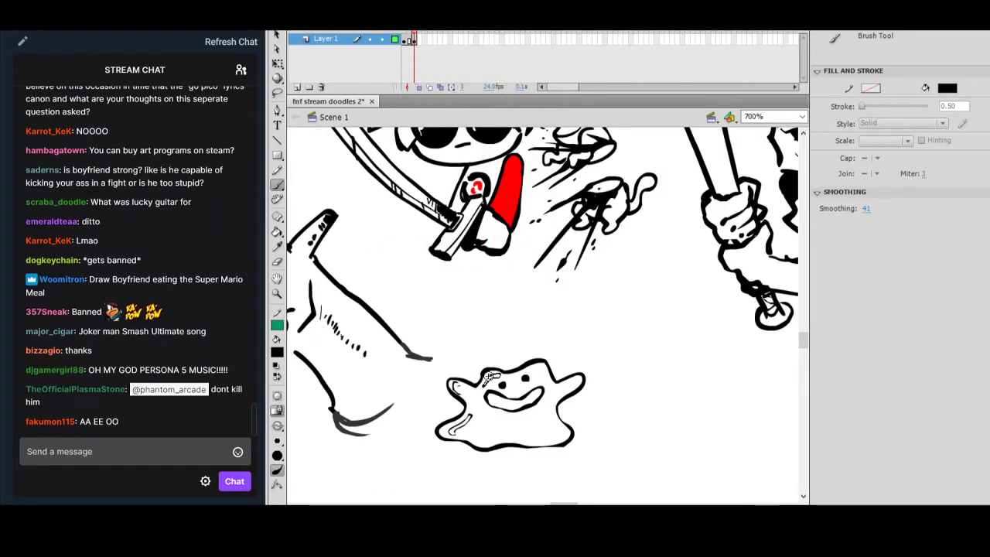
In the empty space to the right of Ditto, draw a girl's jagged hair fringe and rounded cheek and chin line.
drag(655, 345, 556, 327)
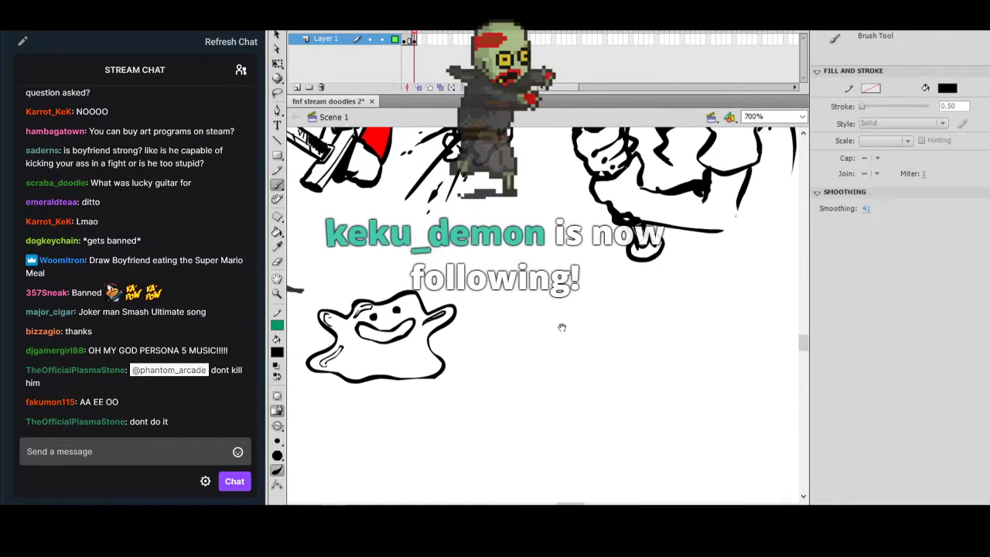
mouse_move(630, 378)
mouse_down()
mouse_move(654, 393)
mouse_move(725, 394)
mouse_move(709, 451)
mouse_move(704, 360)
mouse_move(601, 309)
mouse_up()
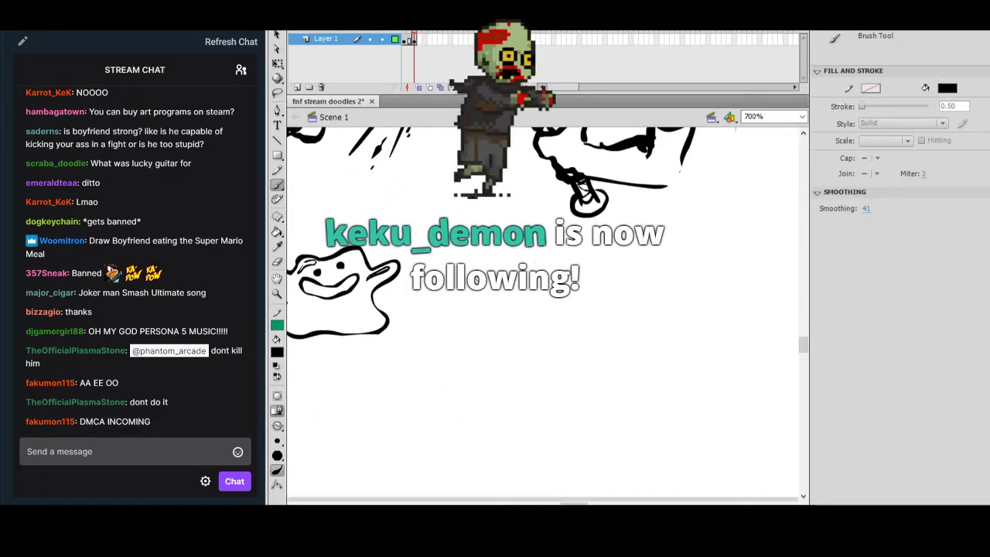
mouse_move(473, 300)
mouse_down()
mouse_move(470, 286)
mouse_move(494, 268)
mouse_move(493, 297)
mouse_up()
key(ctrl+z)
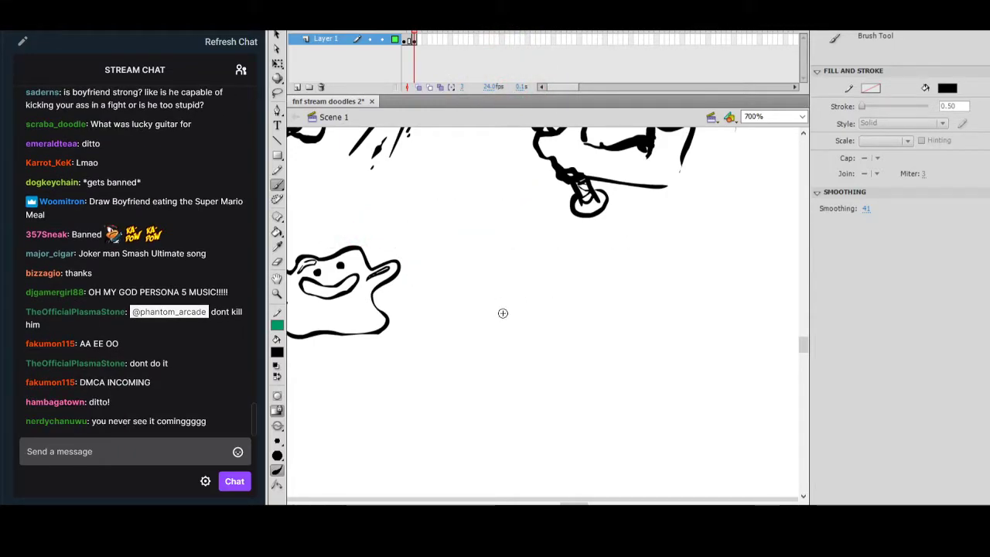
drag(645, 336, 618, 331)
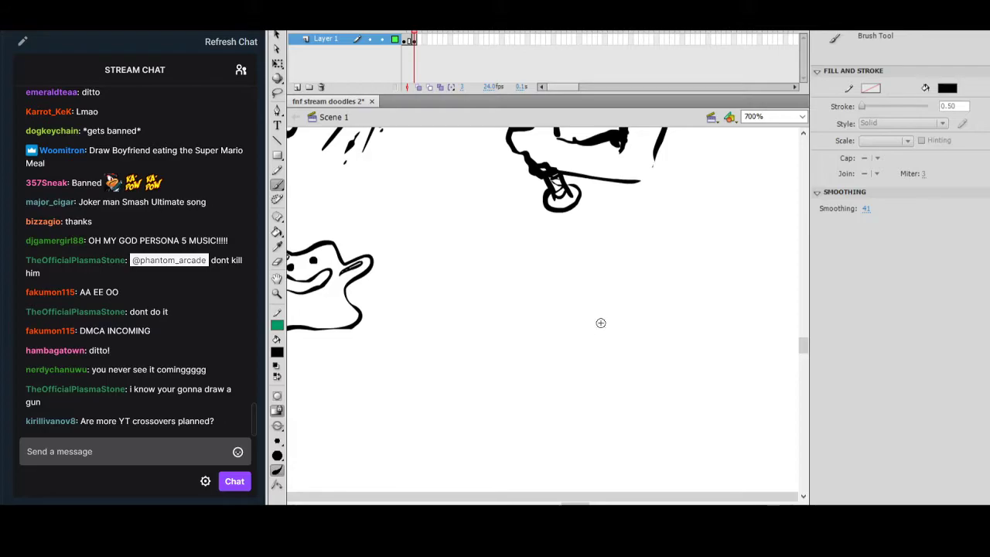
mouse_move(610, 347)
mouse_down()
mouse_move(629, 324)
mouse_move(677, 315)
mouse_move(684, 331)
mouse_move(700, 335)
mouse_move(705, 320)
mouse_move(715, 330)
mouse_move(697, 362)
mouse_move(710, 344)
mouse_up()
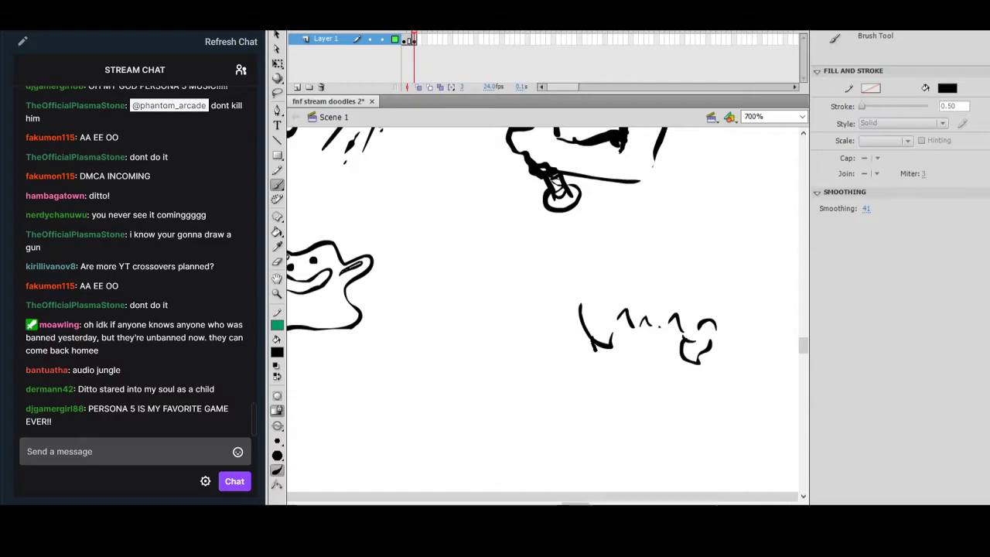
drag(591, 346, 572, 370)
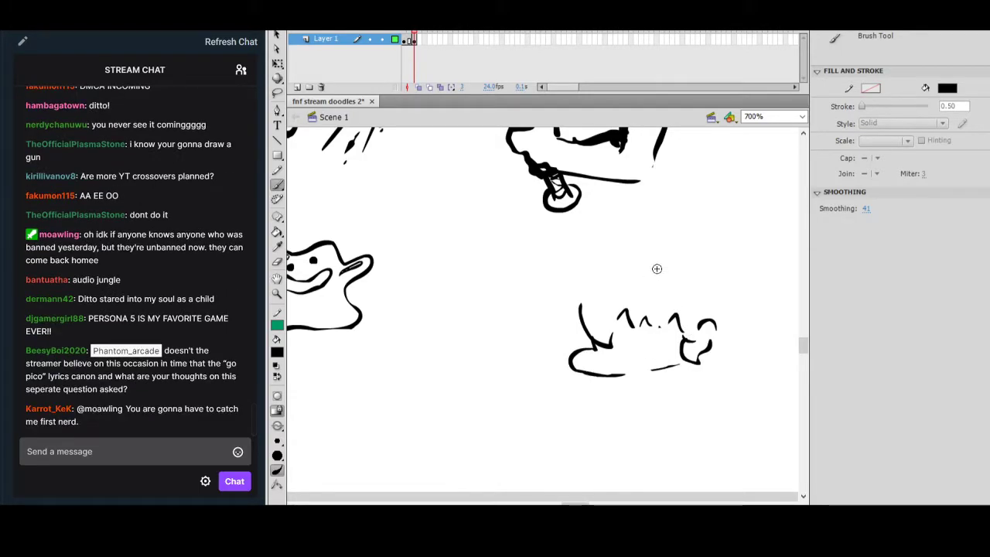
drag(660, 218, 668, 239)
drag(659, 219, 661, 239)
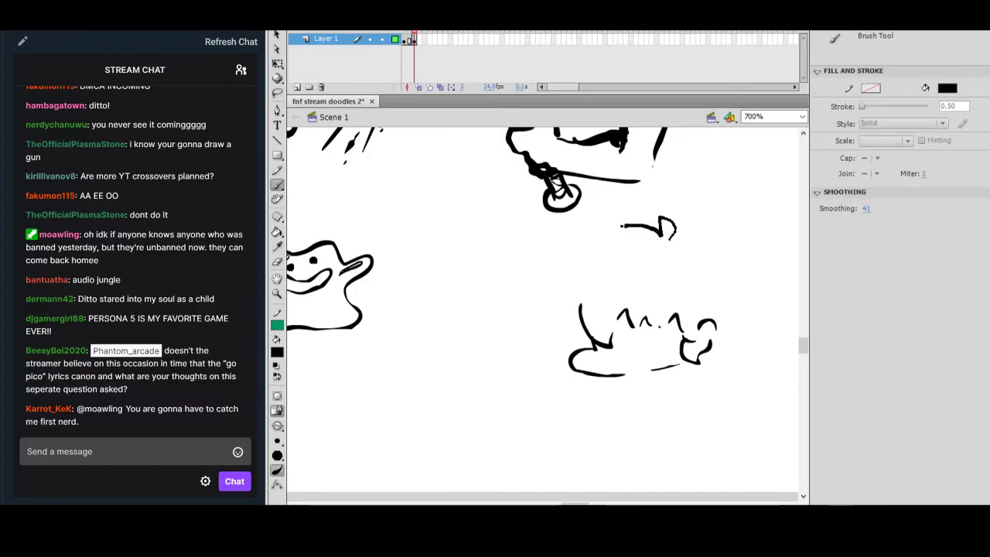
drag(575, 267, 573, 291)
key(ctrl+z)
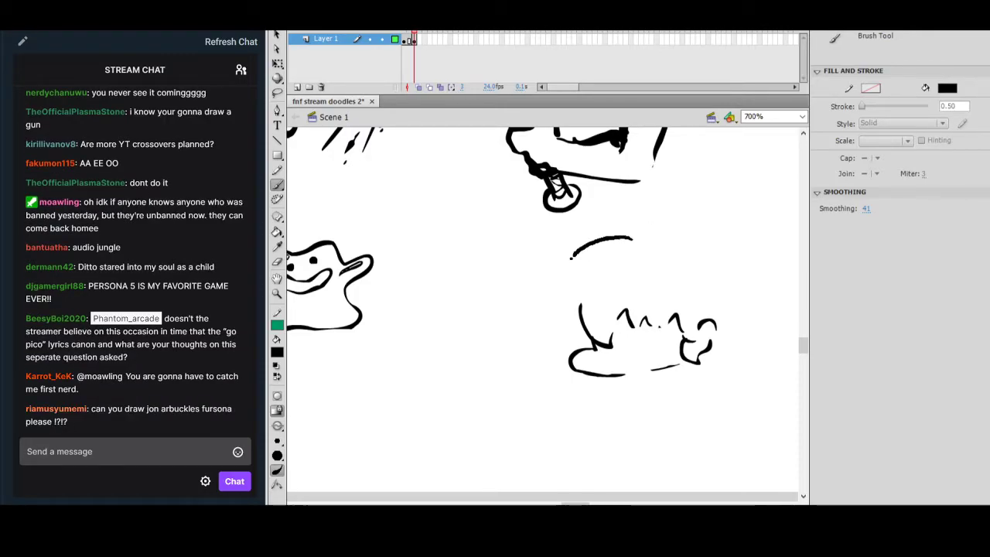
Outline the girl's rounded hair with a small tuft on top and long wavy locks down both sides.
drag(550, 379, 574, 410)
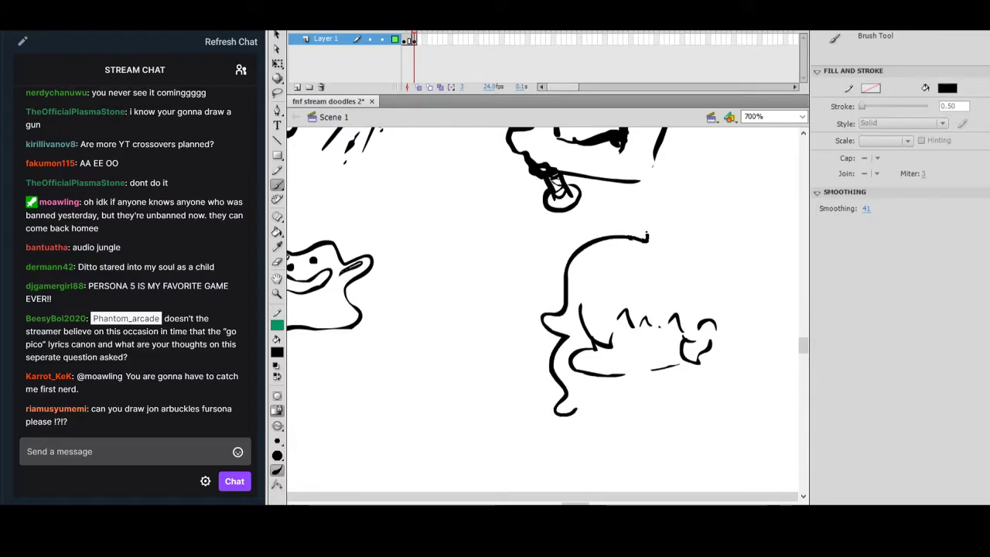
drag(736, 284, 739, 289)
mouse_move(735, 339)
mouse_down()
mouse_move(738, 289)
mouse_move(739, 315)
mouse_move(757, 329)
mouse_move(744, 356)
mouse_move(749, 378)
mouse_move(726, 369)
mouse_move(716, 418)
mouse_move(727, 441)
mouse_up()
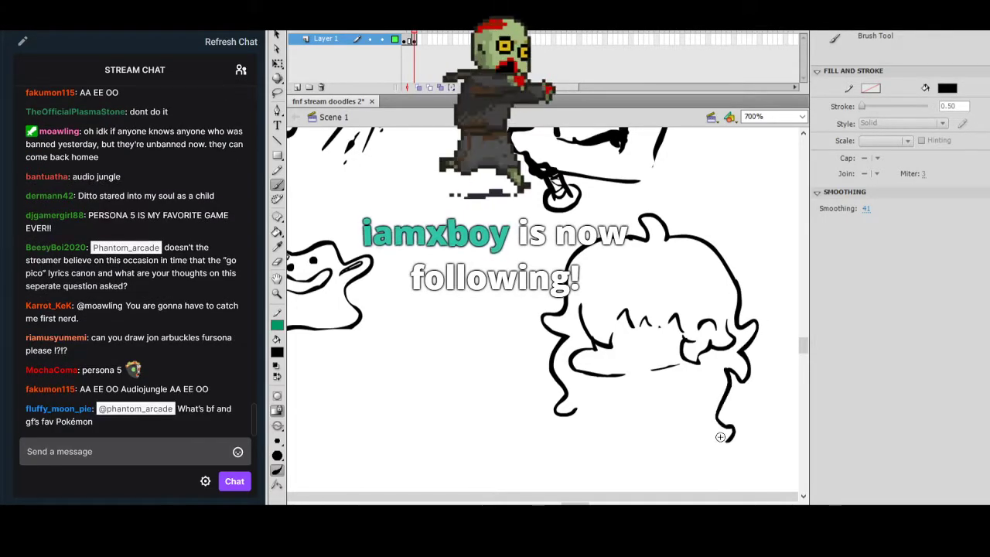
Draw the girl's shoulders, arm, chest and waist lines below the chin.
mouse_move(670, 369)
mouse_down()
mouse_move(696, 396)
mouse_move(694, 423)
mouse_up()
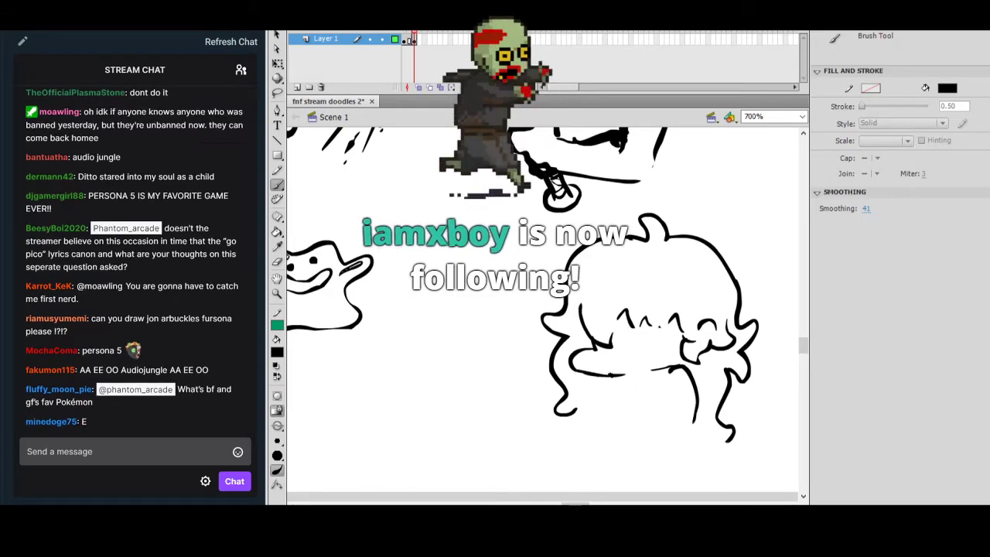
mouse_move(620, 377)
mouse_down()
mouse_move(594, 400)
mouse_move(594, 417)
mouse_move(625, 420)
mouse_move(615, 386)
mouse_up()
key(ctrl+z)
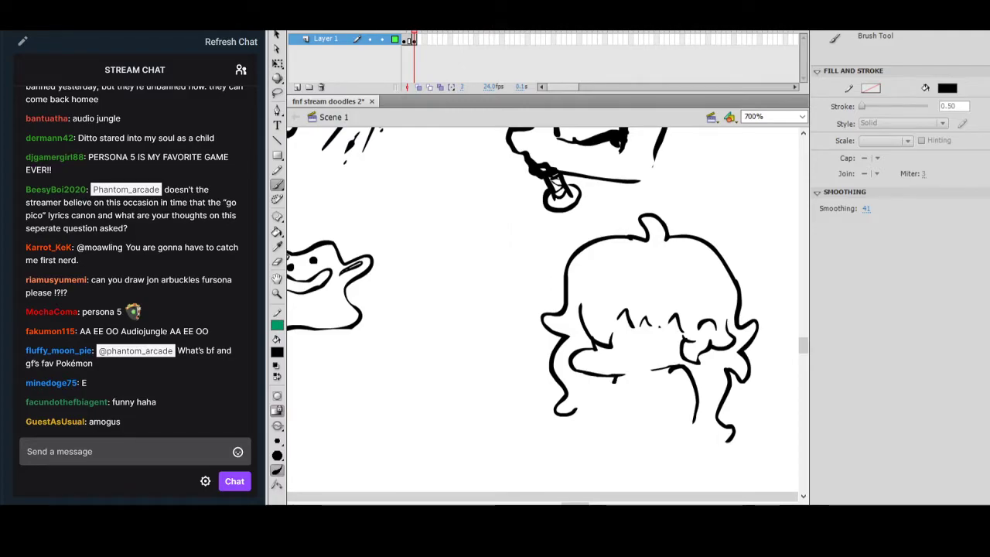
mouse_move(591, 420)
mouse_down()
mouse_move(631, 388)
mouse_move(622, 417)
mouse_move(648, 428)
mouse_move(672, 401)
mouse_up()
drag(608, 427, 605, 449)
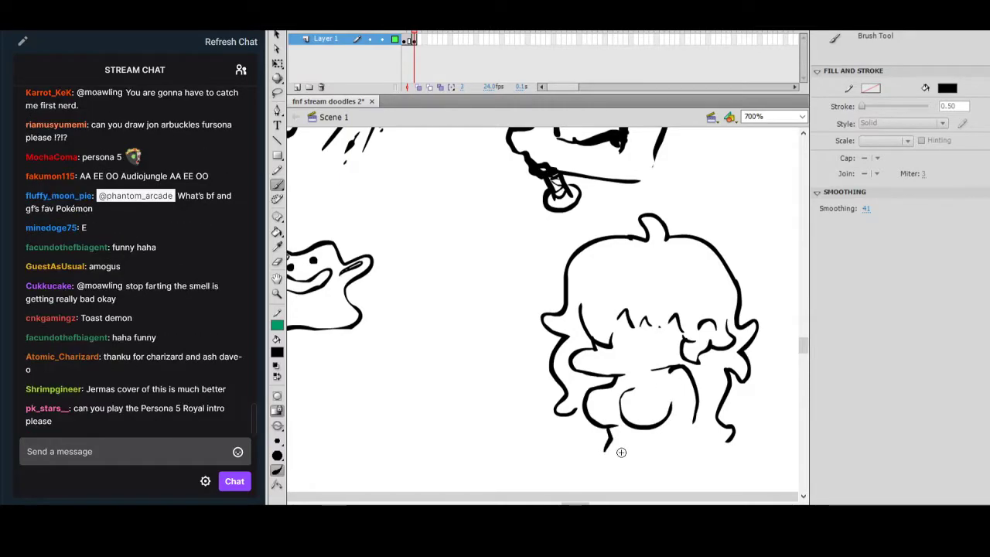
drag(670, 423, 675, 446)
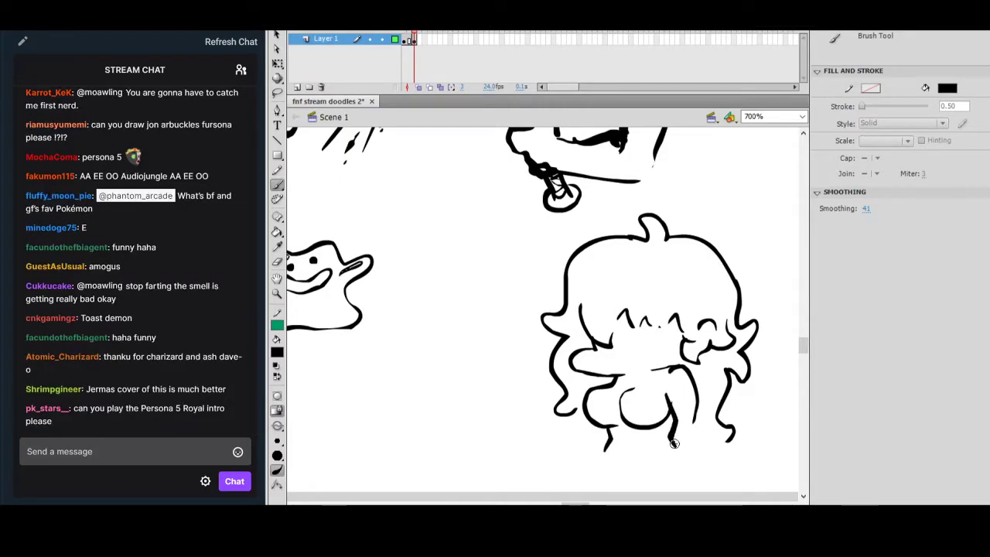
Give the girl two black dot eyes and a wide Ditto-like smile, redrawing the mouth until it fits the face.
click(618, 347)
click(645, 346)
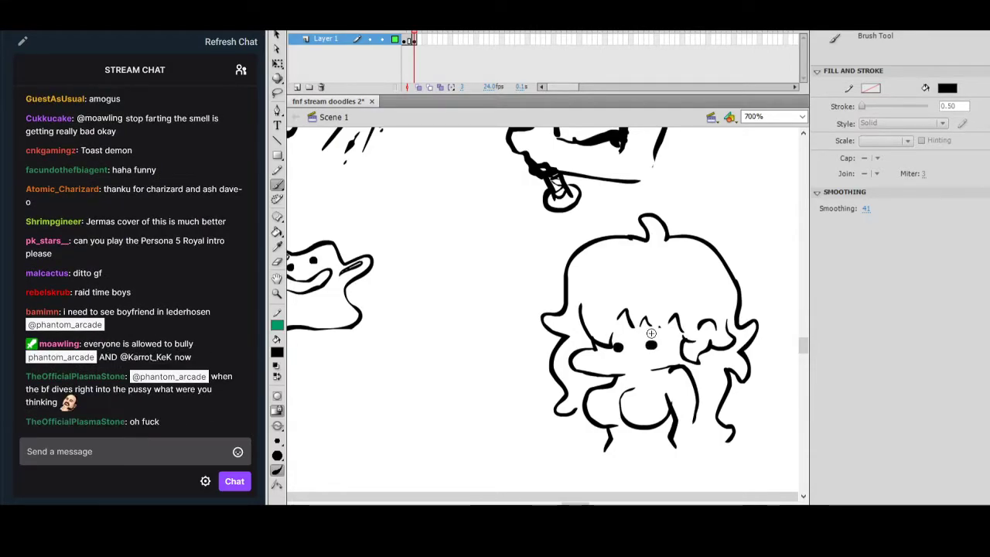
mouse_move(622, 376)
mouse_down()
mouse_move(679, 358)
mouse_move(663, 340)
mouse_move(627, 358)
mouse_move(657, 358)
mouse_move(602, 357)
mouse_up()
key(ctrl+z)
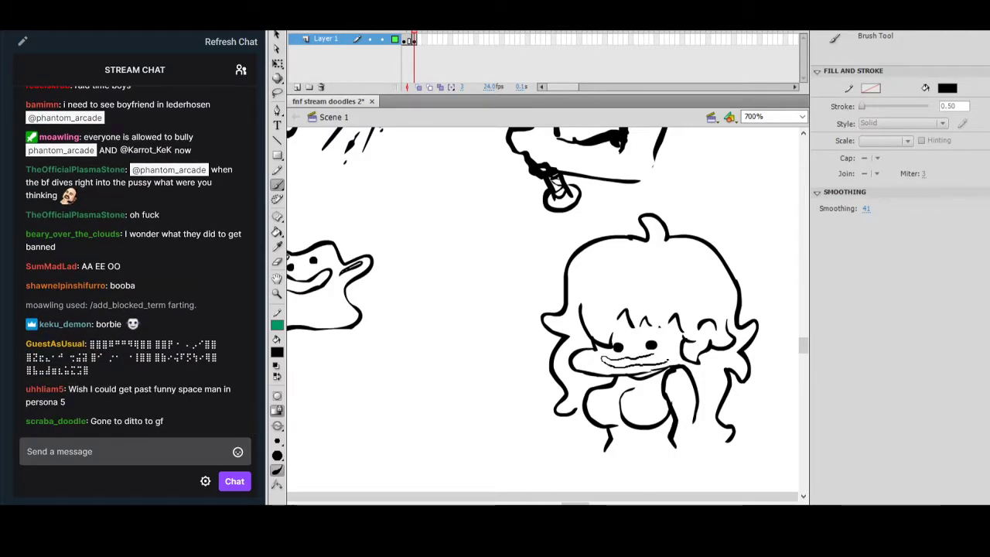
key(ctrl+z)
drag(621, 362, 661, 353)
key(ctrl+z)
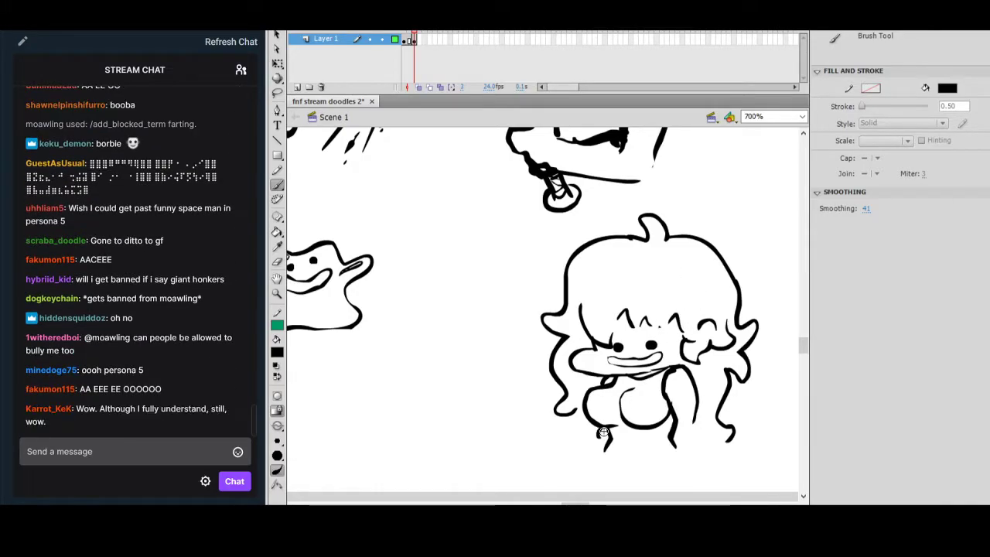
mouse_move(440, 327)
mouse_down()
mouse_move(502, 293)
mouse_move(488, 336)
mouse_up()
key(ctrl+z)
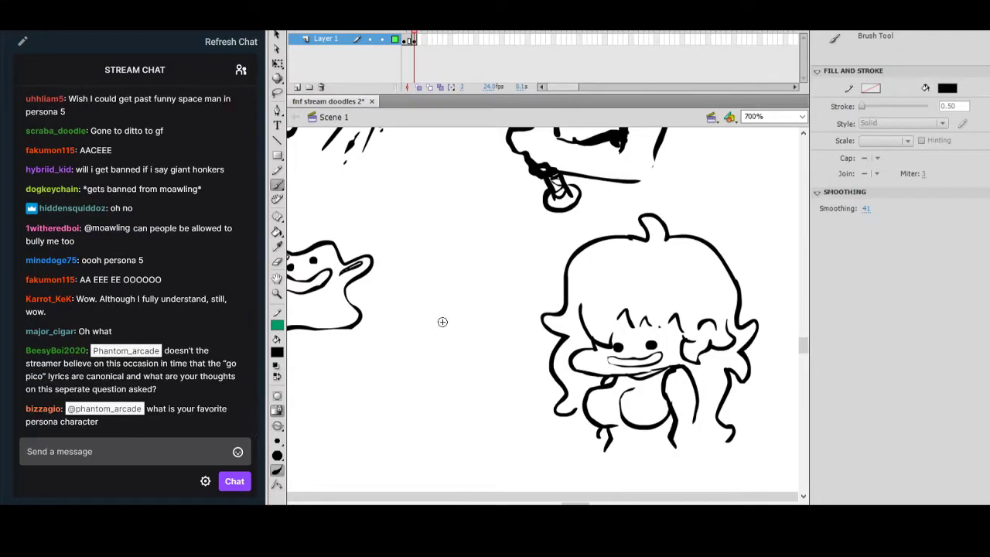
mouse_move(524, 351)
mouse_down()
mouse_move(473, 379)
mouse_move(534, 409)
mouse_move(495, 411)
mouse_up()
key(ctrl+z)
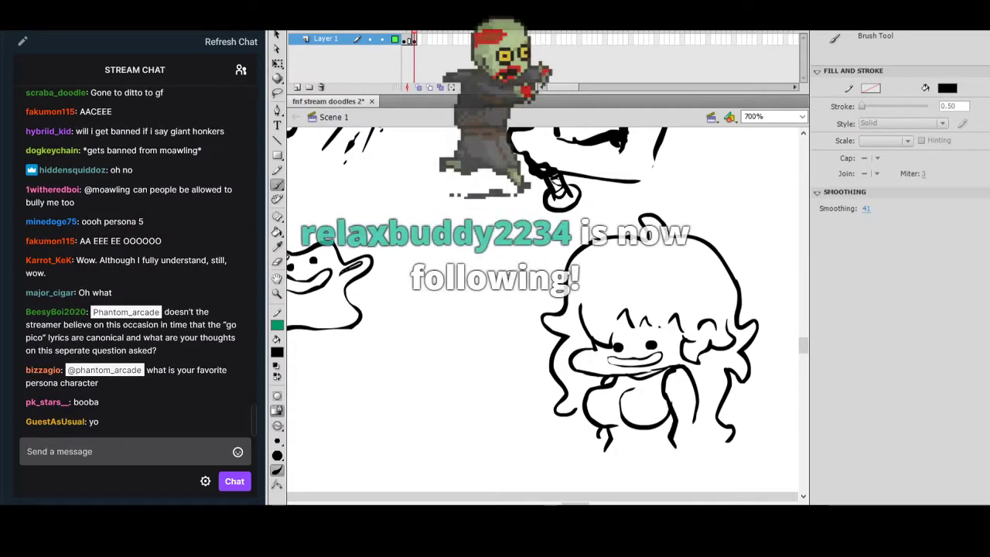
Between Ditto and the girl, draw a boy's jagged spiky hair and the elongated outline of a popping-out eye.
mouse_move(435, 309)
mouse_down()
mouse_move(514, 311)
mouse_move(529, 343)
mouse_move(486, 345)
mouse_move(527, 379)
mouse_move(484, 377)
mouse_up()
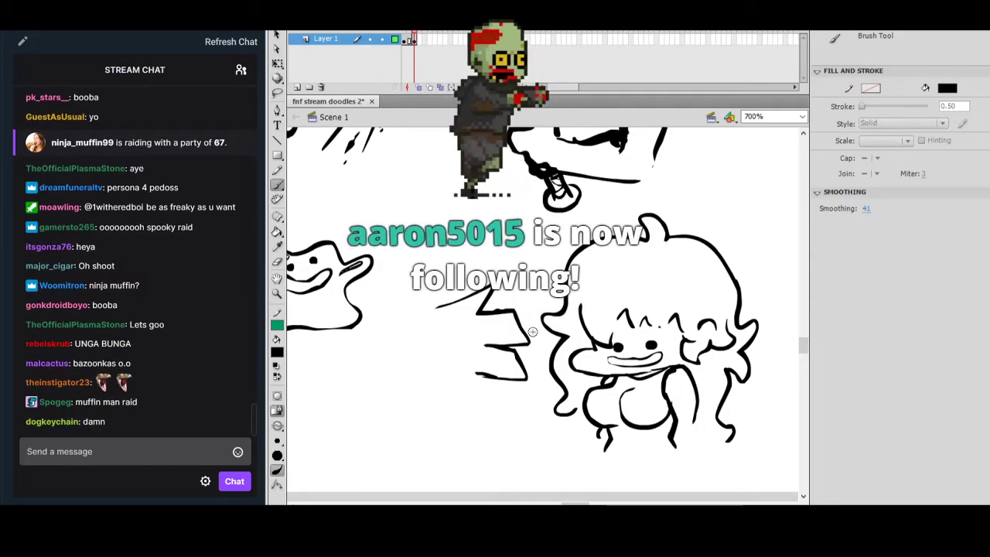
mouse_move(503, 380)
mouse_down()
mouse_move(547, 400)
mouse_move(477, 404)
mouse_move(493, 376)
mouse_up()
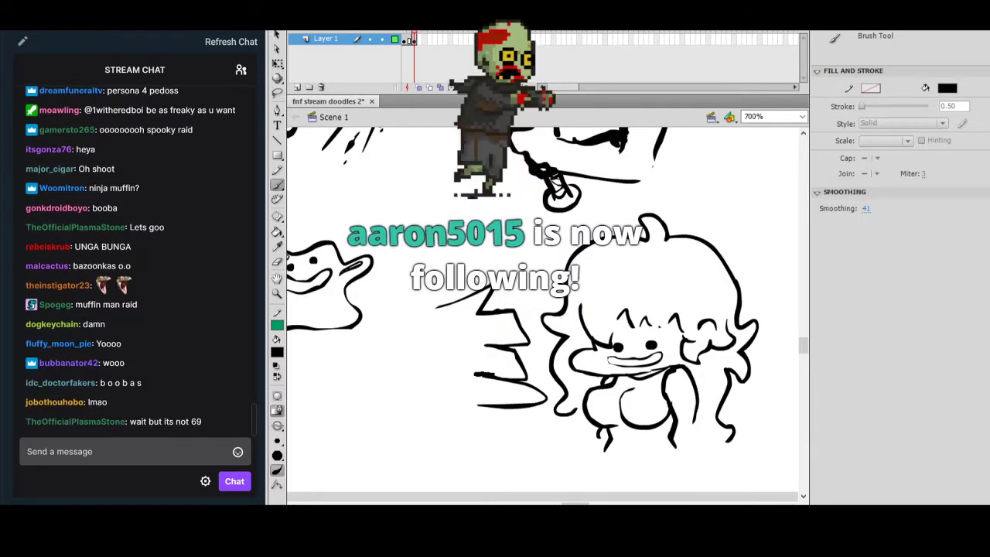
drag(443, 409, 390, 407)
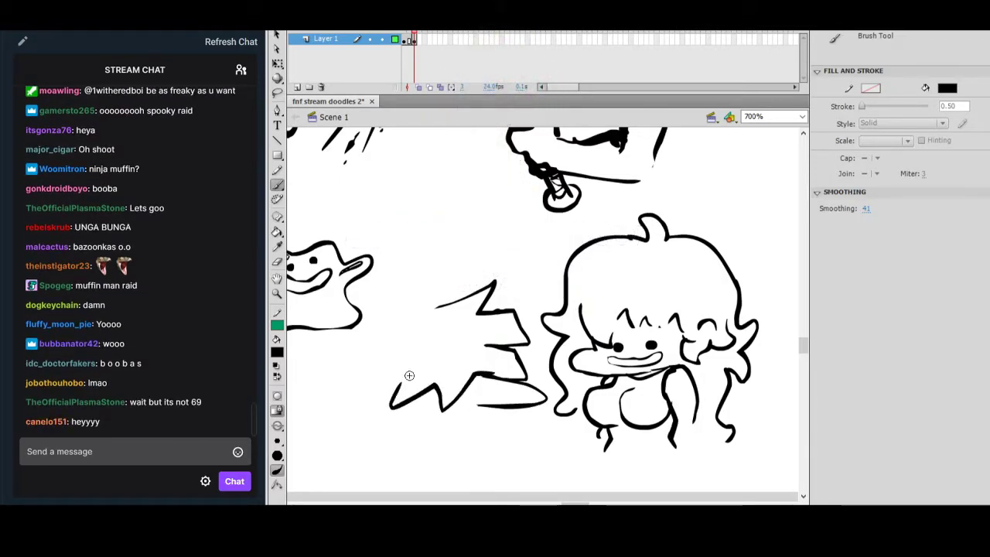
drag(403, 374, 388, 404)
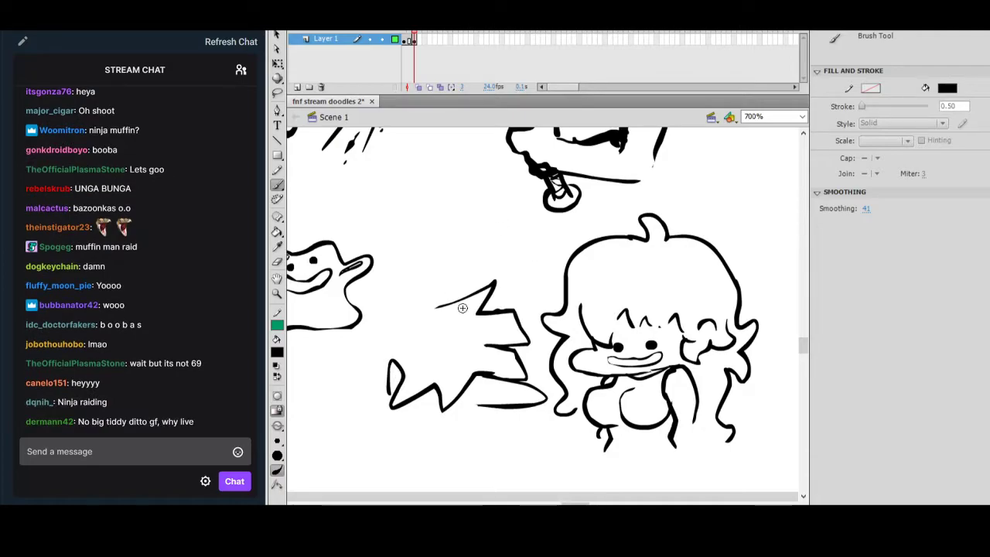
Erase the loose line at the upper hair spike and draw the boy's rounded cap dome, lower cap edge and large brim.
click(281, 263)
drag(454, 298, 438, 306)
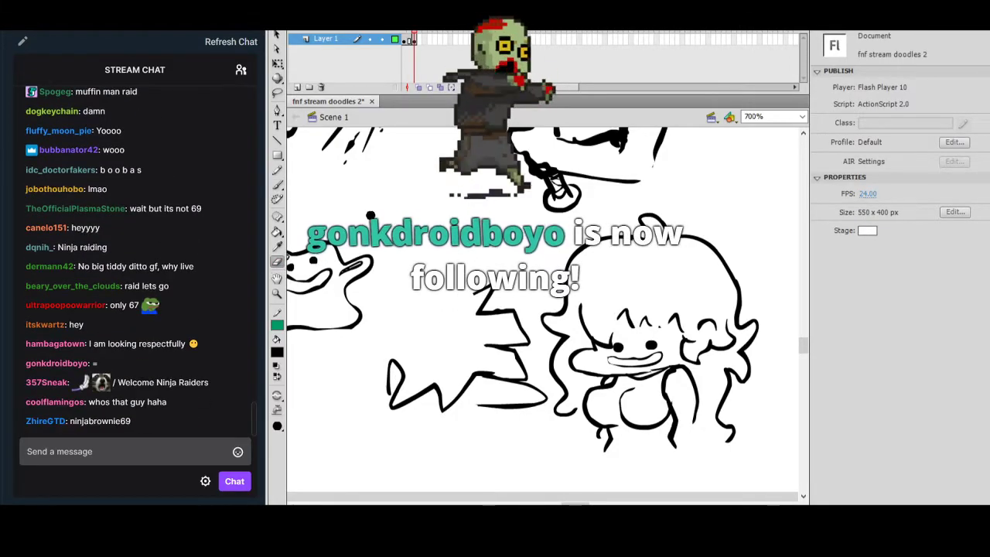
key(b)
drag(476, 296, 400, 357)
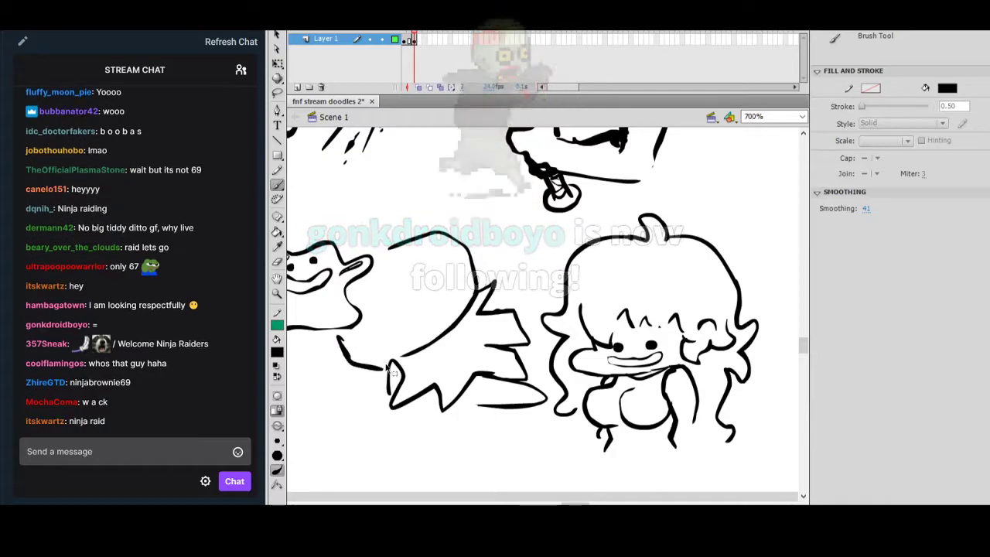
mouse_move(324, 338)
mouse_down()
mouse_move(348, 369)
mouse_move(386, 370)
mouse_move(301, 396)
mouse_move(327, 423)
mouse_move(354, 430)
mouse_move(382, 416)
mouse_up()
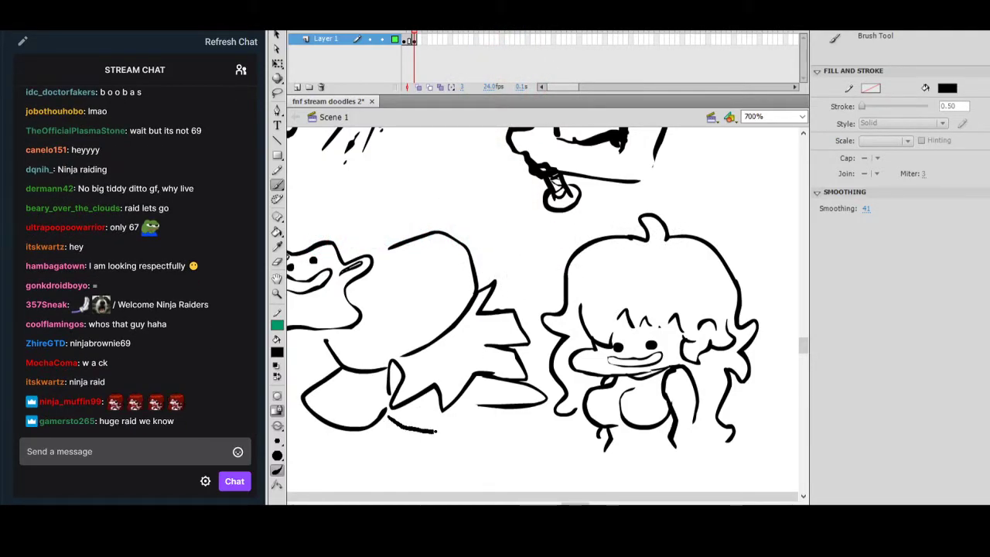
Finish the boy's stretched eye with a black-filled tip and draw his wavy open mouth, jaw and neck lines.
drag(473, 385, 465, 405)
mouse_move(470, 392)
mouse_down()
mouse_move(485, 408)
mouse_move(468, 413)
mouse_up()
mouse_move(535, 392)
mouse_down()
mouse_move(481, 407)
mouse_move(480, 427)
mouse_move(485, 410)
mouse_move(493, 430)
mouse_move(464, 427)
mouse_move(476, 439)
mouse_move(497, 431)
mouse_move(457, 443)
mouse_up()
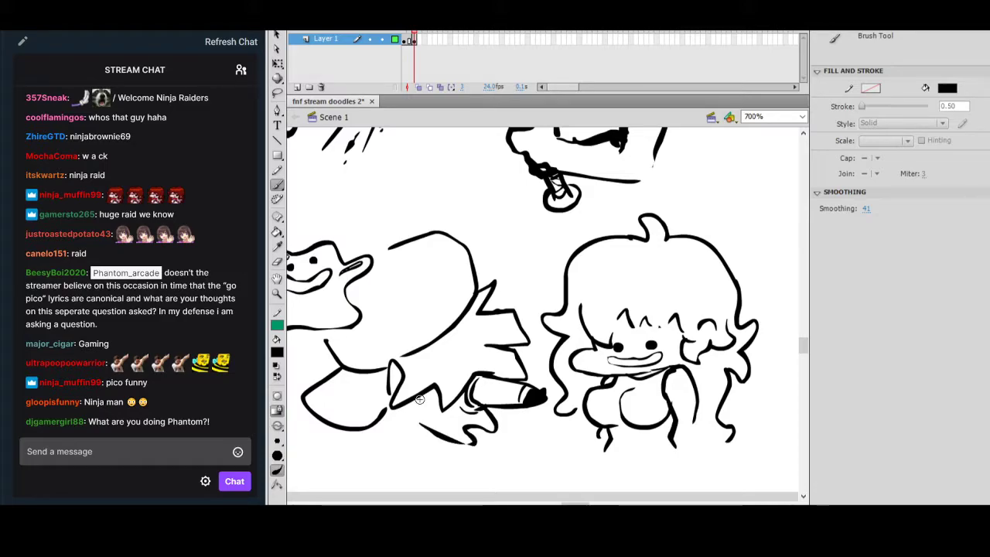
drag(408, 413, 379, 422)
drag(415, 451, 419, 464)
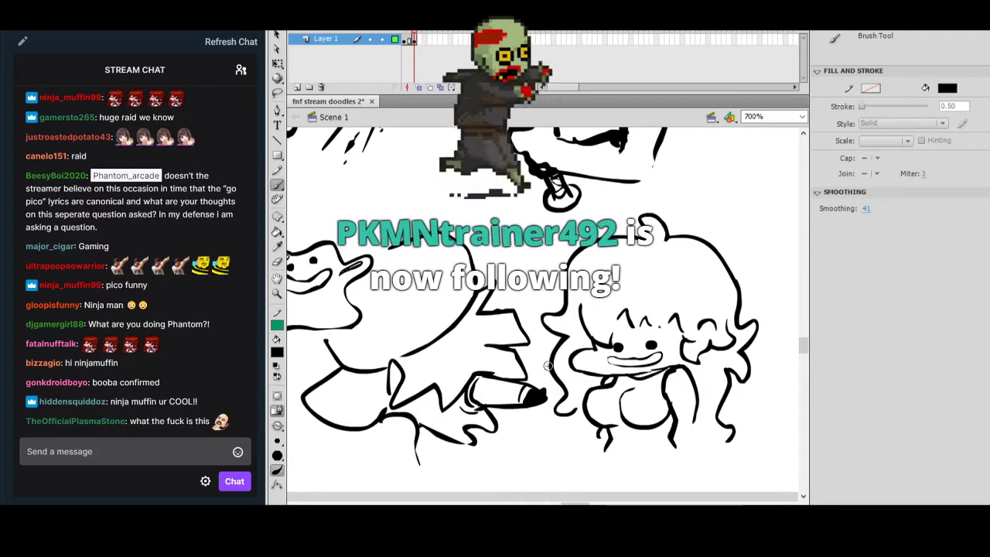
Draw a long drip of drool hanging from the boy's mouth with small droplets scattered around it.
scroll(710, 255, down, 1)
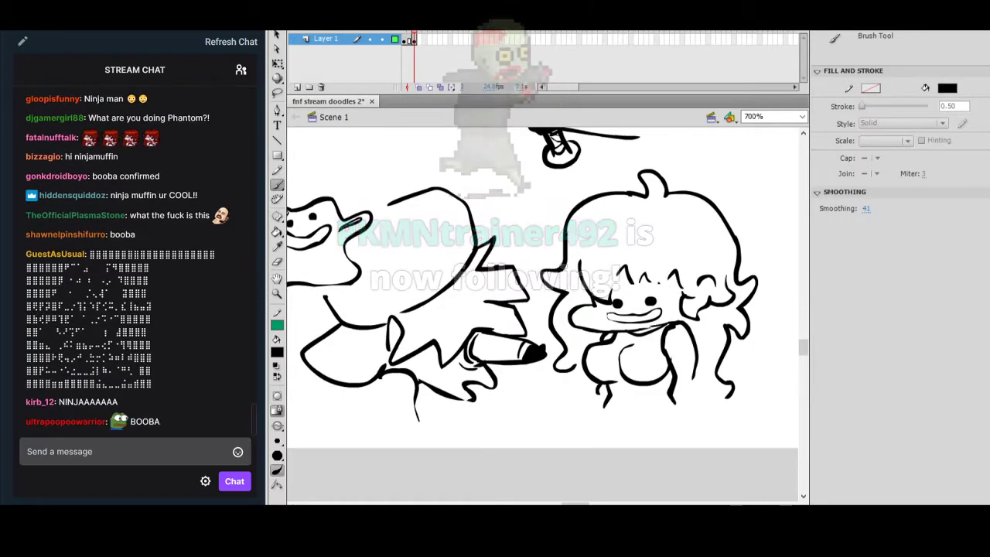
drag(469, 408, 470, 423)
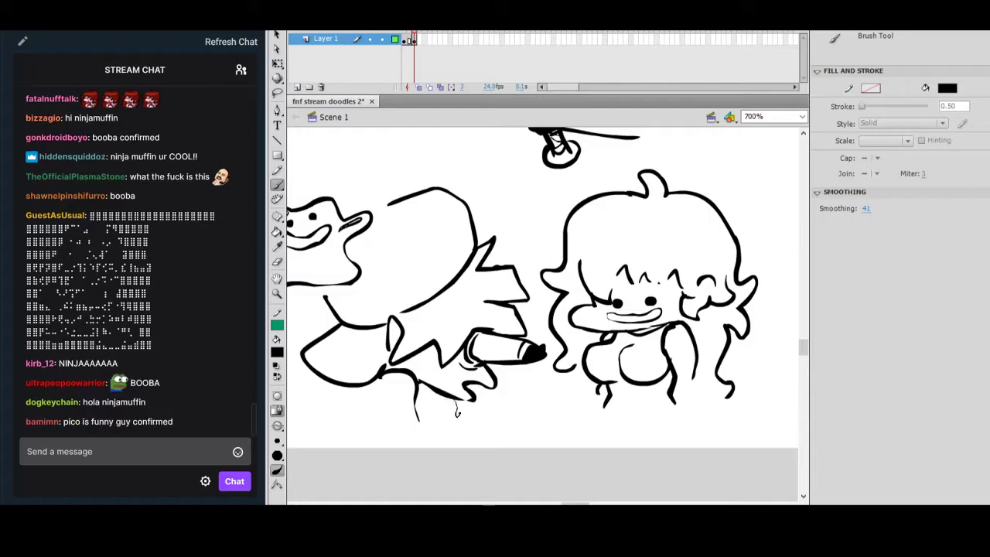
drag(461, 406, 466, 455)
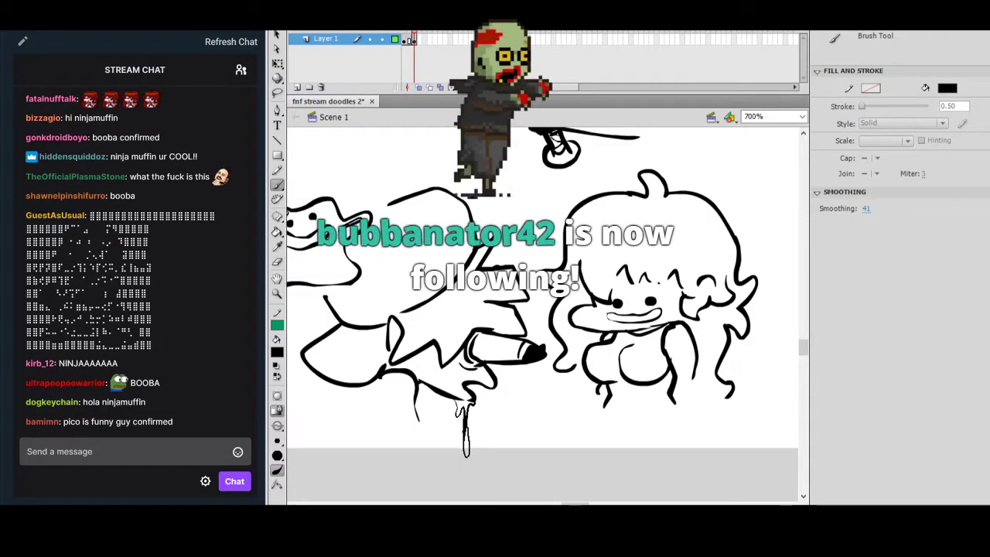
drag(477, 417, 480, 413)
click(484, 396)
click(451, 420)
click(439, 399)
key(space)
drag(555, 371, 569, 390)
click(533, 398)
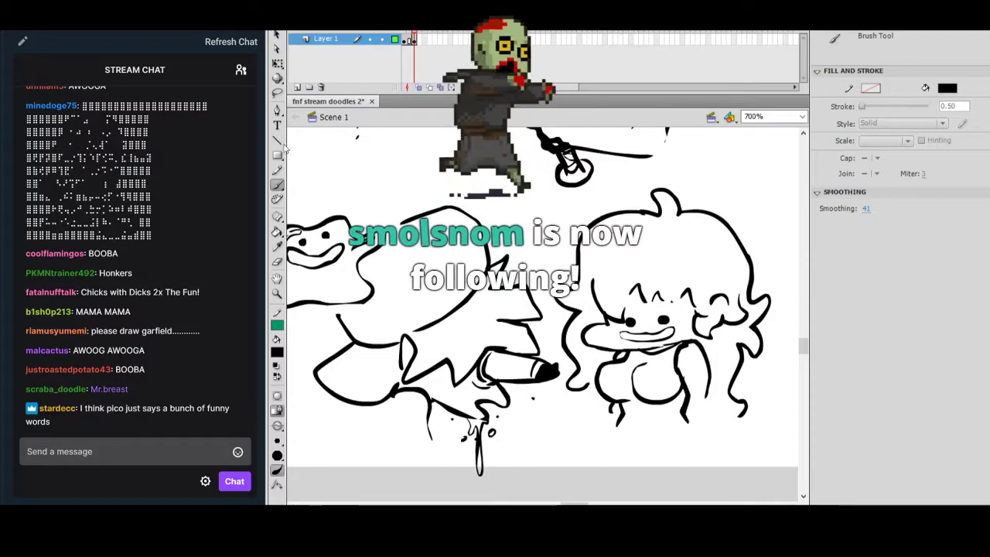
Switch to the streaming software and look through the Mini Feed for recent follows and donation messages.
drag(201, 11, 646, 26)
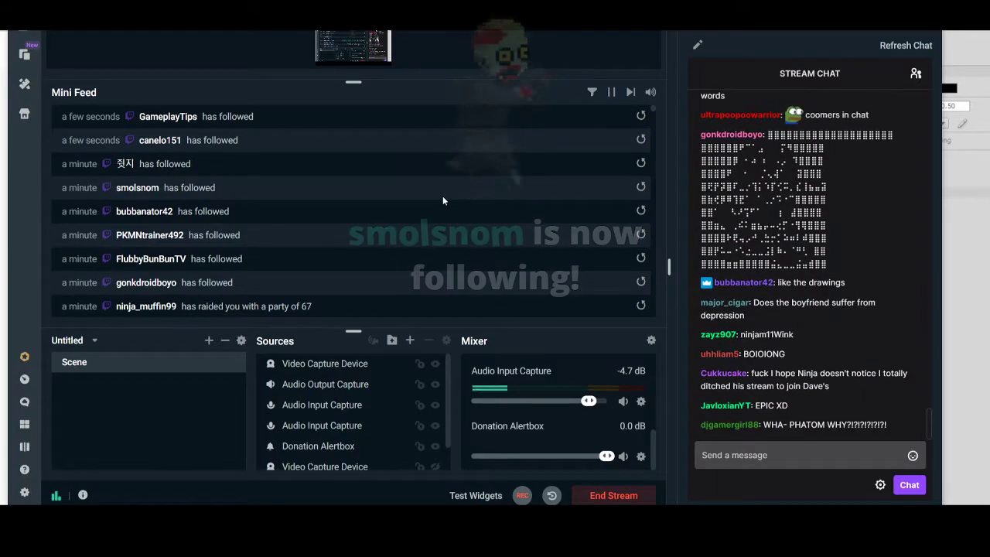
scroll(443, 198, down, 2)
scroll(443, 198, down, 12)
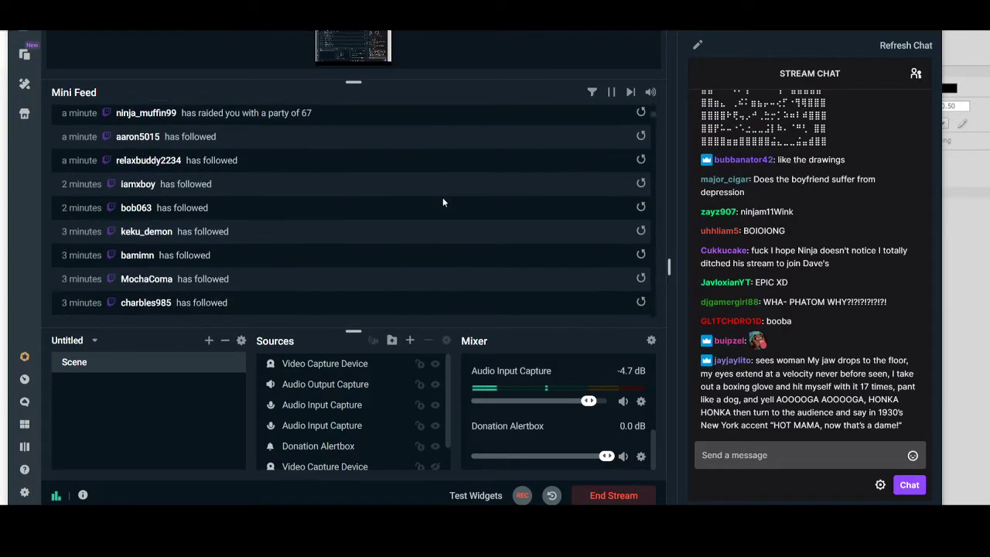
scroll(443, 198, down, 10)
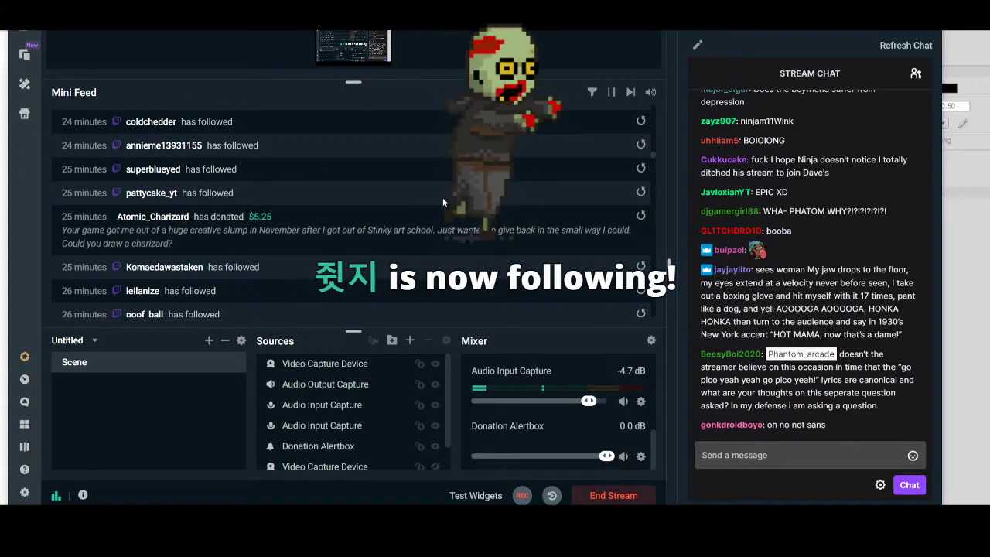
scroll(443, 198, up, 15)
scroll(442, 198, up, 5)
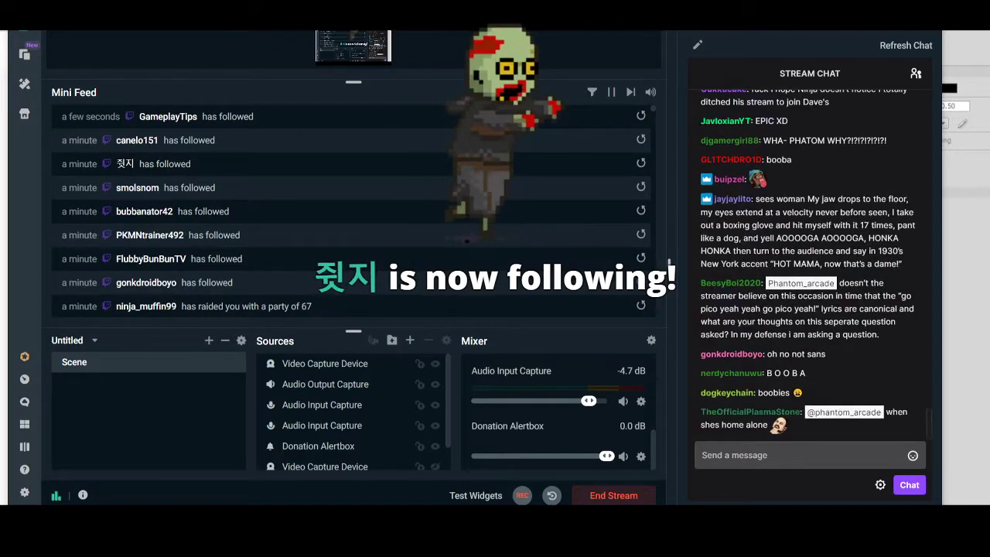
drag(798, 21, 118, 12)
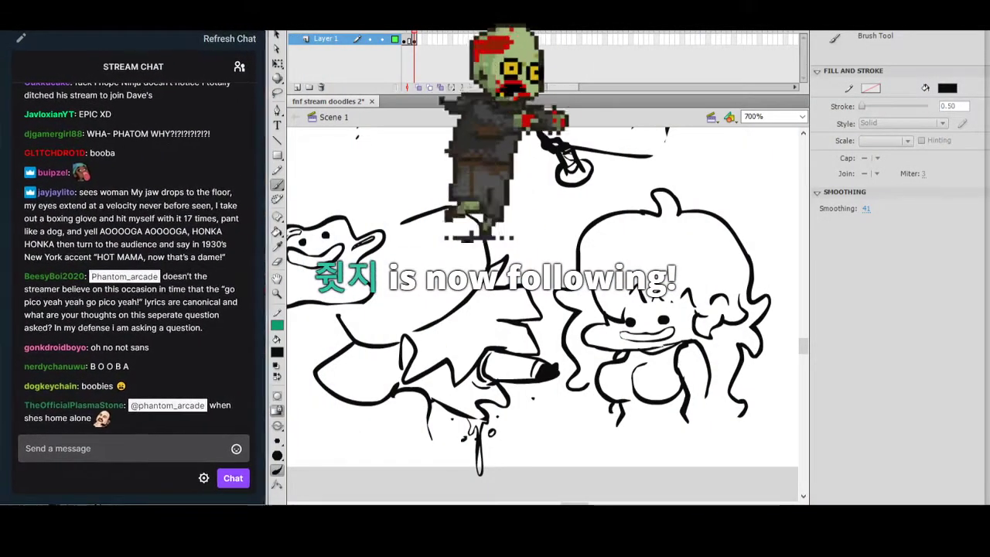
key(alt+Tab)
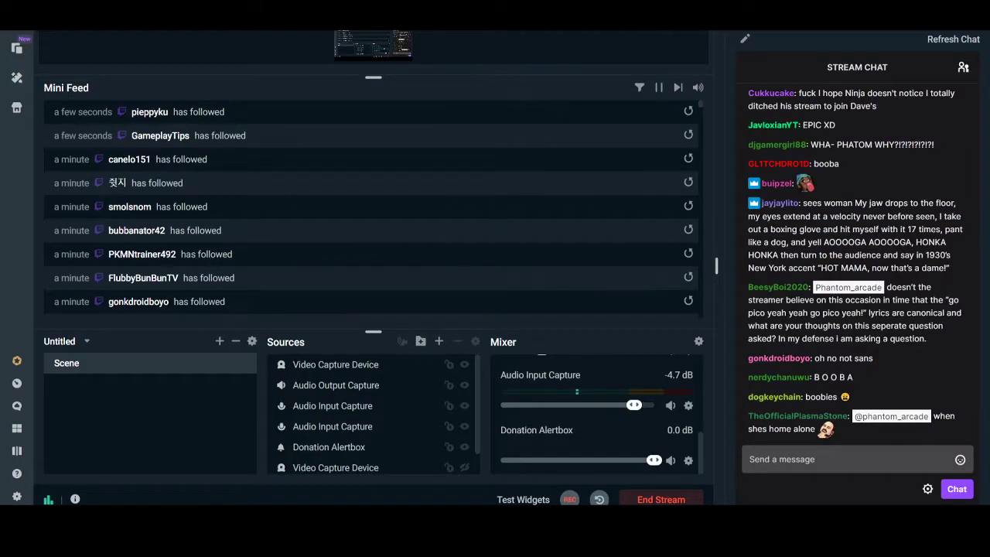
key(super+Down)
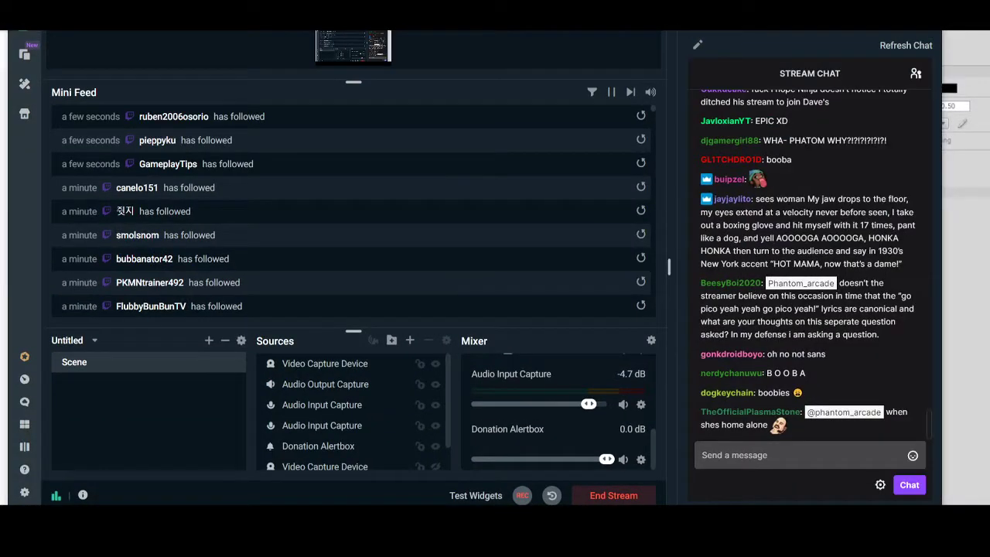
drag(588, 14, 168, 3)
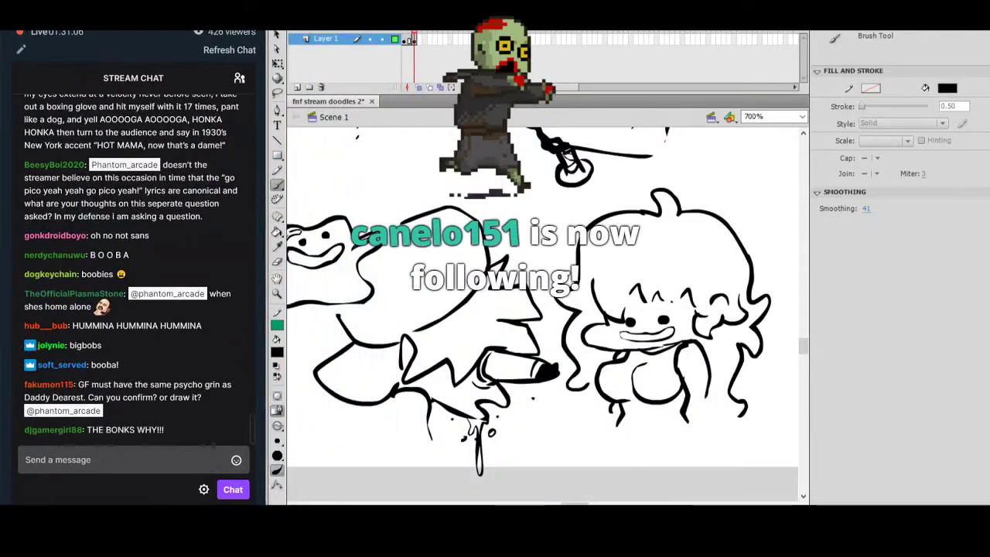
Switch to YouTube and cancel the automatic playback of the next video, "Persona 5 OST 18 - Talk".
key(alt+Tab)
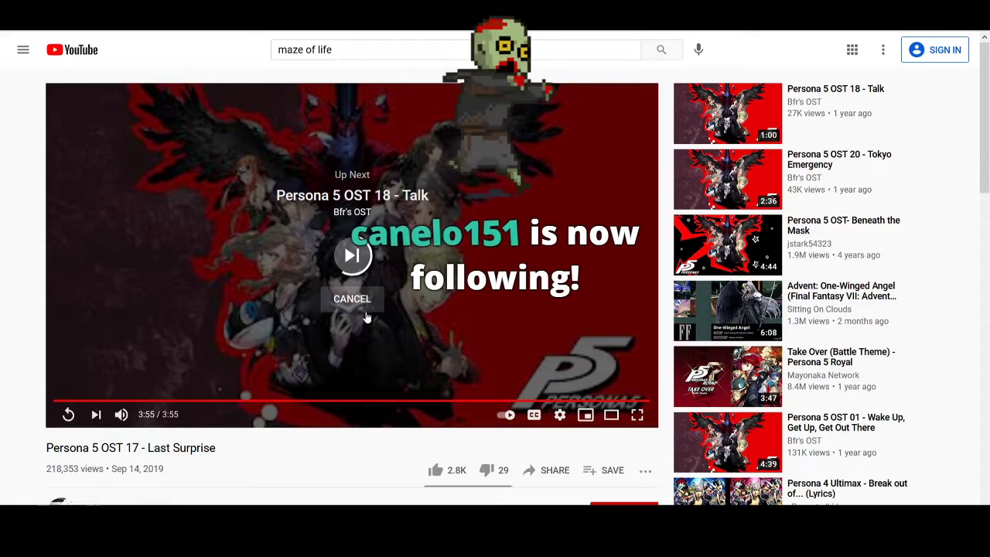
click(357, 308)
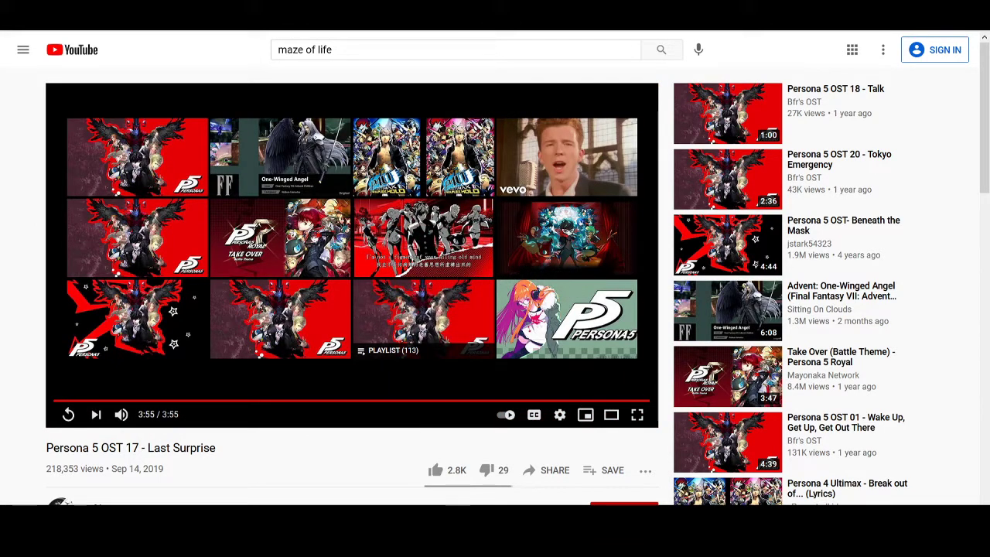
key(alt+Tab)
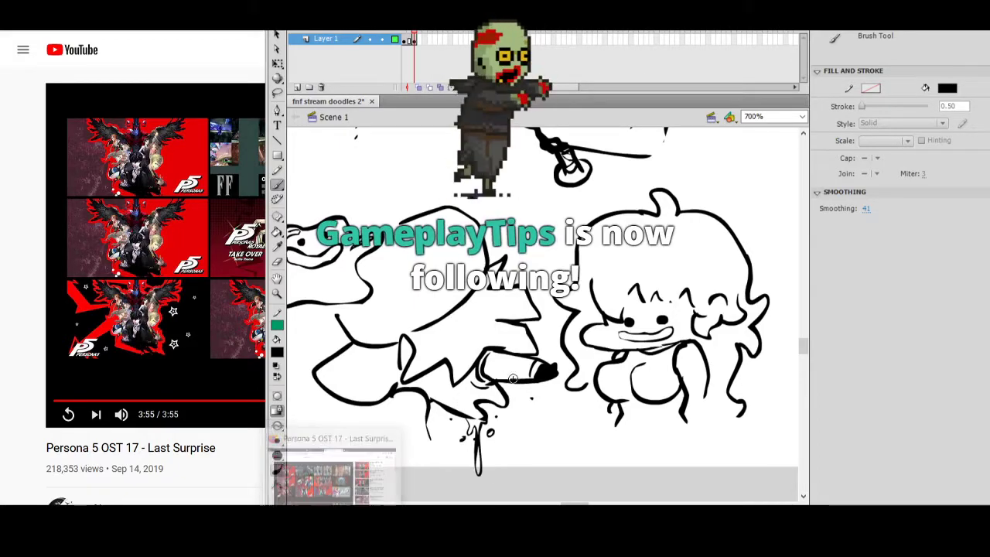
click(195, 488)
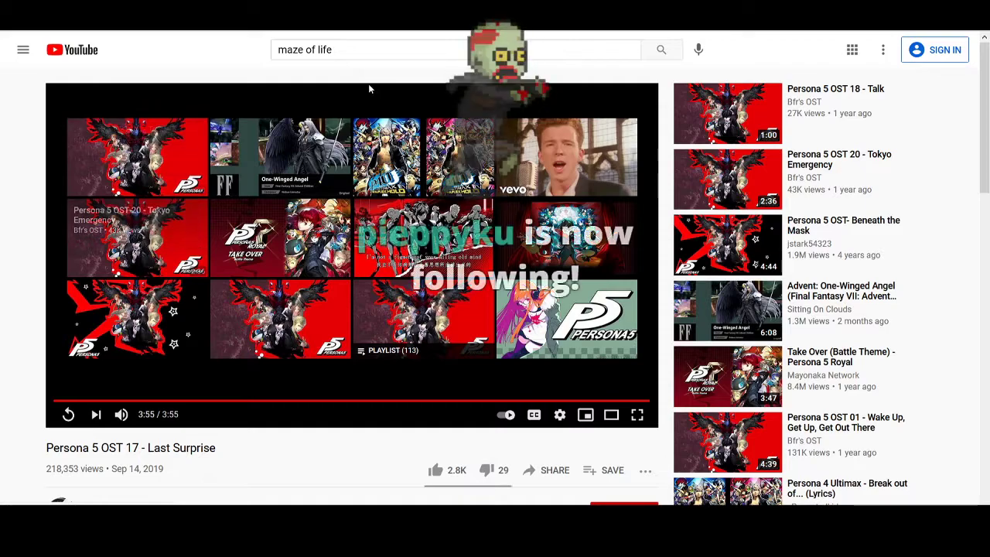
Search YouTube for "don't touch the p5 protag" and play the video "Don't Touch the P5 Protag".
drag(362, 50, 215, 40)
text(don)
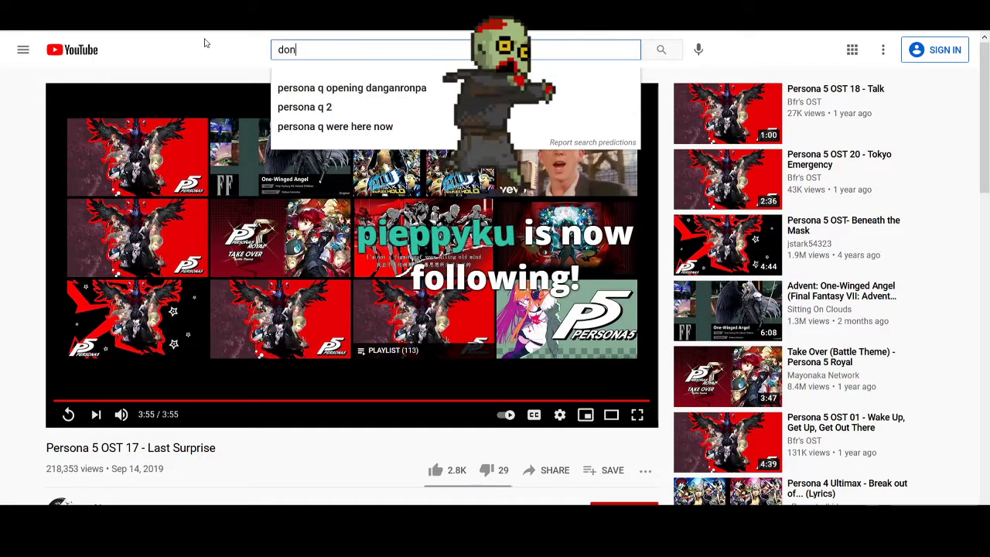
text(t touch the p5)
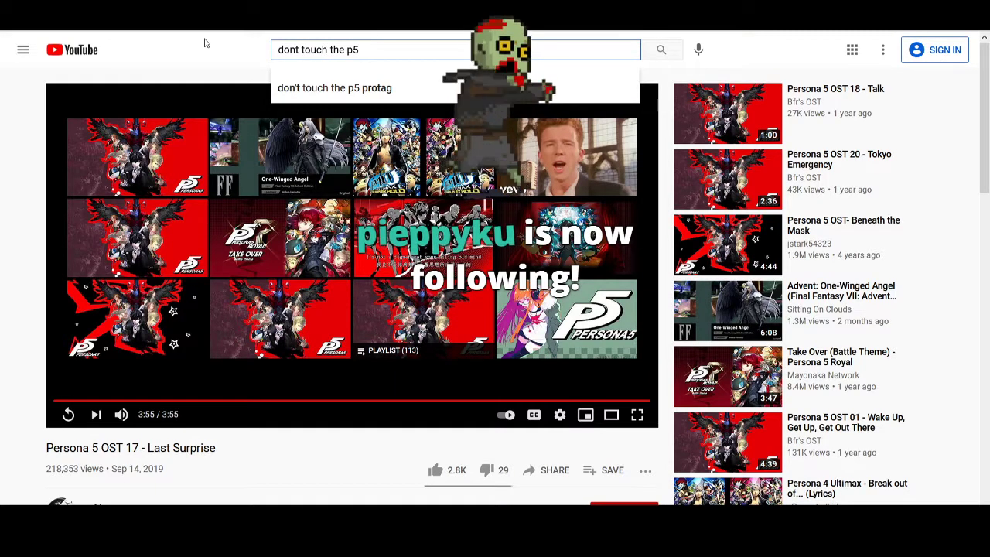
click(342, 88)
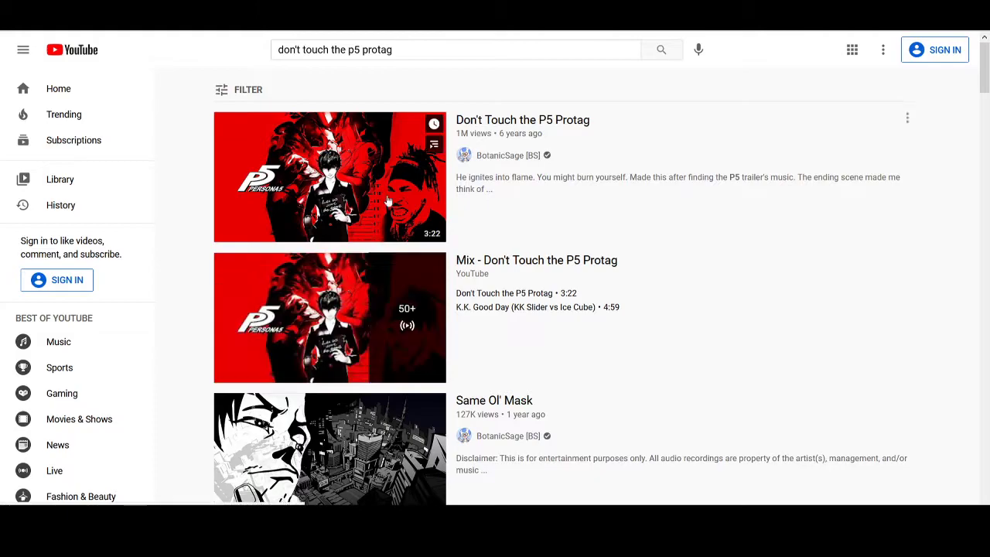
click(361, 195)
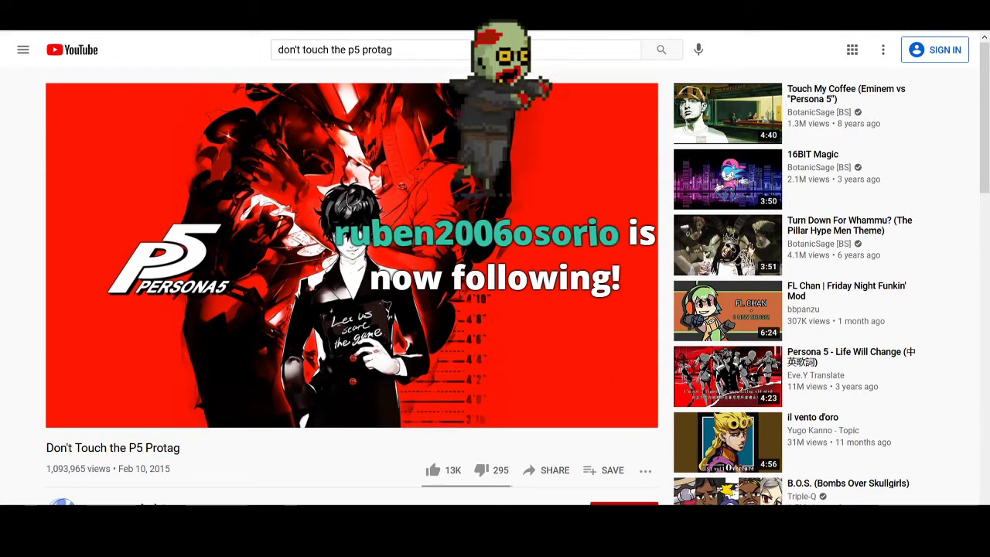
Switch back to the Flash drawing and add a curved shine mark with a small dot beside it on the upper-left of the girl's hair.
click(919, 525)
drag(840, 499, 850, 499)
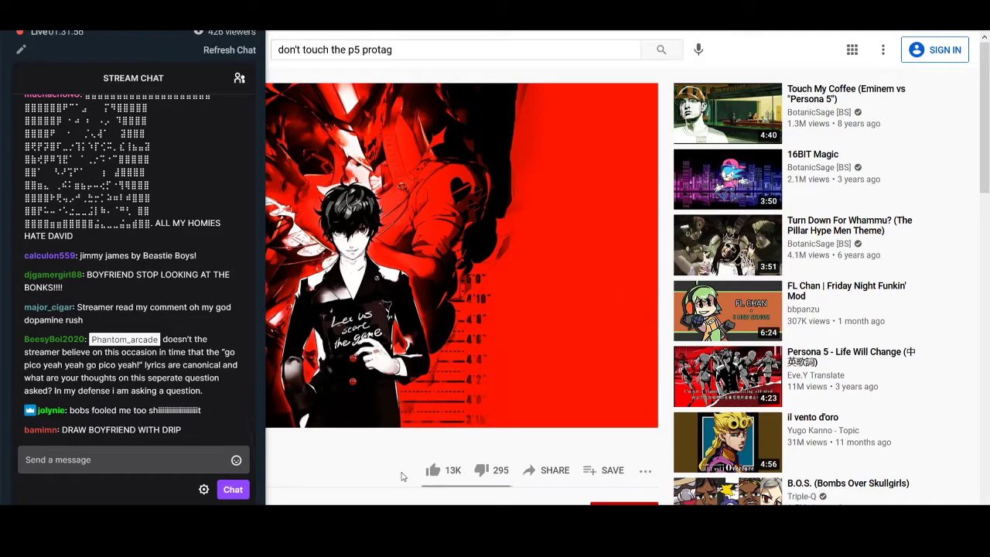
click(431, 514)
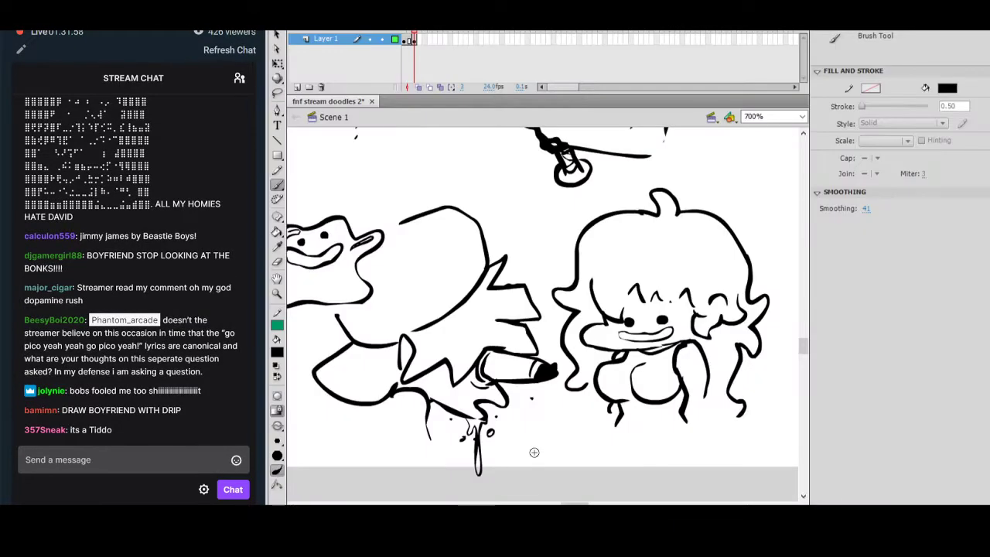
drag(574, 505, 591, 505)
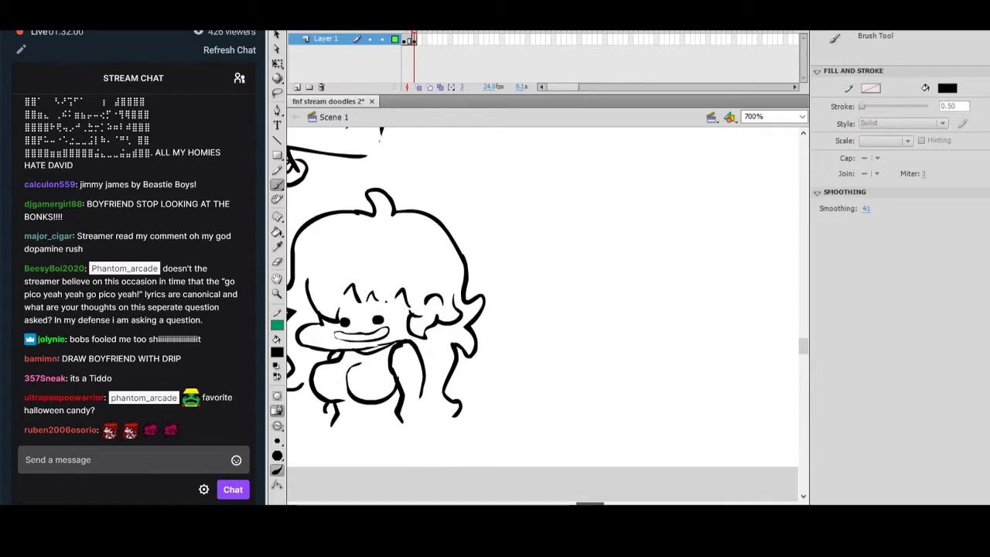
scroll(614, 407, up, 1)
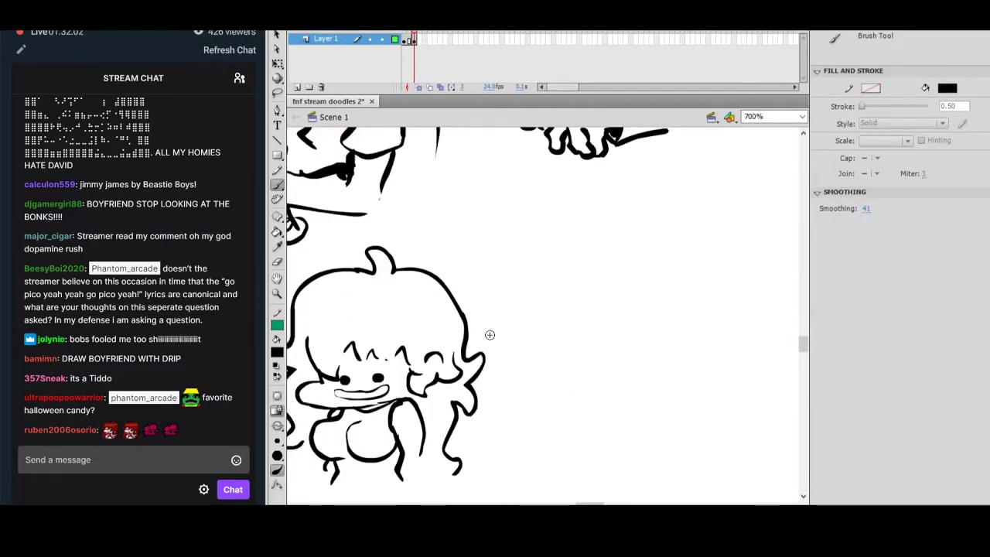
scroll(518, 359, left, 3)
scroll(570, 343, up, 1)
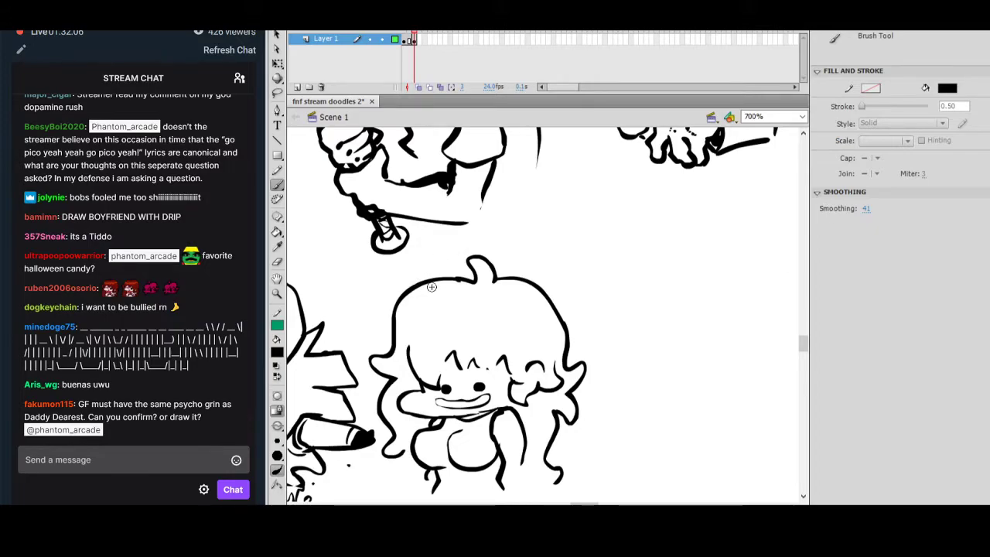
mouse_move(442, 284)
mouse_down()
mouse_move(403, 308)
mouse_move(415, 307)
mouse_up()
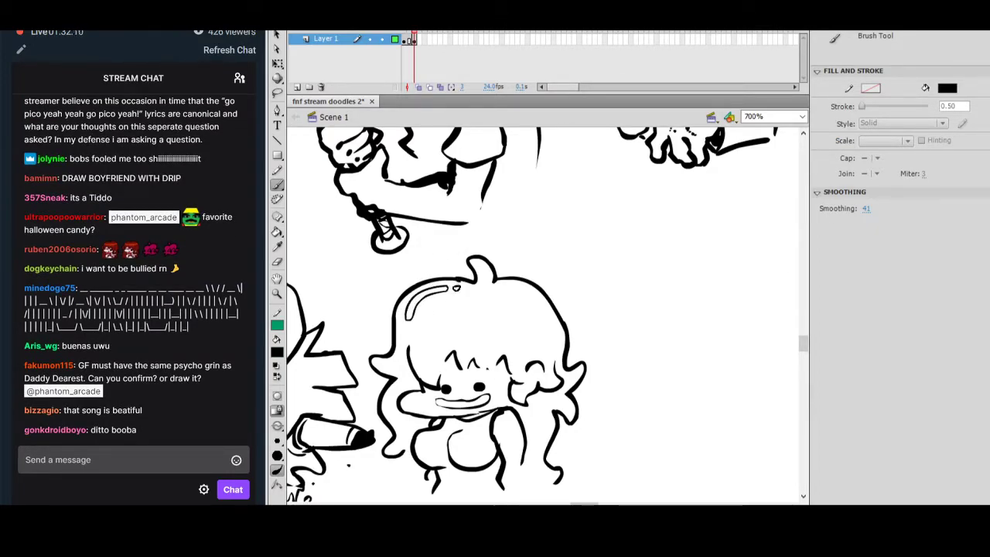
Brush small shine marks onto the girl's hair locks, the tuft on her head, her chest and her arm.
drag(506, 338, 516, 313)
drag(442, 410, 435, 413)
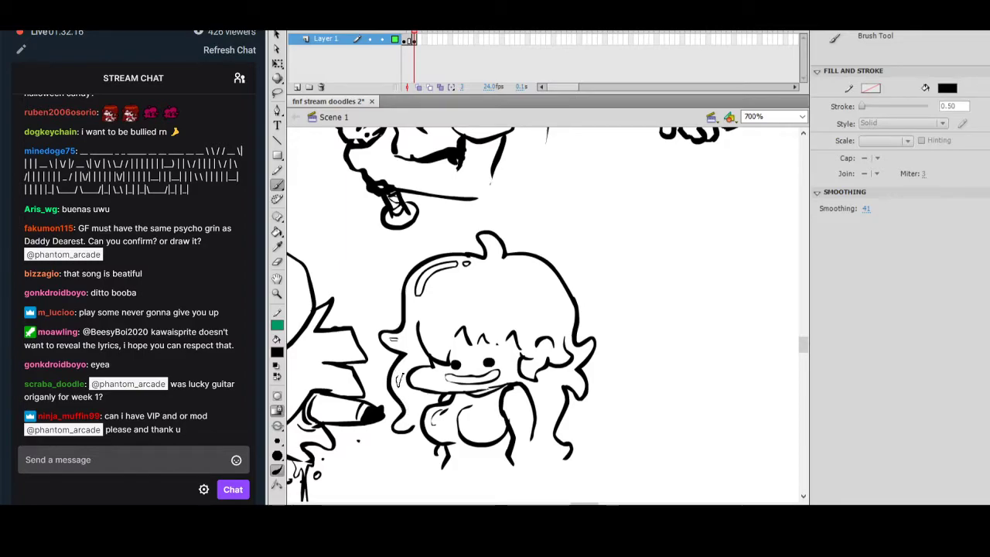
drag(425, 332, 428, 343)
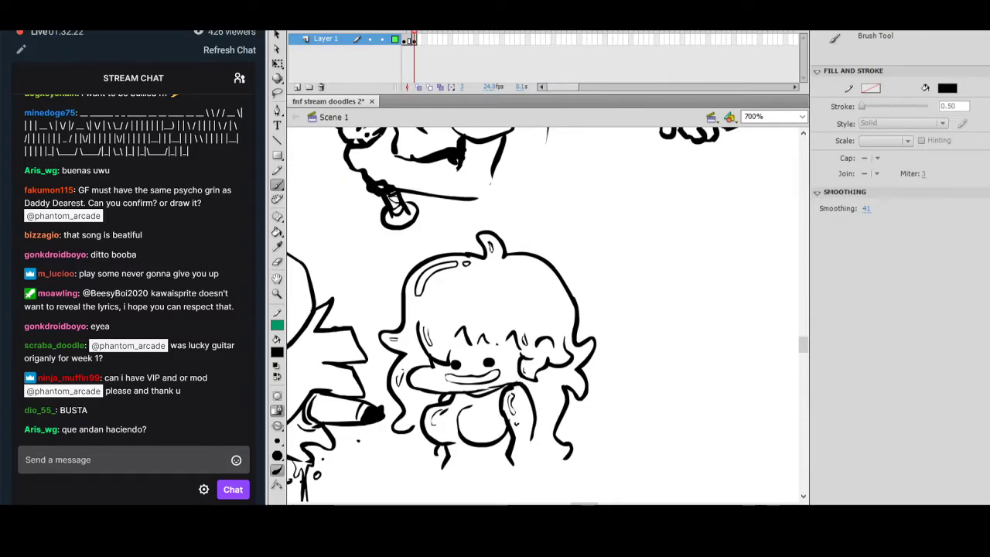
drag(668, 370, 647, 423)
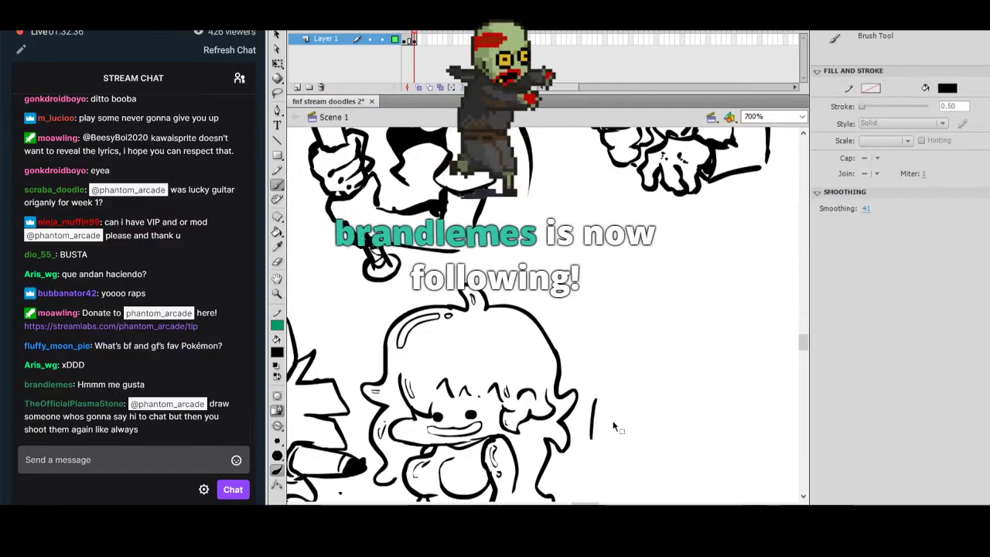
mouse_move(603, 429)
mouse_down()
mouse_move(704, 399)
mouse_move(755, 367)
mouse_up()
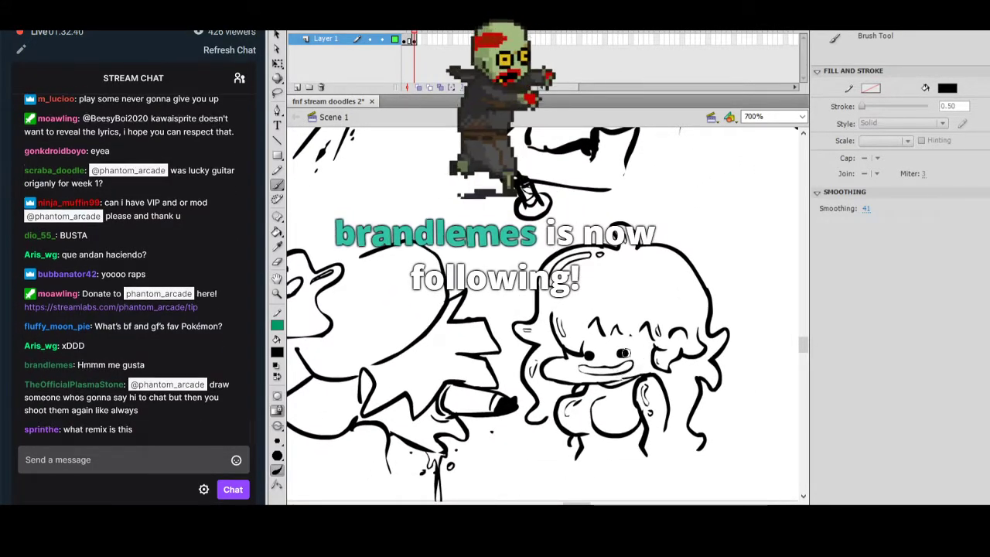
drag(660, 407, 682, 421)
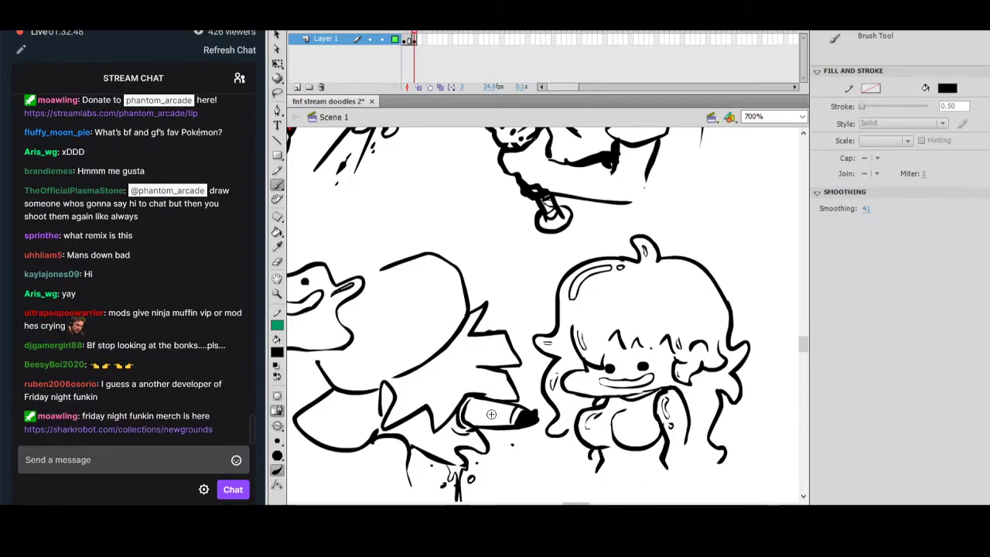
Brush a rounded Sans skull outline with a protruding cheek in the empty space to the right of the Ditto-faced girl.
drag(796, 366, 547, 443)
drag(637, 417, 607, 403)
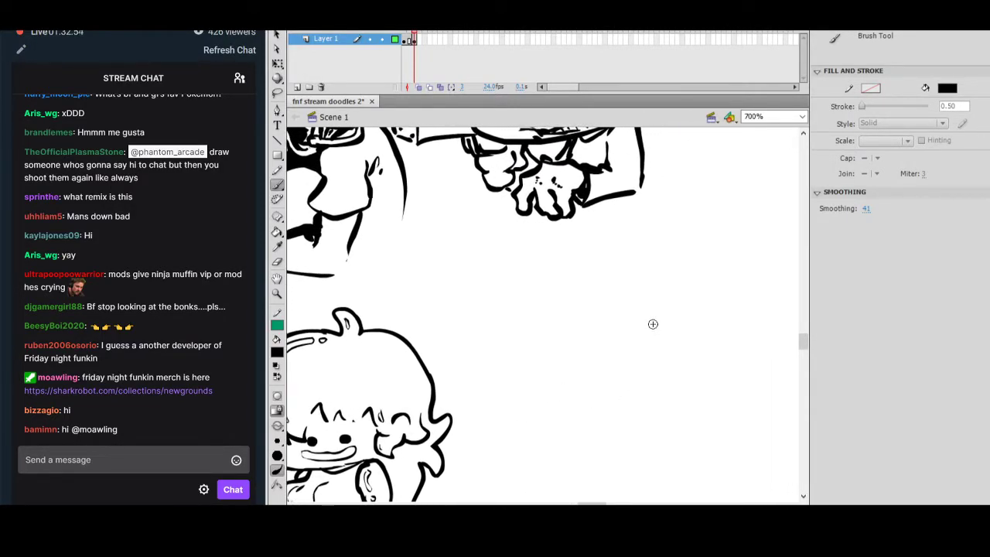
drag(657, 382, 635, 336)
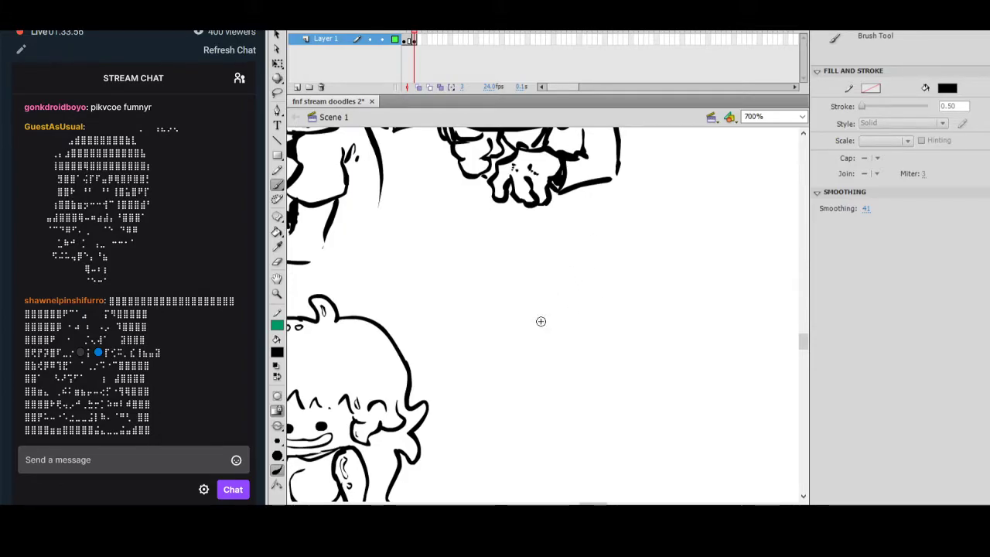
mouse_move(542, 277)
mouse_down()
mouse_move(565, 235)
mouse_move(625, 220)
mouse_move(659, 255)
mouse_move(660, 309)
mouse_up()
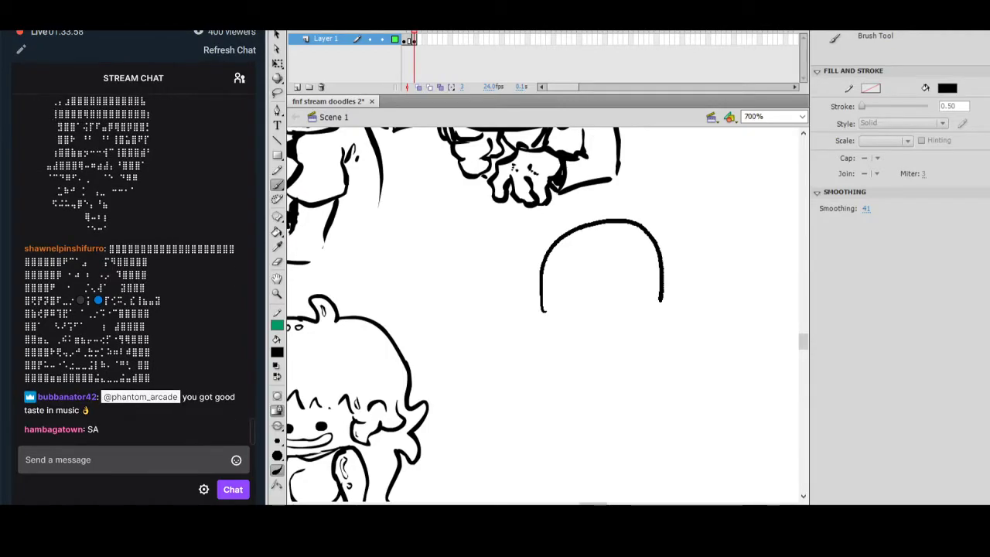
mouse_move(544, 299)
mouse_down()
mouse_move(529, 328)
mouse_move(572, 338)
mouse_move(659, 318)
mouse_up()
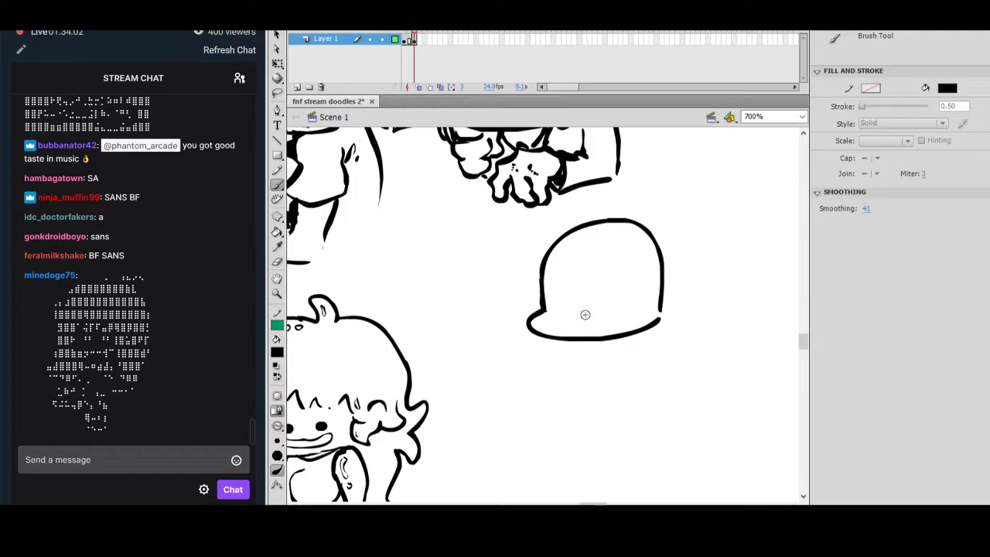
Draw two round eye sockets inside the skull and fill both with solid black.
mouse_move(581, 291)
mouse_down()
mouse_move(572, 316)
mouse_move(593, 297)
mouse_move(571, 279)
mouse_up()
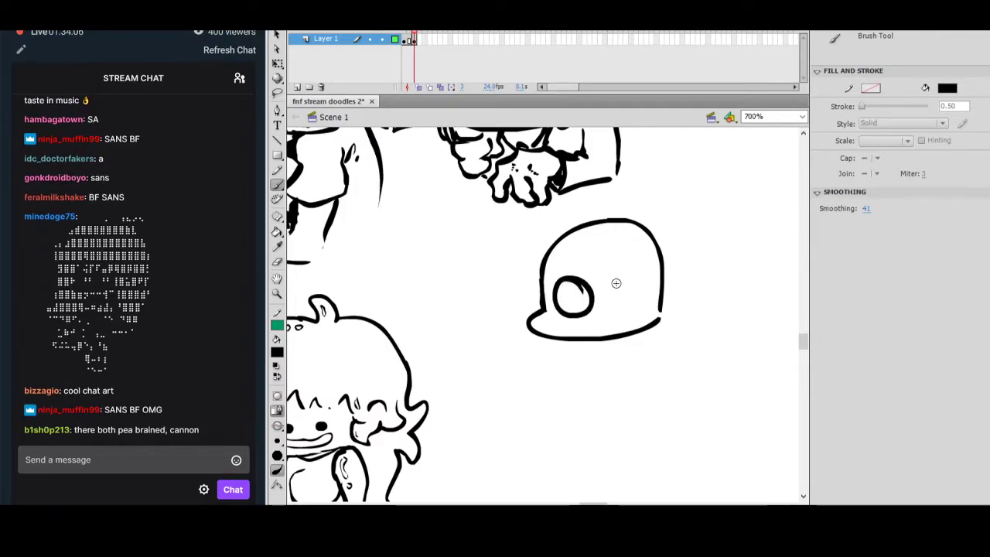
mouse_move(635, 270)
mouse_down()
mouse_move(608, 278)
mouse_move(626, 305)
mouse_move(647, 284)
mouse_up()
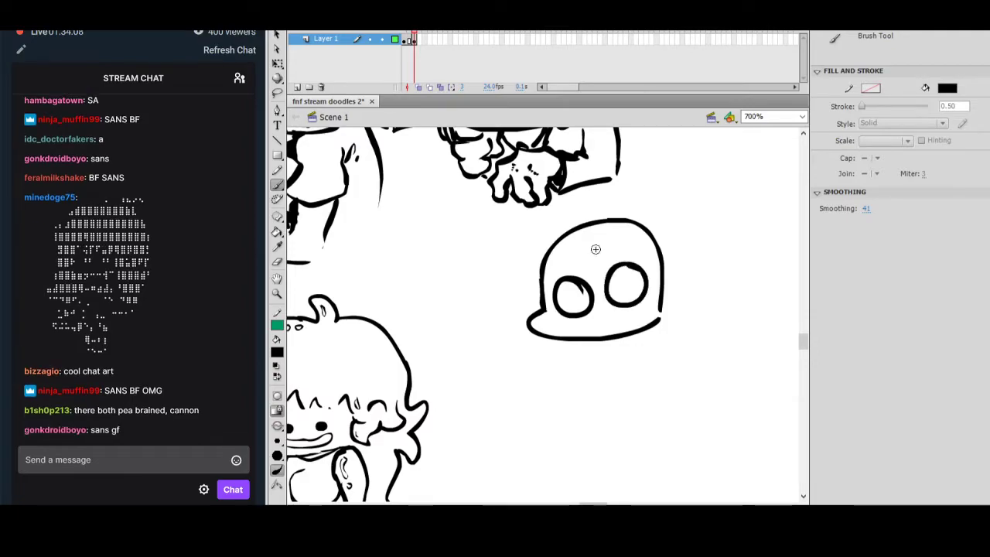
click(276, 234)
click(576, 288)
click(619, 278)
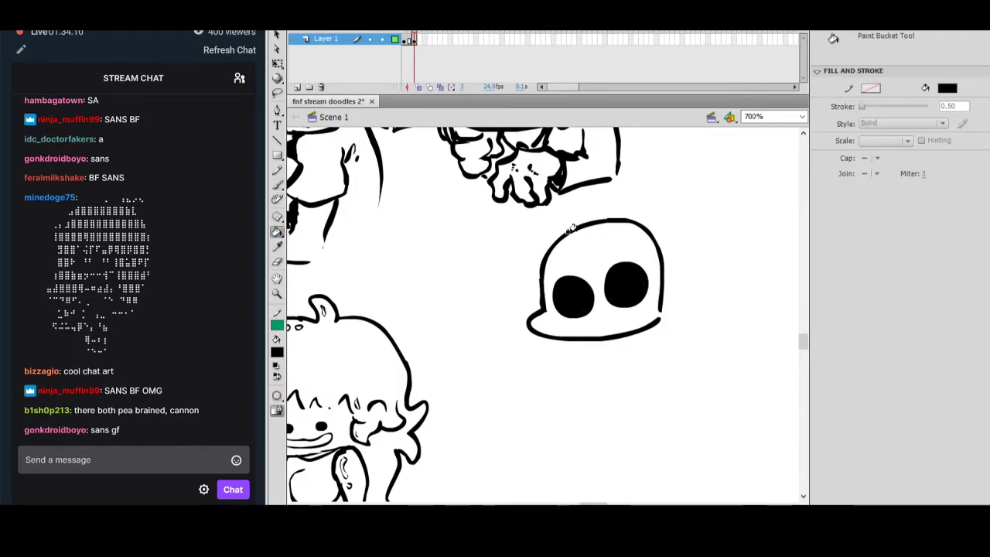
Change the fill colour to white and brush a small pupil into each black eye socket.
click(277, 353)
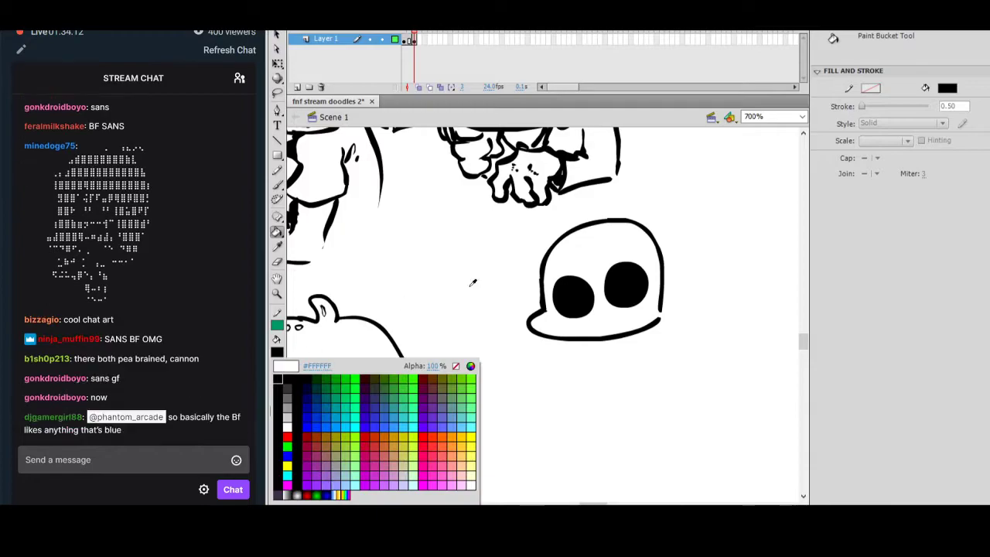
click(569, 264)
click(277, 185)
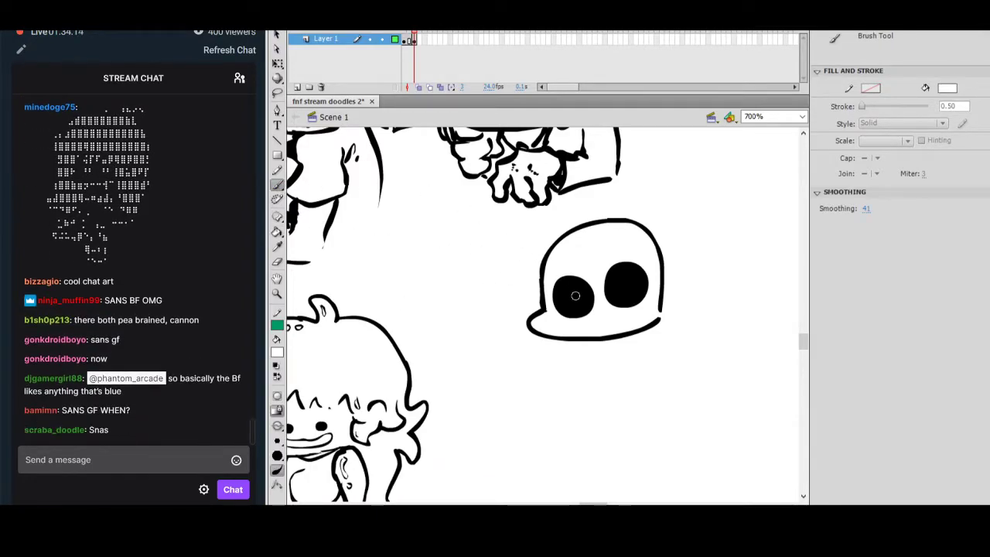
drag(576, 294, 624, 289)
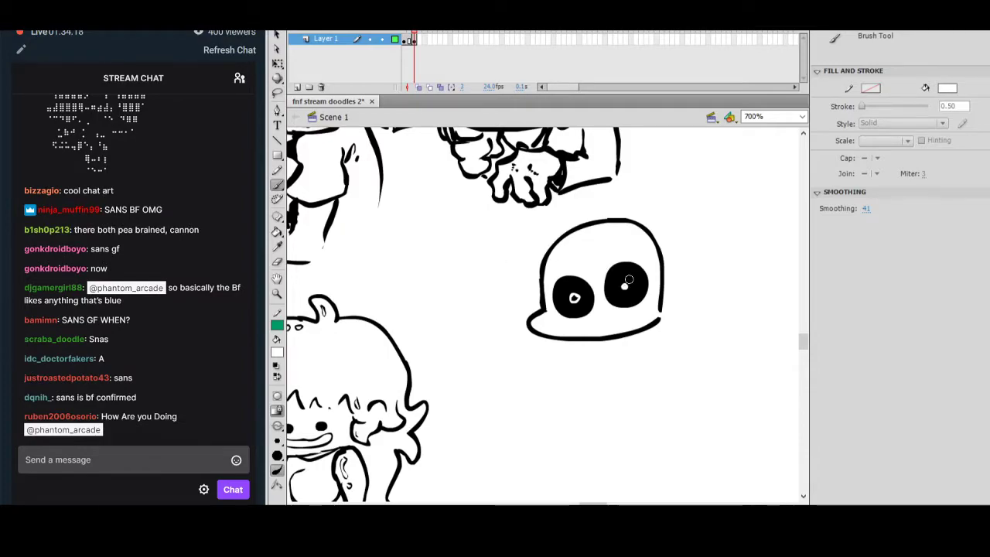
Change the fill colour to cyan, brush a flame rising from the skull's right eye and fill its gaps.
click(277, 353)
click(356, 425)
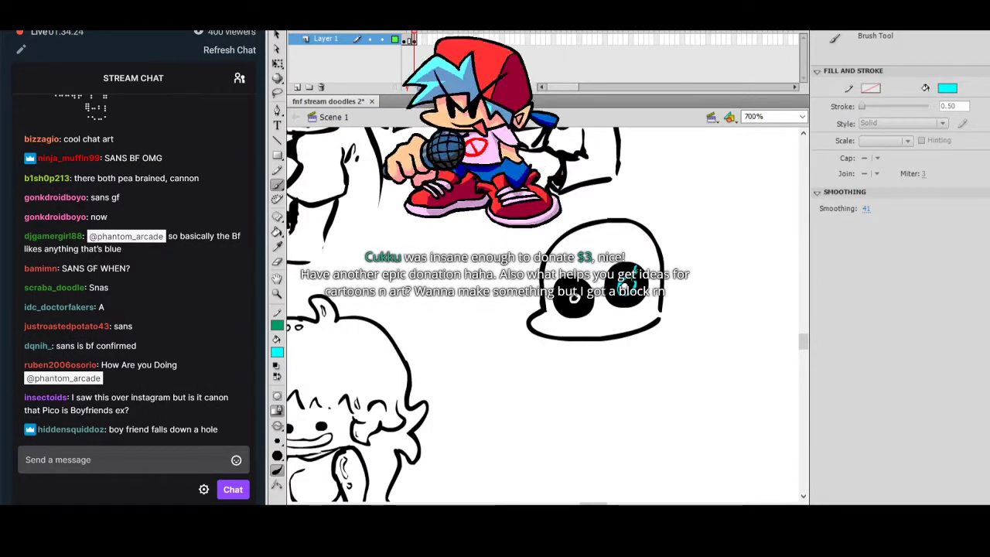
drag(635, 273, 644, 257)
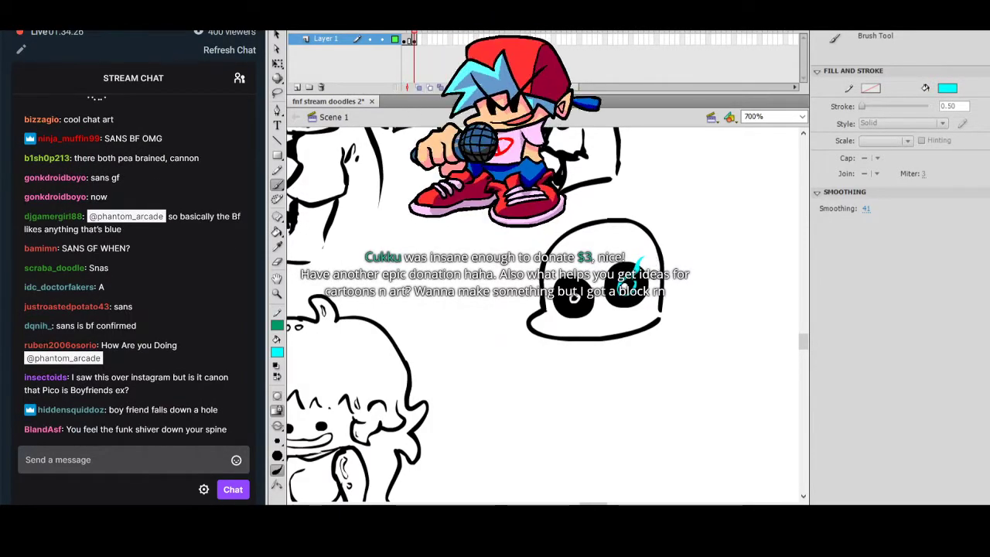
click(278, 229)
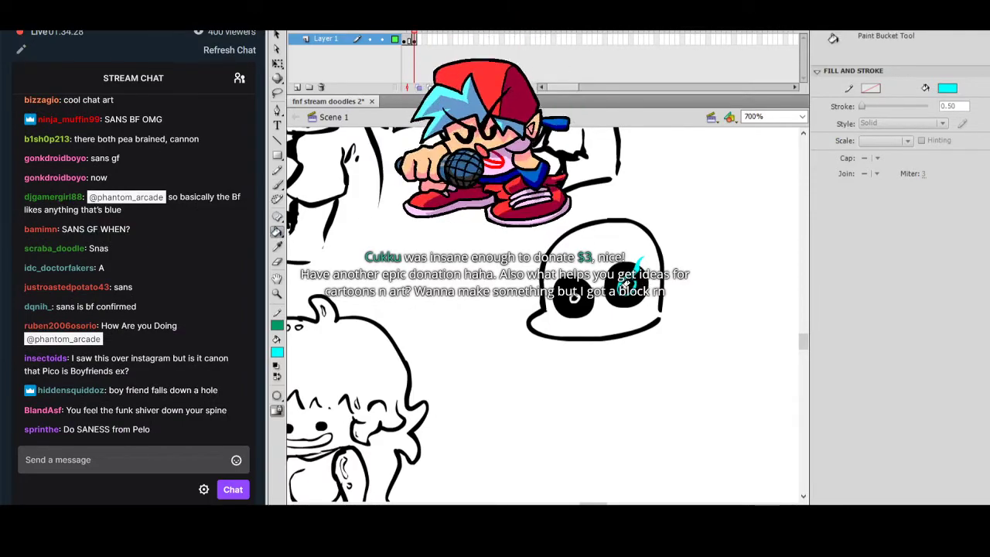
click(276, 390)
click(310, 427)
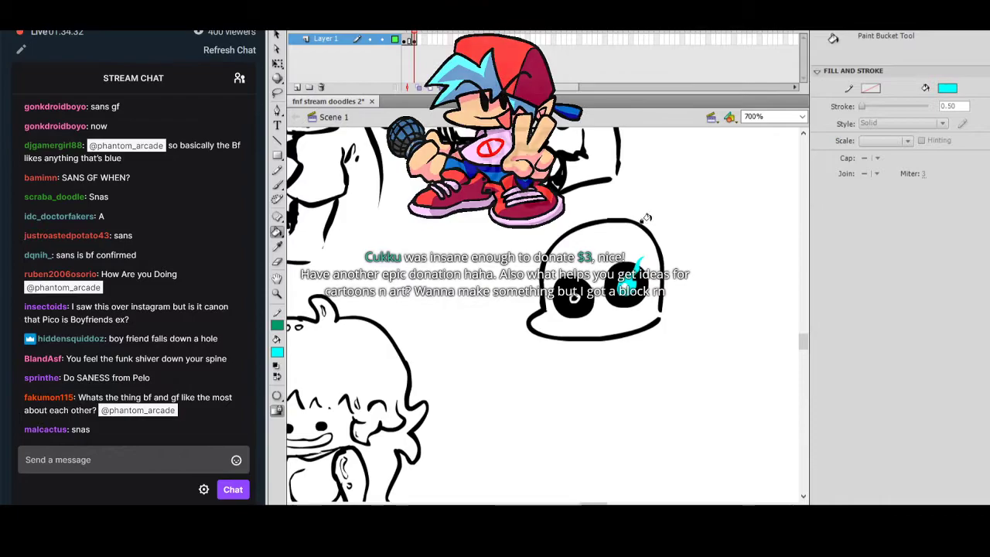
Sample black, brush a pupil outline into the glowing cyan eye, and undo the strokes added beneath the eye sockets.
click(278, 285)
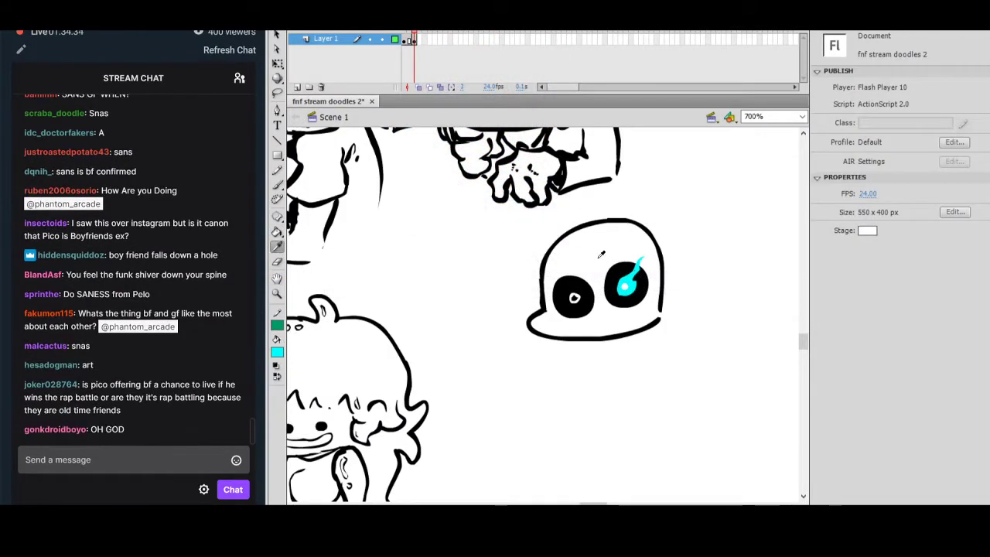
key(b)
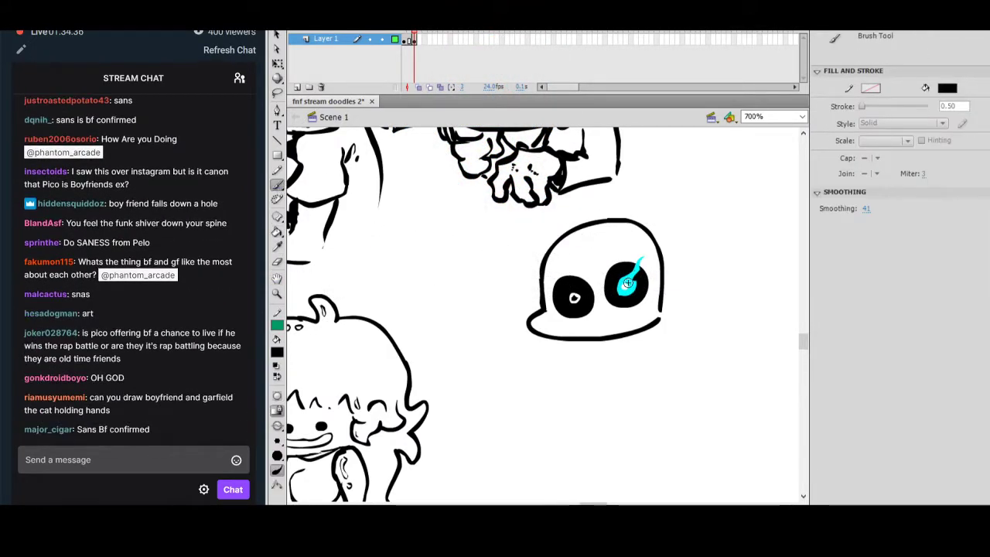
drag(620, 290, 625, 283)
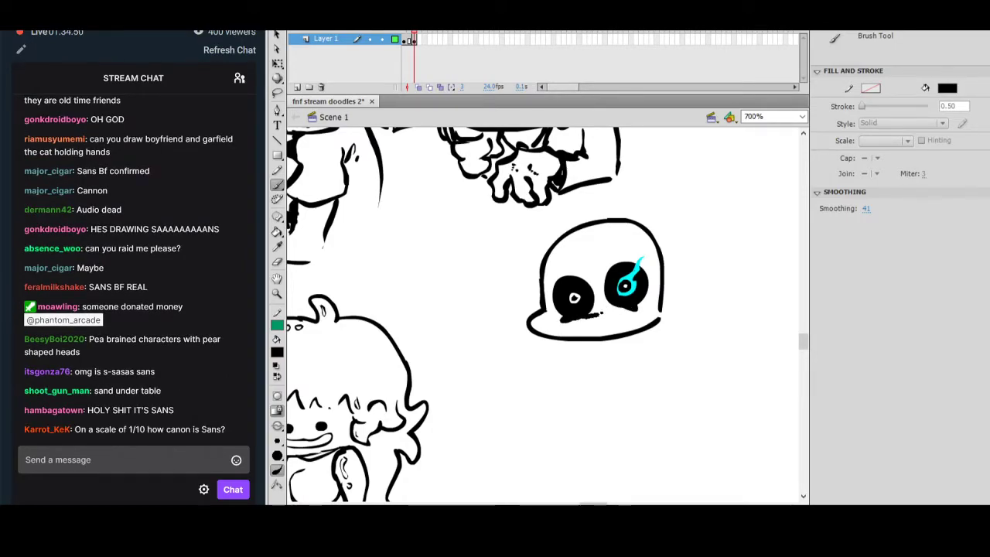
key(ctrl+z)
key(ctrl+z)
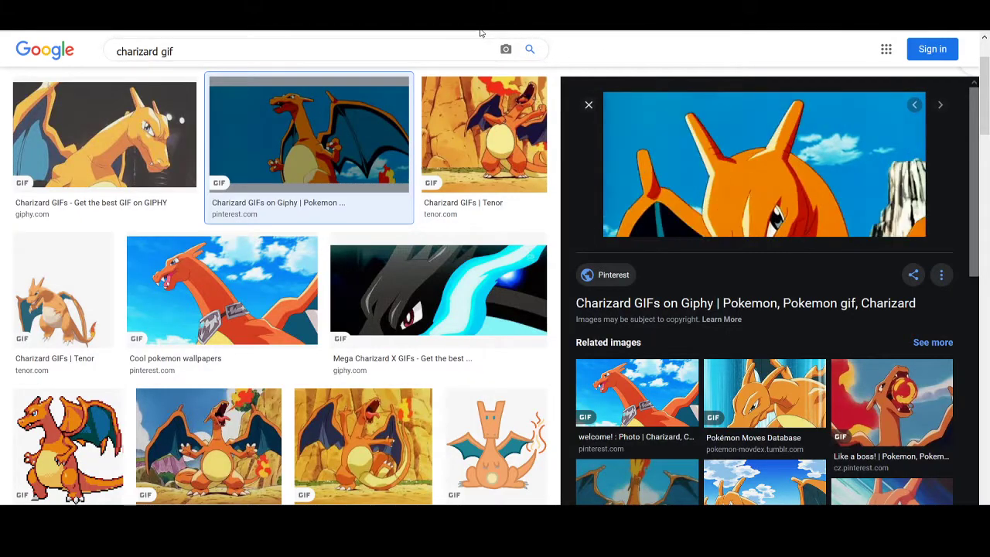
Switch to the web browser and search Google for "sans".
click(482, 33)
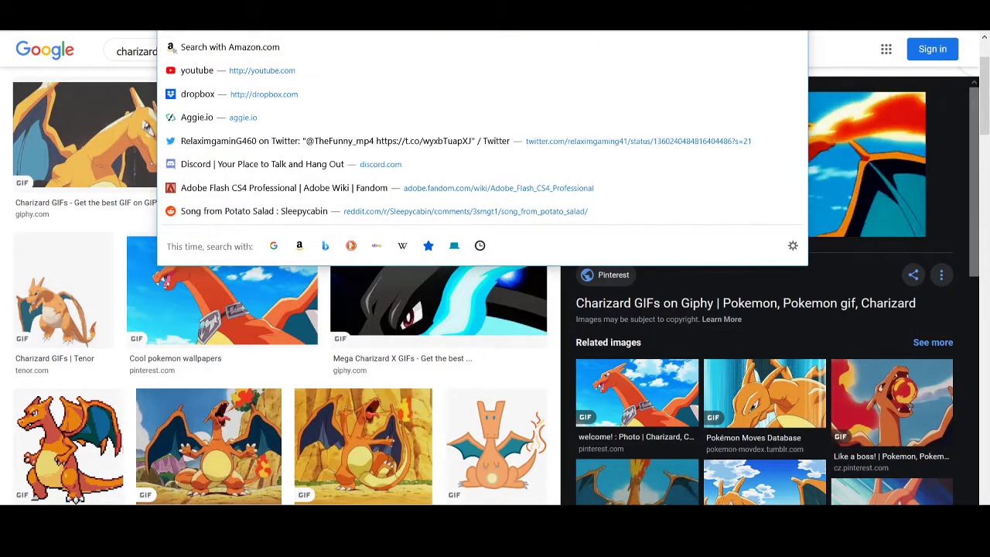
text(sans)
key(Return)
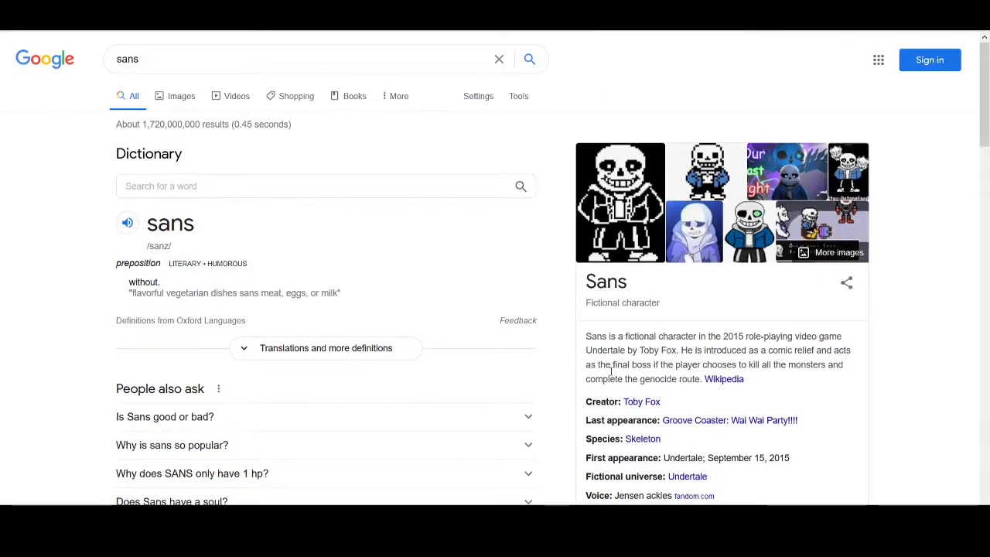
Switch to the YouTube page and skip to the next video, "K.K. Good Day (KK Slider vs Ice Cube)".
key(ctrl+Tab)
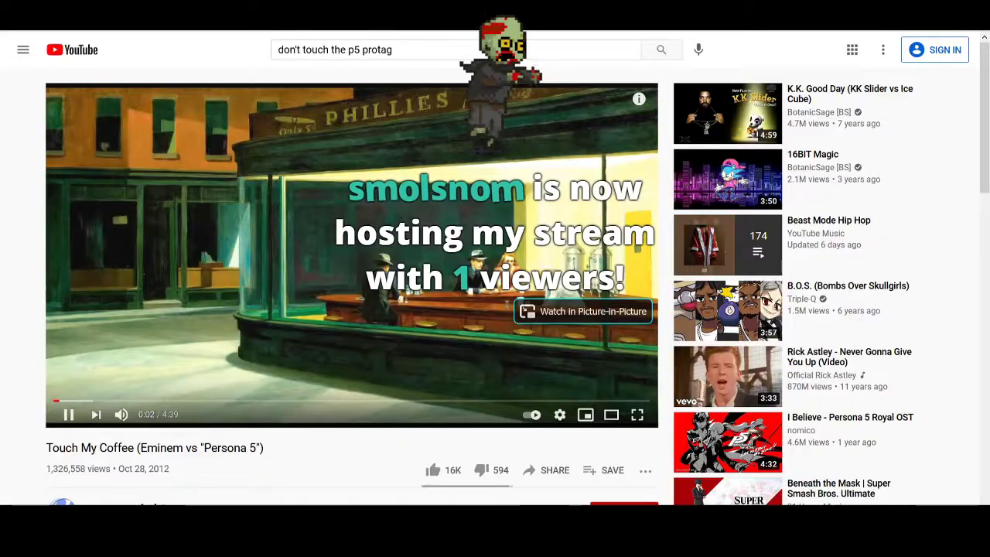
click(231, 338)
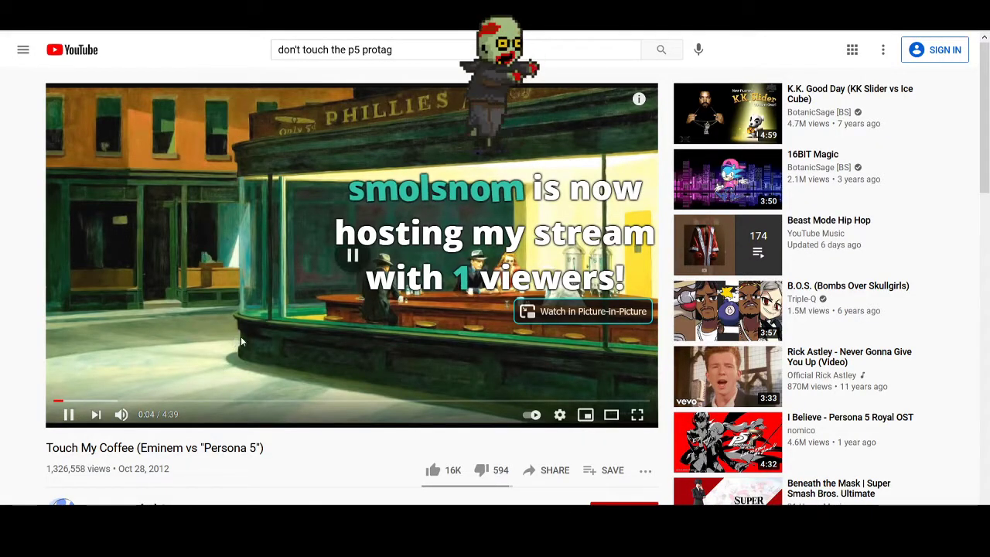
key(shift+n)
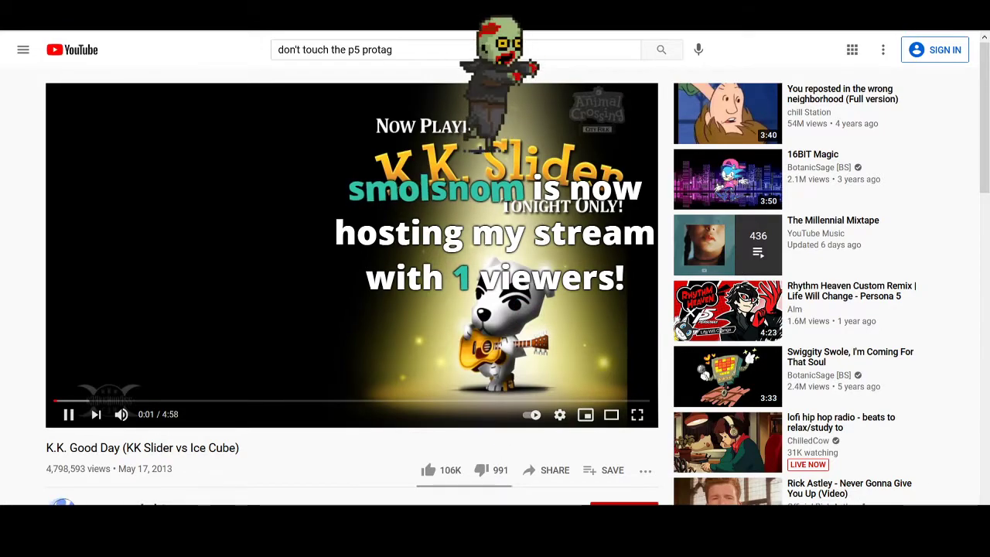
Set the system speaker volume to 18 and switch back to the "fnf stream doodles 2" drawing in Adobe Flash.
click(870, 544)
click(841, 499)
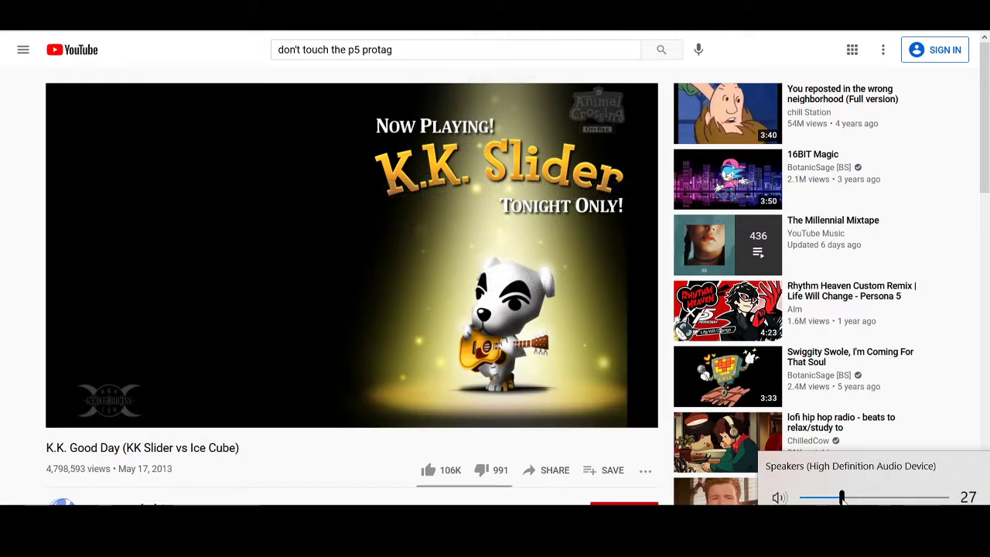
click(325, 464)
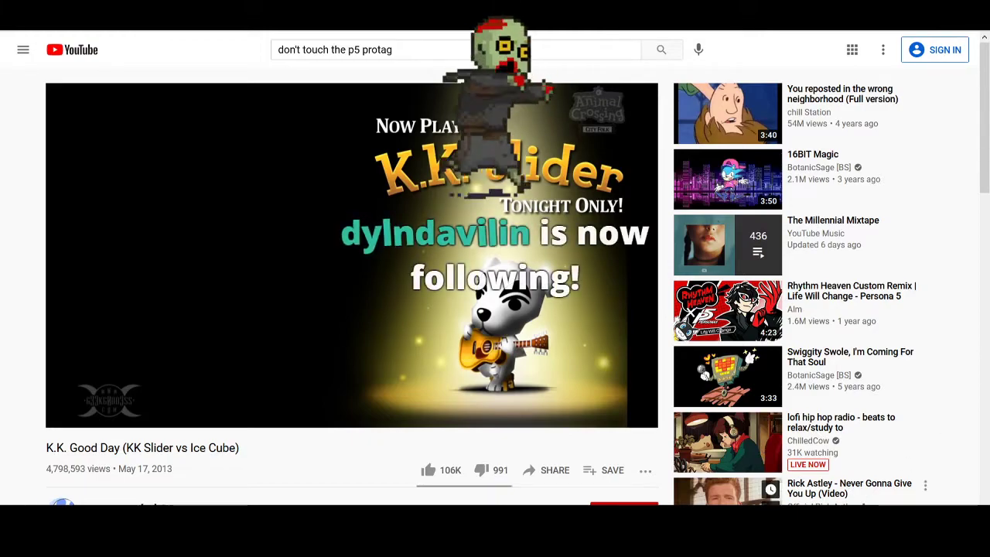
click(865, 526)
drag(846, 500, 835, 499)
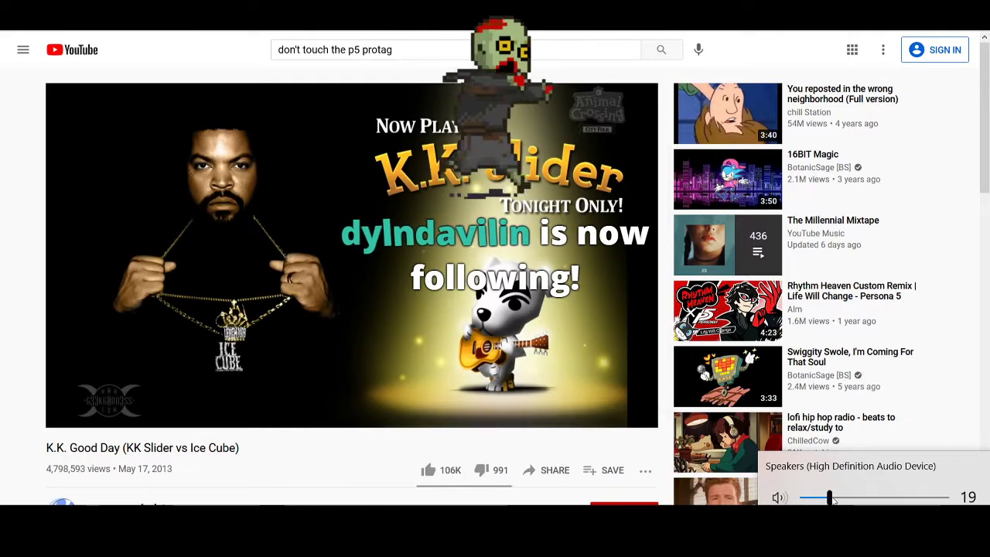
click(224, 520)
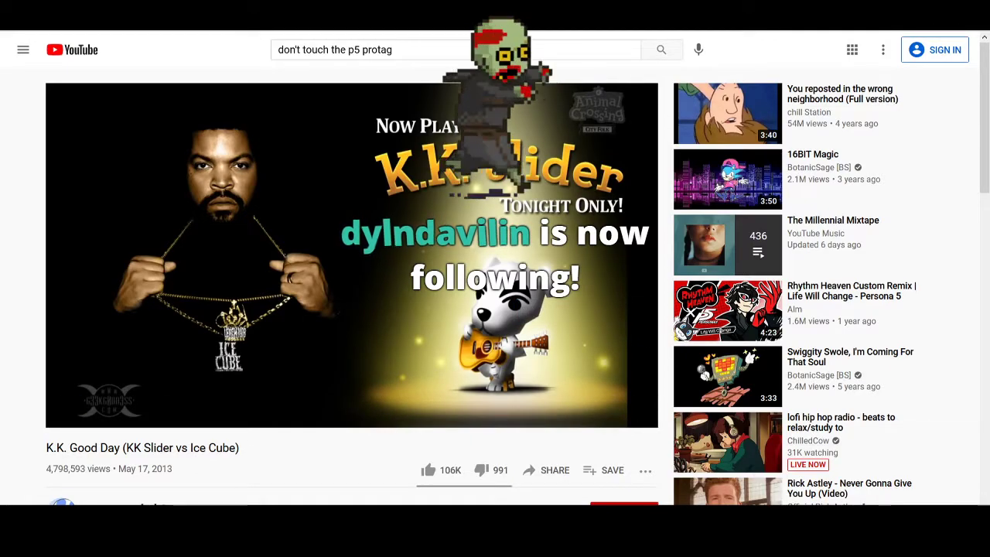
click(225, 520)
click(867, 519)
click(884, 519)
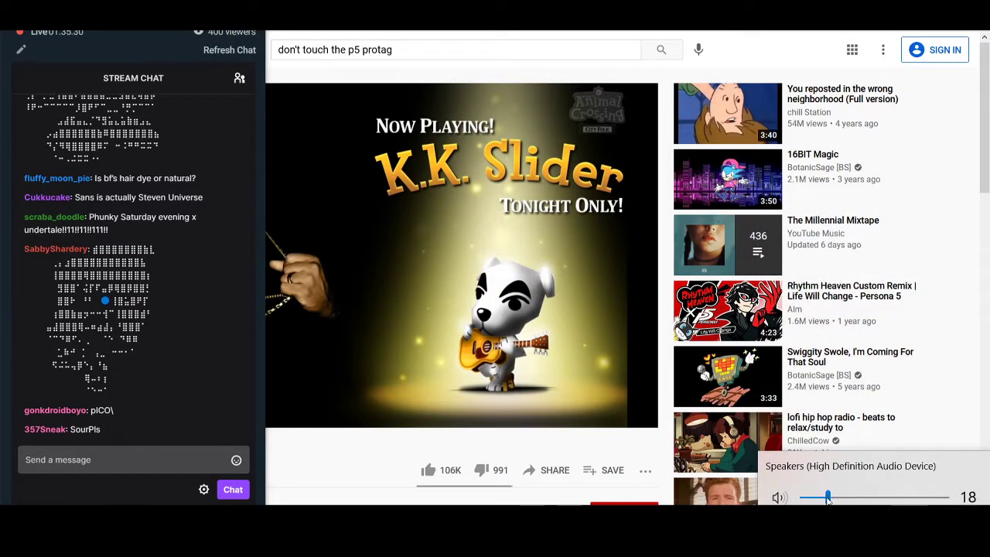
click(332, 442)
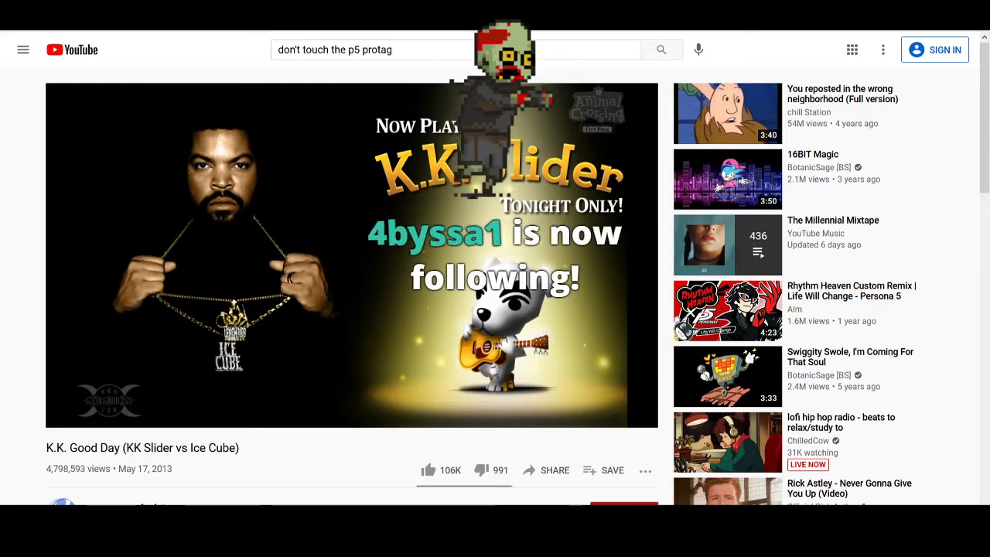
click(430, 518)
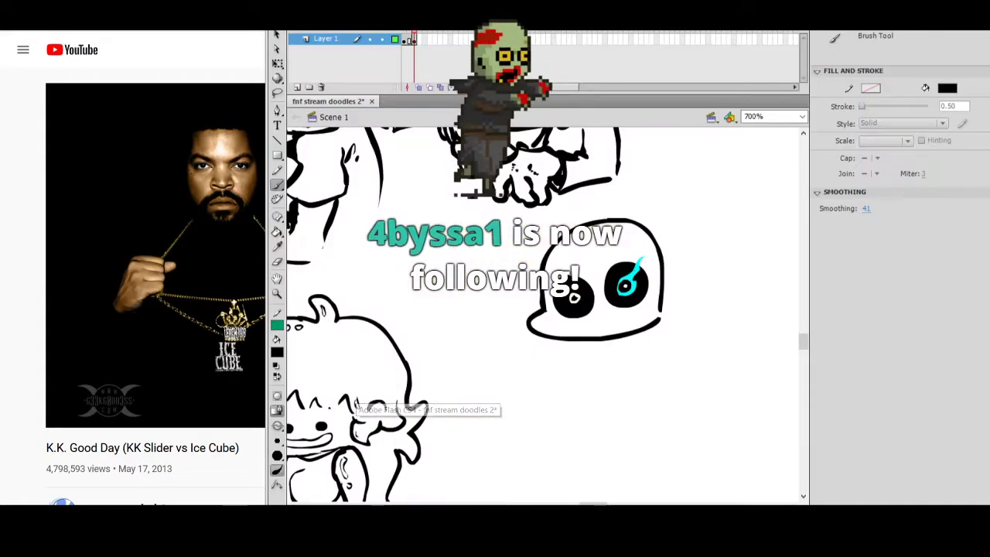
Bring the stream chat back to the front and brush a slanted toothy grin and nose hole beneath the skull's eye sockets.
click(564, 516)
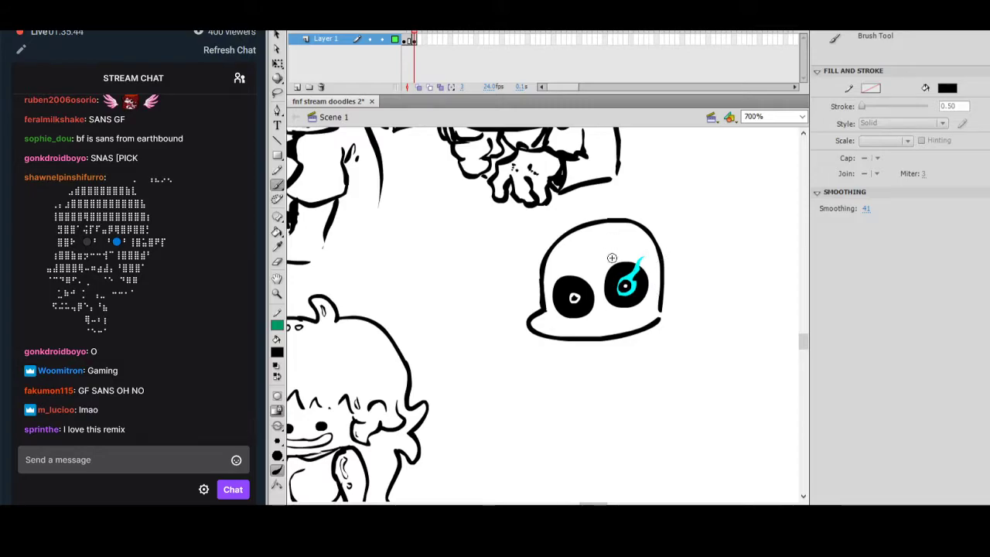
drag(565, 322, 588, 315)
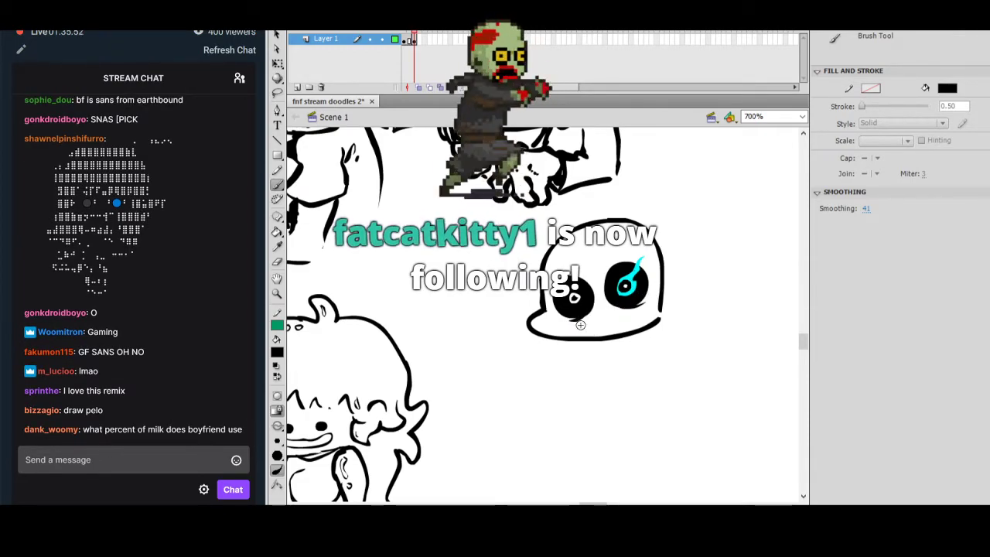
mouse_move(571, 327)
mouse_down()
mouse_move(631, 311)
mouse_move(587, 329)
mouse_move(617, 325)
mouse_up()
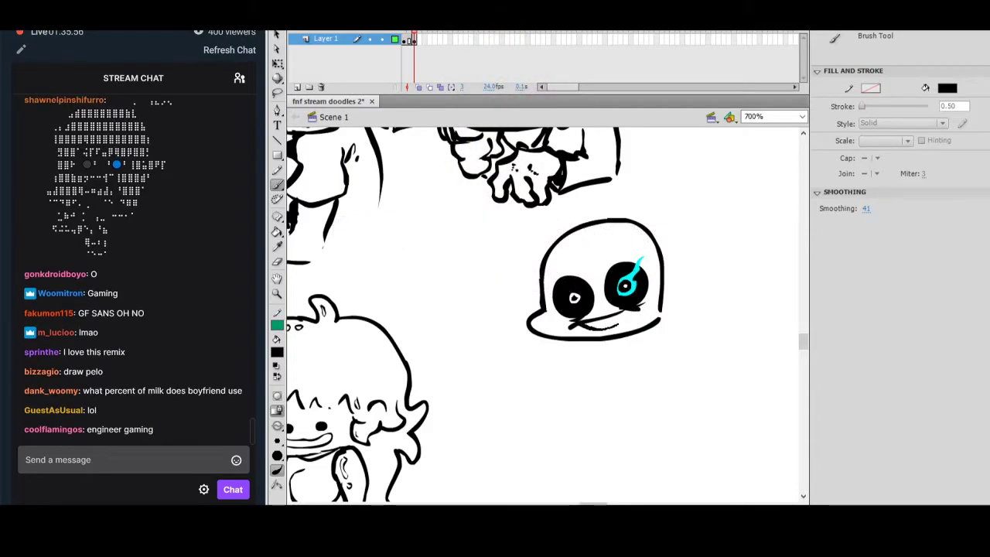
key(ctrl+z)
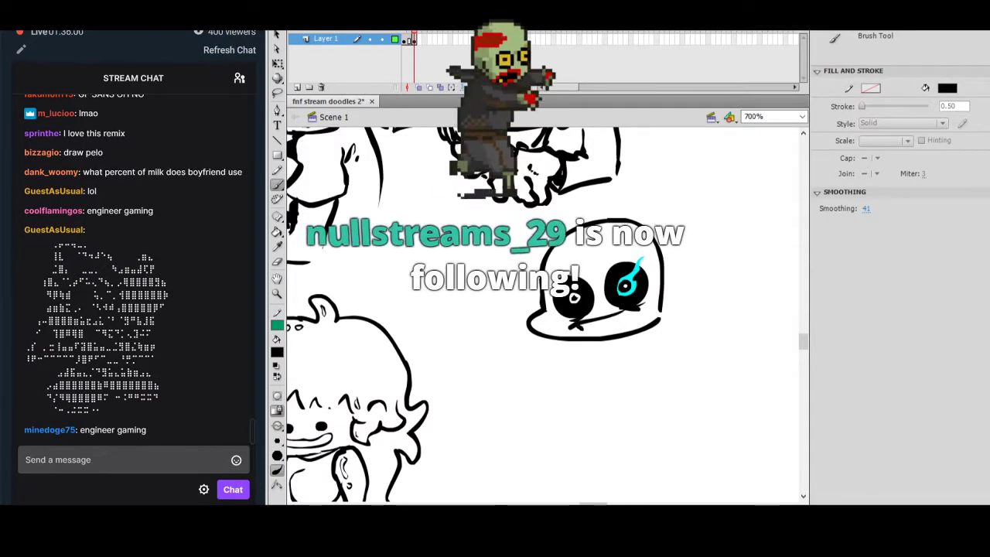
mouse_move(611, 327)
mouse_down()
mouse_move(631, 319)
mouse_move(587, 332)
mouse_move(634, 312)
mouse_move(597, 330)
mouse_up()
key(ctrl+z)
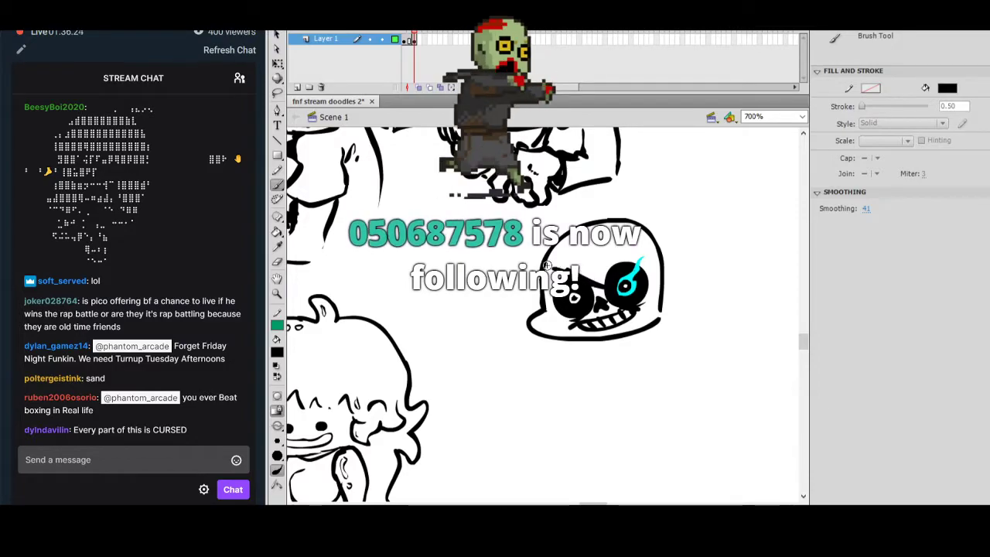
Try thick angry eyebrows above the skull's eye sockets with a larger brush, and undo the brow strokes.
click(277, 441)
click(317, 420)
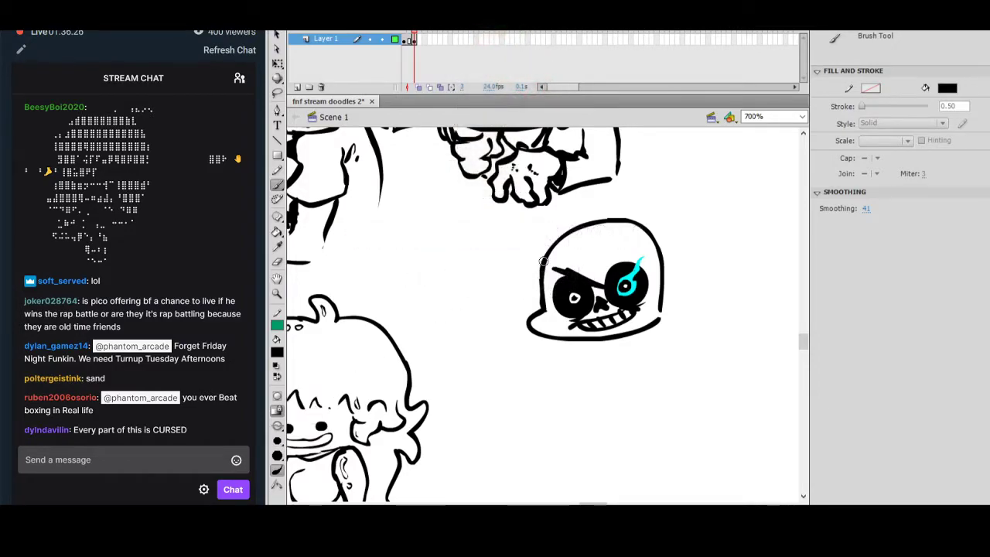
drag(552, 265, 602, 285)
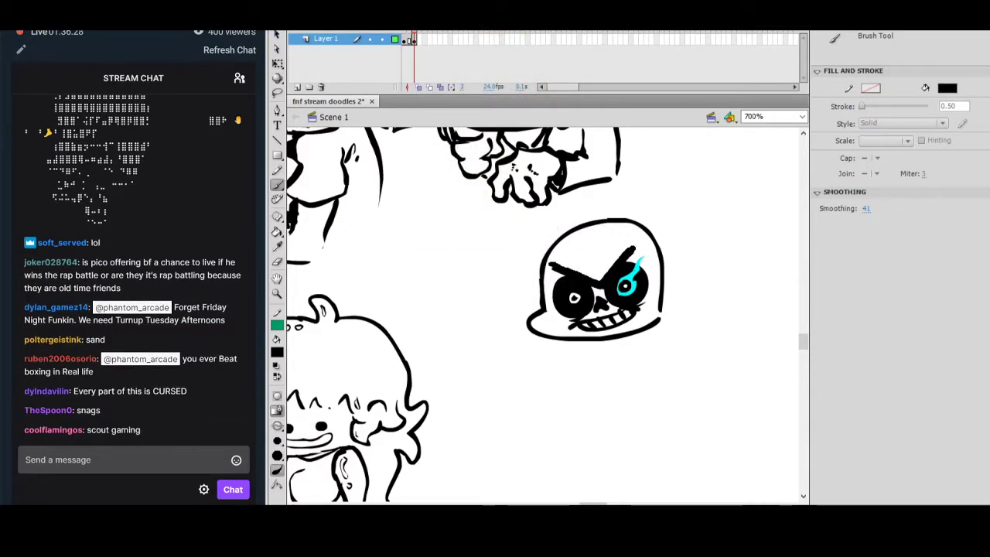
key(ctrl+z)
key(ctrl+z)
key(ctrl+z)
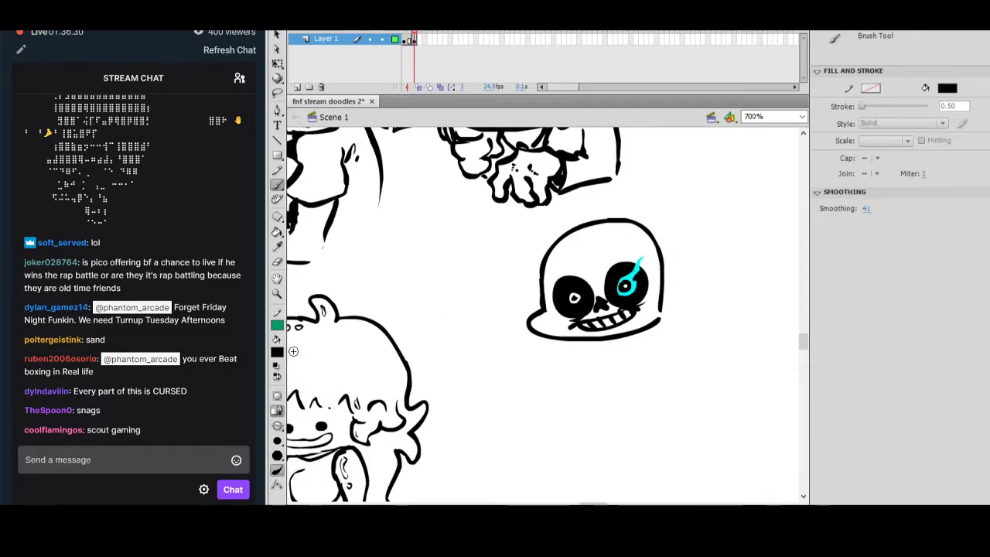
Reduce the brush size and draw a skeletal fist with finger bones gripping a grid-patterned microphone beside the skull.
click(277, 440)
click(309, 375)
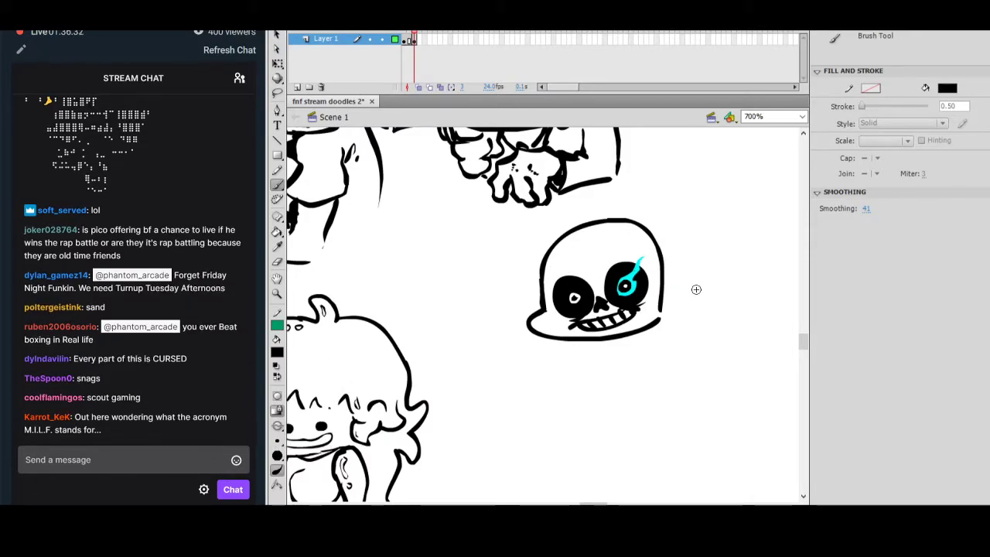
mouse_move(673, 333)
mouse_down()
mouse_move(707, 340)
mouse_move(674, 325)
mouse_move(670, 352)
mouse_move(699, 361)
mouse_move(707, 345)
mouse_move(690, 376)
mouse_move(685, 321)
mouse_move(661, 338)
mouse_up()
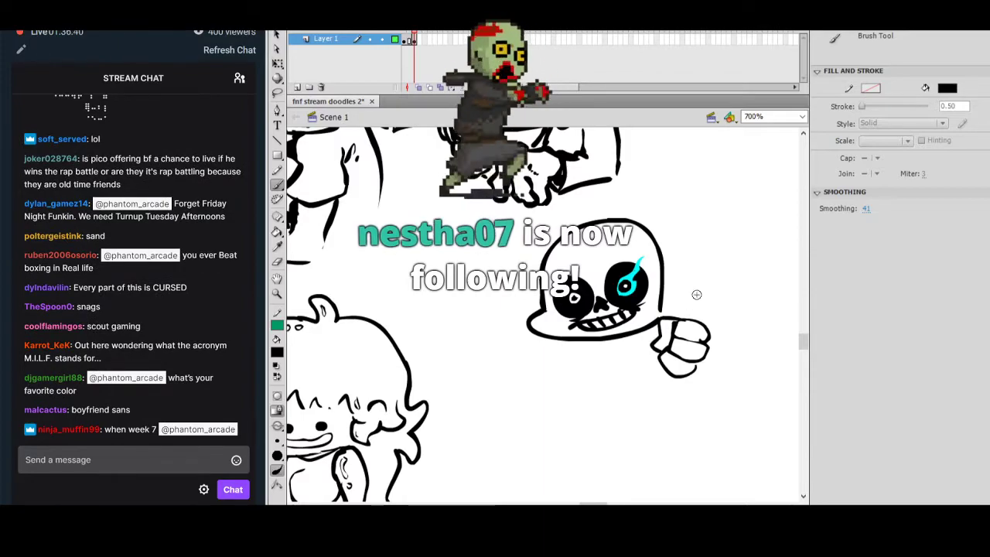
mouse_move(686, 272)
mouse_down()
mouse_move(667, 310)
mouse_move(696, 272)
mouse_up()
key(ctrl+z)
mouse_move(668, 313)
mouse_down()
mouse_move(698, 314)
mouse_move(675, 277)
mouse_move(706, 275)
mouse_move(685, 275)
mouse_move(678, 312)
mouse_up()
mouse_move(701, 276)
mouse_down()
mouse_move(699, 312)
mouse_move(710, 281)
mouse_move(712, 290)
mouse_move(701, 314)
mouse_up()
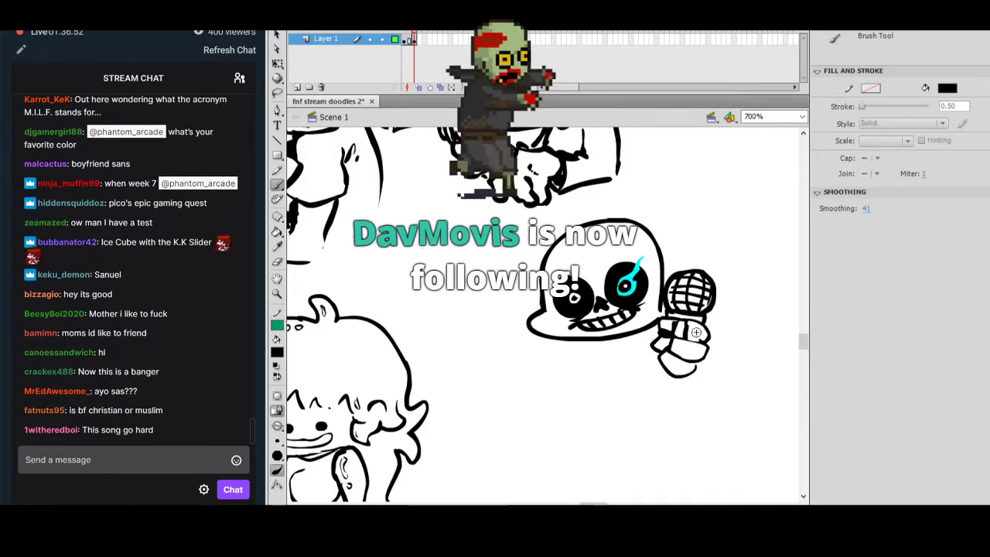
drag(684, 340, 682, 353)
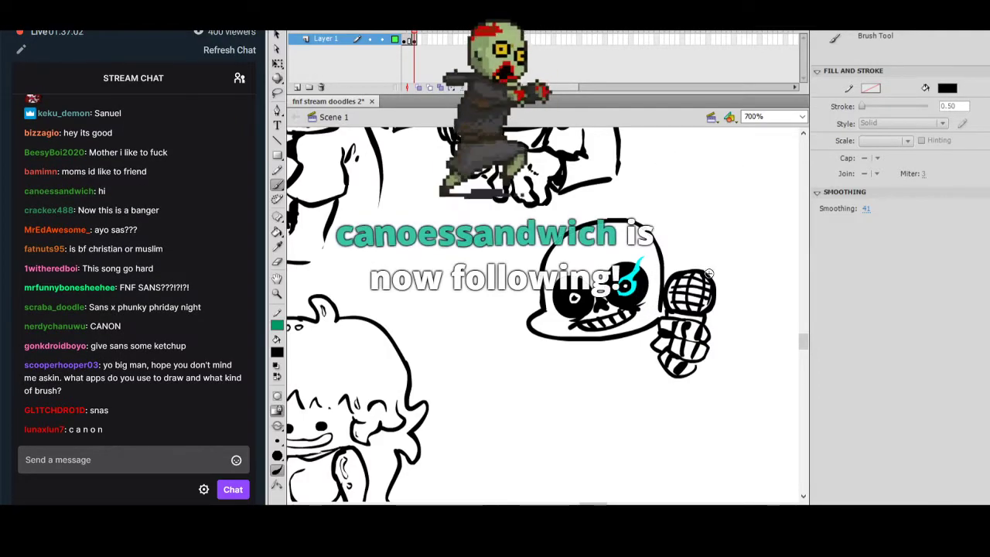
Brush the skeleton's jacket beneath the head, with a fluffy collar, a hanging sleeve and a bent arm leading to the microphone.
mouse_move(715, 304)
mouse_down()
mouse_move(633, 372)
mouse_move(630, 312)
mouse_up()
mouse_move(470, 348)
mouse_down()
mouse_move(494, 372)
mouse_move(537, 347)
mouse_up()
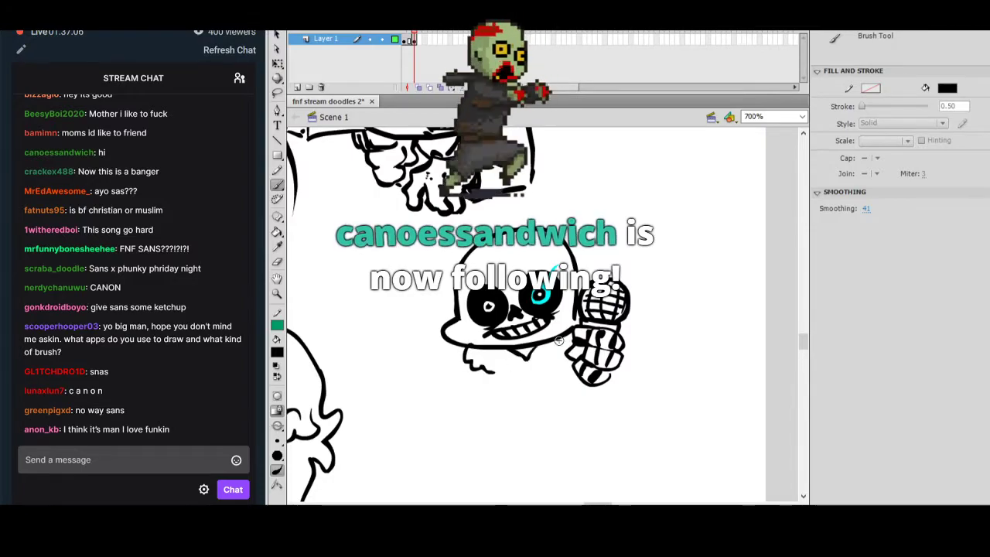
mouse_move(466, 354)
mouse_down()
mouse_move(449, 380)
mouse_move(460, 401)
mouse_move(457, 430)
mouse_move(494, 447)
mouse_up()
mouse_move(496, 451)
mouse_down()
mouse_move(495, 406)
mouse_move(503, 423)
mouse_up()
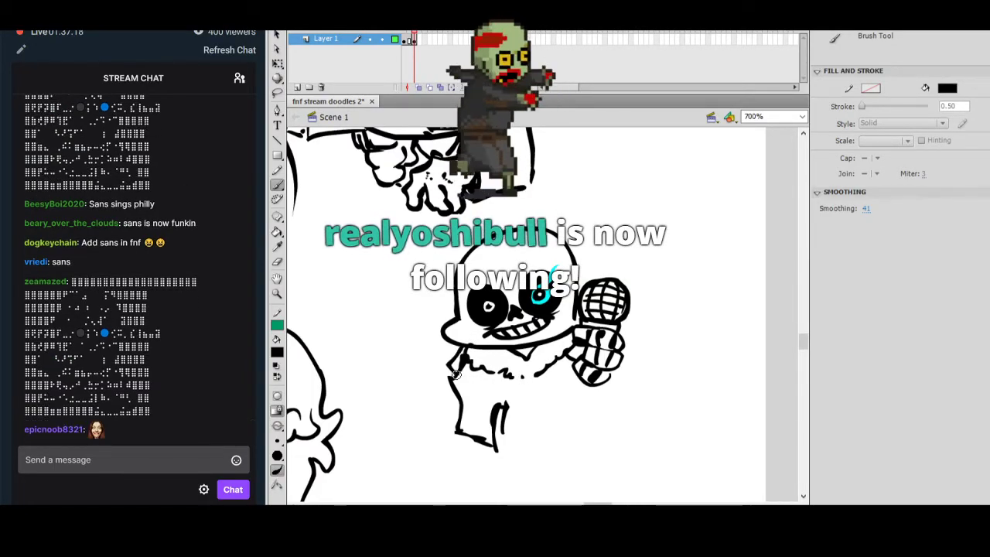
mouse_move(567, 405)
mouse_down()
mouse_move(577, 428)
mouse_move(618, 395)
mouse_move(617, 375)
mouse_up()
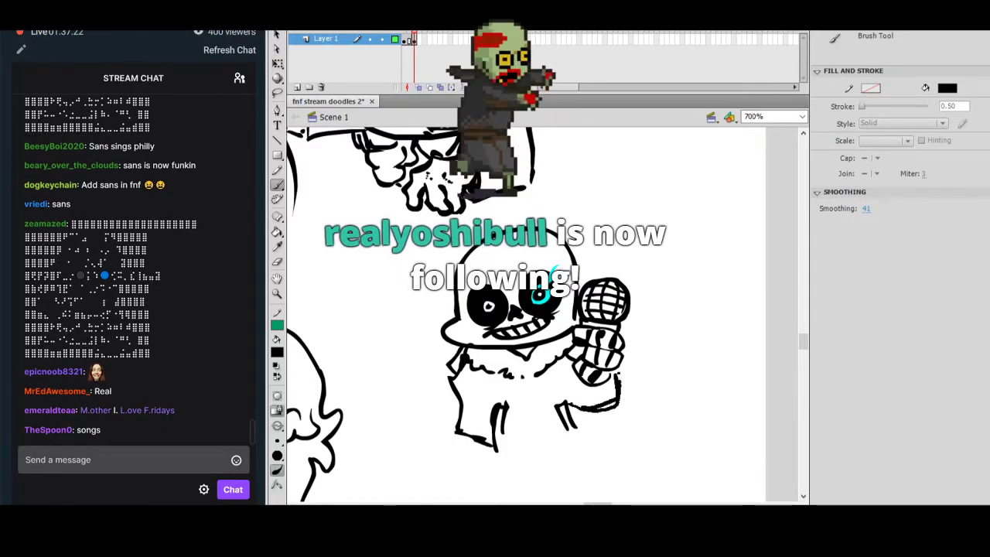
Handwrite the lines "Toby?" and "You like?" with the brush above the skeleton's microphone.
drag(656, 281, 621, 364)
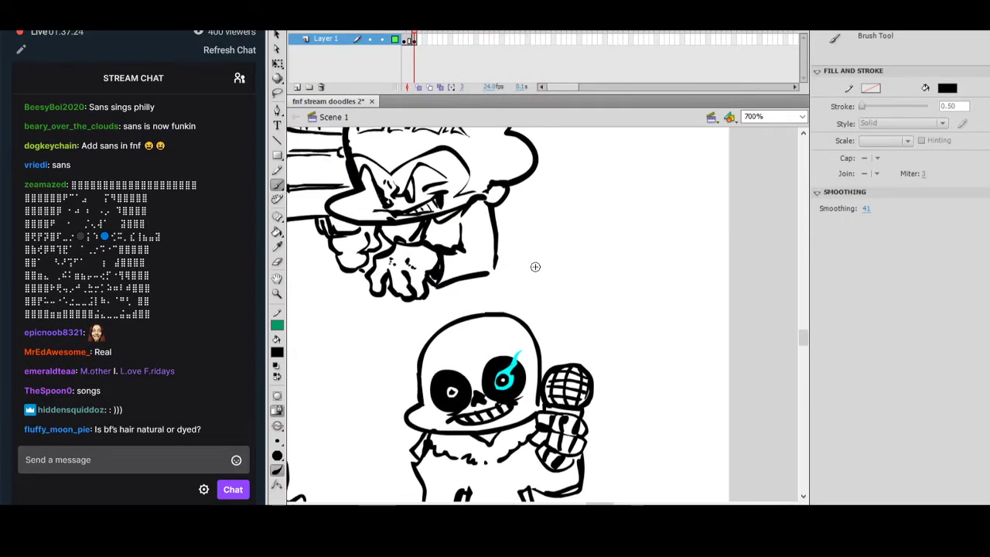
mouse_move(527, 279)
mouse_down()
mouse_move(552, 288)
mouse_move(594, 283)
mouse_up()
click(596, 292)
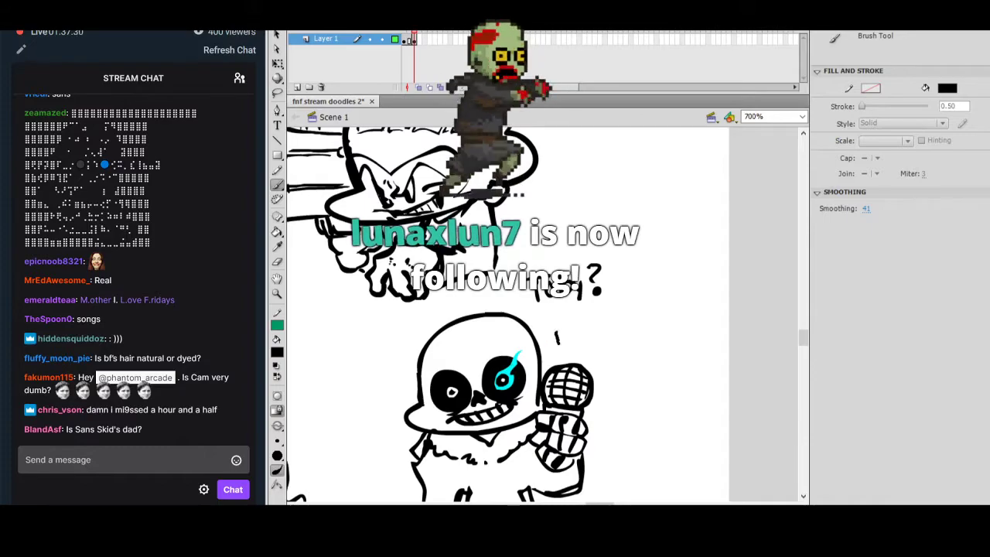
drag(549, 319, 565, 319)
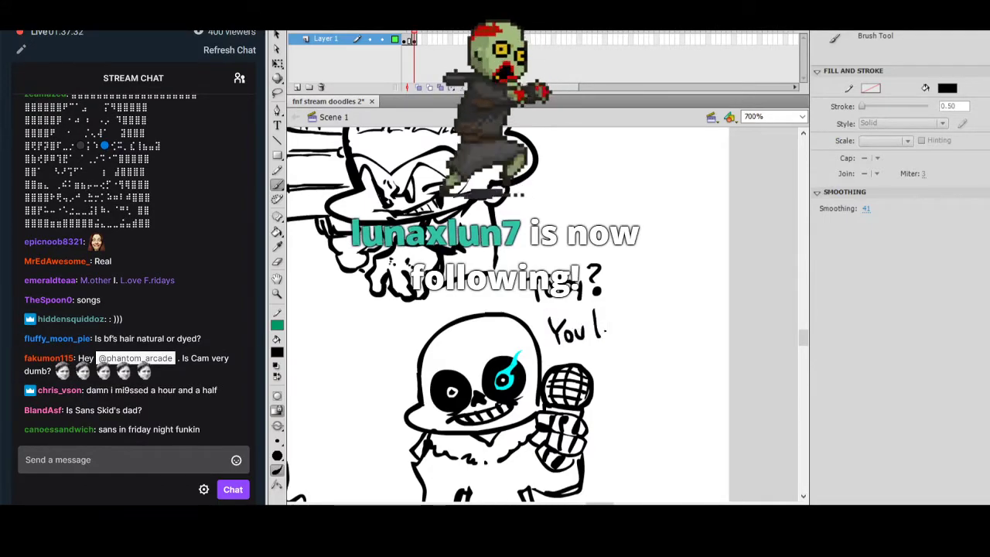
drag(633, 324, 657, 320)
click(659, 328)
Handwrite the lines "Ya." and "I know." with the brush beside the microphone, beneath "You like?".
mouse_move(612, 369)
mouse_down()
mouse_move(613, 381)
mouse_move(611, 370)
mouse_up()
mouse_move(621, 356)
mouse_down()
mouse_move(637, 377)
mouse_move(639, 339)
mouse_move(590, 351)
mouse_move(650, 358)
mouse_up()
key(space)
drag(656, 357, 672, 356)
click(677, 361)
key(space)
drag(687, 424, 706, 379)
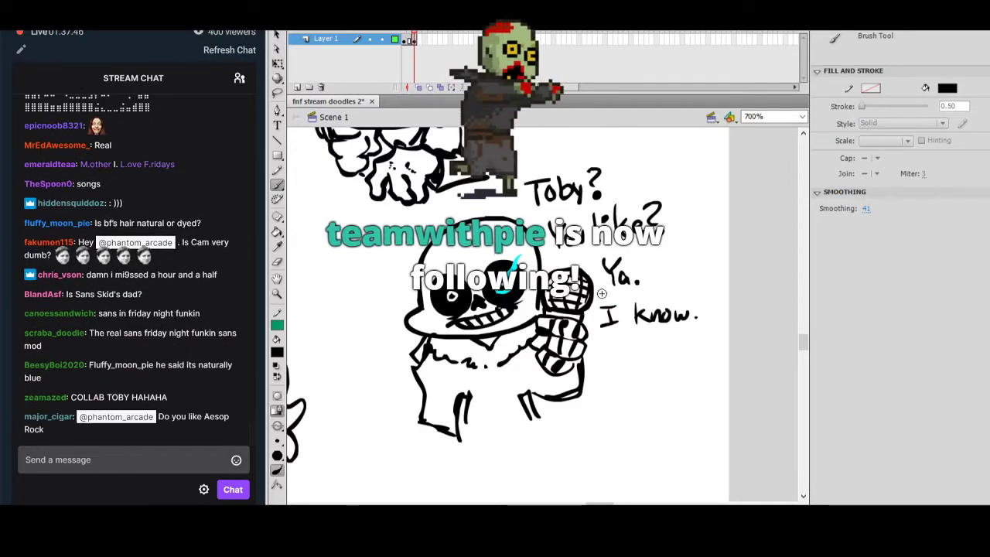
Pull the streaming window into view, review the recent follows and donations in the Mini Feed, and move the window back.
drag(124, 14, 779, 31)
scroll(411, 241, down, 2)
scroll(410, 243, down, 3)
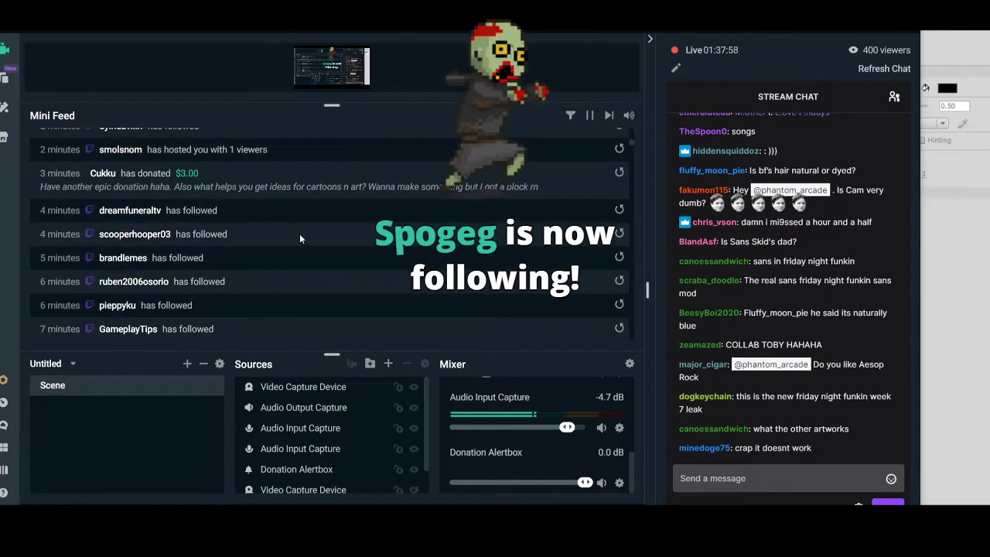
scroll(300, 249, up, 3)
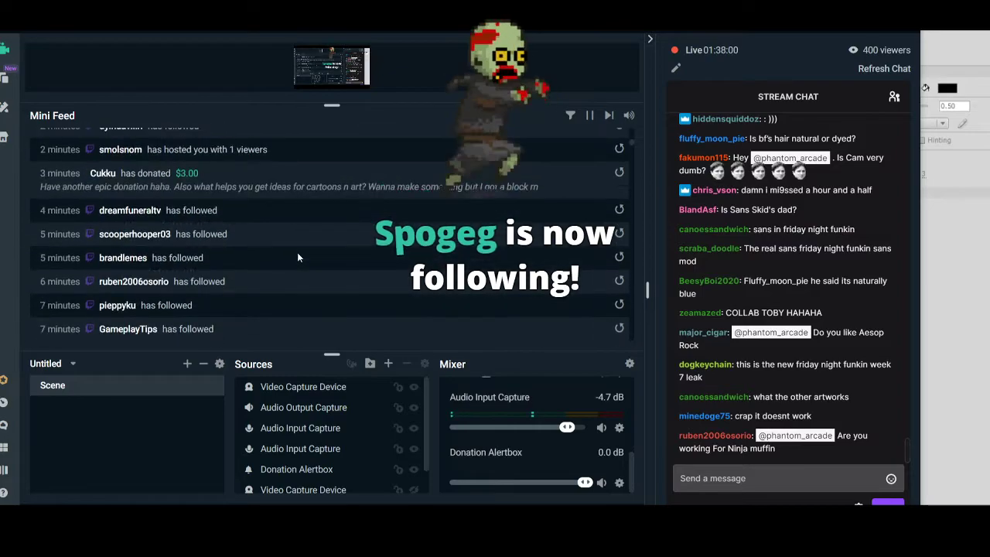
scroll(297, 252, down, 10)
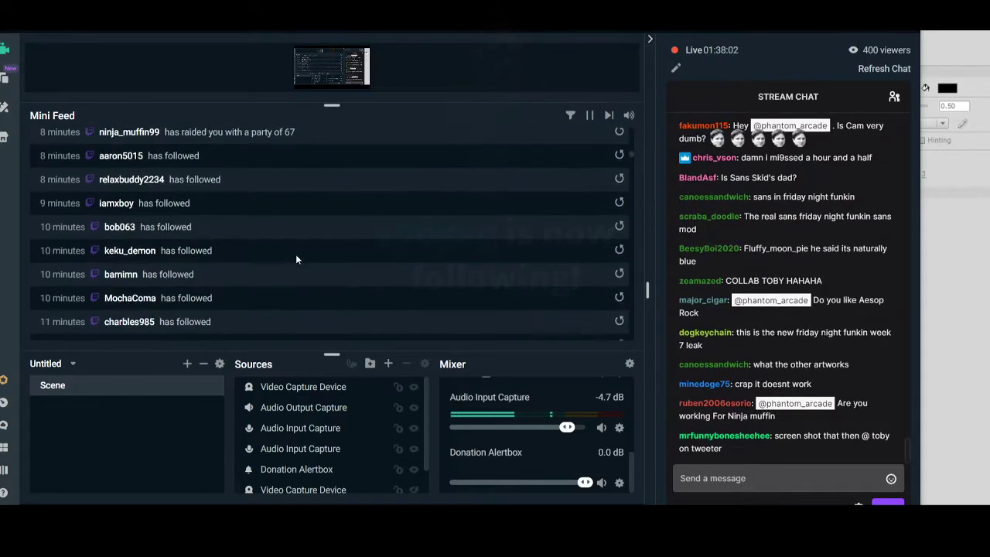
scroll(285, 259, up, 10)
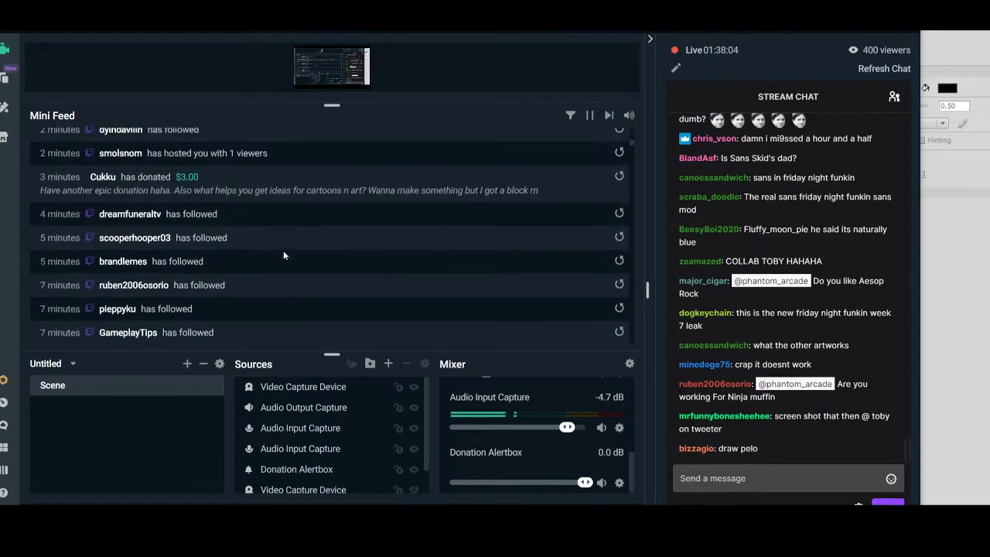
mouse_move(789, 31)
mouse_down()
mouse_move(166, 1)
mouse_move(127, 8)
mouse_move(136, 8)
mouse_up()
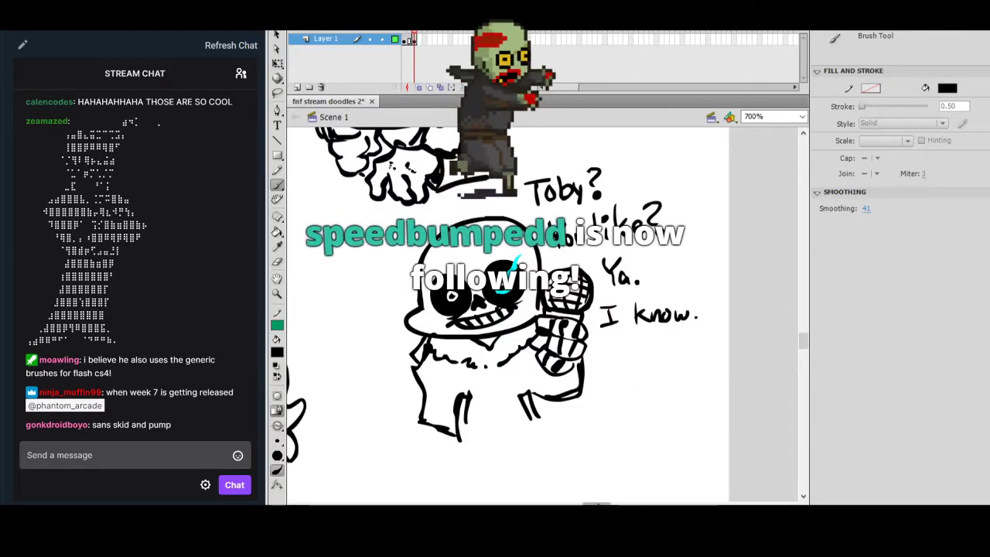
Brush a pumpkin-shaped head outline with a scalloped lower edge and a curved middle lobe in the empty space below the skeleton.
drag(803, 340, 803, 350)
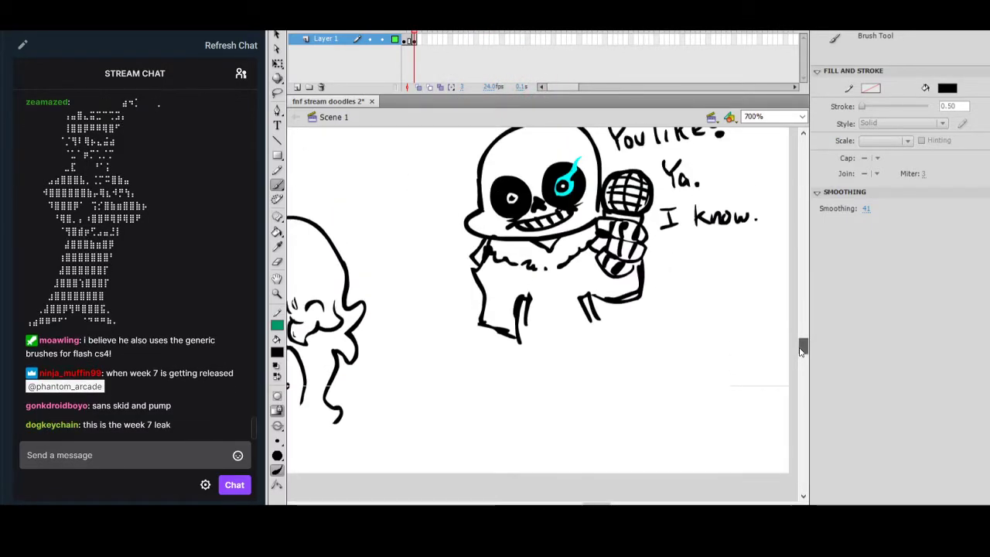
click(732, 408)
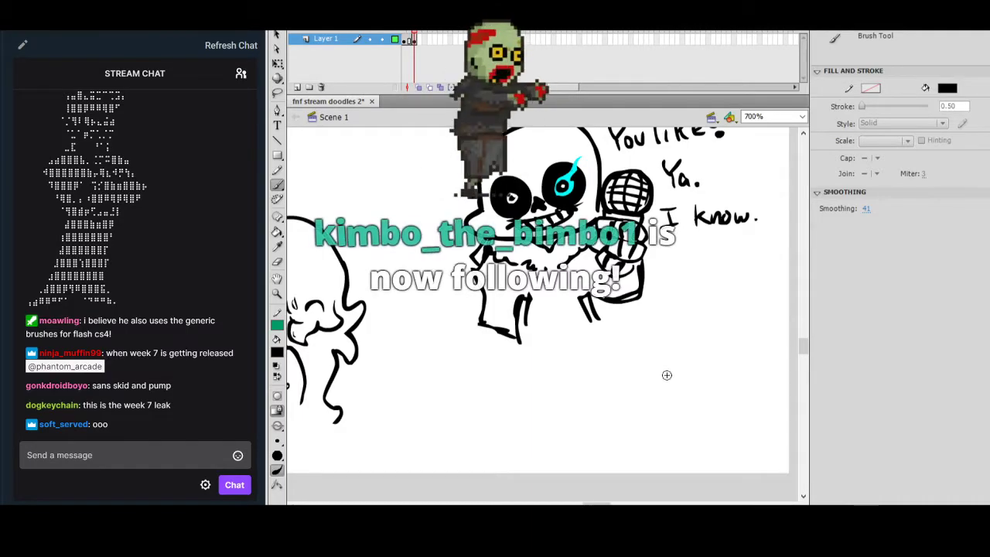
drag(658, 377, 694, 370)
key(ctrl+z)
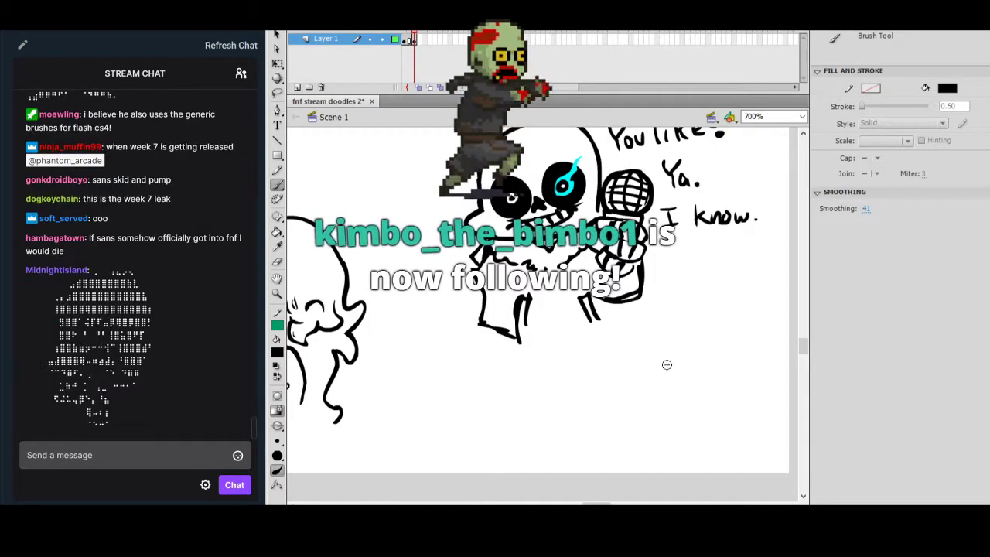
mouse_move(625, 359)
mouse_down()
mouse_move(610, 394)
mouse_move(629, 434)
mouse_move(656, 442)
mouse_move(724, 432)
mouse_up()
mouse_move(648, 366)
mouse_down()
mouse_move(738, 342)
mouse_move(751, 372)
mouse_move(732, 430)
mouse_up()
key(ctrl+z)
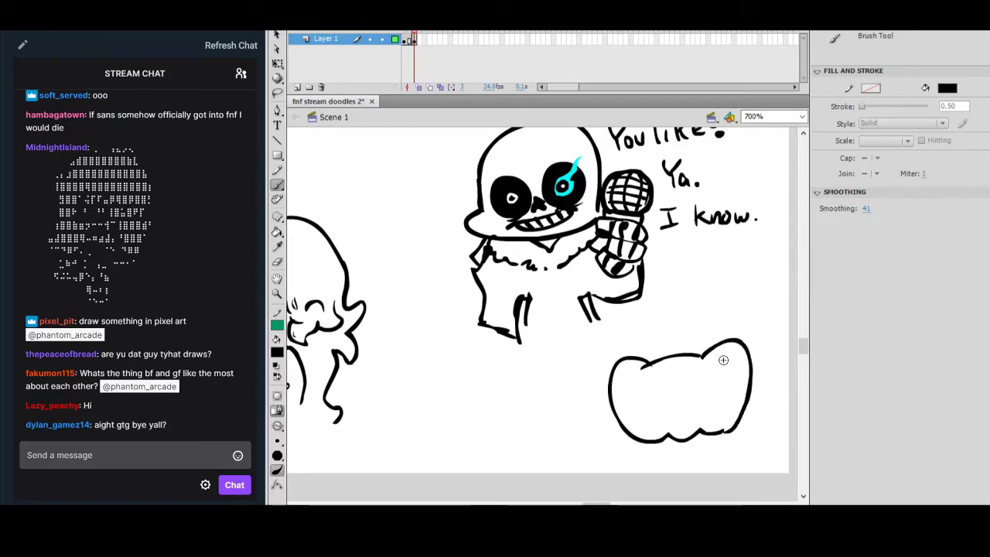
mouse_move(642, 348)
mouse_down()
mouse_move(649, 365)
mouse_move(718, 342)
mouse_up()
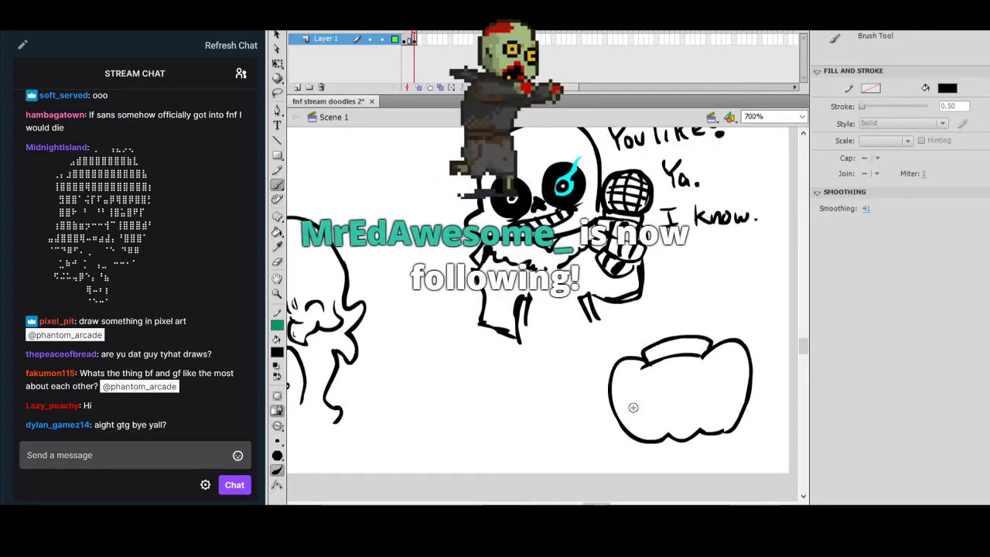
Draw two large round eyes side by side on the pumpkin head and fill both with black.
drag(662, 373, 667, 378)
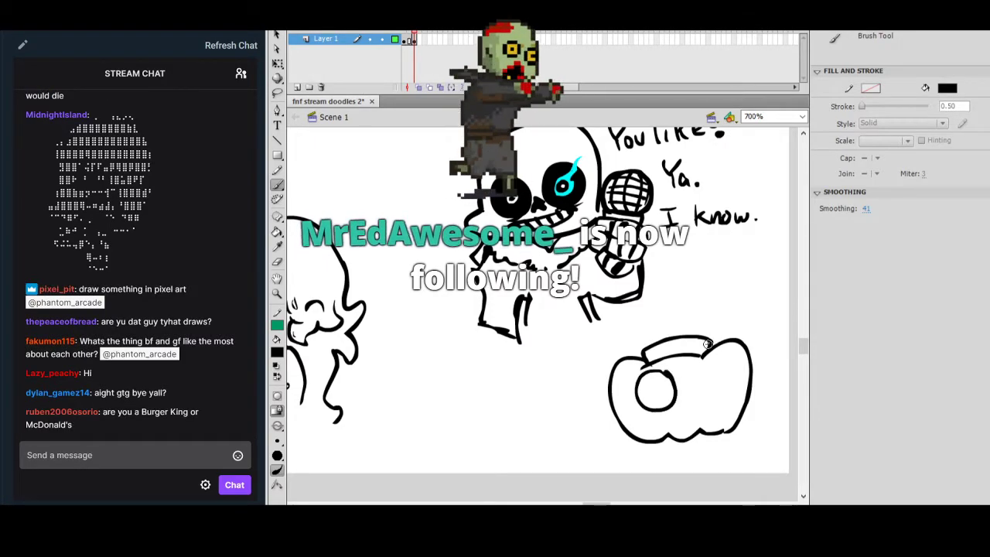
key(ctrl+z)
mouse_move(670, 412)
mouse_down()
mouse_move(676, 378)
mouse_move(700, 363)
mouse_up()
drag(684, 405, 682, 363)
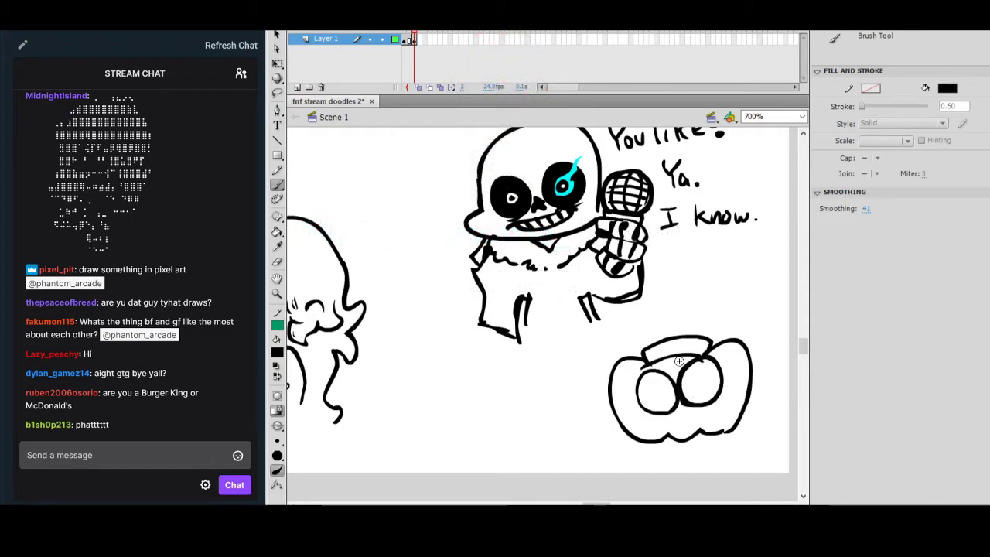
click(277, 231)
click(655, 393)
click(701, 381)
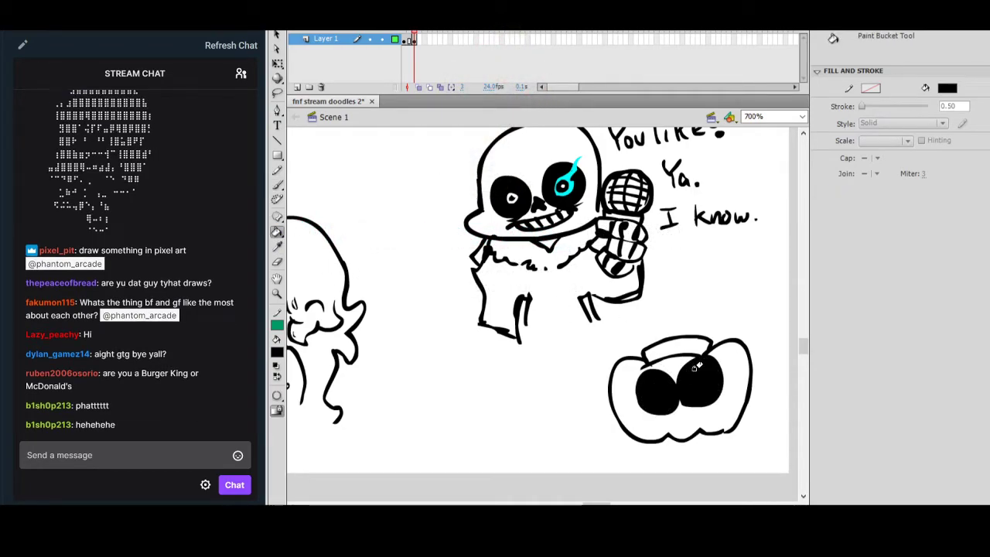
Brush white highlights onto both of the pumpkin's black eyes and set the fill color back to black.
click(277, 184)
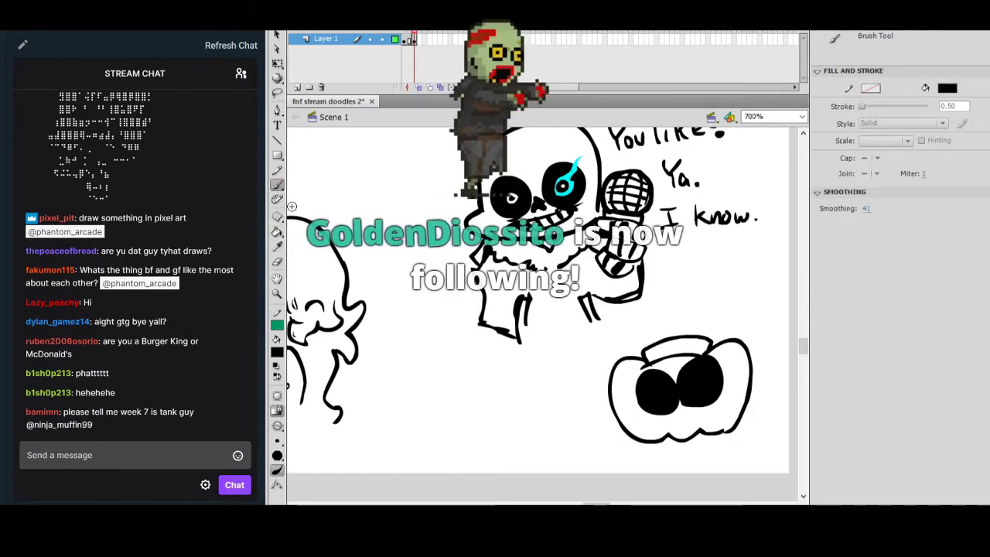
click(277, 352)
click(290, 424)
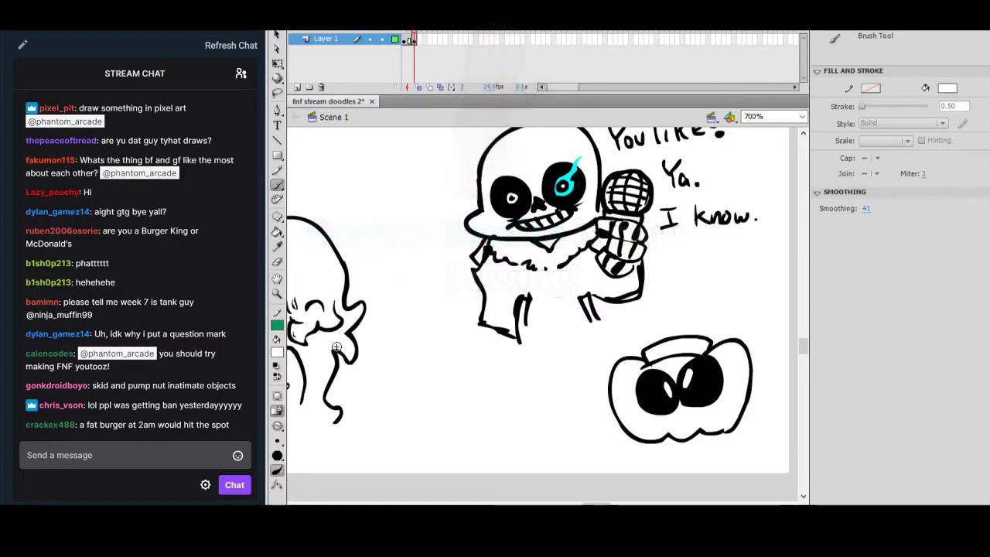
click(277, 352)
click(288, 379)
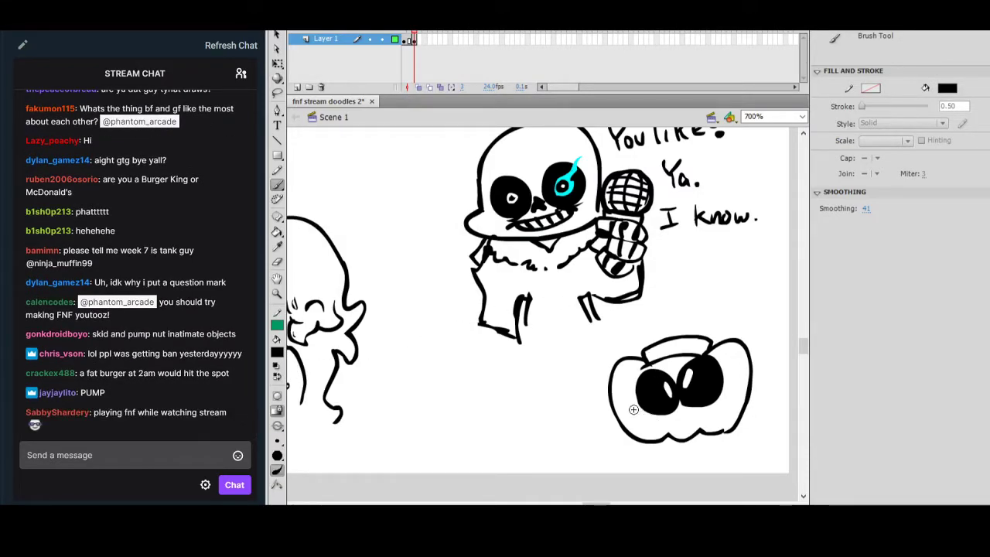
Brush a crooked grin with a small tooth at one end and a black-filled lip beneath the pumpkin's eyes.
drag(635, 422, 697, 413)
key(ctrl+z)
drag(637, 414, 704, 412)
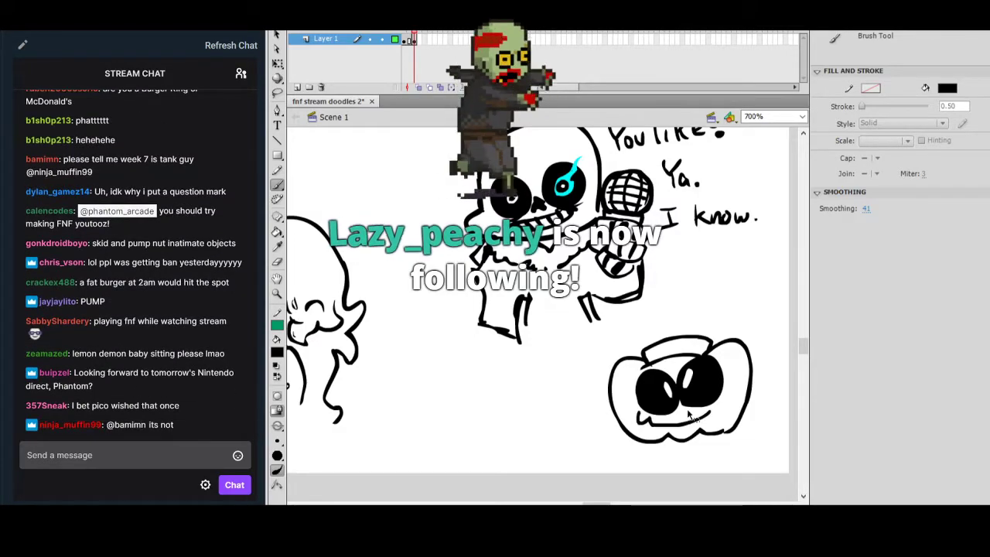
drag(642, 416, 652, 417)
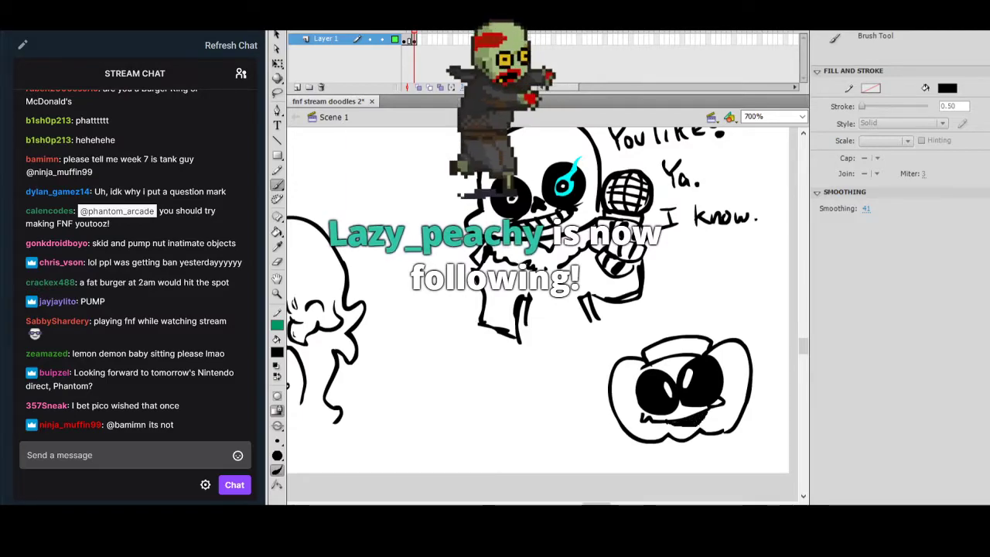
Brush a round head beside the pumpkin with two arched closed eyes and a wide open laughing mouth.
mouse_move(720, 368)
mouse_down()
mouse_move(699, 360)
mouse_move(700, 382)
mouse_up()
mouse_move(598, 375)
mouse_down()
mouse_move(580, 354)
mouse_move(528, 364)
mouse_up()
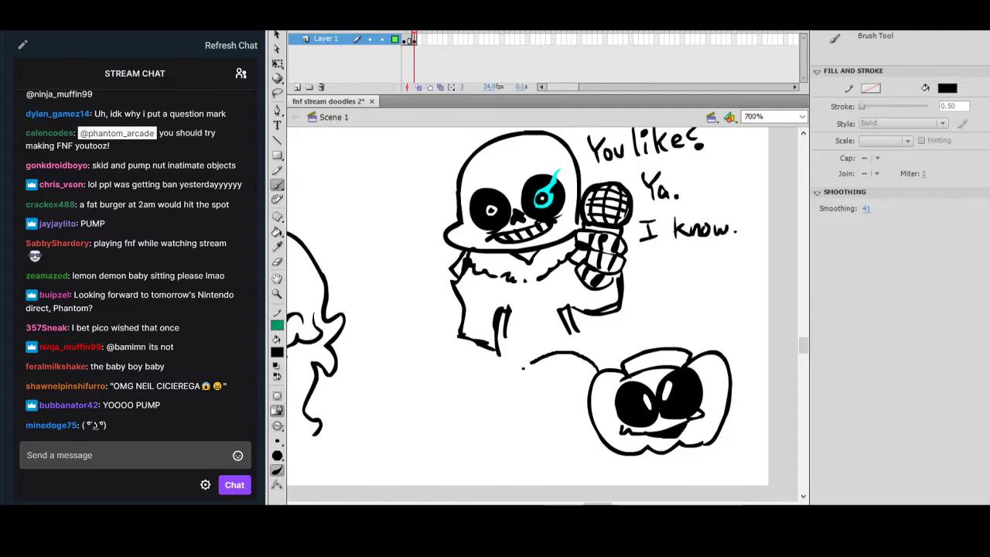
drag(545, 455, 597, 447)
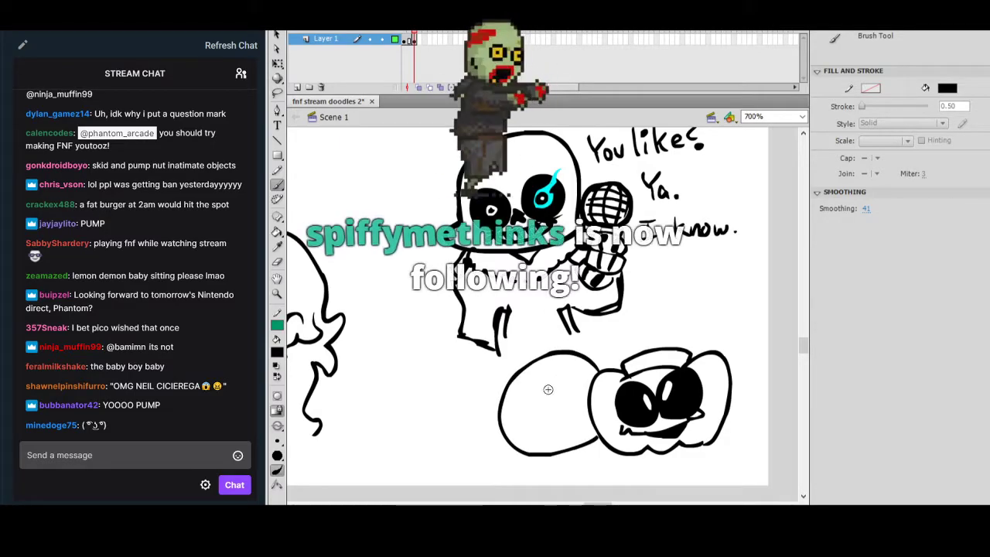
mouse_move(586, 405)
mouse_down()
mouse_move(588, 384)
mouse_move(553, 378)
mouse_move(591, 374)
mouse_move(540, 376)
mouse_move(547, 358)
mouse_up()
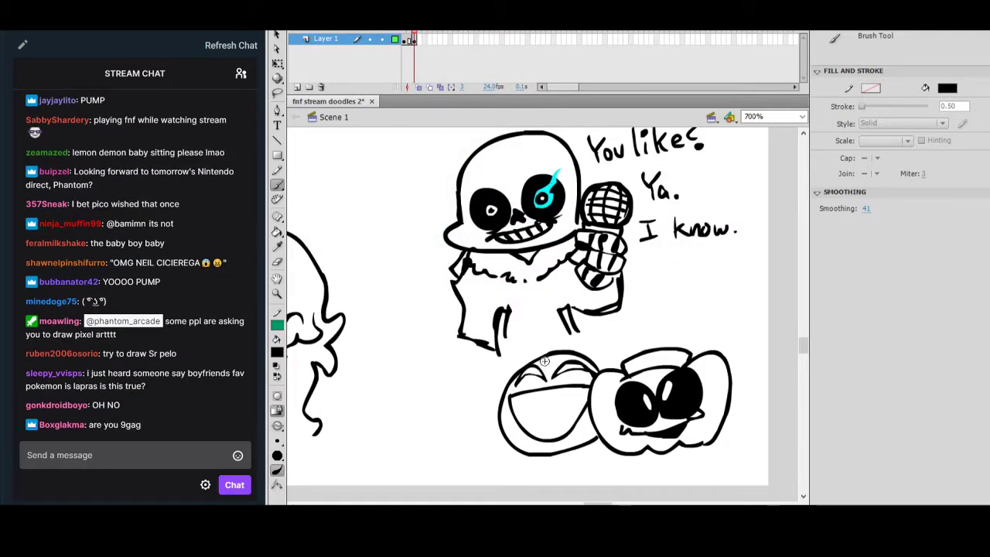
Fill the round head's closed eyes and open mouth with black and brush short stitch marks around the mouth's edge.
click(277, 232)
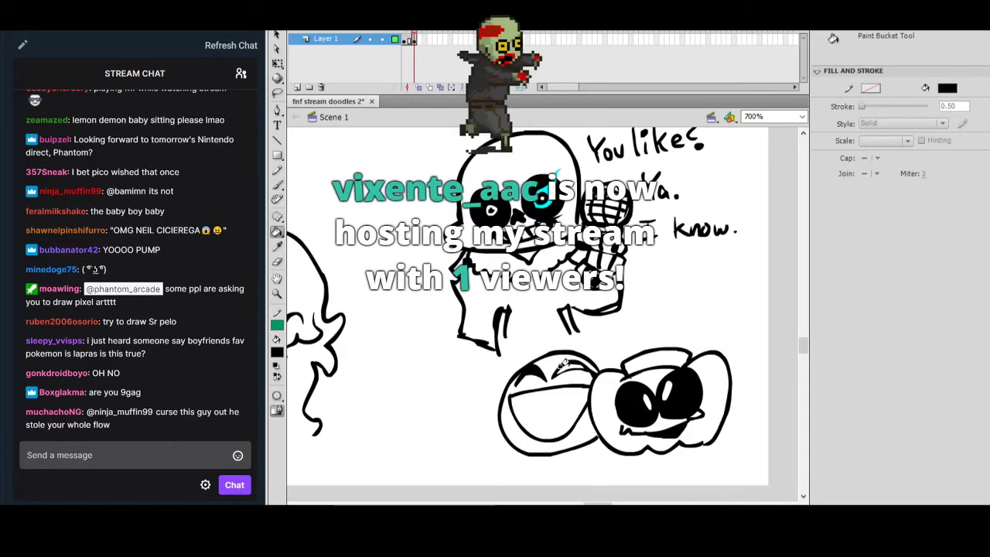
click(551, 408)
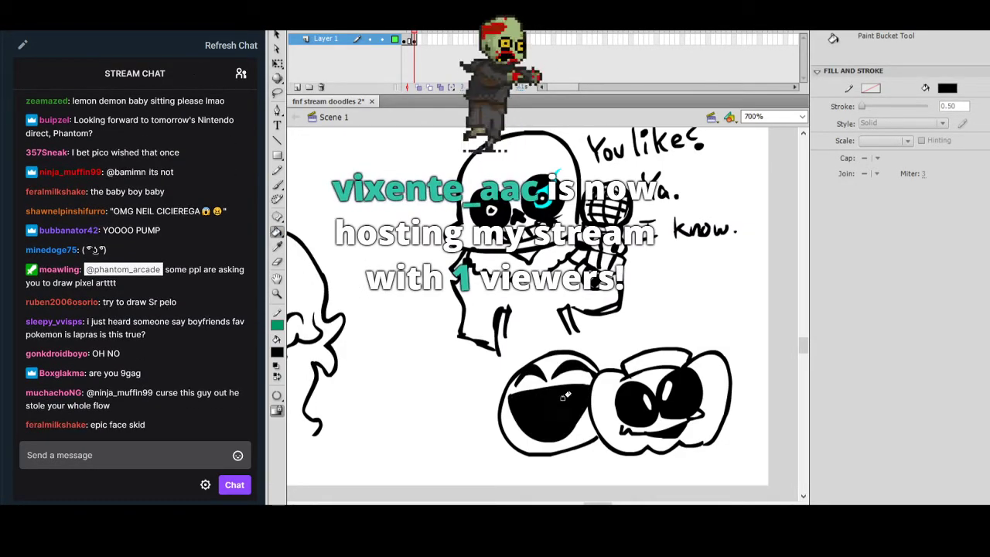
click(278, 185)
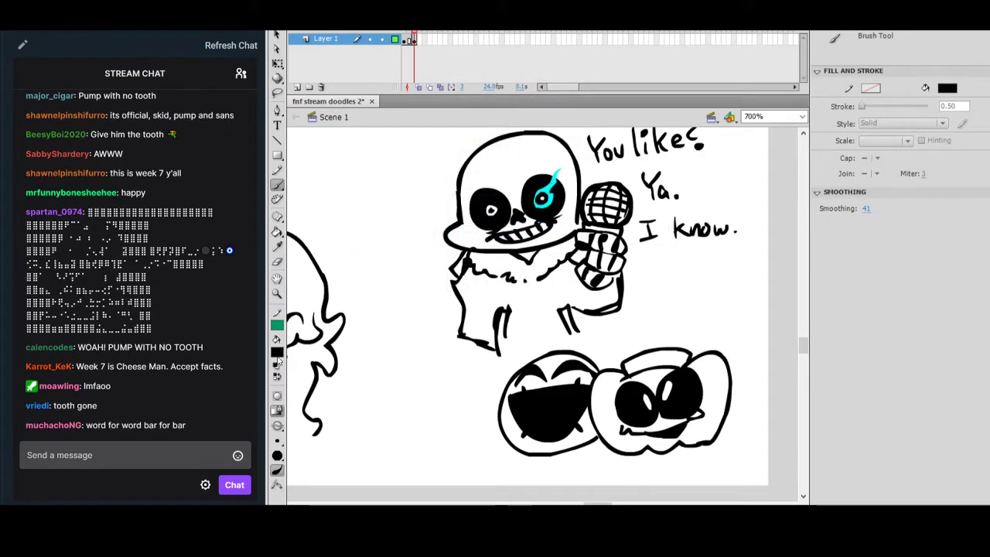
Set the fill color to orange (RGB 251, 155, 26) and fill the pumpkin head, leaving its stem white.
click(277, 352)
click(471, 367)
click(766, 220)
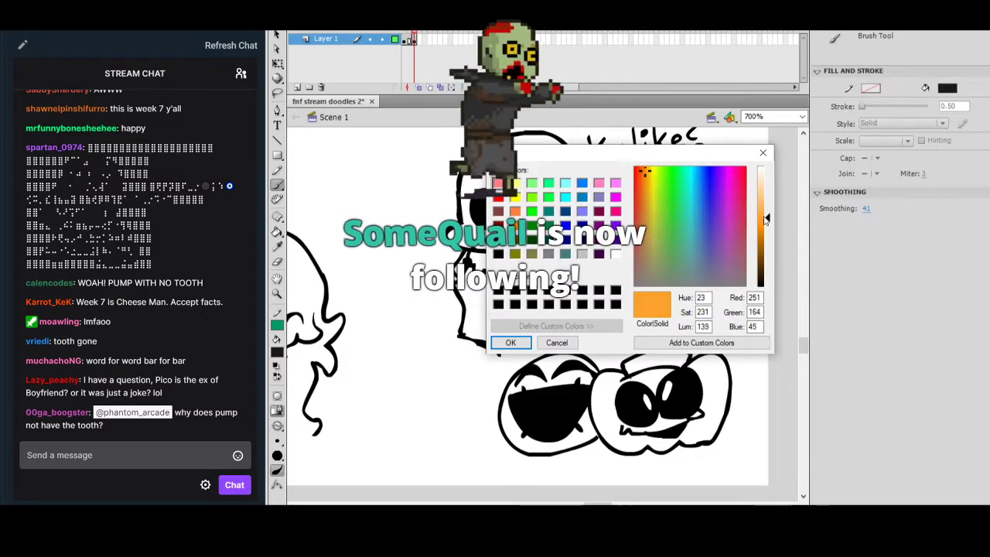
click(510, 342)
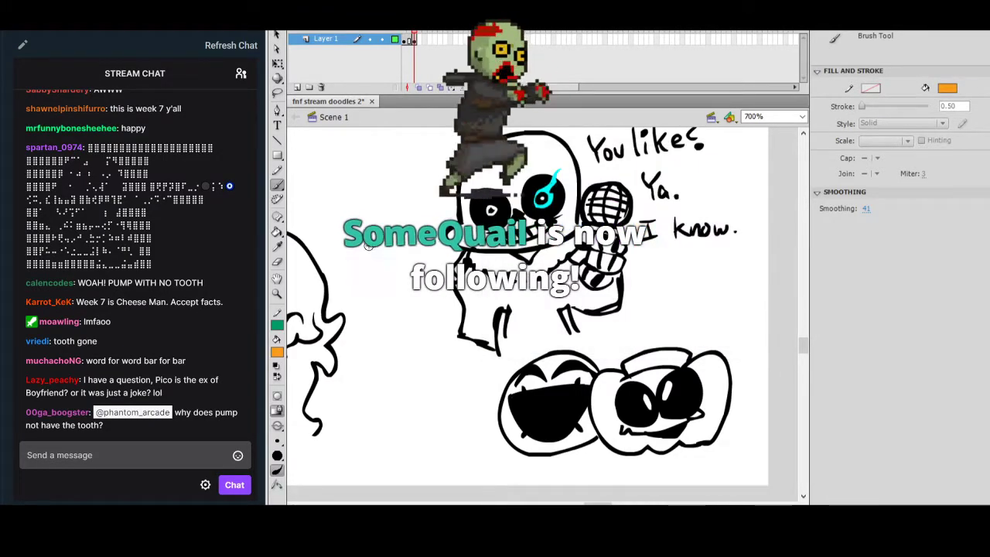
click(277, 232)
click(697, 363)
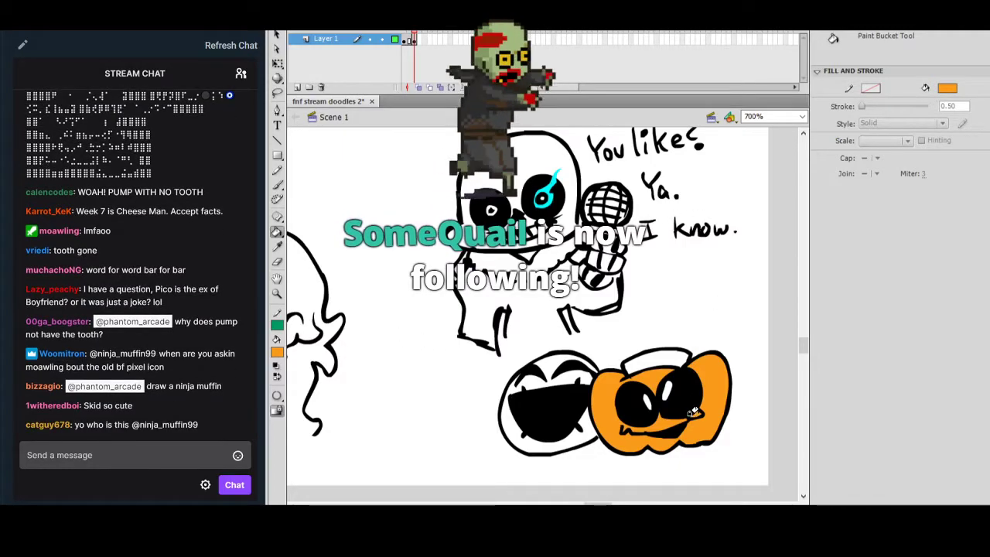
Mix a dark magenta fill color, RGB 159, 26, 83.
click(278, 355)
click(475, 366)
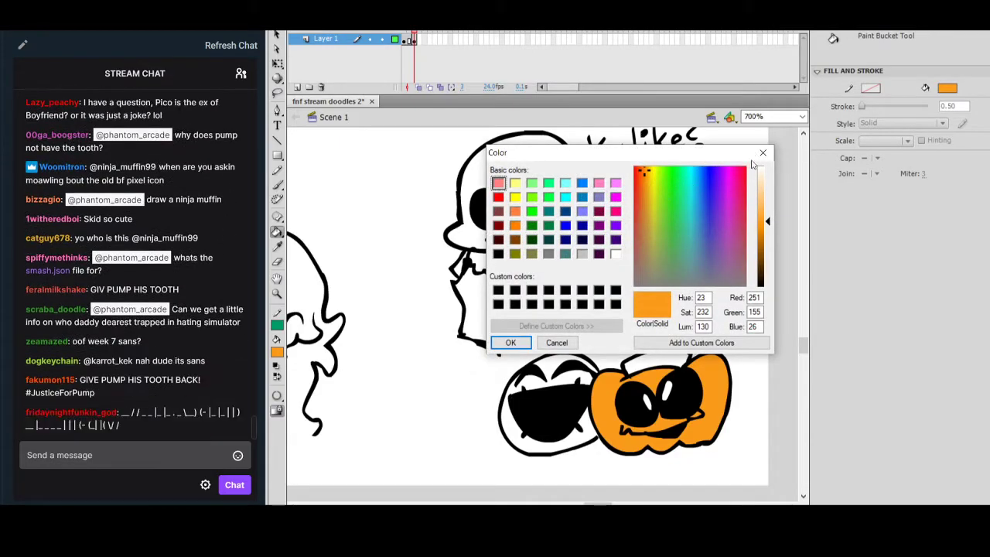
click(636, 194)
drag(766, 222, 766, 243)
click(739, 198)
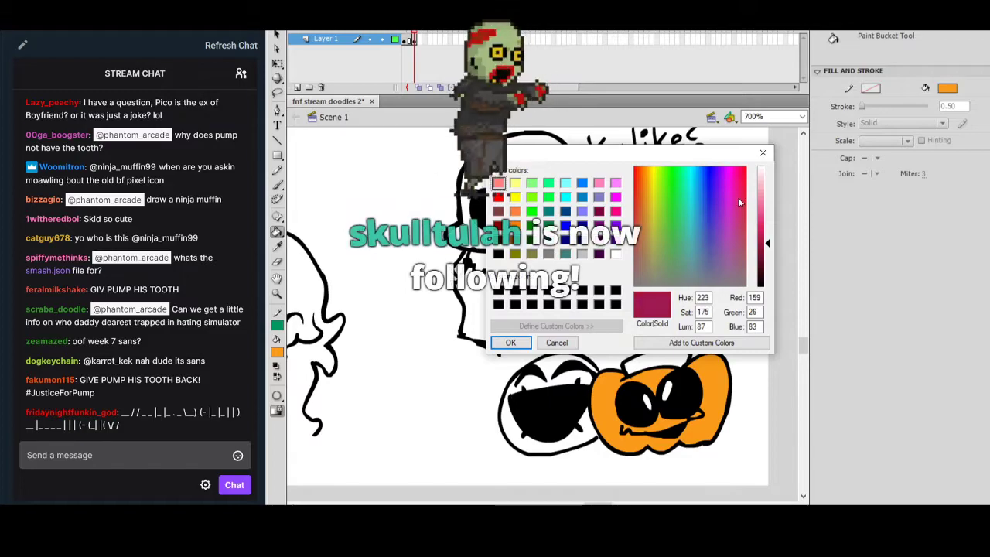
click(521, 342)
Pencil a closed outline around both of the pumpkin's eyes and fill the area inside it with the dark magenta.
ctrl+click(650, 389)
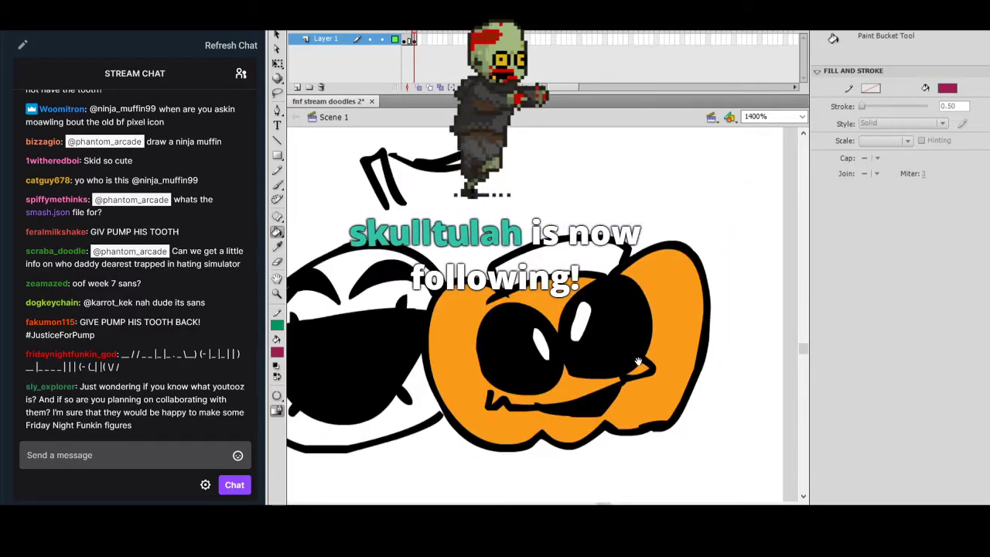
drag(642, 361, 634, 364)
key(y)
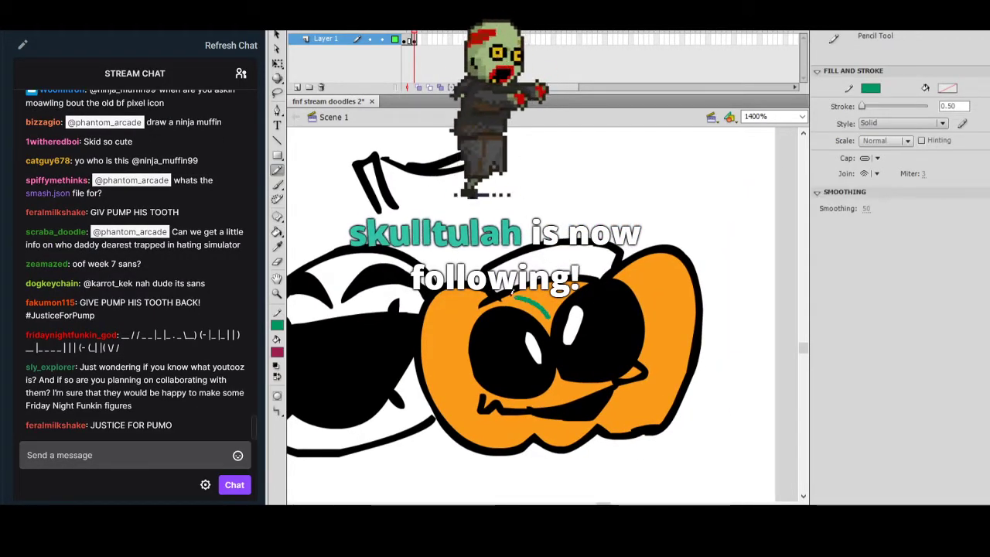
mouse_move(459, 334)
mouse_down()
mouse_move(479, 395)
mouse_move(514, 402)
mouse_move(566, 382)
mouse_move(630, 378)
mouse_move(661, 339)
mouse_move(657, 286)
mouse_move(616, 270)
mouse_move(591, 276)
mouse_move(544, 313)
mouse_move(562, 290)
mouse_move(606, 272)
mouse_up()
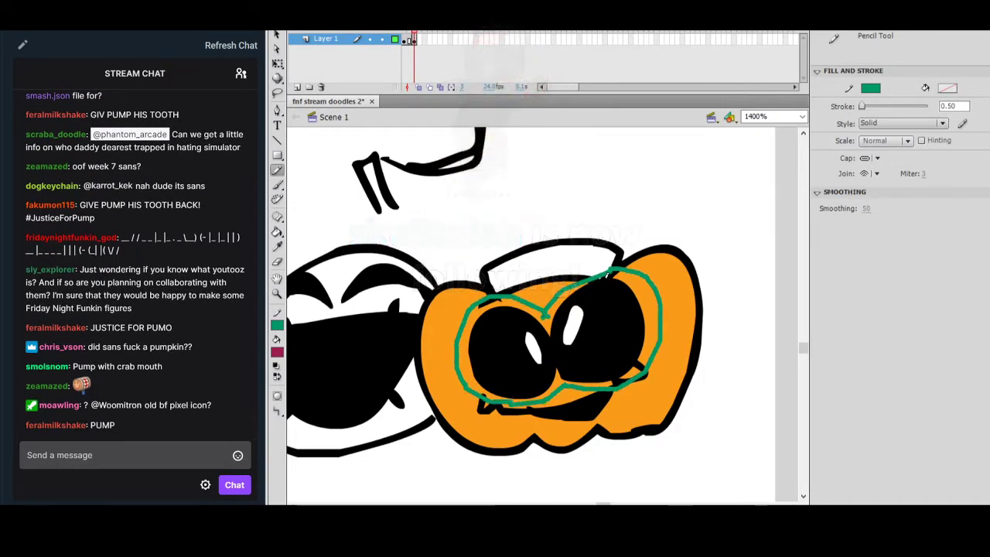
click(277, 232)
click(503, 302)
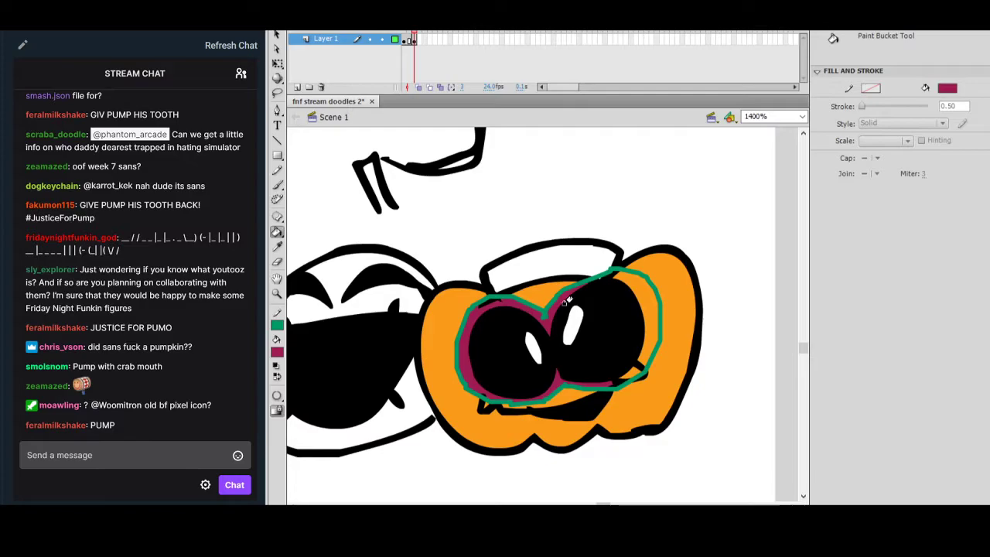
click(634, 285)
click(624, 376)
Lasso the pumpkin head and remove the green pencil stroke around its eyes by setting no stroke color.
drag(673, 326, 731, 334)
key(l)
mouse_move(707, 207)
mouse_down()
mouse_move(503, 457)
mouse_move(716, 203)
mouse_up()
click(277, 325)
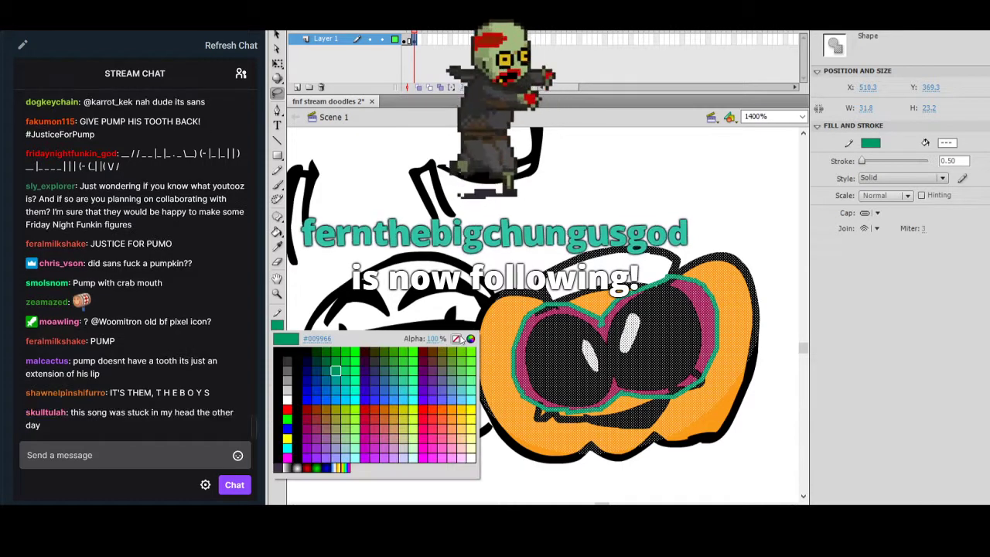
click(456, 338)
click(464, 340)
ctrl+alt+click(468, 341)
Pencil curved boundary lines above and below the round head's closed eyes, from one side of the face to the other.
key(ctrl+equal)
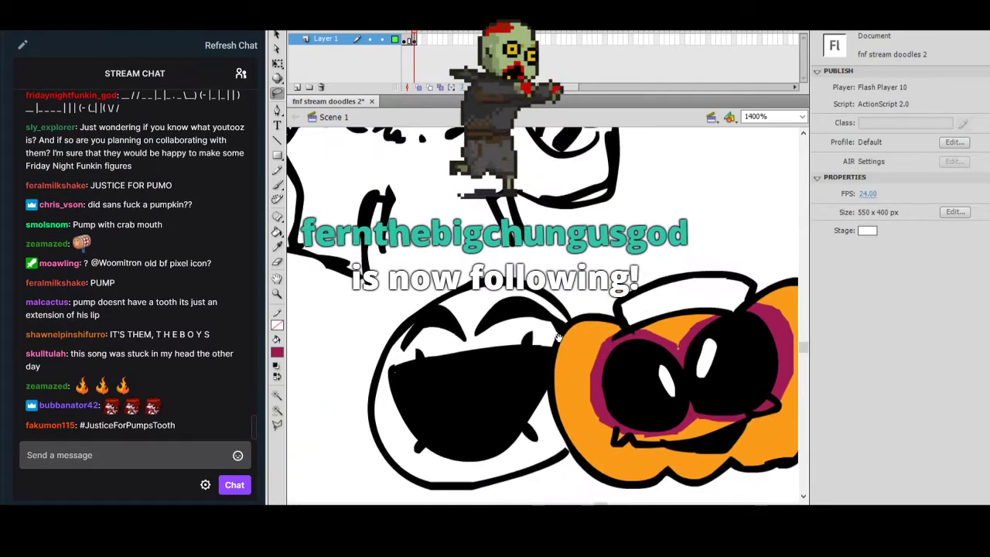
click(277, 170)
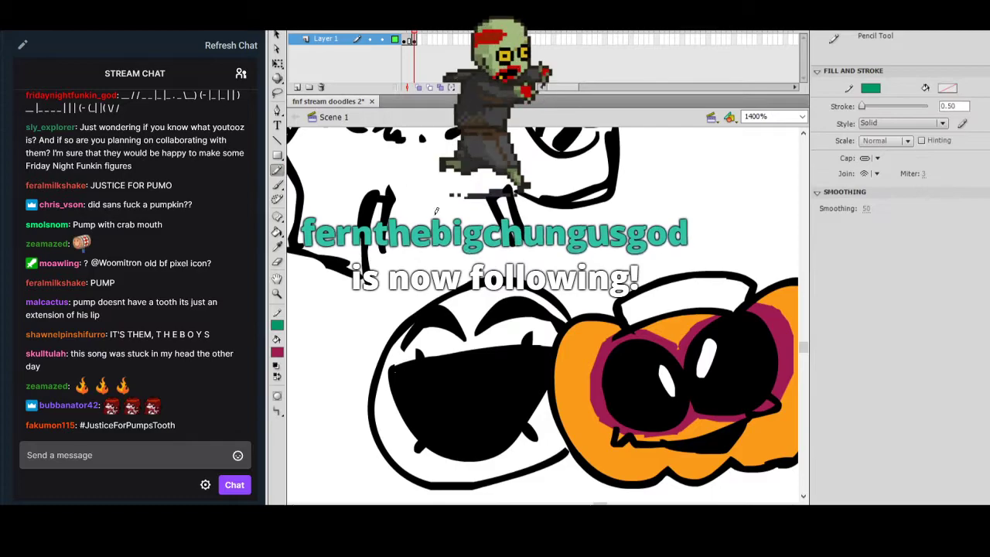
drag(405, 320, 399, 358)
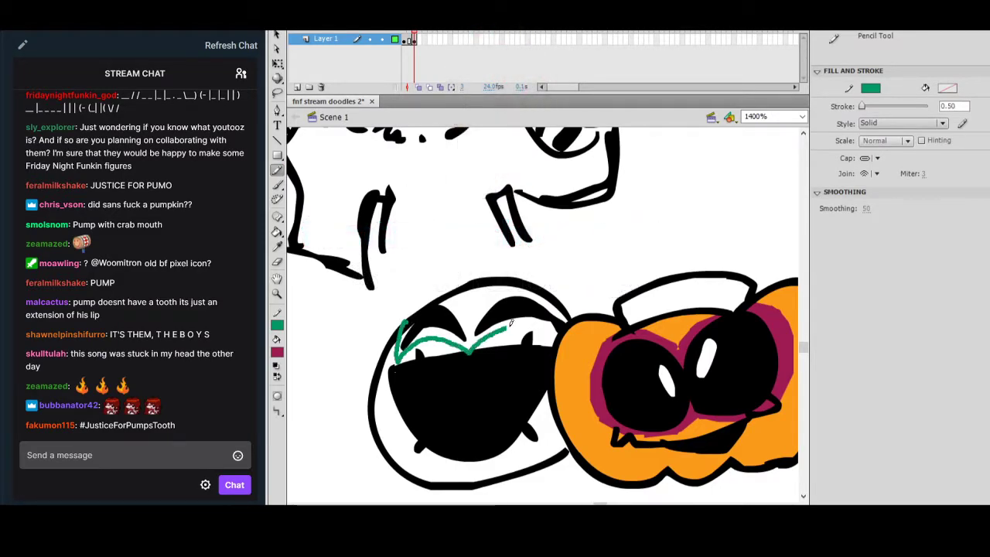
drag(507, 325, 572, 353)
drag(501, 287, 584, 341)
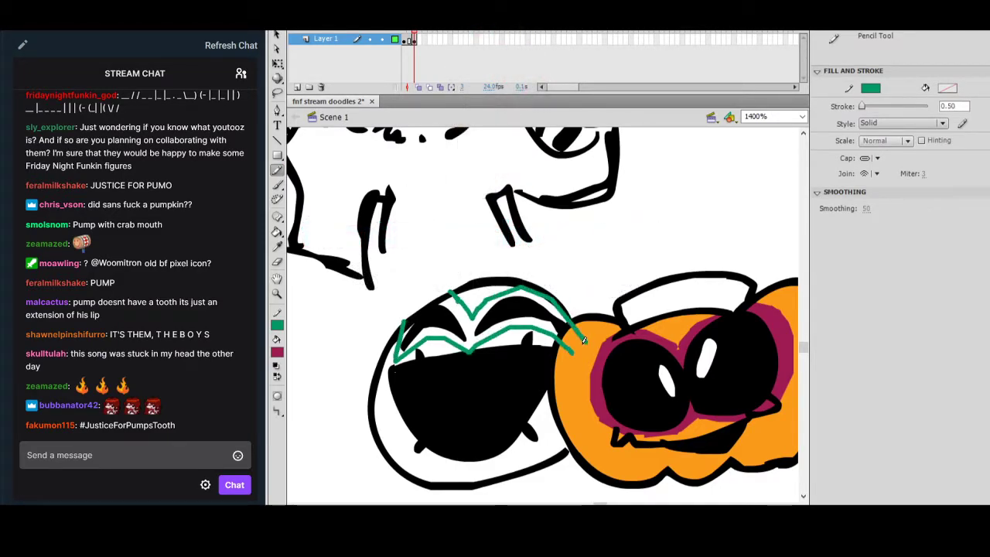
Set the fill color to bright blue and fill the penciled areas around the round head's closed eyes.
click(277, 352)
click(471, 366)
click(693, 170)
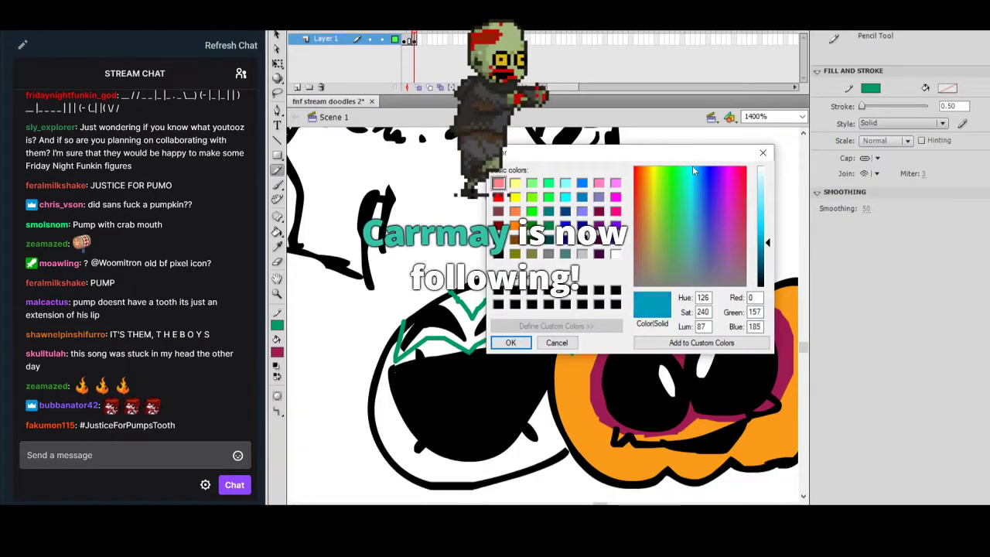
drag(765, 222, 765, 212)
mouse_move(702, 177)
mouse_down()
mouse_move(707, 192)
mouse_move(700, 174)
mouse_up()
click(511, 343)
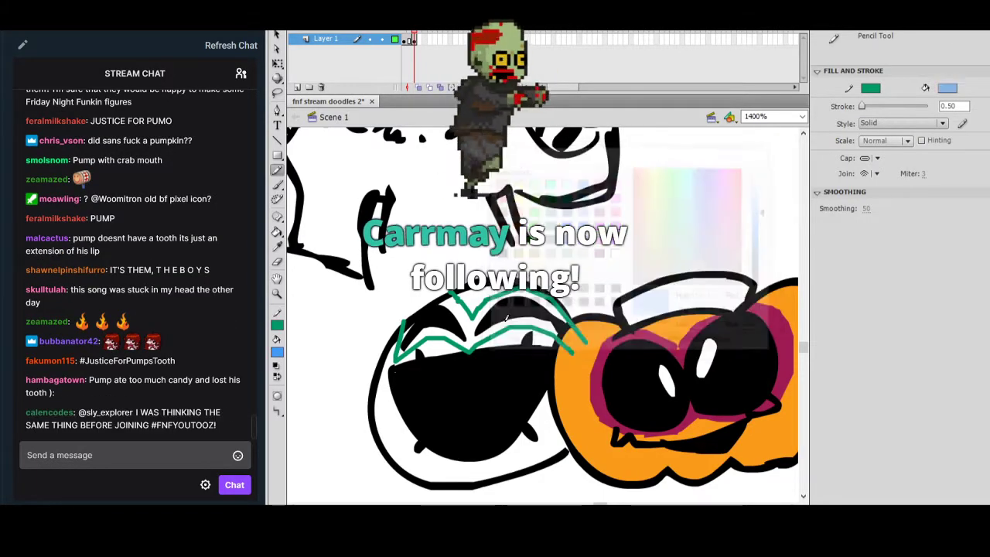
click(277, 232)
click(484, 317)
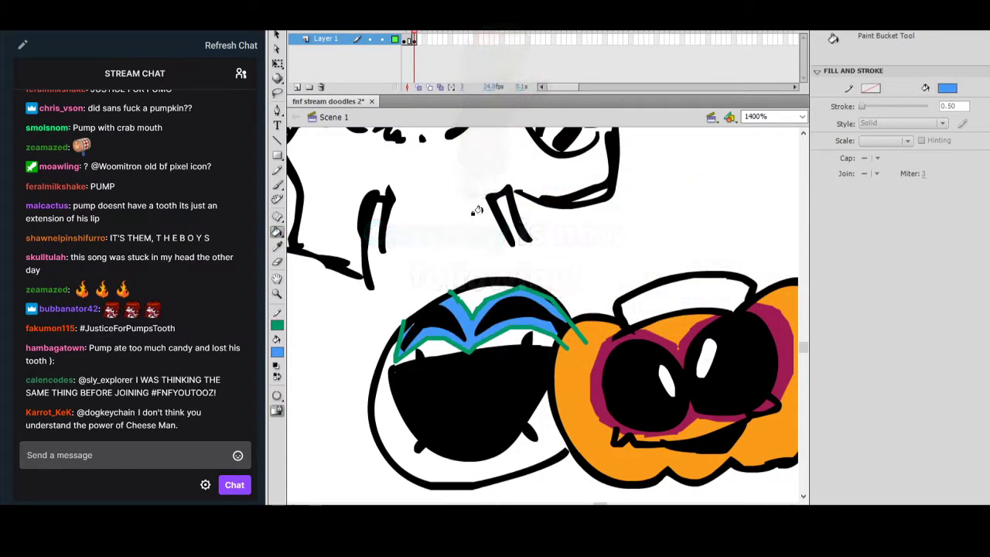
Refill the areas around the round head's closed eyes with a softer light blue, RGB 149, 180, 232.
click(277, 353)
click(473, 364)
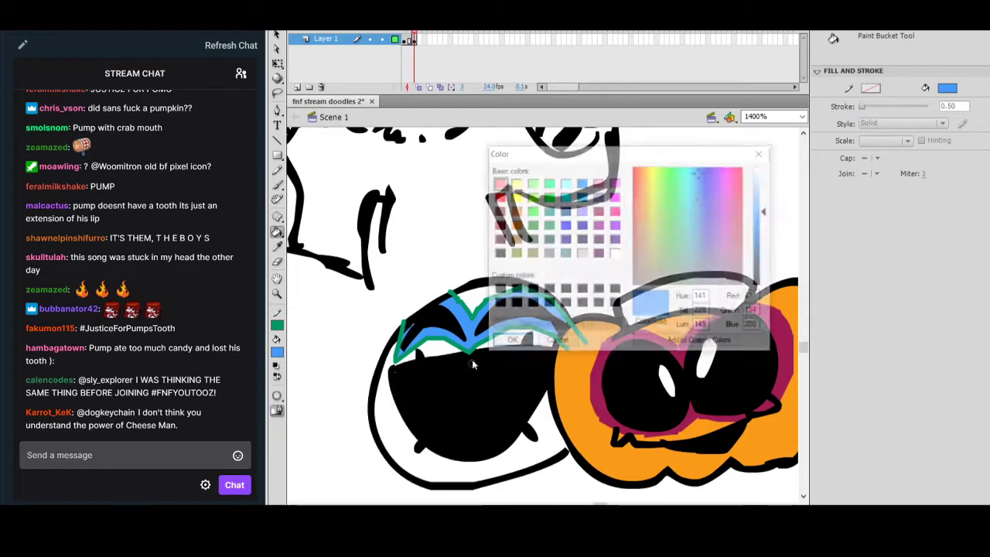
click(701, 209)
click(762, 198)
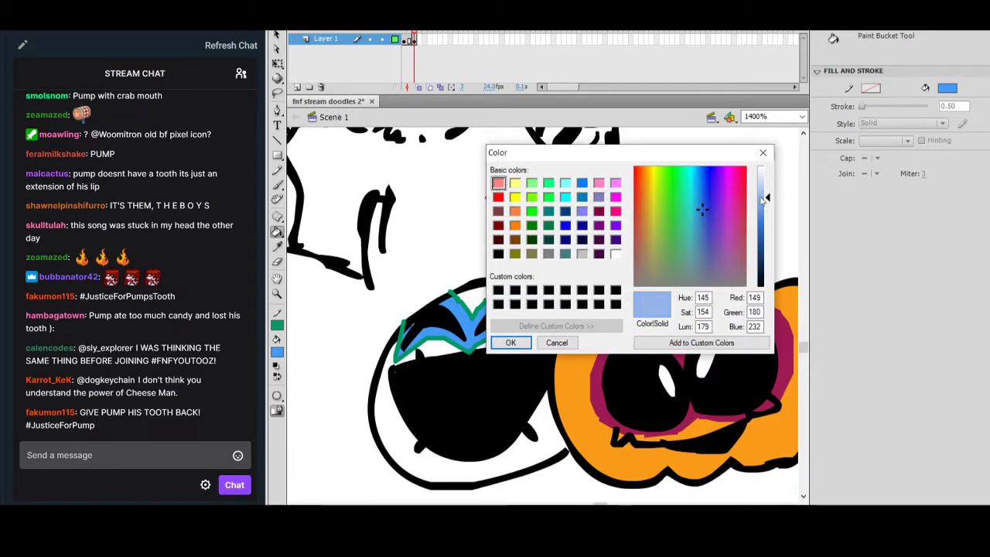
click(510, 341)
click(454, 311)
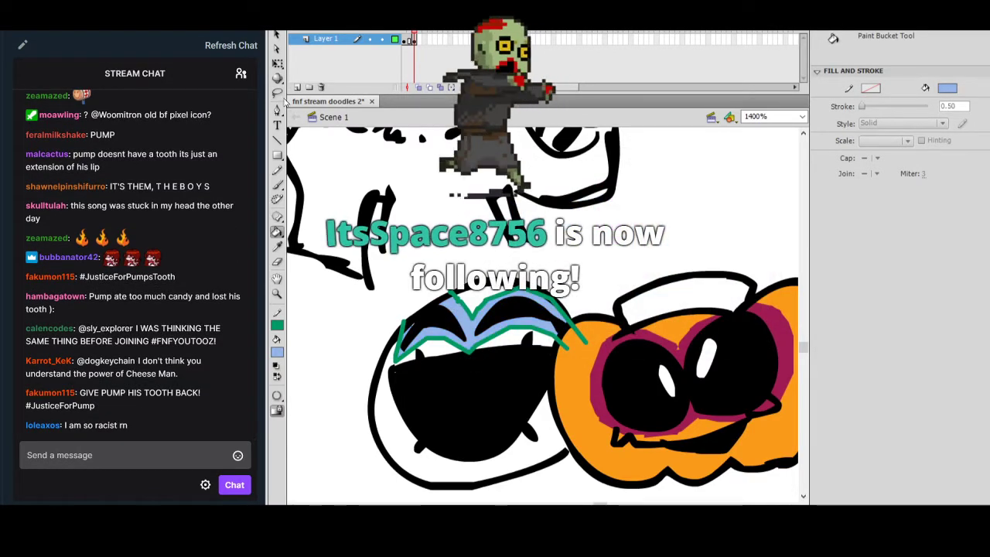
Lasso the upper part of the round head and remove the green pencil stroke around its eye shading.
click(278, 93)
mouse_move(559, 259)
mouse_down()
mouse_move(415, 387)
mouse_move(662, 267)
mouse_up()
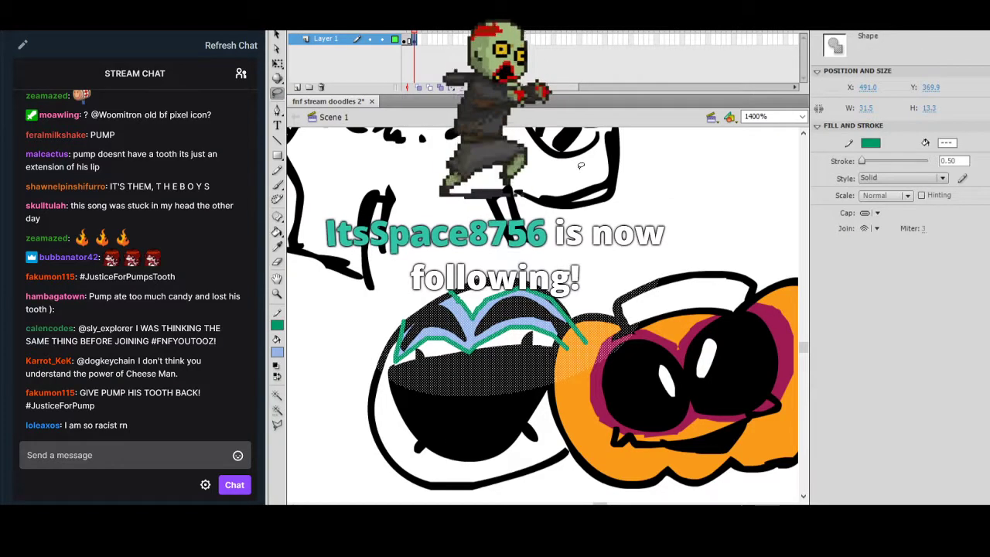
click(277, 327)
click(440, 338)
click(685, 321)
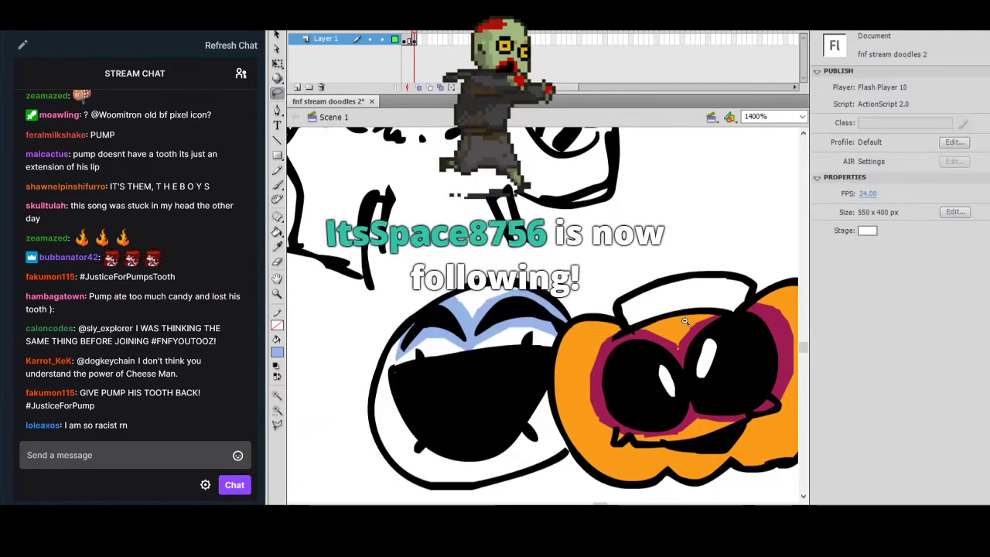
Sample the pumpkin's orange, adjust it to a muted orange (RGB 218, 137, 103) and apply it to the shading around the pumpkin's eyes.
ctrl+shift+click(639, 340)
drag(588, 306, 610, 346)
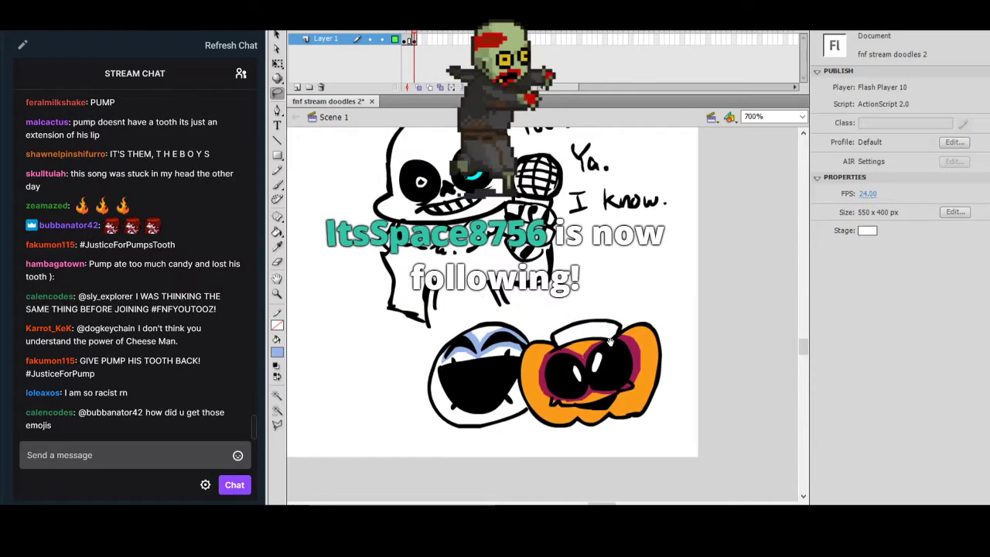
key(i)
click(578, 343)
click(277, 352)
click(474, 364)
drag(641, 179, 640, 214)
drag(760, 220, 759, 212)
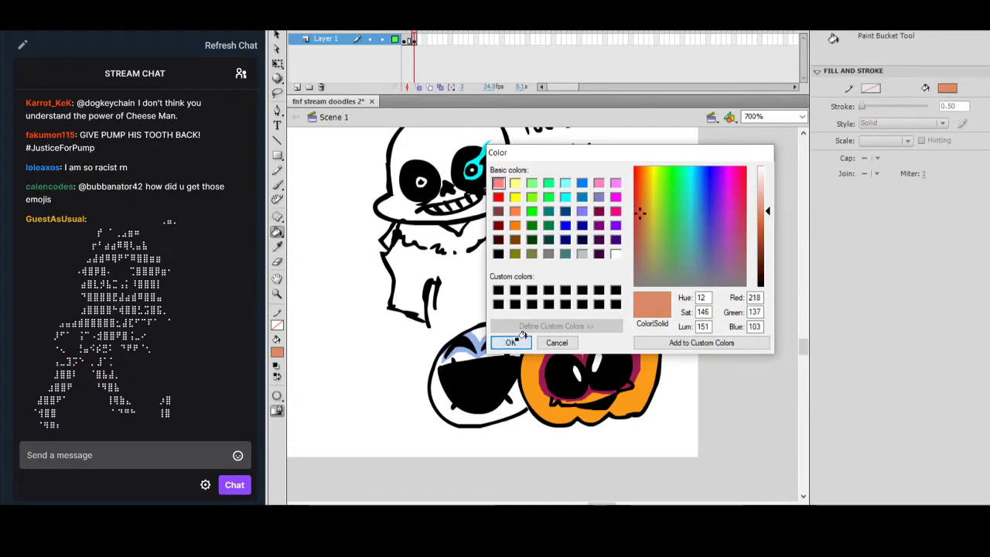
click(511, 343)
click(580, 357)
Set the fill color to red and refill the shading around both of the pumpkin's eyes with it.
click(277, 352)
click(473, 364)
drag(638, 214, 635, 218)
drag(763, 221, 763, 224)
click(511, 342)
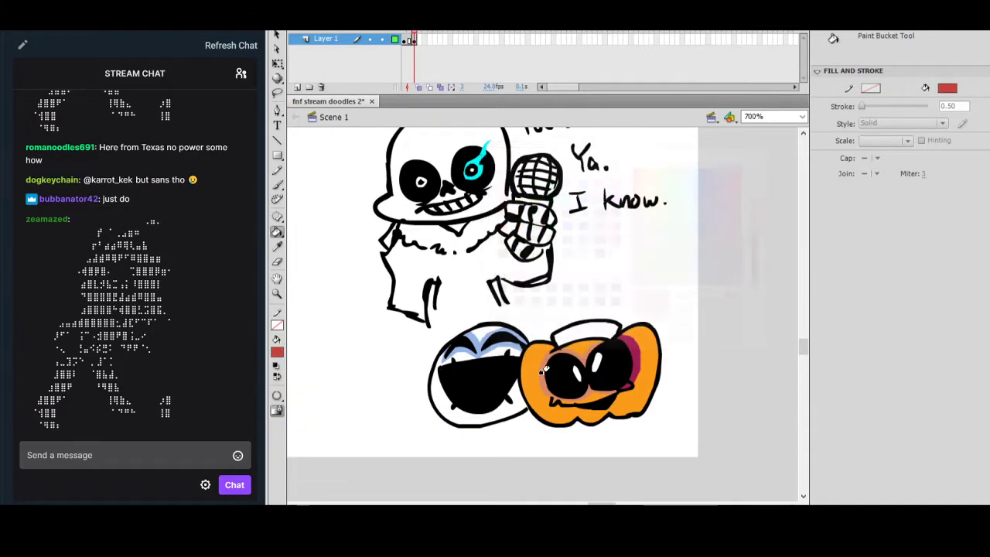
click(549, 363)
click(624, 338)
Mix a custom green as the fill color.
mouse_move(646, 308)
mouse_down()
mouse_move(690, 331)
mouse_move(719, 332)
mouse_up()
click(277, 353)
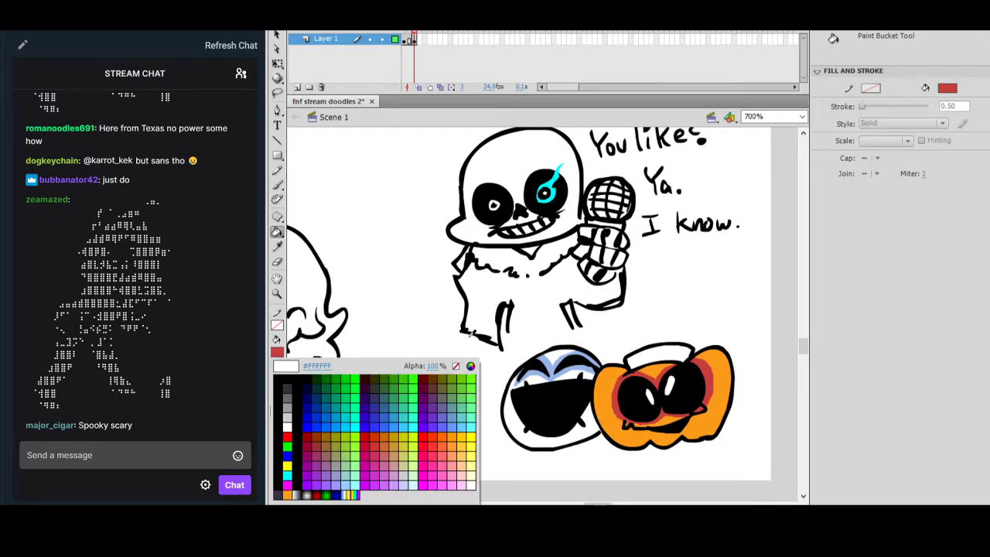
click(467, 365)
mouse_move(672, 232)
mouse_down()
mouse_move(673, 217)
mouse_move(678, 225)
mouse_up()
key(Return)
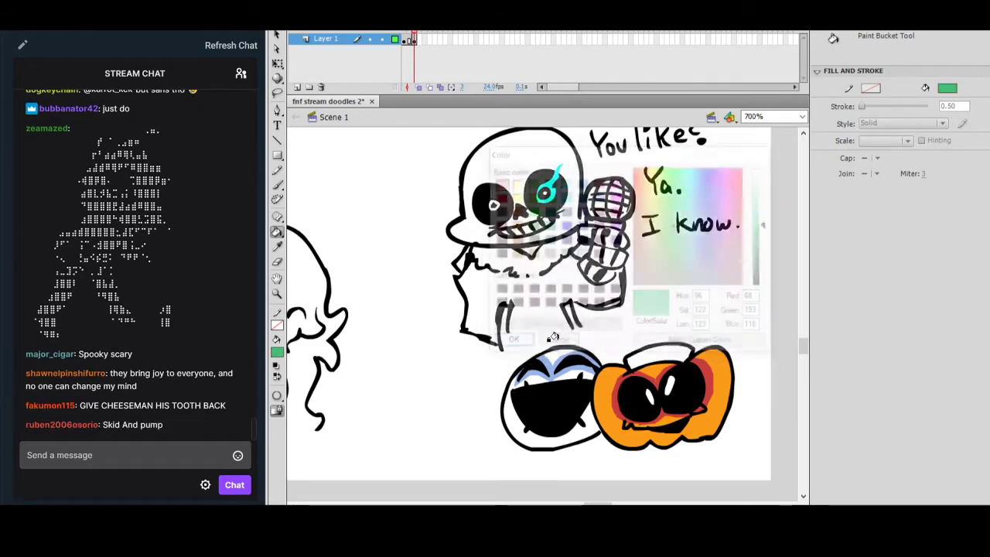
Set the fill color to black and brush the open, box-shaped outline of a cheese head between the sword figure and Sans.
scroll(619, 308, left, 2)
scroll(619, 307, up, 1)
scroll(619, 307, left, 5)
scroll(618, 307, up, 4)
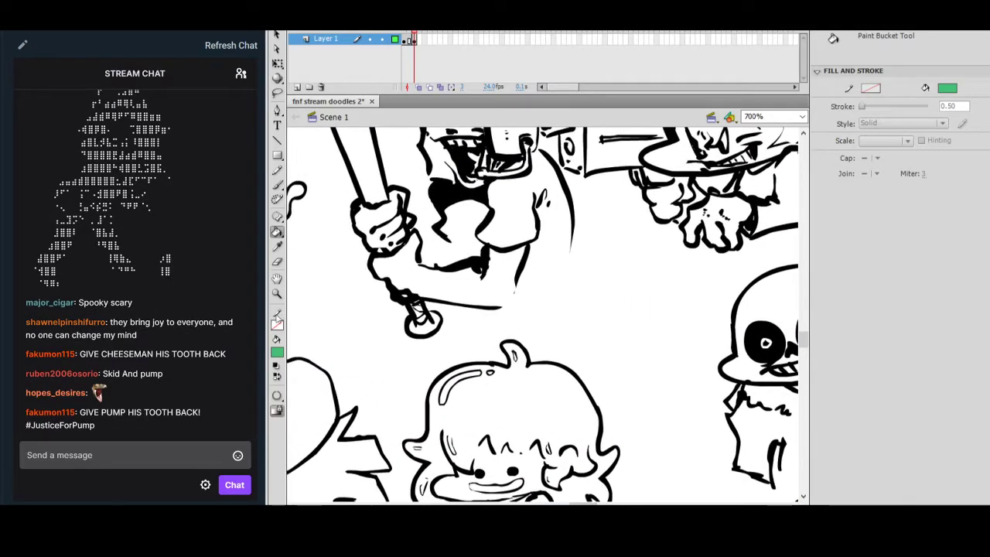
click(277, 352)
click(290, 375)
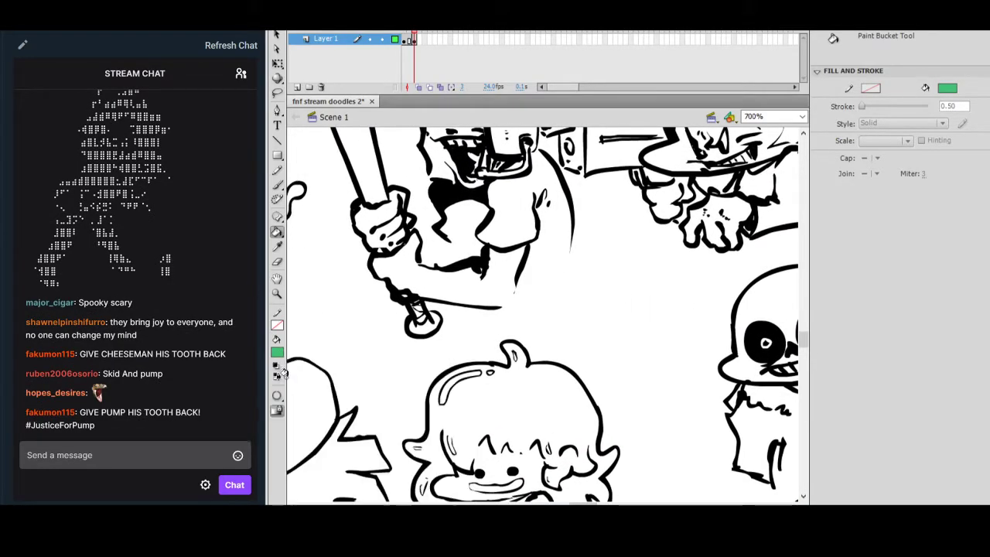
click(277, 186)
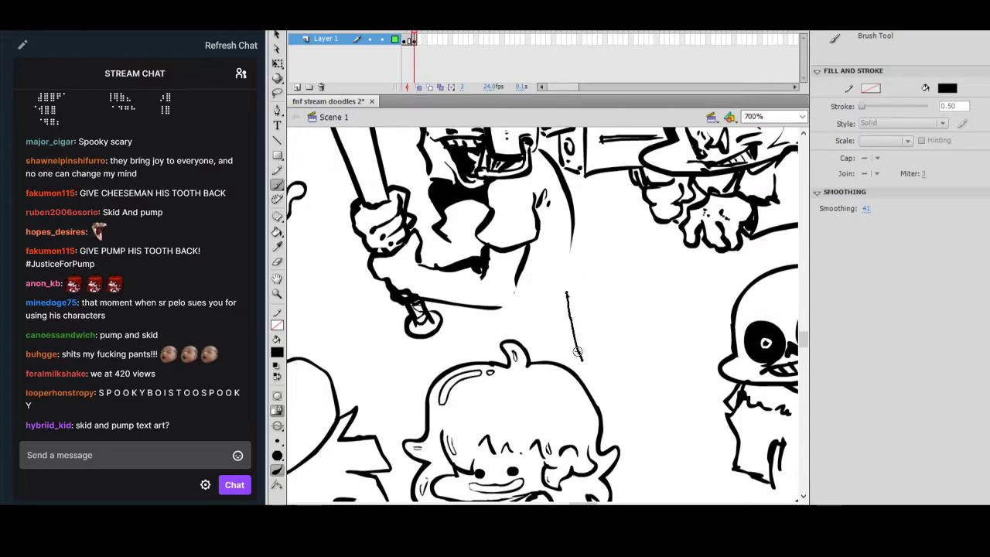
drag(559, 284, 576, 350)
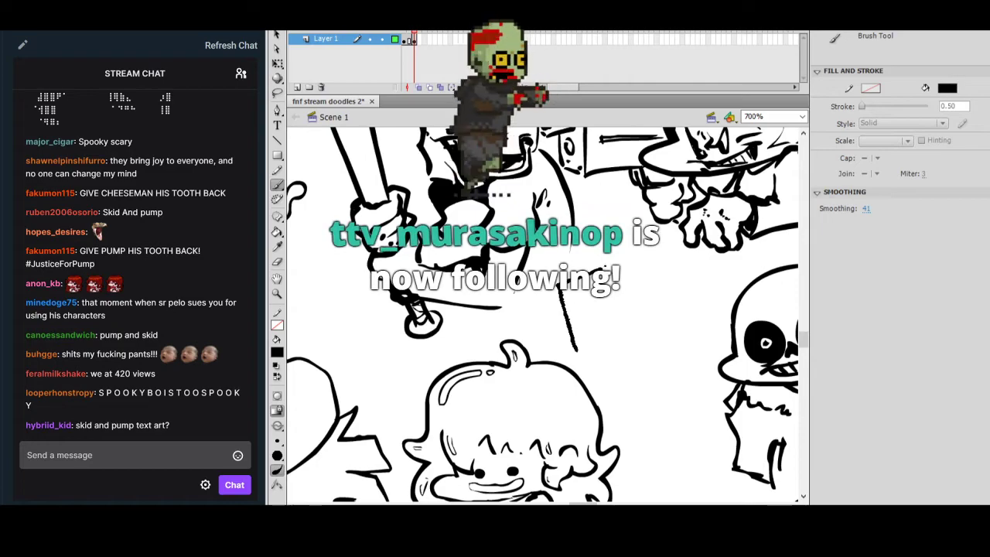
mouse_move(629, 263)
mouse_down()
mouse_move(737, 270)
mouse_move(722, 360)
mouse_up()
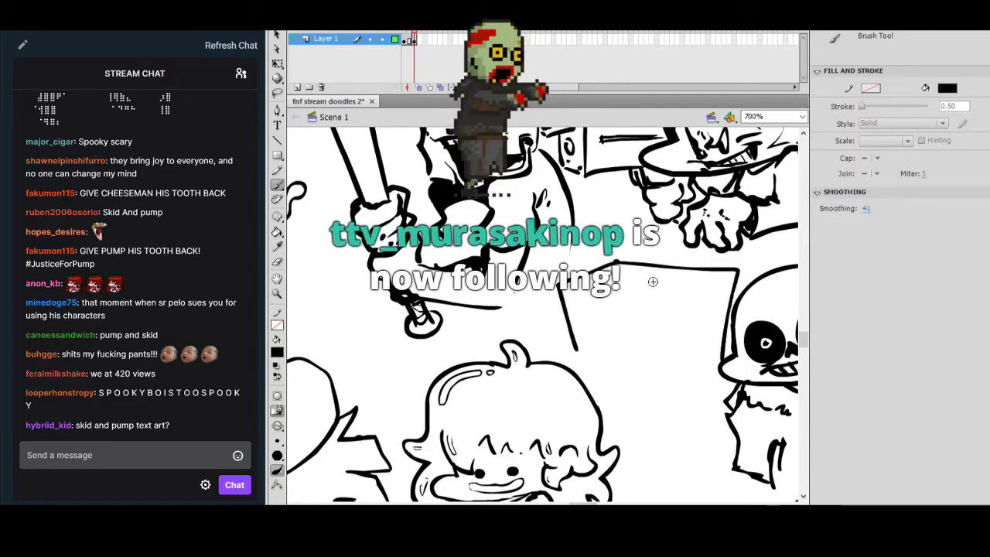
Brush a pair of narrow, scowling eyes with wrinkle lines inside the cheese head's outline.
mouse_move(617, 340)
mouse_down()
mouse_move(597, 330)
mouse_move(606, 345)
mouse_move(625, 343)
mouse_move(617, 350)
mouse_move(630, 345)
mouse_up()
drag(611, 336, 619, 341)
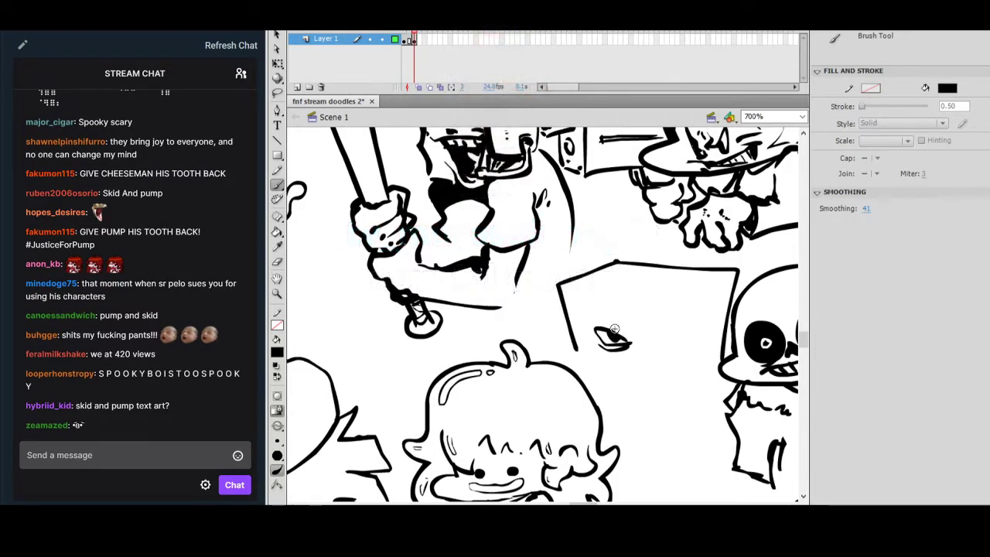
drag(619, 318, 635, 339)
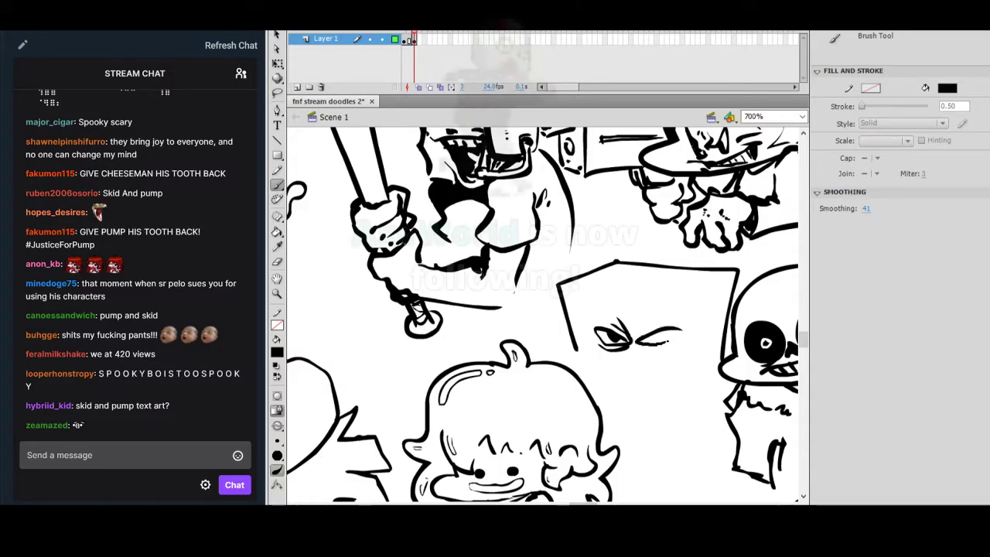
drag(657, 336, 667, 339)
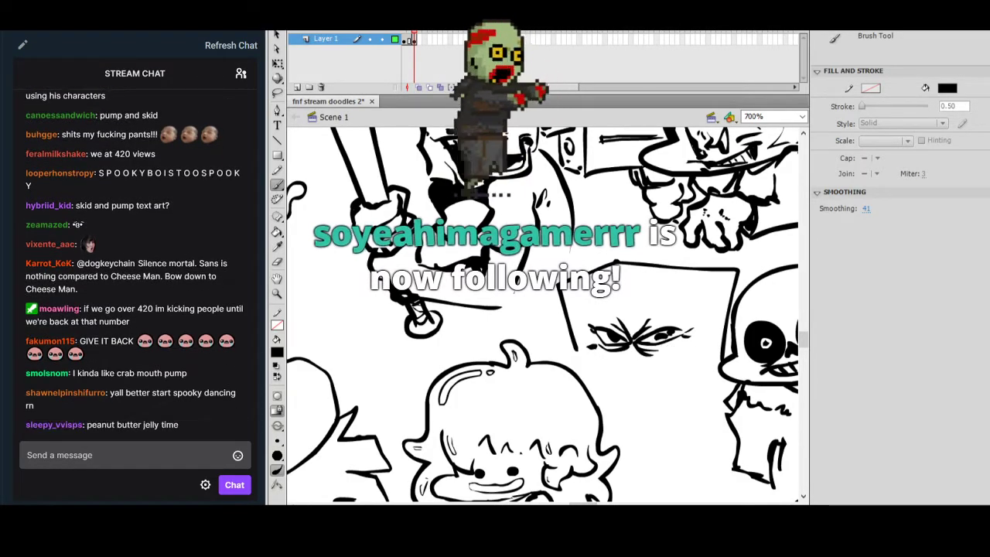
Brush a wide grin below the scowling eyes and fill it with long, pointed teeth.
drag(633, 359, 693, 343)
drag(695, 287, 625, 239)
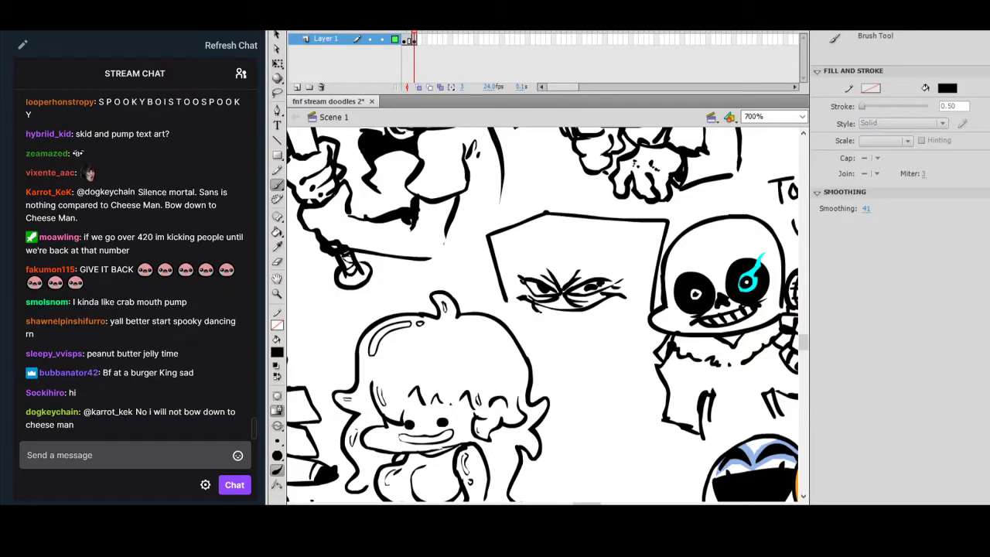
mouse_move(552, 329)
mouse_down()
mouse_move(582, 317)
mouse_move(592, 332)
mouse_move(596, 312)
mouse_move(607, 316)
mouse_up()
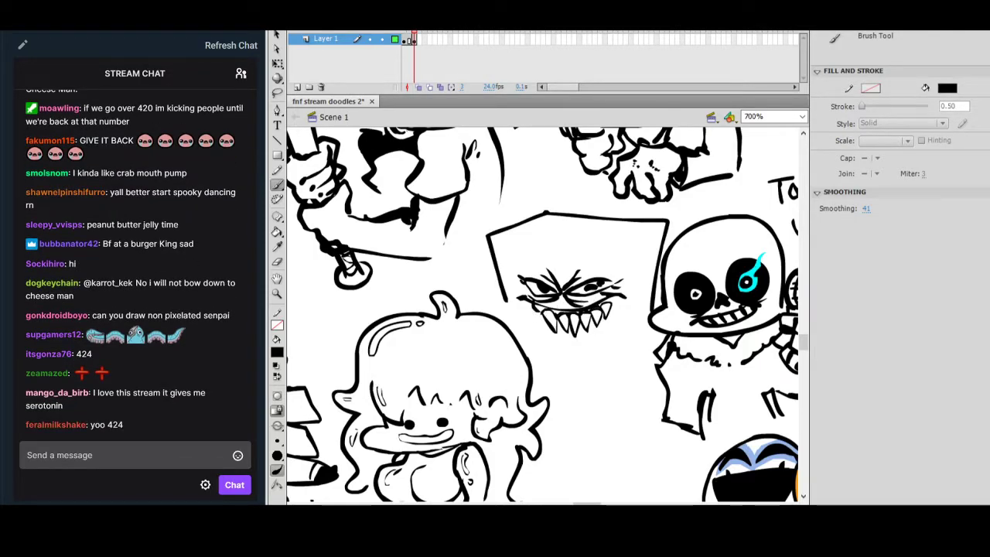
drag(611, 308, 618, 300)
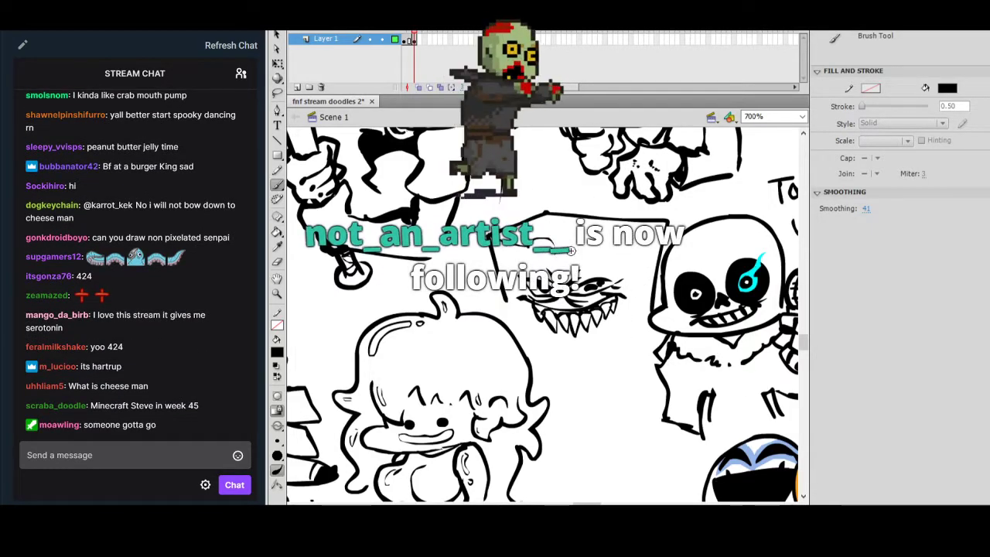
Brush the edges that turn the cheese head into a block and add round holes on its top, front and side.
mouse_move(594, 254)
mouse_down()
mouse_move(620, 256)
mouse_move(662, 225)
mouse_up()
drag(627, 258, 627, 280)
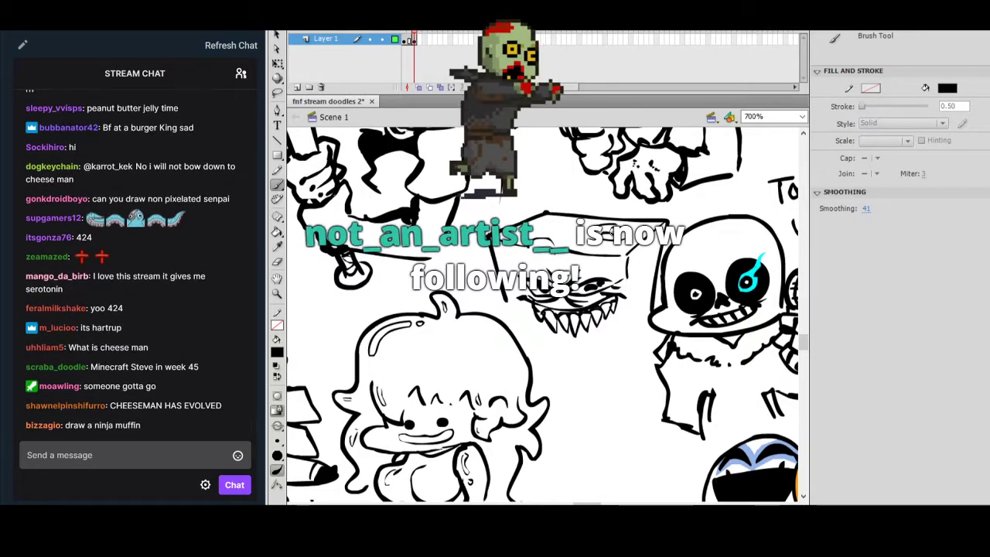
drag(547, 217, 560, 217)
mouse_move(650, 260)
mouse_down()
mouse_move(646, 278)
mouse_move(644, 267)
mouse_up()
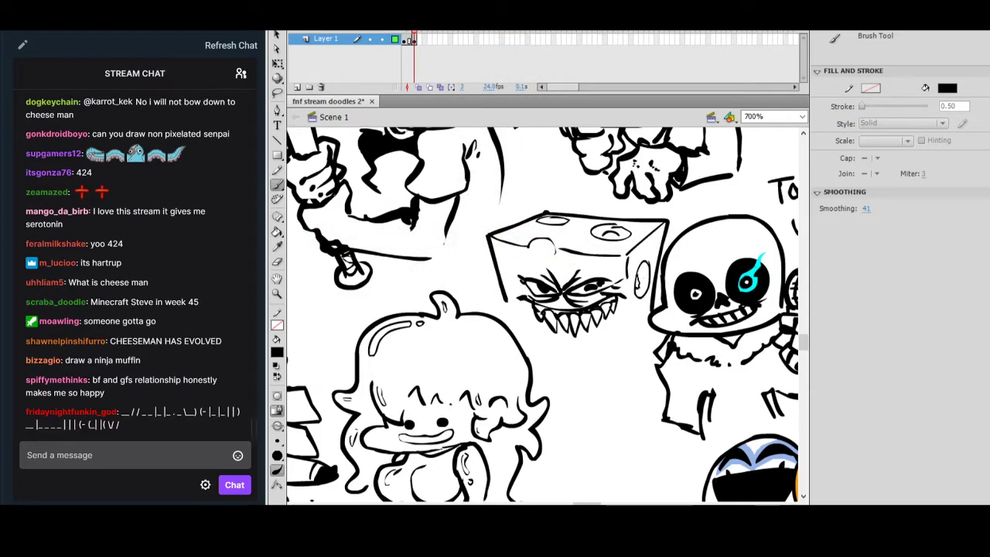
drag(544, 250, 540, 246)
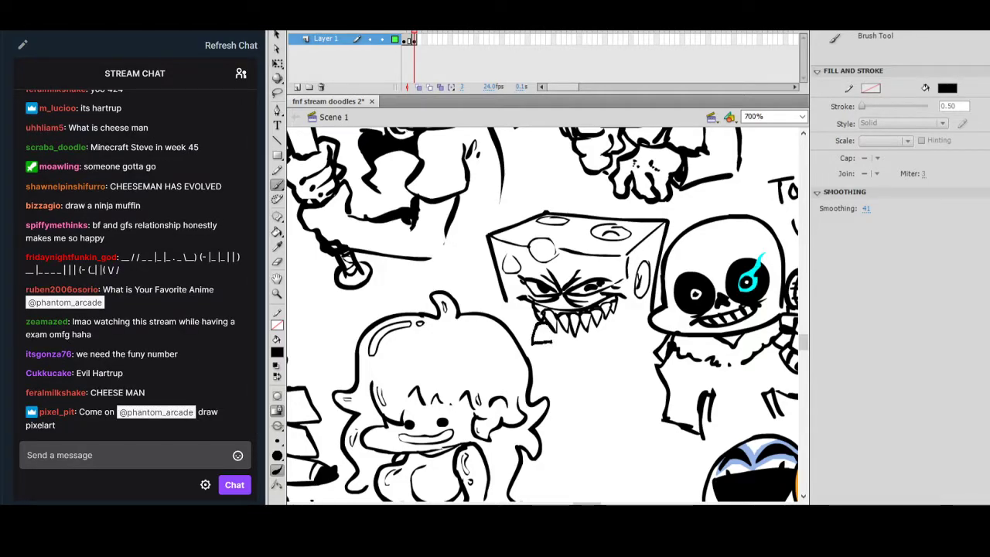
Brush jagged hair beneath the teeth, undo the last finger strokes and redraw the hand as three stacked, rounded fingers.
drag(537, 360, 558, 352)
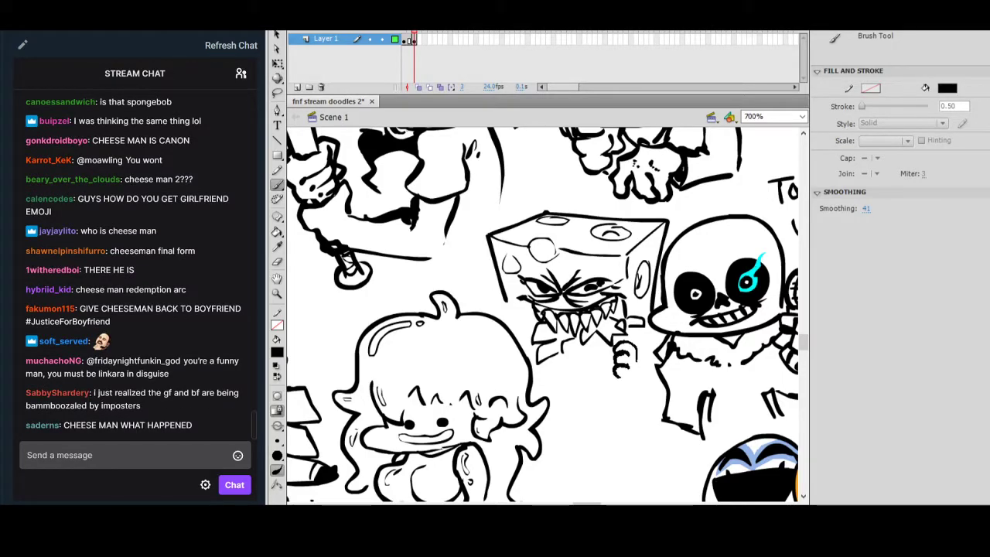
key(ctrl+z)
key(ctrl+z)
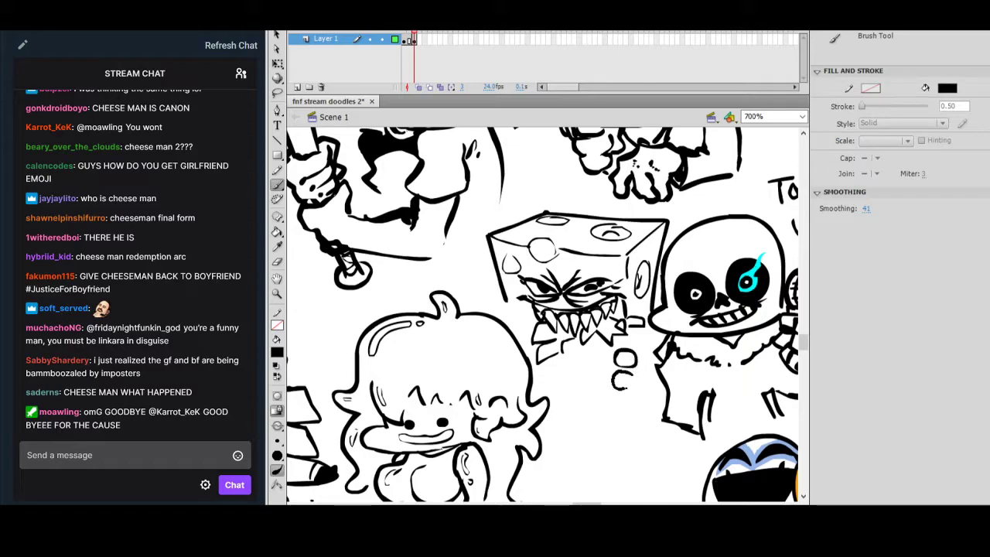
drag(627, 387, 630, 384)
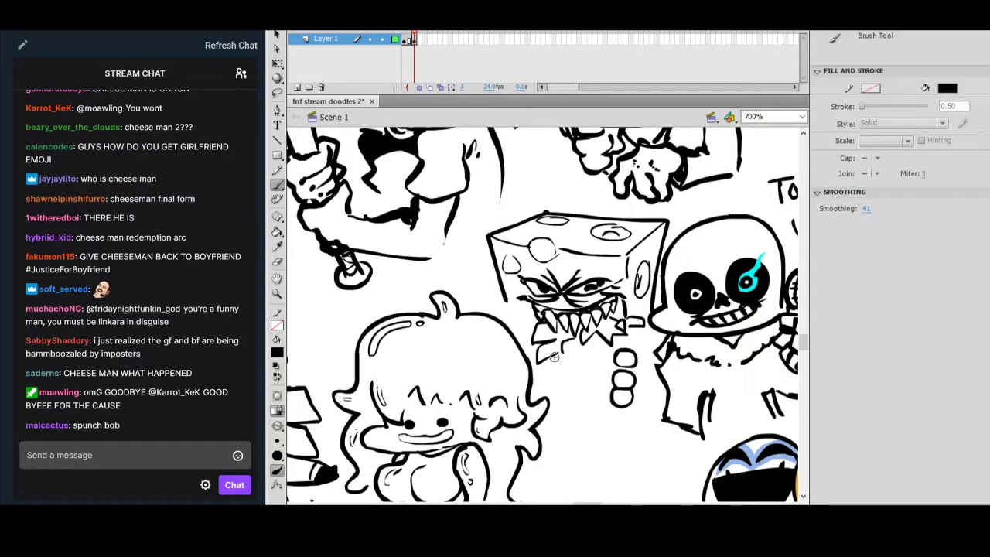
Rework the line beneath the jagged hair, then brush a second hand of stacked fingers and legs with sneakers.
key(ctrl+z)
mouse_move(564, 343)
mouse_down()
mouse_move(567, 365)
mouse_move(602, 359)
mouse_up()
key(ctrl+z)
key(ctrl+z)
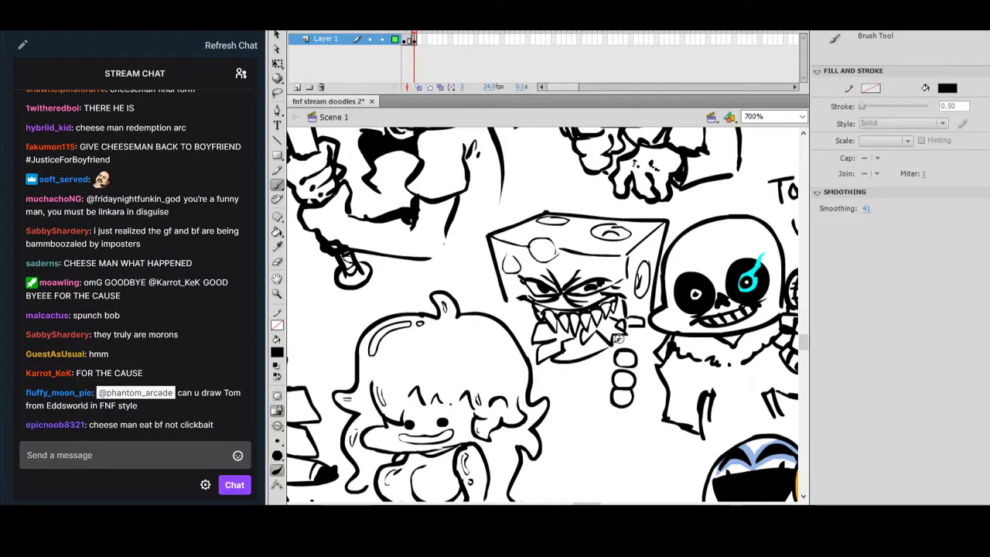
mouse_move(552, 369)
mouse_down()
mouse_move(566, 379)
mouse_move(554, 367)
mouse_up()
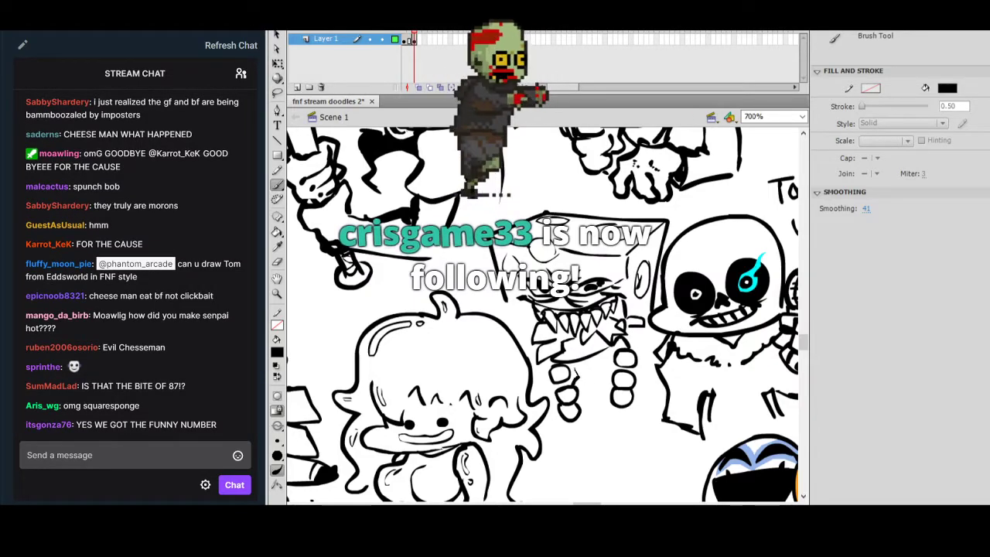
mouse_move(577, 394)
mouse_down()
mouse_move(613, 383)
mouse_move(603, 381)
mouse_move(607, 406)
mouse_move(590, 398)
mouse_move(609, 396)
mouse_move(591, 424)
mouse_move(602, 440)
mouse_move(618, 414)
mouse_up()
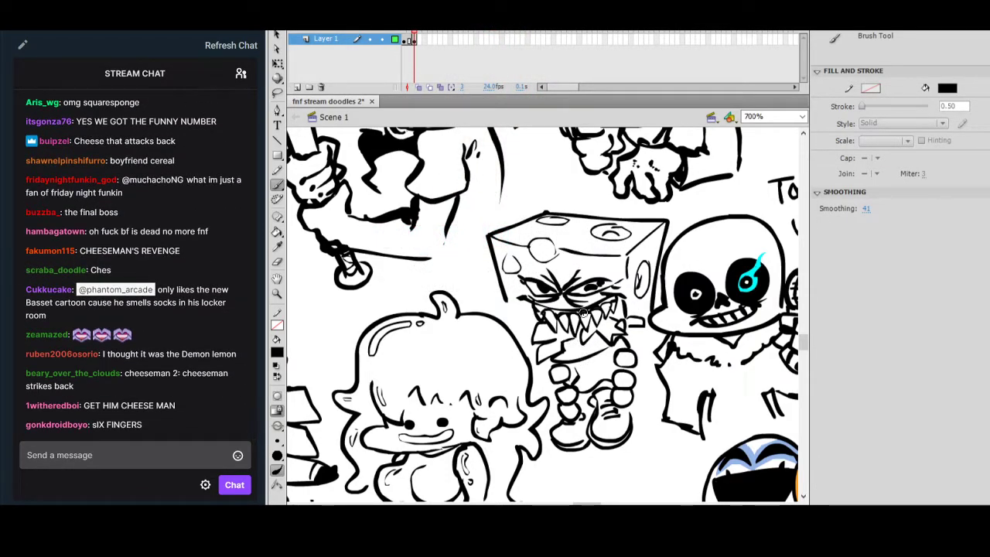
Brush the dark details between the cheese creature's hands and outline the arms on both sides of its body.
click(276, 263)
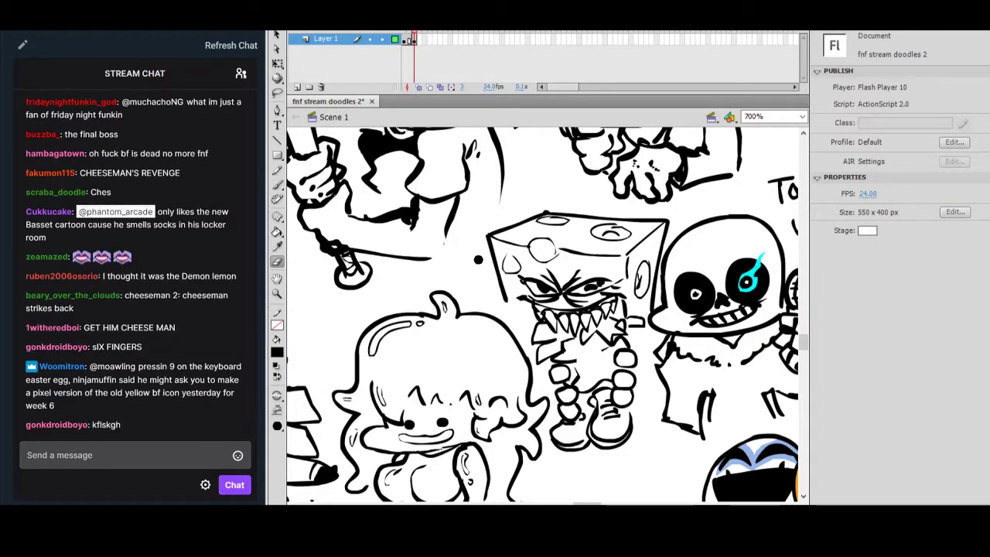
click(277, 185)
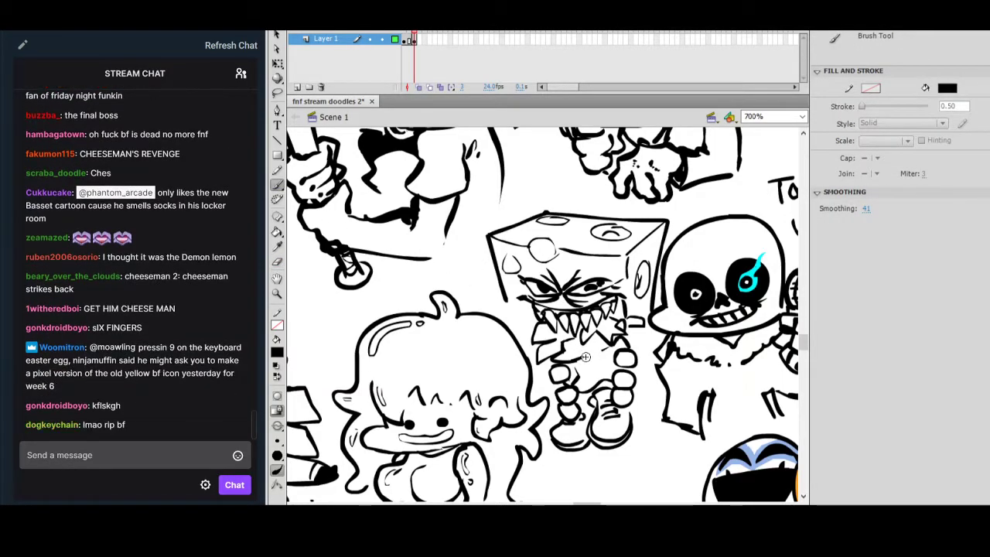
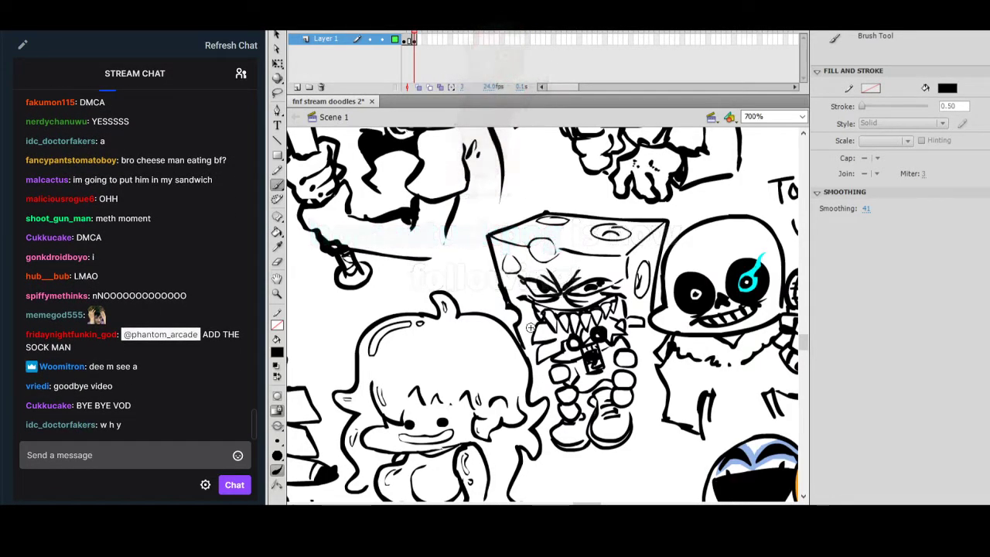
drag(639, 331, 645, 355)
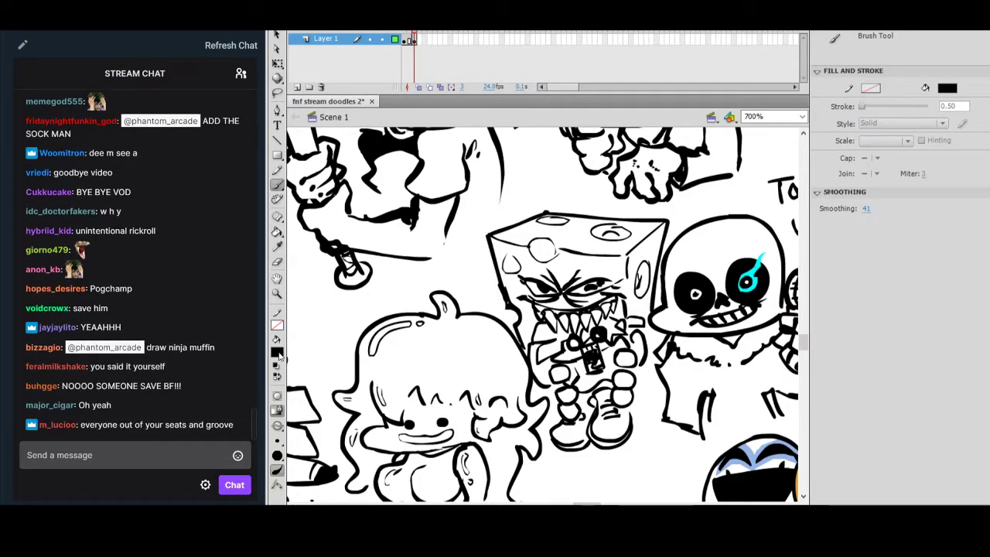
Set the fill color to red and brush blood streaks and droplets spraying out from the cheese creature's teeth.
click(277, 352)
click(285, 433)
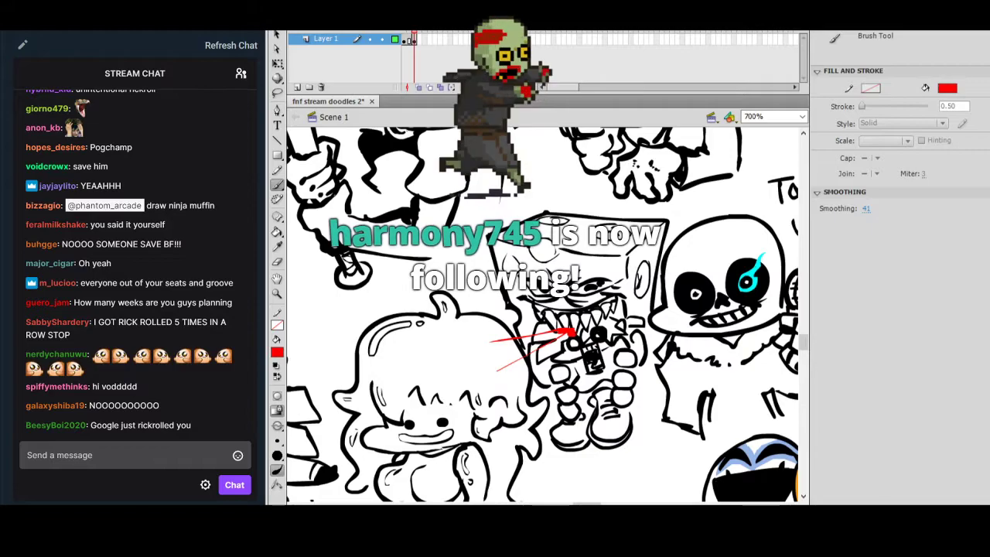
mouse_move(594, 335)
mouse_down()
mouse_move(644, 328)
mouse_move(610, 317)
mouse_move(600, 325)
mouse_up()
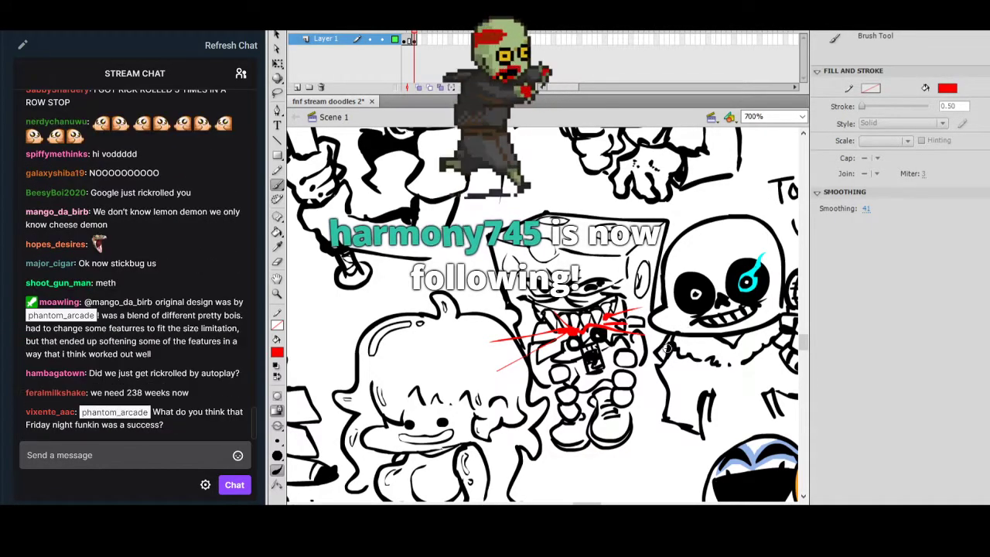
click(654, 339)
drag(484, 332, 501, 333)
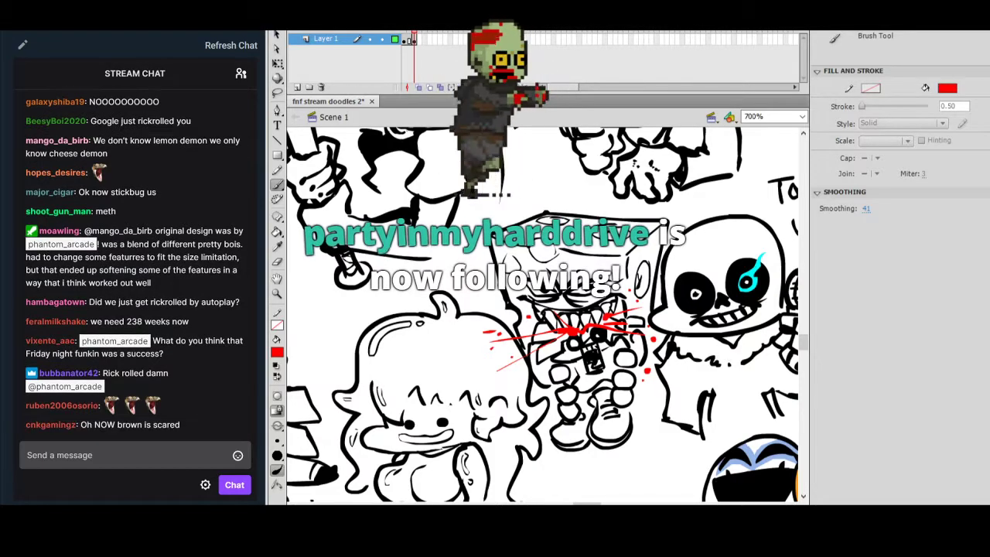
Switch to YouTube, pause the video, search for "bringing sexy back remix" and open the Tame Impala & Justin Timberlake mashup.
key(alt+Tab)
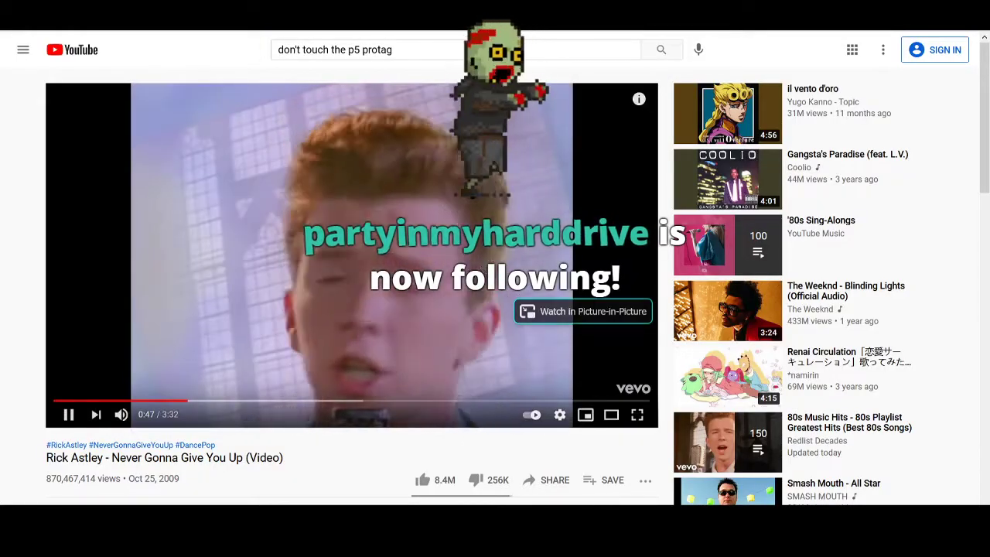
click(407, 303)
scroll(413, 302, down, 2)
scroll(413, 303, up, 2)
drag(394, 54, 215, 37)
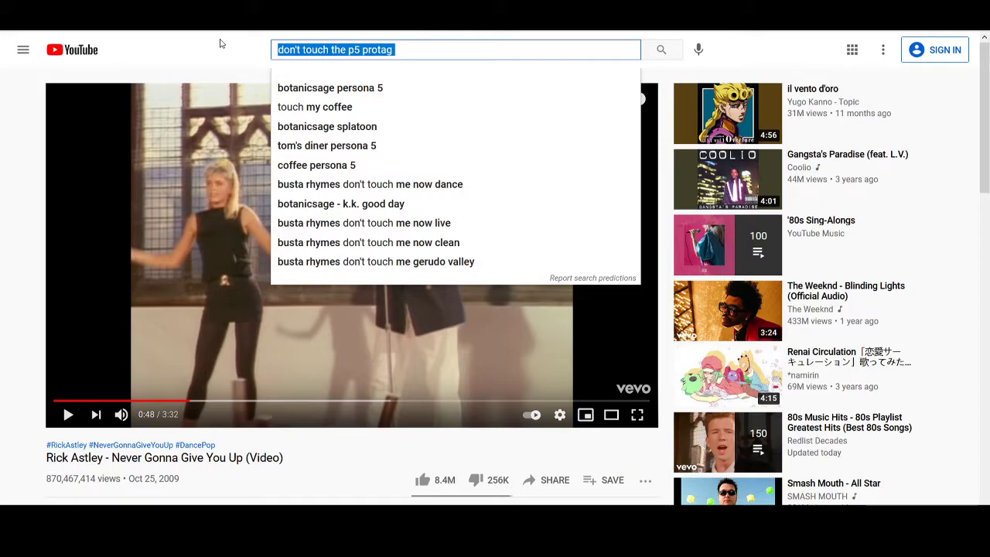
text(bringing sexy )
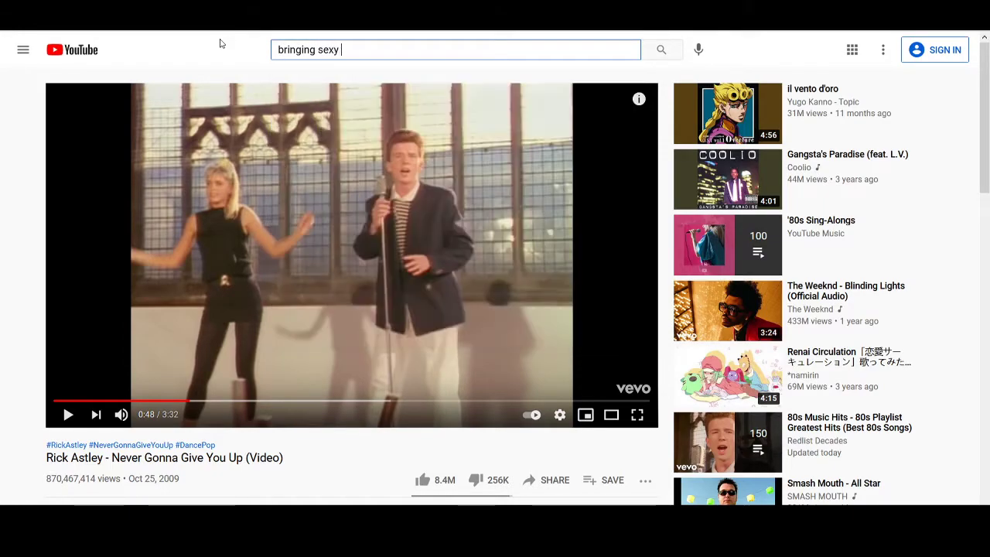
text(back remix)
key(Return)
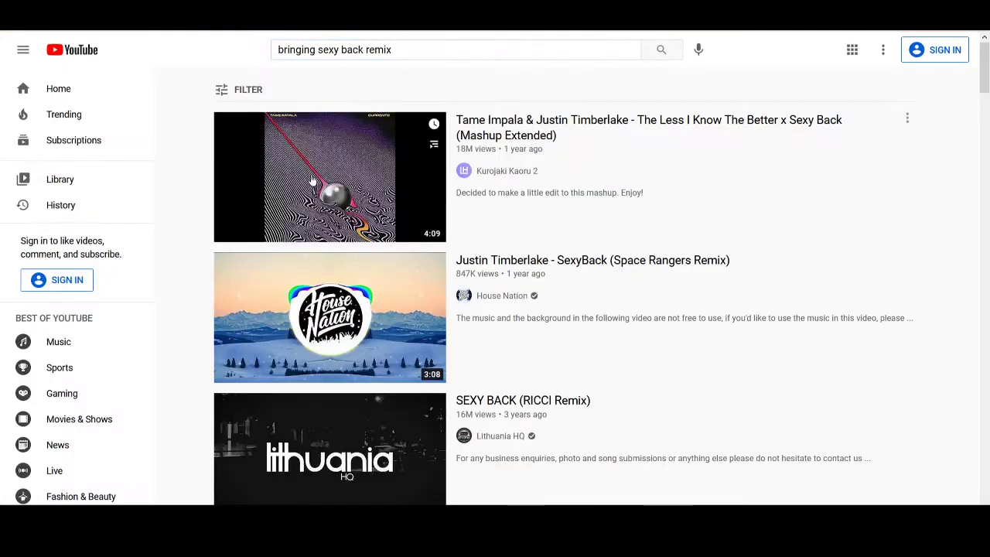
click(329, 198)
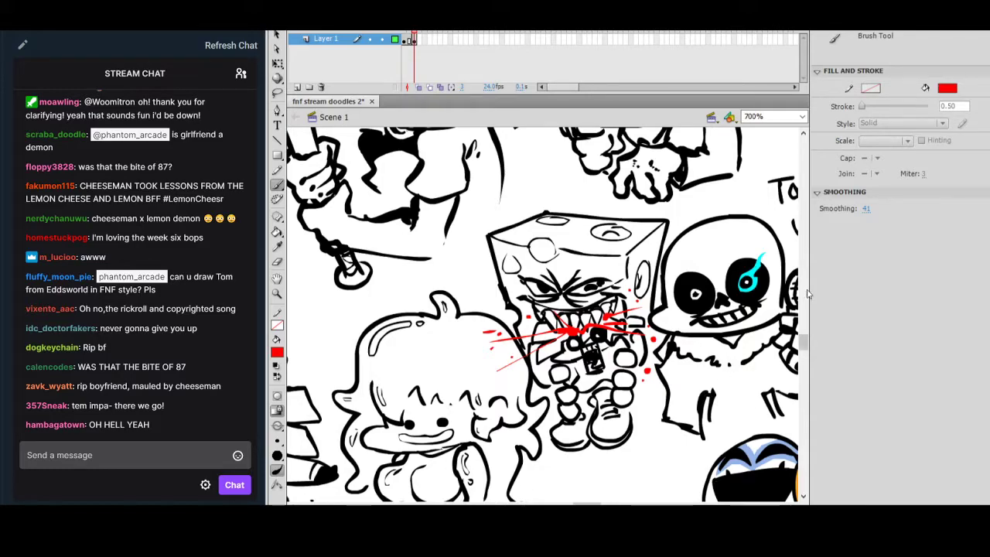
Look over the existing doodles above and beside the cheese creature for free drawing space.
drag(804, 342, 804, 342)
mouse_move(439, 284)
mouse_down()
mouse_move(797, 305)
mouse_move(628, 302)
mouse_move(593, 401)
mouse_up()
drag(582, 238, 591, 403)
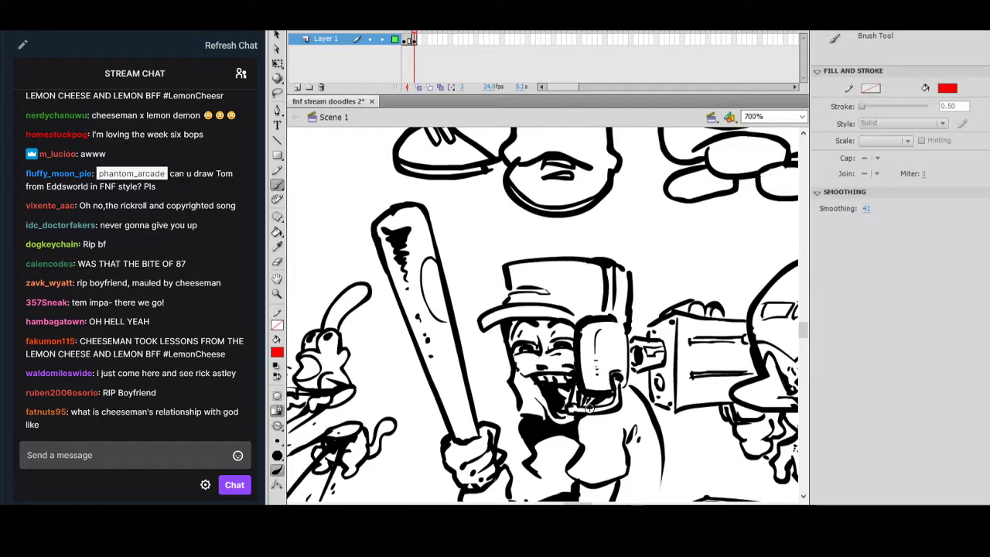
scroll(535, 347, up, 2)
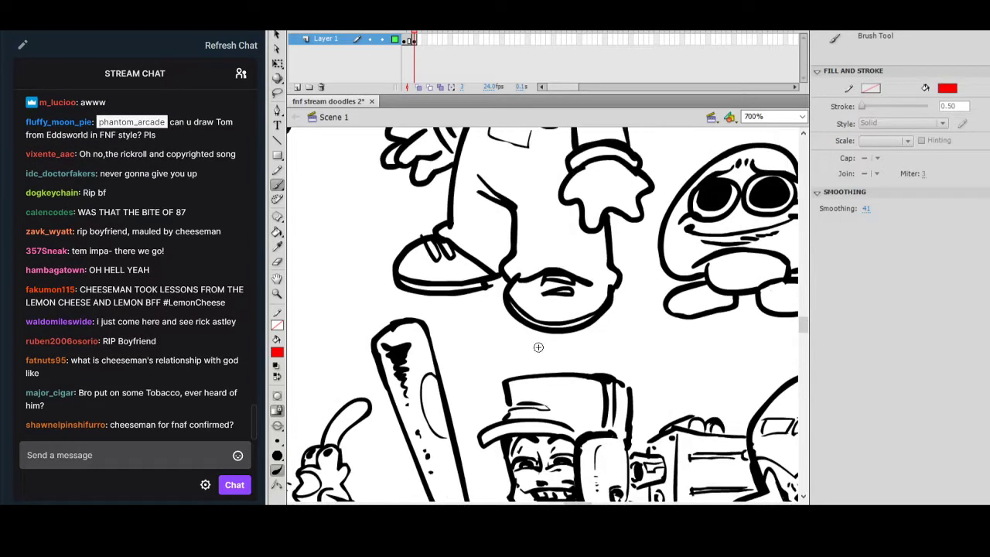
drag(578, 503, 559, 503)
scroll(307, 271, left, 1)
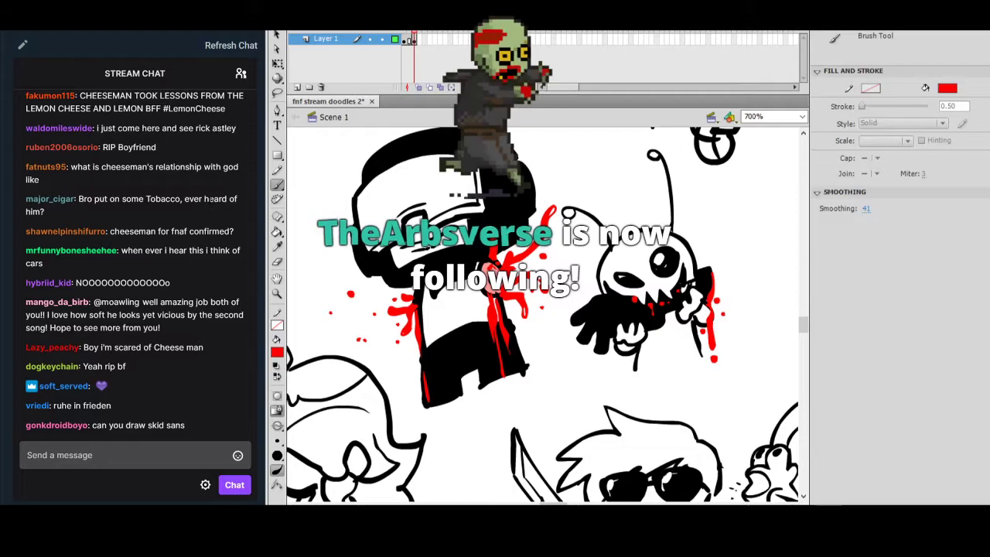
Switch to the streaming software, review recent followers and donations in the Mini Feed, and return to the drawing.
drag(139, 31, 787, 30)
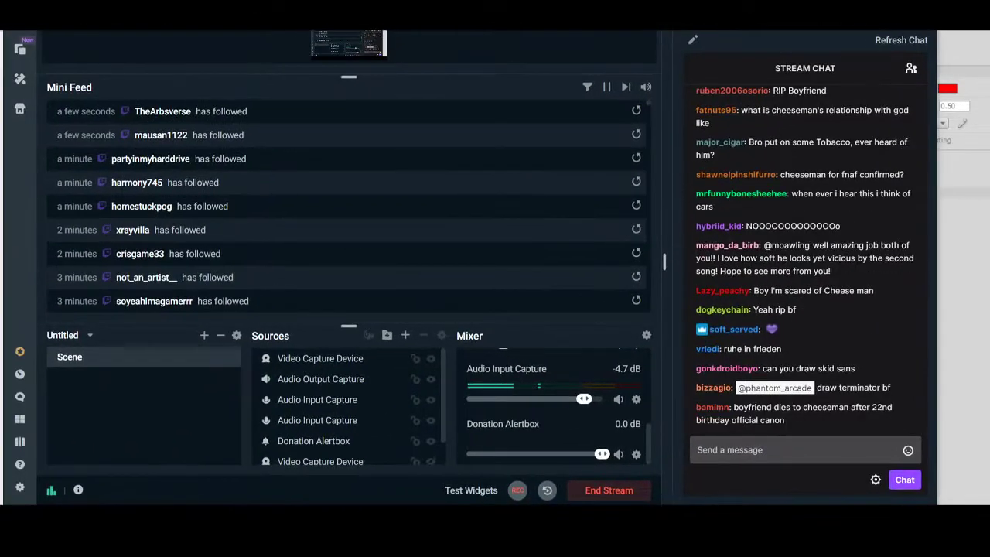
scroll(472, 221, down, 3)
scroll(470, 227, down, 10)
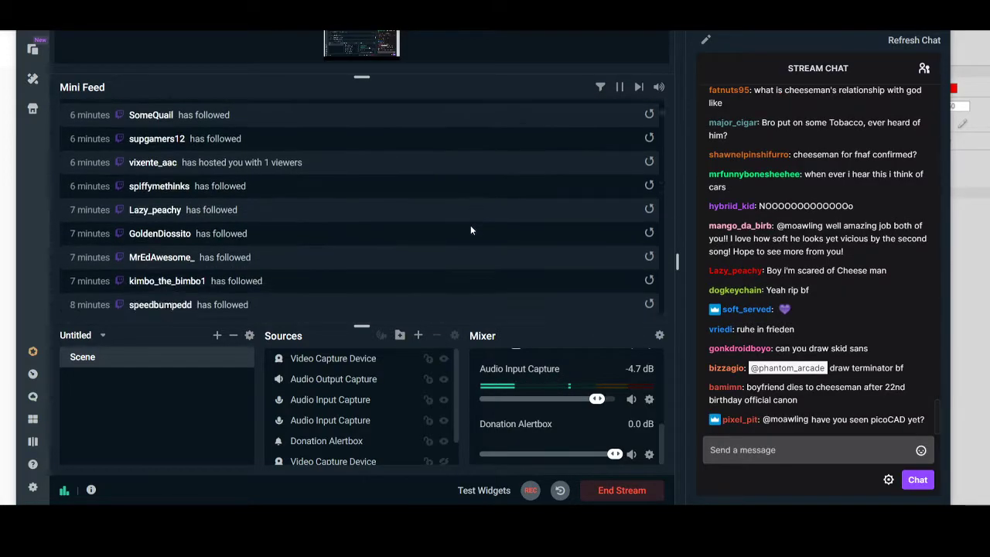
scroll(469, 234, up, 10)
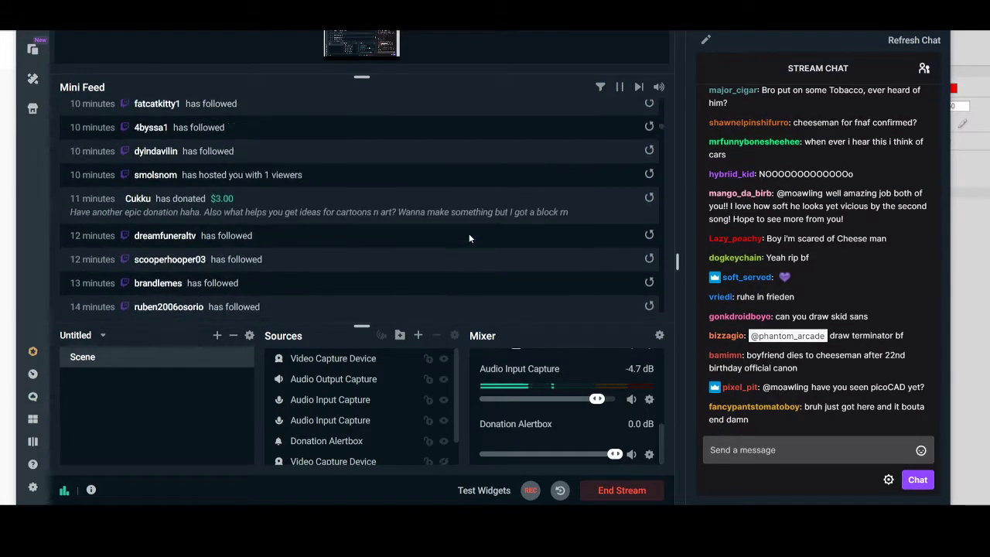
scroll(468, 233, down, 2)
scroll(467, 233, down, 6)
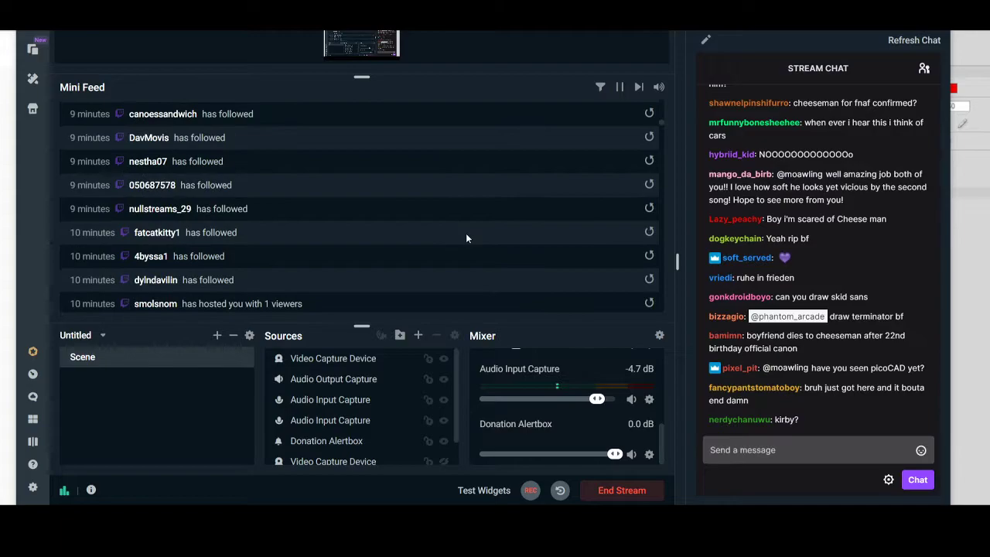
scroll(465, 232, up, 7)
scroll(466, 232, up, 7)
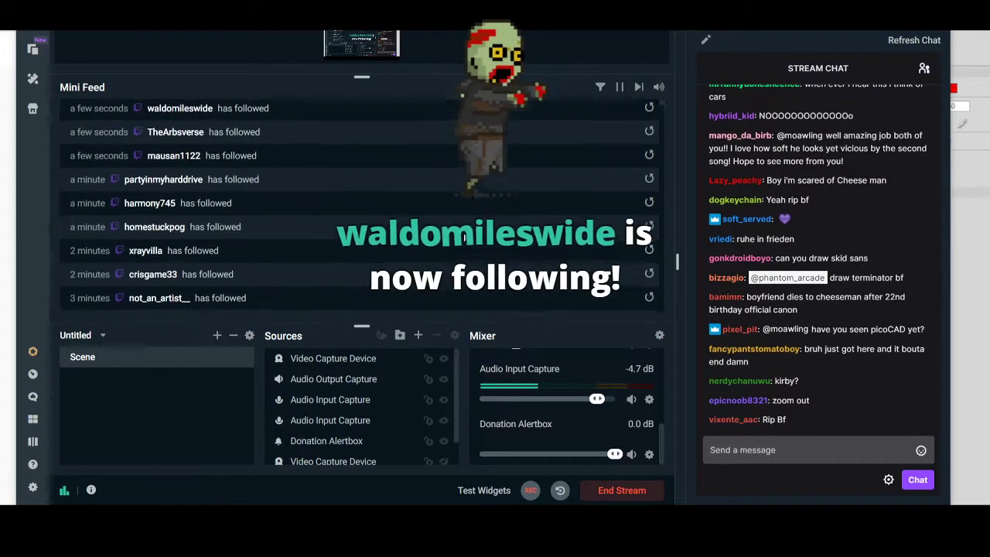
drag(743, 23, 59, 24)
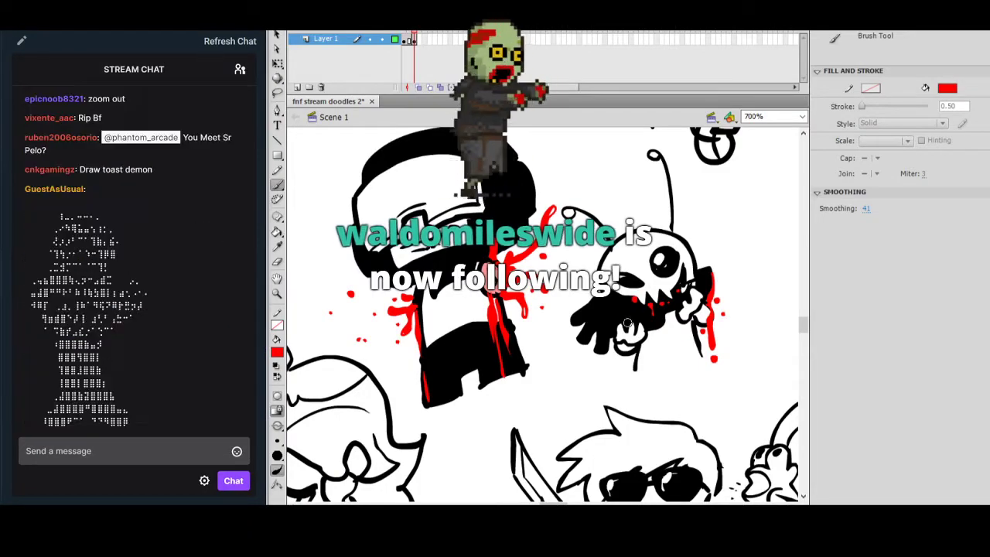
Examine the upper doodles, from the hatted portrait to the spiky-haired character, for an empty area.
scroll(481, 417, up, 5)
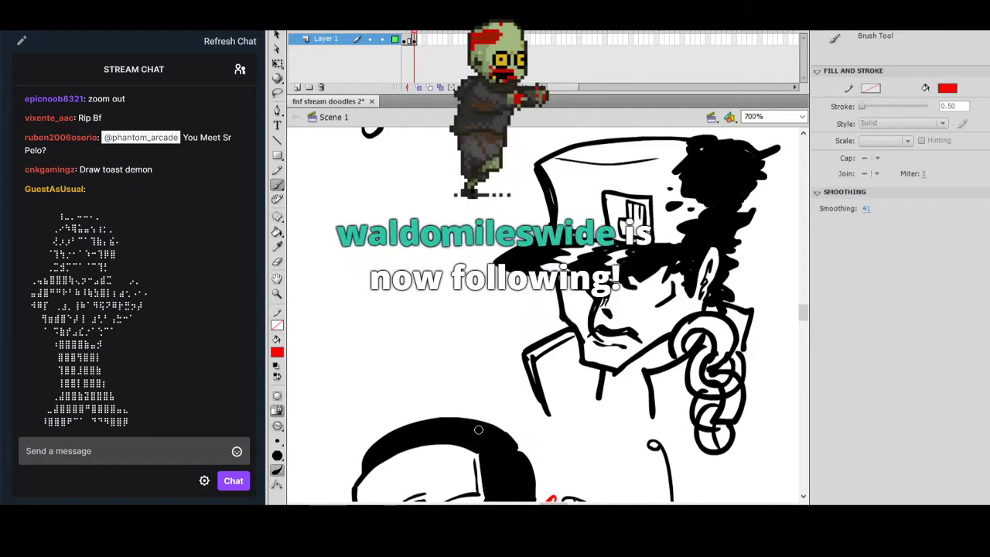
drag(404, 318, 570, 340)
mouse_move(384, 283)
mouse_down()
mouse_move(552, 314)
mouse_move(588, 331)
mouse_move(619, 422)
mouse_up()
scroll(580, 348, up, 1)
scroll(580, 348, left, 1)
click(556, 325)
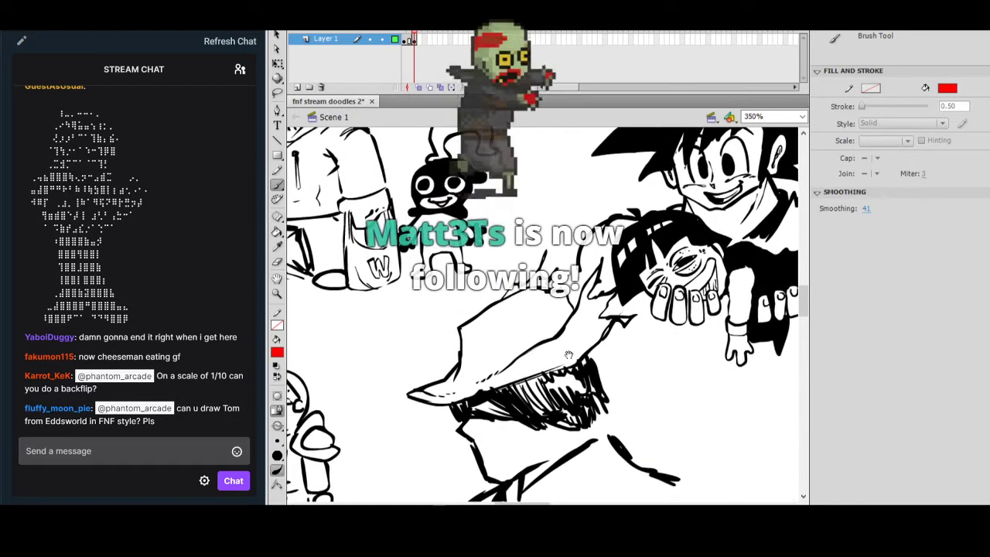
drag(495, 301, 448, 413)
mouse_move(568, 318)
mouse_down()
mouse_move(547, 393)
mouse_move(426, 360)
mouse_up()
mouse_move(577, 383)
mouse_down()
mouse_move(339, 365)
mouse_move(469, 229)
mouse_up()
mouse_move(439, 382)
mouse_down()
mouse_move(524, 236)
mouse_move(513, 235)
mouse_move(629, 402)
mouse_move(610, 332)
mouse_move(515, 407)
mouse_move(451, 348)
mouse_move(491, 364)
mouse_up()
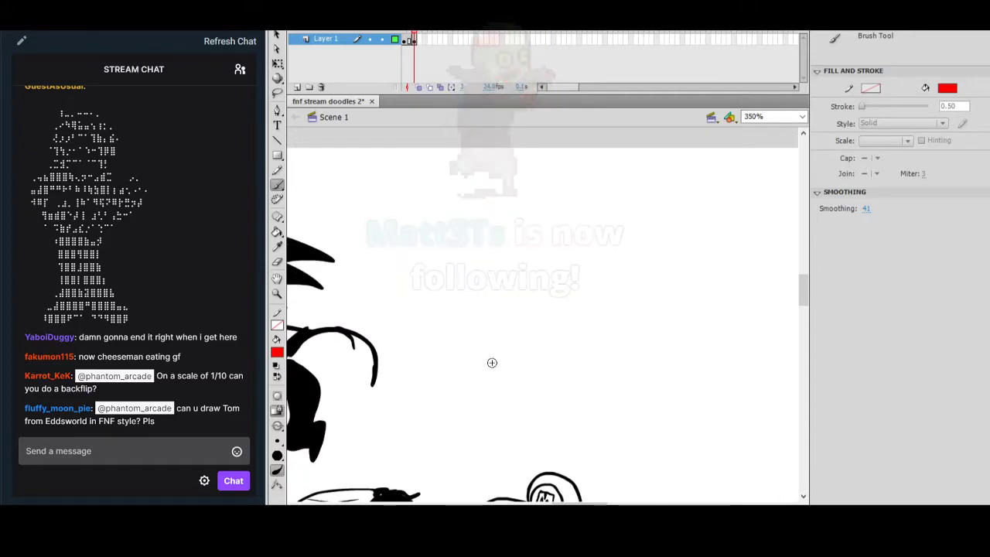
Set the brush's fill color to black.
click(278, 354)
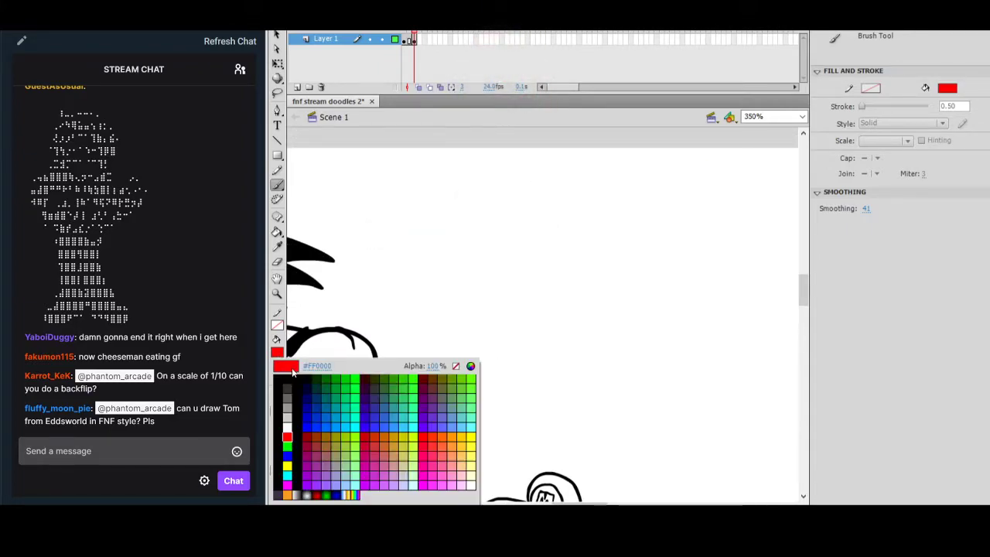
click(288, 379)
drag(539, 449, 623, 221)
drag(648, 411, 619, 253)
mouse_move(709, 404)
mouse_down()
mouse_move(696, 375)
mouse_move(616, 308)
mouse_move(653, 315)
mouse_up()
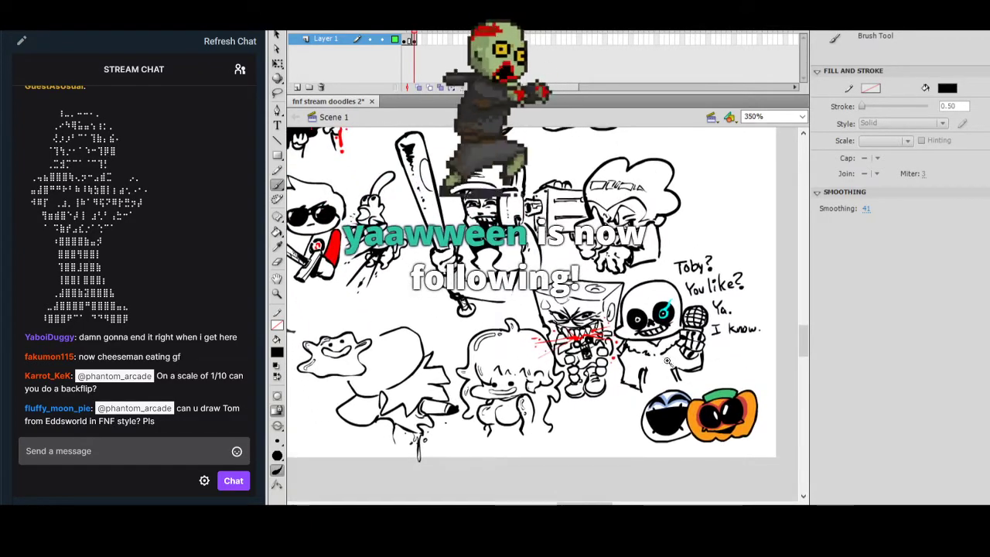
click(669, 362)
drag(671, 279, 642, 441)
drag(660, 252, 624, 446)
drag(642, 338, 632, 389)
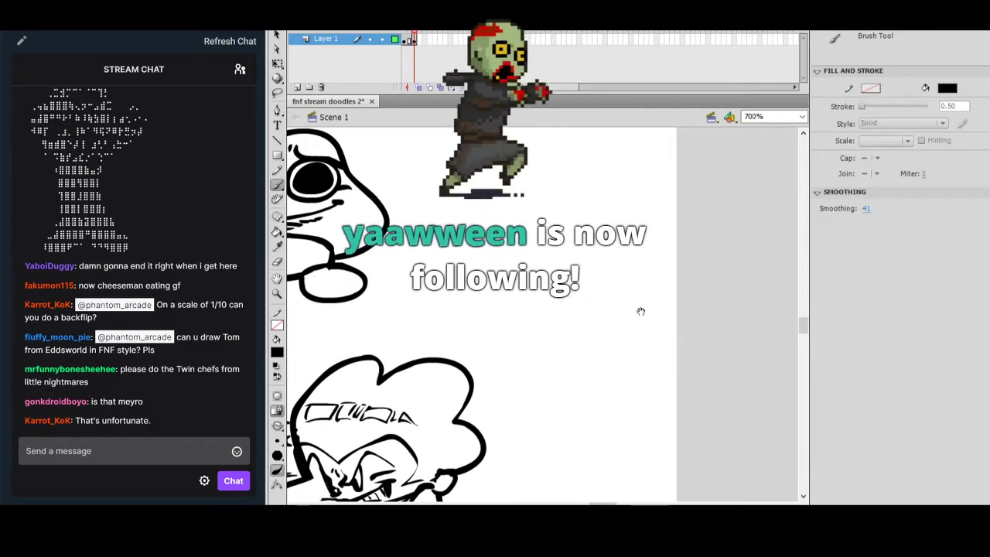
drag(629, 340, 627, 435)
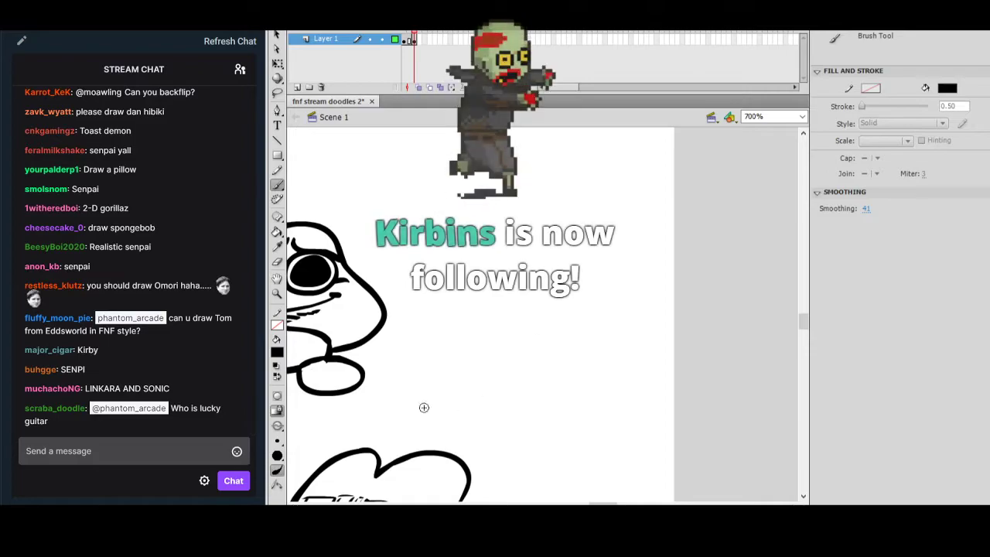
Read back through the stream chat's drawing requests and resume the live chat.
scroll(215, 268, up, 1)
scroll(215, 269, up, 3)
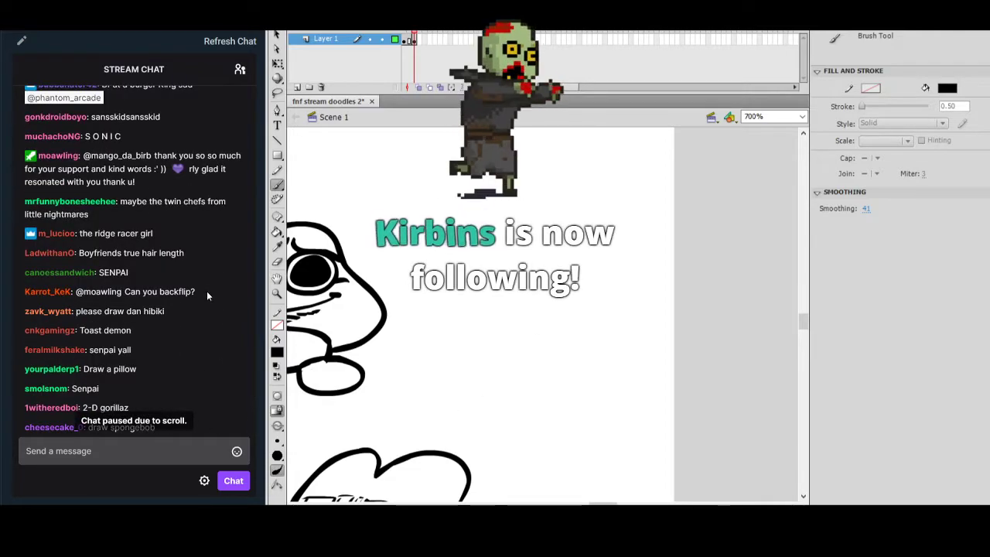
scroll(206, 298, down, 4)
scroll(203, 303, down, 5)
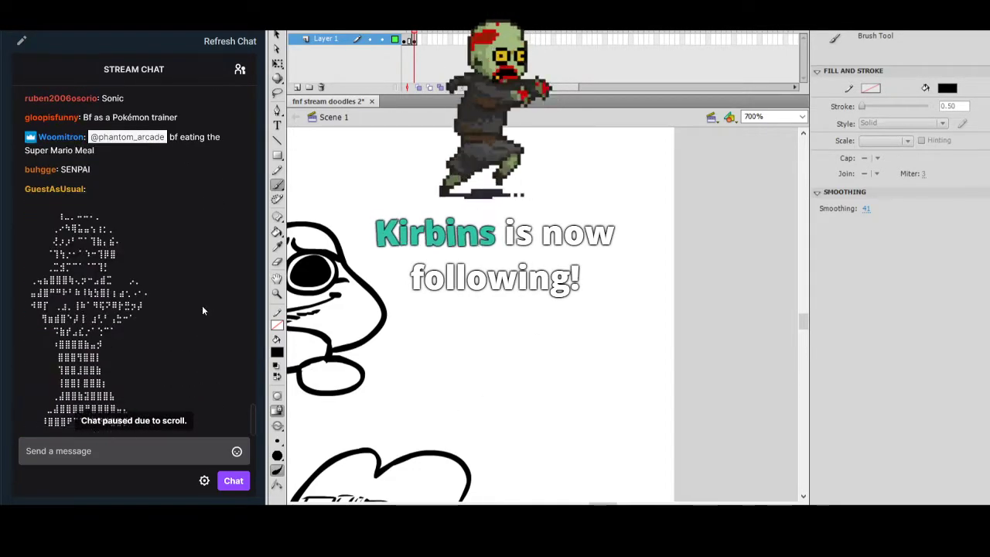
click(158, 424)
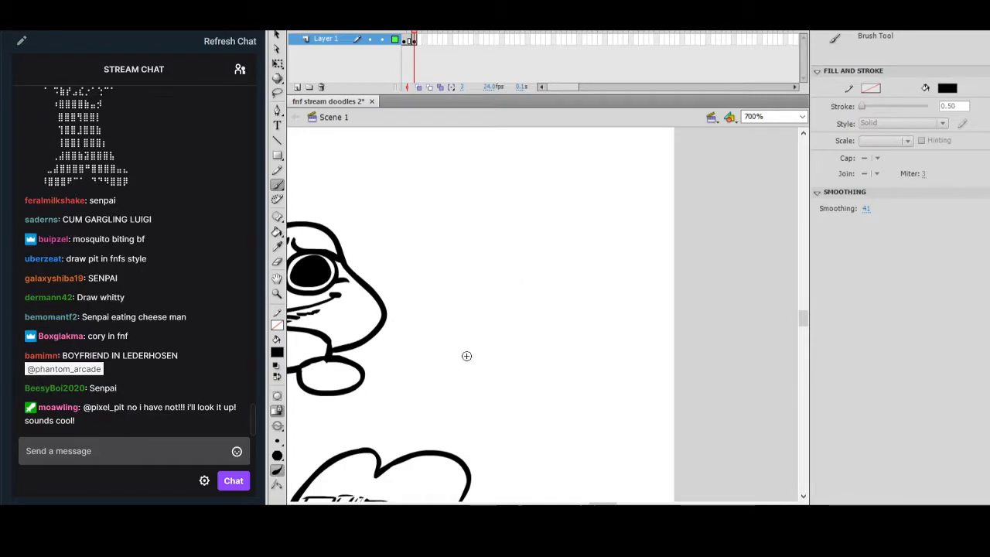
Brush Sonic's black nose, oval muzzle and open grin with a tongue in the blank area above the round-eyed doodle.
key(space)
drag(561, 323, 567, 420)
drag(586, 345, 608, 344)
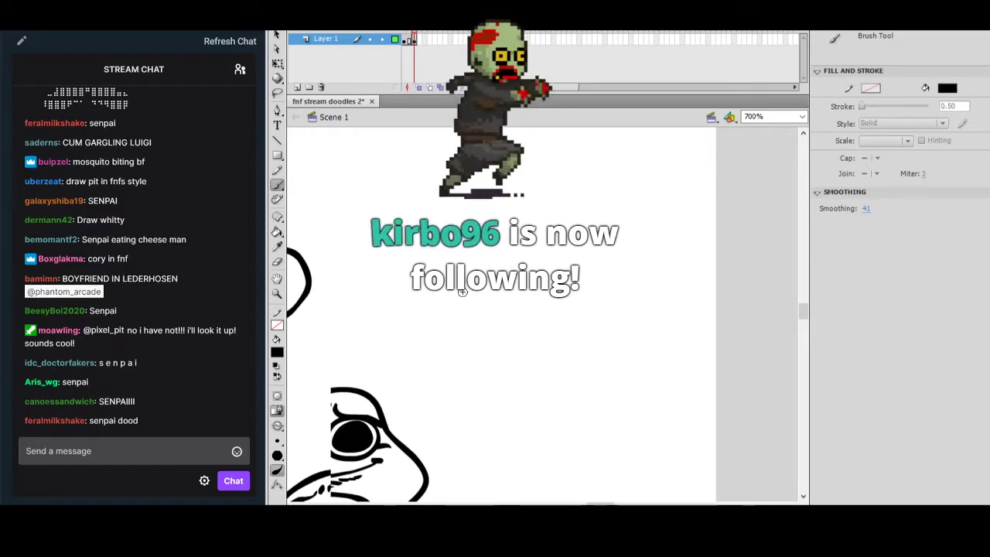
key(ctrl+z)
mouse_move(471, 294)
mouse_down()
mouse_move(491, 296)
mouse_move(481, 294)
mouse_up()
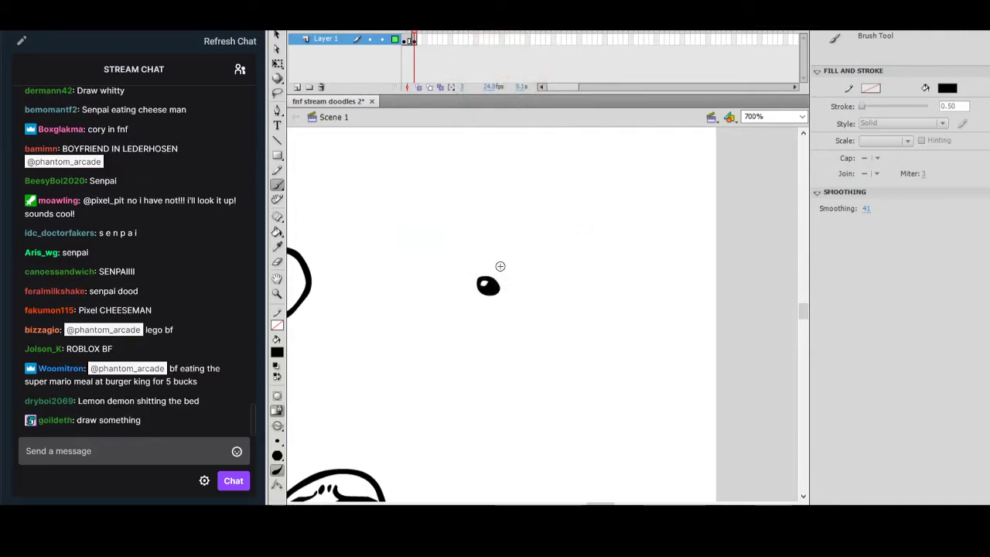
mouse_move(481, 291)
mouse_down()
mouse_move(455, 317)
mouse_move(485, 333)
mouse_move(527, 329)
mouse_move(564, 306)
mouse_move(561, 282)
mouse_move(498, 287)
mouse_move(469, 301)
mouse_up()
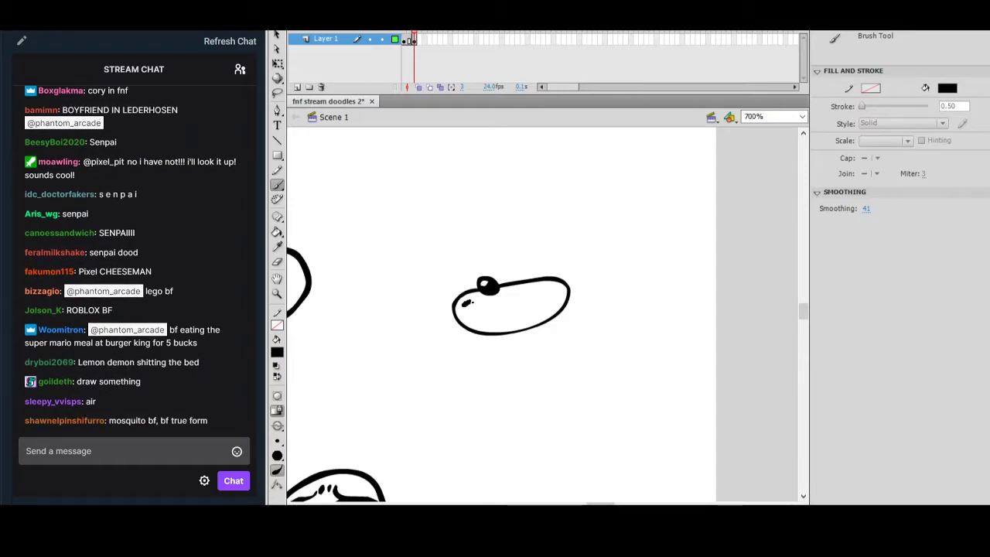
drag(535, 289, 554, 284)
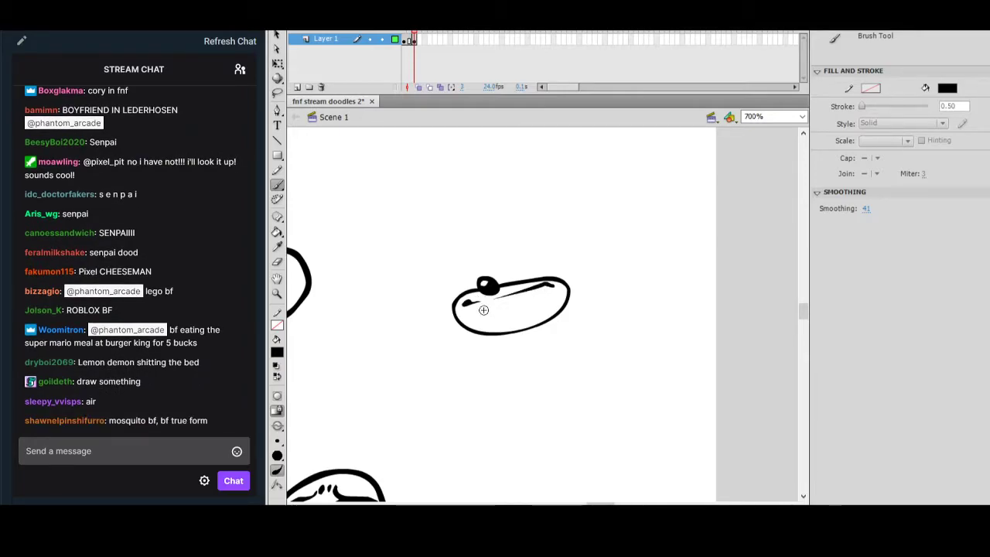
mouse_move(496, 321)
mouse_down()
mouse_move(532, 315)
mouse_move(549, 283)
mouse_move(526, 320)
mouse_move(537, 294)
mouse_up()
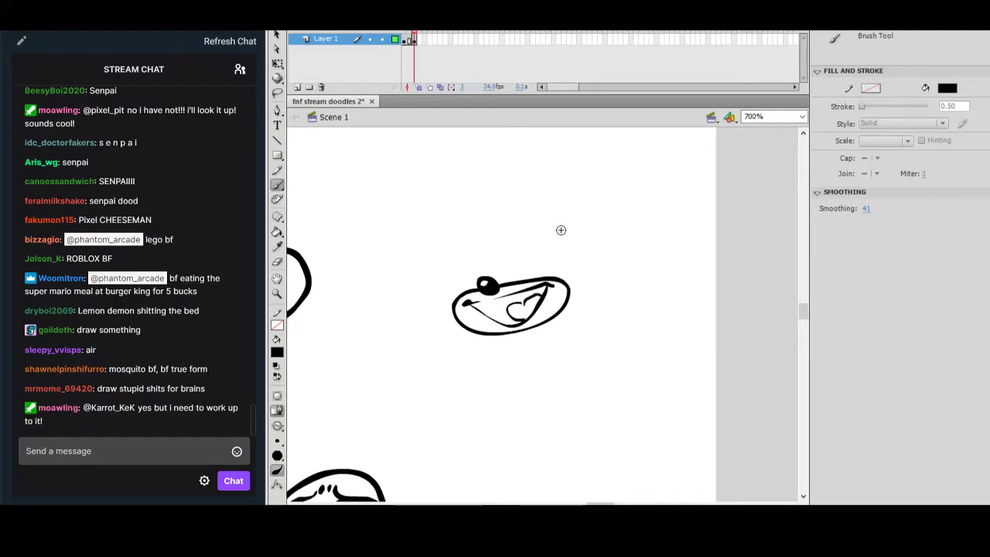
Brush Sonic's joined eye outline above the muzzle and add two narrow black pupils.
mouse_move(472, 234)
mouse_down()
mouse_move(460, 278)
mouse_move(472, 242)
mouse_move(496, 235)
mouse_move(508, 244)
mouse_move(528, 222)
mouse_move(561, 220)
mouse_move(575, 272)
mouse_up()
key(ctrl+z)
key(ctrl+z)
mouse_move(506, 244)
mouse_down()
mouse_move(536, 221)
mouse_move(561, 232)
mouse_up()
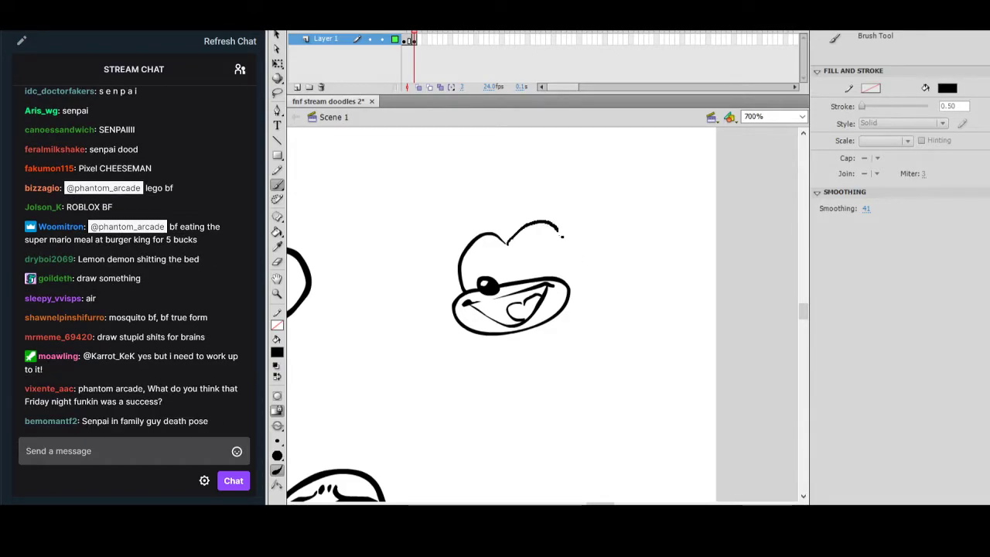
drag(499, 250, 501, 272)
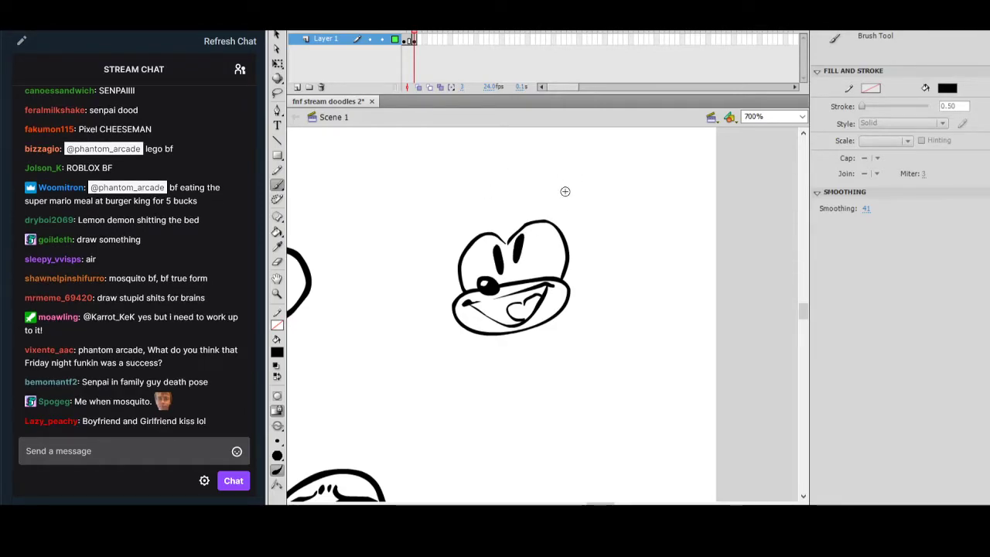
Brush Sonic's pointed ears, the curved top of the head and the jagged quills behind it.
mouse_move(576, 192)
mouse_down()
mouse_move(607, 189)
mouse_move(594, 235)
mouse_move(571, 198)
mouse_move(603, 226)
mouse_move(593, 226)
mouse_up()
key(ctrl+z)
key(ctrl+z)
drag(467, 195, 489, 210)
mouse_move(452, 239)
mouse_down()
mouse_move(452, 284)
mouse_move(500, 198)
mouse_move(582, 167)
mouse_move(644, 176)
mouse_up()
key(ctrl+z)
mouse_move(489, 210)
mouse_down()
mouse_move(557, 188)
mouse_move(644, 222)
mouse_move(670, 244)
mouse_move(622, 252)
mouse_move(663, 308)
mouse_move(609, 302)
mouse_move(622, 358)
mouse_move(566, 328)
mouse_up()
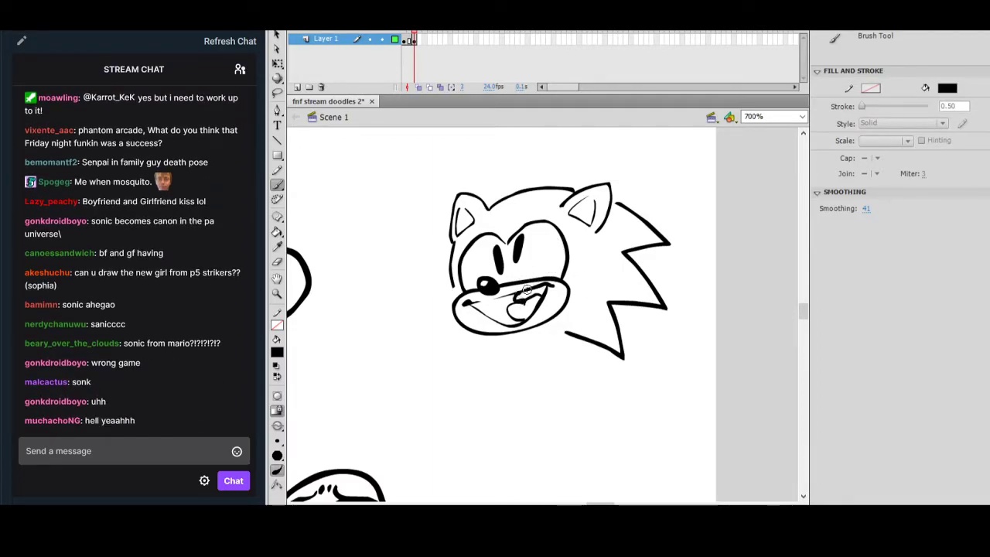
Fill the open mouth area above Sonic's tongue with black using the Paint Bucket, and return to the Brush tool.
key(k)
click(528, 293)
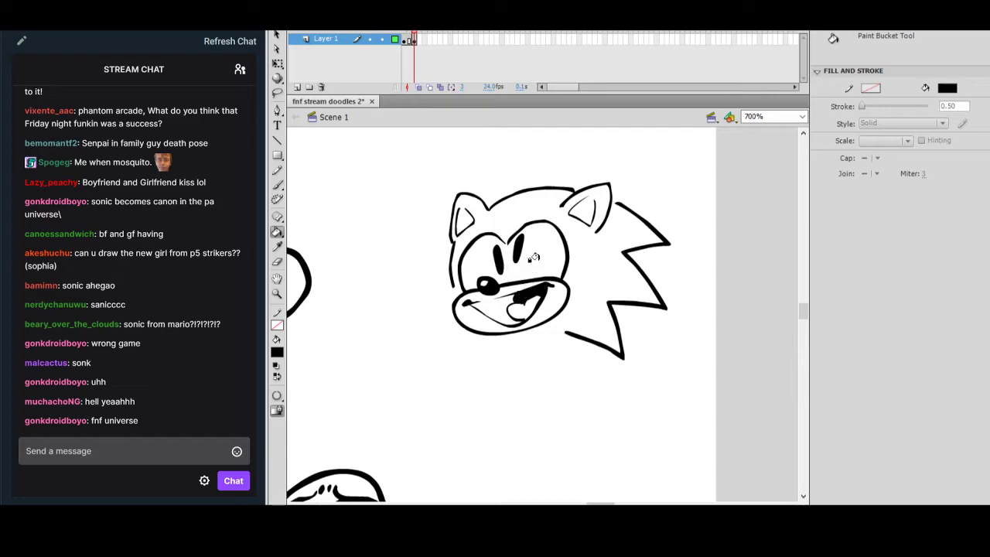
key(b)
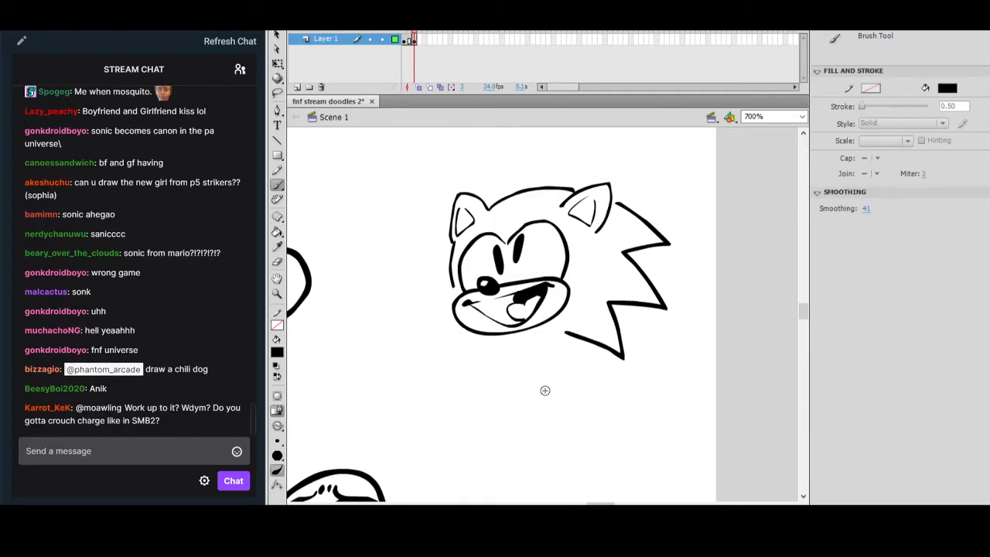
mouse_move(563, 361)
mouse_down()
mouse_move(576, 373)
mouse_move(545, 336)
mouse_move(551, 378)
mouse_up()
key(ctrl+z)
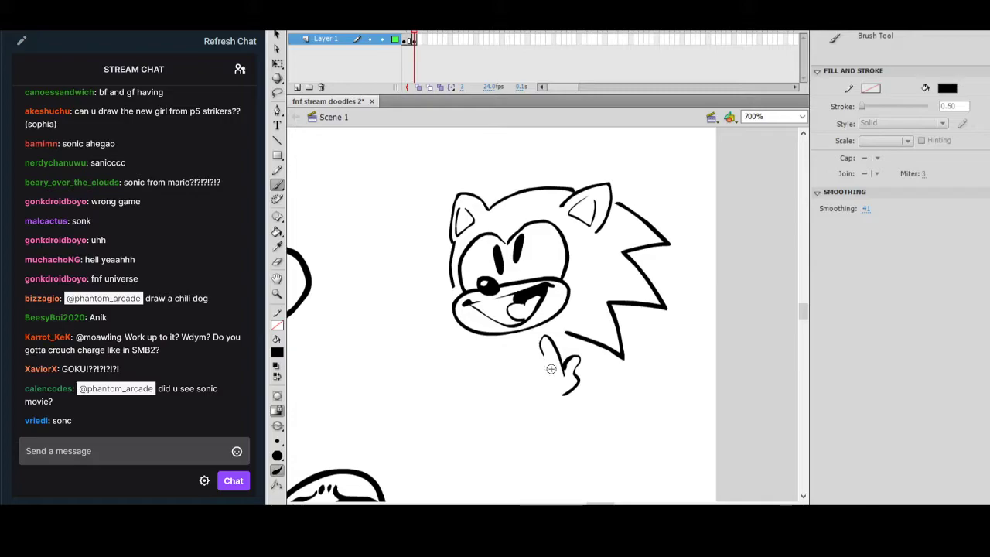
mouse_move(544, 351)
mouse_down()
mouse_move(525, 378)
mouse_move(544, 409)
mouse_move(579, 396)
mouse_move(533, 397)
mouse_move(556, 406)
mouse_up()
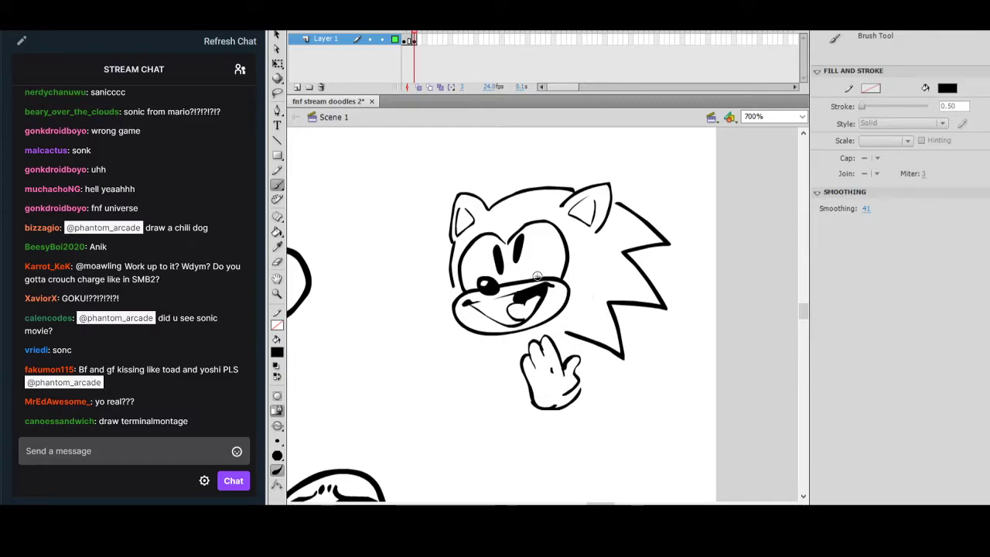
key(ctrl+z)
key(ctrl+z)
key(ctrl+z)
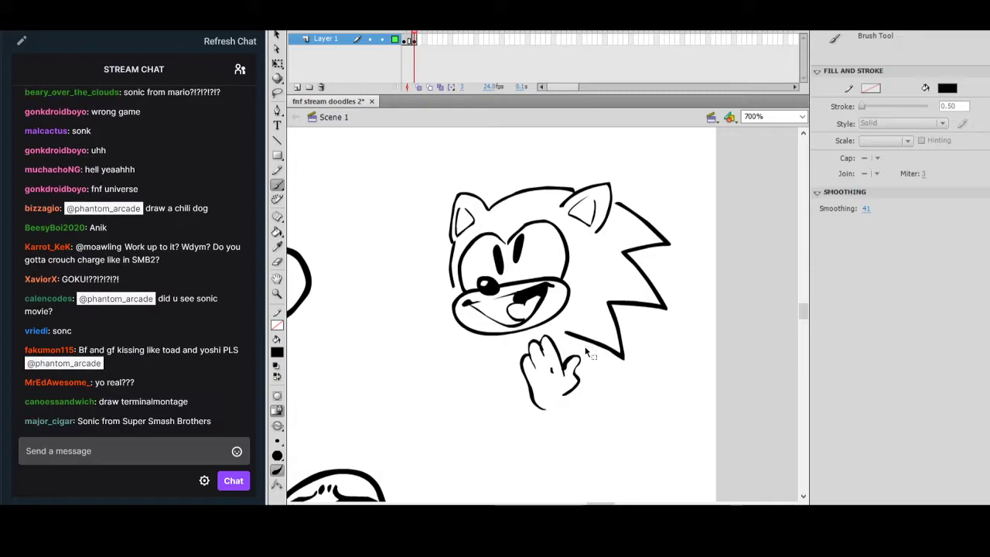
key(ctrl+z)
key(ctrl+z)
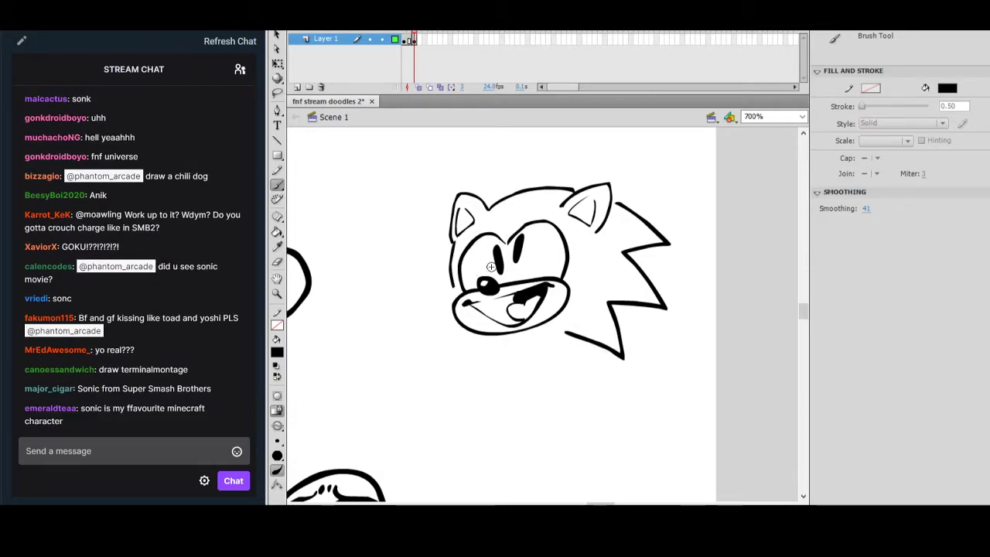
key(ctrl+z)
Brush the microphone head's outline beside Sonic's muzzle, with its round joint, short handle and the gloved fist gripping it.
mouse_move(413, 297)
mouse_down()
mouse_move(382, 338)
mouse_move(389, 356)
mouse_up()
mouse_move(441, 293)
mouse_down()
mouse_move(453, 325)
mouse_move(437, 348)
mouse_move(403, 368)
mouse_move(396, 355)
mouse_move(412, 349)
mouse_move(399, 412)
mouse_move(442, 425)
mouse_up()
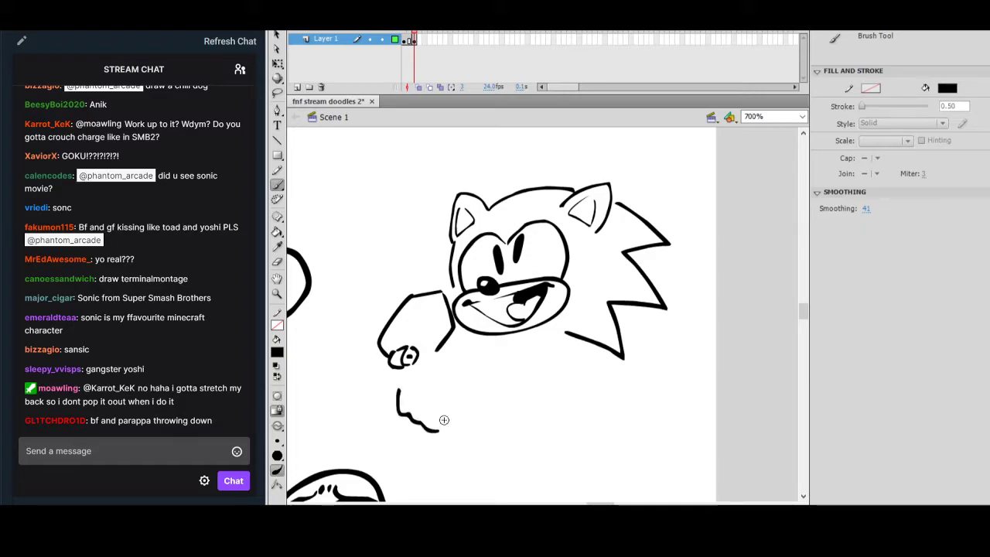
mouse_move(418, 376)
mouse_down()
mouse_move(447, 391)
mouse_move(453, 411)
mouse_move(442, 428)
mouse_up()
key(ctrl+z)
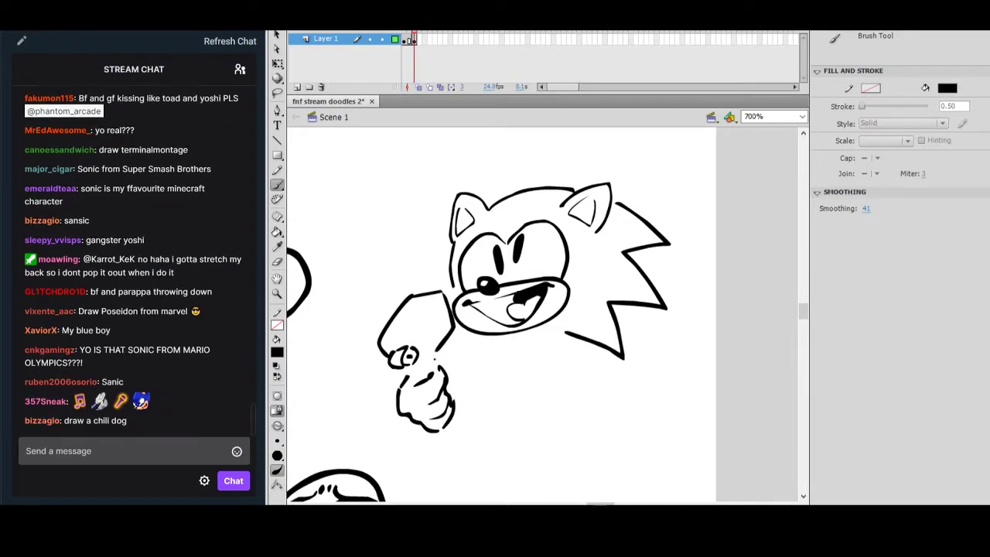
drag(448, 383, 451, 391)
mouse_move(438, 349)
mouse_down()
mouse_move(419, 361)
mouse_move(428, 368)
mouse_up()
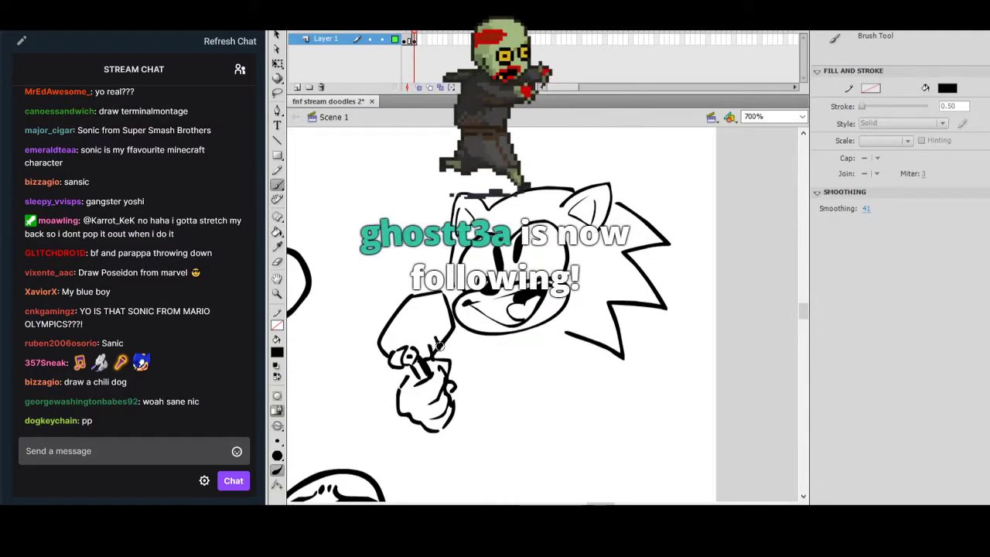
Brush rows of short dashes across the microphone head as its grille texture.
drag(423, 343, 437, 330)
mouse_move(441, 310)
mouse_down()
mouse_move(444, 318)
mouse_move(419, 328)
mouse_move(428, 301)
mouse_move(404, 325)
mouse_up()
drag(399, 312, 414, 304)
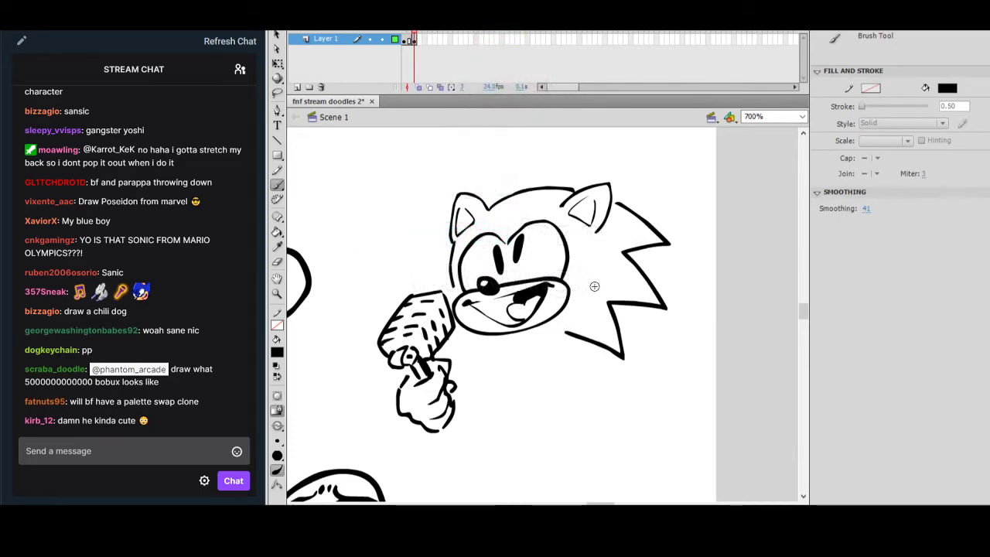
Brush the curved front edge of Sonic's torso below the muzzle and the thin arm reaching to the microphone fist.
drag(620, 340, 589, 317)
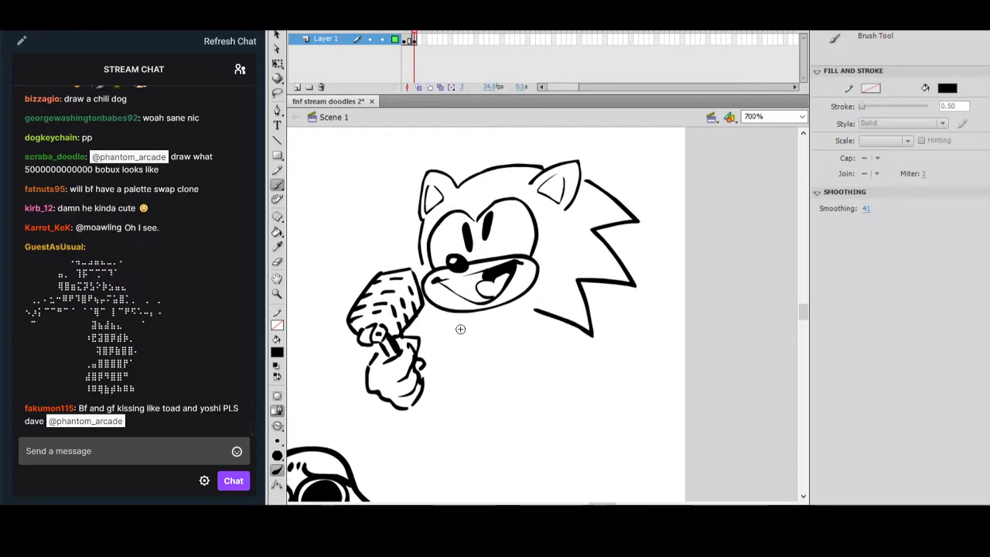
drag(464, 320, 470, 392)
key(ctrl+z)
mouse_move(465, 312)
mouse_down()
mouse_move(445, 367)
mouse_move(466, 387)
mouse_up()
key(ctrl+z)
mouse_move(467, 312)
mouse_down()
mouse_move(445, 345)
mouse_move(467, 382)
mouse_up()
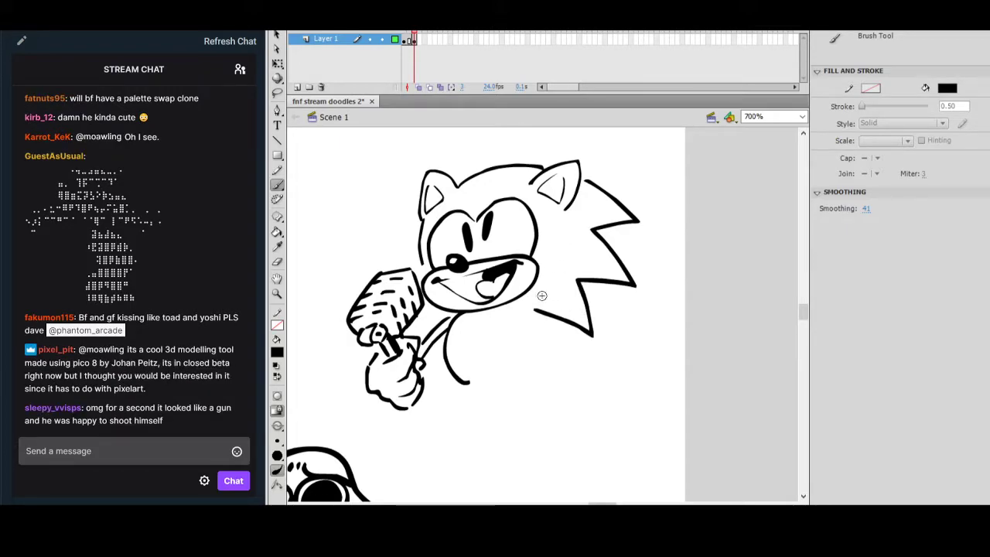
key(ctrl+z)
key(ctrl+z)
drag(411, 336, 450, 317)
key(ctrl+z)
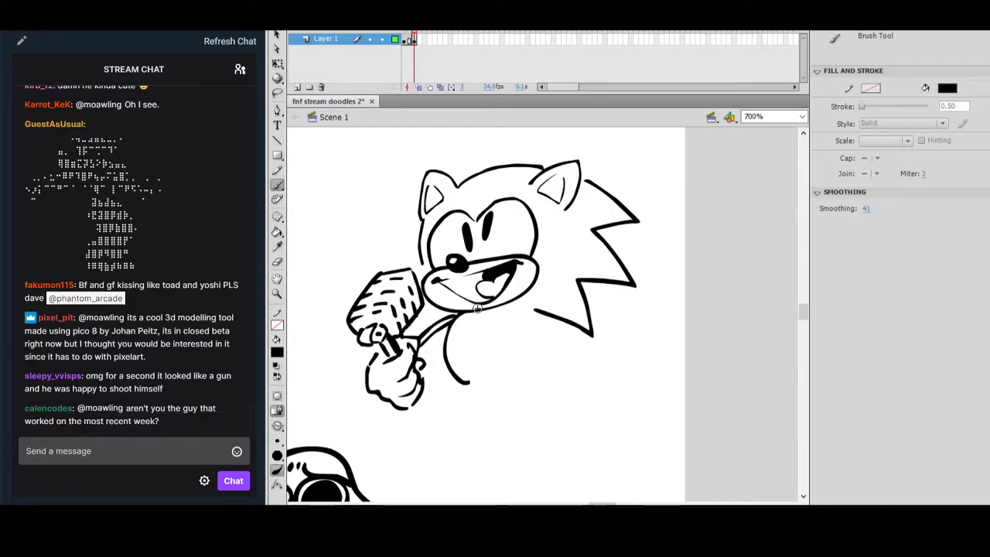
drag(419, 355, 454, 318)
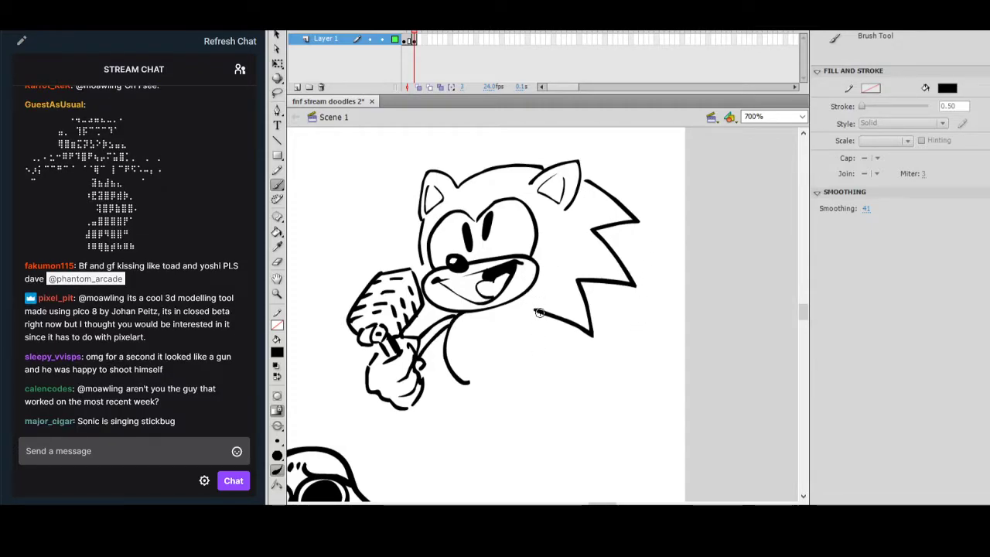
Brush Sonic's other thin arm below the lower quill, ending in a glove cuff and an open hand with spread fingers.
drag(534, 311, 568, 356)
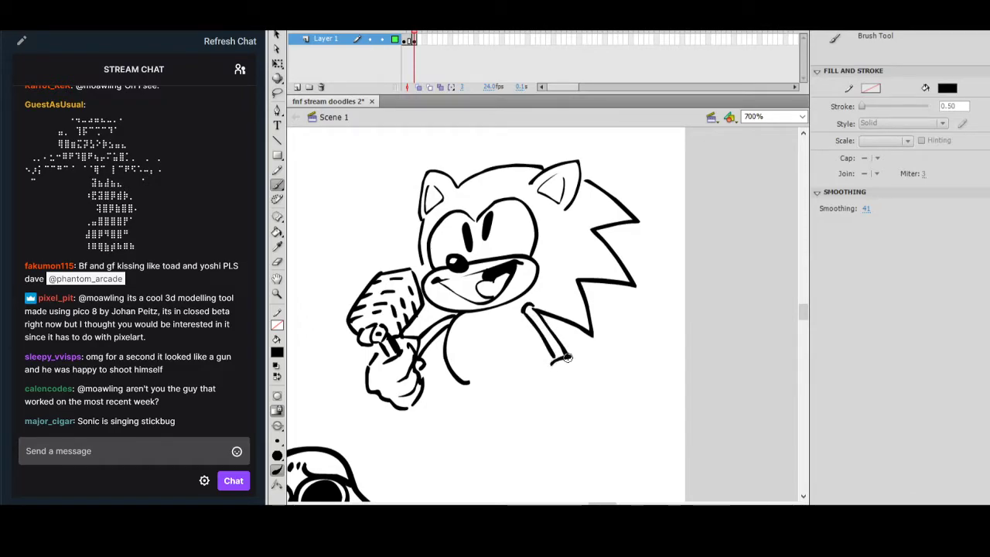
mouse_move(552, 374)
mouse_down()
mouse_move(575, 359)
mouse_move(602, 360)
mouse_move(609, 376)
mouse_move(595, 355)
mouse_up()
key(ctrl+z)
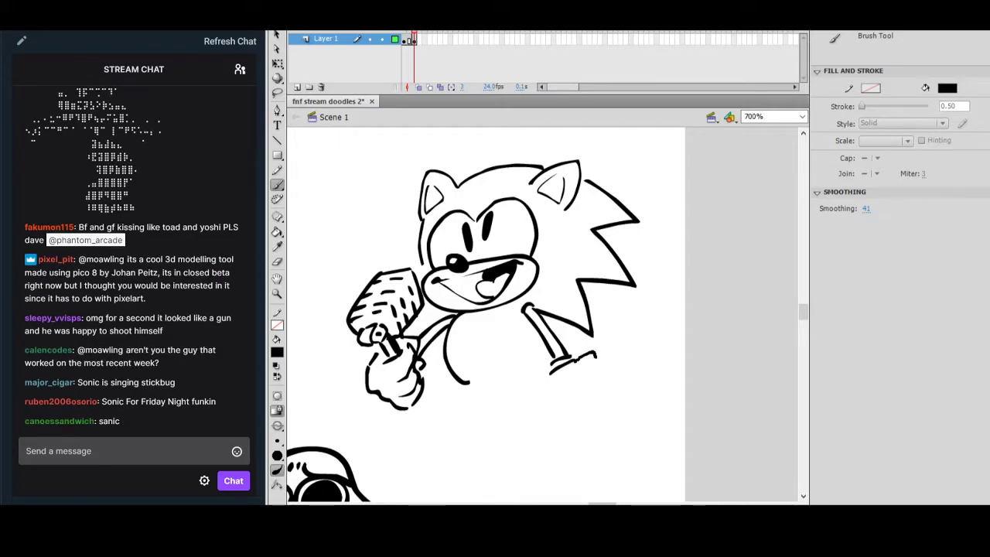
mouse_move(588, 393)
mouse_down()
mouse_move(577, 424)
mouse_move(568, 425)
mouse_move(571, 407)
mouse_move(547, 425)
mouse_move(559, 400)
mouse_up()
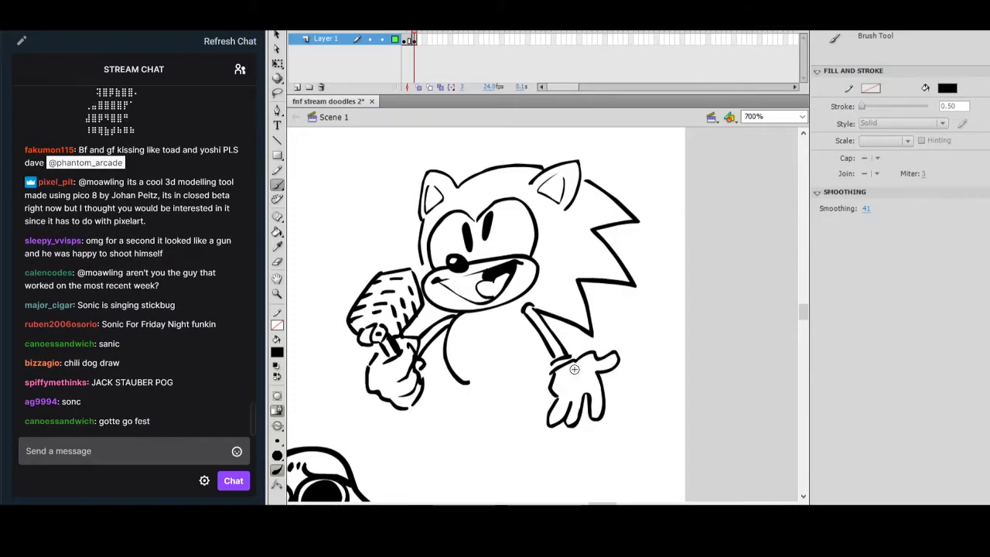
Complete Sonic's torso with a back edge, a spiky tail, tapering upper leg strokes and a rounded belly patch.
mouse_move(522, 321)
mouse_down()
mouse_move(529, 366)
mouse_move(530, 346)
mouse_move(517, 344)
mouse_move(548, 340)
mouse_move(516, 376)
mouse_up()
drag(527, 357, 536, 364)
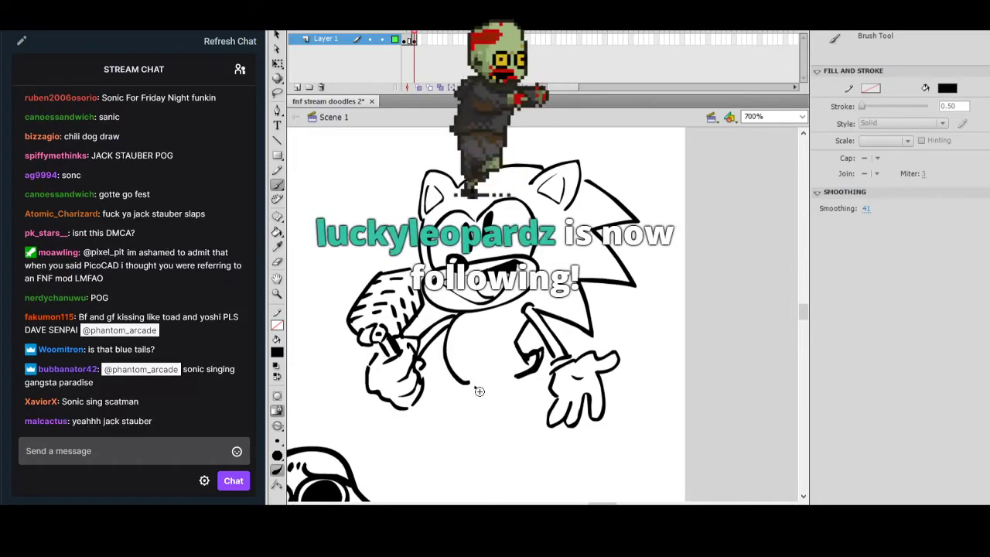
mouse_move(468, 381)
mouse_down()
mouse_move(487, 414)
mouse_move(509, 421)
mouse_up()
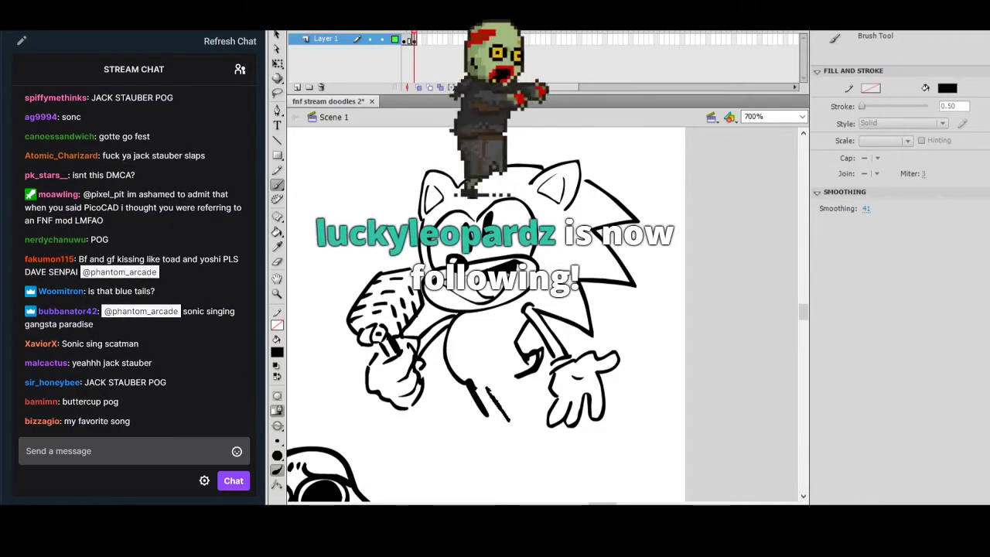
key(ctrl+z)
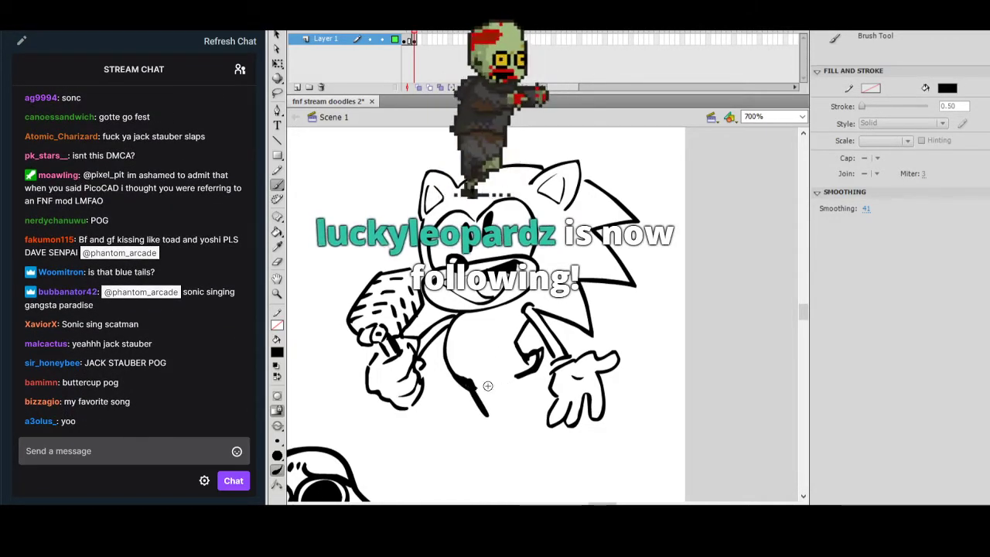
drag(518, 377, 548, 403)
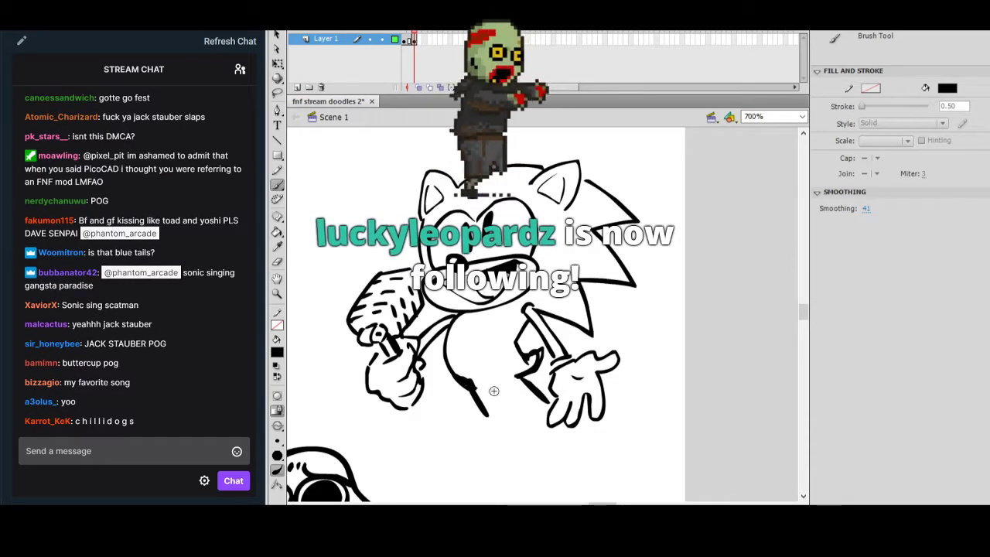
drag(485, 385, 529, 406)
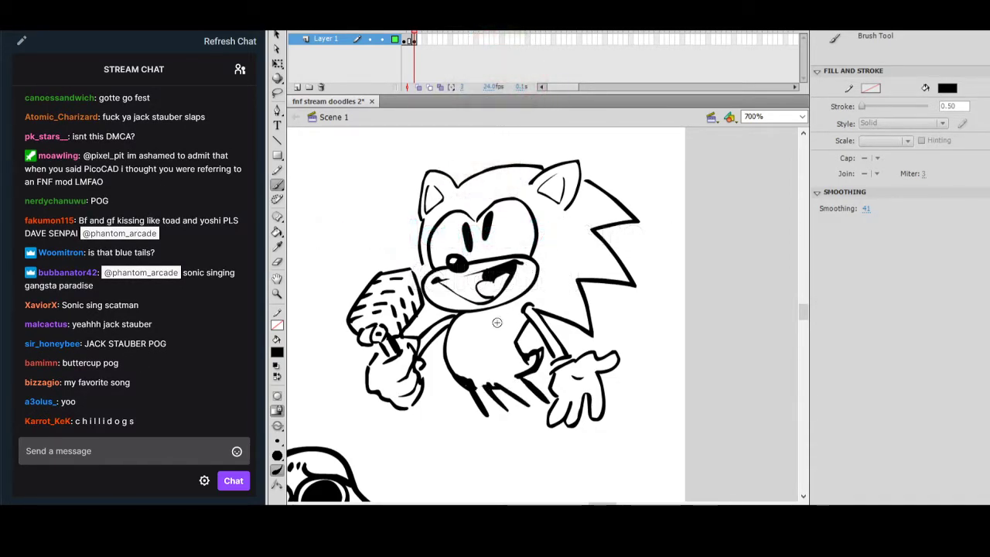
mouse_move(466, 315)
mouse_down()
mouse_move(503, 365)
mouse_move(508, 315)
mouse_up()
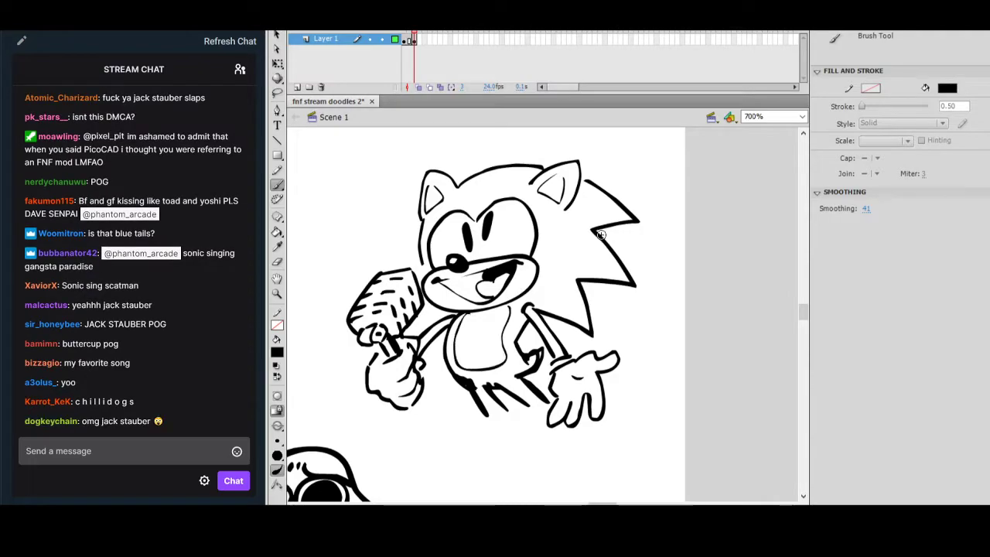
Brush the microphone handle's end below the fist and add two music notes above the microphone.
drag(420, 405, 434, 415)
mouse_move(607, 281)
mouse_down()
mouse_move(667, 259)
mouse_move(657, 304)
mouse_up()
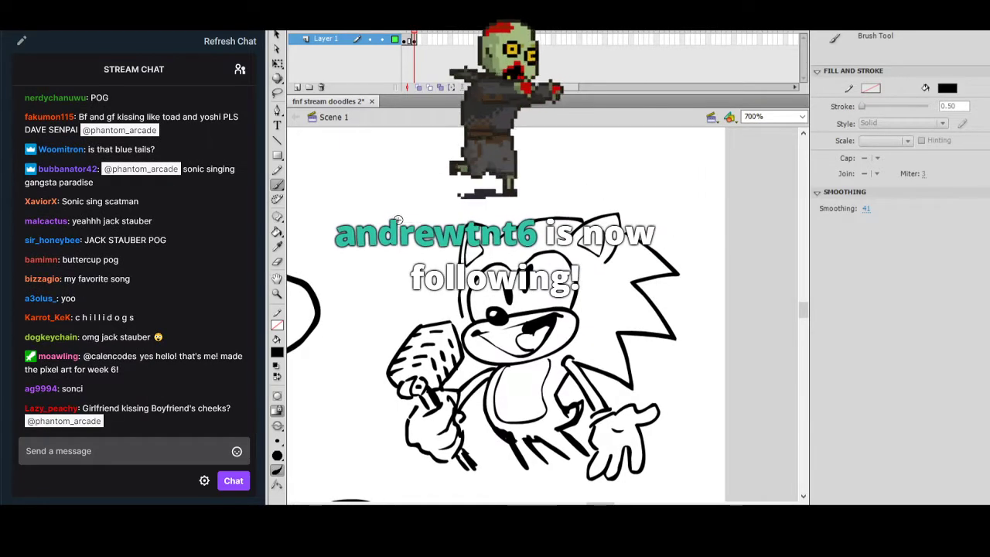
drag(418, 192, 433, 219)
mouse_move(403, 224)
mouse_down()
mouse_move(431, 216)
mouse_move(418, 184)
mouse_up()
drag(394, 300, 399, 302)
drag(402, 307, 414, 287)
Look over the Sonic doodle and the blank space above and below it.
scroll(663, 243, down, 3)
scroll(672, 332, up, 3)
scroll(655, 318, down, 3)
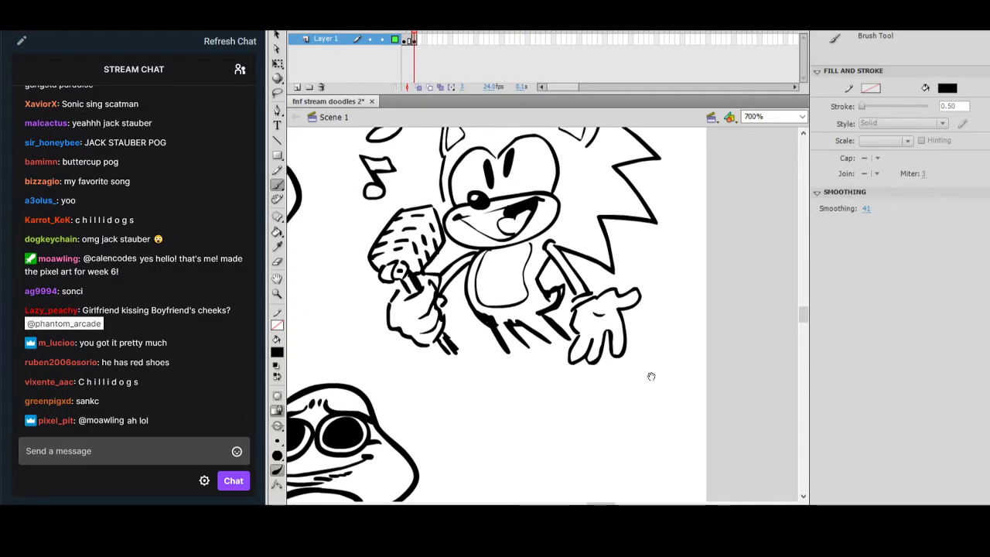
scroll(652, 376, down, 3)
scroll(645, 287, up, 8)
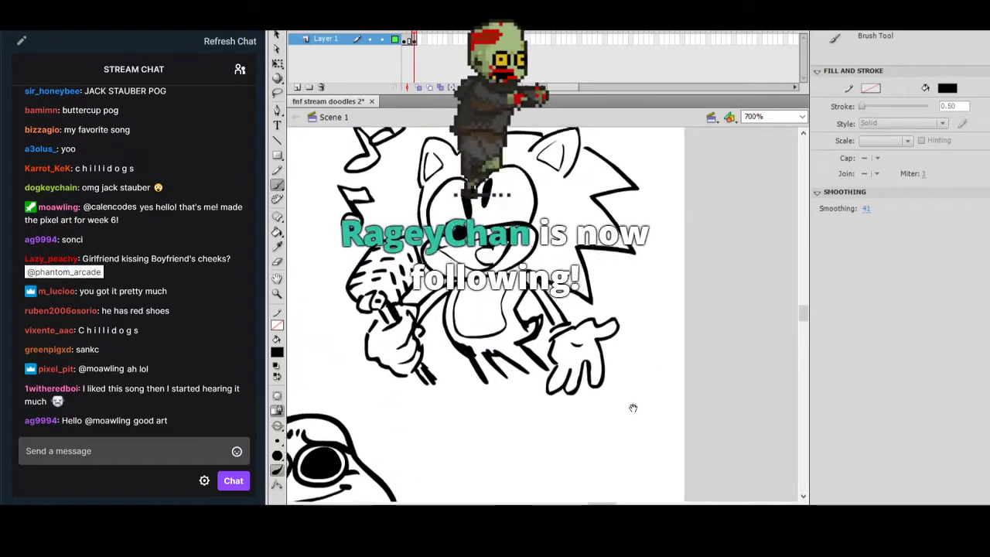
drag(620, 313, 643, 360)
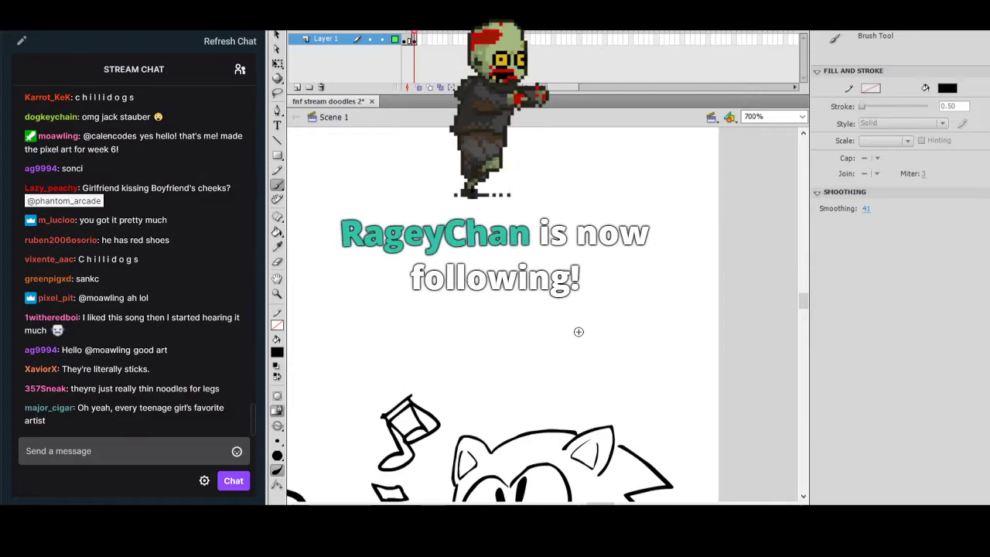
drag(570, 382, 569, 280)
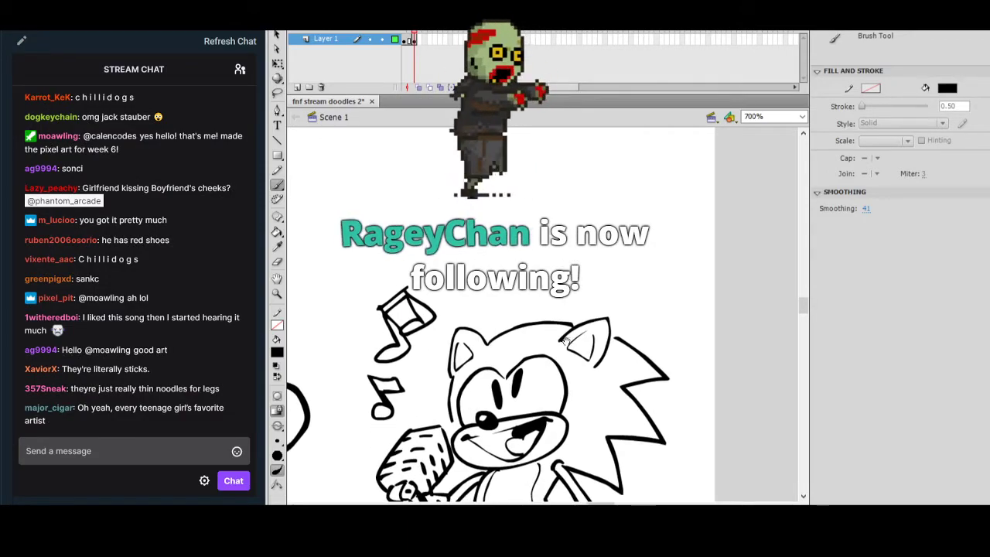
scroll(562, 347, down, 5)
scroll(569, 348, down, 2)
scroll(557, 310, down, 5)
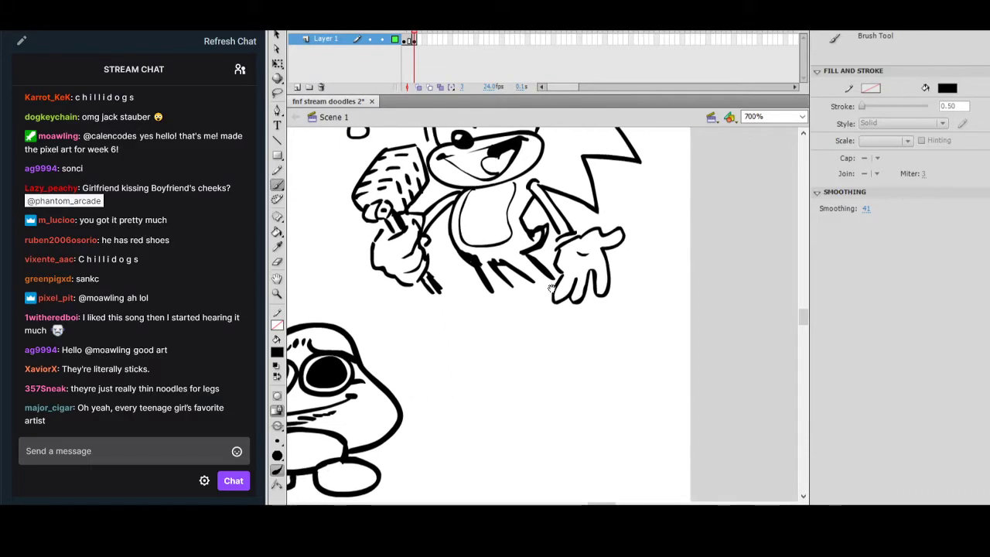
scroll(551, 287, down, 4)
scroll(549, 345, down, 2)
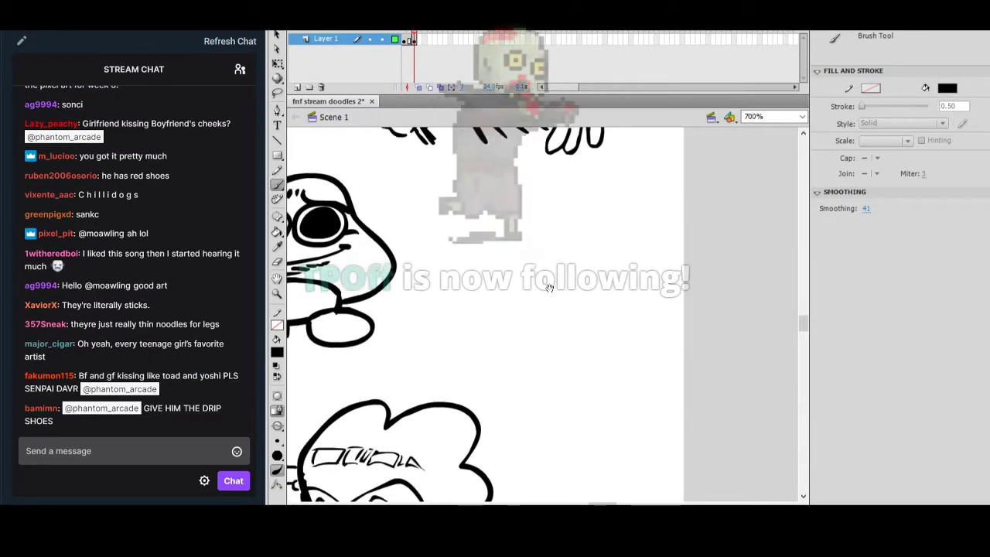
scroll(552, 310, up, 7)
Extend Sonic's leg strokes and brush the front leg's ankle with a sock cuff and banded shoe collar.
mouse_move(484, 326)
mouse_down()
mouse_move(496, 358)
mouse_move(518, 356)
mouse_up()
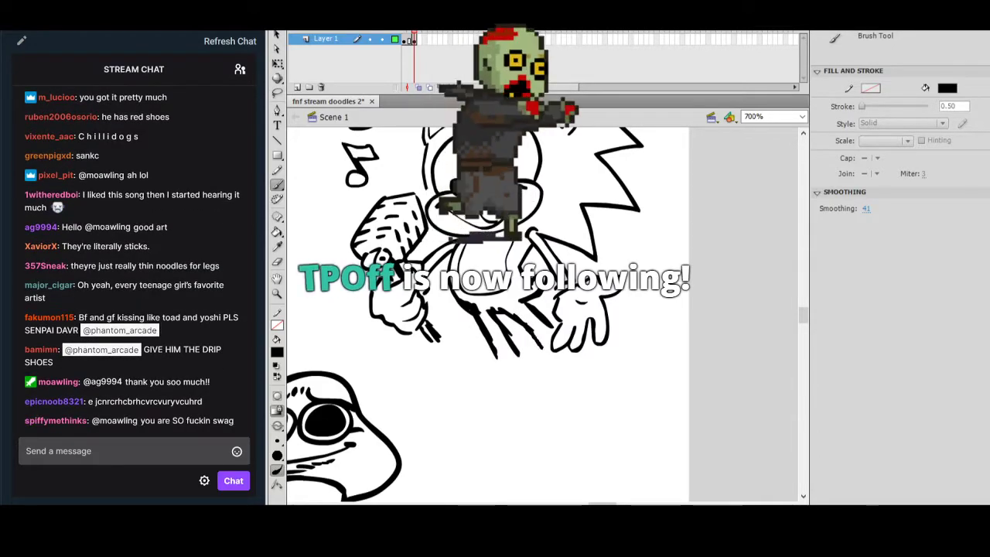
drag(607, 300, 626, 322)
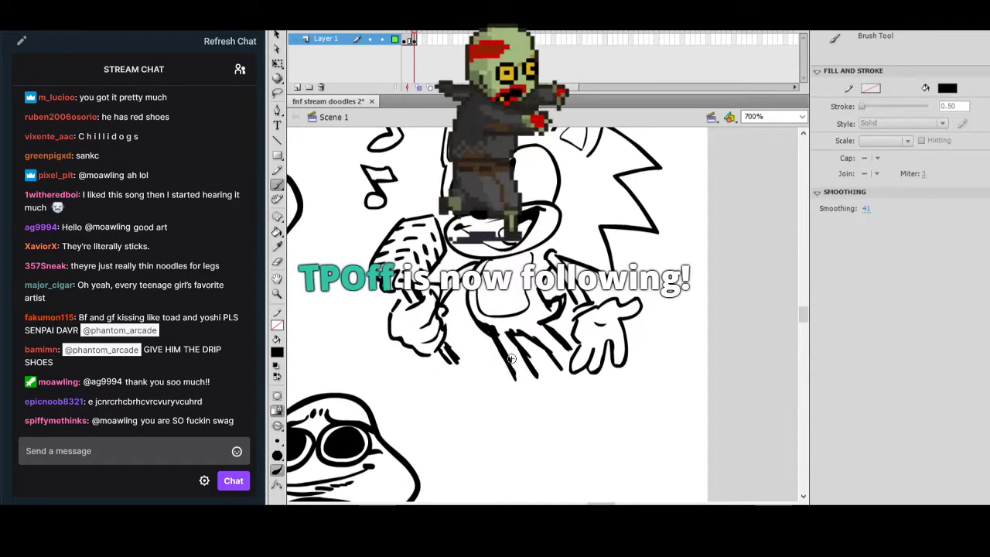
mouse_move(498, 371)
mouse_down()
mouse_move(493, 397)
mouse_move(528, 410)
mouse_move(526, 419)
mouse_up()
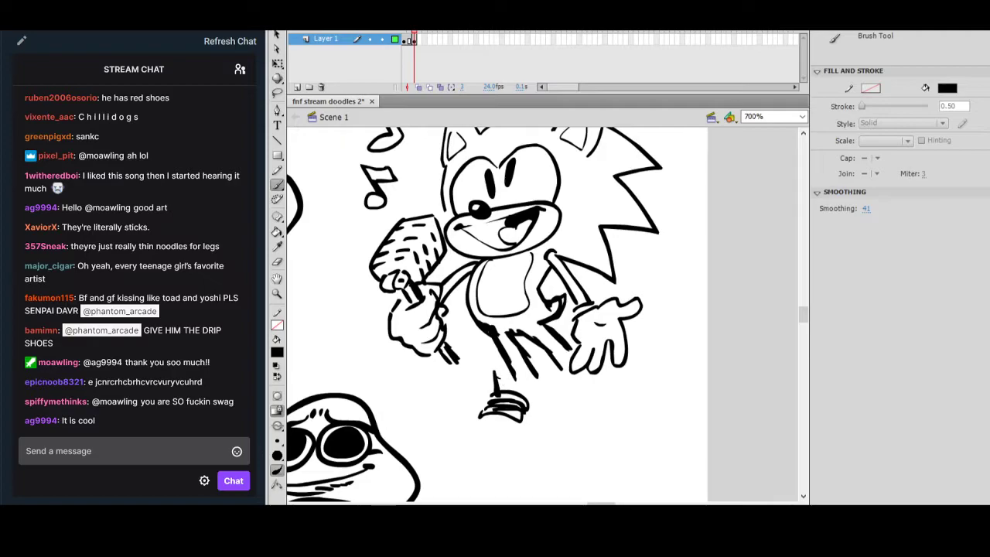
mouse_move(511, 375)
mouse_down()
mouse_move(544, 380)
mouse_move(542, 393)
mouse_up()
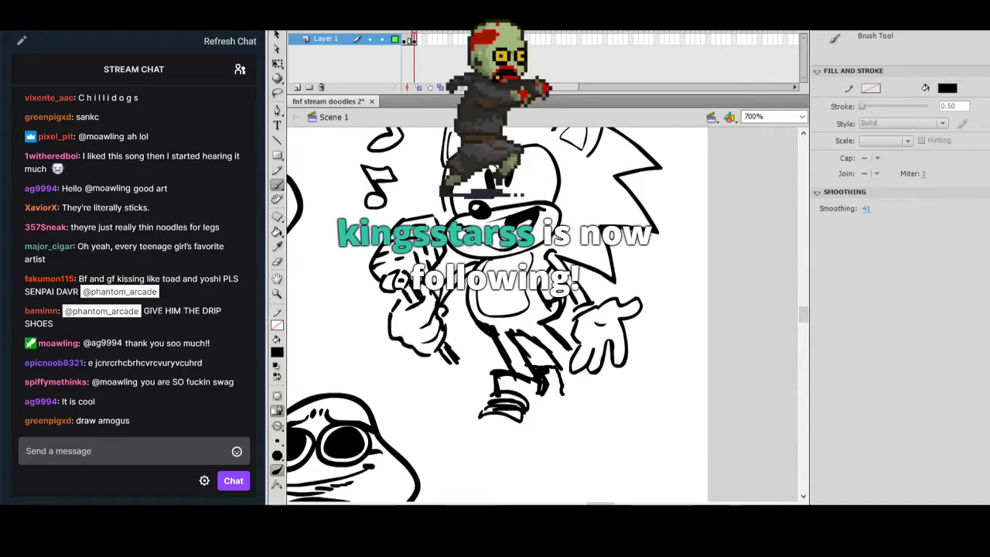
Brush the large sneaker's upper below the front ankle and outline its thick sole around the toe and heel.
drag(486, 414, 457, 438)
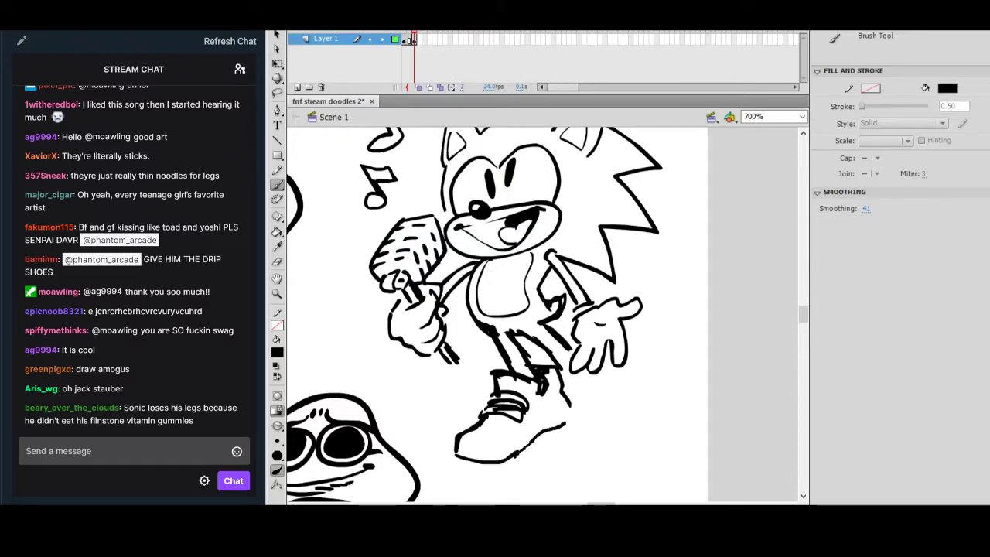
key(ctrl+z)
drag(567, 414, 570, 406)
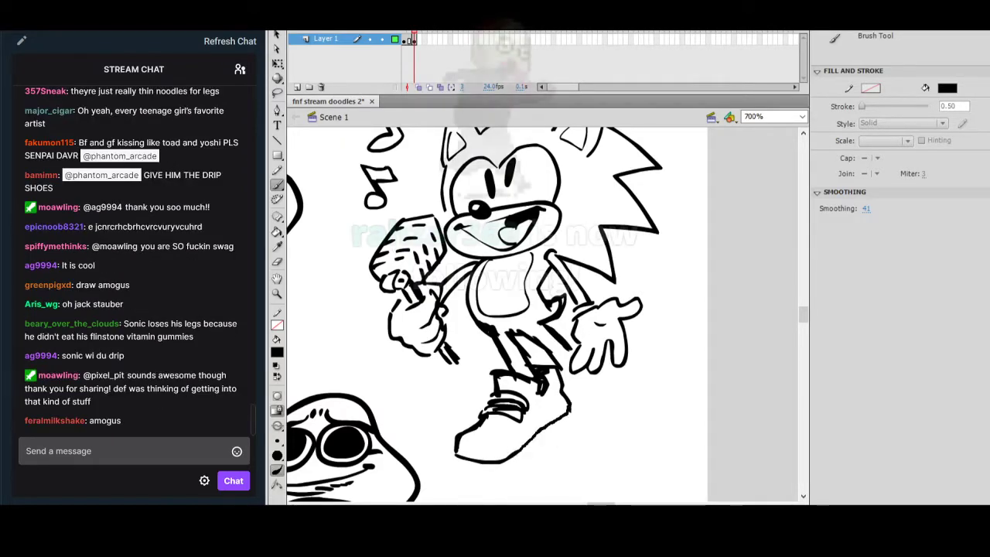
drag(457, 445, 449, 454)
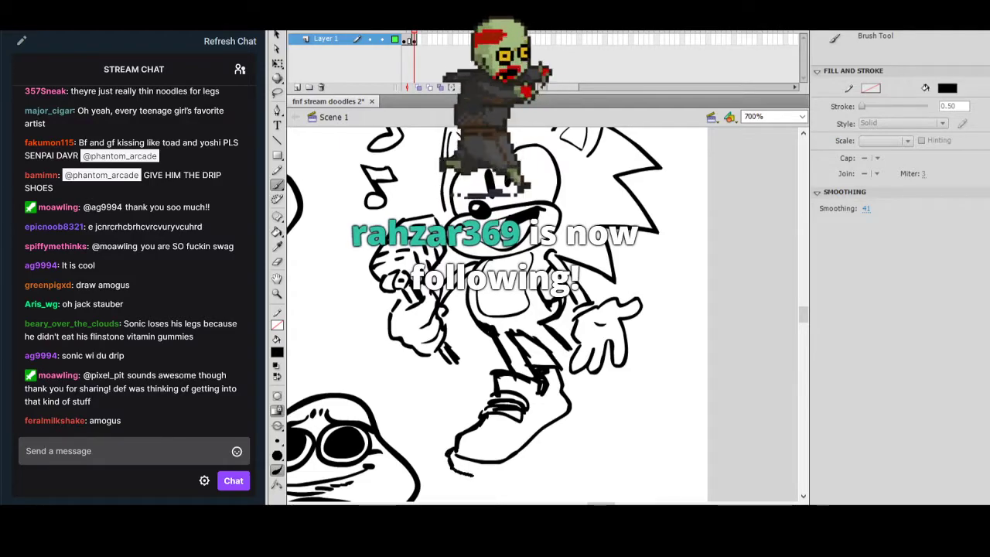
drag(505, 476, 549, 444)
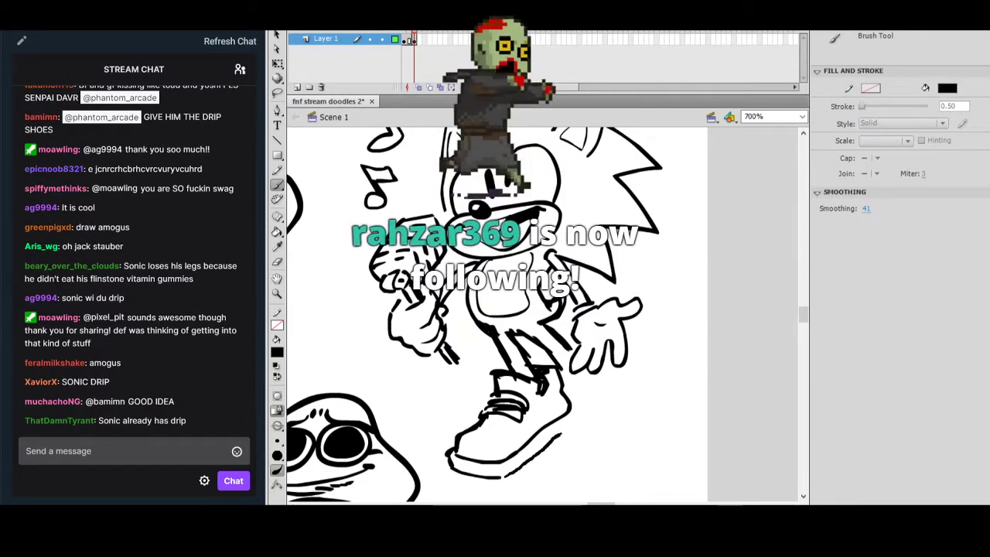
drag(571, 399, 579, 418)
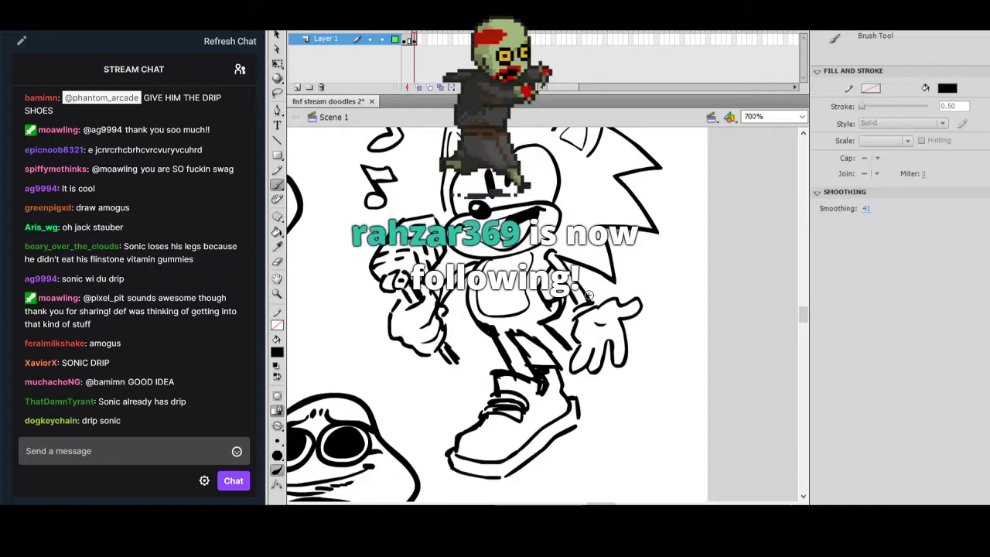
Detail the sneaker with a toe cap seam, heel stitching, small perforation dots and loose looping laces on both sides.
drag(462, 438, 518, 443)
drag(560, 356, 567, 368)
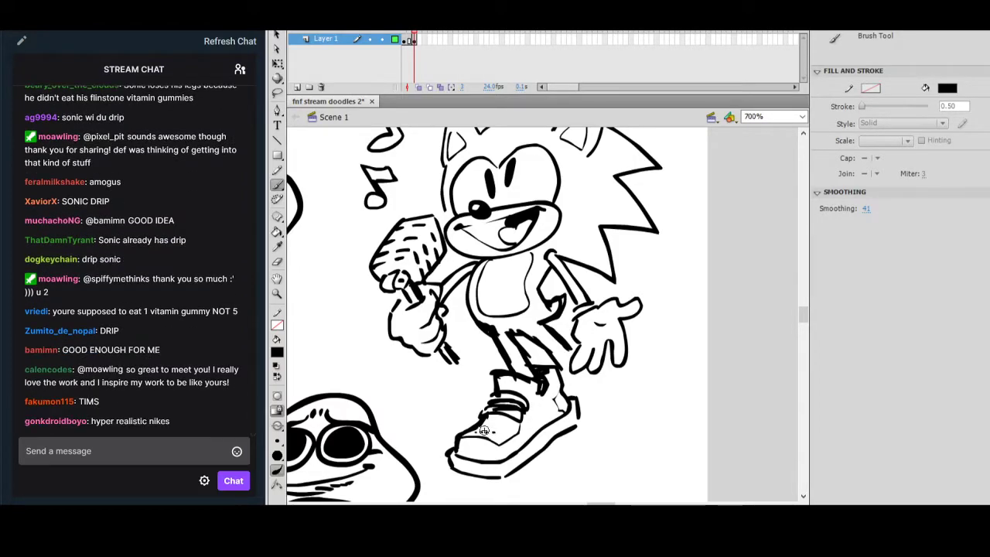
click(495, 425)
click(499, 420)
mouse_move(529, 405)
mouse_down()
mouse_move(543, 449)
mouse_move(570, 461)
mouse_up()
drag(541, 430, 527, 394)
mouse_move(472, 435)
mouse_down()
mouse_move(468, 415)
mouse_move(421, 433)
mouse_move(436, 440)
mouse_up()
drag(649, 378, 614, 400)
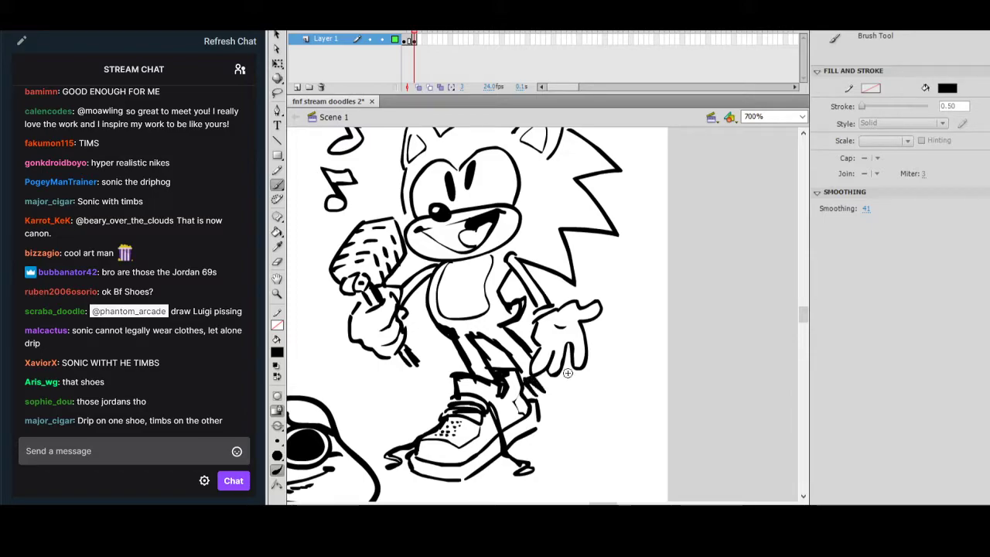
Brush Sonic's second leg cuff below the open hand and outline a large sneaker with a thick sole and heel beneath it.
key(ctrl+z)
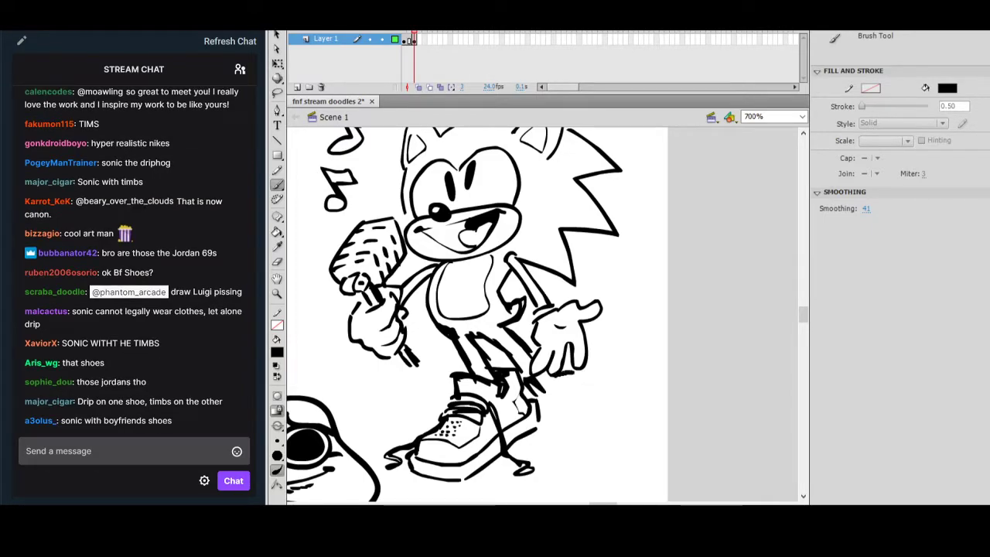
drag(555, 370, 588, 381)
drag(544, 410, 539, 436)
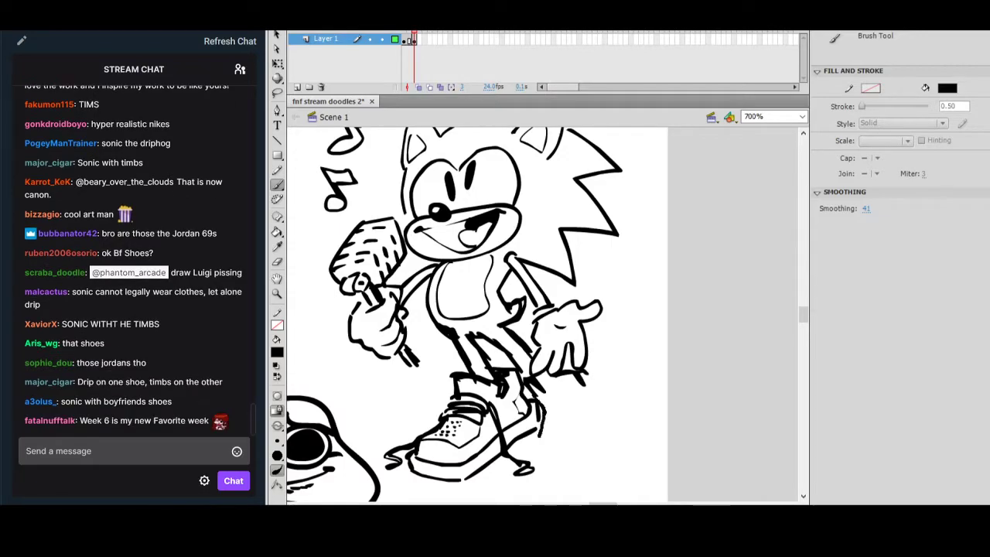
mouse_move(535, 393)
mouse_down()
mouse_move(547, 447)
mouse_move(611, 439)
mouse_up()
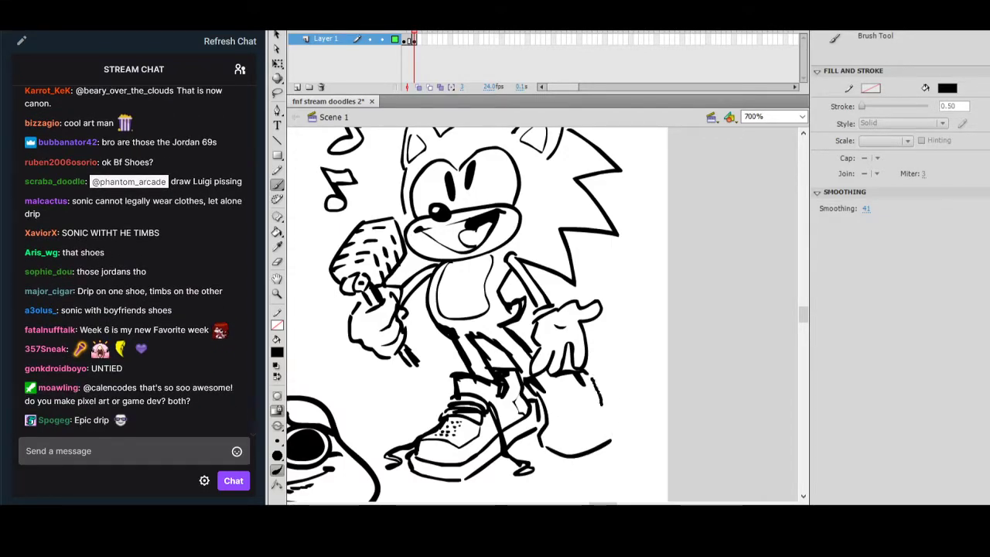
drag(602, 405, 618, 429)
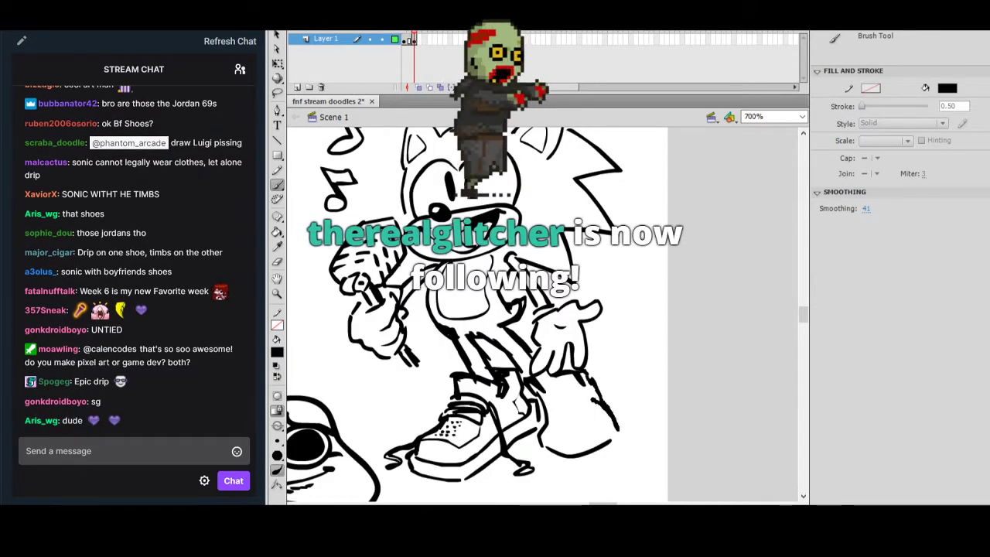
mouse_move(557, 413)
mouse_down()
mouse_move(564, 369)
mouse_move(540, 411)
mouse_up()
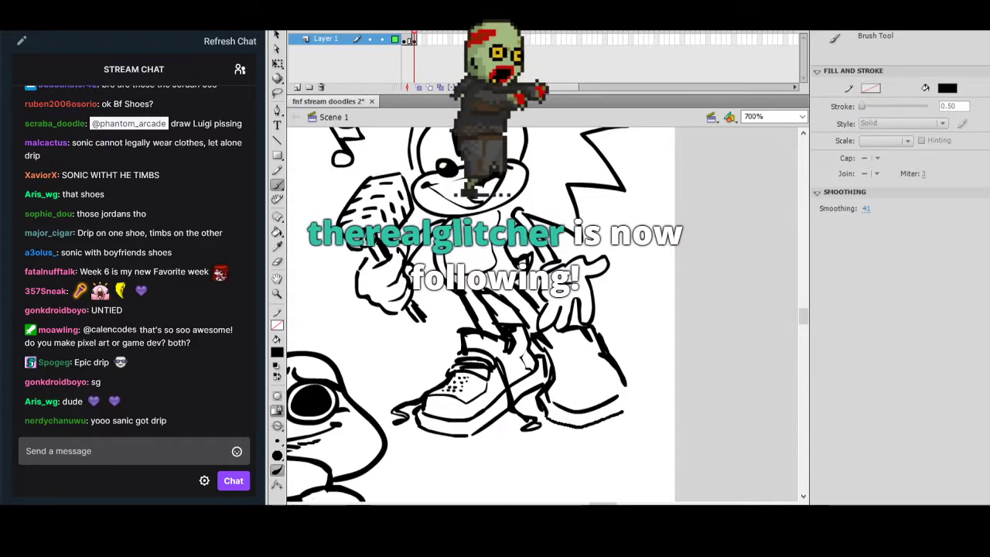
drag(624, 405, 618, 433)
key(ctrl+z)
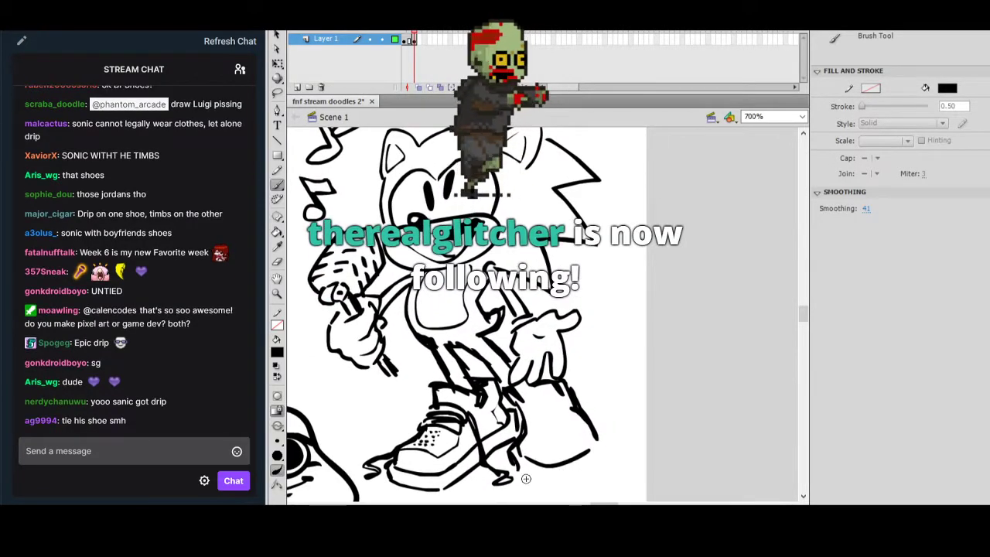
drag(547, 480, 600, 467)
drag(591, 421, 602, 429)
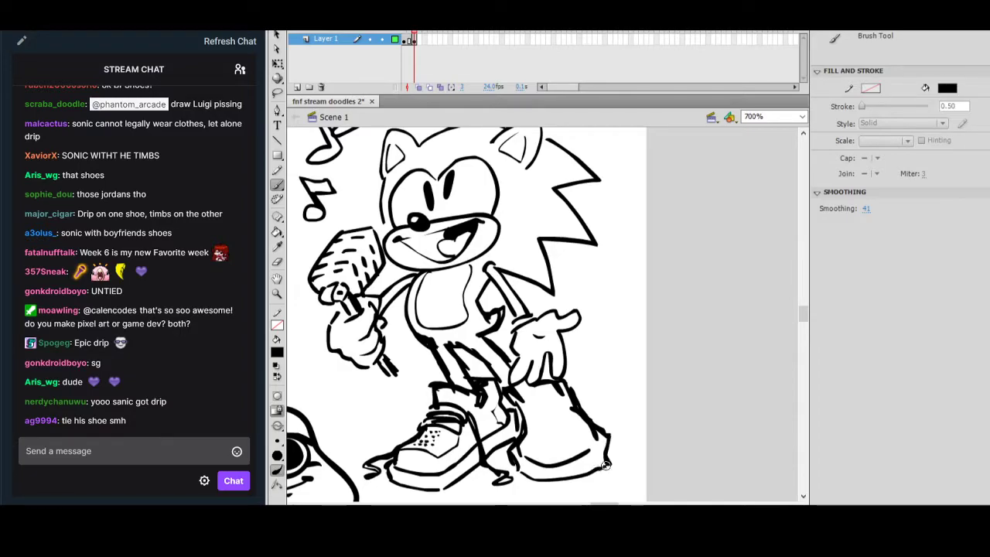
Detail the second sneaker with banded laces, a toe cap seam, small perforation dots and a loose looping lace behind the heel.
mouse_move(534, 411)
mouse_down()
mouse_move(570, 406)
mouse_move(546, 412)
mouse_move(574, 420)
mouse_move(532, 442)
mouse_move(585, 441)
mouse_up()
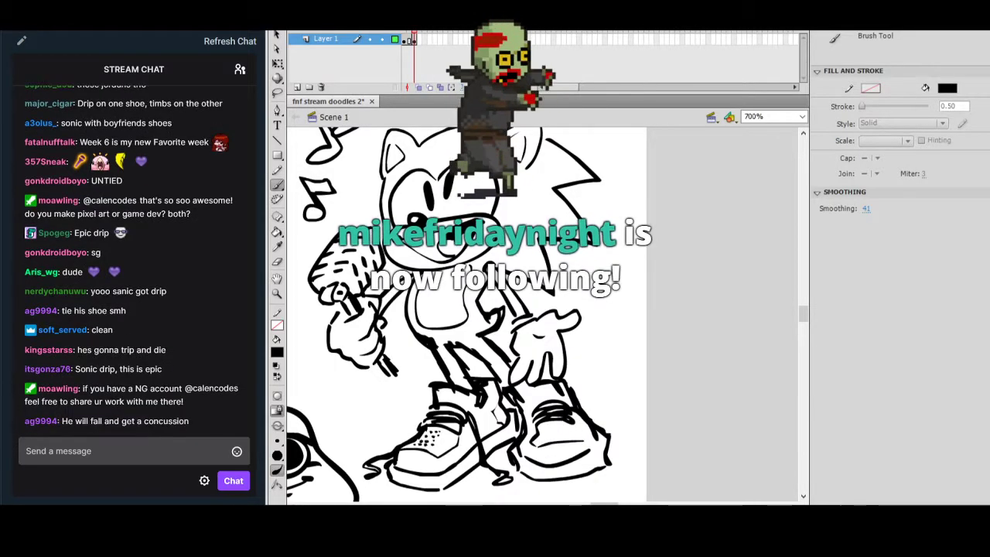
click(544, 437)
click(554, 434)
click(566, 432)
click(576, 434)
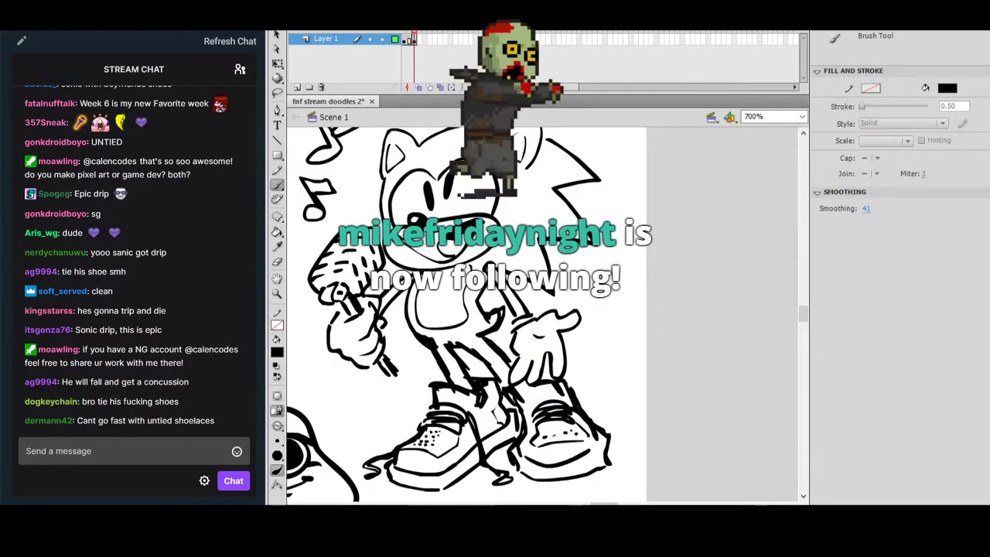
click(572, 429)
click(556, 430)
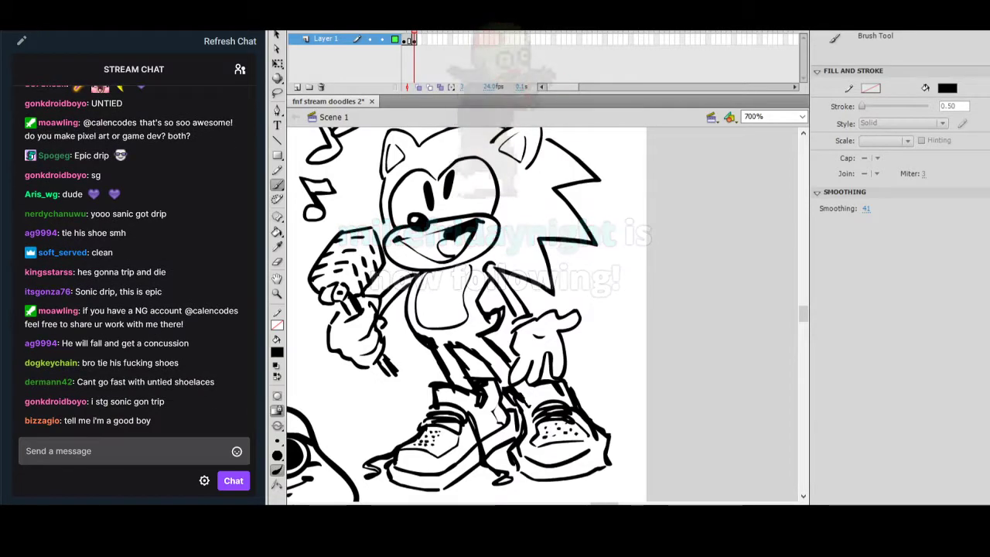
scroll(573, 404, down, 2)
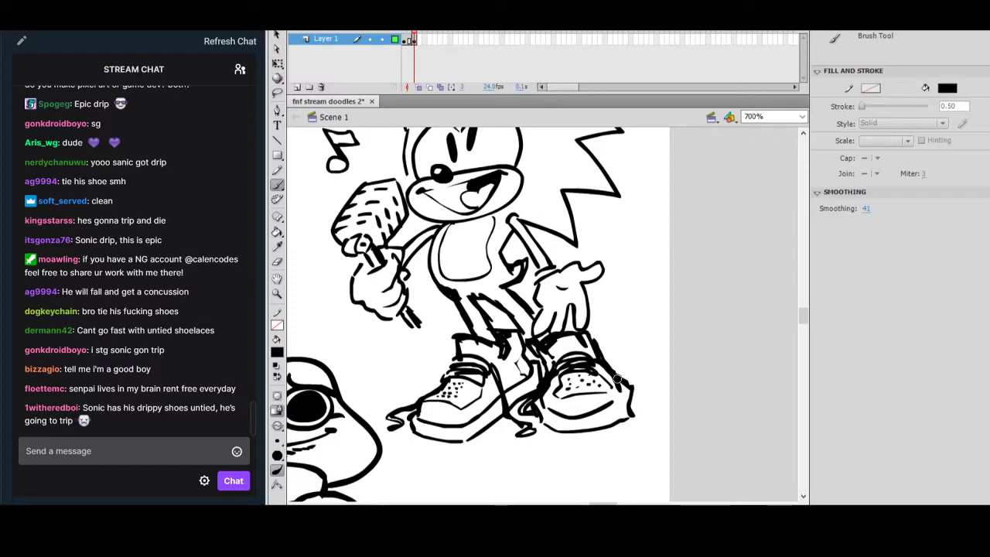
mouse_move(644, 414)
mouse_down()
mouse_move(625, 432)
mouse_move(660, 397)
mouse_up()
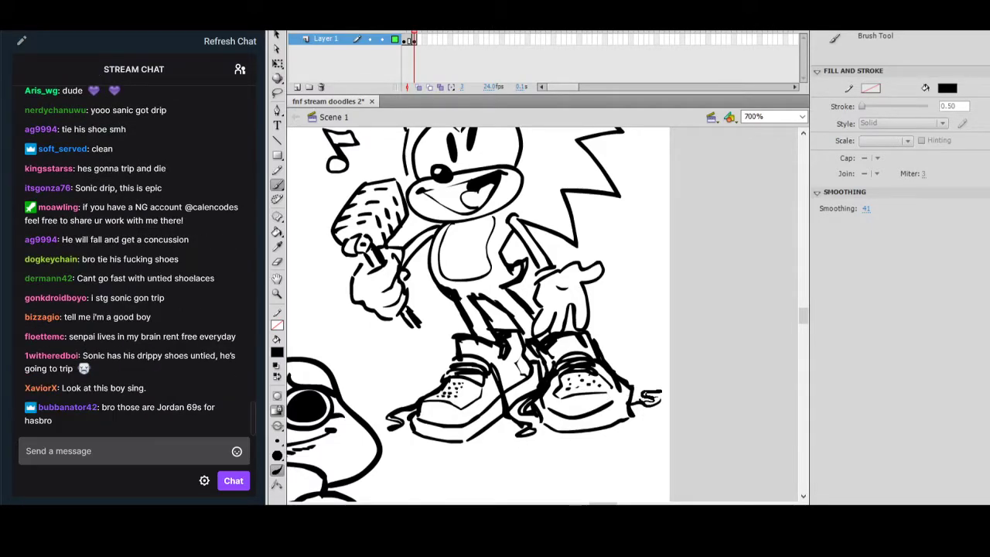
Extend the microphone's pole with thick strokes from Sonic's fist down to the front sneaker.
drag(668, 324, 711, 367)
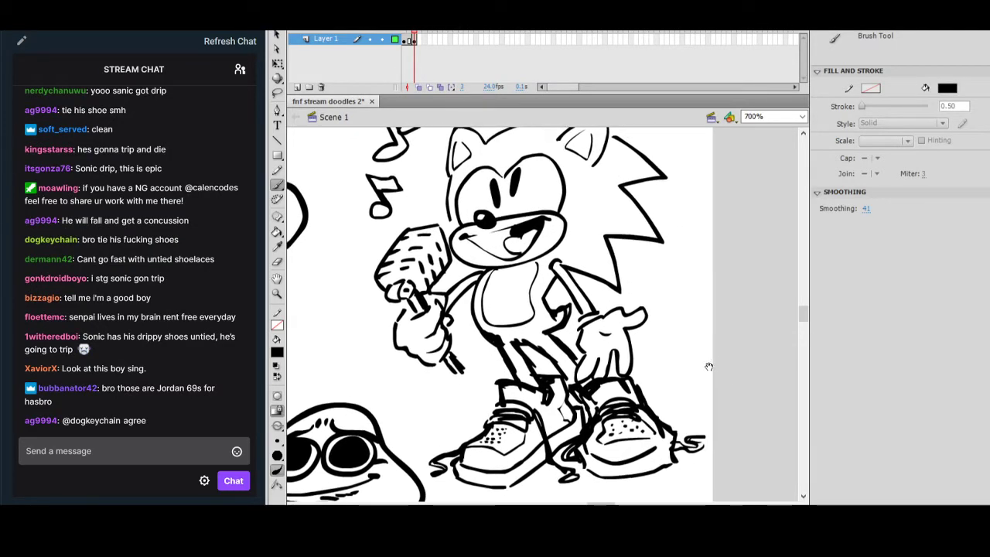
mouse_move(449, 357)
mouse_down()
mouse_move(488, 421)
mouse_move(477, 408)
mouse_up()
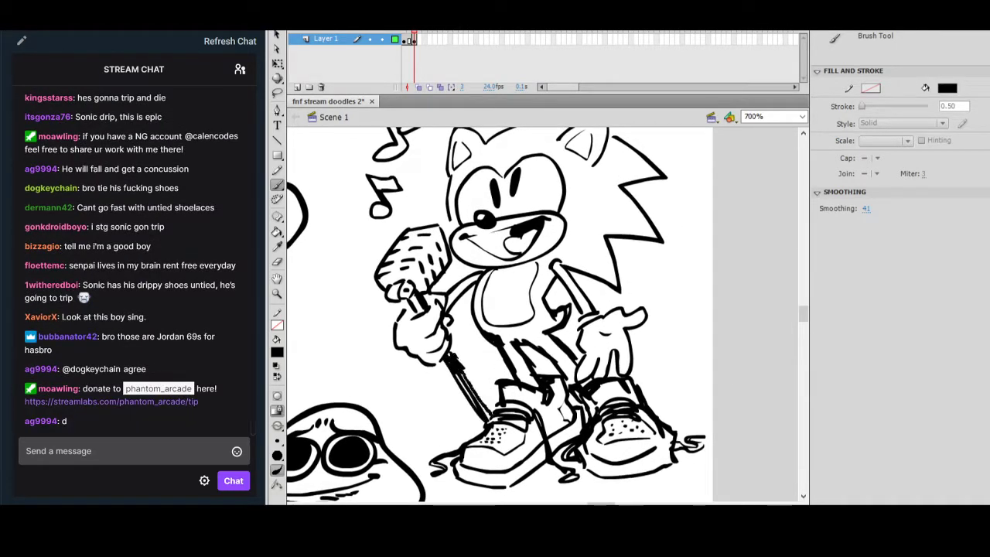
drag(674, 305, 658, 324)
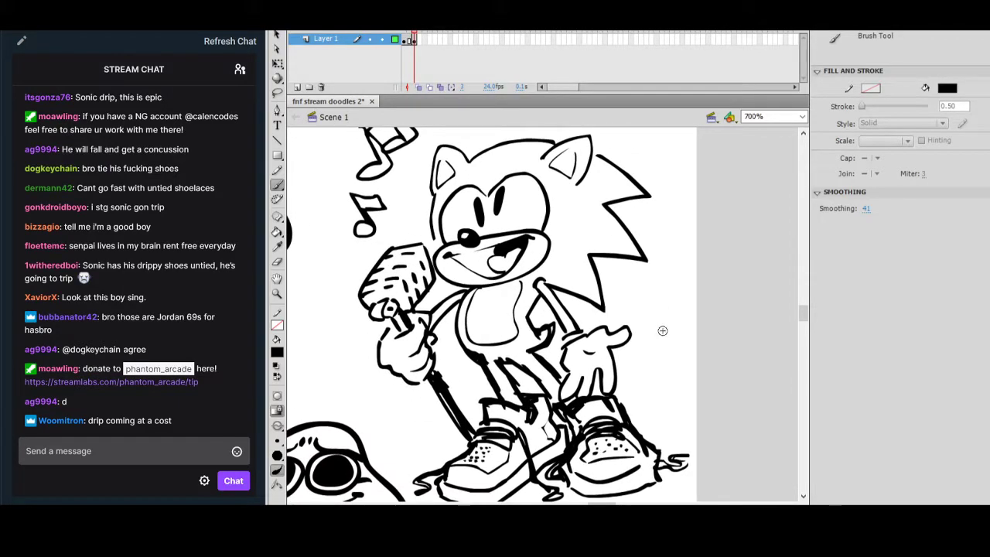
drag(669, 288, 658, 291)
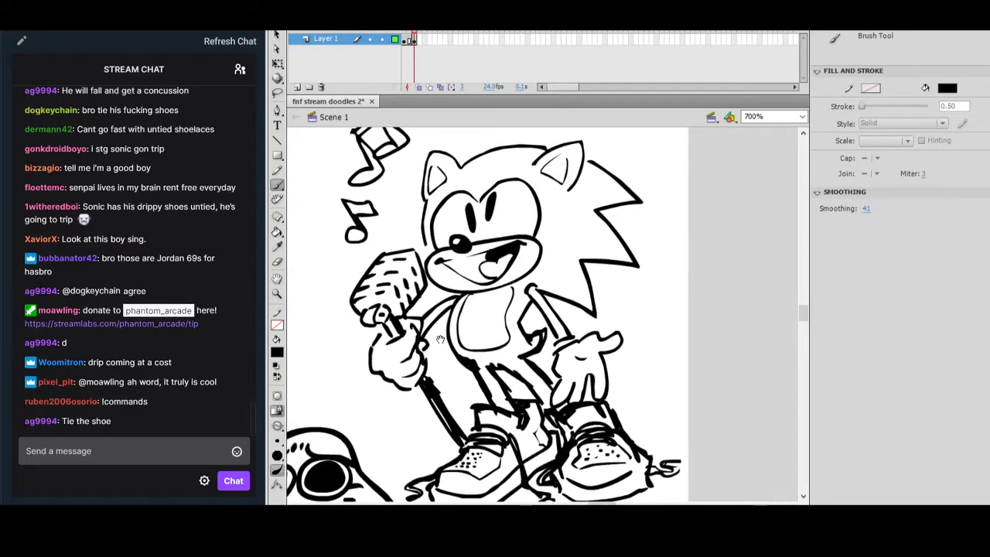
Look over the Sonic, Mario and Goomba doodles and the scenes across the rest of the canvas.
drag(684, 419, 724, 387)
ctrl+shift+click(671, 354)
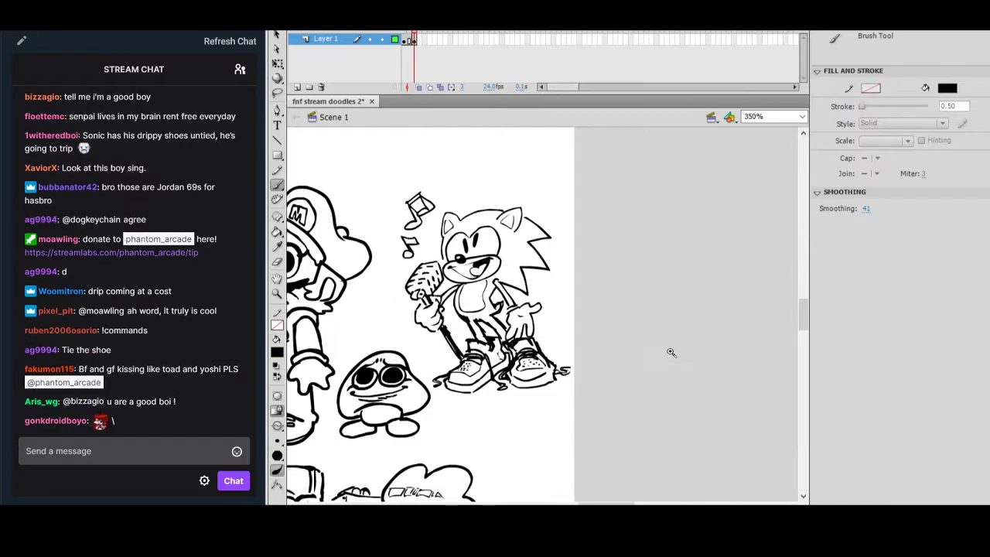
drag(579, 369, 662, 398)
ctrl+click(606, 341)
drag(574, 327, 675, 402)
key(ctrl+minus)
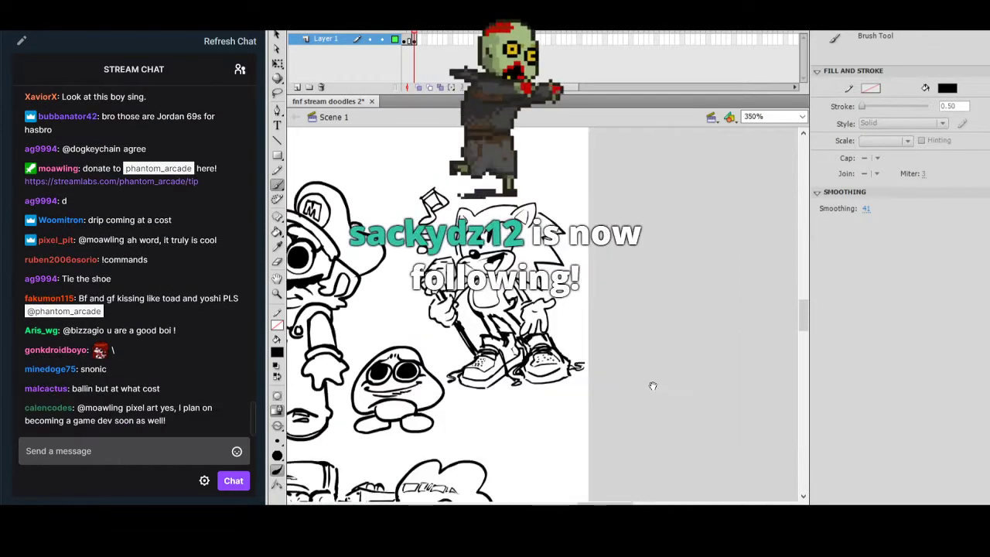
drag(633, 441, 611, 401)
drag(696, 408, 719, 365)
drag(680, 431, 689, 379)
mouse_move(690, 455)
mouse_down()
mouse_move(702, 352)
mouse_move(688, 444)
mouse_move(670, 451)
mouse_move(687, 464)
mouse_up()
drag(360, 412, 700, 434)
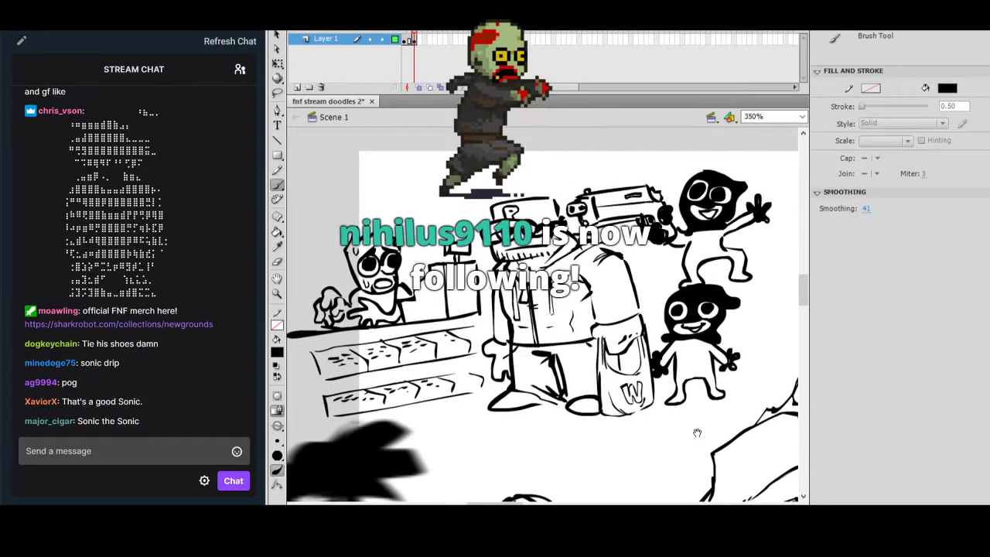
drag(682, 457, 683, 307)
drag(658, 444, 430, 387)
drag(784, 455, 643, 356)
mouse_move(764, 414)
mouse_down()
mouse_move(681, 369)
mouse_move(637, 318)
mouse_move(590, 326)
mouse_move(453, 308)
mouse_up()
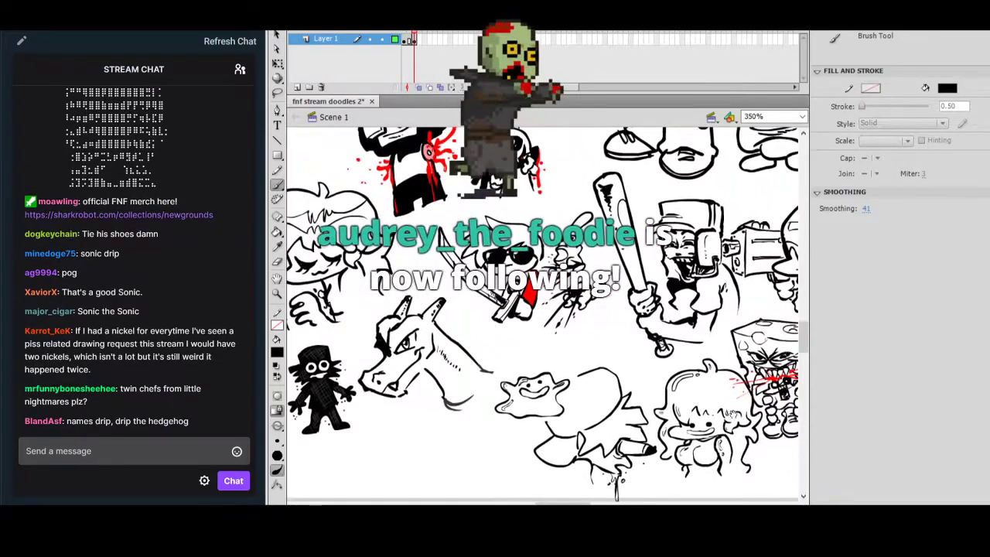
Examine the doodles along the canvas's lower edge, around Sans with Skid and Pump, and back up to Sonic.
drag(731, 413, 664, 404)
drag(714, 445, 694, 431)
ctrl+click(650, 392)
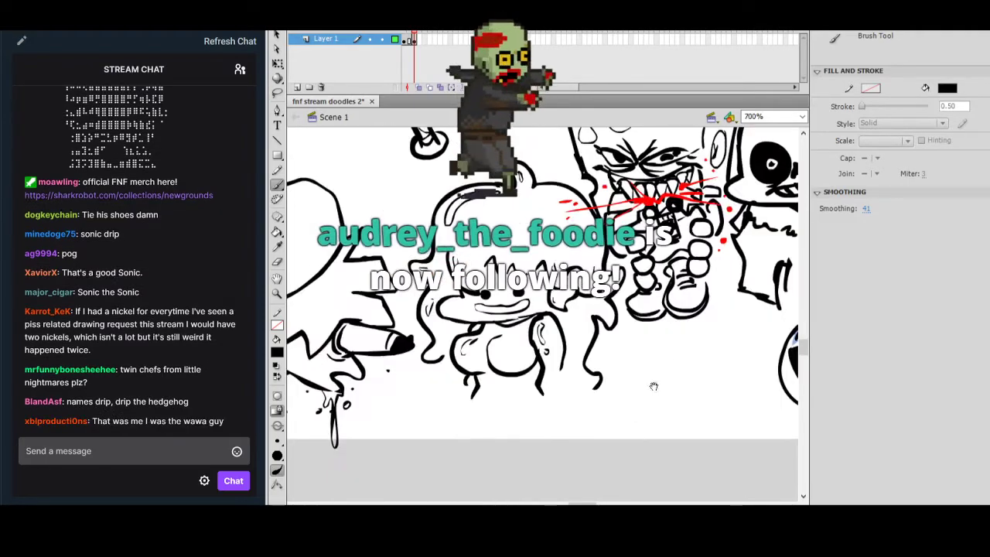
drag(650, 392, 636, 495)
drag(747, 410, 623, 410)
drag(781, 391, 696, 358)
mouse_move(758, 370)
mouse_down()
mouse_move(702, 350)
mouse_move(686, 369)
mouse_move(675, 423)
mouse_move(671, 397)
mouse_up()
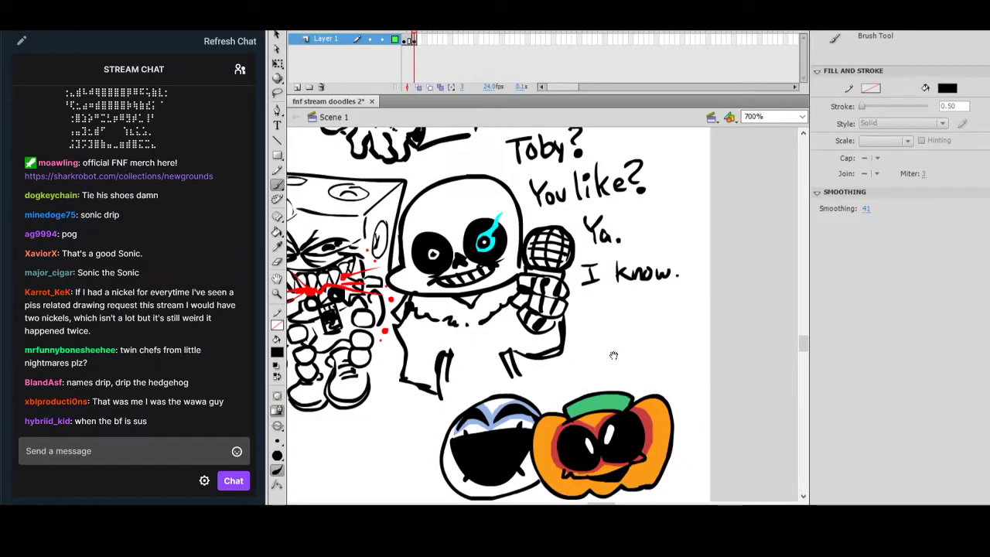
drag(615, 357, 662, 477)
mouse_move(524, 267)
mouse_down()
mouse_move(575, 376)
mouse_move(709, 374)
mouse_up()
mouse_move(647, 267)
mouse_down()
mouse_move(710, 352)
mouse_move(651, 501)
mouse_up()
drag(654, 361, 639, 501)
drag(662, 360, 643, 476)
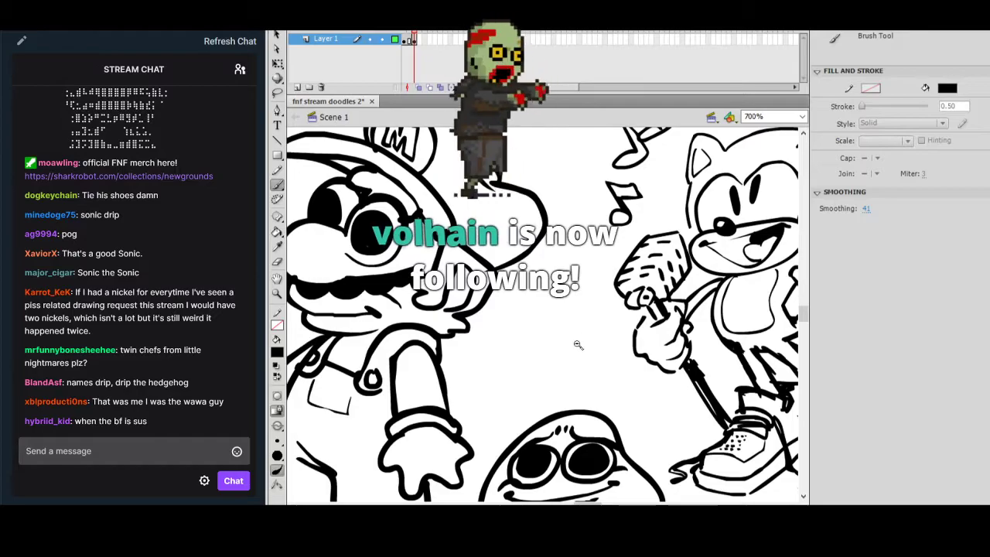
Examine the bloody doodles below the capped man, and view the whole page for remaining blank space.
click(578, 344)
drag(578, 345, 720, 400)
drag(700, 356, 688, 464)
mouse_move(587, 420)
mouse_down()
mouse_move(672, 359)
mouse_move(713, 292)
mouse_move(619, 392)
mouse_move(634, 355)
mouse_up()
click(554, 364)
mouse_move(565, 449)
mouse_down()
mouse_move(622, 402)
mouse_move(627, 481)
mouse_up()
drag(642, 385, 699, 395)
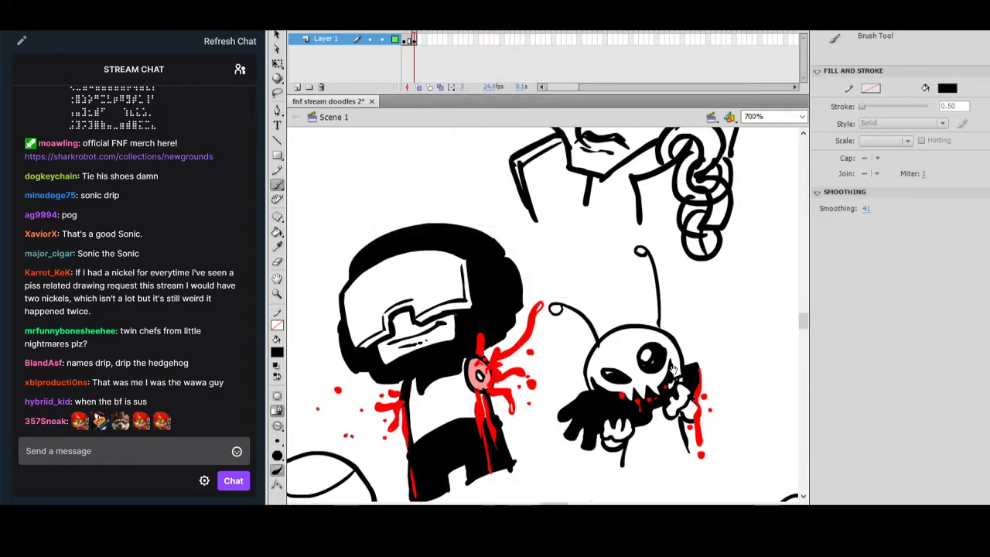
click(587, 339)
drag(610, 337, 685, 413)
mouse_move(639, 369)
mouse_down()
mouse_move(671, 422)
mouse_move(642, 391)
mouse_up()
alt+click(642, 391)
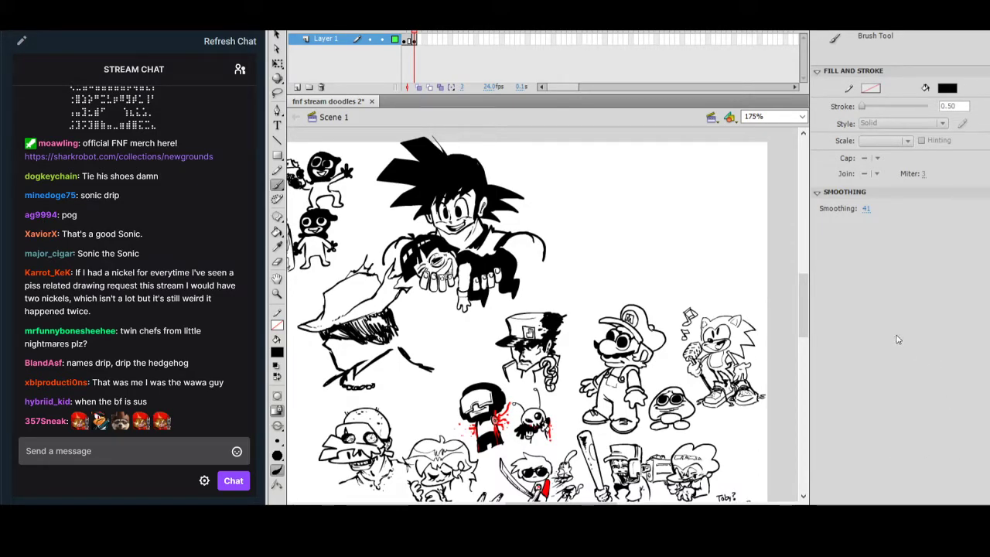
Brush a new head above Mario and Sonic with jagged spiky hair, an ear and a rounded backwards cap.
click(617, 206)
mouse_move(624, 216)
mouse_down()
mouse_move(449, 80)
mouse_move(597, 162)
mouse_move(601, 175)
mouse_up()
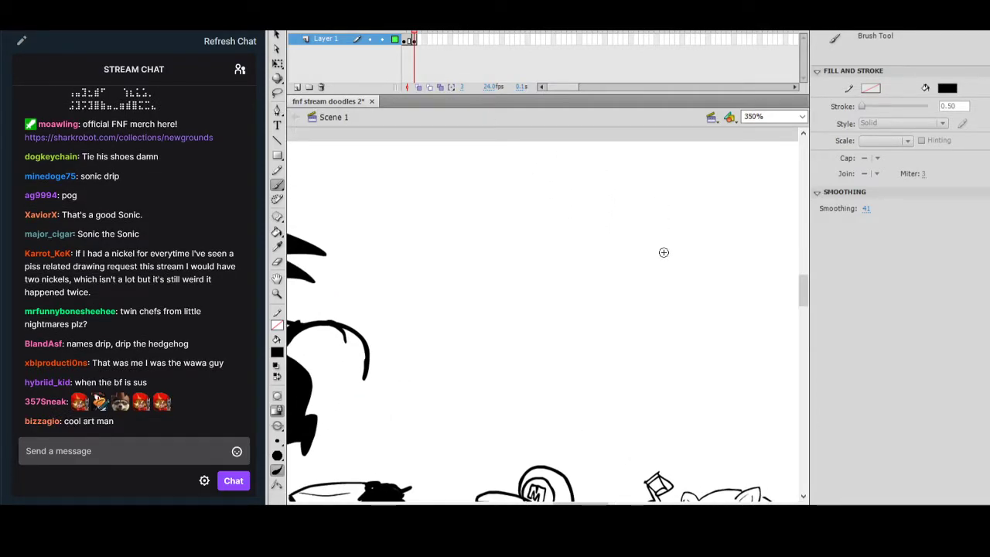
mouse_move(560, 272)
mouse_down()
mouse_move(605, 277)
mouse_move(590, 307)
mouse_up()
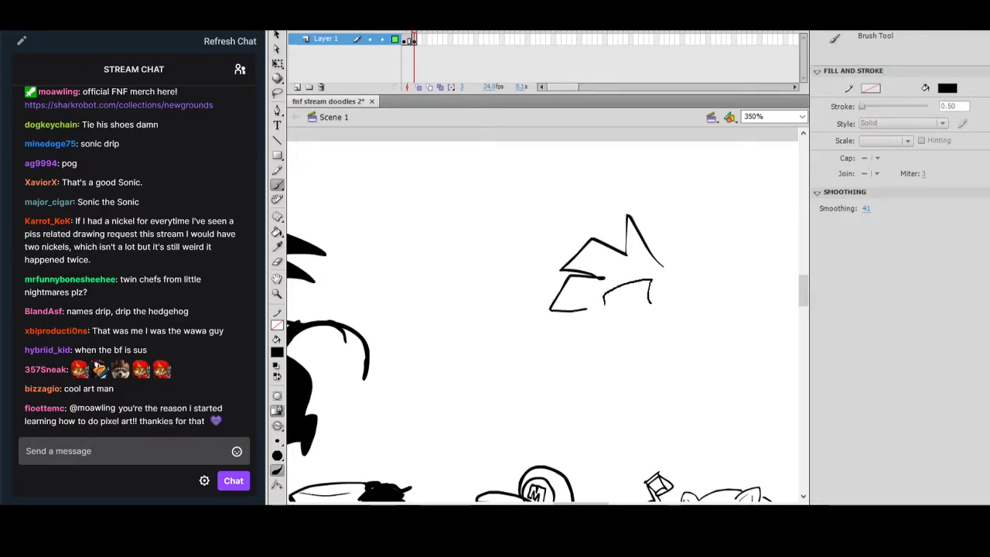
drag(721, 299, 718, 295)
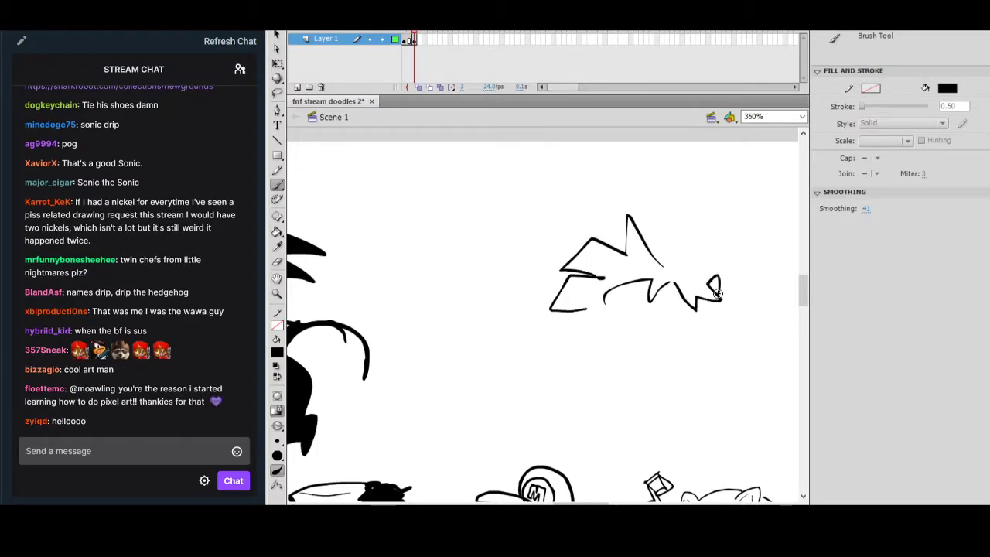
drag(670, 267, 708, 280)
mouse_move(598, 225)
mouse_down()
mouse_move(649, 202)
mouse_move(709, 215)
mouse_move(756, 300)
mouse_move(727, 287)
mouse_up()
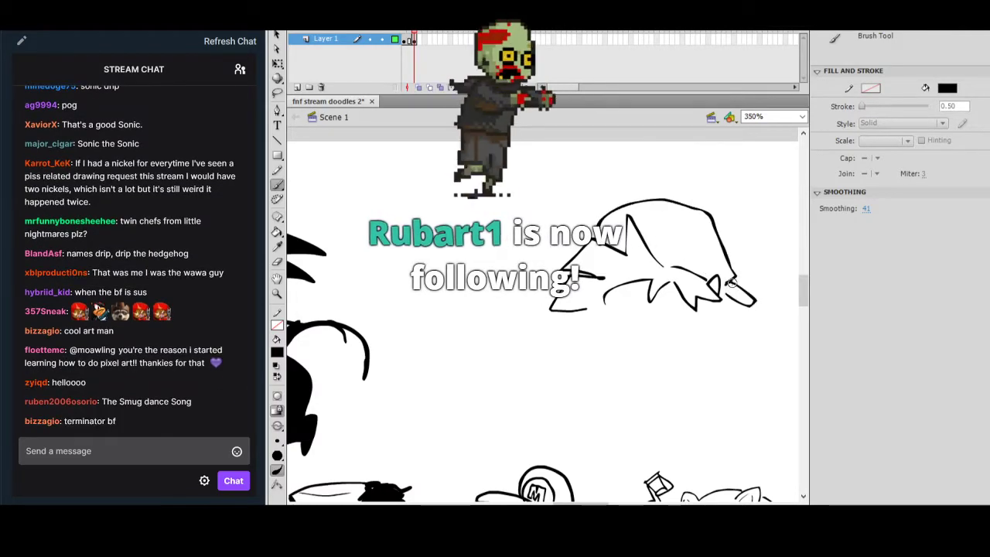
Draw the capped head's long curved jaw and add two solid black oval eyes under the fringe.
mouse_move(605, 298)
mouse_down()
mouse_move(583, 315)
mouse_move(686, 307)
mouse_up()
drag(634, 289, 636, 309)
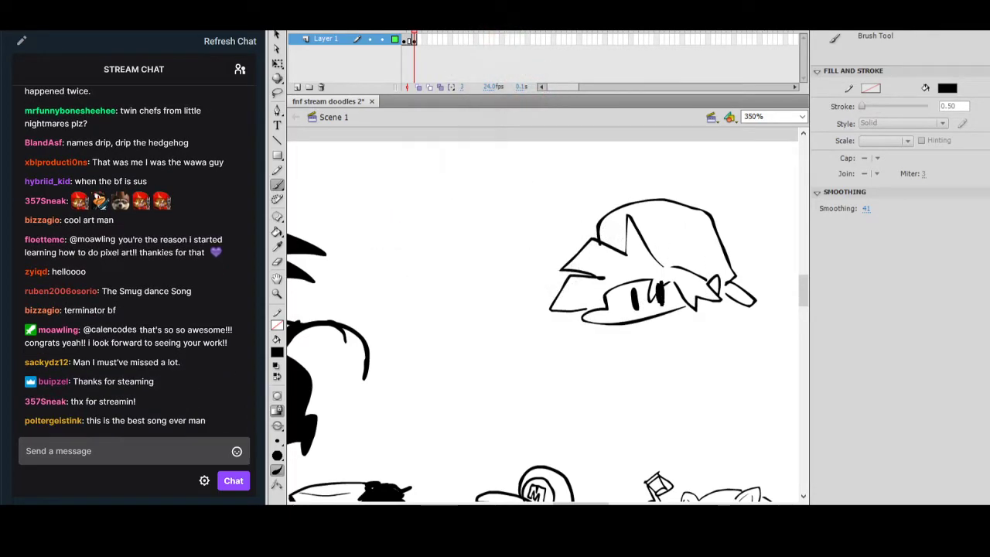
mouse_move(738, 324)
mouse_down()
mouse_move(676, 322)
mouse_move(737, 326)
mouse_up()
drag(713, 292, 701, 279)
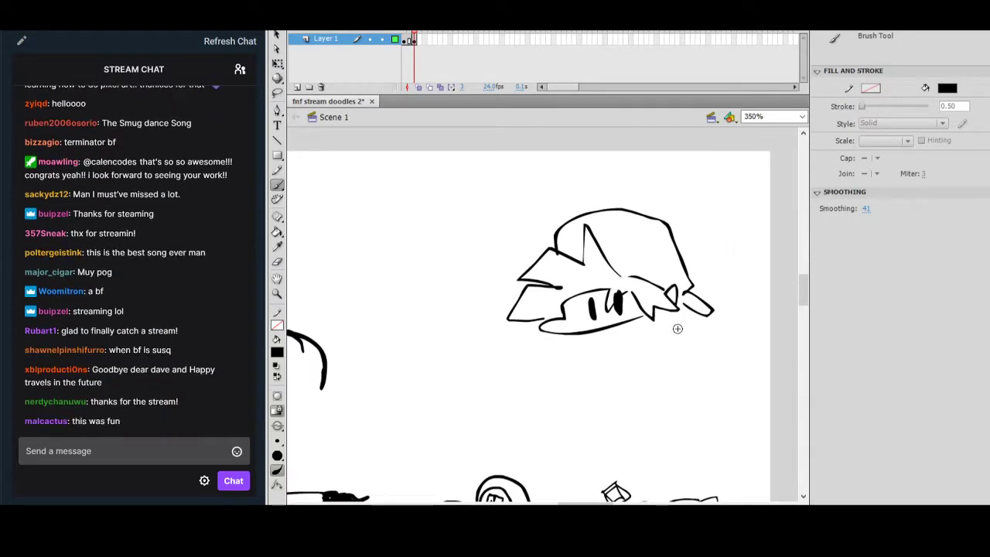
Brush a smaller second head behind the cap with a jagged fringe, side tuft, curved jaw, black eyes and small open mouth.
drag(723, 290, 743, 328)
mouse_move(707, 281)
mouse_down()
mouse_move(628, 287)
mouse_move(645, 257)
mouse_move(633, 299)
mouse_move(643, 279)
mouse_move(656, 282)
mouse_move(647, 279)
mouse_move(653, 292)
mouse_move(670, 278)
mouse_move(676, 292)
mouse_move(708, 287)
mouse_move(700, 281)
mouse_move(706, 305)
mouse_move(734, 292)
mouse_move(723, 315)
mouse_move(700, 309)
mouse_up()
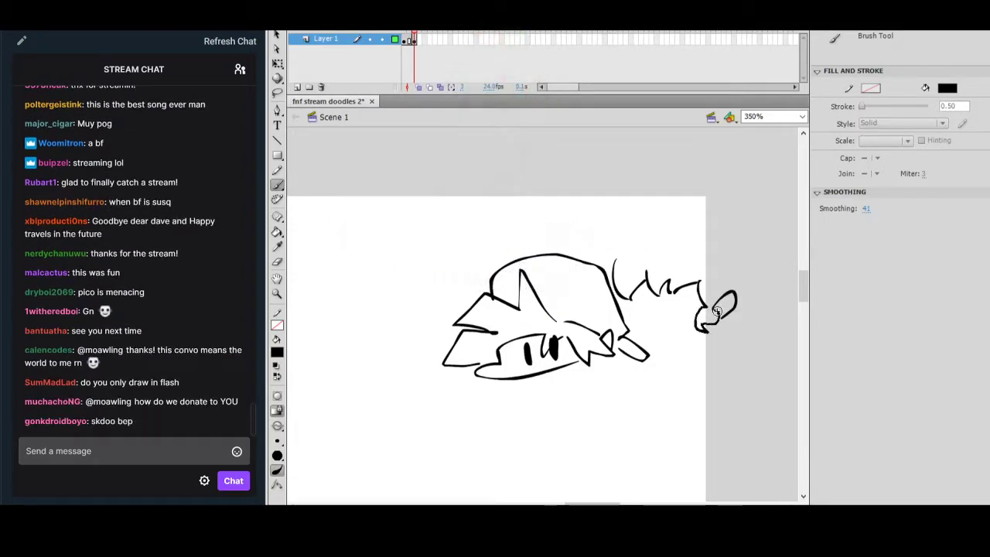
mouse_move(637, 292)
mouse_down()
mouse_move(634, 307)
mouse_move(620, 309)
mouse_move(690, 337)
mouse_up()
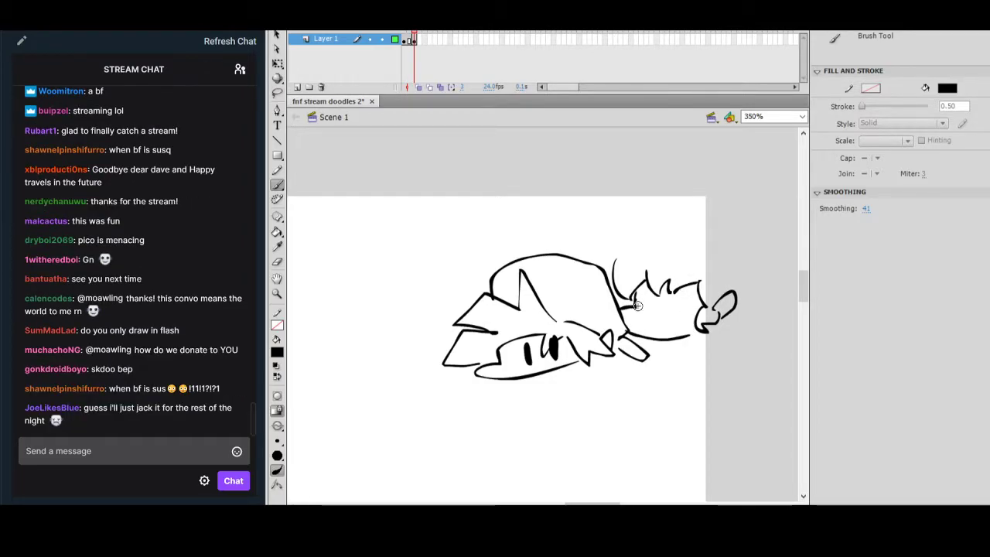
key(ctrl+z)
drag(636, 309, 652, 307)
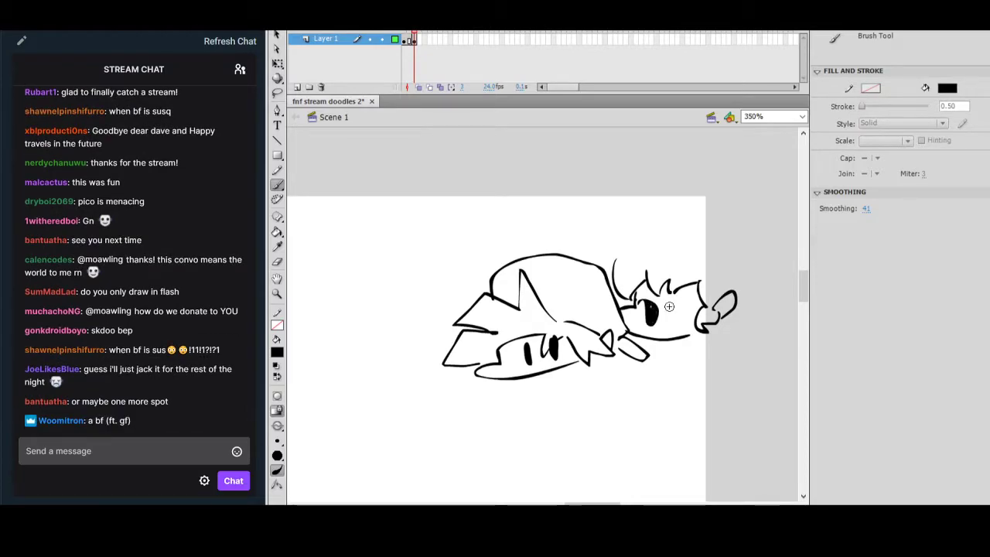
drag(684, 310, 682, 328)
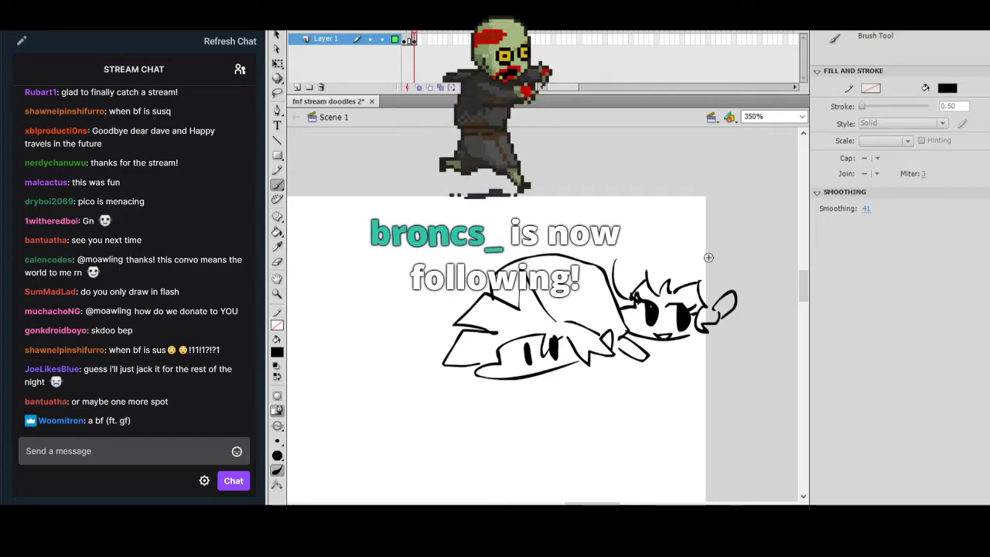
Brush the companion's large rounded hair with a pointed top tuft and flicked ends, plus curved shoulder lines below the heads.
drag(696, 215, 598, 252)
mouse_move(705, 228)
mouse_down()
mouse_move(743, 239)
mouse_move(753, 316)
mouse_move(725, 369)
mouse_up()
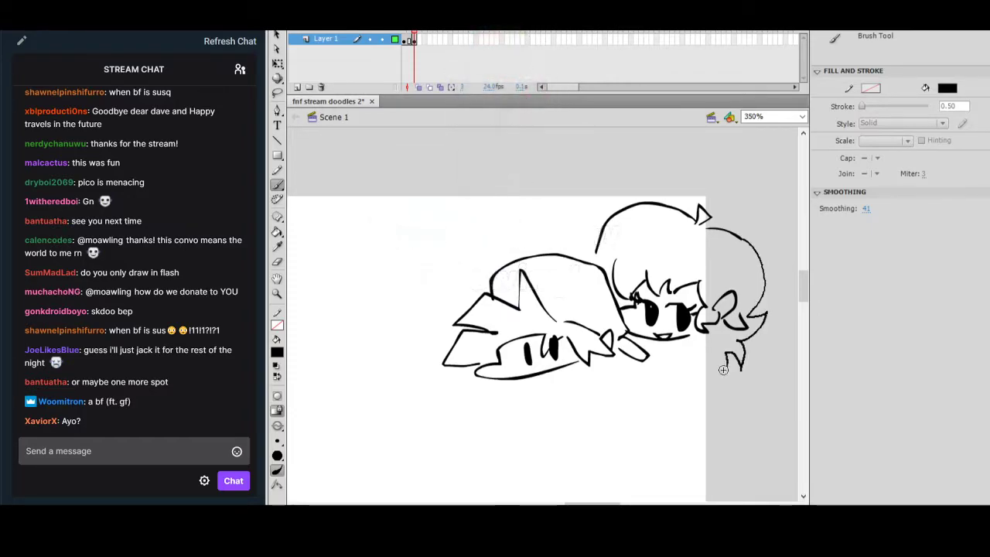
drag(662, 334, 684, 301)
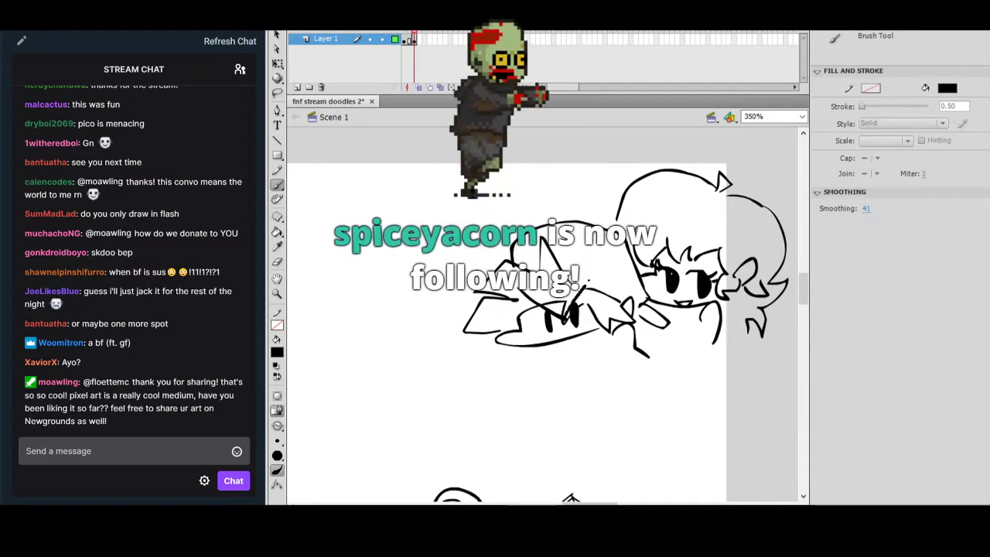
Add thick angled V-shaped strokes above the capped character's eyes and a short neck line under the jaw.
drag(574, 306, 608, 266)
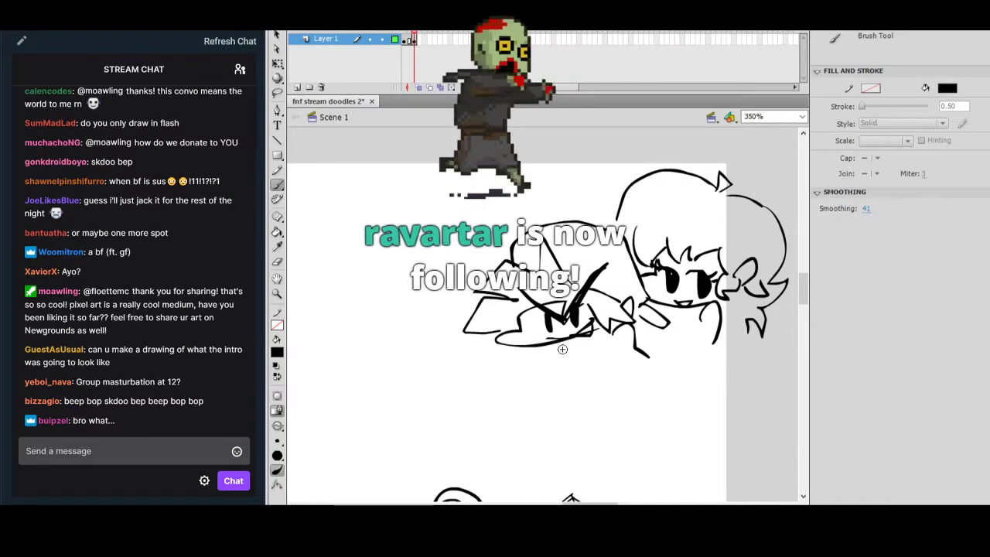
drag(546, 348, 554, 341)
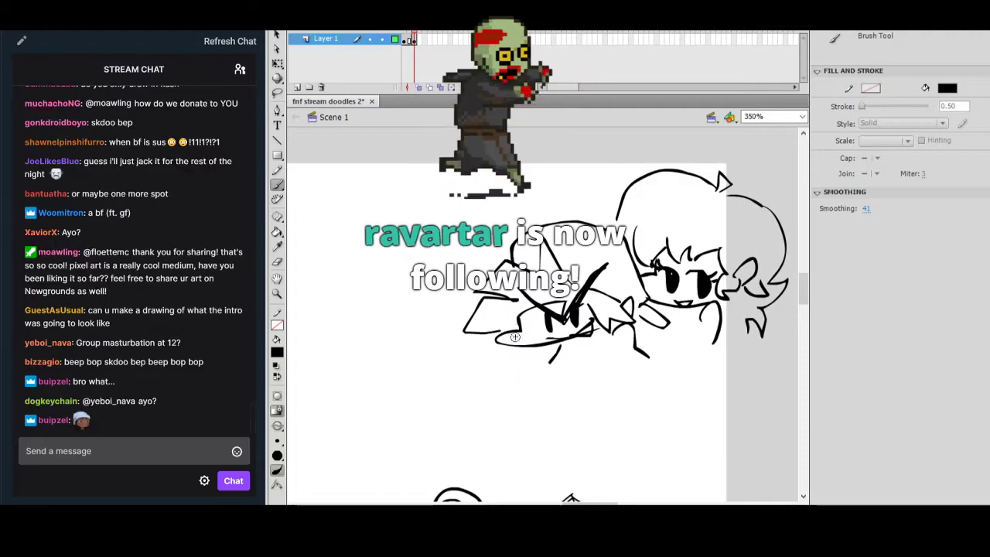
Brush the capped character's open waving hand with spread fingers and a sleeve below the jagged hair.
drag(508, 355, 514, 375)
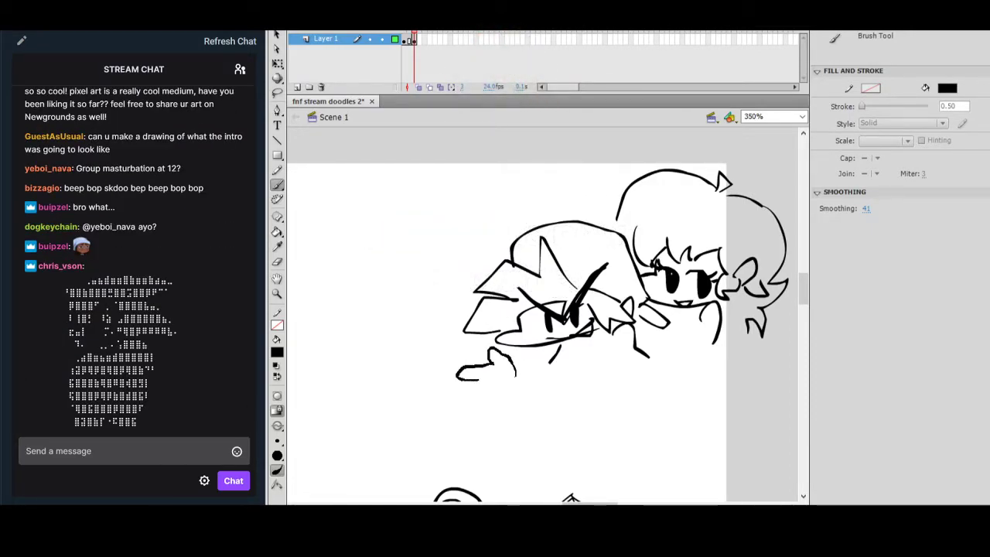
mouse_move(458, 395)
mouse_down()
mouse_move(482, 396)
mouse_move(467, 409)
mouse_move(483, 411)
mouse_move(506, 401)
mouse_up()
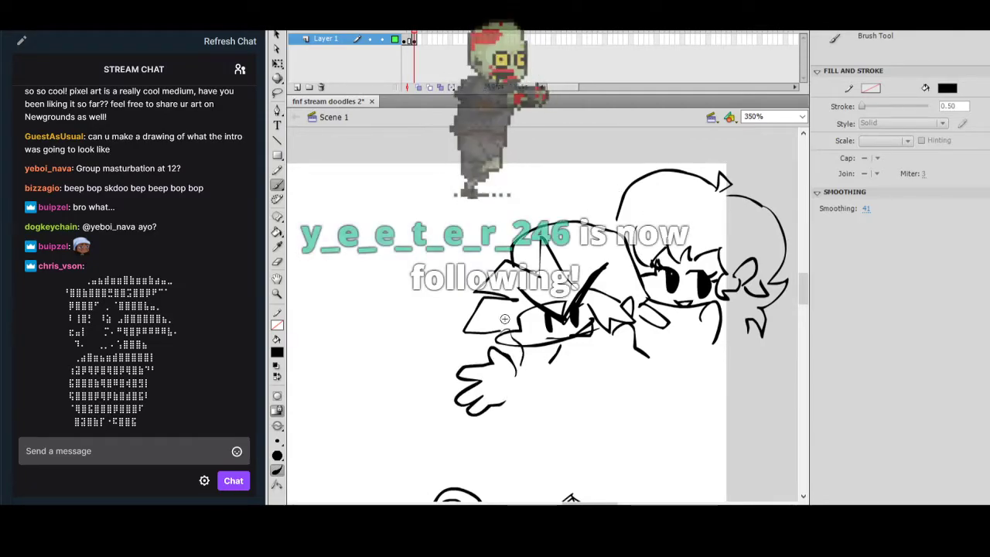
mouse_move(467, 332)
mouse_down()
mouse_move(448, 341)
mouse_move(474, 371)
mouse_up()
Brush a curved, zigzag-edged highlight band across the top of the companion's hair.
drag(677, 229, 625, 265)
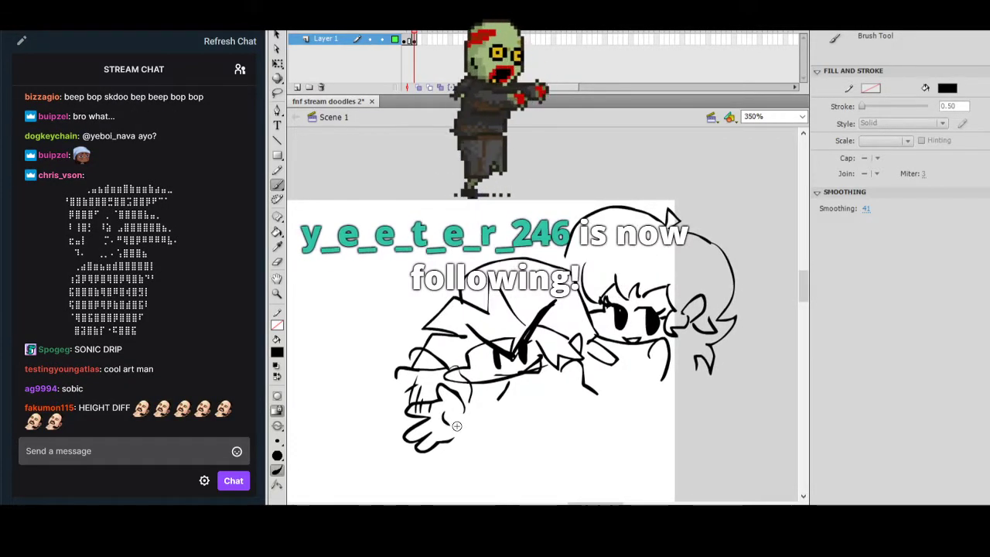
drag(593, 218, 639, 264)
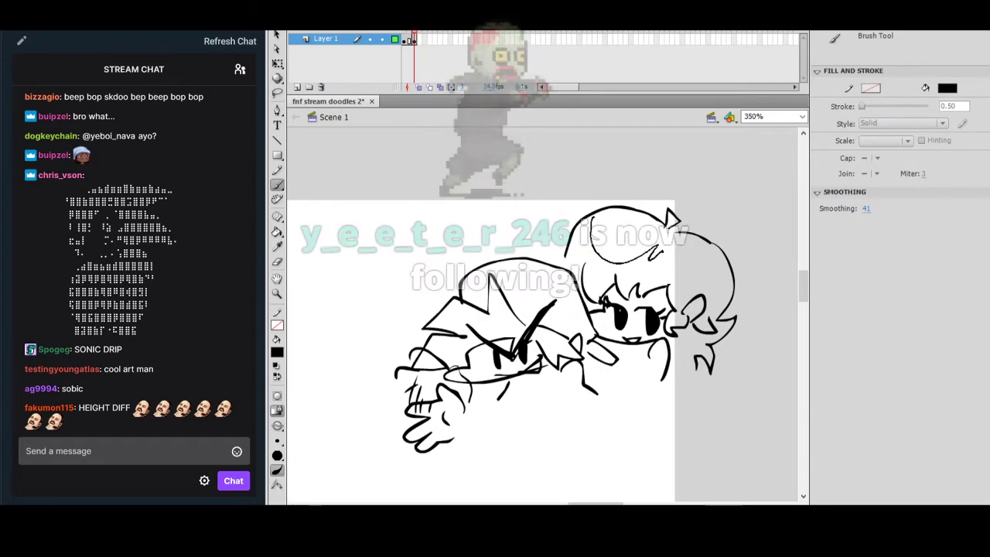
drag(574, 251, 707, 269)
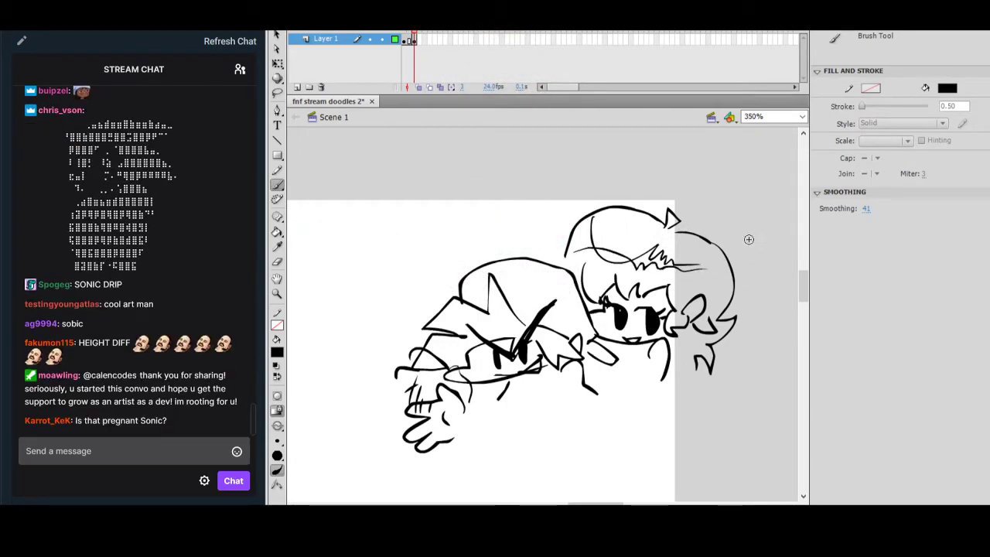
Hand-letter "BYE BYE!" above the capped character, with a thick exclamation mark beside the companion's hair.
drag(478, 220, 480, 240)
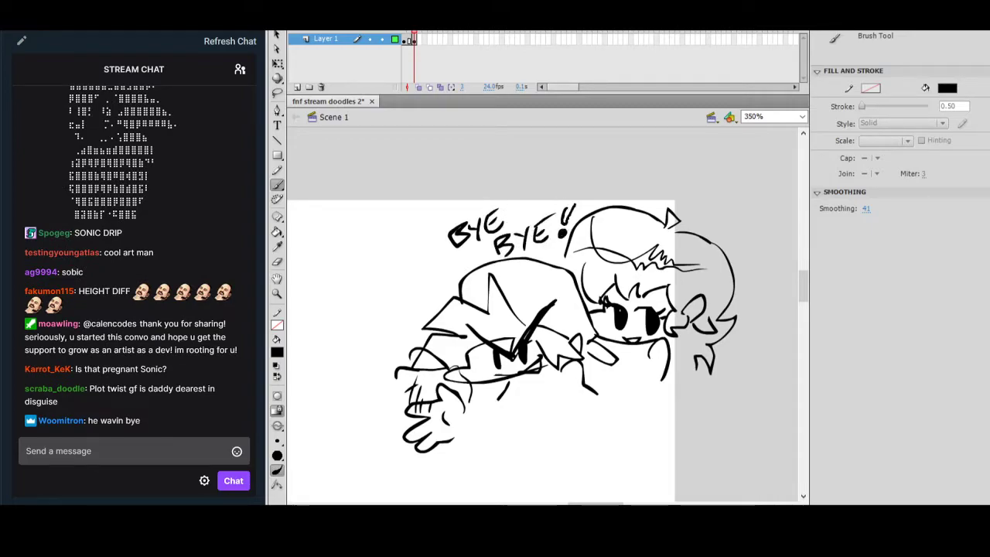
drag(564, 229, 574, 199)
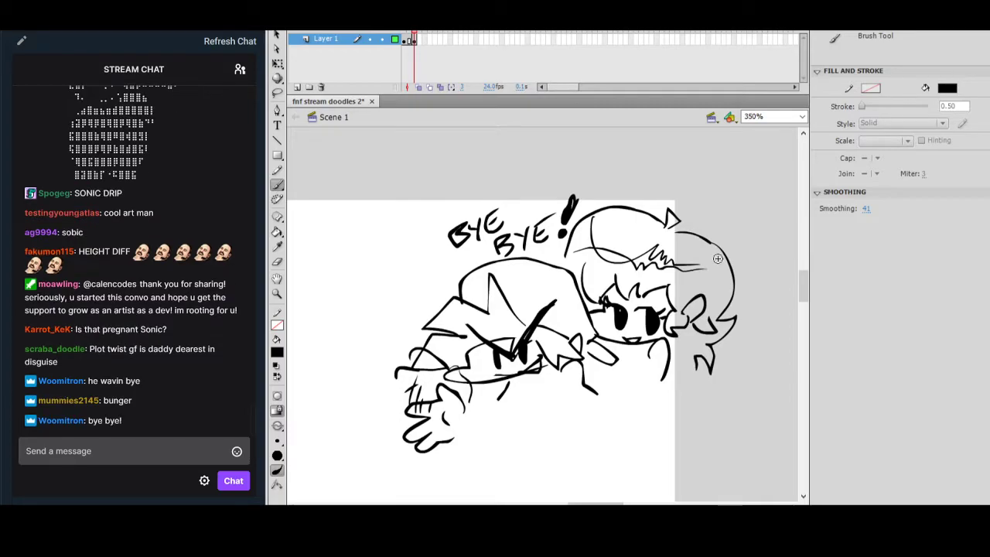
Switch to the streaming software and review the recent followers and donations in its Mini Feed.
mouse_move(62, 20)
mouse_down()
mouse_move(746, 26)
mouse_move(702, 34)
mouse_up()
scroll(414, 169, down, 6)
scroll(414, 182, down, 15)
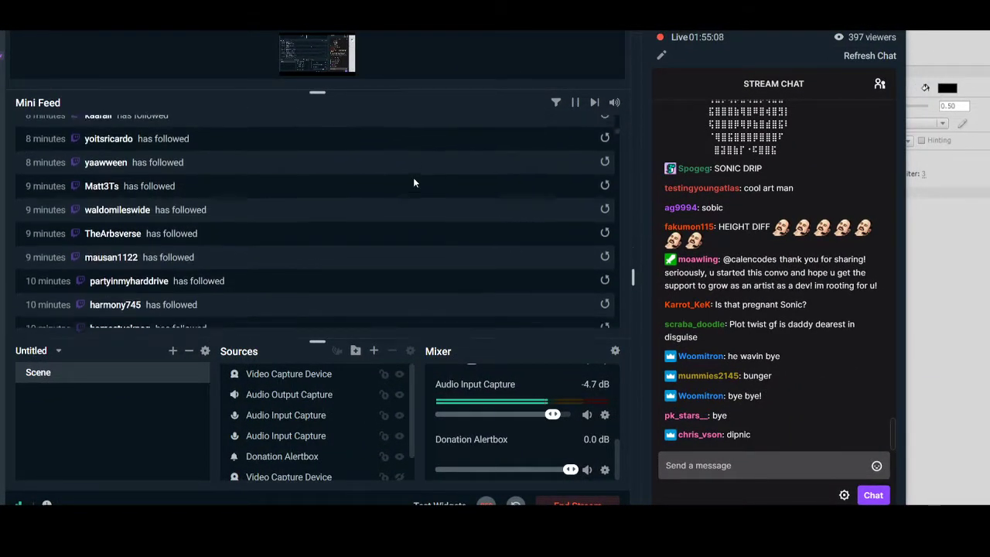
scroll(414, 186, down, 5)
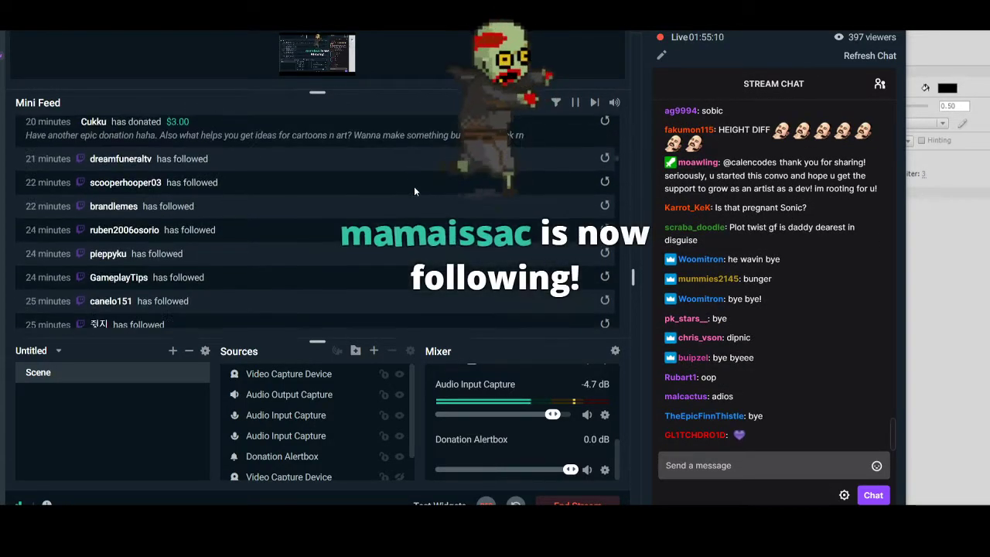
scroll(415, 194, up, 10)
scroll(416, 204, up, 10)
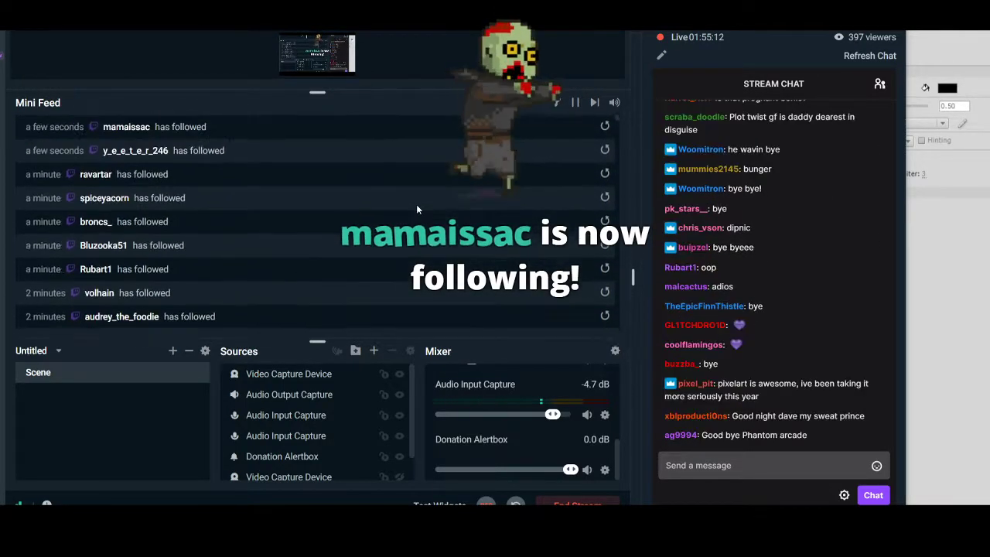
mouse_move(762, 11)
mouse_down()
mouse_move(314, 29)
mouse_move(117, 0)
mouse_up()
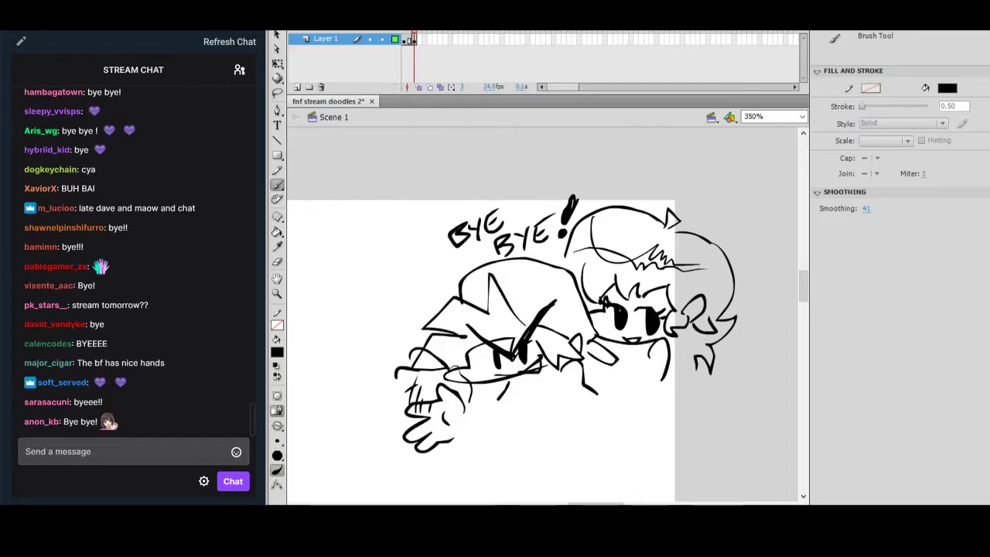
Bring the streaming software's broadcast controls back into view to end the live stream.
drag(147, 11, 408, 9)
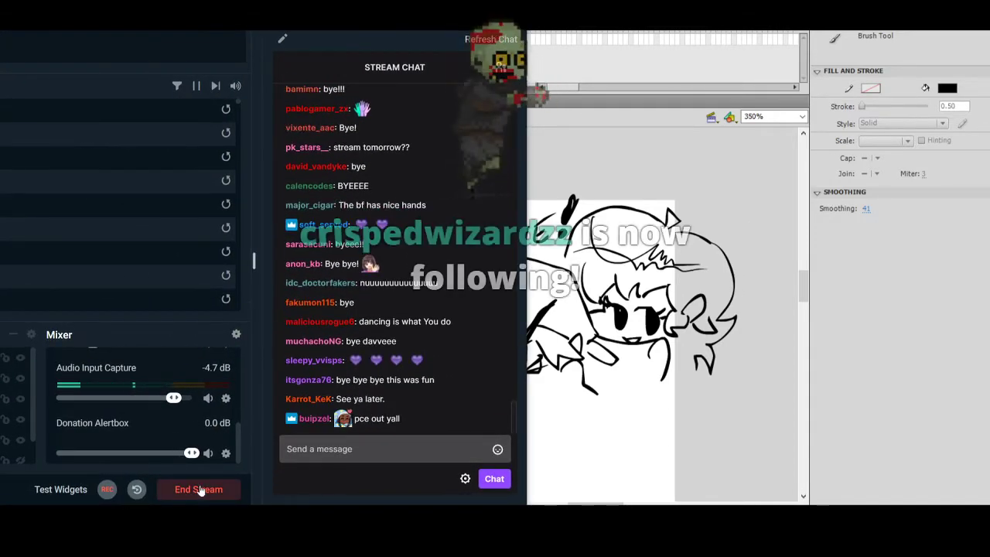